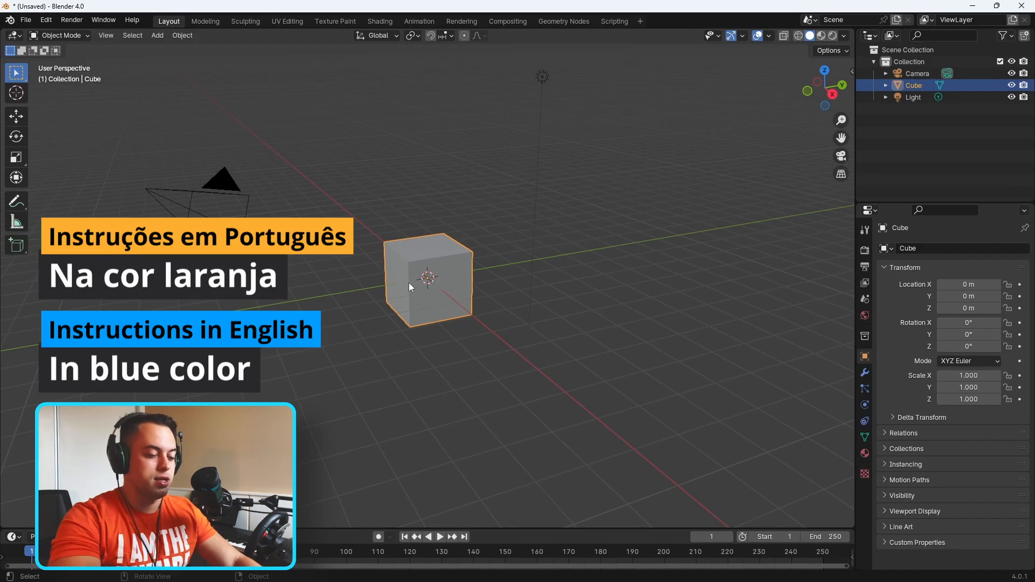
# Step: Delete the default cube and add a new cube mesh at the world origin
pyautogui.hotkey('shift', 'a')
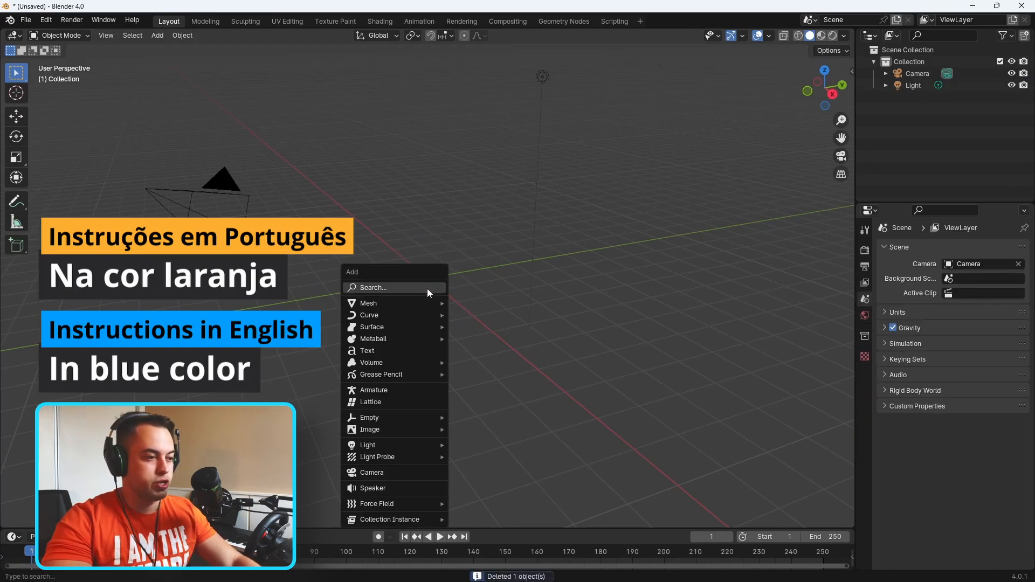
pyautogui.moveTo(426, 304)
pyautogui.click(481, 314)
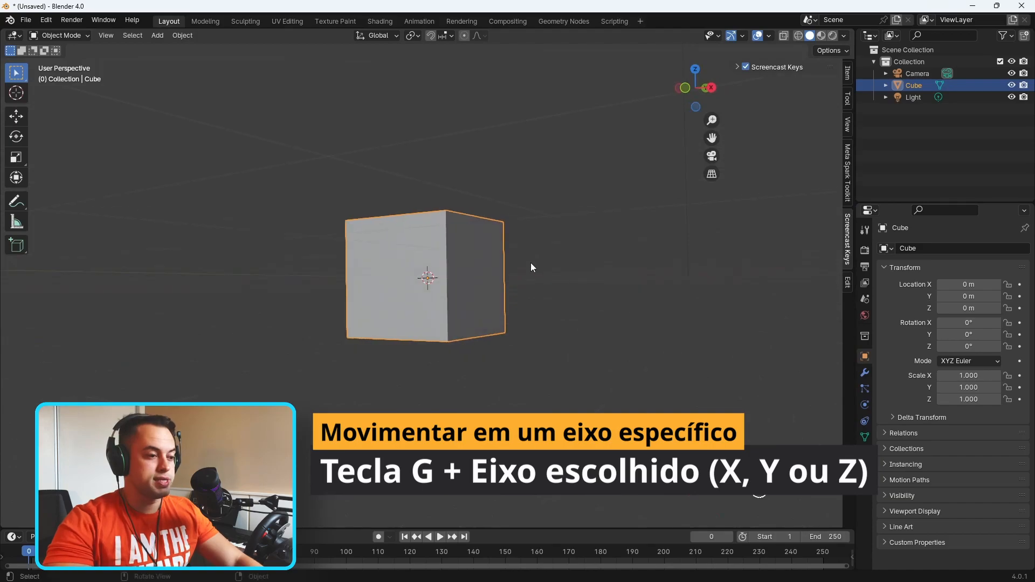
# Step: Raise the cube about 1.01 m along Z so its base rests on the ground line in the front view
pyautogui.moveTo(530, 263); pyautogui.dragTo(538, 286, button='middle')
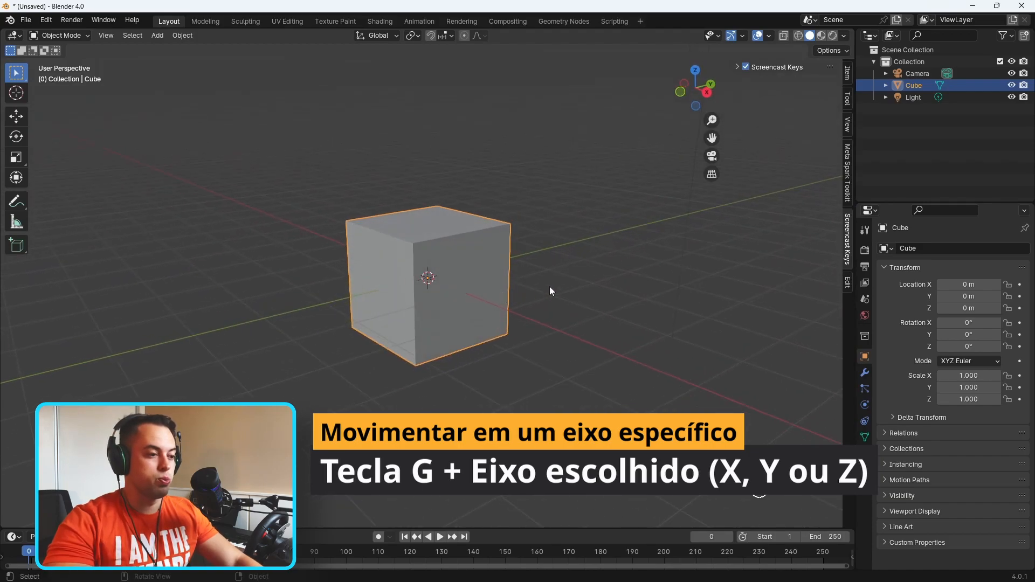
pyautogui.press('g')
pyautogui.press('z')
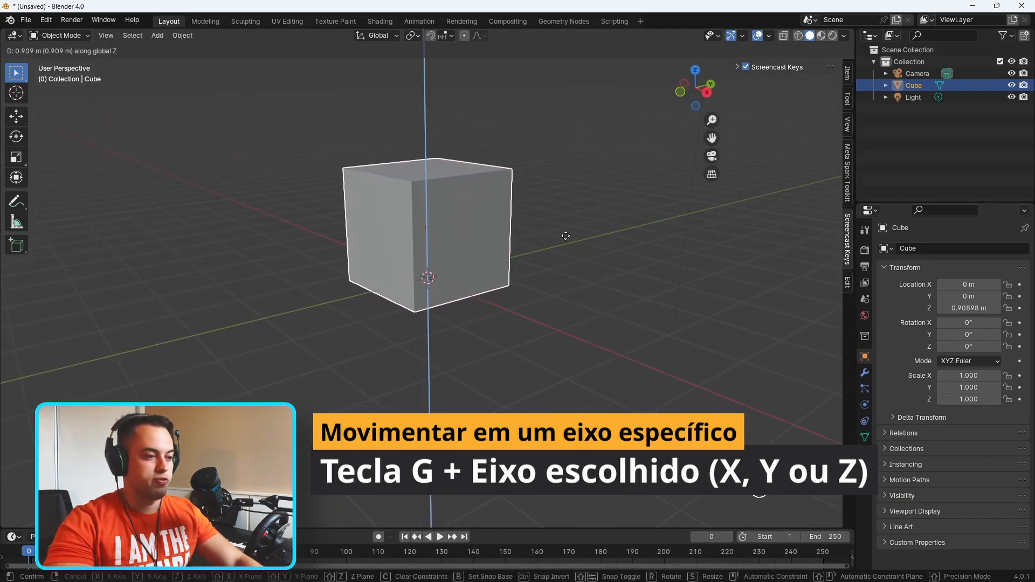
pyautogui.press('KP_1')
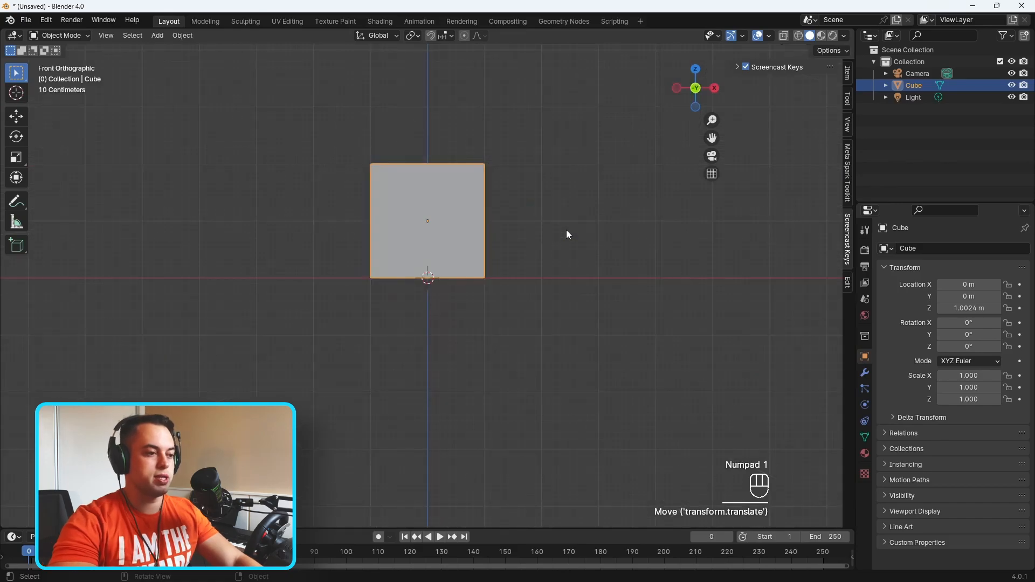
pyautogui.click(538, 256)
# Step: In Edit Mode with face selection, extrude the cube's top face upward about 1.4 m
pyautogui.moveTo(542, 250); pyautogui.dragTo(467, 208, button='middle')
pyautogui.press('Tab')
pyautogui.press('3')
pyautogui.click(451, 201)
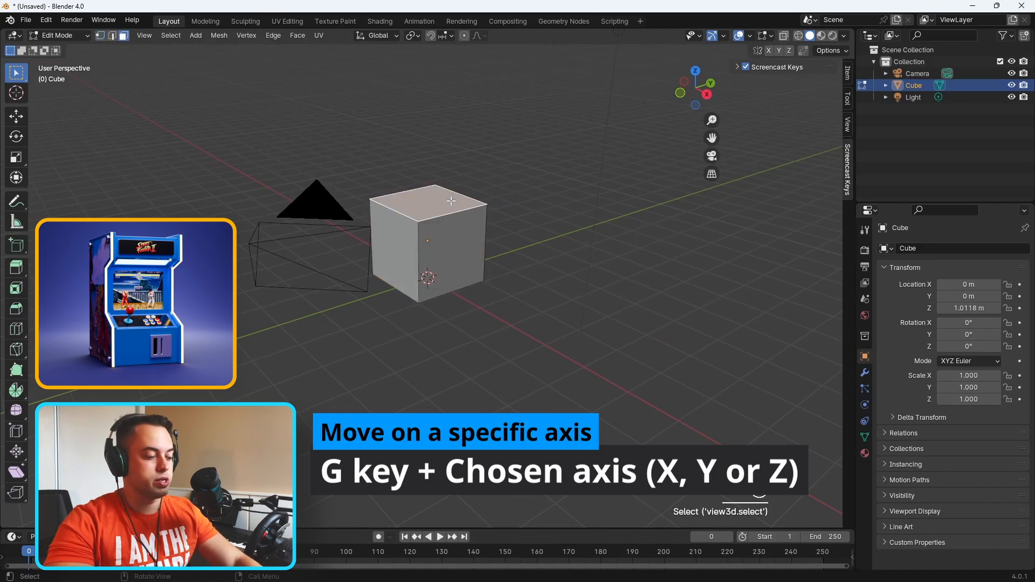
pyautogui.press('e')
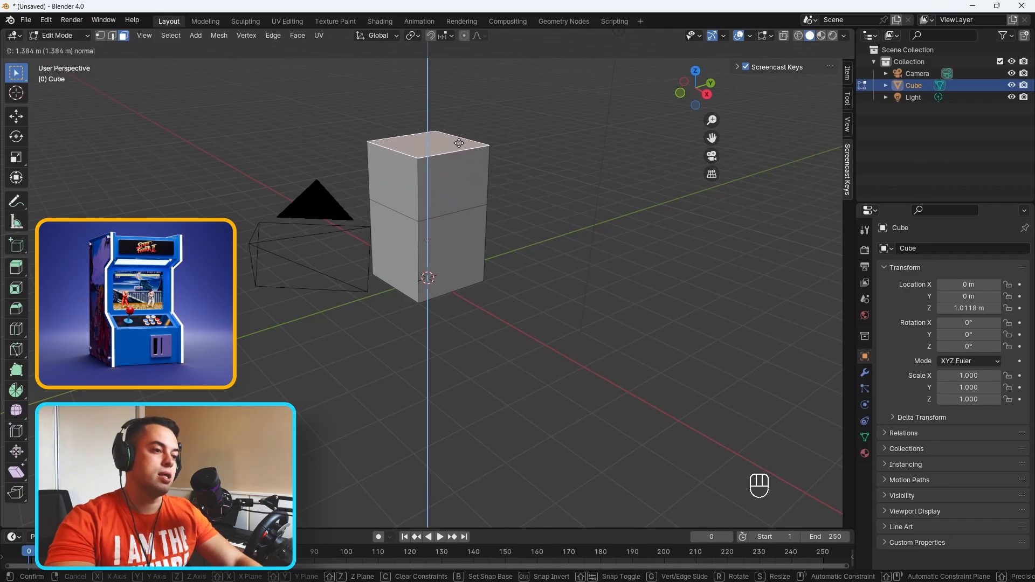
pyautogui.keyDown('shift'); pyautogui.click(474, 157); pyautogui.keyUp('shift')
# Step: Extrude the top face upward again by about 0.5 m to add another section
pyautogui.moveTo(493, 170); pyautogui.dragTo(503, 181, button='middle')
pyautogui.press('e')
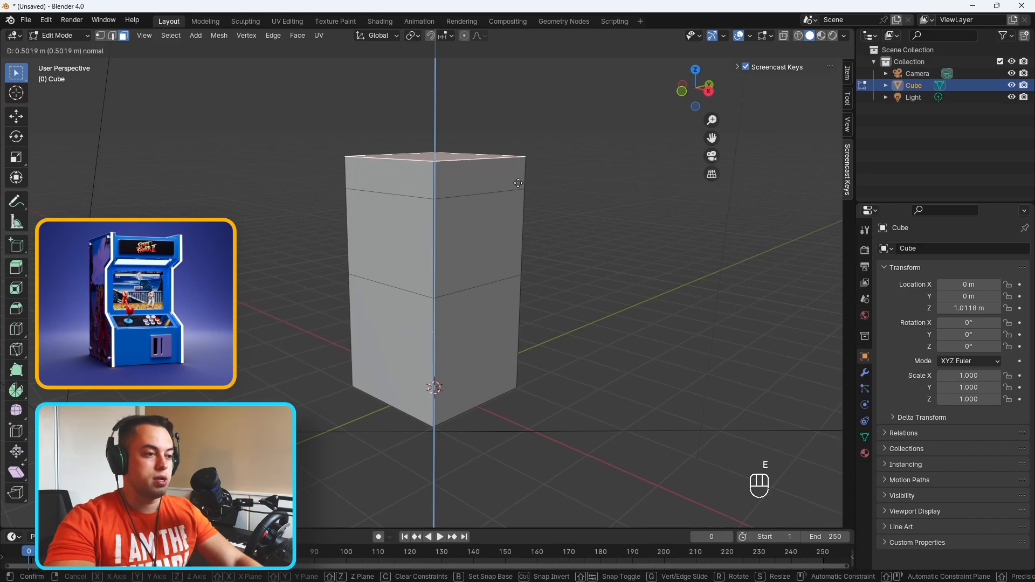
pyautogui.click(518, 185)
# Step: Add a horizontal loop cut around the bottom section and slide it about halfway up toward the seam above it
pyautogui.moveTo(519, 186); pyautogui.dragTo(513, 328, button='middle')
pyautogui.hotkey('ctrl', 'r')
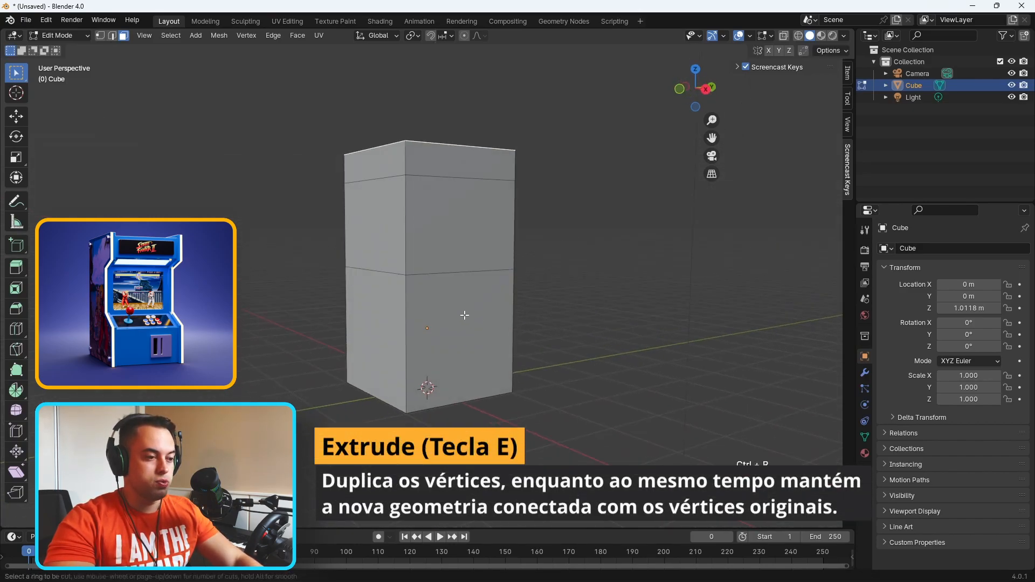
pyautogui.click(382, 312)
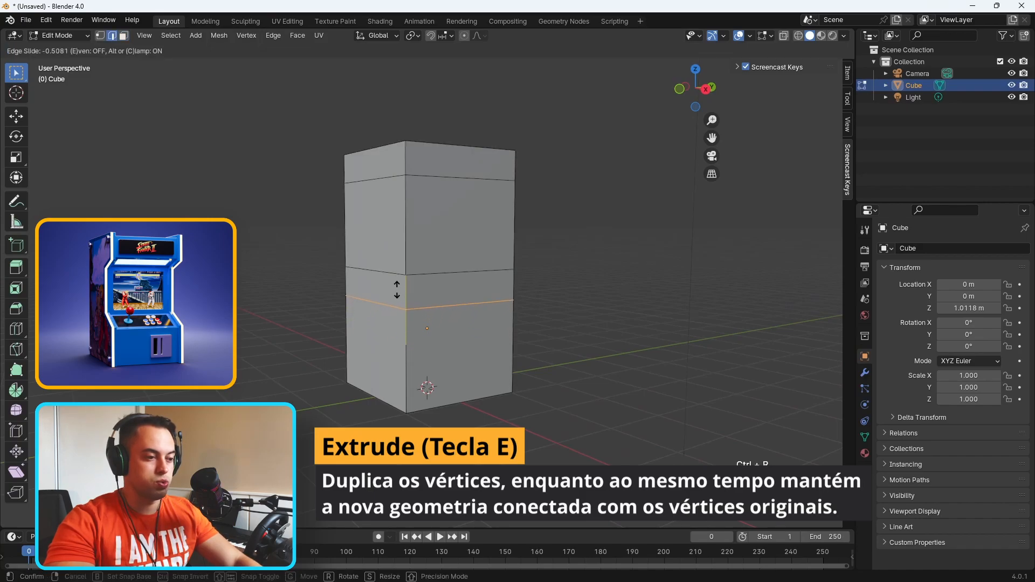
pyautogui.click(486, 298)
pyautogui.moveTo(493, 335); pyautogui.dragTo(461, 349, button='middle')
pyautogui.click(482, 374)
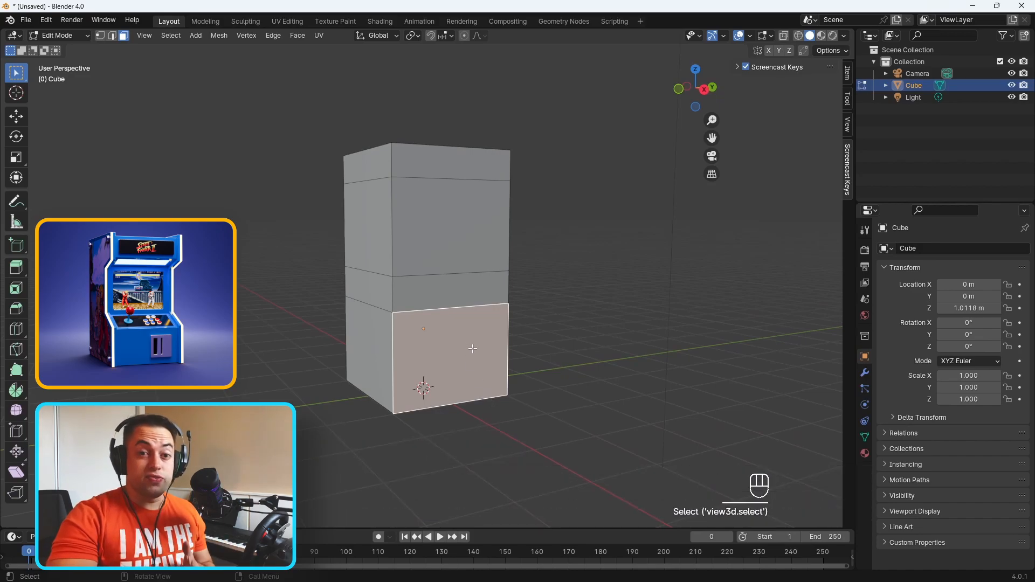
pyautogui.click(454, 295)
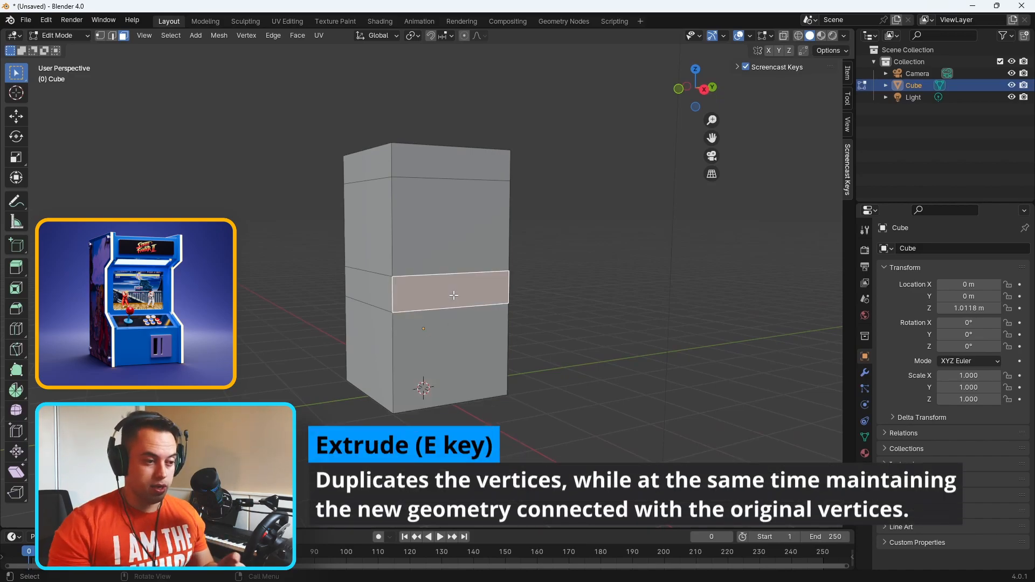
pyautogui.click(458, 259)
pyautogui.click(453, 167)
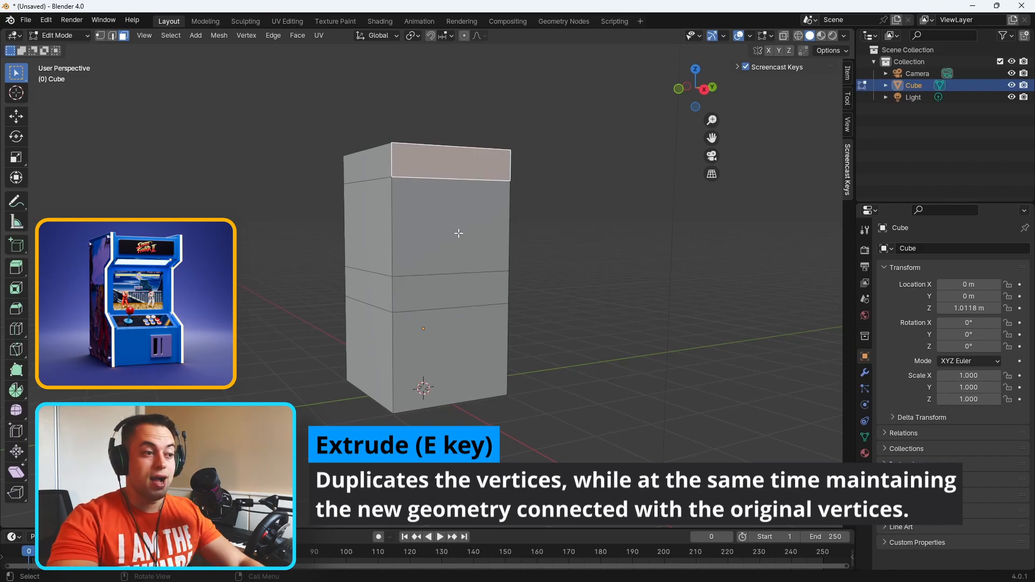
# Step: Extrude the block's top face upward once more to form a thin uppermost section
pyautogui.moveTo(439, 200); pyautogui.dragTo(434, 204, button='middle')
pyautogui.click(435, 192)
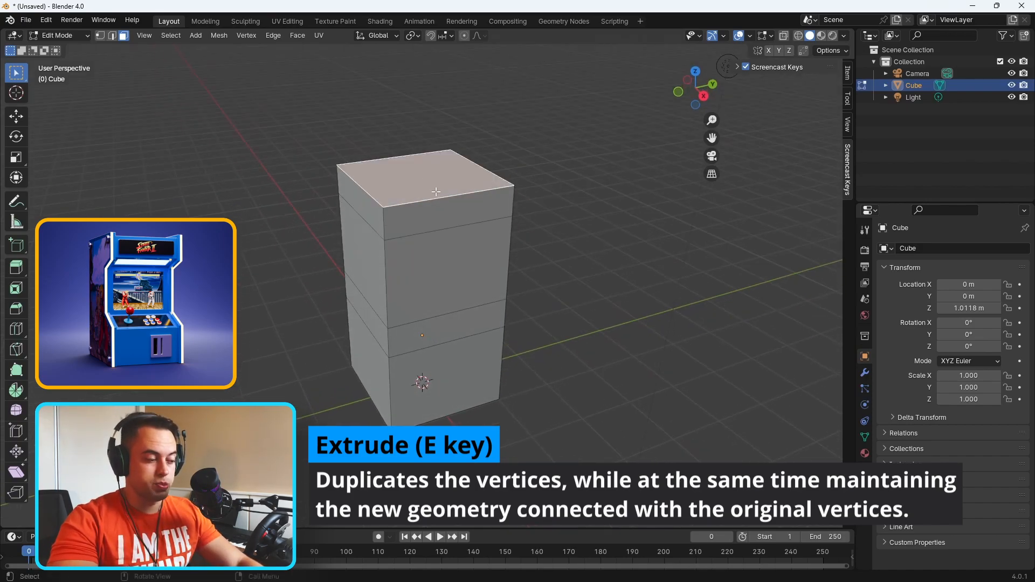
pyautogui.press('e')
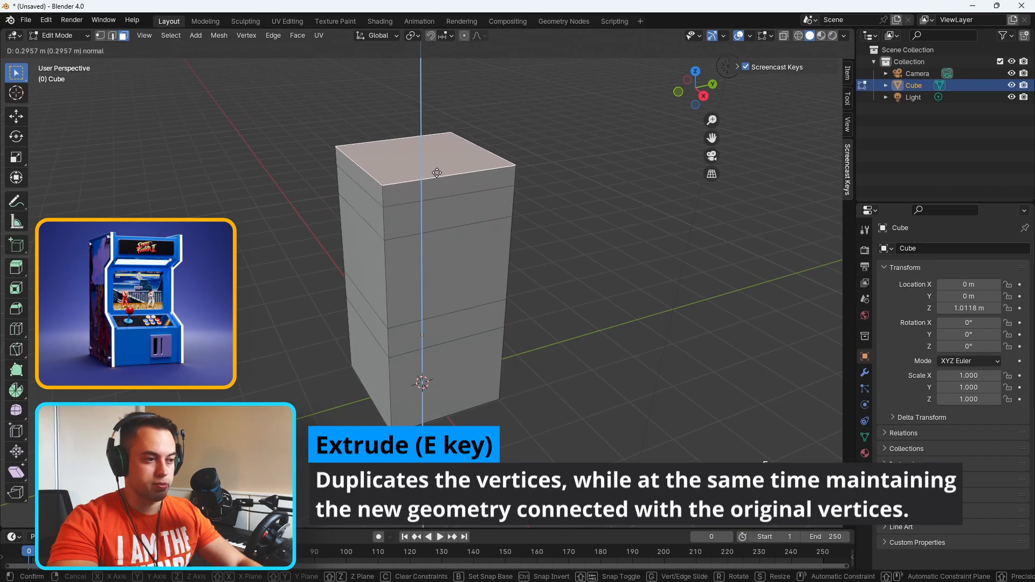
pyautogui.click(437, 163)
# Step: Set up the mesh in left orthographic view with wireframe shading and vertex selection
pyautogui.moveTo(442, 237)
pyautogui.mouseDown(button='middle')
pyautogui.moveTo(450, 233)
pyautogui.moveTo(453, 257)
pyautogui.moveTo(440, 256)
pyautogui.mouseUp(button='middle')
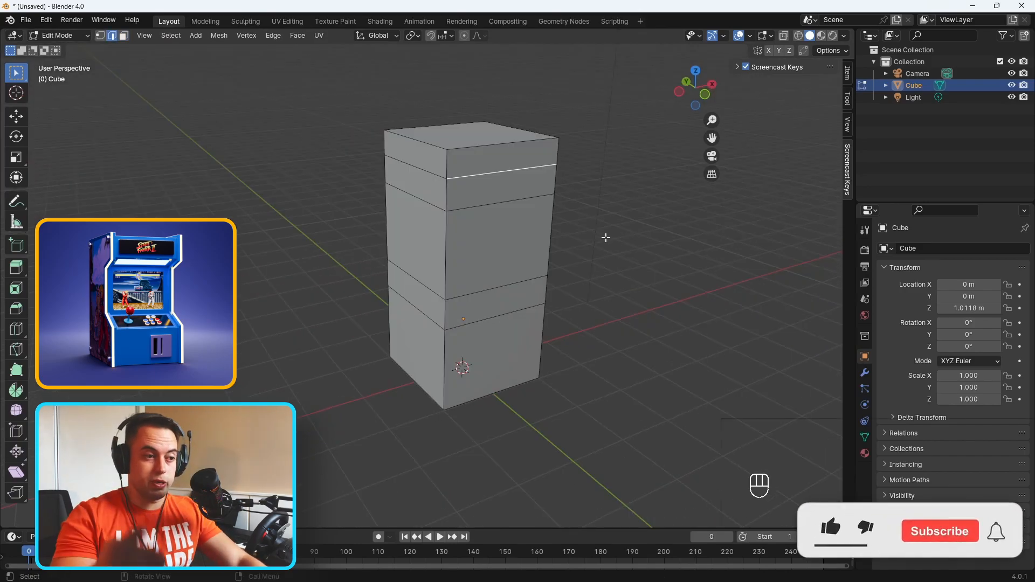
pyautogui.click(423, 170)
pyautogui.moveTo(423, 172); pyautogui.dragTo(488, 227, button='middle')
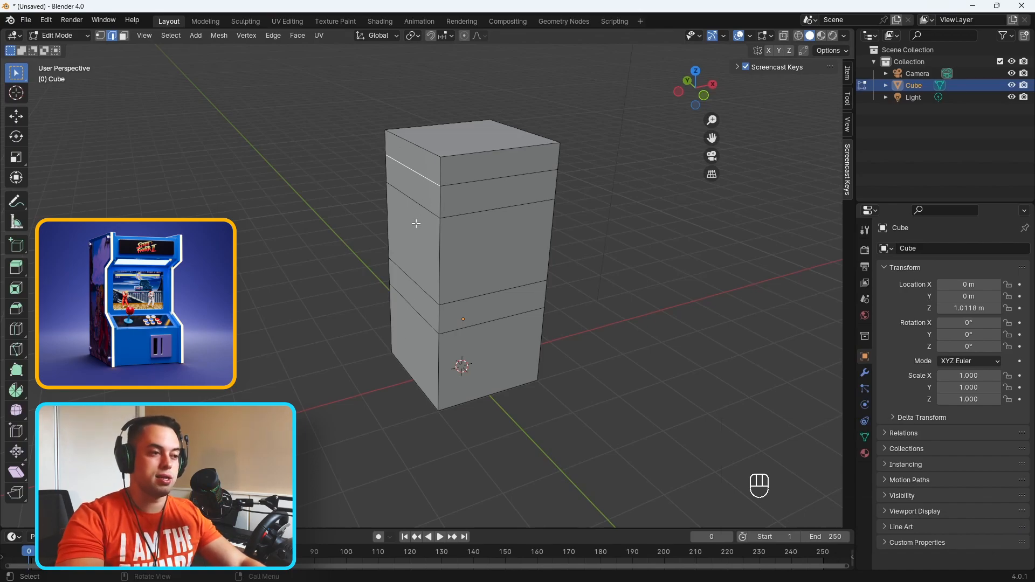
pyautogui.press('KP_3')
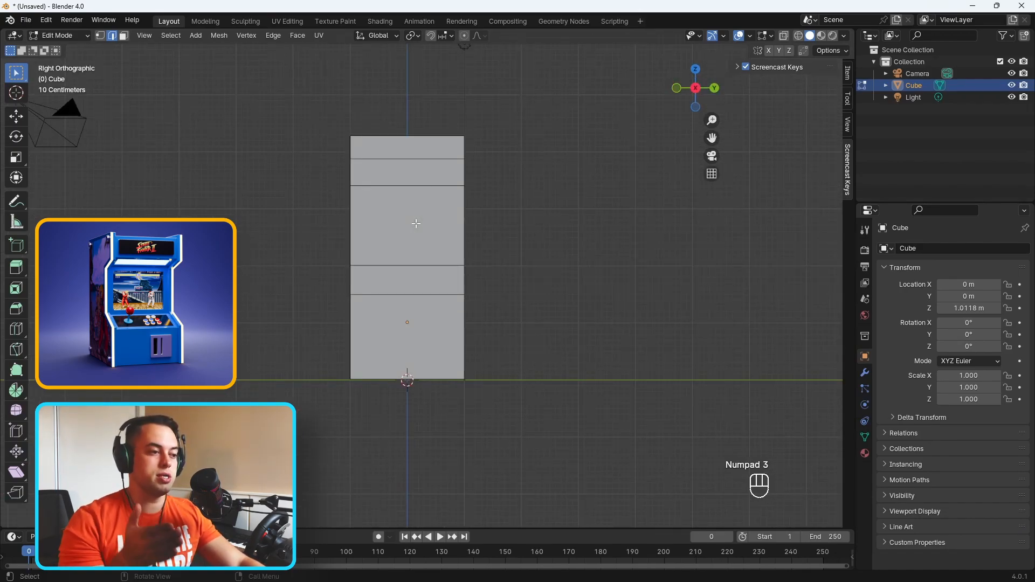
pyautogui.press('ctrl+KP_3')
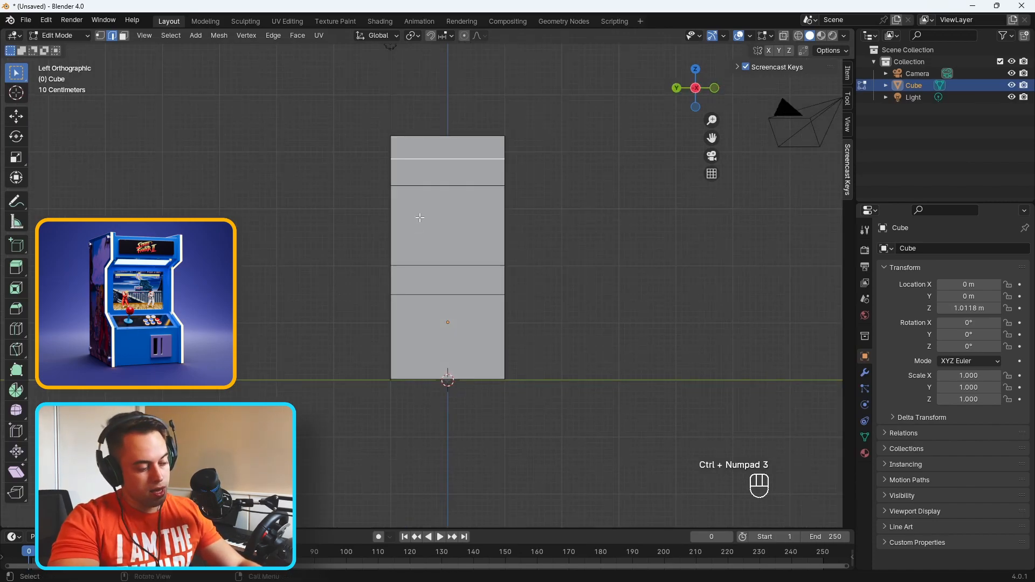
pyautogui.keyDown('shift'); pyautogui.moveTo(526, 266); pyautogui.dragTo(454, 303, button='middle'); pyautogui.keyUp('shift')
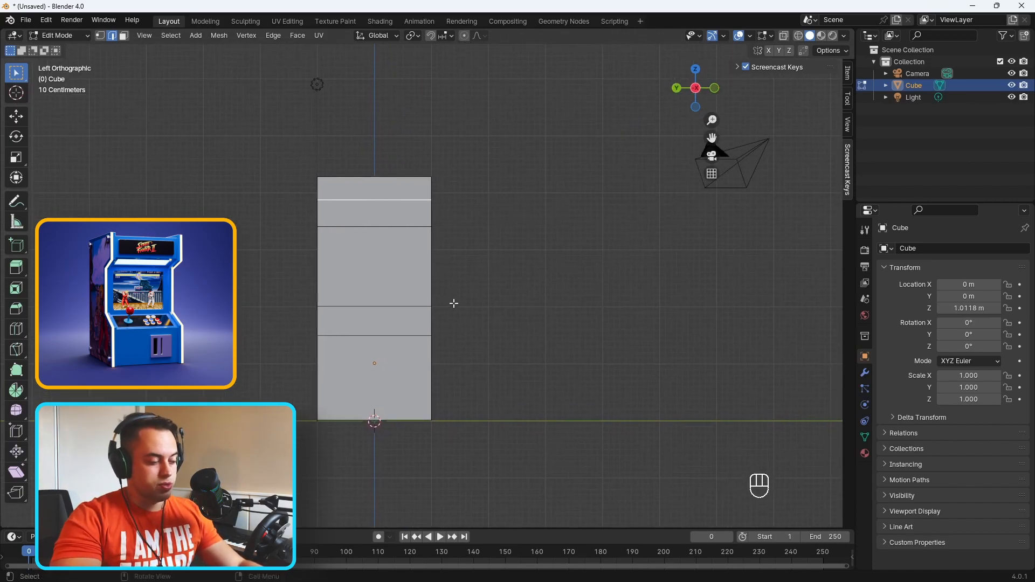
pyautogui.keyDown('shift'); pyautogui.click(497, 286); pyautogui.keyUp('shift')
pyautogui.hotkey('shift', 'z')
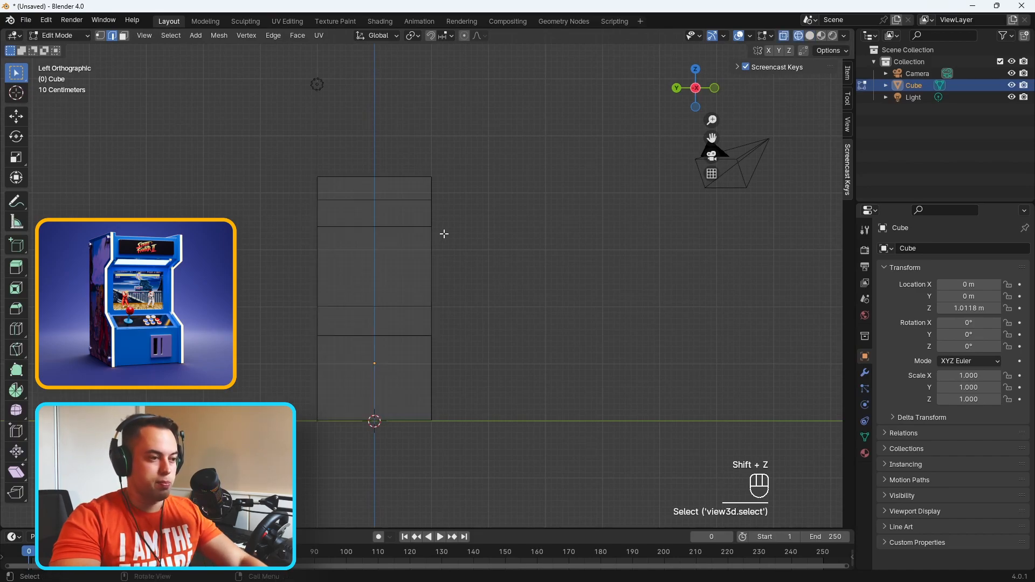
pyautogui.scroll(2, 444, 234)
pyautogui.press('1')
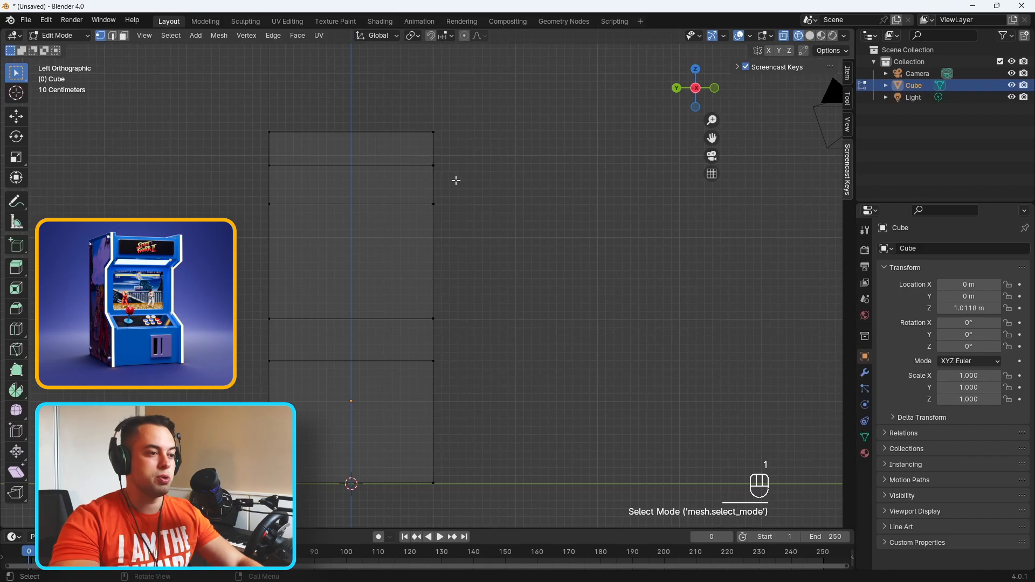
# Step: Move the front vertices of the uppermost section forward about 0.7 m along Y to form the overhanging marquee
pyautogui.moveTo(464, 112); pyautogui.dragTo(419, 169)
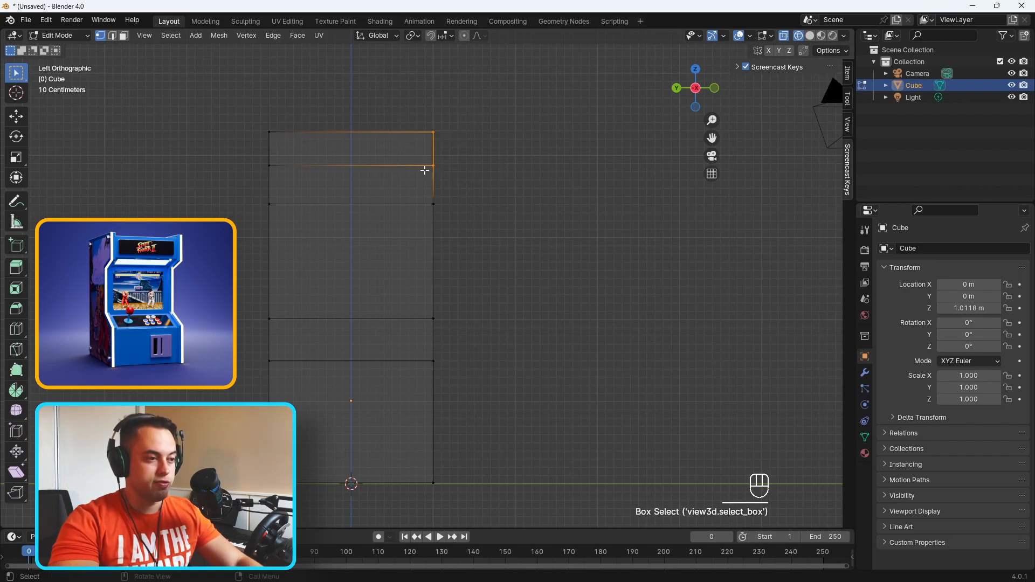
pyautogui.click(466, 143)
pyautogui.moveTo(463, 111); pyautogui.dragTo(372, 199)
pyautogui.press('g')
pyautogui.press('y')
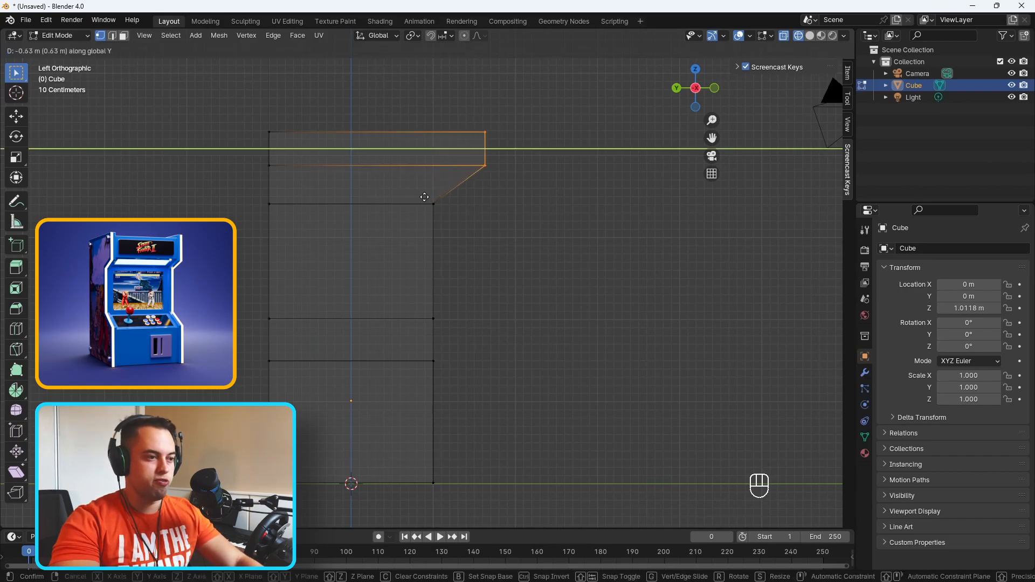
pyautogui.click(430, 197)
# Step: Move the front vertices of the bottom section forward about 0.8 m along Y to extend the cabinet base
pyautogui.keyDown('shift'); pyautogui.moveTo(468, 350); pyautogui.dragTo(463, 259, button='middle'); pyautogui.keyUp('shift')
pyautogui.moveTo(466, 260); pyautogui.dragTo(394, 422)
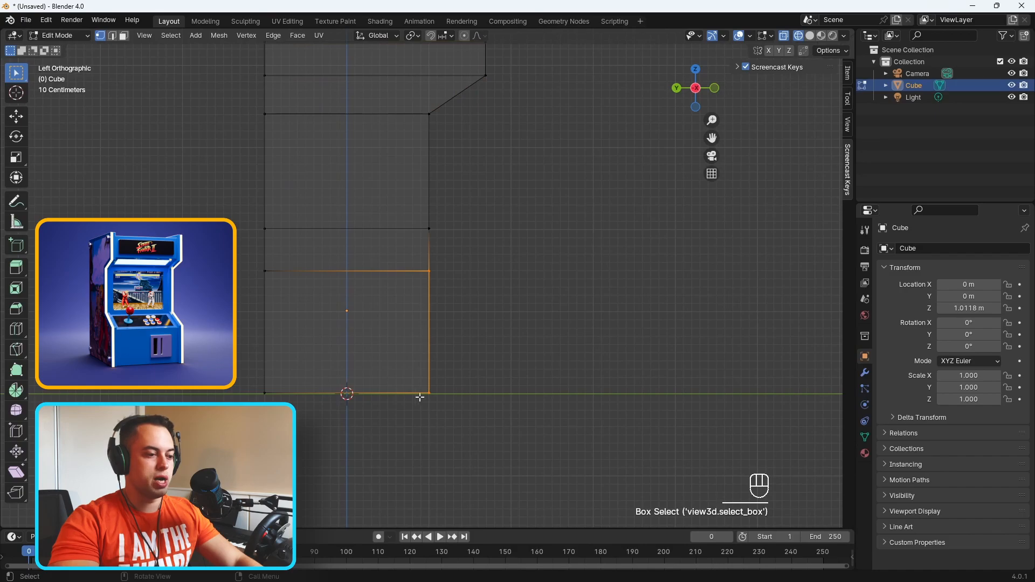
pyautogui.press('g')
pyautogui.press('y')
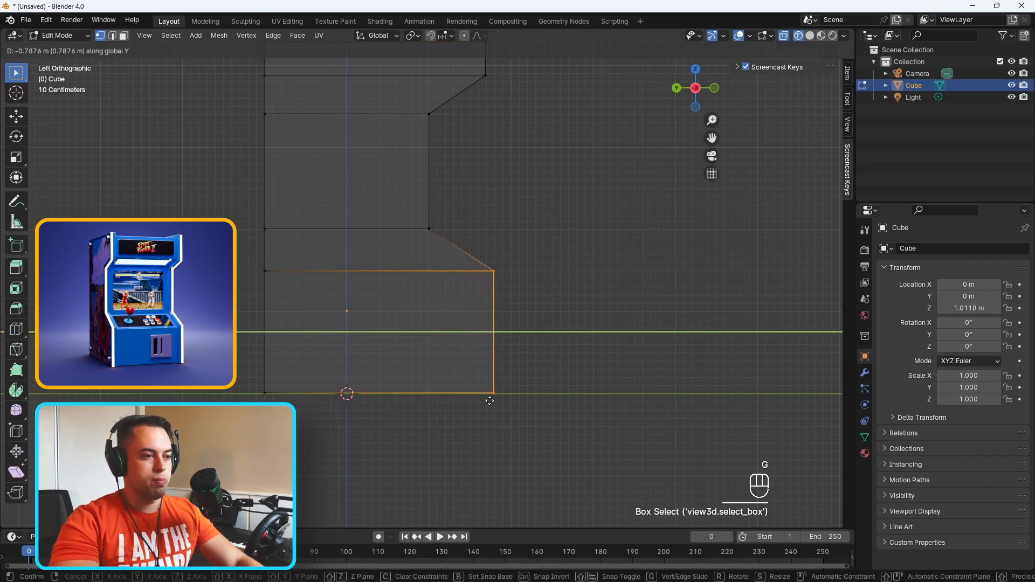
pyautogui.click(488, 401)
# Step: Lower the vertex row above the base section slightly along Z to flatten the control panel slope
pyautogui.moveTo(468, 207); pyautogui.dragTo(260, 251)
pyautogui.press('g')
pyautogui.press('z')
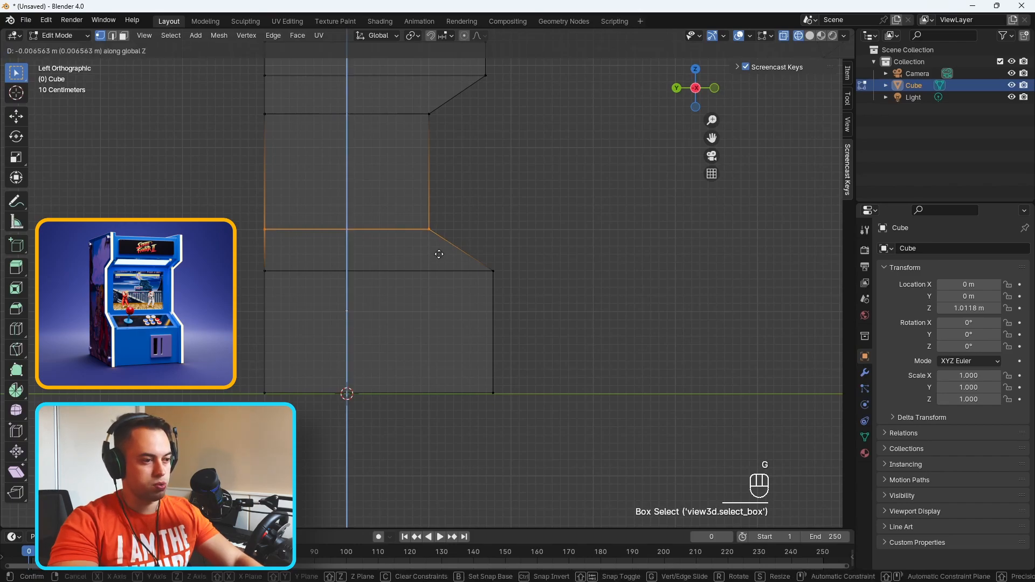
pyautogui.click(462, 253)
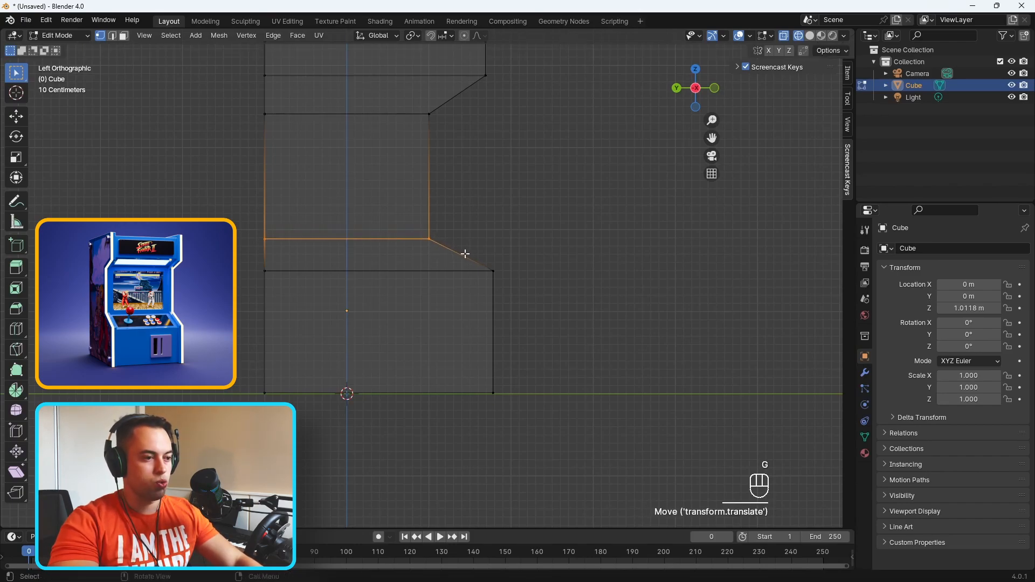
# Step: Examine the cabinet shape in solid shading from several angles, selecting the front face of the marquee
pyautogui.moveTo(480, 284); pyautogui.dragTo(418, 307, button='middle')
pyautogui.hotkey('shift', 'z')
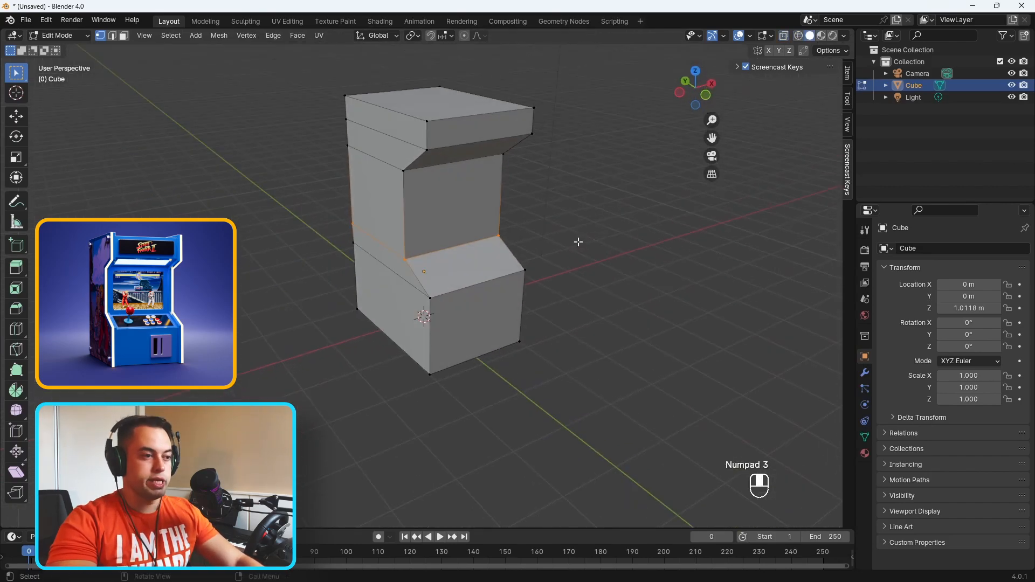
pyautogui.click(578, 240)
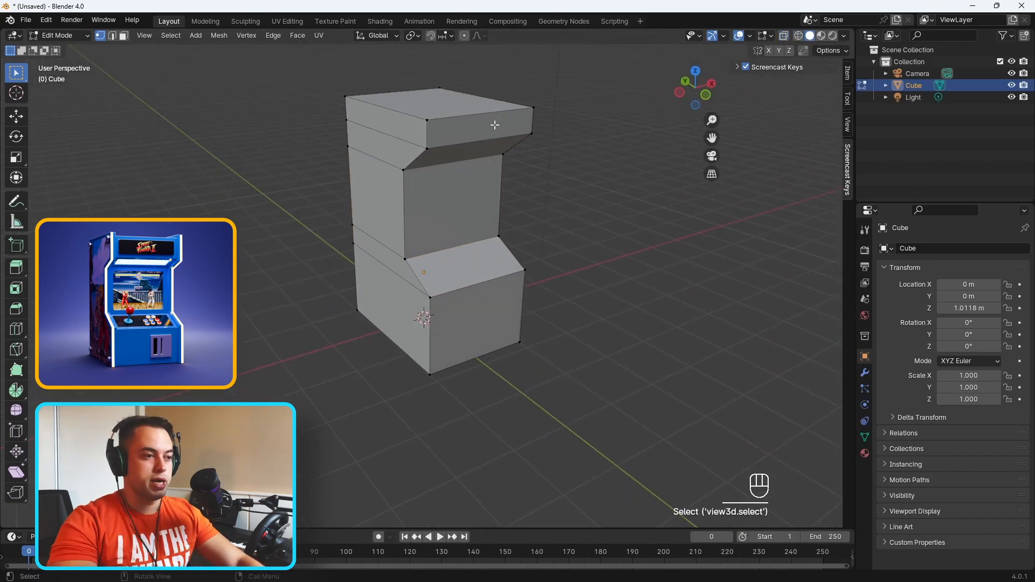
pyautogui.press('3')
pyautogui.click(494, 124)
pyautogui.moveTo(534, 159); pyautogui.dragTo(532, 133, button='middle')
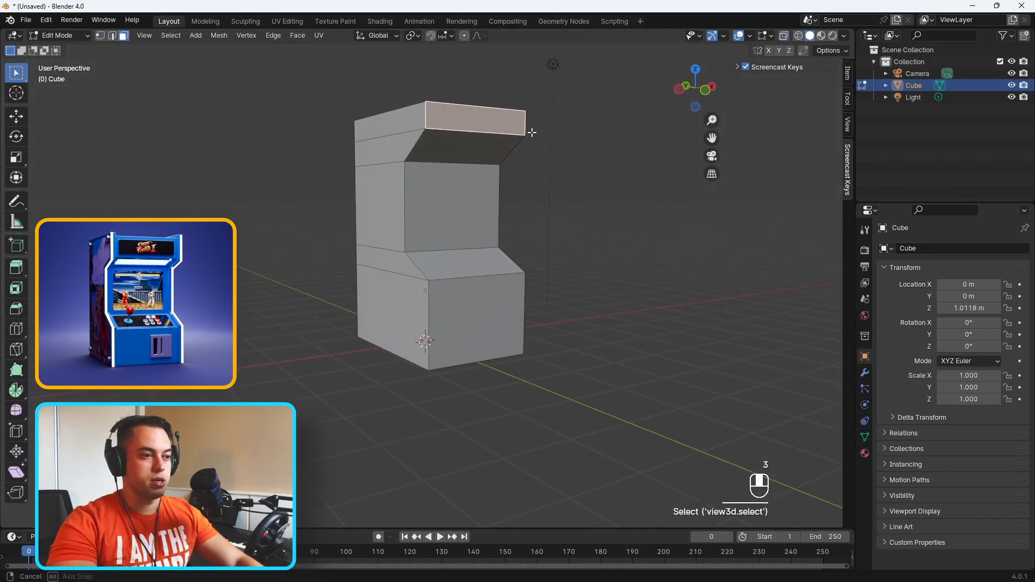
# Step: Lower the vertex row along the marquee's lower edge by about 0.25 m along Z to make the marquee taller
pyautogui.press('KP_1')
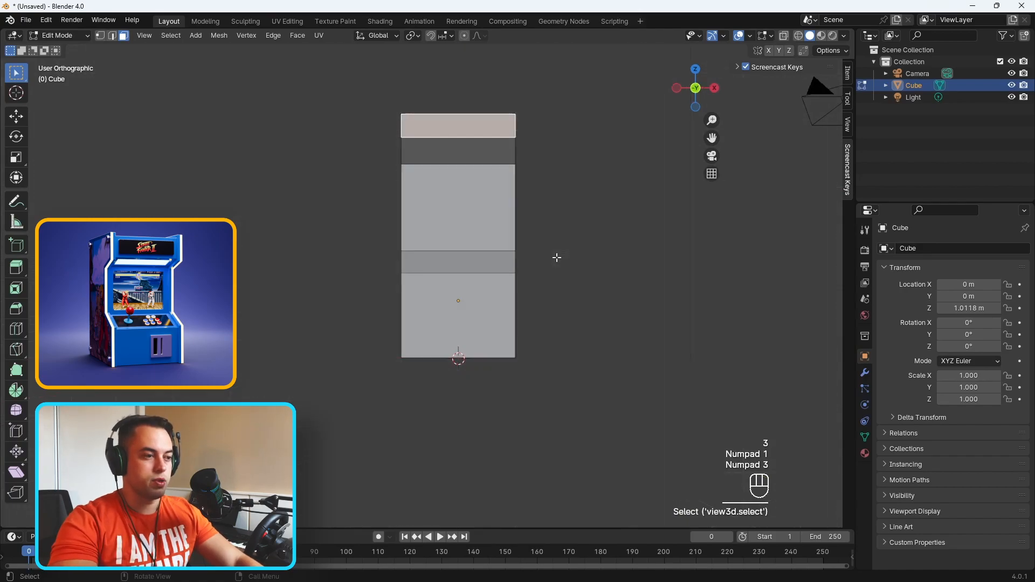
pyautogui.press('KP_3')
pyautogui.press('ctrl+KP_3')
pyautogui.hotkey('shift', 'z')
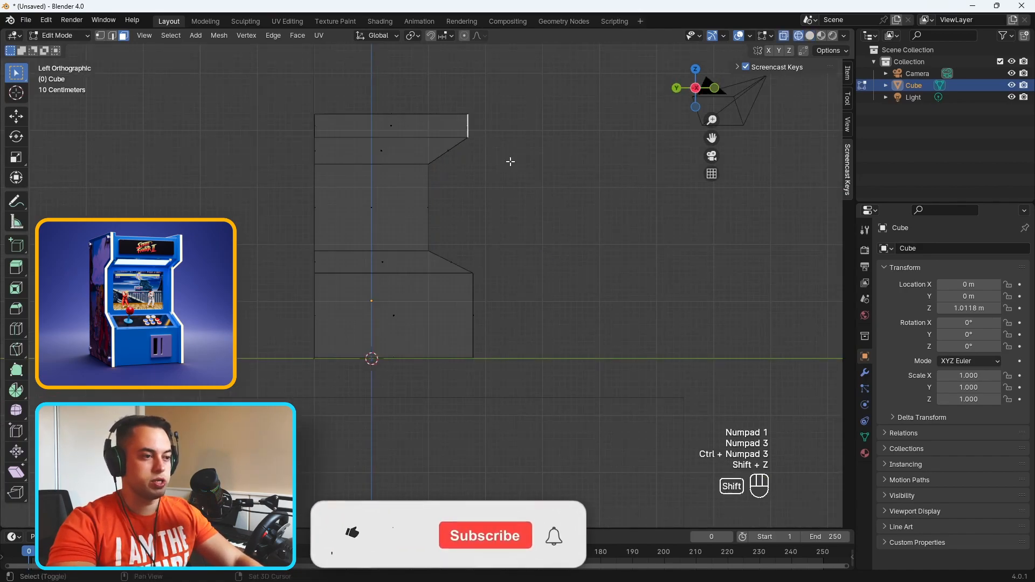
pyautogui.moveTo(480, 120); pyautogui.dragTo(445, 179)
pyautogui.press('1')
pyautogui.moveTo(483, 86); pyautogui.dragTo(460, 189)
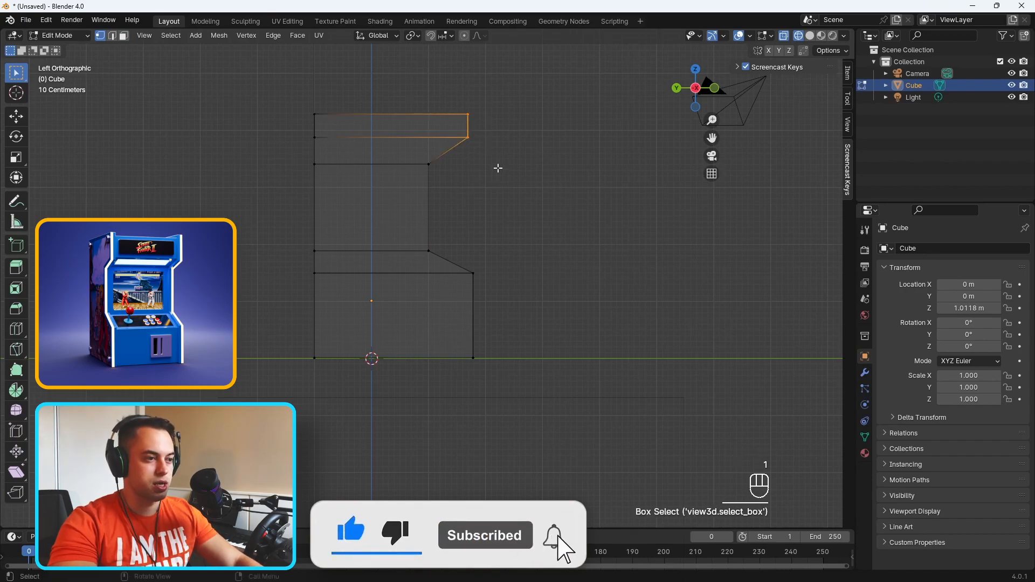
pyautogui.moveTo(492, 132); pyautogui.dragTo(280, 146)
pyautogui.press('g')
pyautogui.press('z')
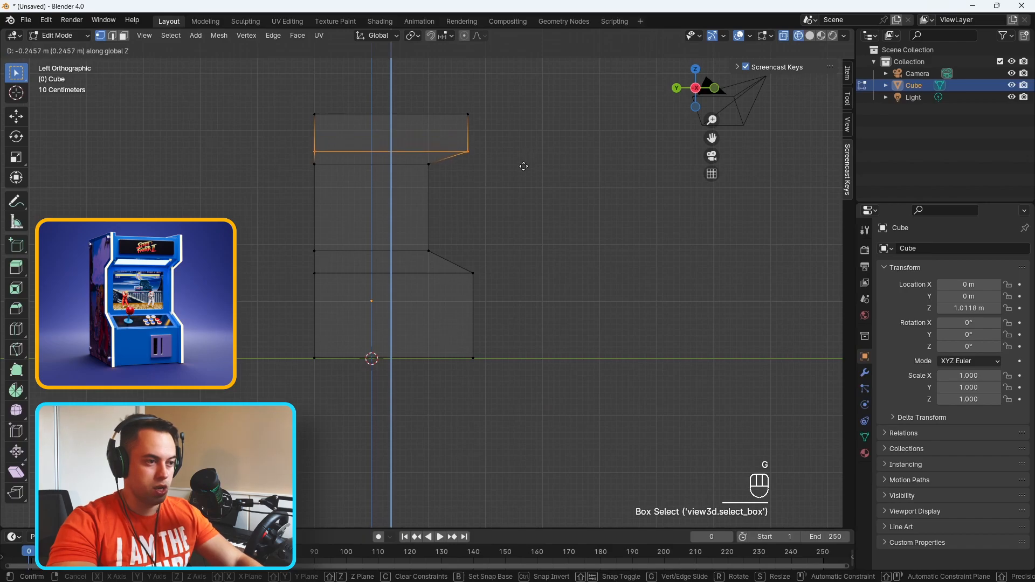
pyautogui.click(524, 166)
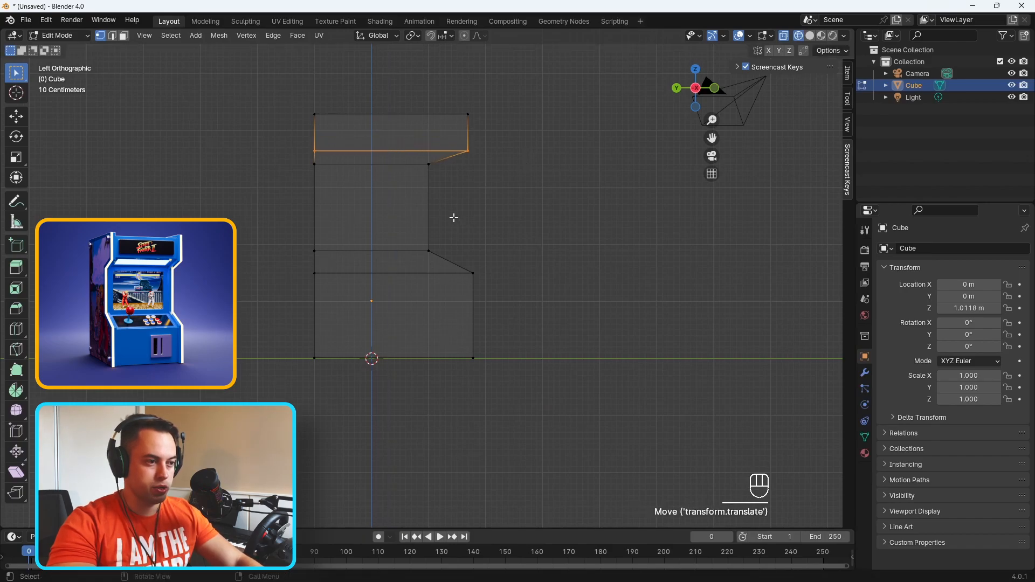
pyautogui.moveTo(533, 207)
pyautogui.mouseDown(button='middle')
pyautogui.moveTo(425, 212)
pyautogui.moveTo(458, 175)
pyautogui.moveTo(492, 184)
pyautogui.mouseUp(button='middle')
pyautogui.hotkey('shift', 'z')
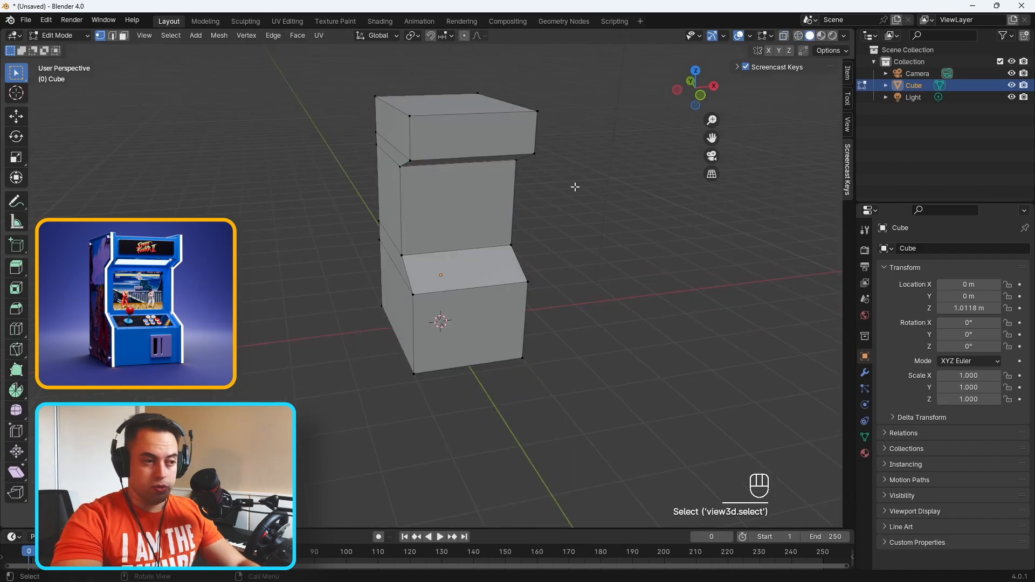
# Step: Add a centred vertical loop cut that splits the cabinet into two equal halves across its width
pyautogui.moveTo(541, 158); pyautogui.dragTo(547, 156, button='middle')
pyautogui.hotkey('ctrl', 'r')
pyautogui.click(457, 134)
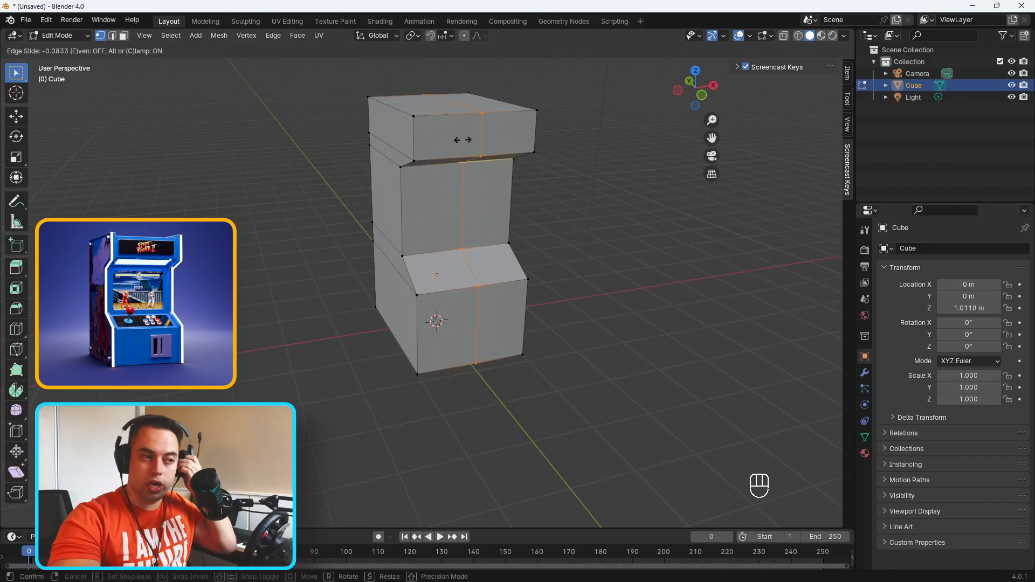
pyautogui.rightClick(479, 140)
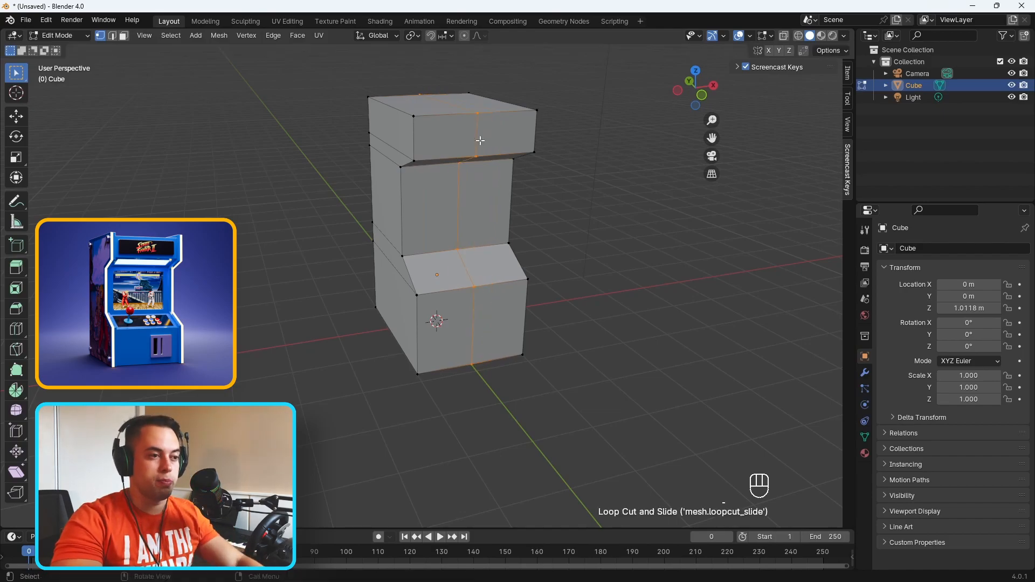
pyautogui.moveTo(599, 159); pyautogui.dragTo(572, 154, button='middle')
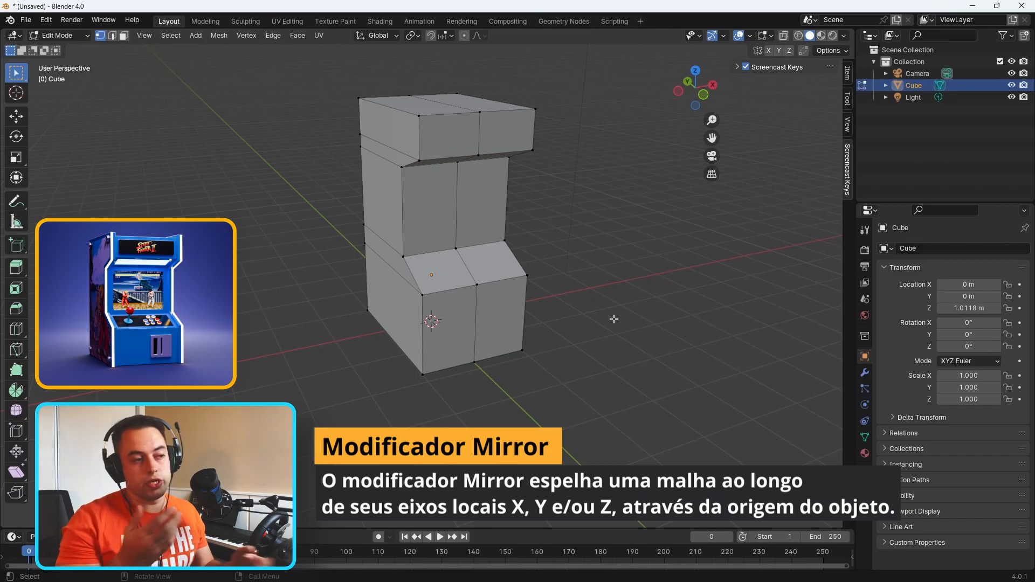
# Step: Delete all faces of the cabinet's half on the positive X side of the centre cut
pyautogui.moveTo(587, 313); pyautogui.dragTo(529, 203, button='middle')
pyautogui.press('KP_1')
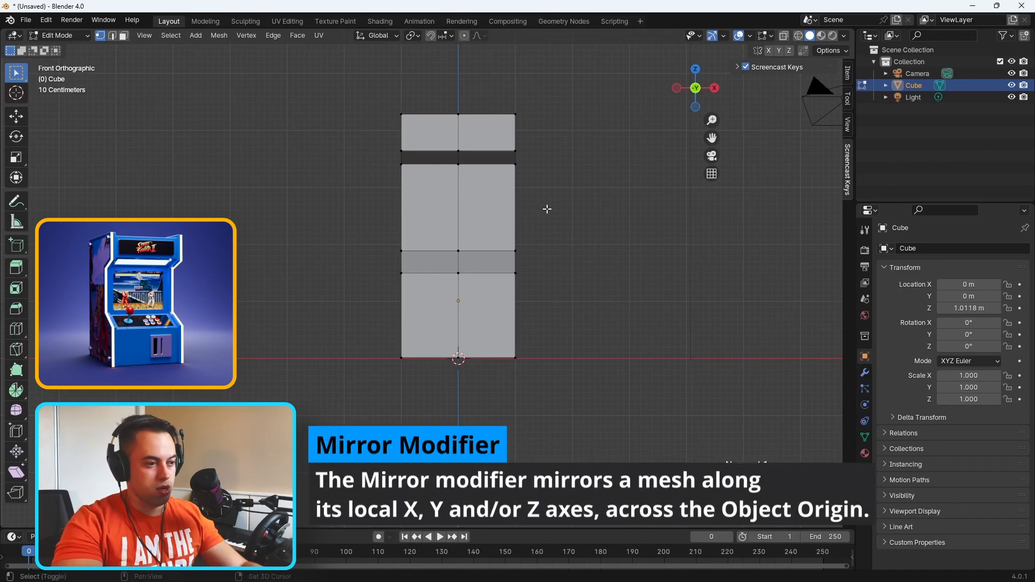
pyautogui.hotkey('shift', 'z')
pyautogui.press('3')
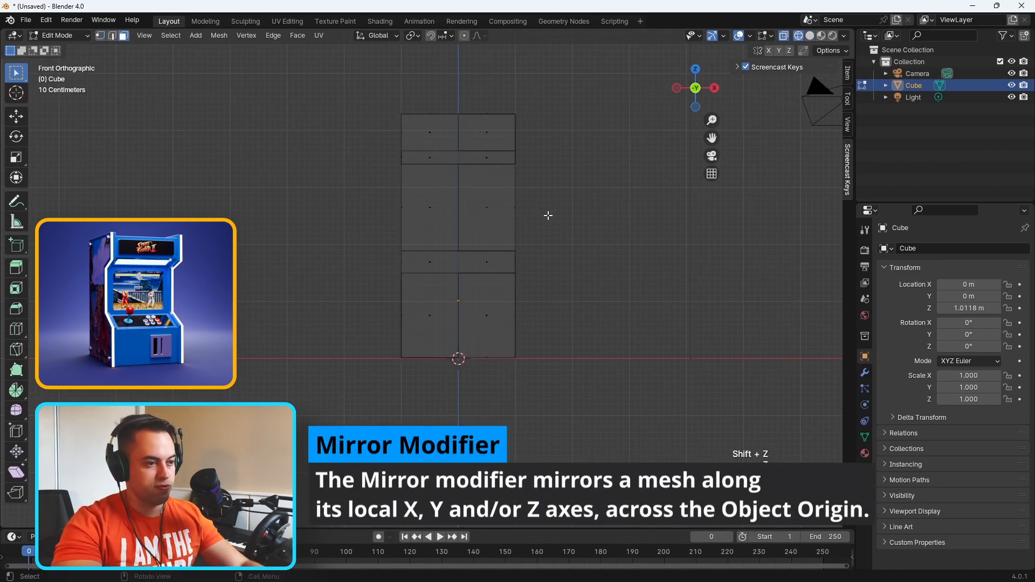
pyautogui.moveTo(541, 105); pyautogui.dragTo(461, 437)
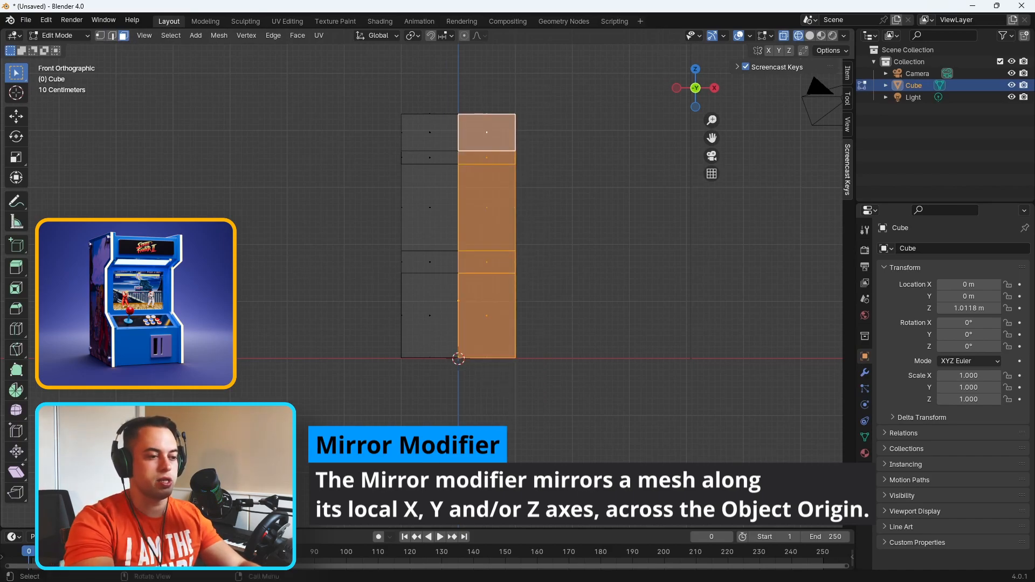
pyautogui.press('x')
pyautogui.click(461, 438)
pyautogui.moveTo(567, 334)
pyautogui.mouseDown(button='middle')
pyautogui.moveTo(561, 323)
pyautogui.moveTo(545, 349)
pyautogui.moveTo(652, 322)
pyautogui.moveTo(617, 291)
pyautogui.moveTo(600, 316)
pyautogui.mouseUp(button='middle')
pyautogui.hotkey('shift', 'z')
pyautogui.moveTo(520, 302); pyautogui.dragTo(528, 298, button='middle')
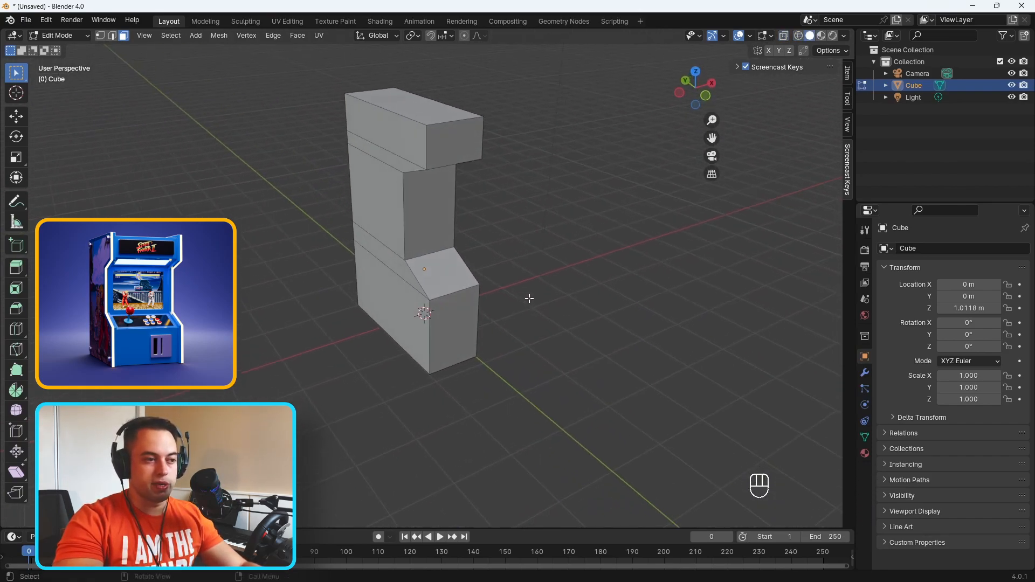
# Step: Add a Mirror modifier to the half cabinet in Object Mode
pyautogui.press('Tab')
pyautogui.click(865, 373)
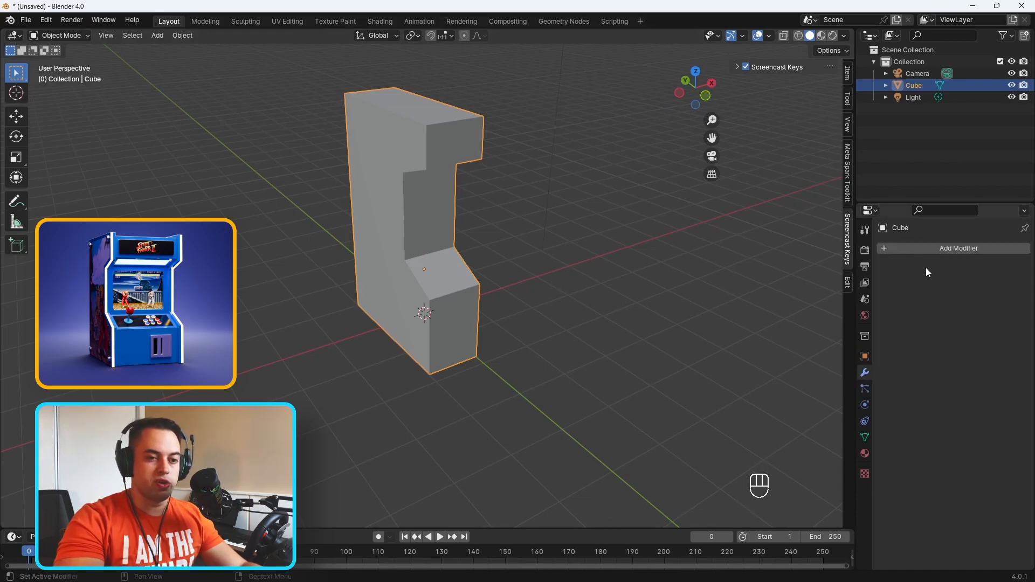
pyautogui.click(942, 248)
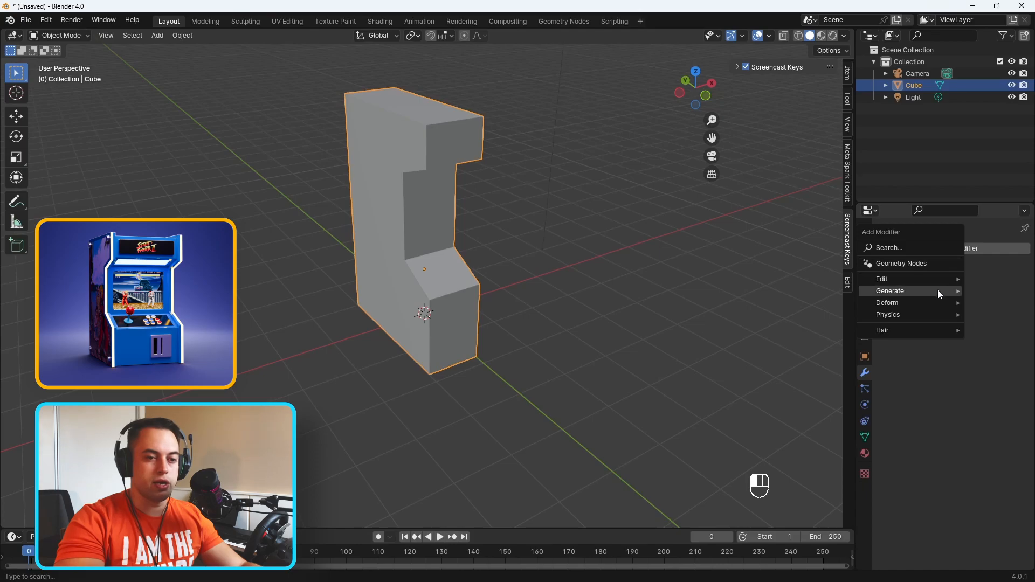
pyautogui.moveTo(938, 291)
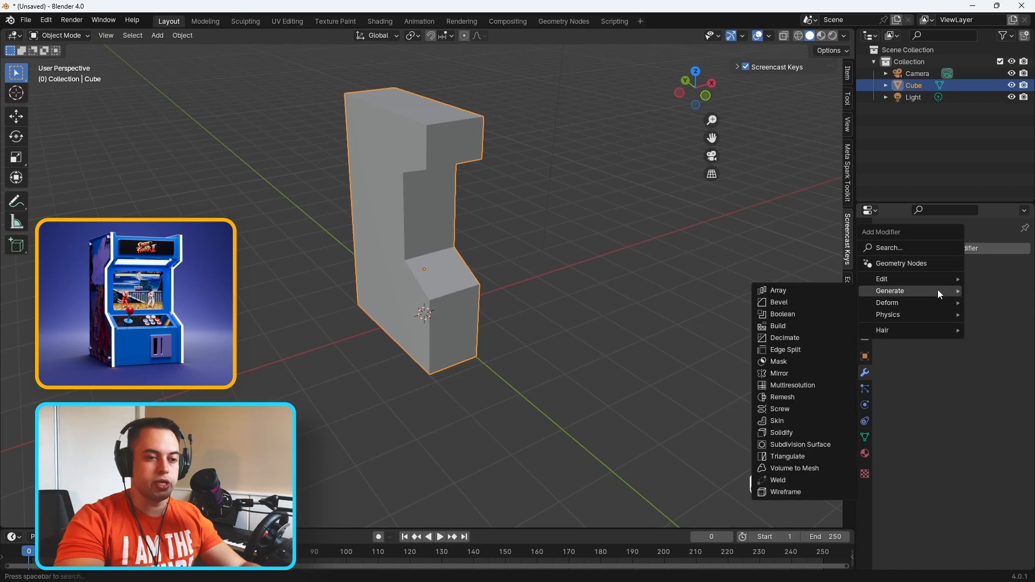
pyautogui.click(796, 373)
pyautogui.moveTo(571, 329); pyautogui.dragTo(561, 298, button='middle')
# Step: Try moving the middle side face in Edit Mode to test the mirroring, and cancel the move
pyautogui.press('Tab')
pyautogui.press('3')
pyautogui.click(379, 204)
pyautogui.press('g')
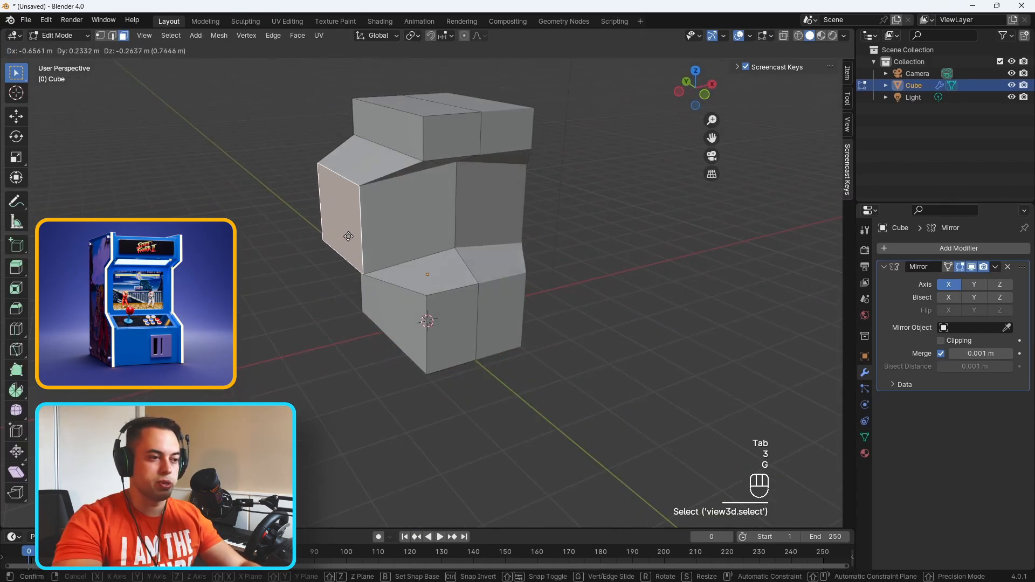
pyautogui.rightClick(322, 211)
pyautogui.moveTo(544, 229); pyautogui.dragTo(509, 221, button='middle')
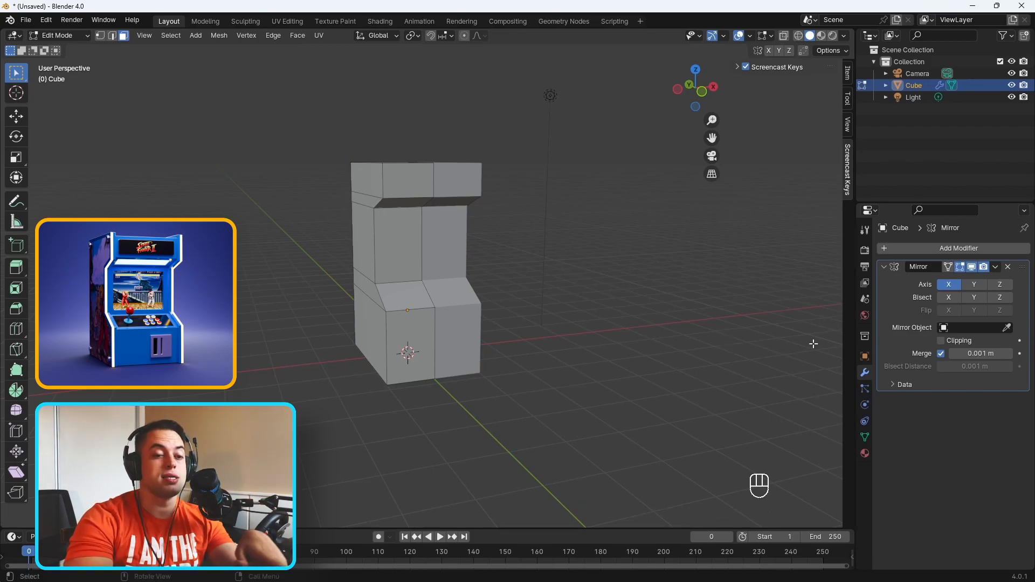
# Step: Enable Clipping on the Mirror modifier and test it by moving the screen area's centre edge along X
pyautogui.click(940, 340)
pyautogui.scroll(4, 454, 263)
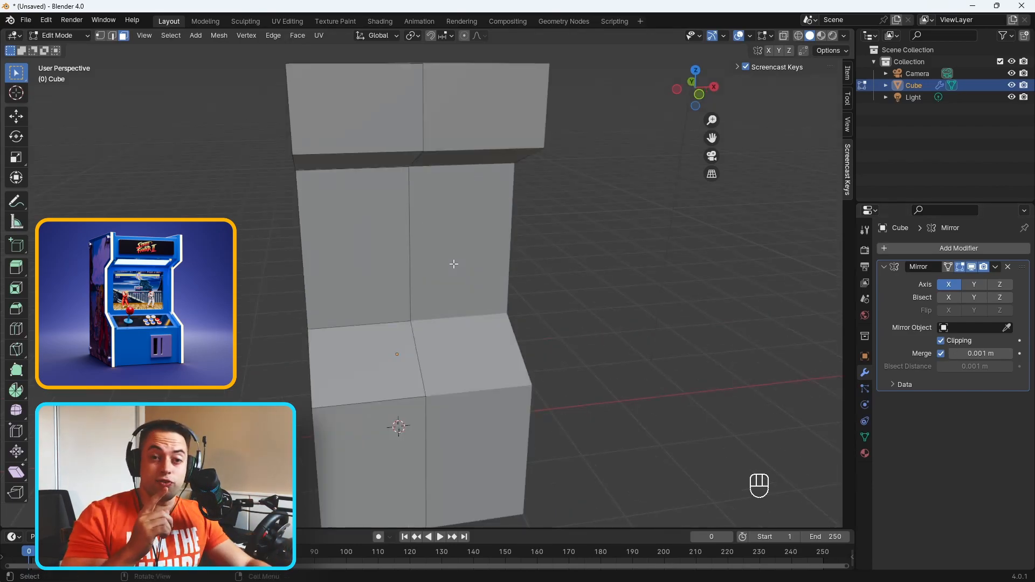
pyautogui.press('2')
pyautogui.click(413, 239)
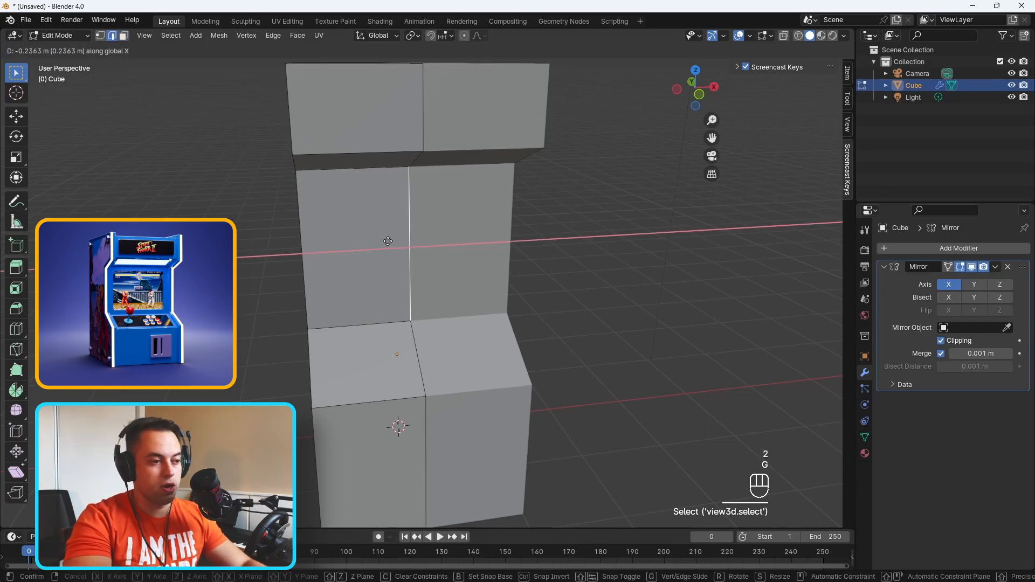
pyautogui.press('g')
pyautogui.press('x')
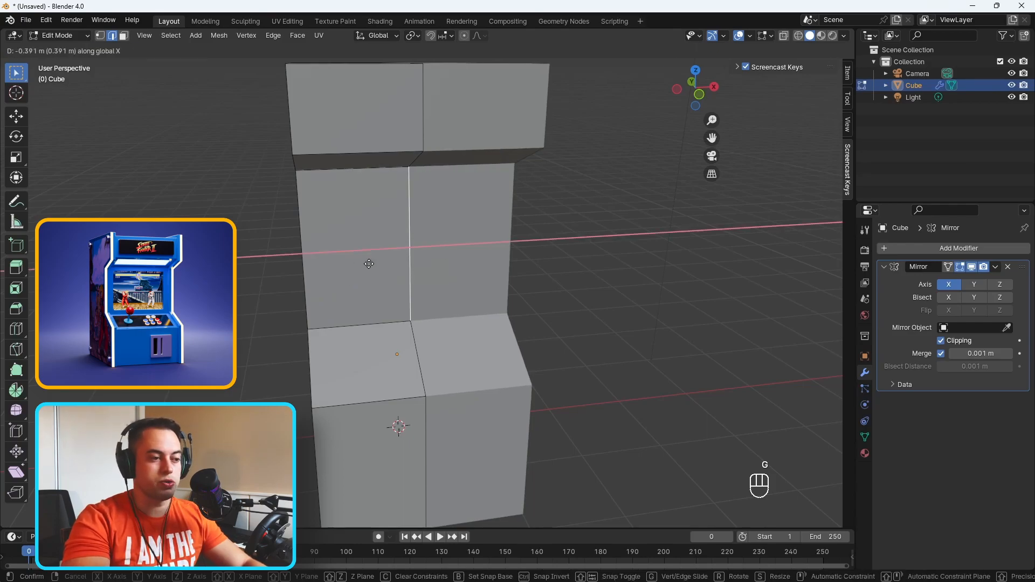
pyautogui.click(443, 261)
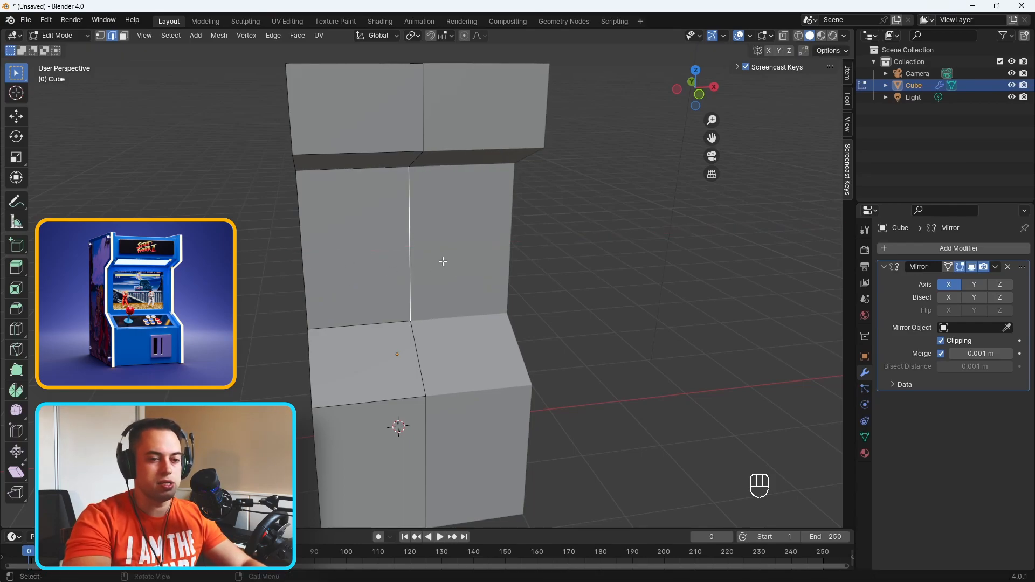
# Step: Try moving the screen area's centre edge along X with Clipping disabled, and re-enable Clipping
pyautogui.click(943, 341)
pyautogui.press('g')
pyautogui.press('x')
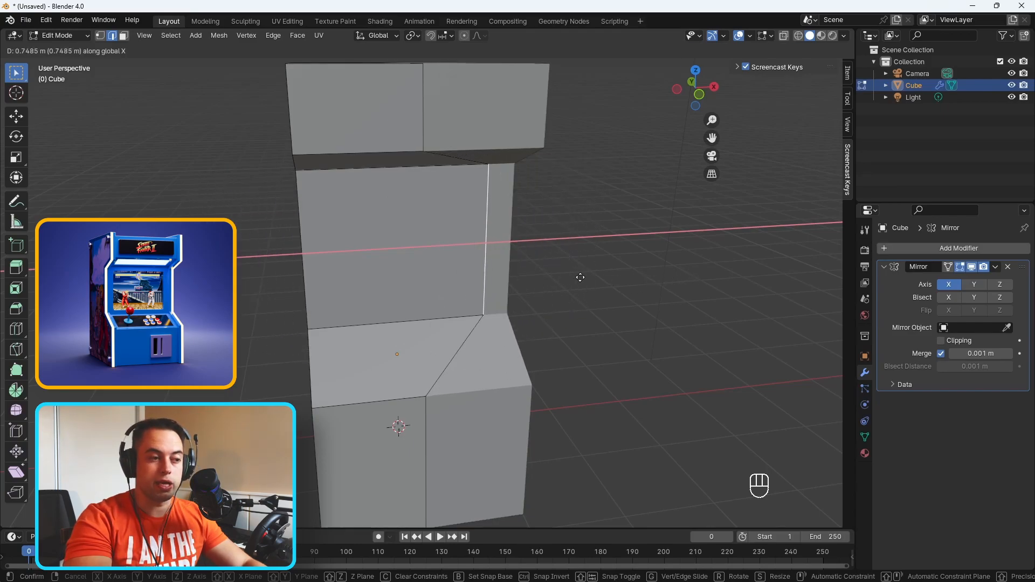
pyautogui.click(543, 279)
pyautogui.click(949, 343)
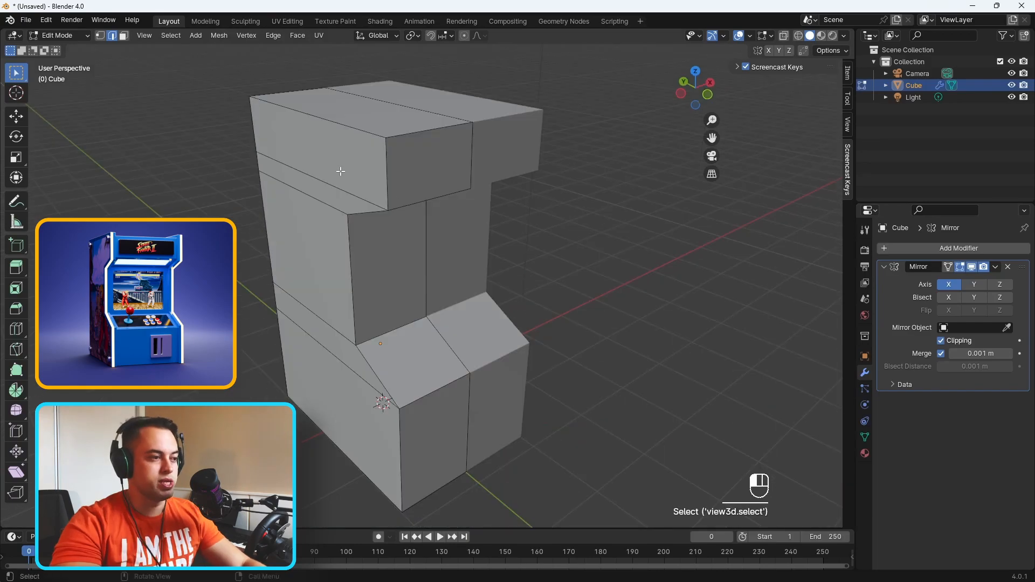
# Step: Select all the outer side faces of the cabinet and extrude them slightly outward to form a side panel
pyautogui.click(341, 172)
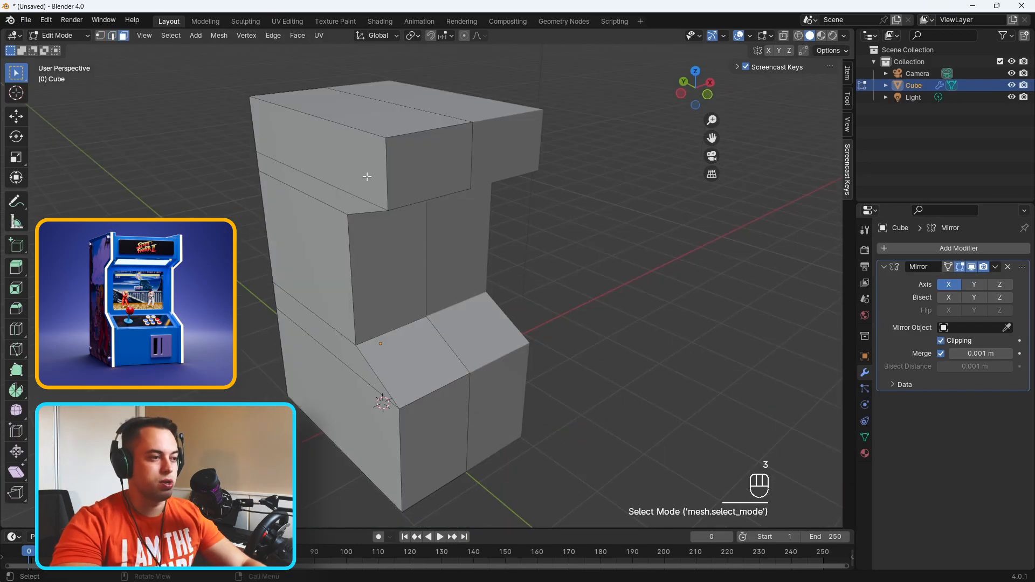
pyautogui.press('3')
pyautogui.click(345, 159)
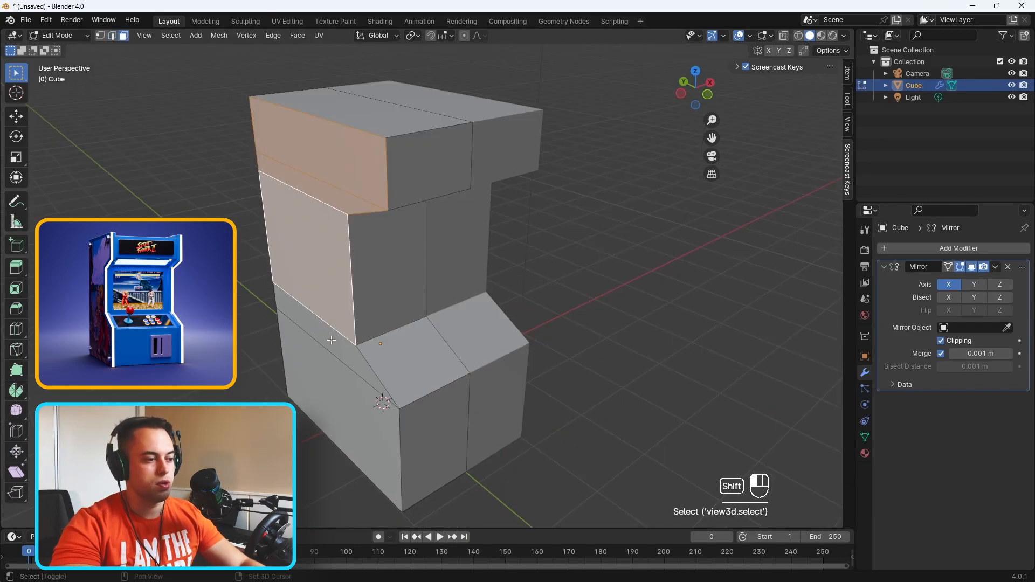
pyautogui.keyDown('shift'); pyautogui.click(331, 340); pyautogui.keyUp('shift')
pyautogui.keyDown('shift'); pyautogui.click(333, 381); pyautogui.keyUp('shift')
pyautogui.moveTo(479, 298); pyautogui.dragTo(479, 295, button='middle')
pyautogui.press('e')
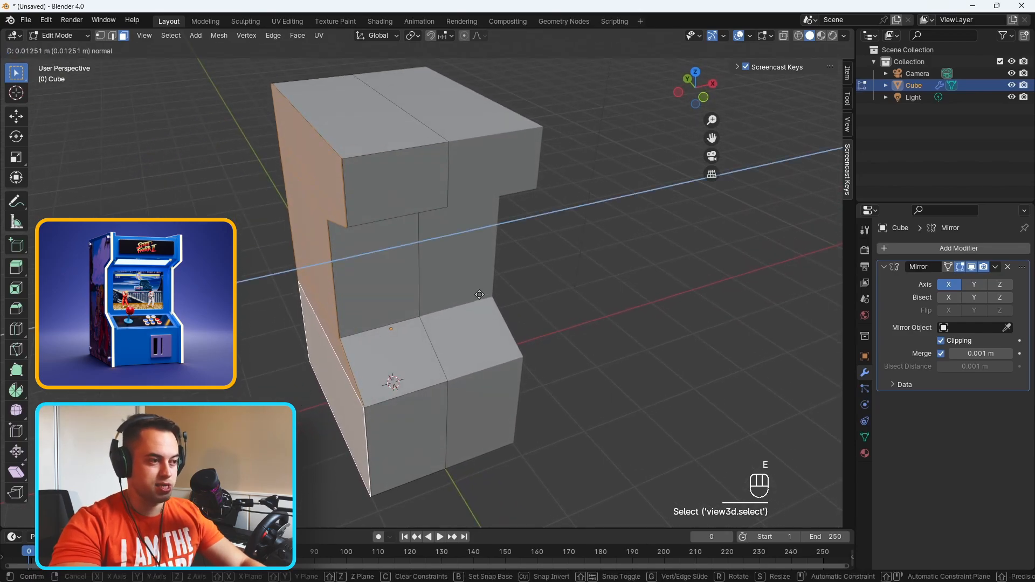
pyautogui.moveTo(351, 172); pyautogui.dragTo(363, 242, button='middle')
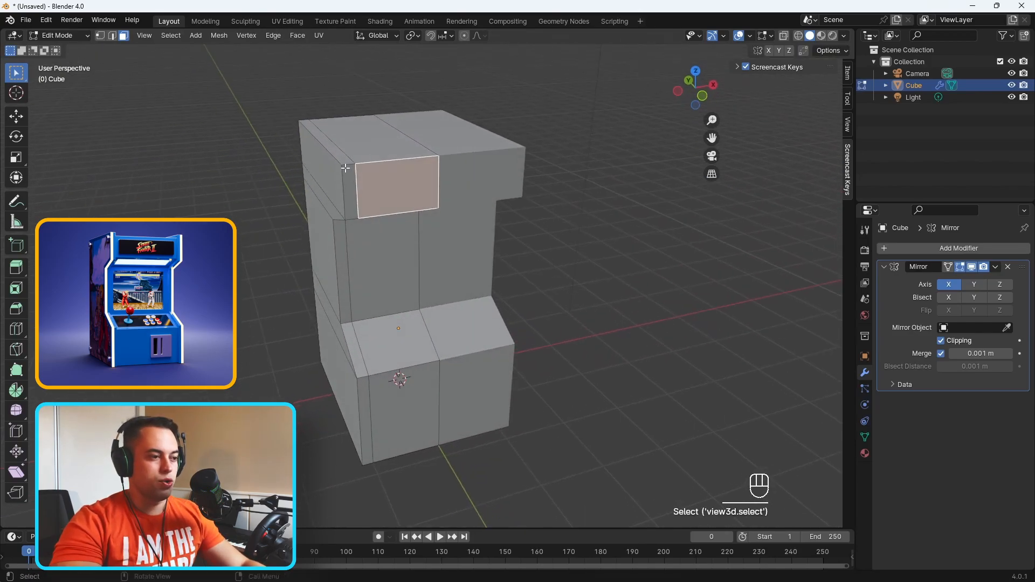
# Step: Select the side panel's narrow strip faces on the marquee, screen, control panel and base fronts
pyautogui.click(345, 168)
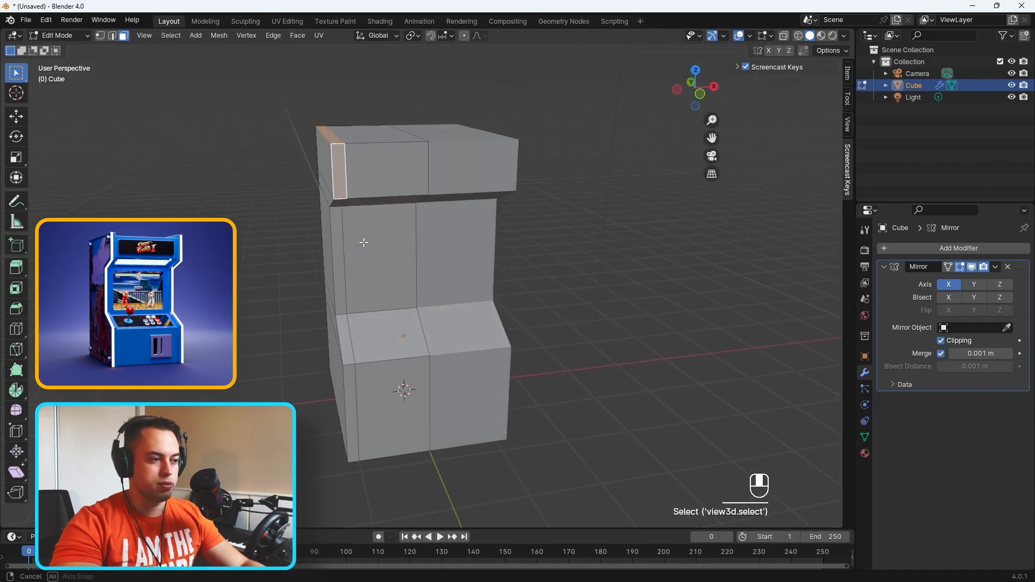
pyautogui.keyDown('shift'); pyautogui.click(338, 244); pyautogui.keyUp('shift')
pyautogui.keyDown('shift'); pyautogui.click(346, 331); pyautogui.keyUp('shift')
pyautogui.moveTo(425, 354); pyautogui.dragTo(491, 302, button='middle')
pyautogui.keyDown('shift'); pyautogui.click(434, 295); pyautogui.keyUp('shift')
pyautogui.moveTo(501, 264); pyautogui.dragTo(466, 251, button='middle')
# Step: Try extruding the selected strip faces along their normals, and undo the extrusion
pyautogui.hotkey('alt', 'e')
pyautogui.click(520, 245)
pyautogui.click(534, 234)
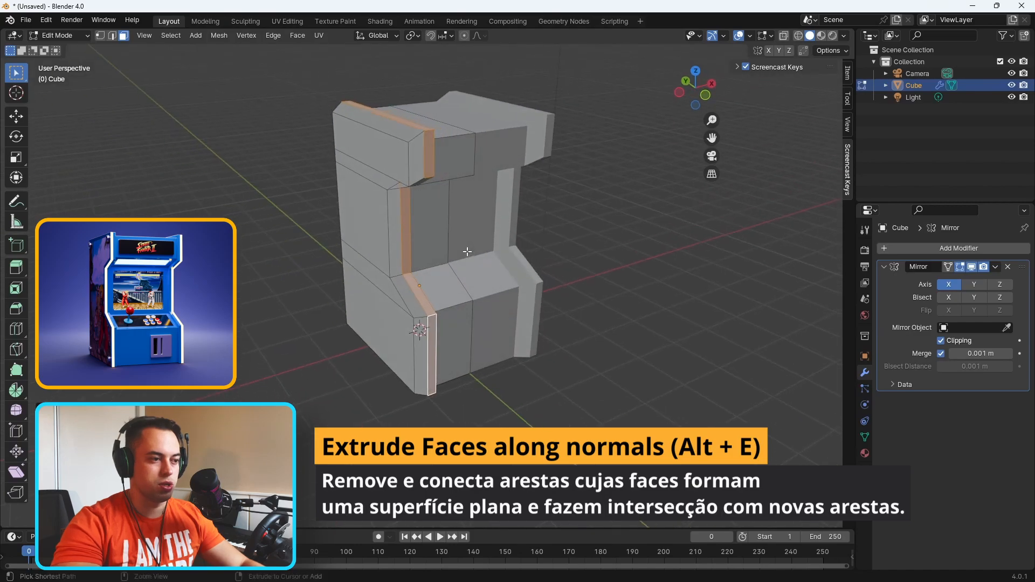
pyautogui.hotkey('ctrl', 'z')
pyautogui.hotkey('ctrl', 'z')
# Step: Add the base front strip and the strip under the marquee to the selection, and extrude the faces along normals to form a raised rim
pyautogui.keyDown('shift'); pyautogui.click(417, 349); pyautogui.keyUp('shift')
pyautogui.moveTo(416, 346); pyautogui.dragTo(550, 335, button='middle')
pyautogui.hotkey('alt', 'e')
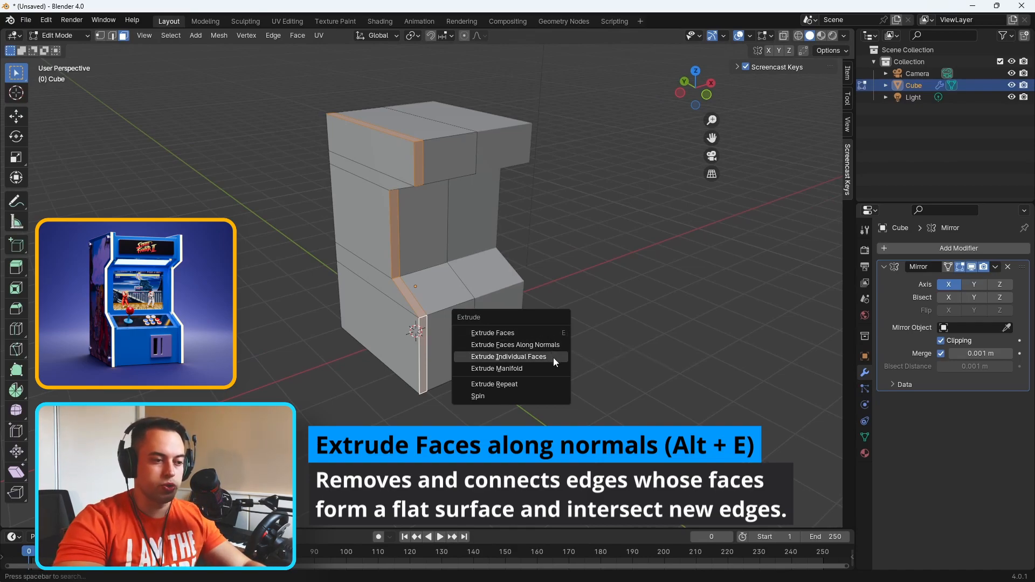
pyautogui.click(552, 345)
pyautogui.moveTo(465, 243); pyautogui.dragTo(435, 185, button='middle')
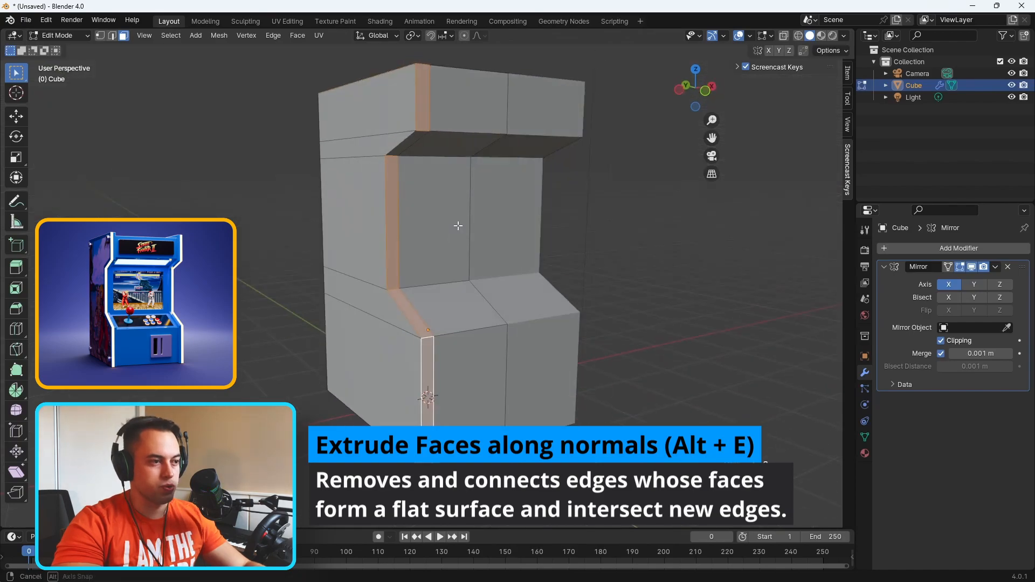
pyautogui.keyDown('shift'); pyautogui.click(404, 136); pyautogui.keyUp('shift')
pyautogui.moveTo(420, 231); pyautogui.dragTo(461, 264, button='middle')
pyautogui.scroll(-4, 453, 256)
pyautogui.hotkey('alt', 'e')
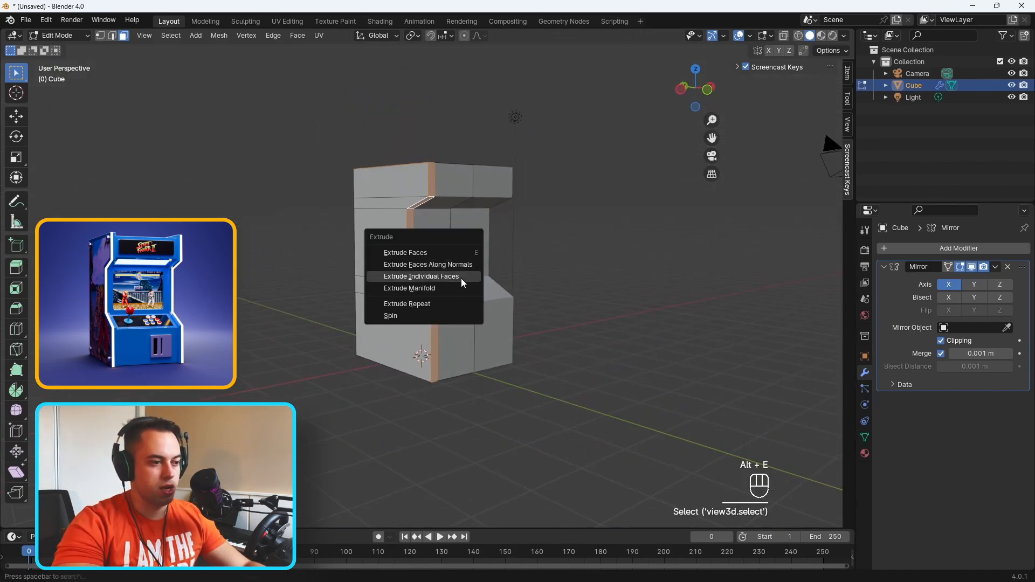
pyautogui.click(460, 266)
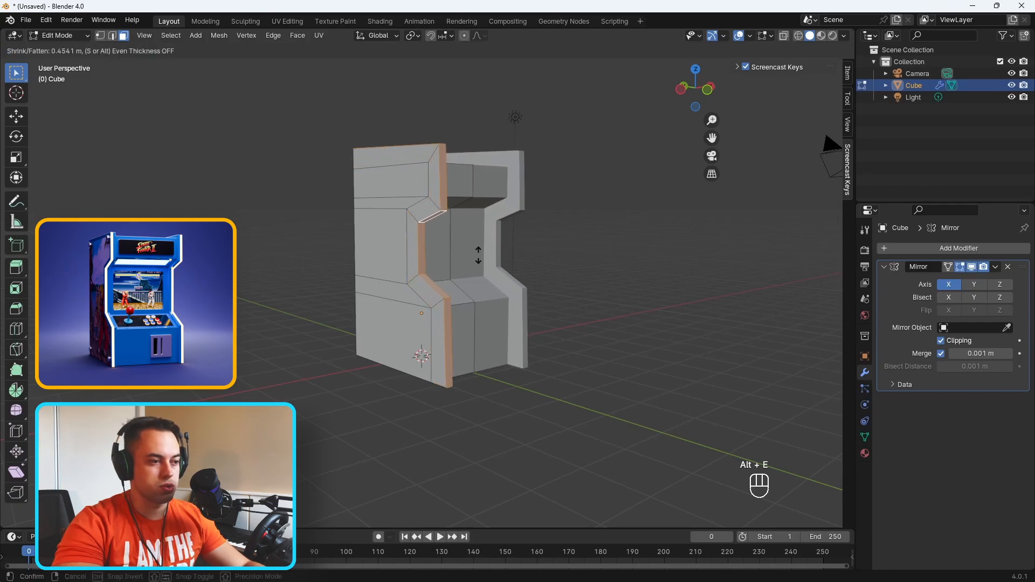
pyautogui.click(457, 262)
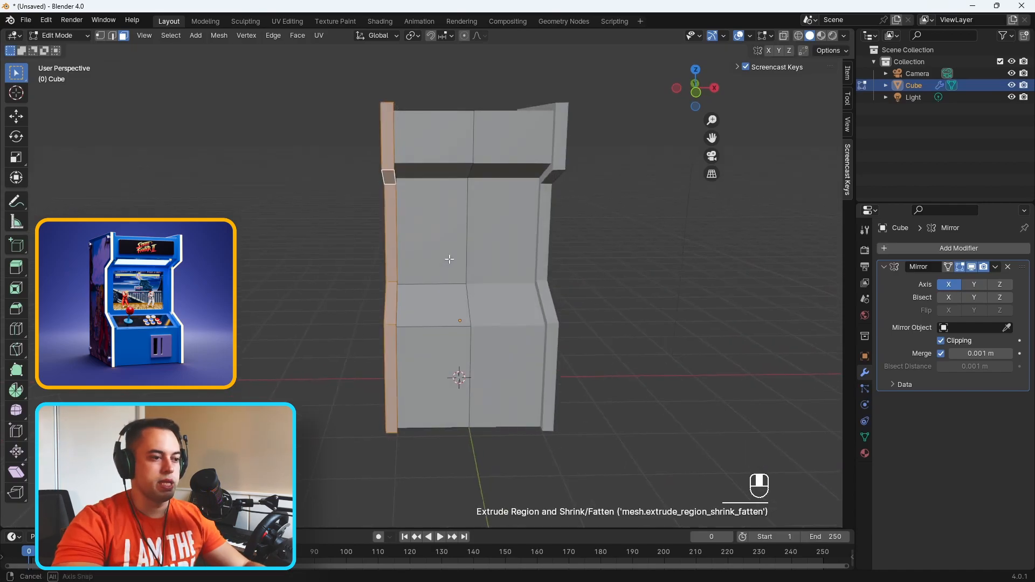
# Step: Try insetting the marquee's front face with the Boundary option on, and undo the inset
pyautogui.click(503, 252)
pyautogui.moveTo(503, 251); pyautogui.dragTo(556, 250, button='middle')
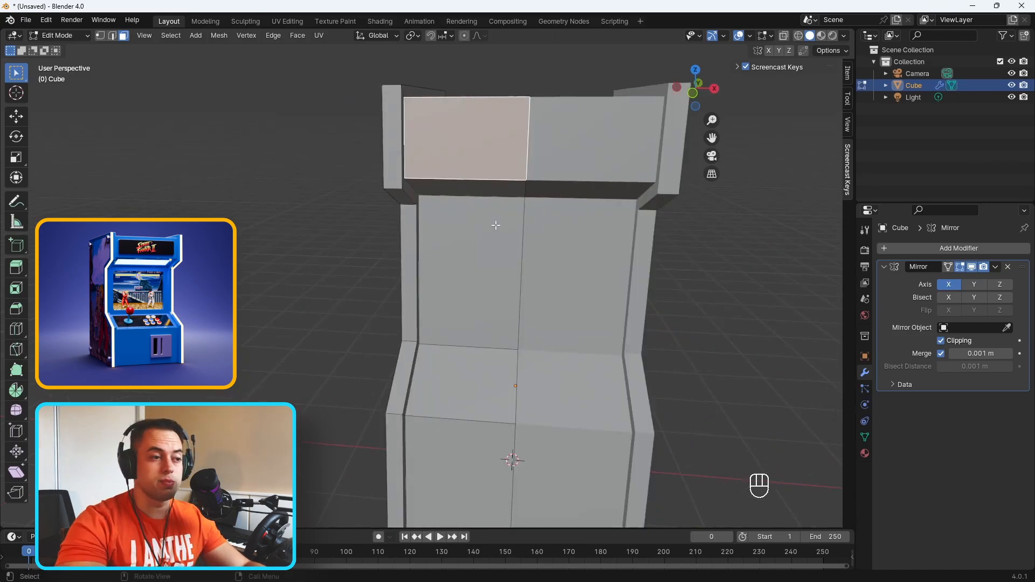
pyautogui.moveTo(495, 226); pyautogui.dragTo(515, 228, button='middle')
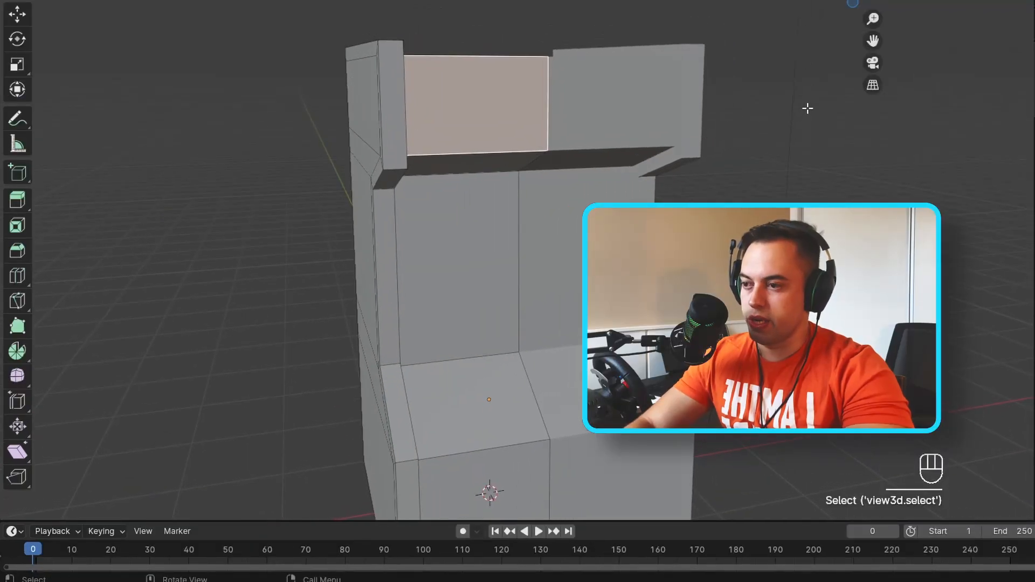
pyautogui.press('i')
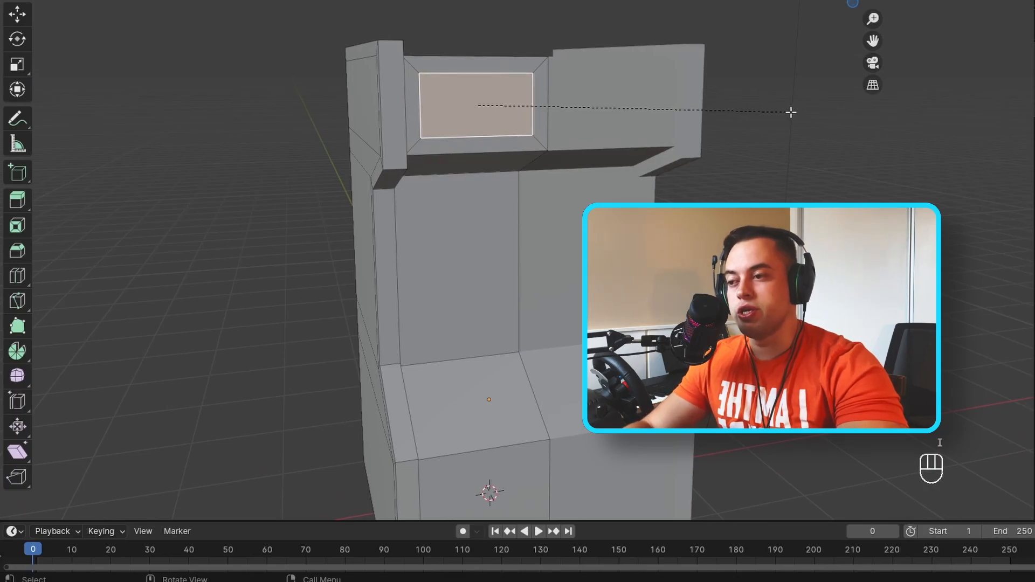
pyautogui.click(790, 112)
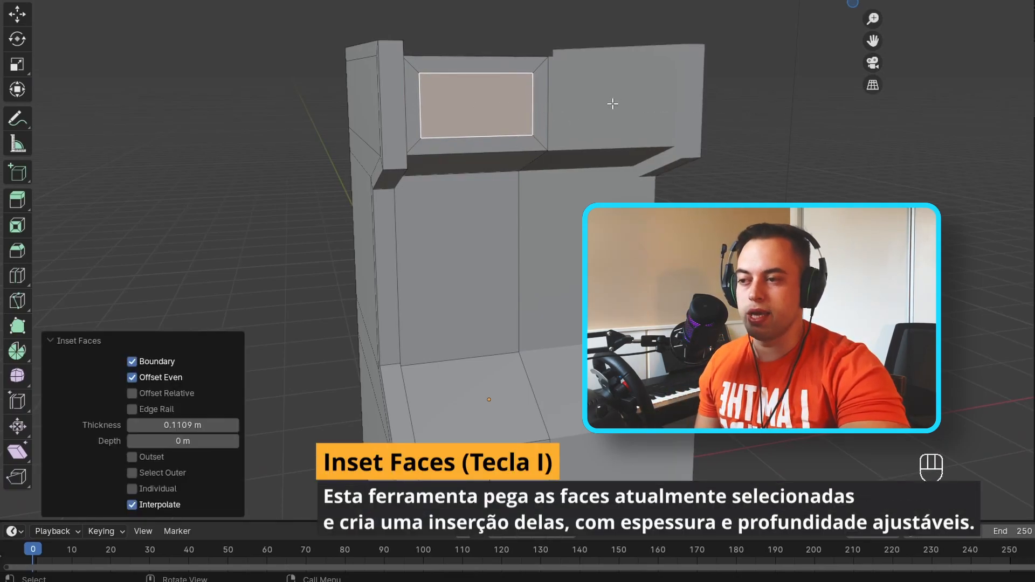
pyautogui.click(540, 89)
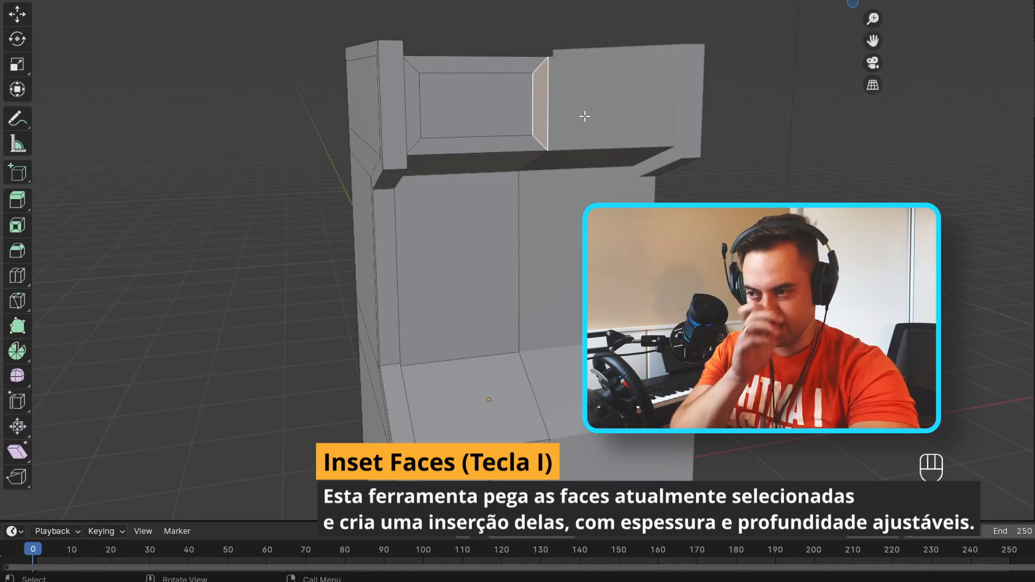
pyautogui.hotkey('ctrl', 'z')
pyautogui.hotkey('ctrl', 'z')
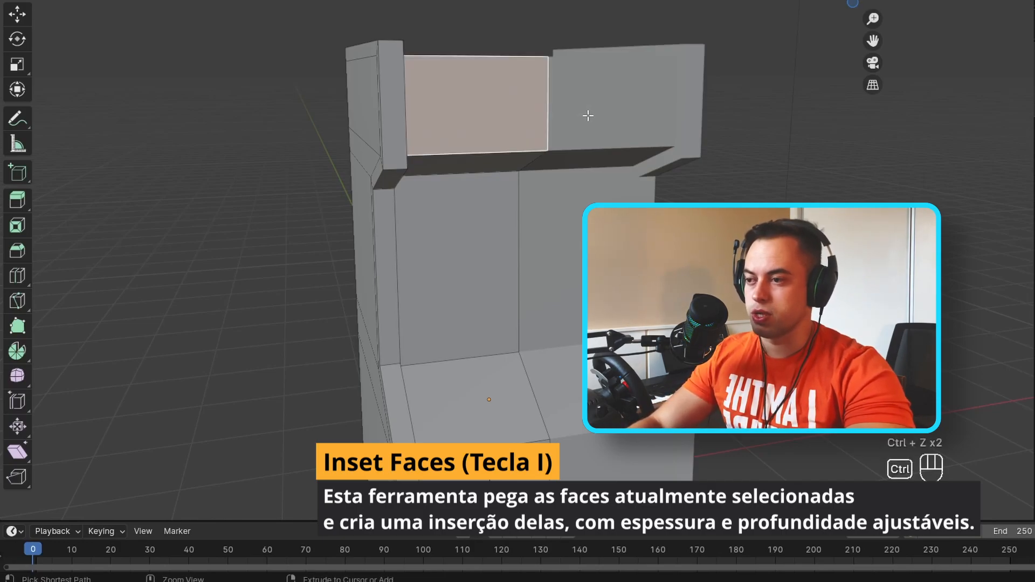
pyautogui.hotkey('ctrl', 'z')
# Step: Inset the marquee's front face about 0.106 m with the Boundary option off, leaving no border along the mirror line
pyautogui.click(514, 114)
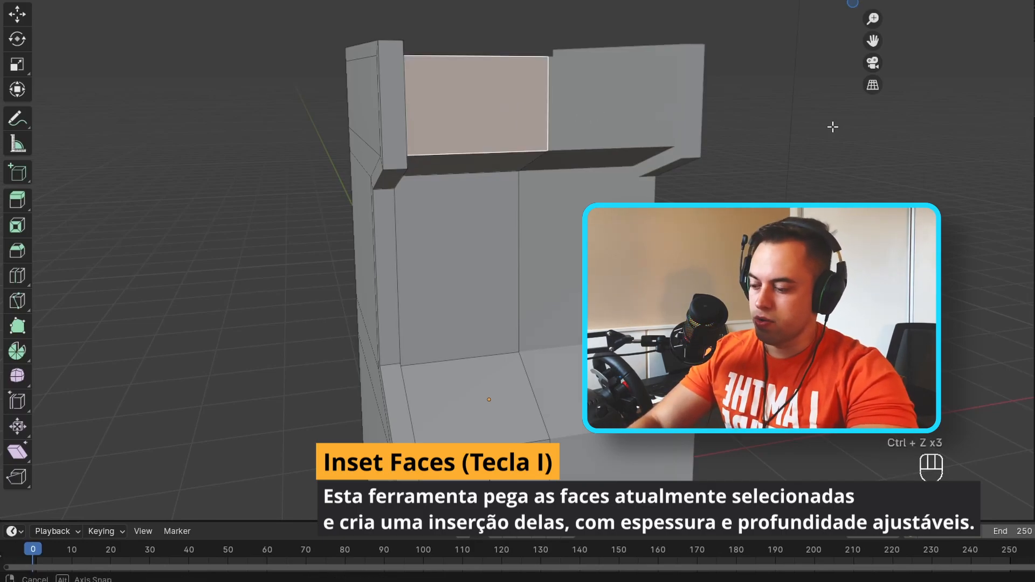
pyautogui.moveTo(574, 114); pyautogui.dragTo(835, 130, button='middle')
pyautogui.press('i')
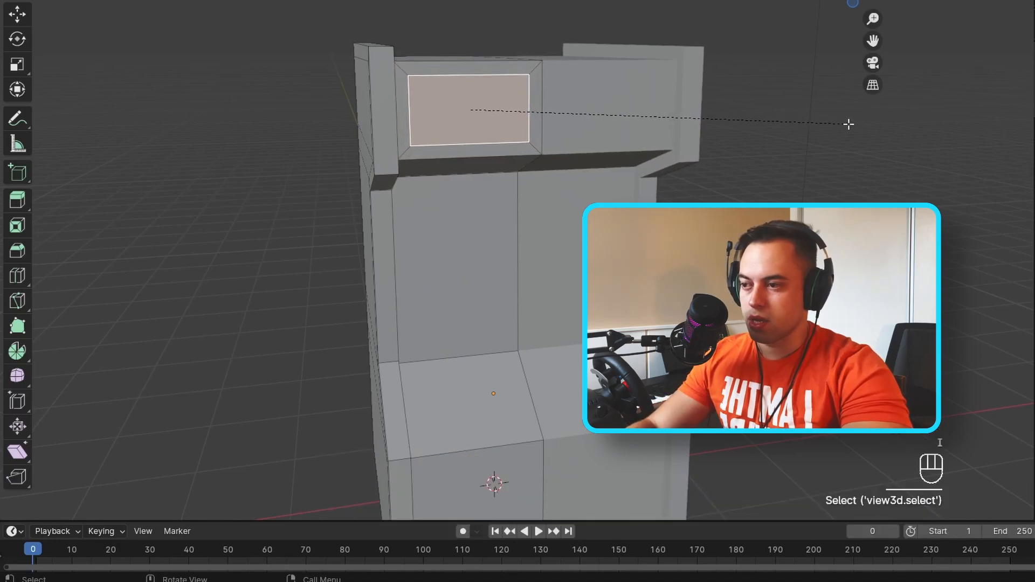
pyautogui.click(846, 126)
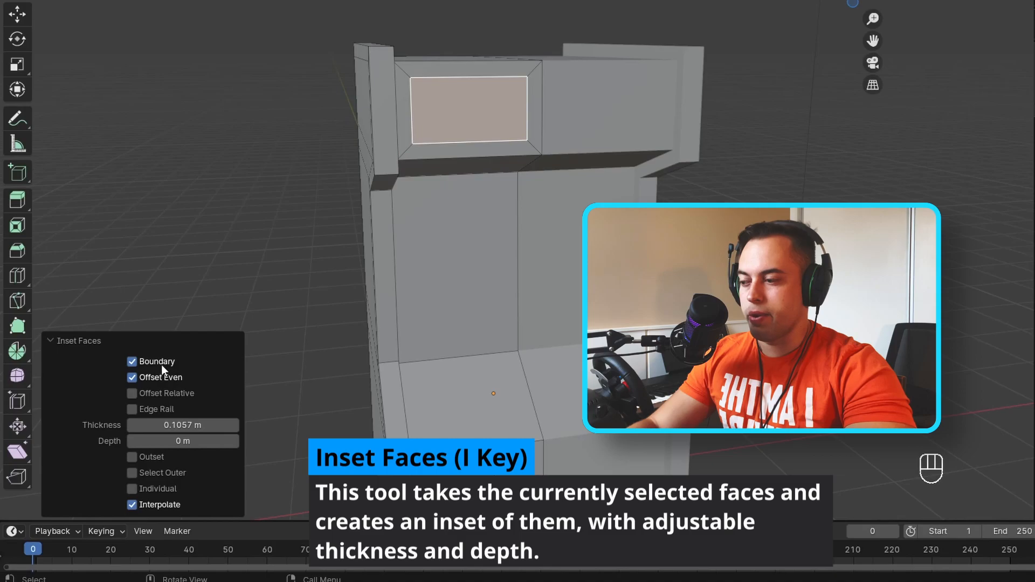
pyautogui.click(132, 362)
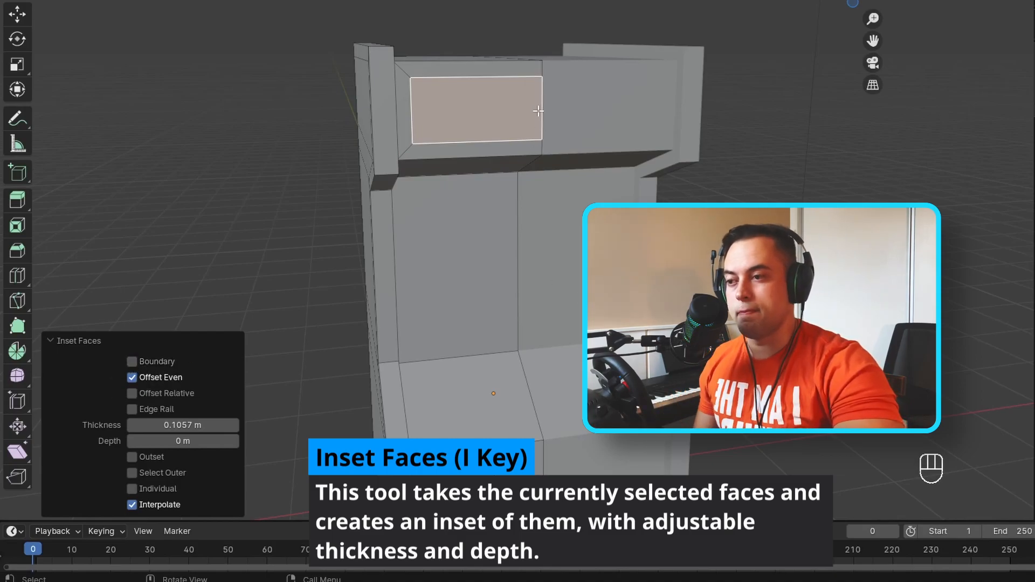
# Step: Inset the screen face on the cabinet front, keeping it open along the mirror line
pyautogui.moveTo(529, 194); pyautogui.dragTo(470, 92, button='middle')
pyautogui.moveTo(439, 138); pyautogui.dragTo(487, 132, button='middle')
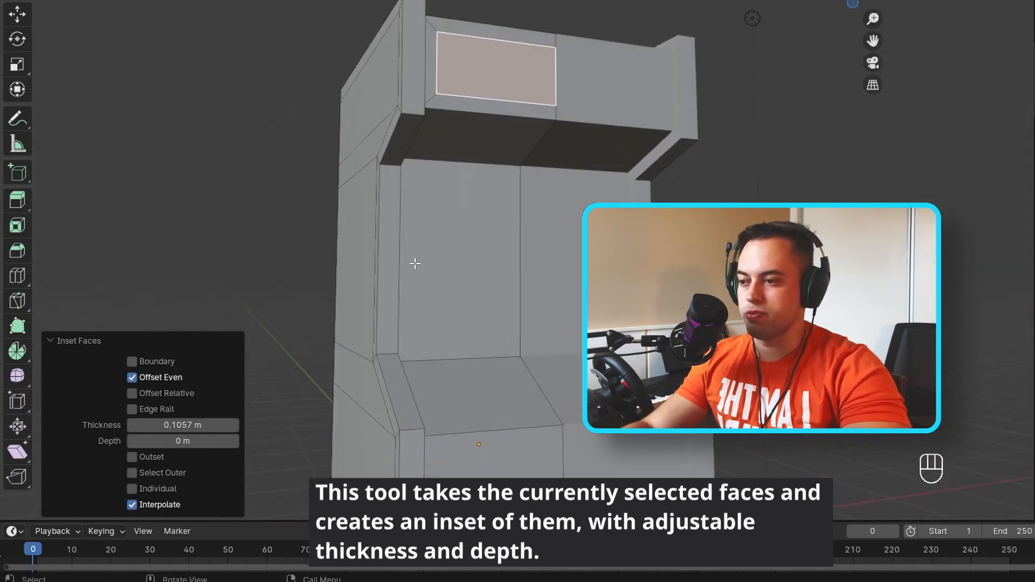
pyautogui.click(426, 263)
pyautogui.moveTo(614, 294); pyautogui.dragTo(554, 285, button='middle')
pyautogui.press('i')
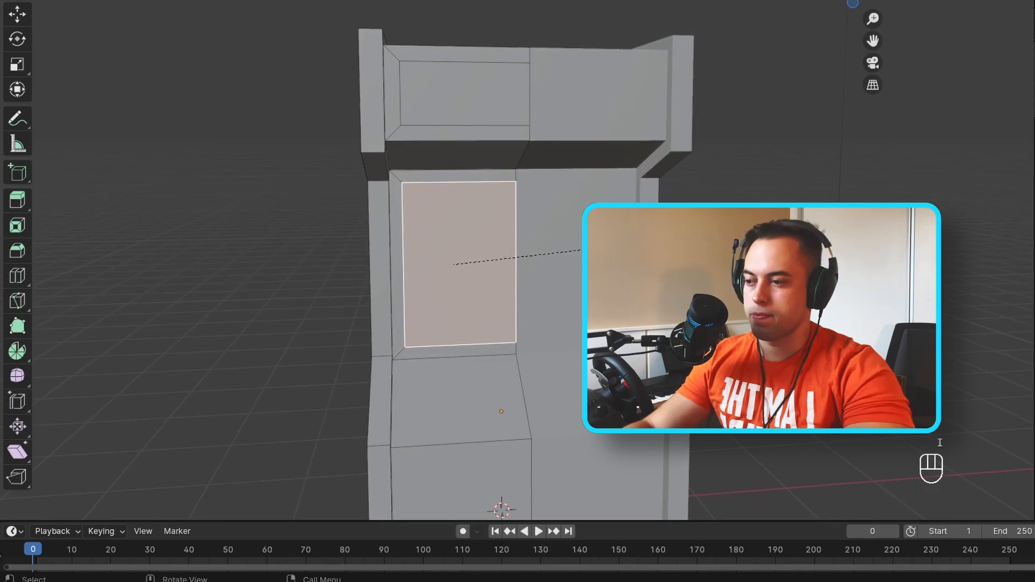
pyautogui.click(596, 248)
# Step: Inset the face under the marquee and the sloped control panel face
pyautogui.moveTo(543, 224); pyautogui.dragTo(752, 173, button='middle')
pyautogui.click(486, 139)
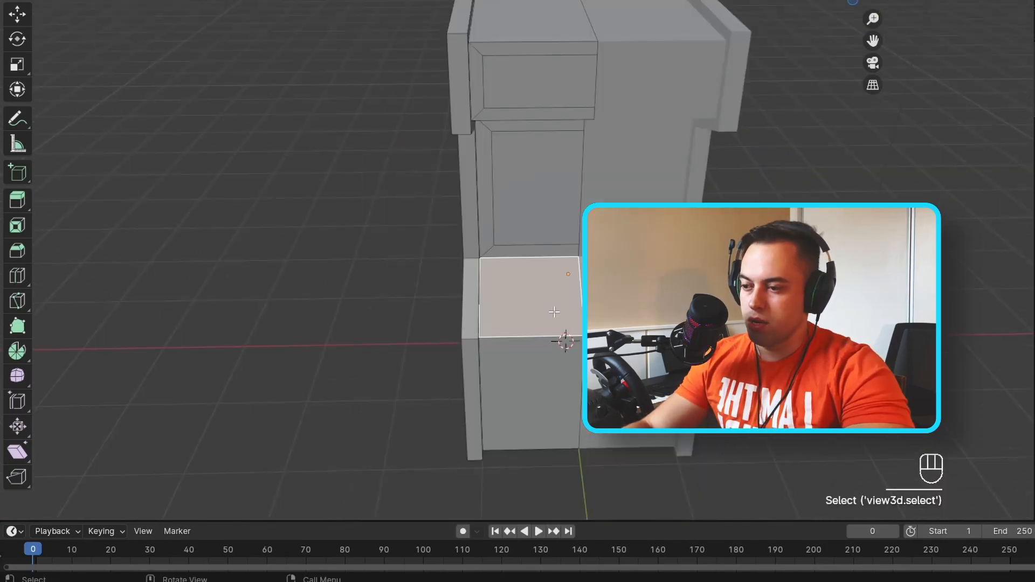
pyautogui.moveTo(561, 340); pyautogui.dragTo(541, 329, button='middle')
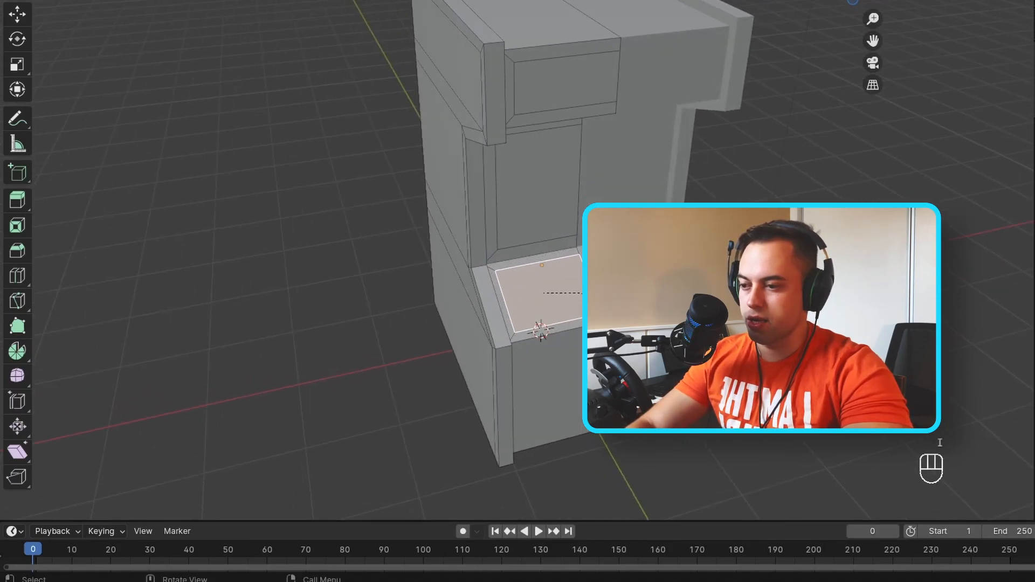
pyautogui.click(590, 292)
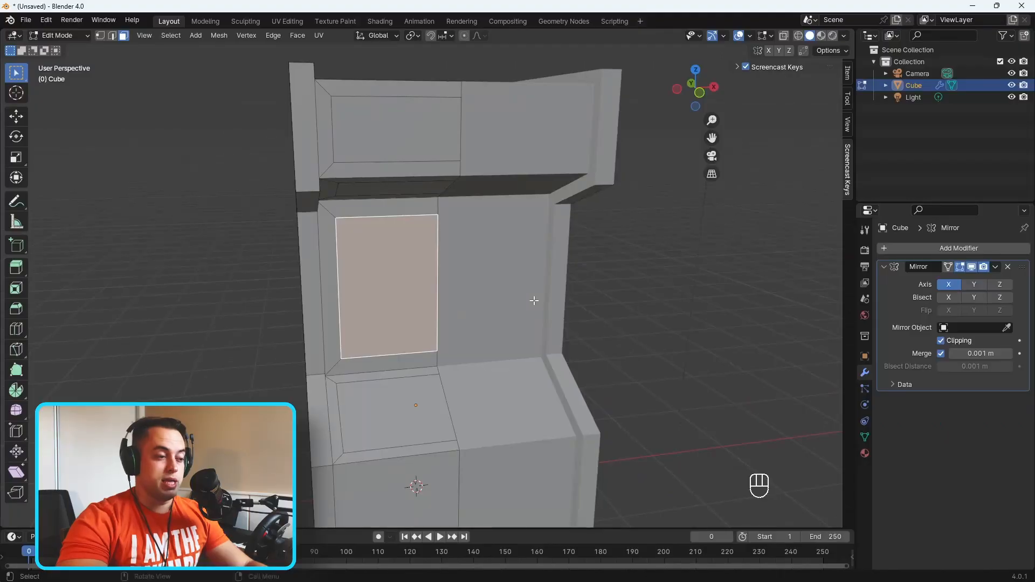
# Step: Extrude the inset screen face about 0.11 m inward and the inset marquee face slightly outward
pyautogui.press('e')
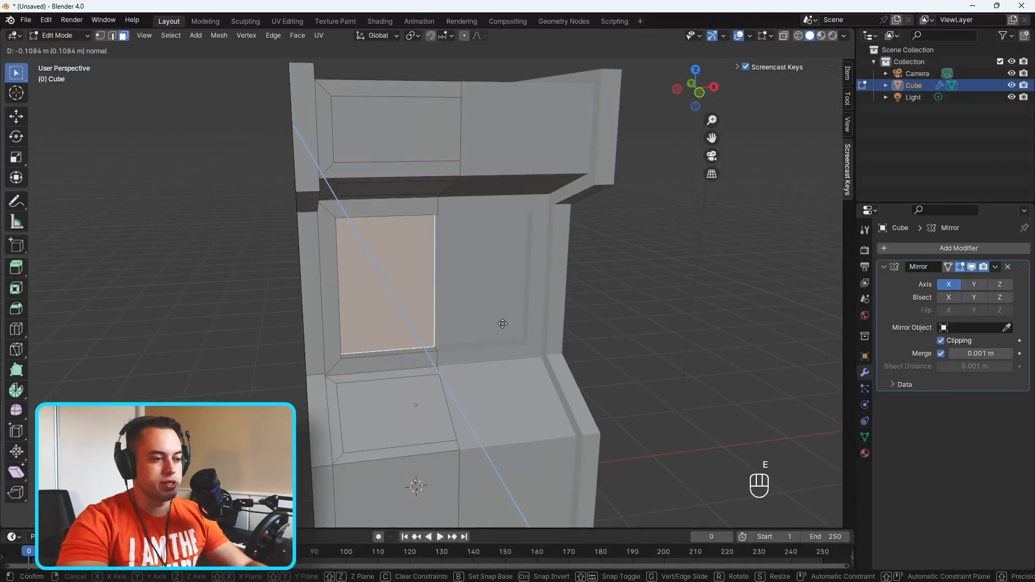
pyautogui.click(501, 323)
pyautogui.moveTo(501, 323); pyautogui.dragTo(526, 340, button='middle')
pyautogui.press('e')
pyautogui.click(548, 264)
# Step: Extrude the inset control panel face outward about 0.016 m
pyautogui.keyDown('shift'); pyautogui.moveTo(469, 445); pyautogui.dragTo(450, 294, button='middle'); pyautogui.keyUp('shift')
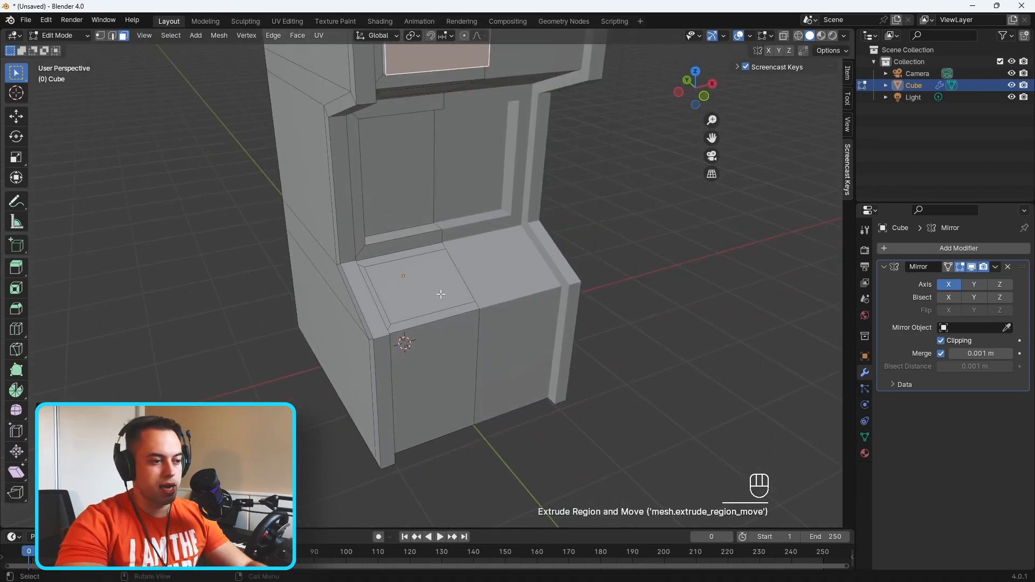
pyautogui.click(448, 294)
pyautogui.press('e')
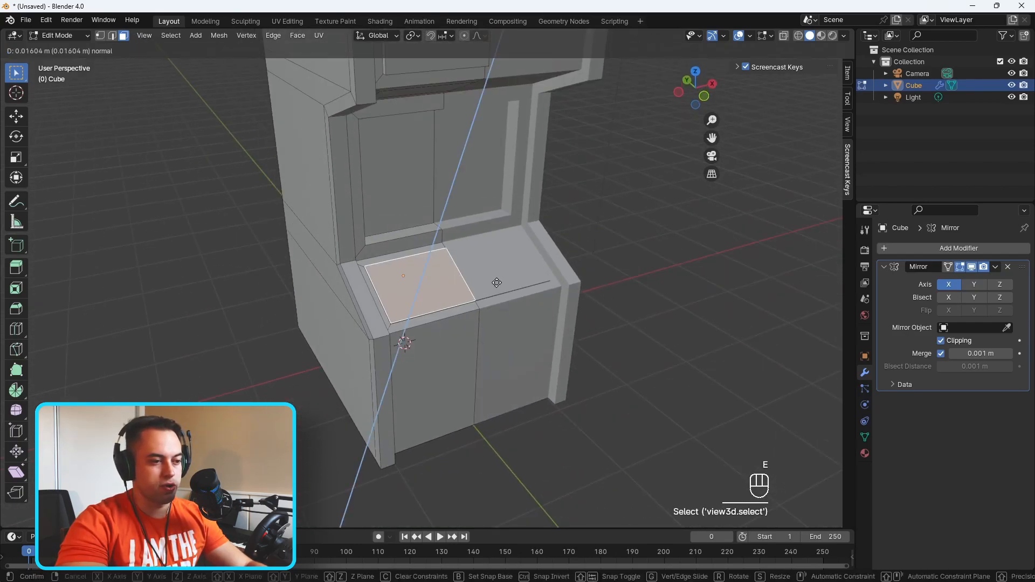
pyautogui.click(497, 283)
pyautogui.moveTo(497, 283); pyautogui.dragTo(485, 242, button='middle')
pyautogui.click(556, 290)
# Step: Leave Edit Mode and add a Bevel modifier to the cabinet
pyautogui.press('Tab')
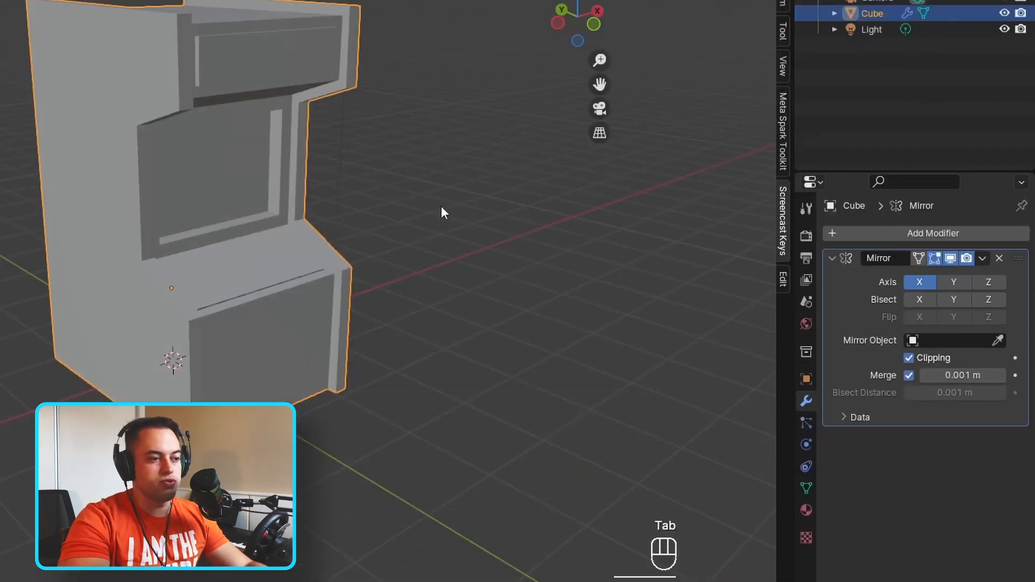
pyautogui.moveTo(444, 207); pyautogui.dragTo(405, 205, button='middle')
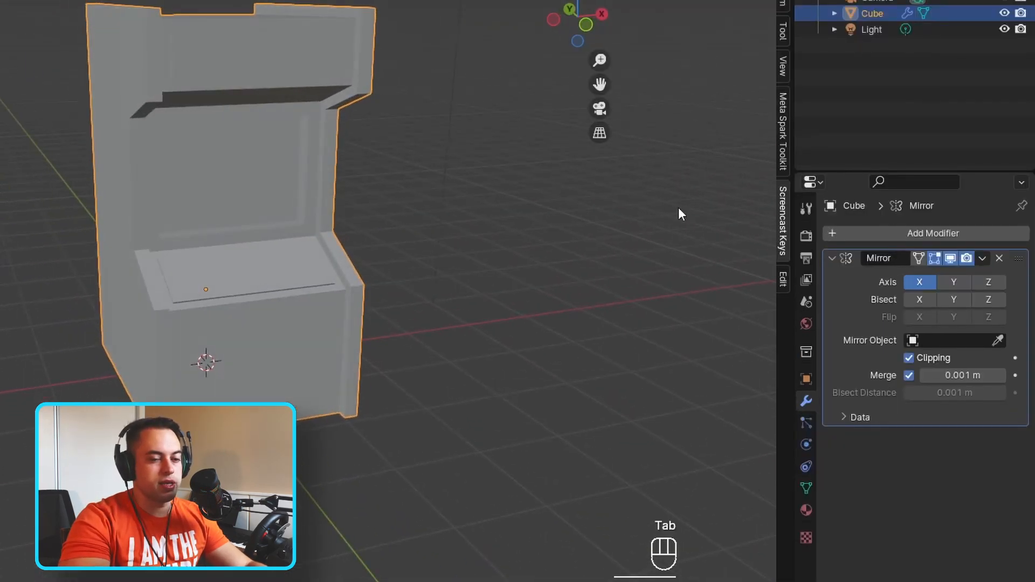
pyautogui.click(921, 233)
pyautogui.moveTo(894, 232)
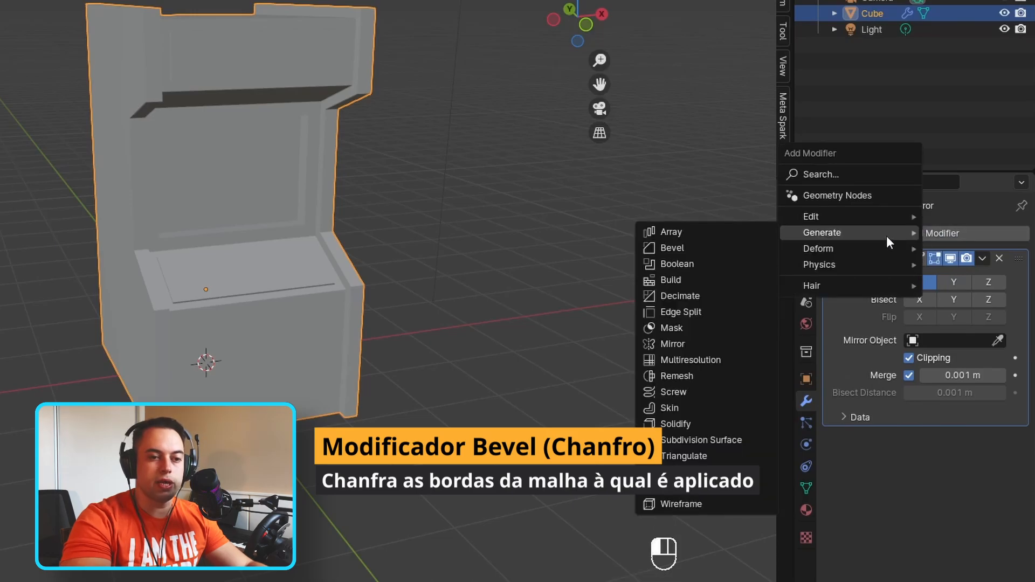
pyautogui.click(713, 248)
# Step: Try a bevel amount of 0.06 m in the Bevel modifier, and undo the change
pyautogui.moveTo(714, 248); pyautogui.dragTo(367, 218, button='middle')
pyautogui.scroll(3, 238, 183)
pyautogui.moveTo(350, 167); pyautogui.dragTo(566, 258, button='middle')
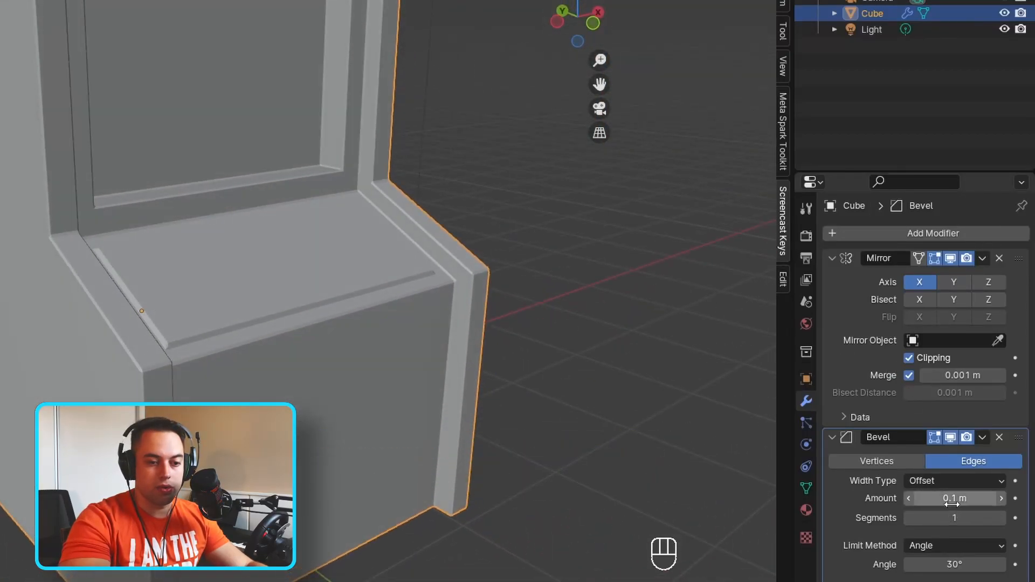
pyautogui.moveTo(953, 499); pyautogui.dragTo(929, 498)
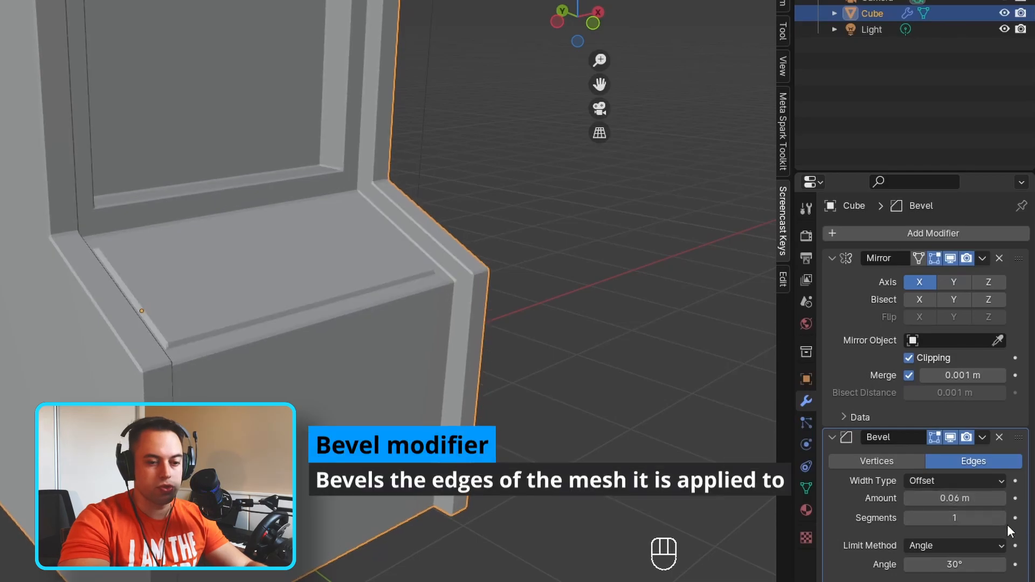
pyautogui.hotkey('ctrl', 'z')
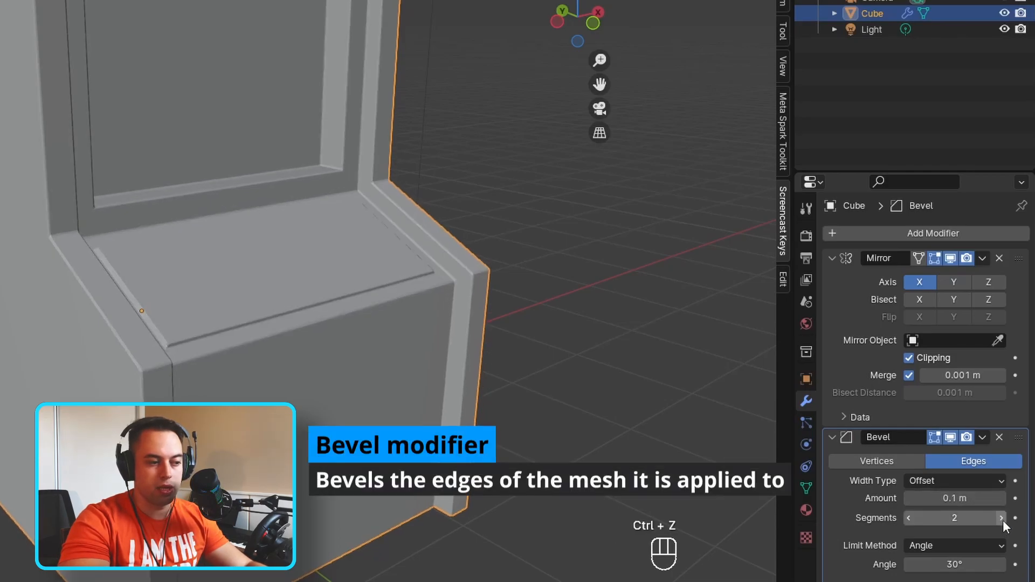
# Step: Set the Bevel modifier to 2 segments
pyautogui.click(1001, 518)
pyautogui.moveTo(367, 383); pyautogui.dragTo(382, 292, button='middle')
pyautogui.scroll(-2, 193, 370)
pyautogui.scroll(-2, 380, 283)
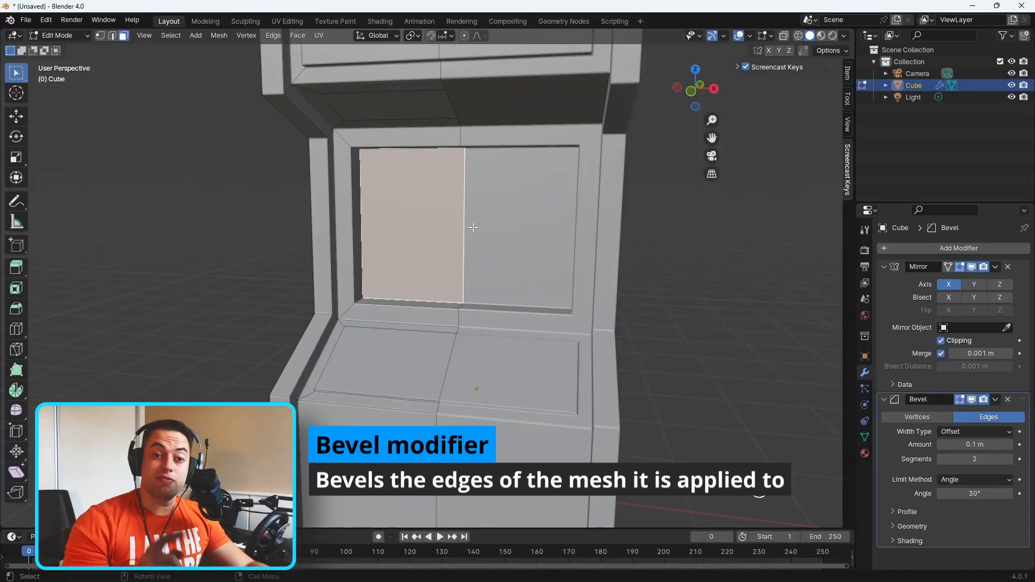
# Step: Select the recessed screen face in Edit Mode and delete it to open up the screen
pyautogui.click(501, 229)
pyautogui.click(412, 224)
pyautogui.moveTo(413, 224); pyautogui.dragTo(476, 165, button='middle')
pyautogui.press('Delete')
pyautogui.click(419, 221)
# Step: Bevel the upper and lower corner edges of the screen opening about 0.1 m with 5 segments
pyautogui.press('2')
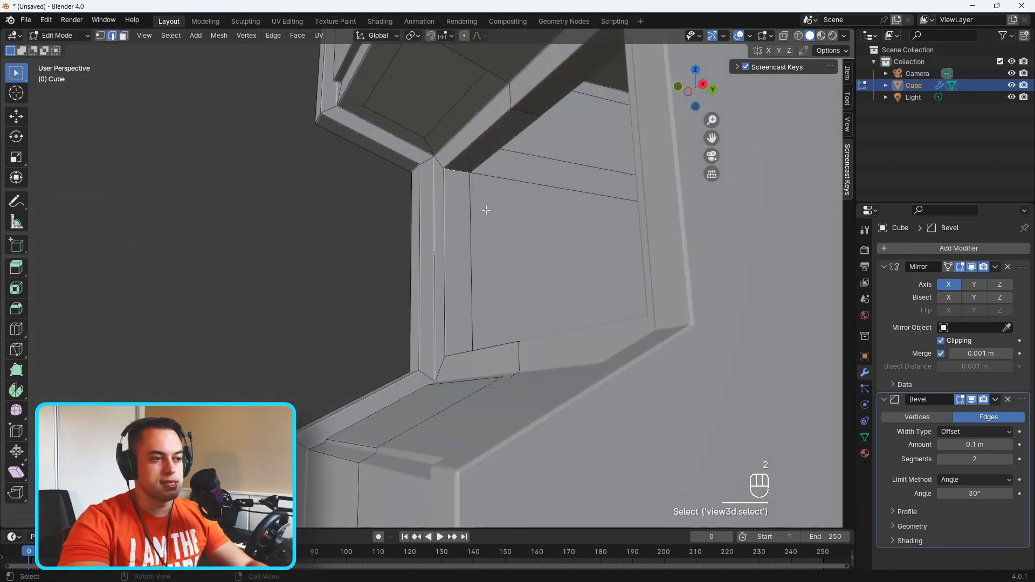
pyautogui.moveTo(485, 209); pyautogui.dragTo(484, 286, button='middle')
pyautogui.moveTo(464, 233); pyautogui.dragTo(503, 197, button='middle')
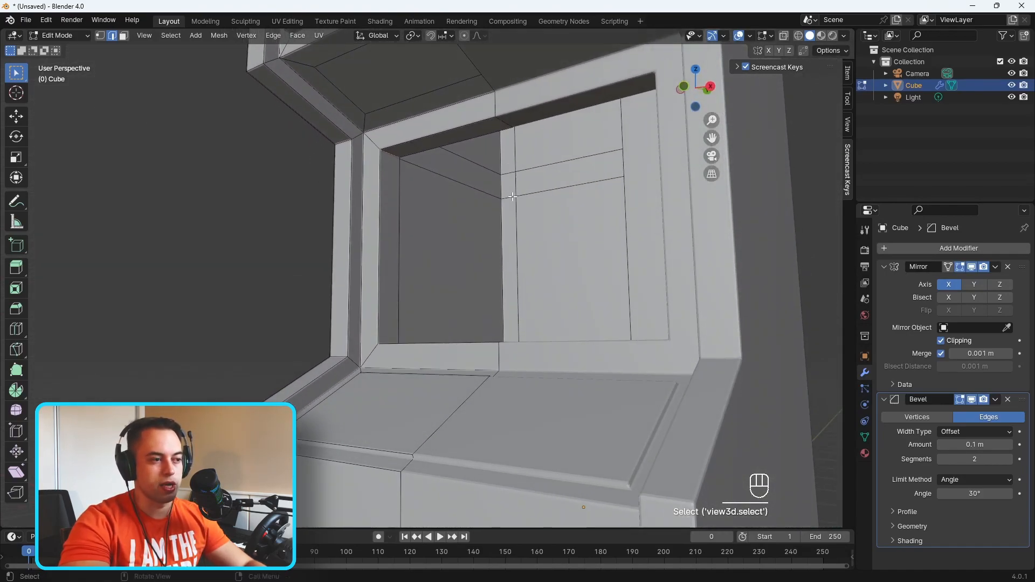
pyautogui.hotkey('ctrl', 'b')
pyautogui.scroll(3, 524, 197)
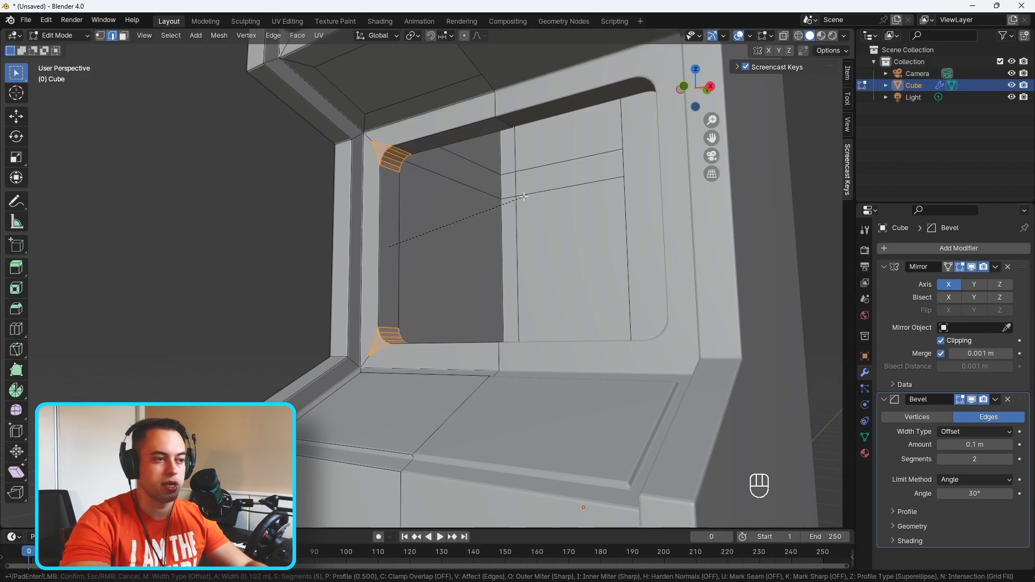
pyautogui.press('Tab')
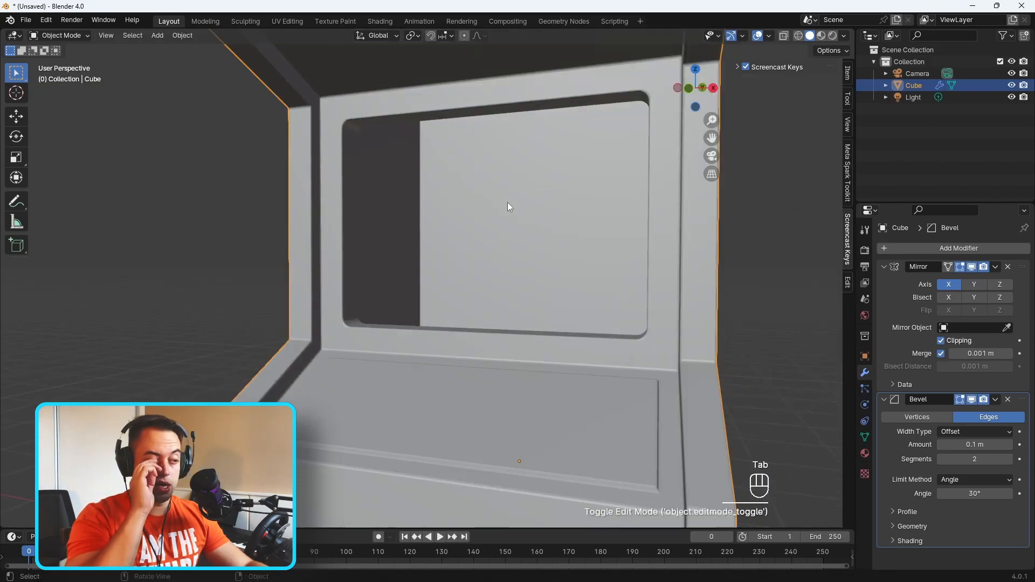
# Step: Return to Object Mode and snap the 3D cursor to the selected cabinet
pyautogui.press('Tab')
pyautogui.press('Tab')
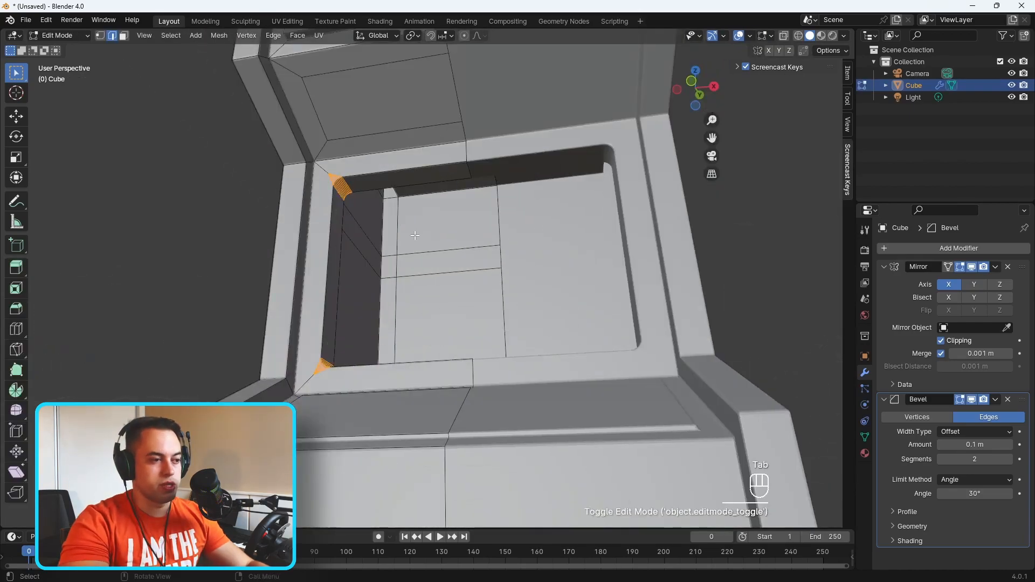
pyautogui.press('Tab')
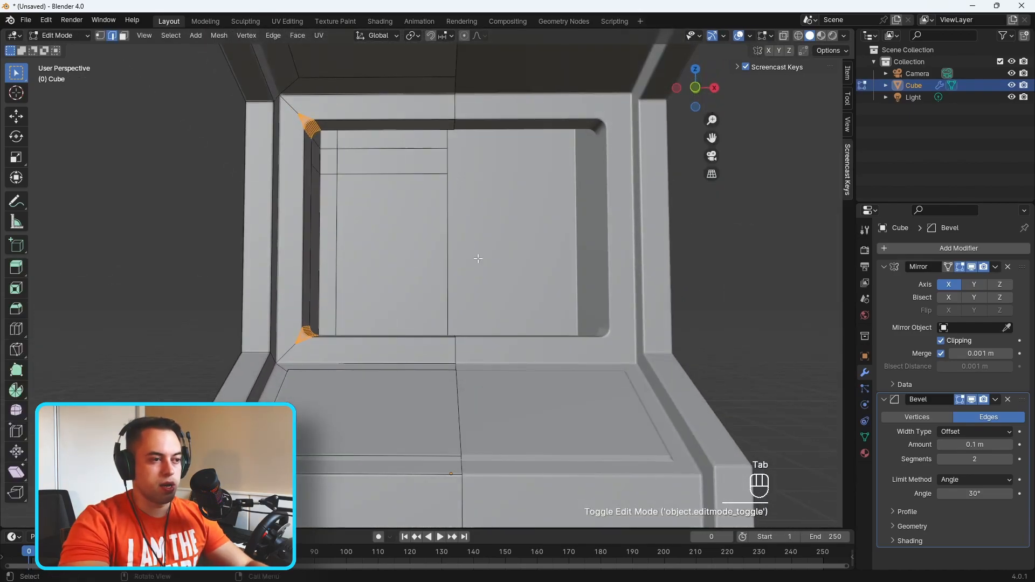
pyautogui.scroll(-5, 477, 258)
pyautogui.press('Tab')
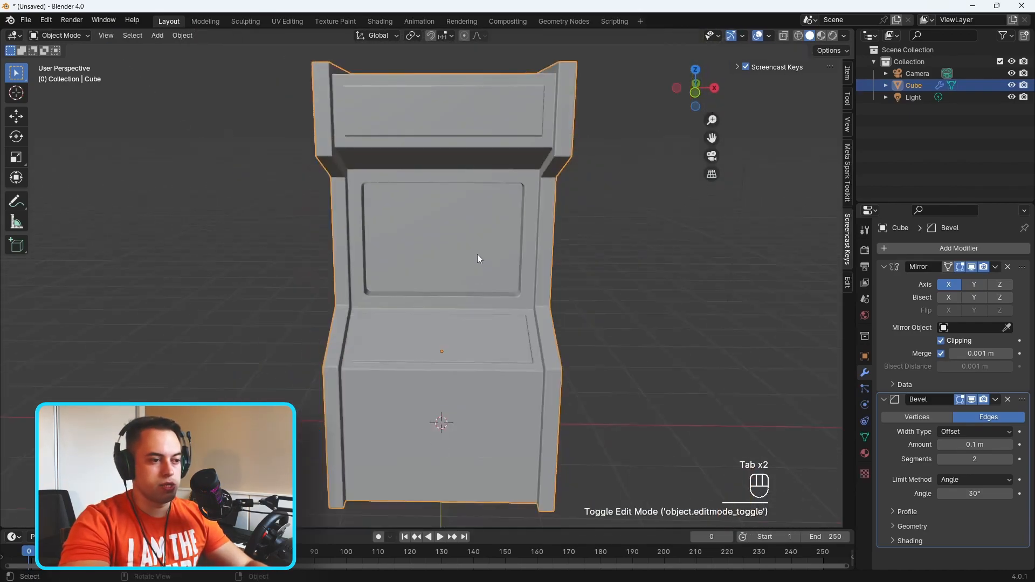
pyautogui.hotkey('shift', 's')
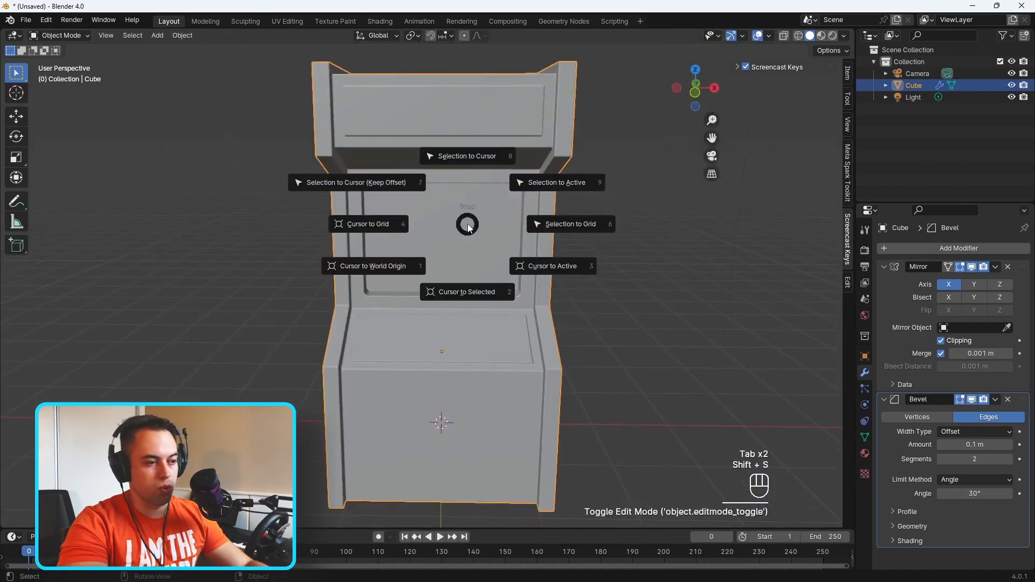
pyautogui.click(480, 287)
# Step: Add a plane mesh at the 3D cursor
pyautogui.moveTo(480, 287)
pyautogui.mouseDown(button='middle')
pyautogui.moveTo(575, 293)
pyautogui.moveTo(706, 275)
pyautogui.moveTo(494, 296)
pyautogui.moveTo(473, 282)
pyautogui.mouseUp(button='middle')
pyautogui.hotkey('shift', 'a')
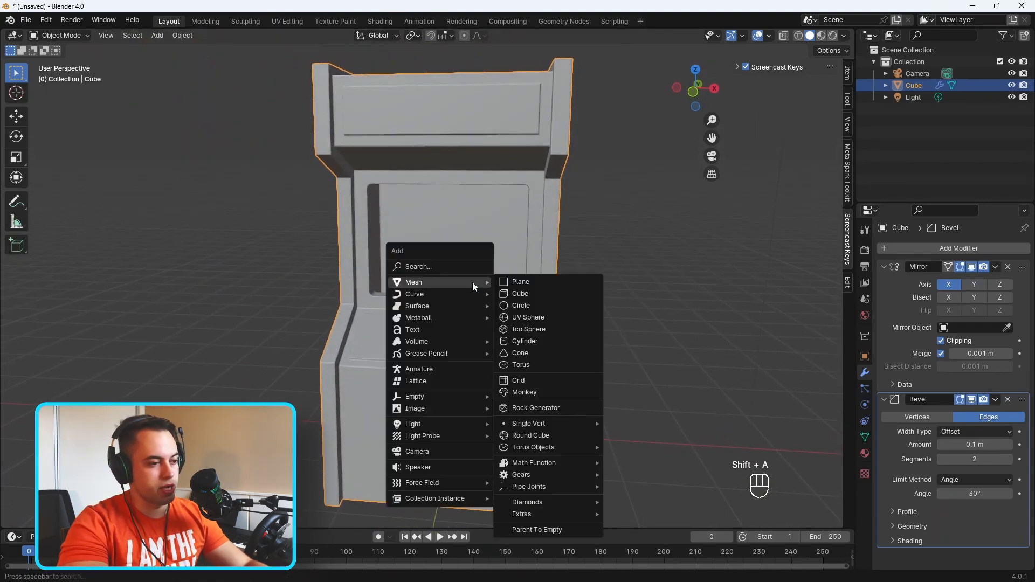
pyautogui.click(523, 282)
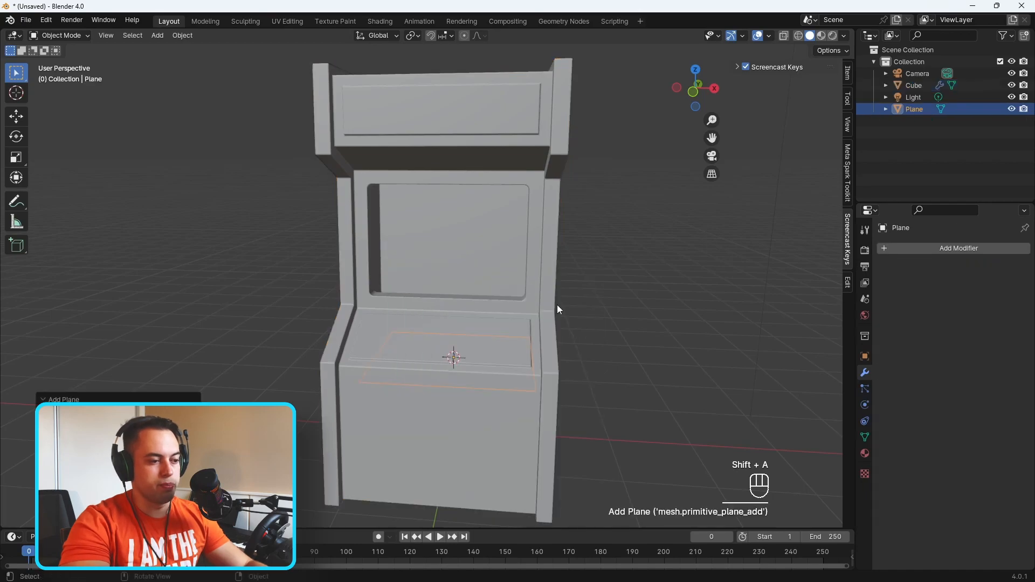
# Step: Raise the plane to the height of the screen opening and rotate it 90° about the X axis
pyautogui.press('g')
pyautogui.click(551, 169)
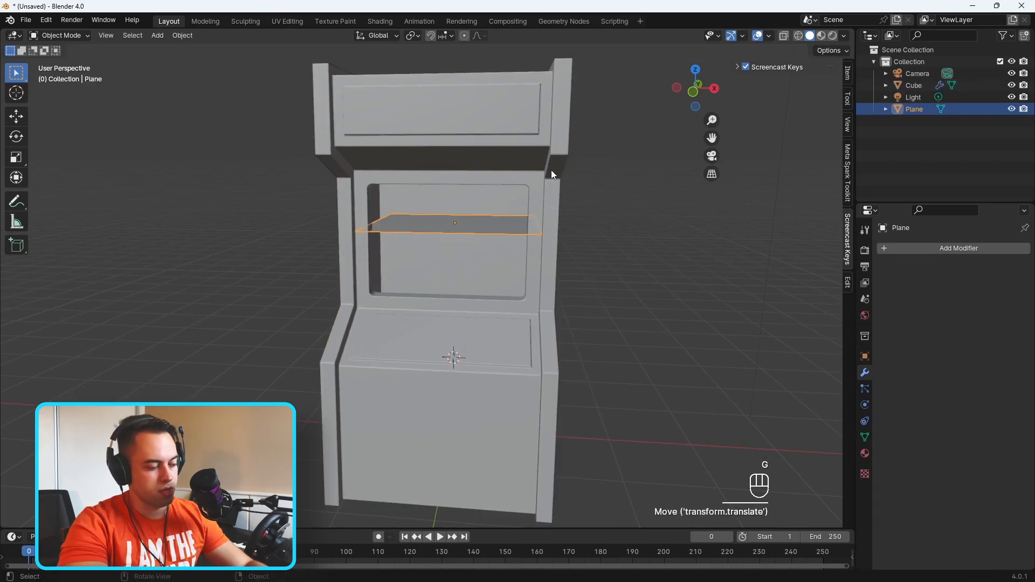
pyautogui.write('rx90')
pyautogui.click(551, 170)
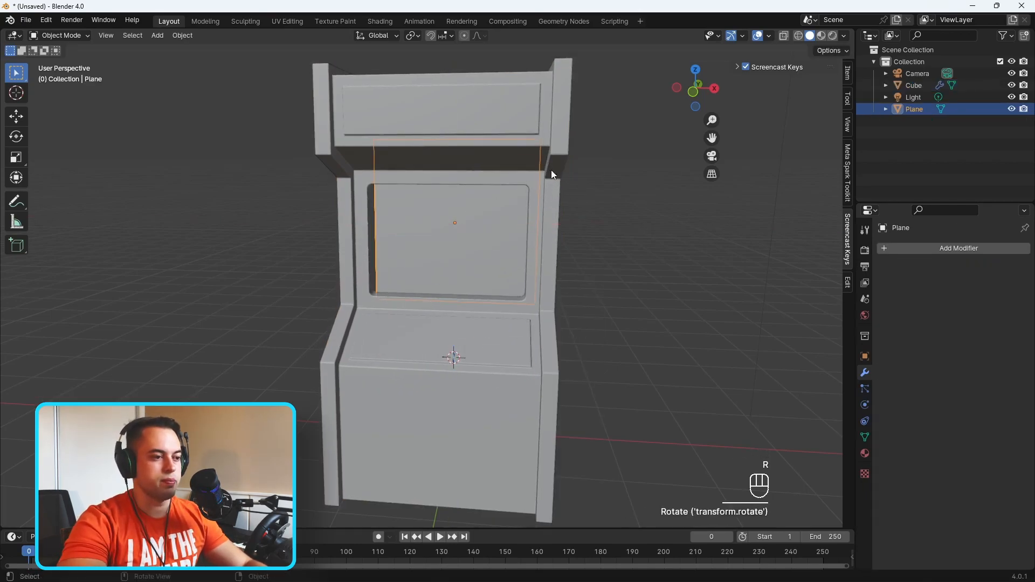
# Step: Move the upright plane about 0.93 m along negative Y toward the cabinet's screen opening
pyautogui.moveTo(571, 242); pyautogui.dragTo(495, 244, button='middle')
pyautogui.press('g')
pyautogui.press('y')
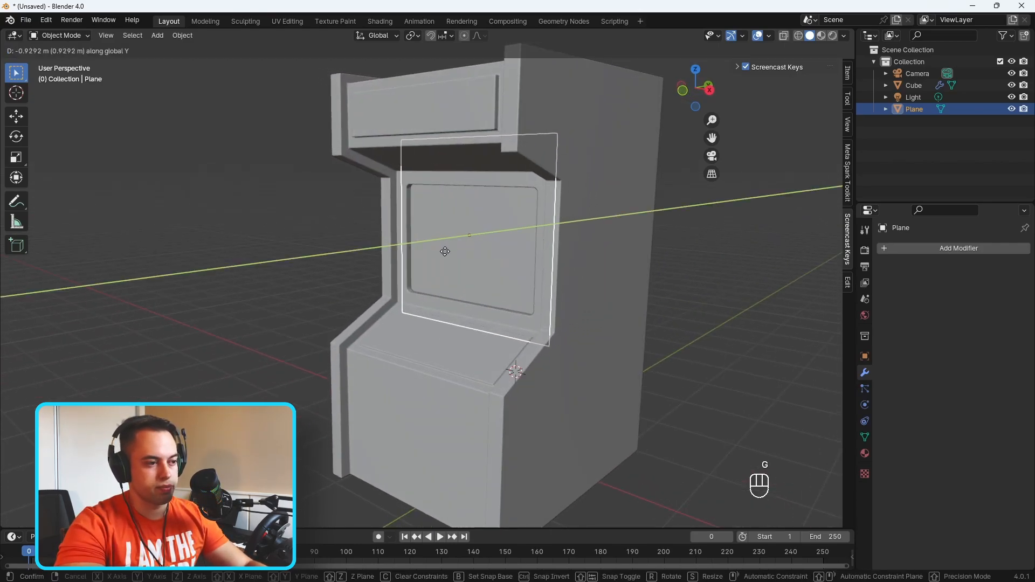
pyautogui.click(445, 251)
# Step: In front view, scale the plane along Z to roughly the screen opening's height and move it along Z to centre it there
pyautogui.moveTo(519, 244); pyautogui.dragTo(581, 237, button='middle')
pyautogui.scroll(2, 581, 237)
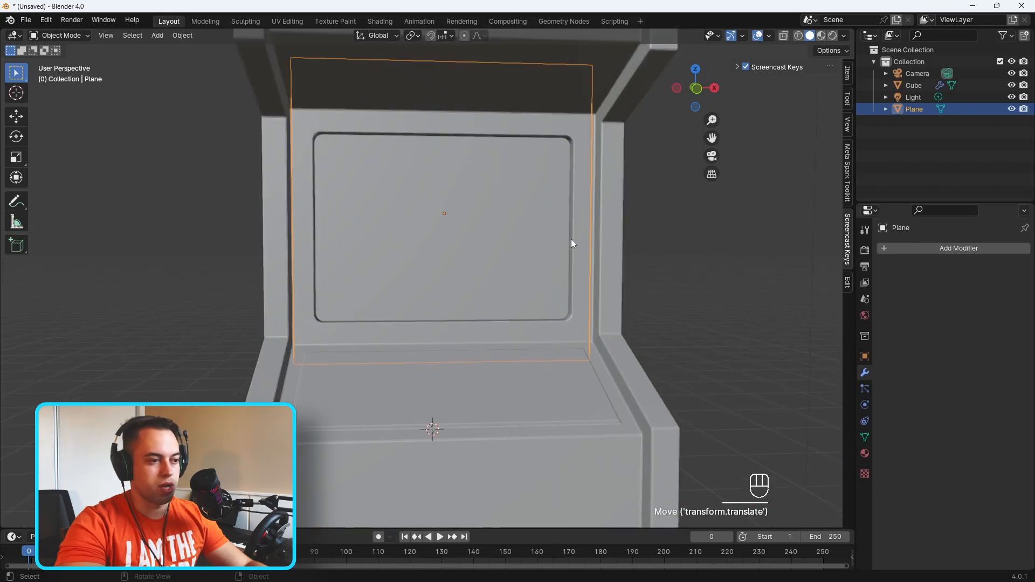
pyautogui.press('KP_1')
pyautogui.scroll(-2, 585, 237)
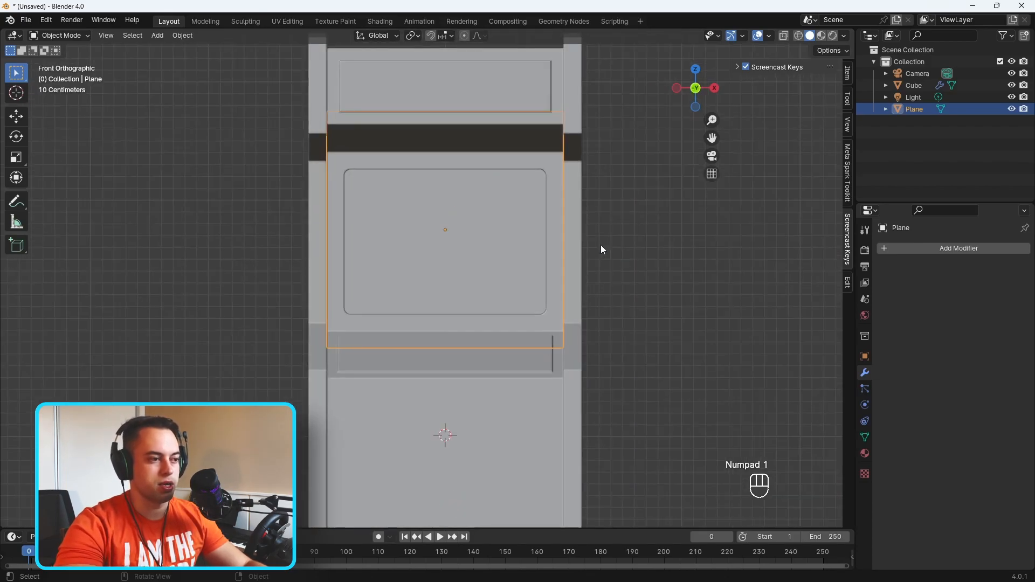
pyautogui.press('s')
pyautogui.press('z')
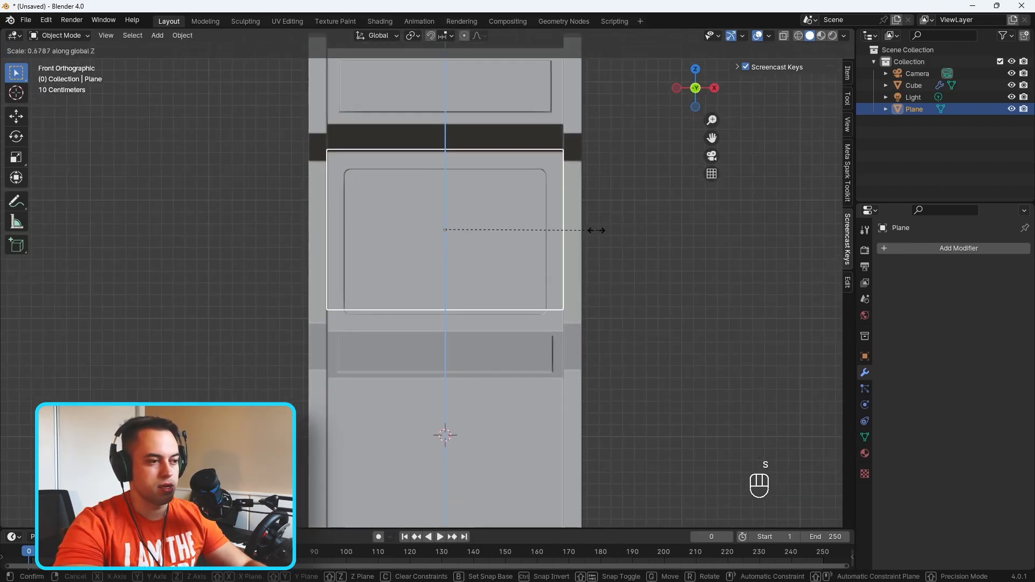
pyautogui.click(584, 228)
pyautogui.press('g')
pyautogui.press('z')
pyautogui.click(587, 246)
# Step: Scale the plane up slightly overall, and reduce its width along X by a factor of about 0.86 to fit around the opening
pyautogui.press('s')
pyautogui.click(603, 241)
pyautogui.press('g')
pyautogui.press('x')
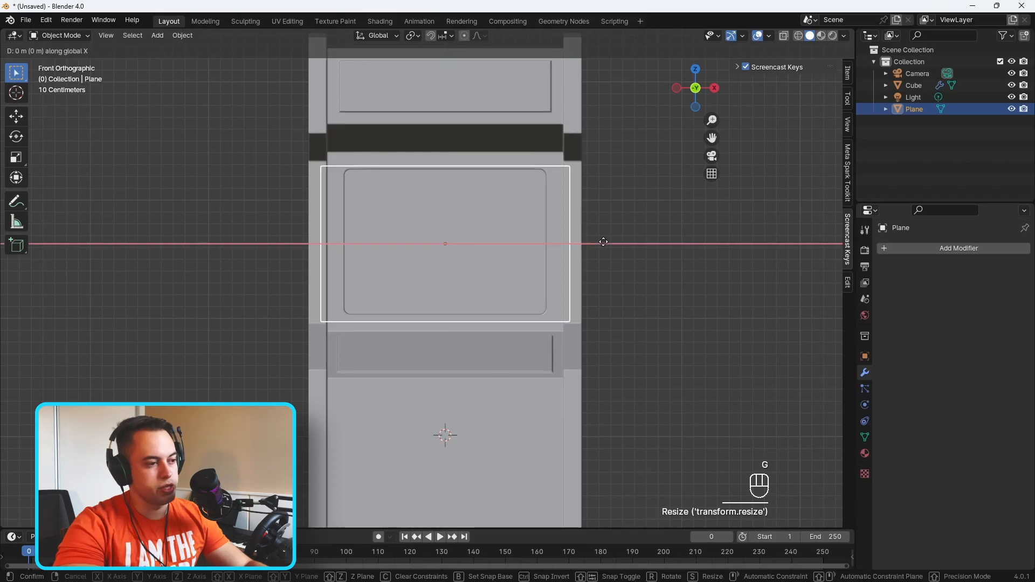
pyautogui.rightClick(601, 245)
pyautogui.press('s')
pyautogui.press('x')
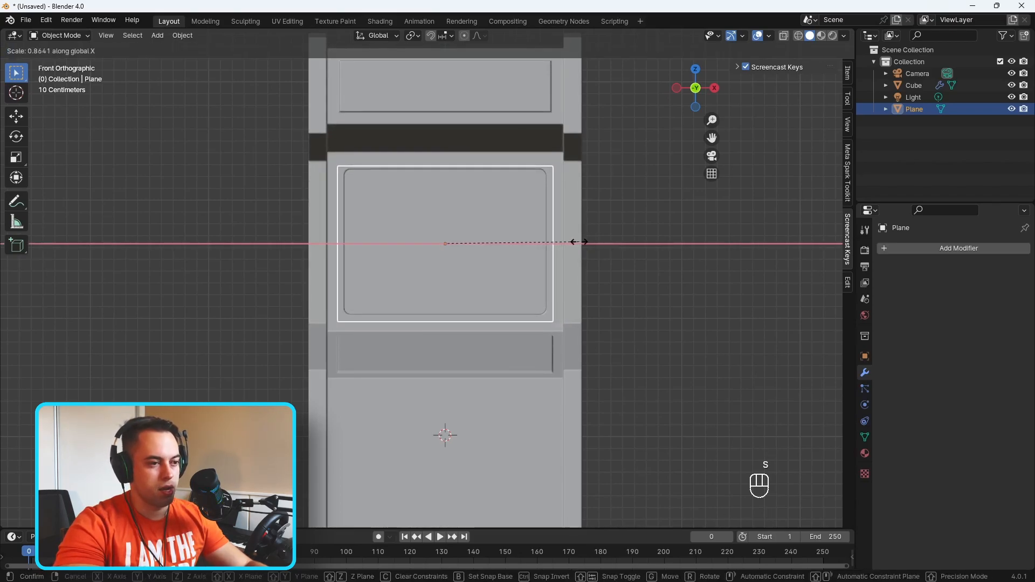
pyautogui.click(577, 239)
# Step: Push the plane slightly back along Y so it sits just behind the screen opening
pyautogui.moveTo(545, 260); pyautogui.dragTo(629, 293, button='middle')
pyautogui.press('g')
pyautogui.press('y')
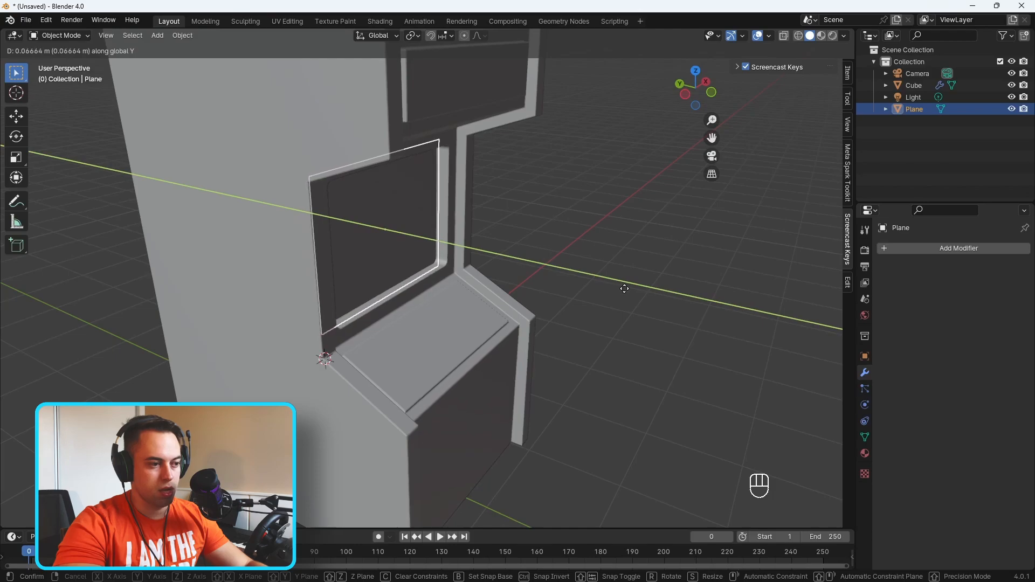
pyautogui.click(619, 289)
# Step: In Edit Mode, select the screen plane's face and subdivide it twice into a 4 by 4 grid
pyautogui.moveTo(618, 289); pyautogui.dragTo(343, 260, button='middle')
pyautogui.press('Tab')
pyautogui.moveTo(430, 252)
pyautogui.mouseDown(button='middle')
pyautogui.moveTo(415, 247)
pyautogui.moveTo(430, 246)
pyautogui.mouseUp(button='middle')
pyautogui.press('3')
pyautogui.click(436, 247)
pyautogui.click(598, 247)
pyautogui.click(464, 240)
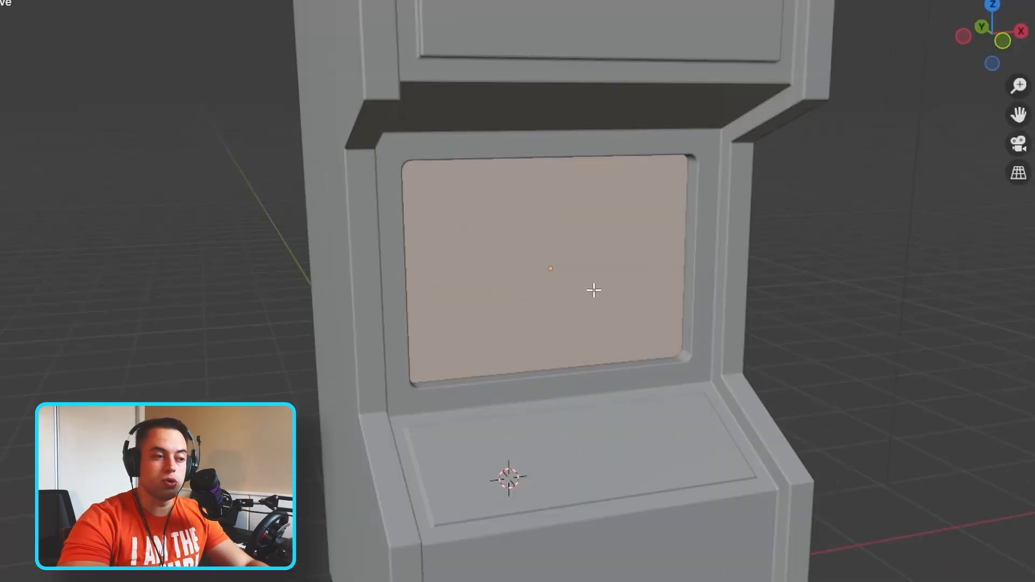
pyautogui.rightClick(576, 267)
pyautogui.click(548, 268)
pyautogui.moveTo(624, 282); pyautogui.dragTo(640, 296, button='middle')
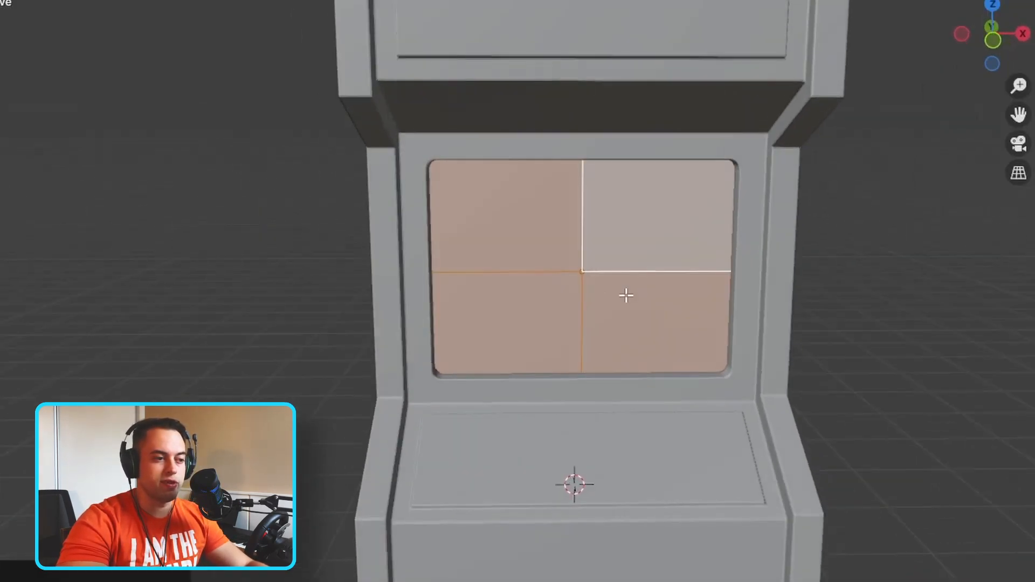
pyautogui.rightClick(628, 250)
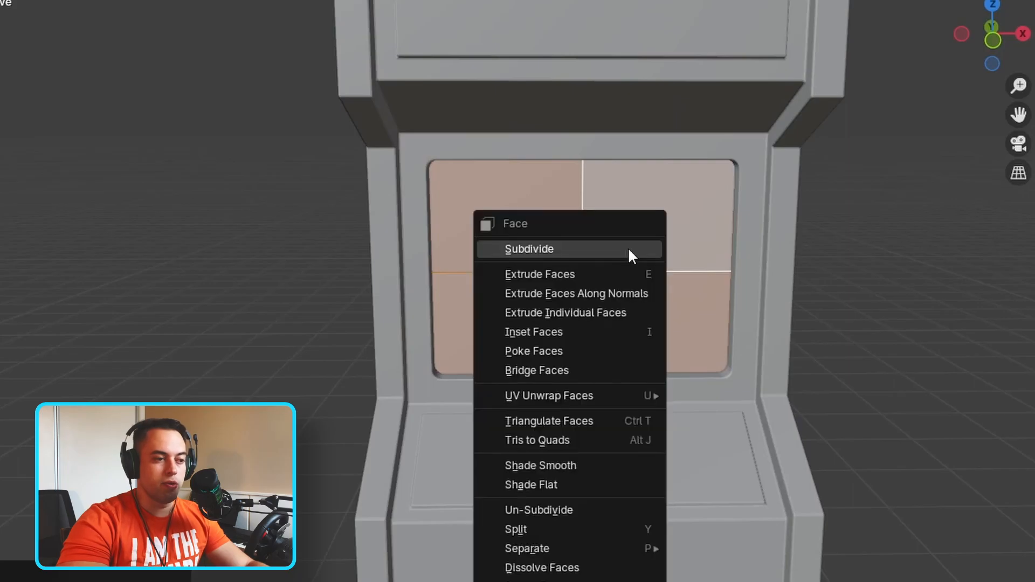
pyautogui.click(612, 248)
# Step: Enable proportional editing and pull the screen grid's centre vertex about 0.02 m forward along Y to bulge the screen
pyautogui.moveTo(693, 265); pyautogui.dragTo(806, 289, button='middle')
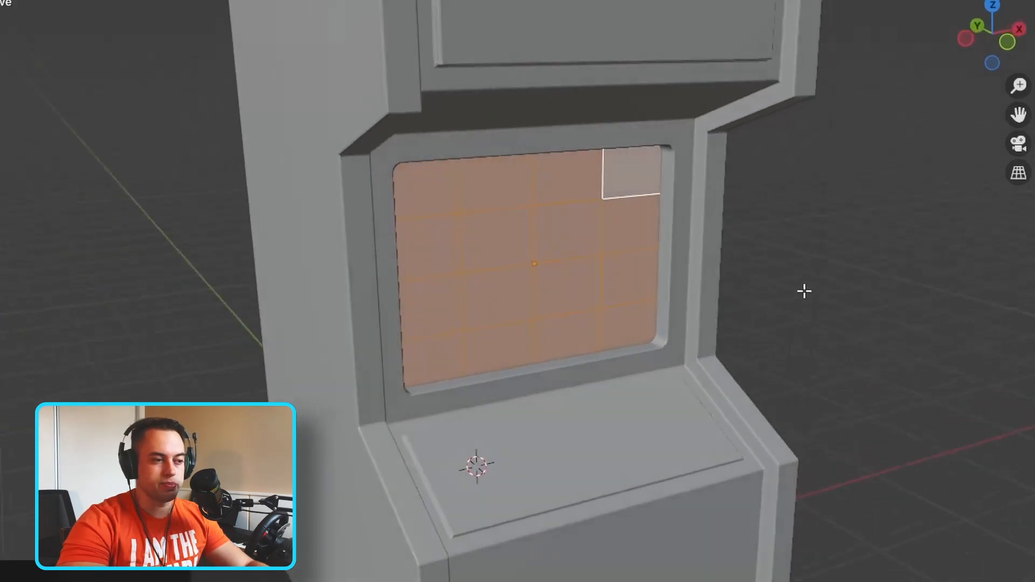
pyautogui.keyDown('alt'); pyautogui.click(681, 286); pyautogui.keyUp('alt')
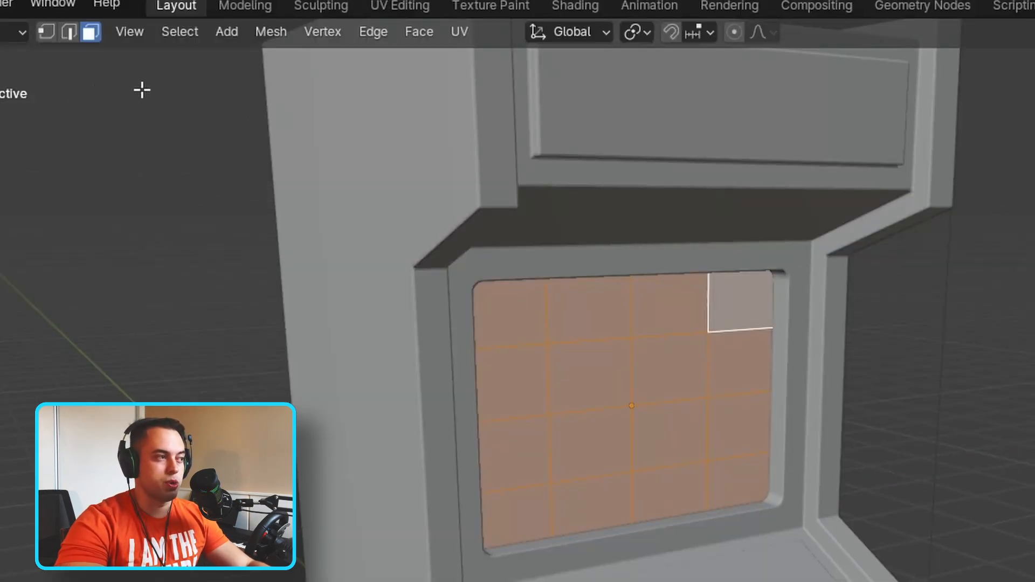
pyautogui.press('1')
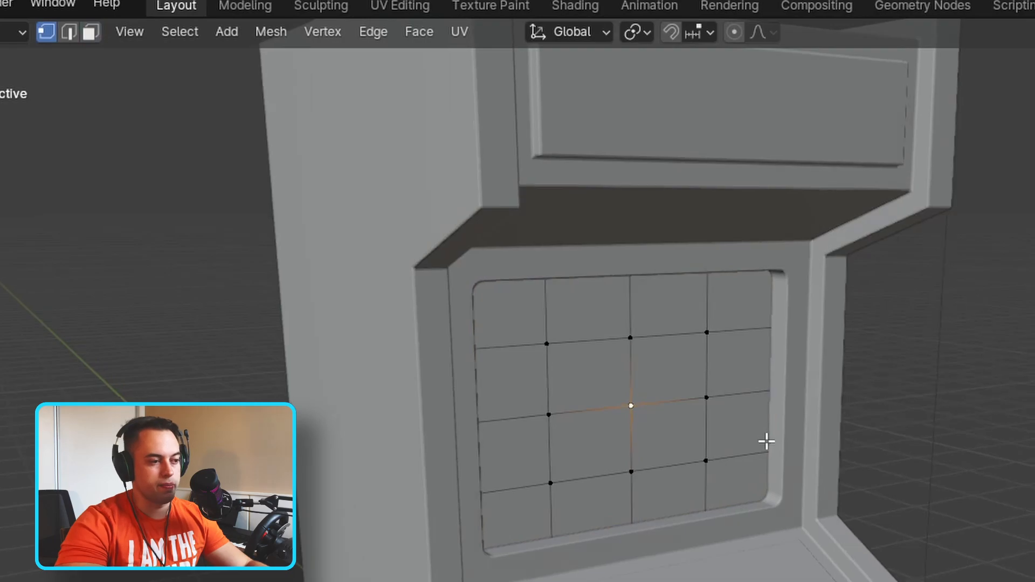
pyautogui.moveTo(765, 441); pyautogui.dragTo(753, 271, button='middle')
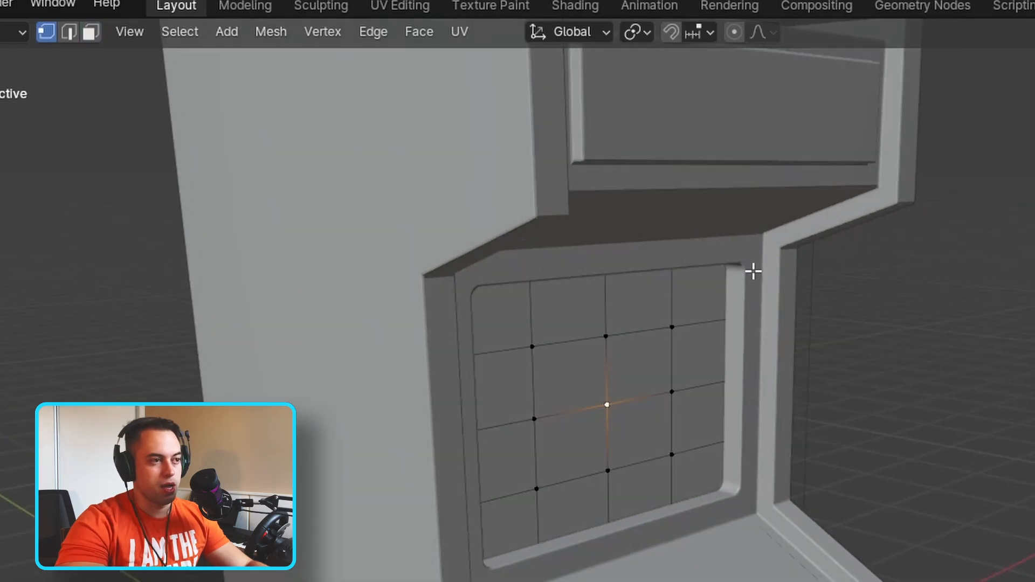
pyautogui.click(734, 33)
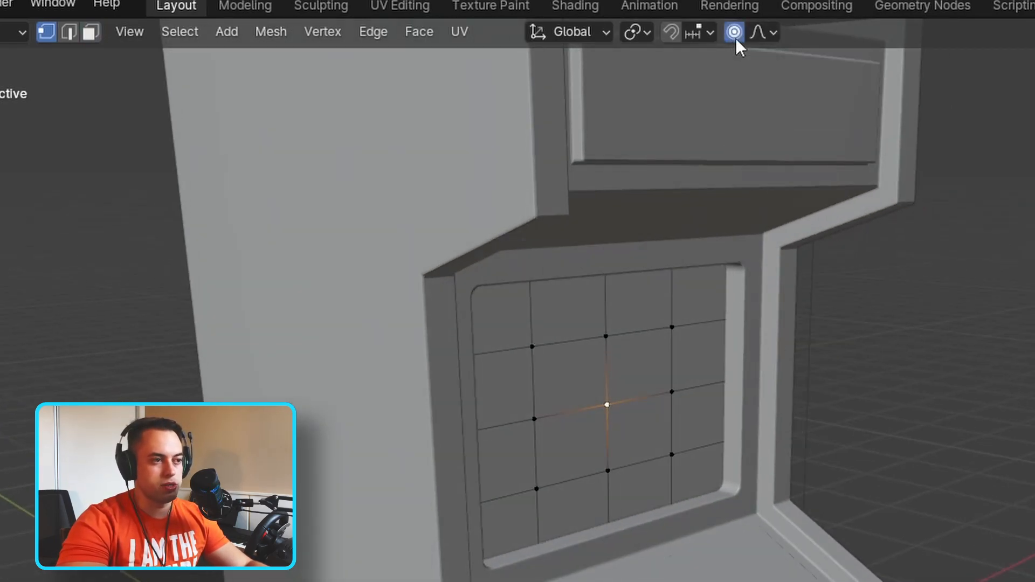
pyautogui.press('g')
pyautogui.press('x')
pyautogui.press('y')
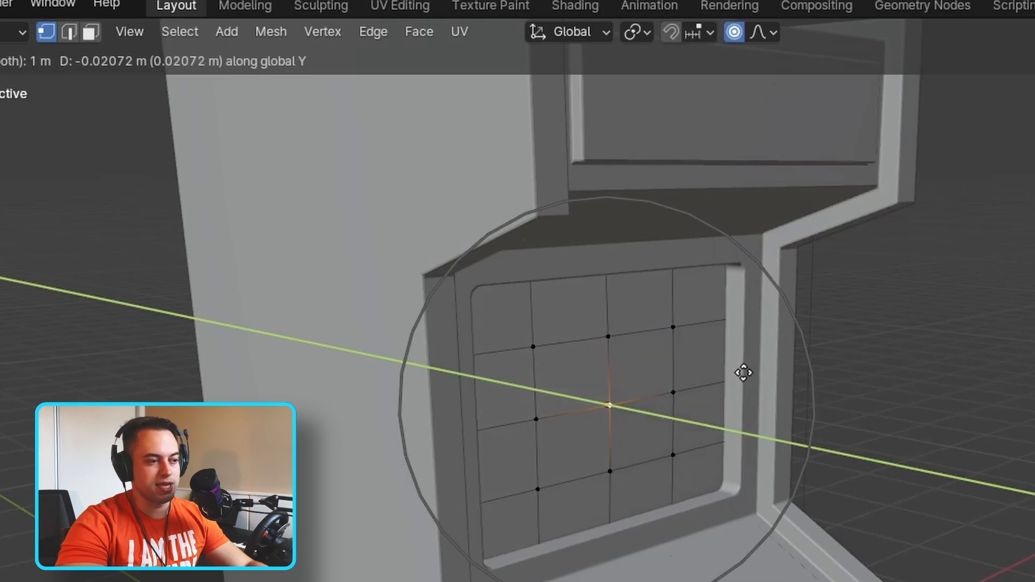
pyautogui.click(749, 373)
# Step: Pull the screen's centre vertex further forward along Y with proportional editing, and return to Object Mode
pyautogui.scroll(-2, 739, 381)
pyautogui.moveTo(739, 381); pyautogui.dragTo(341, 370, button='middle')
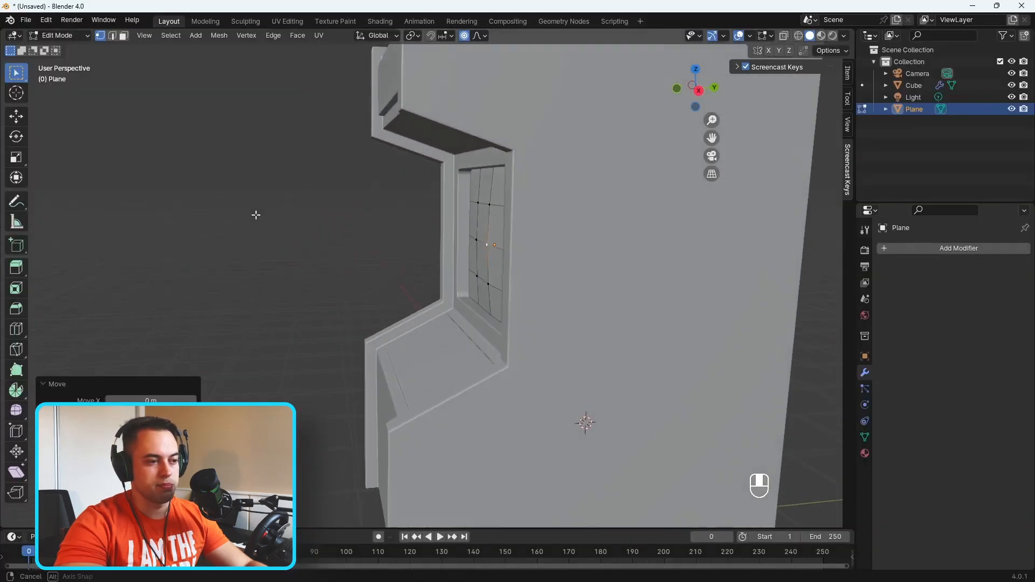
pyautogui.moveTo(256, 215); pyautogui.dragTo(261, 224, button='middle')
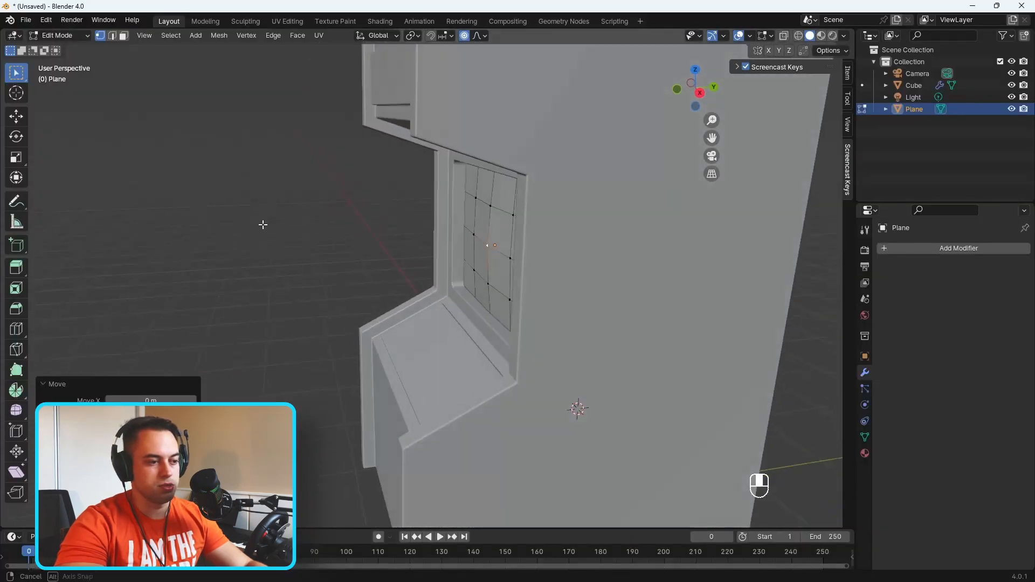
pyautogui.press('g')
pyautogui.press('y')
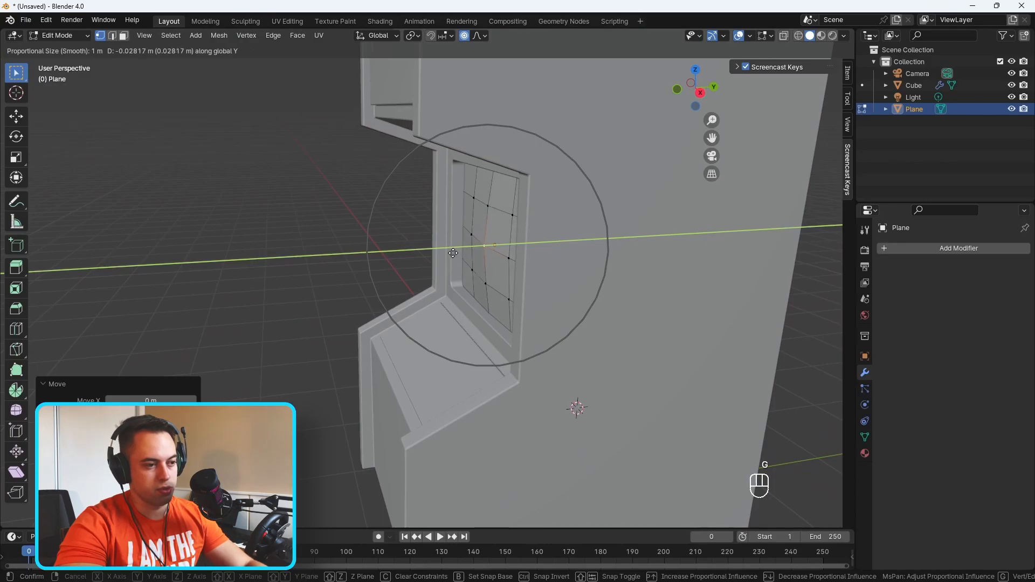
pyautogui.scroll(-5, 452, 251)
pyautogui.scroll(-1, 451, 247)
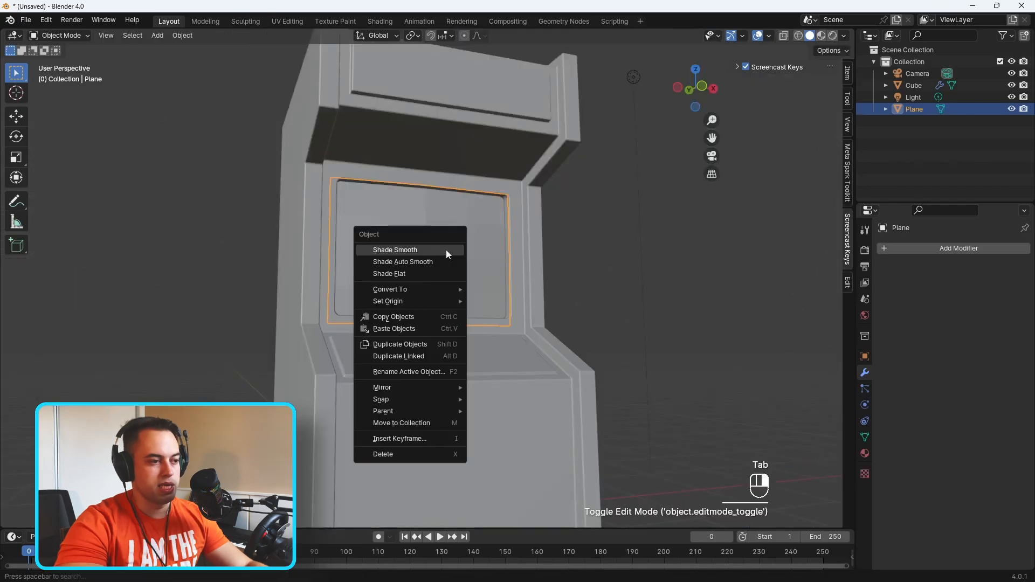
# Step: Apply smooth shading to the curved screen plane and deselect it
pyautogui.click(445, 250)
pyautogui.moveTo(526, 276); pyautogui.dragTo(585, 280, button='middle')
pyautogui.click(624, 260)
# Step: Select the cabinet and, in Edit Mode, bevel the corner edges of the inset marquee panel
pyautogui.scroll(-3, 673, 256)
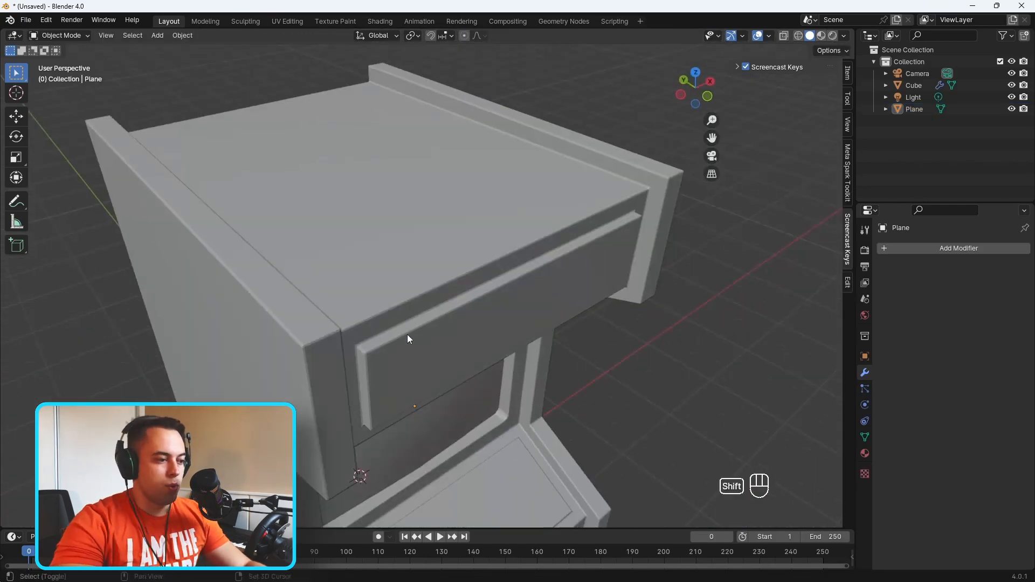
pyautogui.moveTo(408, 339); pyautogui.dragTo(399, 244, button='middle')
pyautogui.click(405, 225)
pyautogui.press('Tab')
pyautogui.press('2')
pyautogui.click(326, 224)
pyautogui.moveTo(328, 224); pyautogui.dragTo(371, 198, button='middle')
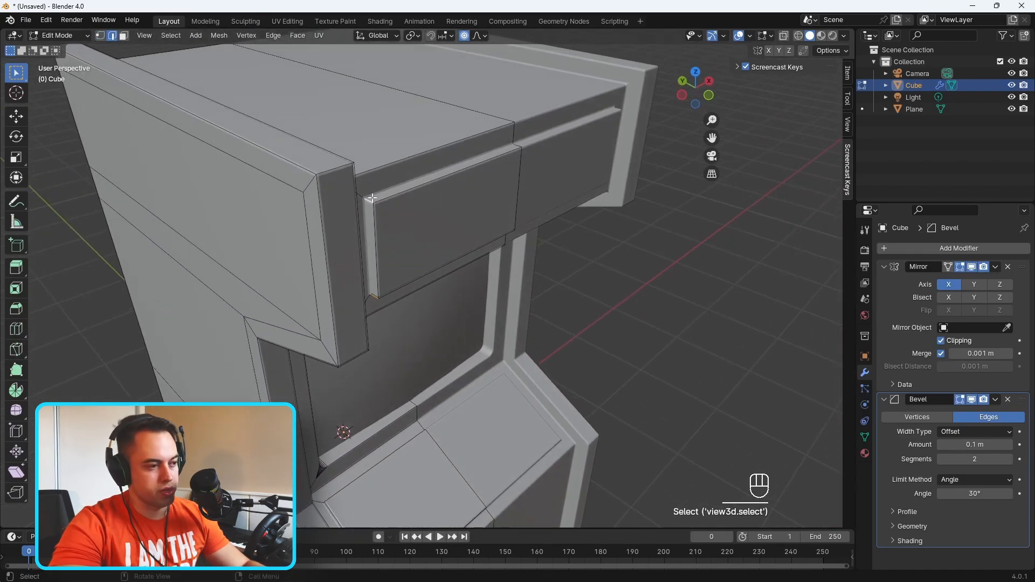
pyautogui.hotkey('ctrl', 'b')
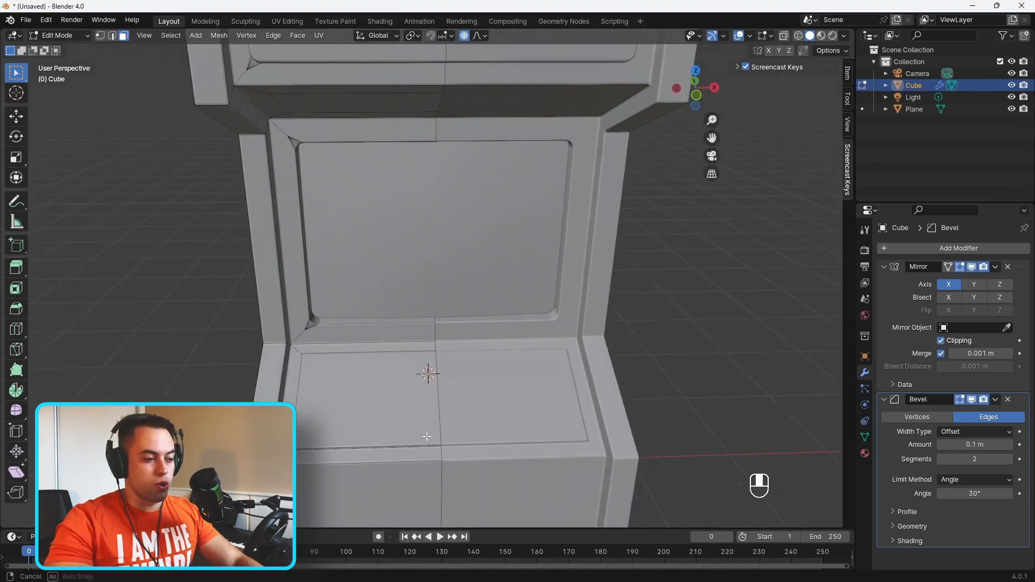
# Step: Snap the 3D cursor to the inset control panel's face on the unmirrored half, and return to Object Mode
pyautogui.moveTo(428, 370); pyautogui.dragTo(606, 380, button='middle')
pyautogui.scroll(3, 507, 379)
pyautogui.moveTo(580, 364); pyautogui.dragTo(529, 381, button='middle')
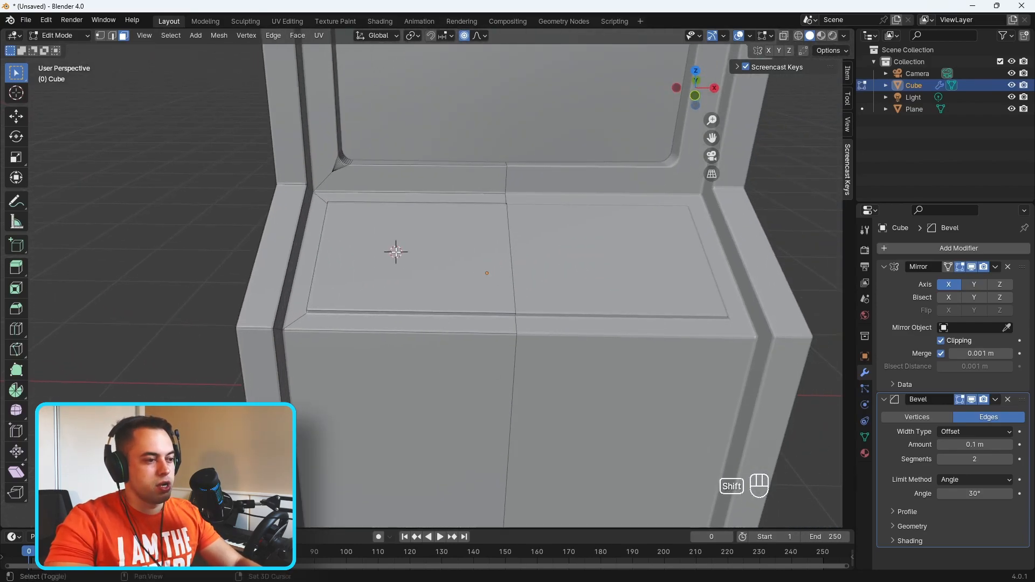
pyautogui.moveTo(474, 256); pyautogui.dragTo(506, 286, button='middle')
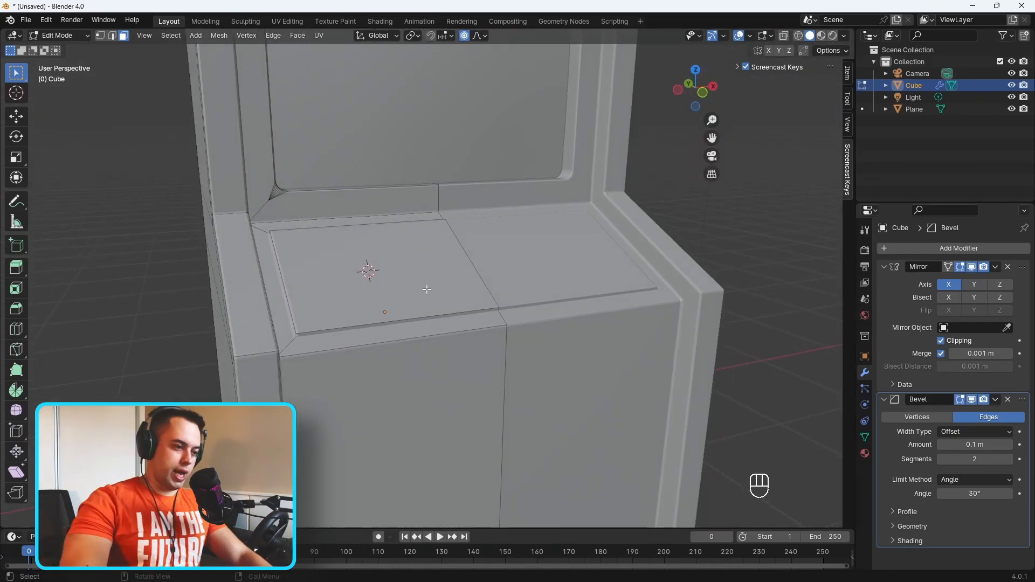
pyautogui.moveTo(425, 289); pyautogui.dragTo(455, 286, button='middle')
pyautogui.hotkey('shift', 's')
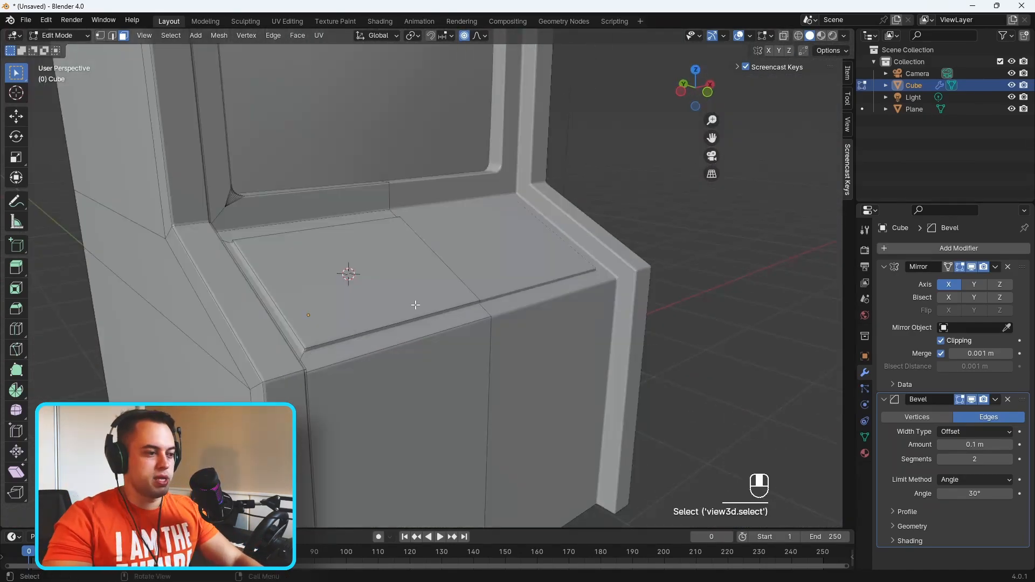
pyautogui.press('Tab')
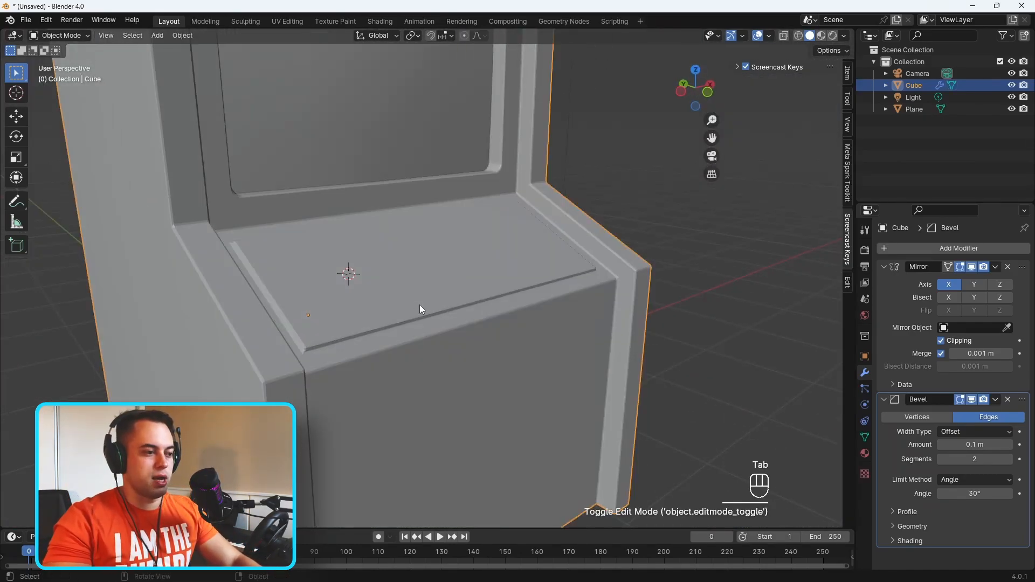
# Step: Add a circle mesh at the 3D cursor and scale it down to about 0.26
pyautogui.moveTo(420, 306); pyautogui.dragTo(519, 313, button='middle')
pyautogui.hotkey('shift', 'a')
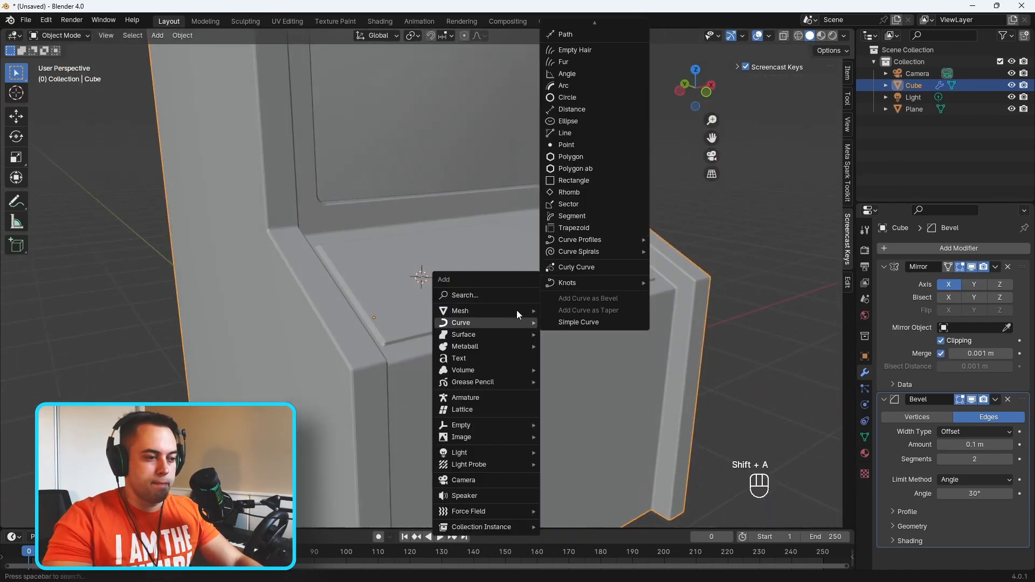
pyautogui.moveTo(532, 316)
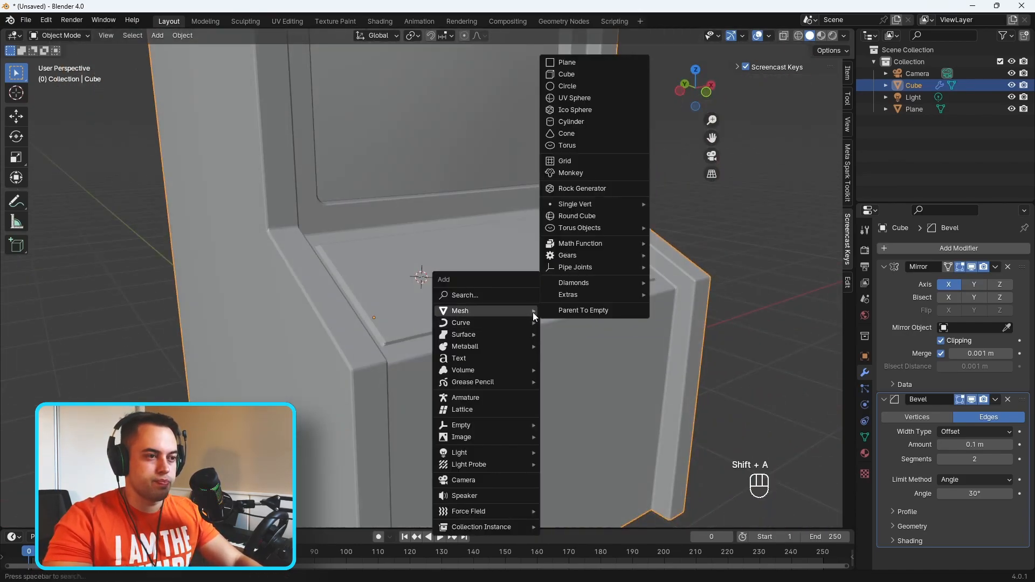
pyautogui.click(567, 86)
pyautogui.moveTo(481, 267); pyautogui.dragTo(546, 279, button='middle')
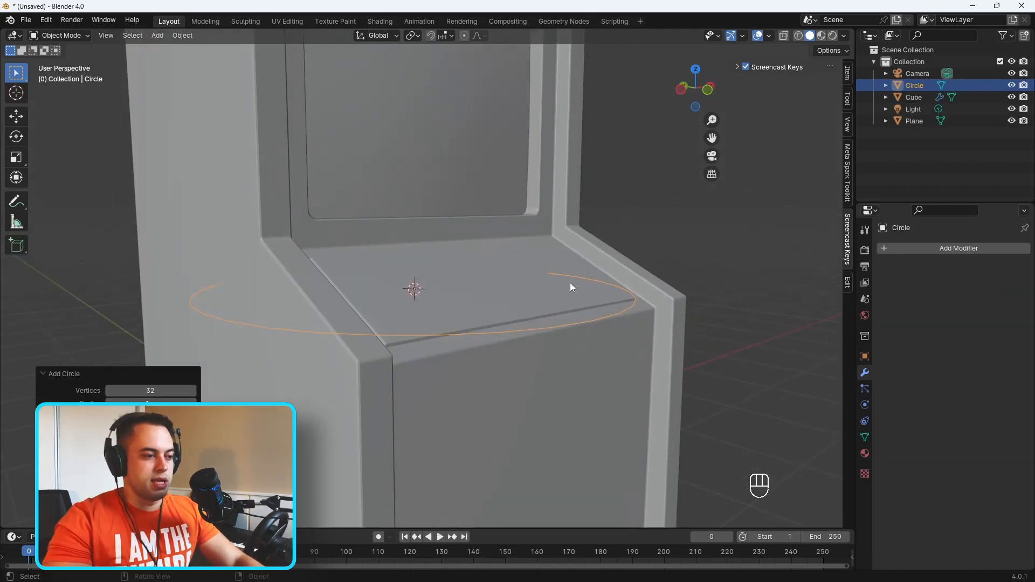
pyautogui.press('s')
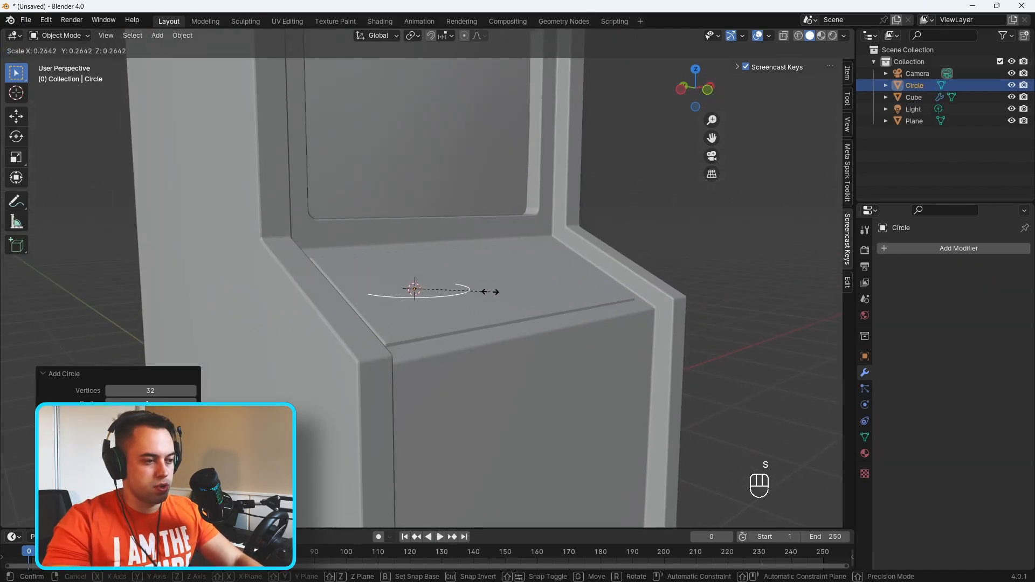
pyautogui.click(488, 298)
# Step: Move the circle forward along Y so it sits clear of the cabinet, in front of the control panel
pyautogui.press('g')
pyautogui.press('x')
pyautogui.press('y')
pyautogui.click(600, 329)
# Step: Enter vertex editing on the circle and extrude its outline upward about 0.08 m into a low ring wall
pyautogui.moveTo(600, 328); pyautogui.dragTo(645, 338, button='middle')
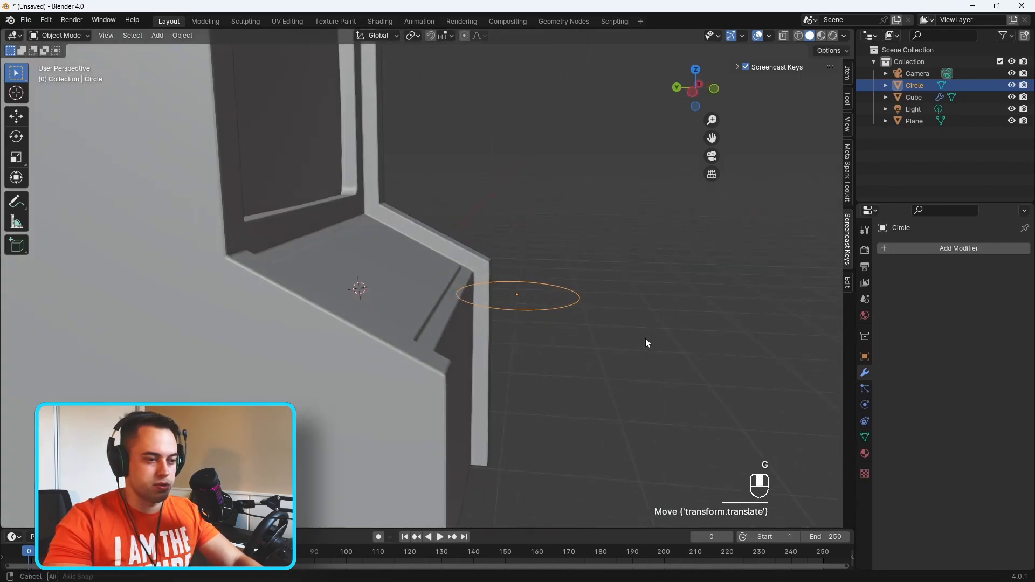
pyautogui.press('KP_Decimal')
pyautogui.moveTo(590, 279); pyautogui.dragTo(575, 307, button='middle')
pyautogui.press('Tab')
pyautogui.press('1')
pyautogui.press('e')
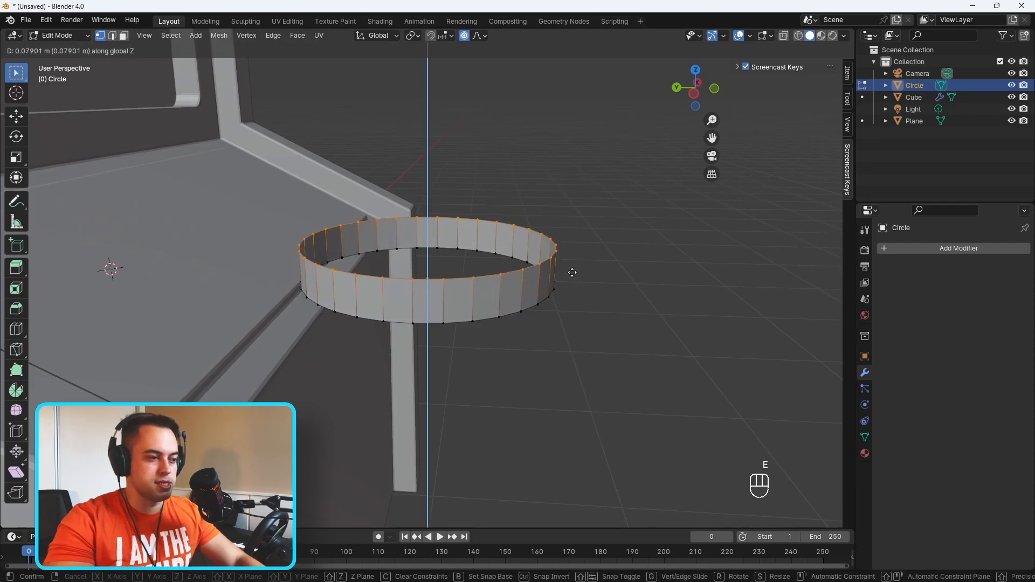
pyautogui.click(577, 284)
pyautogui.moveTo(577, 284); pyautogui.dragTo(607, 293, button='middle')
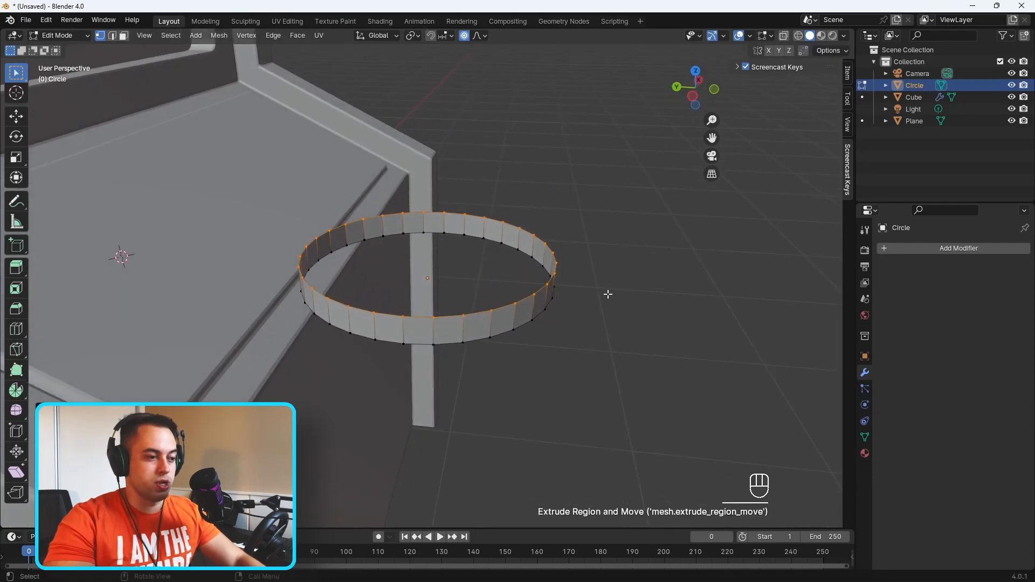
# Step: Extrude the wall's upper edge loop inward, scaling it down to a small ring around the disc's centre
pyautogui.press('e')
pyautogui.press('s')
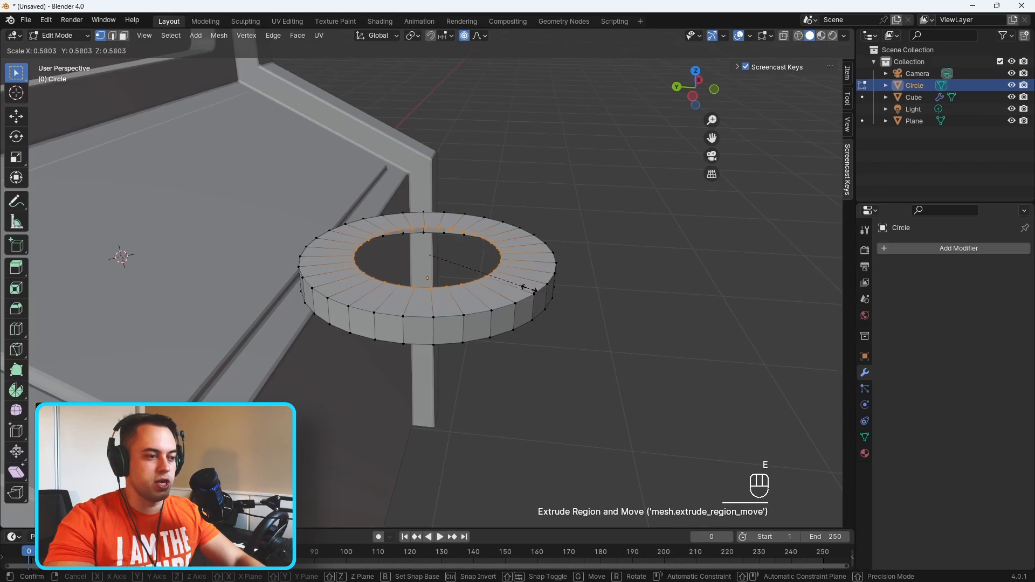
pyautogui.click(474, 276)
pyautogui.moveTo(474, 276); pyautogui.dragTo(459, 194, button='middle')
pyautogui.press('s')
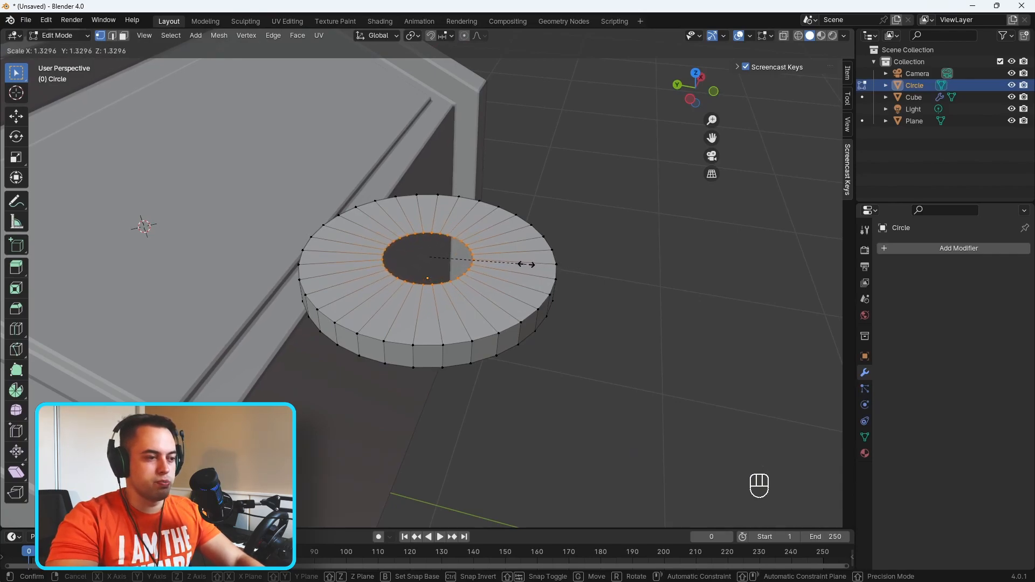
pyautogui.click(519, 265)
pyautogui.moveTo(519, 264); pyautogui.dragTo(542, 285, button='middle')
pyautogui.hotkey('ctrl', 'z')
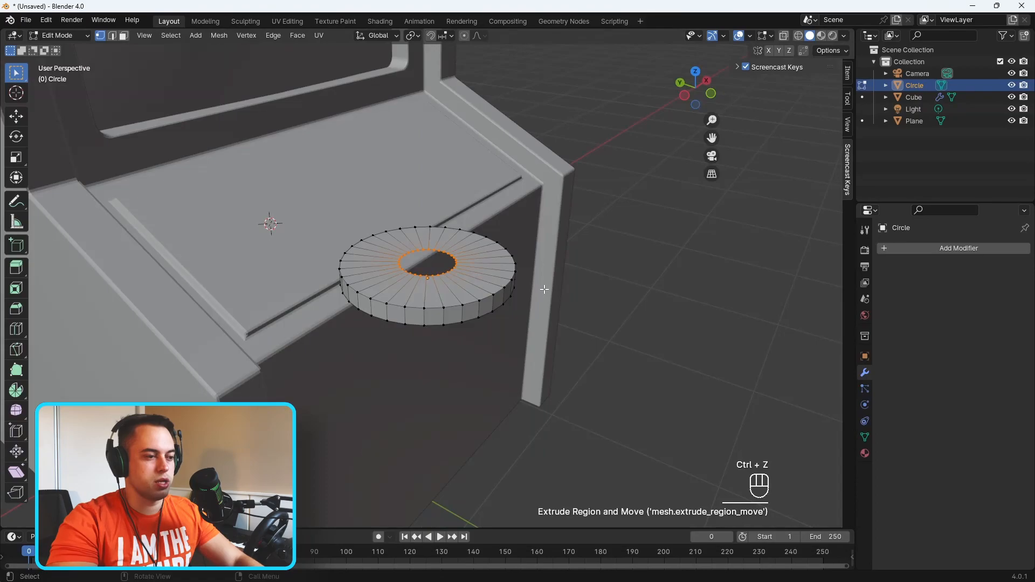
pyautogui.press('s')
pyautogui.click(507, 283)
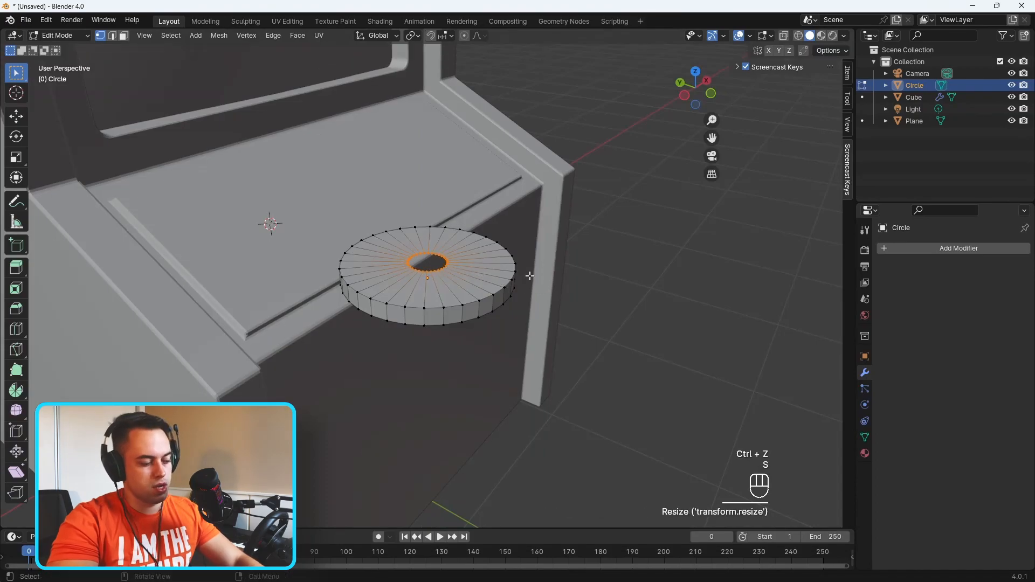
# Step: Extrude the central ring upward about 0.5 m into a shaft and cap it with an inward extrusion merged at its centre
pyautogui.press('e')
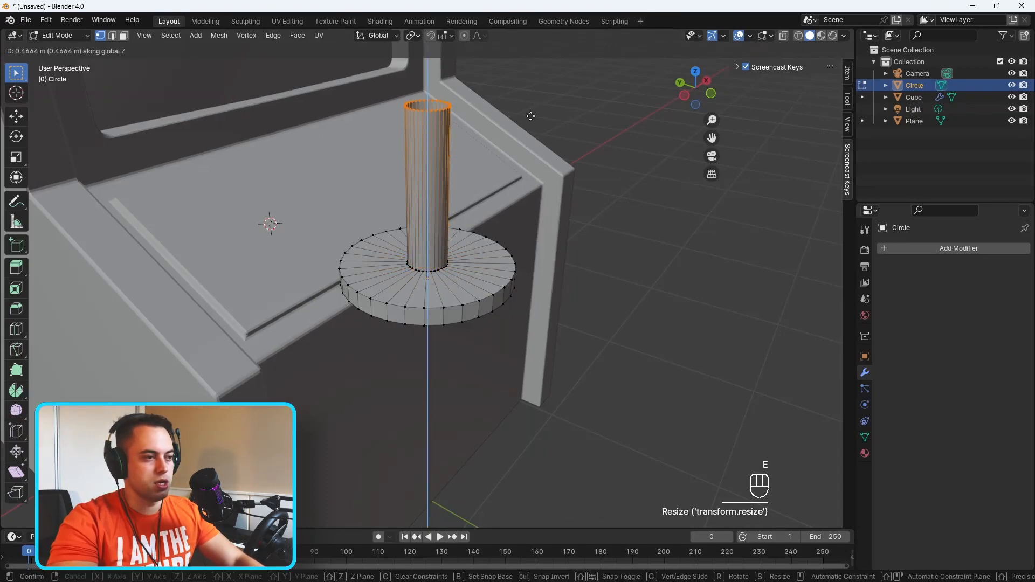
pyautogui.click(532, 96)
pyautogui.press('e')
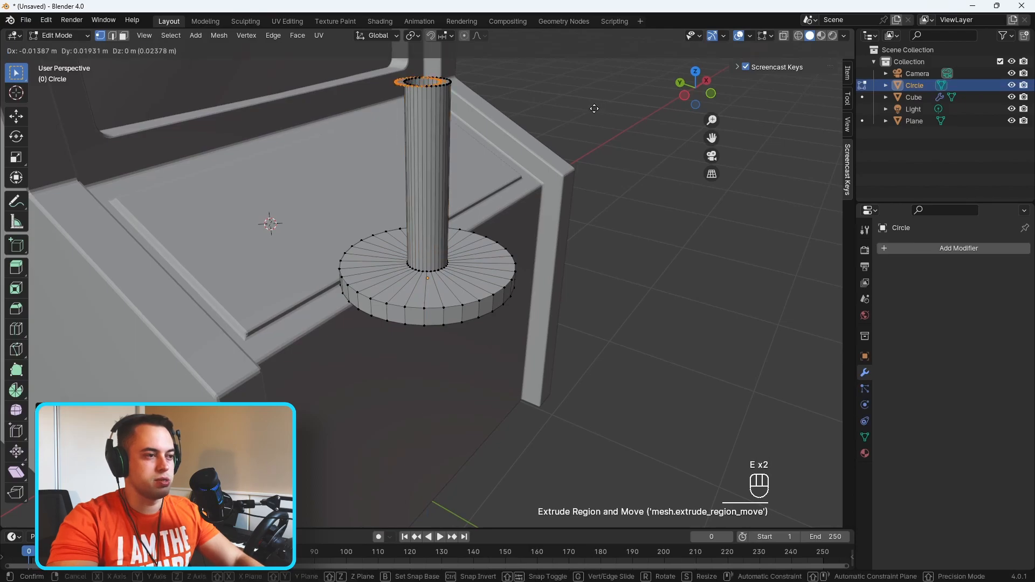
pyautogui.press('s')
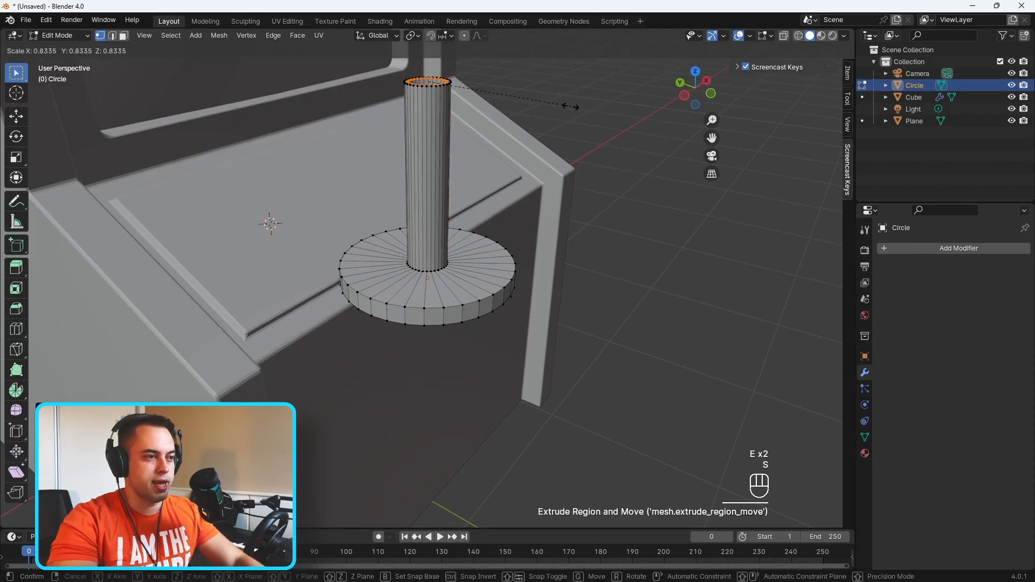
pyautogui.click(486, 98)
pyautogui.moveTo(492, 97); pyautogui.dragTo(472, 242, button='middle')
pyautogui.press('m')
pyautogui.click(489, 162)
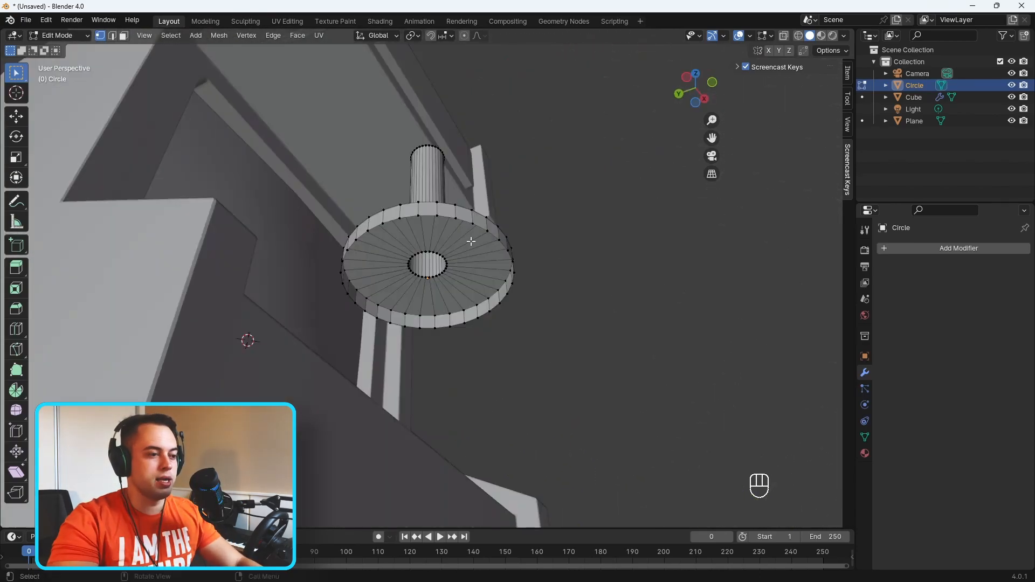
# Step: Select the disc's lower outer edge loop, extrude it inward and merge it at the centre to close the underside
pyautogui.keyDown('alt'); pyautogui.click(472, 224); pyautogui.keyUp('alt')
pyautogui.click(498, 228)
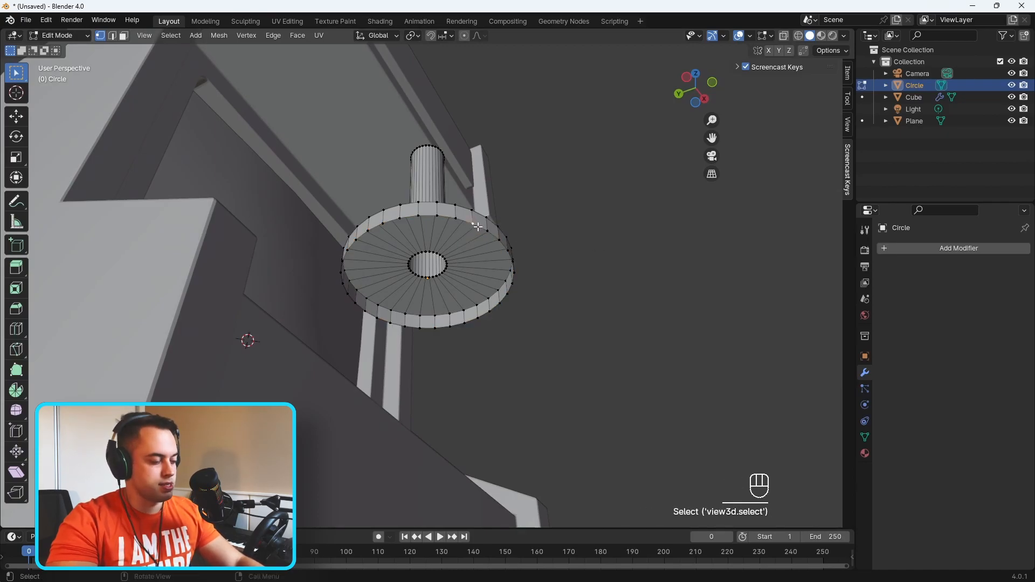
pyautogui.keyDown('alt'); pyautogui.click(474, 225); pyautogui.keyUp('alt')
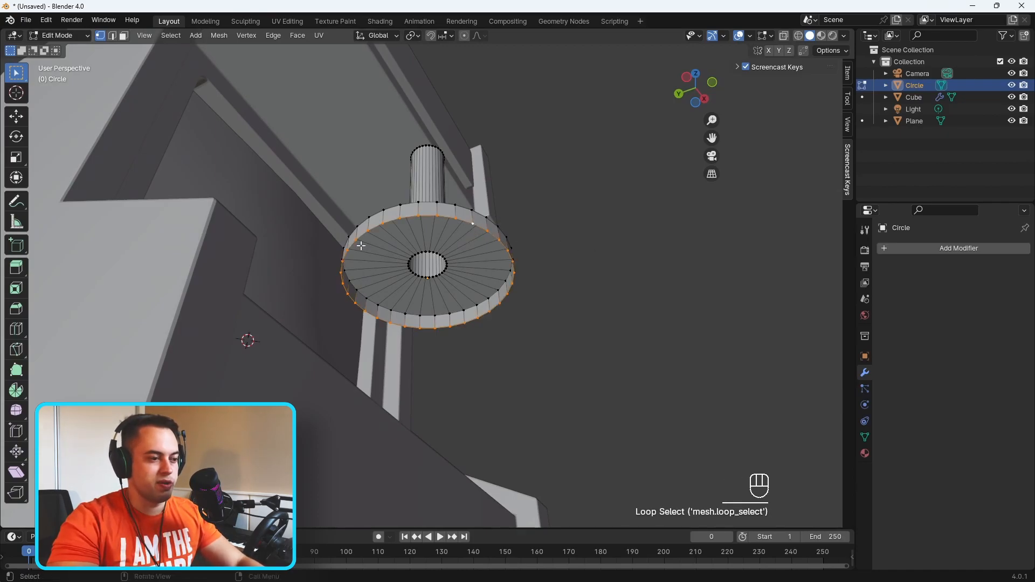
pyautogui.moveTo(557, 277); pyautogui.dragTo(559, 282, button='middle')
pyautogui.press('e')
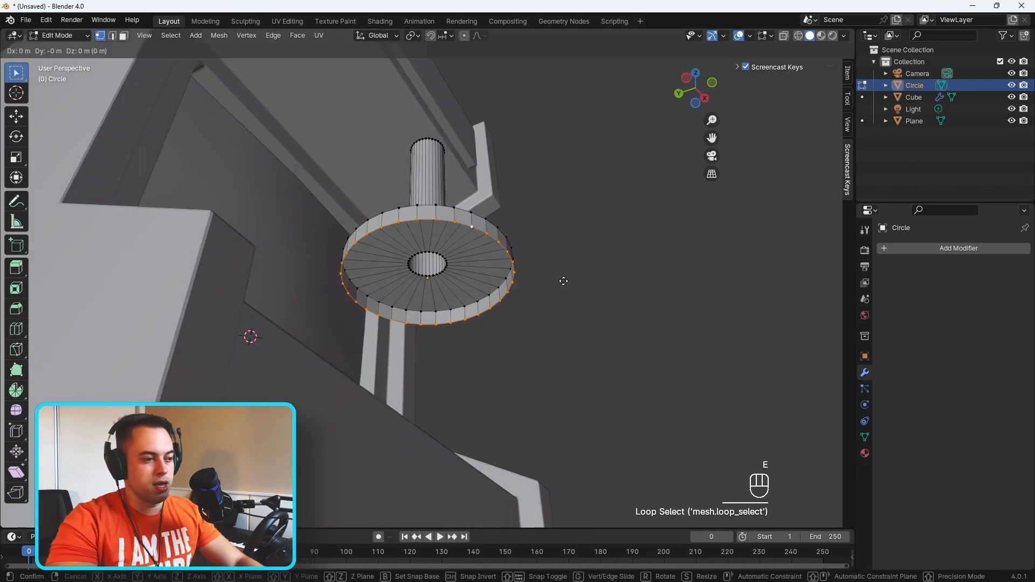
pyautogui.press('s')
pyautogui.click(465, 280)
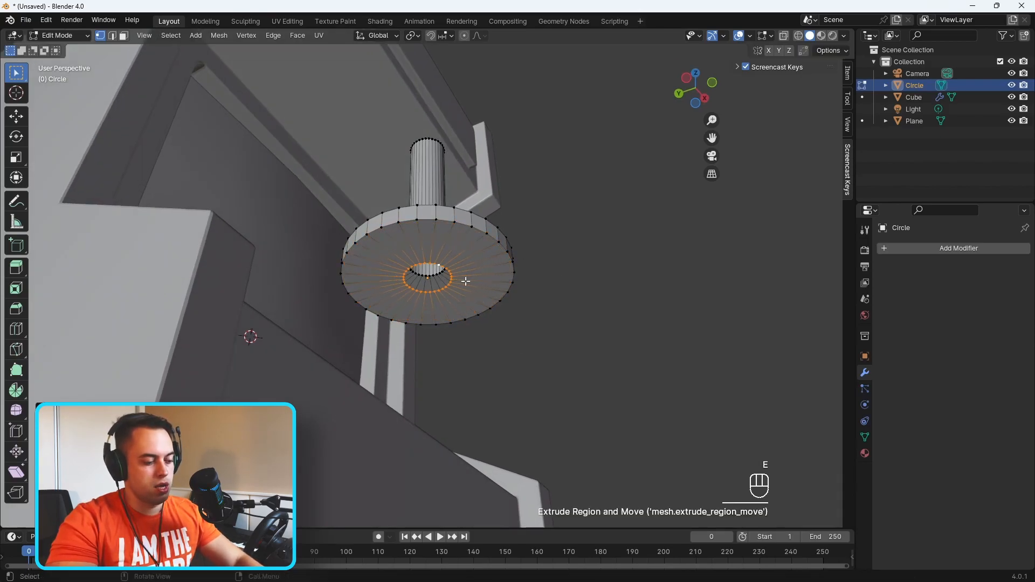
pyautogui.press('m')
pyautogui.click(465, 281)
# Step: Return to Object Mode and turn on the Face Orientation overlay to check the models' normals
pyautogui.moveTo(465, 281); pyautogui.dragTo(558, 247, button='middle')
pyautogui.press('Tab')
pyautogui.press('Tab')
pyautogui.press('Tab')
pyautogui.scroll(-5, 571, 226)
pyautogui.moveTo(567, 196); pyautogui.dragTo(555, 244, button='middle')
pyautogui.moveTo(555, 244); pyautogui.dragTo(567, 209, button='middle')
pyautogui.scroll(2, 567, 209)
pyautogui.scroll(-2, 567, 209)
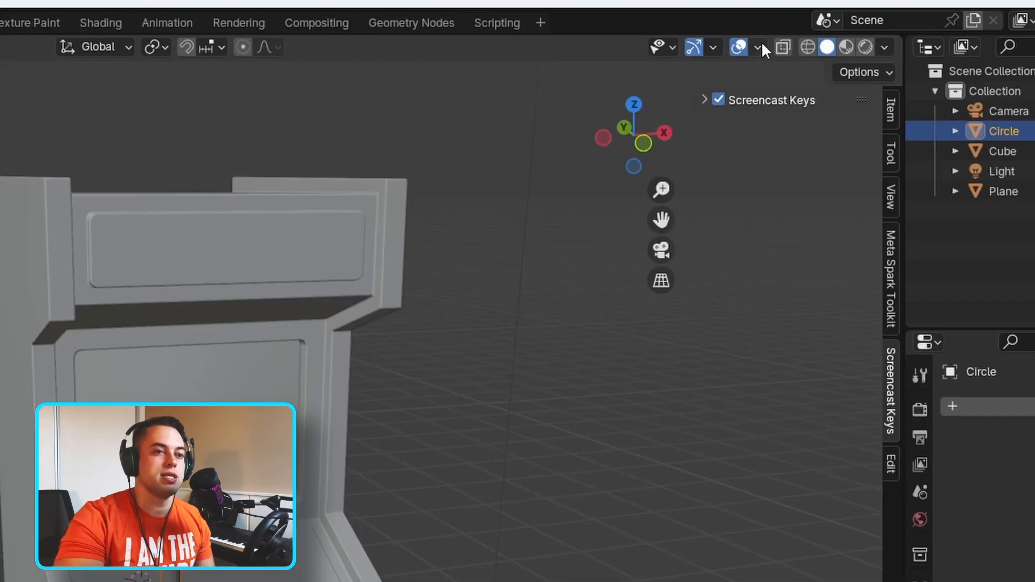
pyautogui.click(758, 48)
pyautogui.click(643, 422)
pyautogui.moveTo(431, 442); pyautogui.dragTo(415, 485, button='middle')
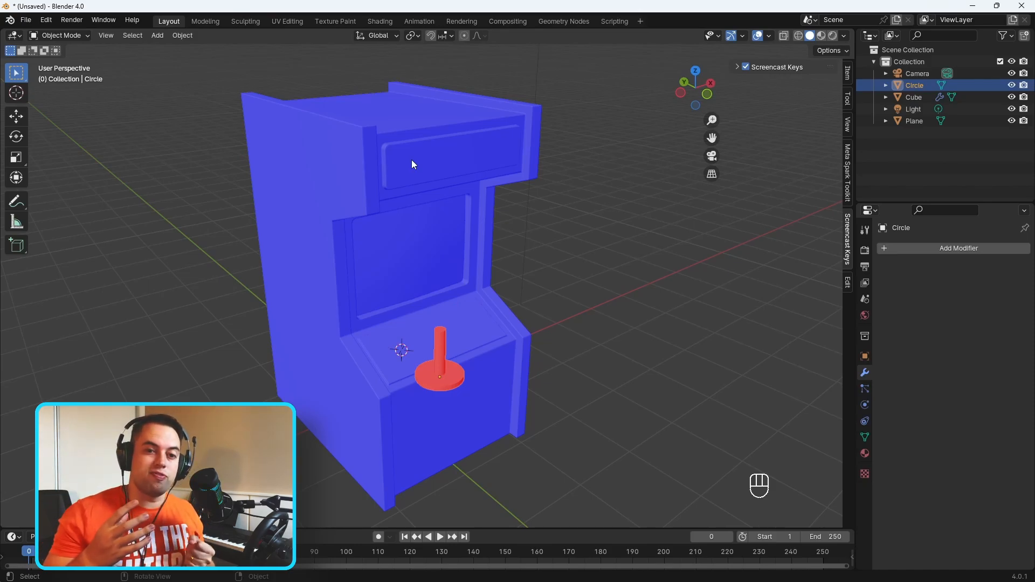
# Step: In Edit Mode, select all faces of the joystick, recalculate their normals outward, and return to Object Mode
pyautogui.moveTo(495, 377); pyautogui.dragTo(494, 347, button='middle')
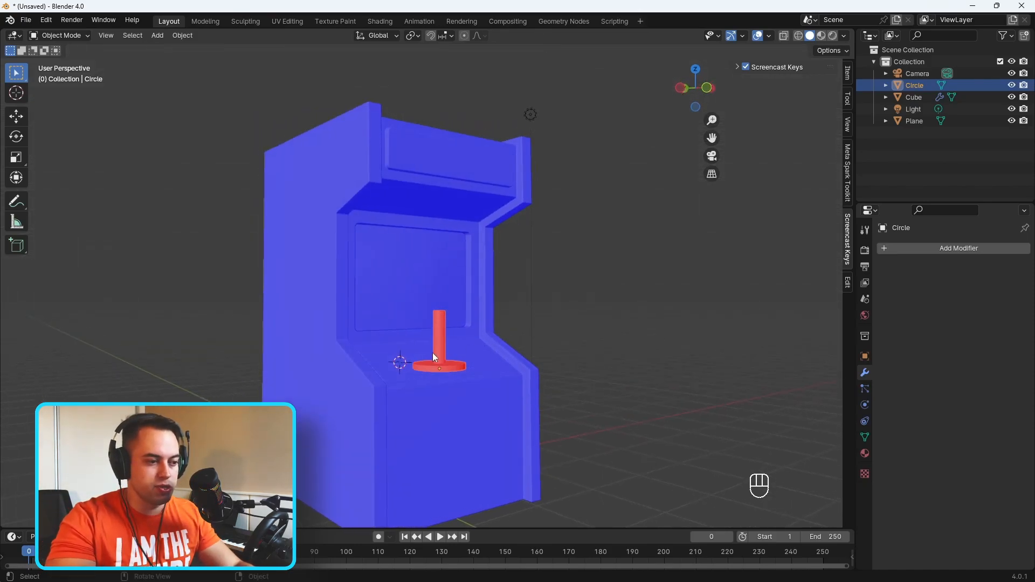
pyautogui.scroll(4, 433, 352)
pyautogui.keyDown('shift'); pyautogui.moveTo(519, 428); pyautogui.dragTo(501, 306, button='middle'); pyautogui.keyUp('shift')
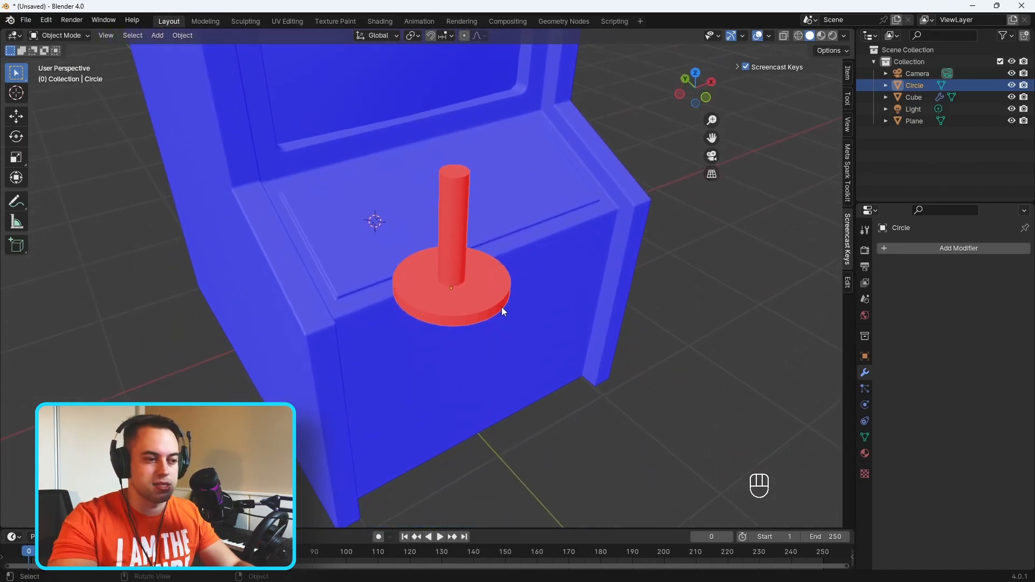
pyautogui.scroll(1, 490, 320)
pyautogui.click(492, 300)
pyautogui.press('Tab')
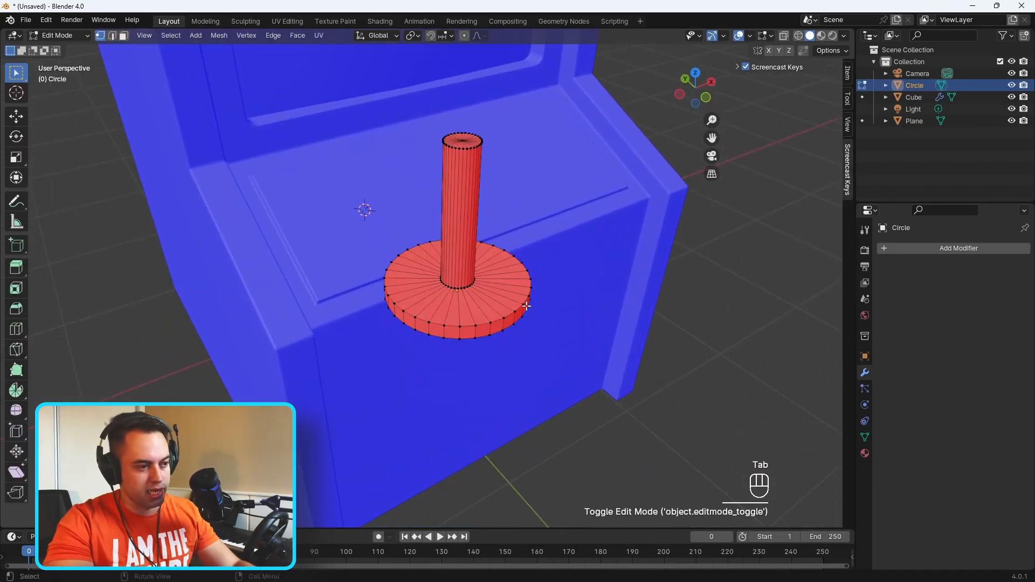
pyautogui.press('3')
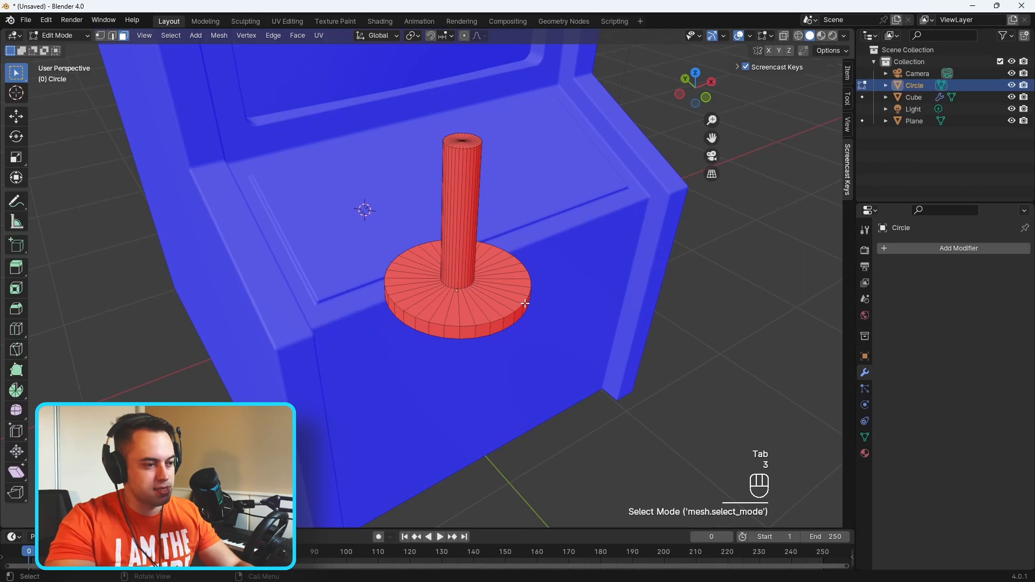
pyautogui.press('a')
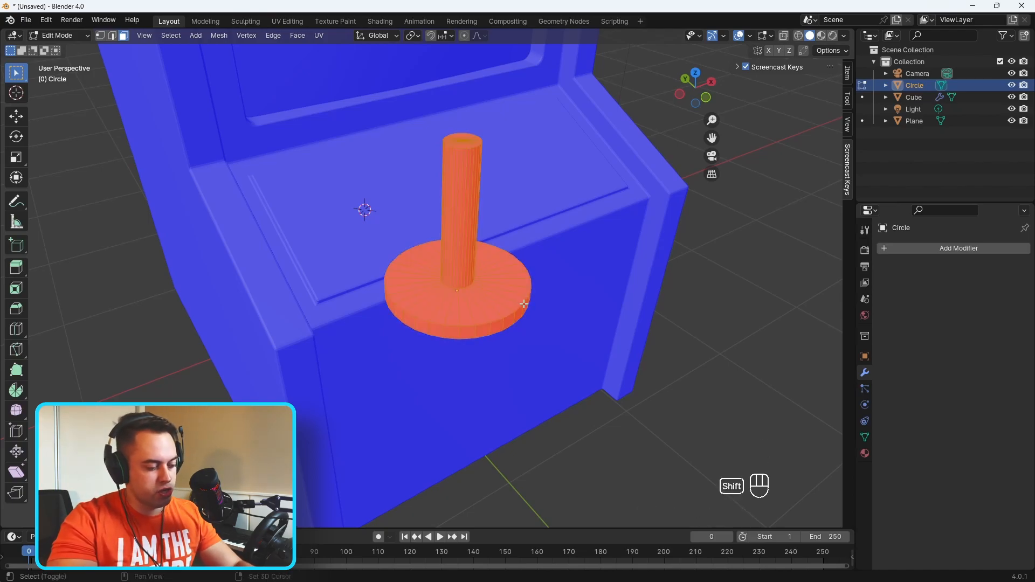
pyautogui.hotkey('shift', 'n')
pyautogui.moveTo(524, 304); pyautogui.dragTo(561, 248, button='middle')
pyautogui.press('Tab')
# Step: Apply smooth shading to the joystick object
pyautogui.press('KP_Decimal')
pyautogui.rightClick(444, 204)
pyautogui.click(445, 210)
pyautogui.moveTo(443, 206); pyautogui.dragTo(501, 320, button='middle')
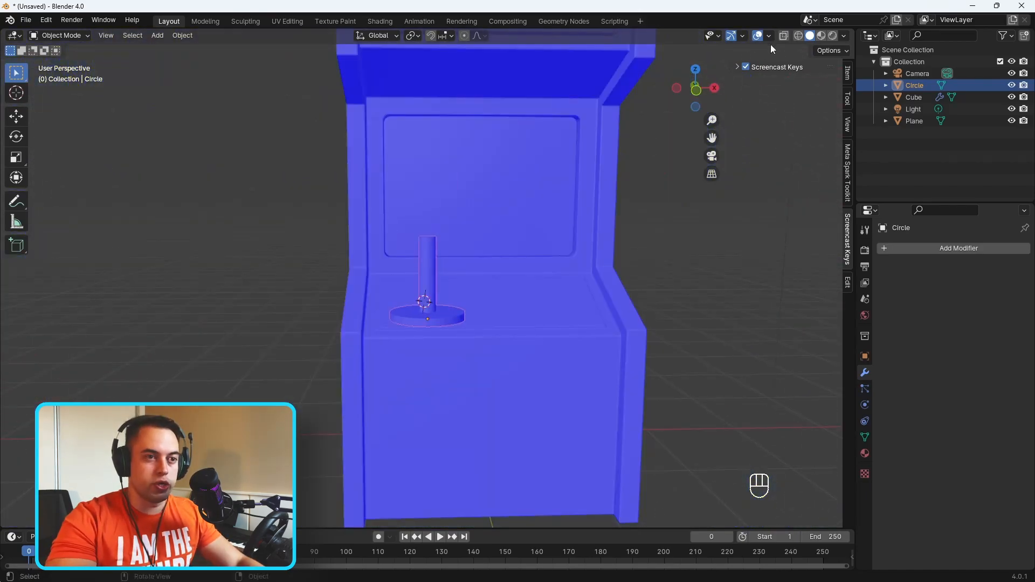
# Step: Turn off the Face Orientation overlay and deselect the joystick
pyautogui.click(769, 36)
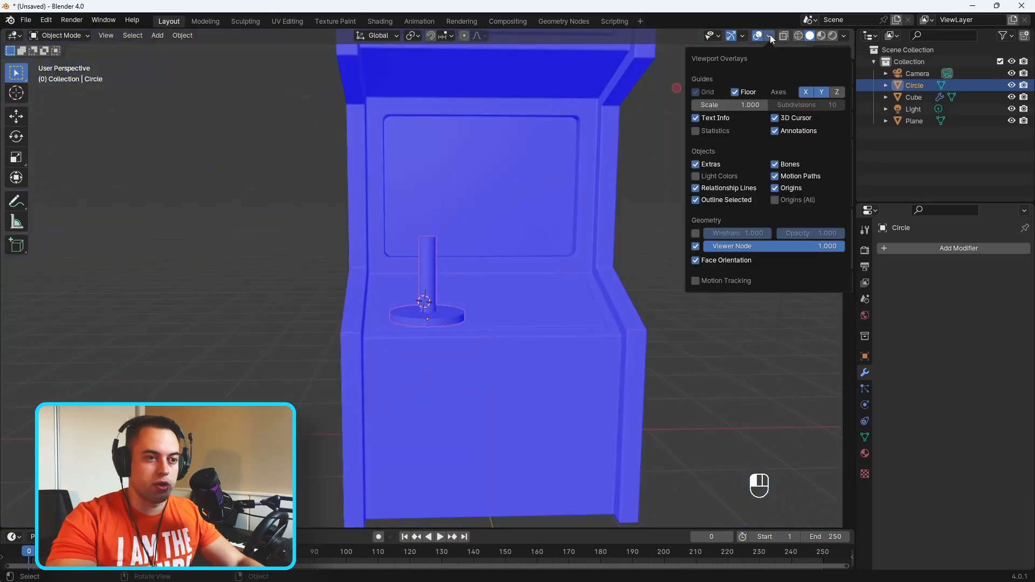
pyautogui.click(726, 261)
pyautogui.click(674, 303)
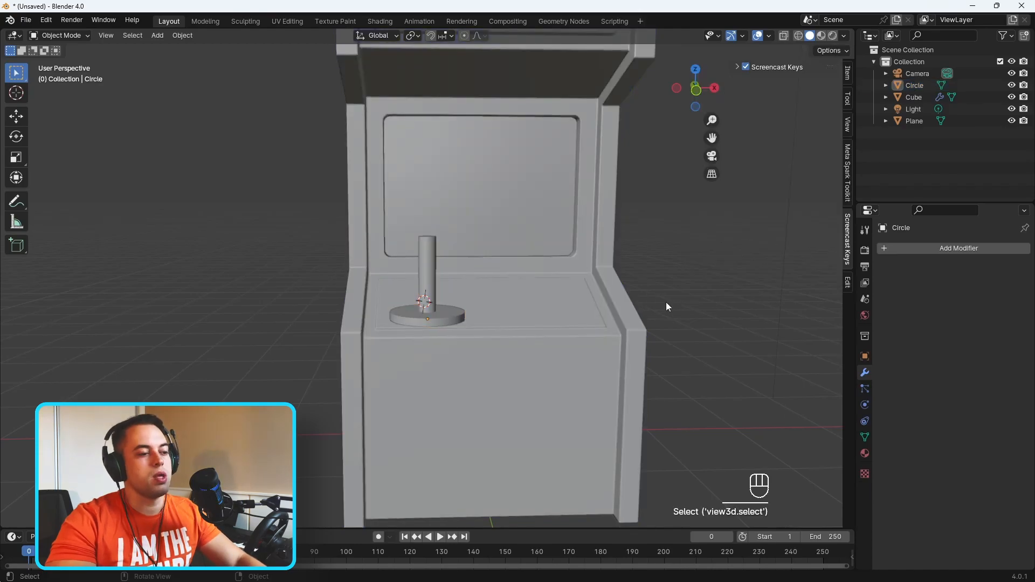
# Step: Select the joystick and scale it down uniformly to suit the control panel
pyautogui.click(435, 296)
pyautogui.press('s')
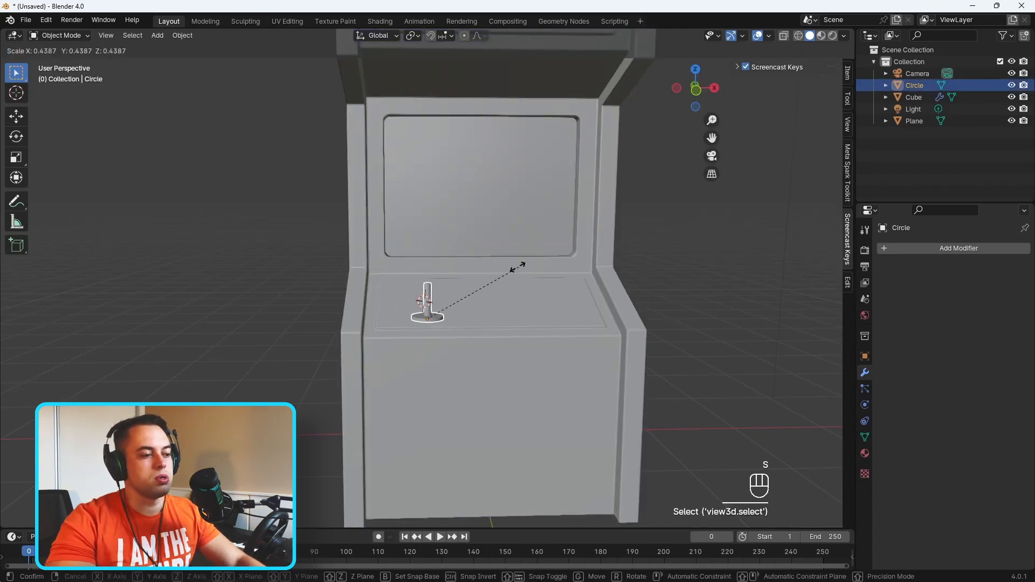
pyautogui.click(564, 255)
pyautogui.scroll(4, 559, 293)
pyautogui.moveTo(564, 256); pyautogui.dragTo(546, 279, button='middle')
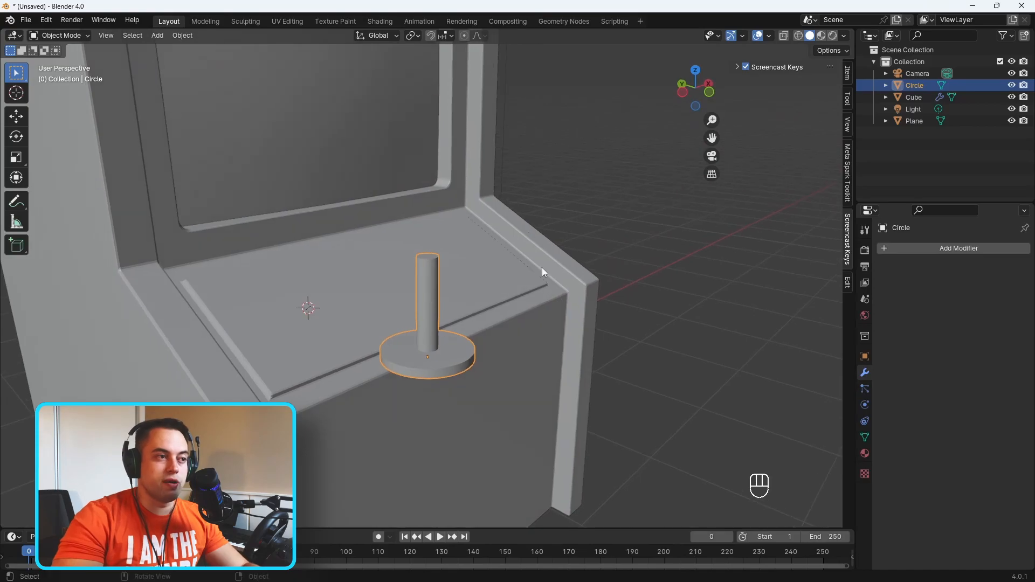
# Step: Enable snapping with Face Project as the target and Align Rotation to Target turned on
pyautogui.click(431, 37)
pyautogui.click(446, 35)
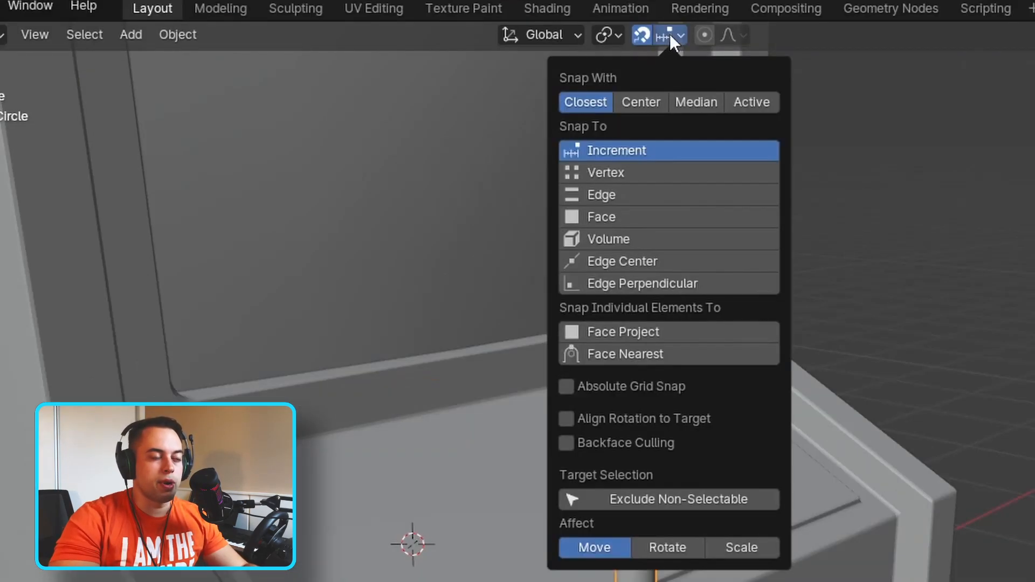
pyautogui.click(642, 330)
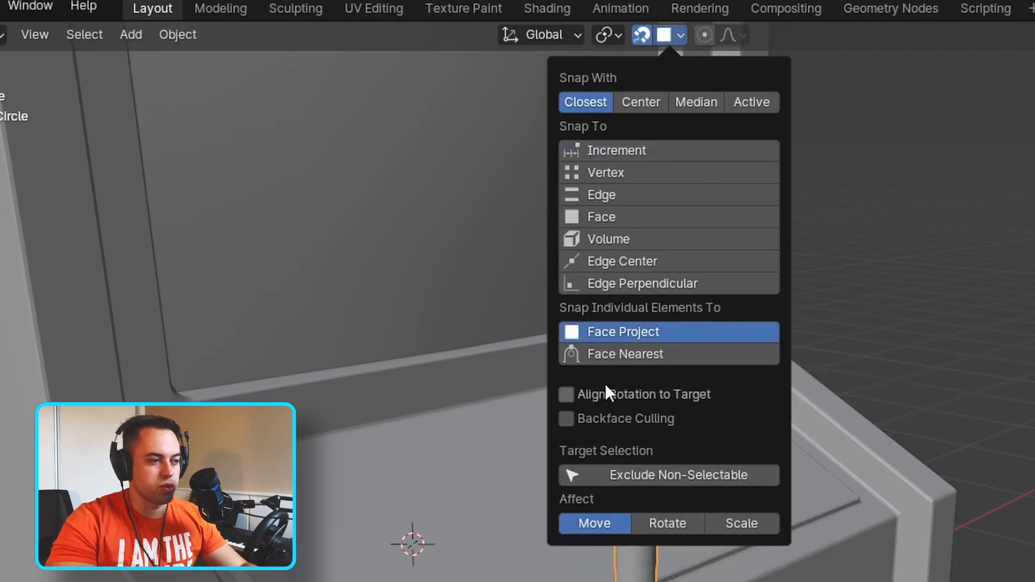
pyautogui.click(668, 33)
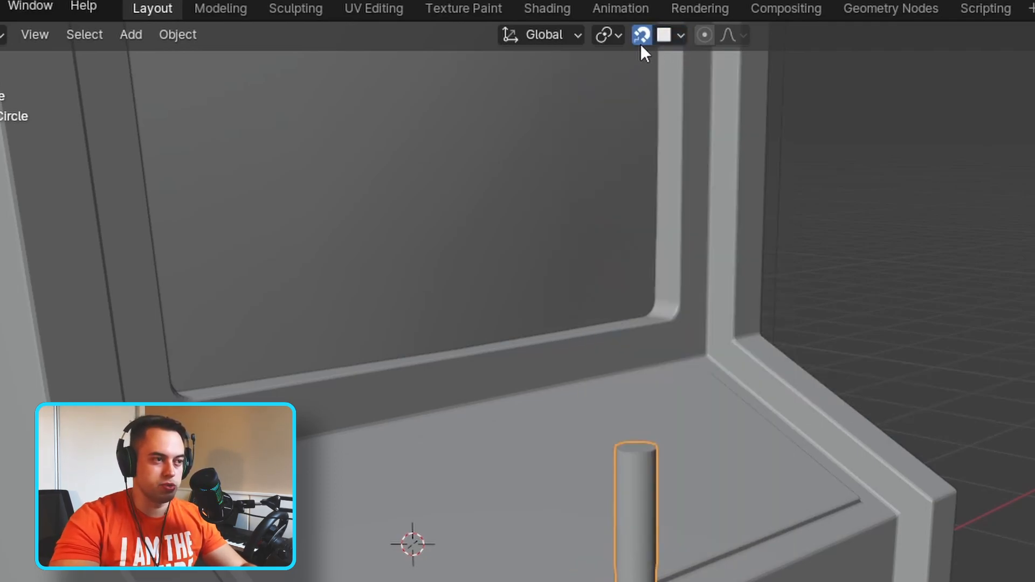
pyautogui.click(670, 35)
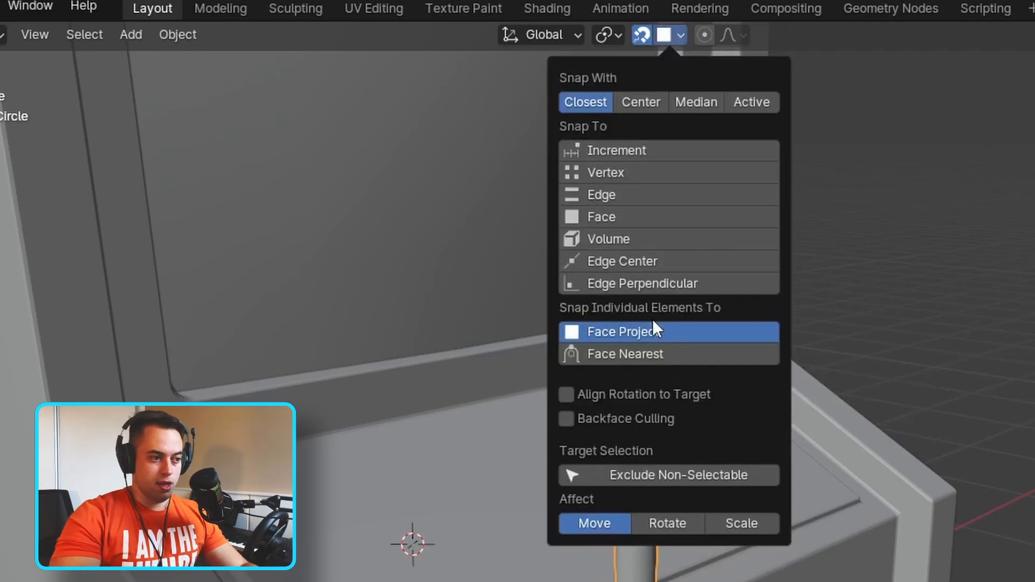
pyautogui.click(635, 399)
# Step: Snap the joystick onto the sloped control panel's face, rescale it, and fine-tune its position on the panel
pyautogui.press('g')
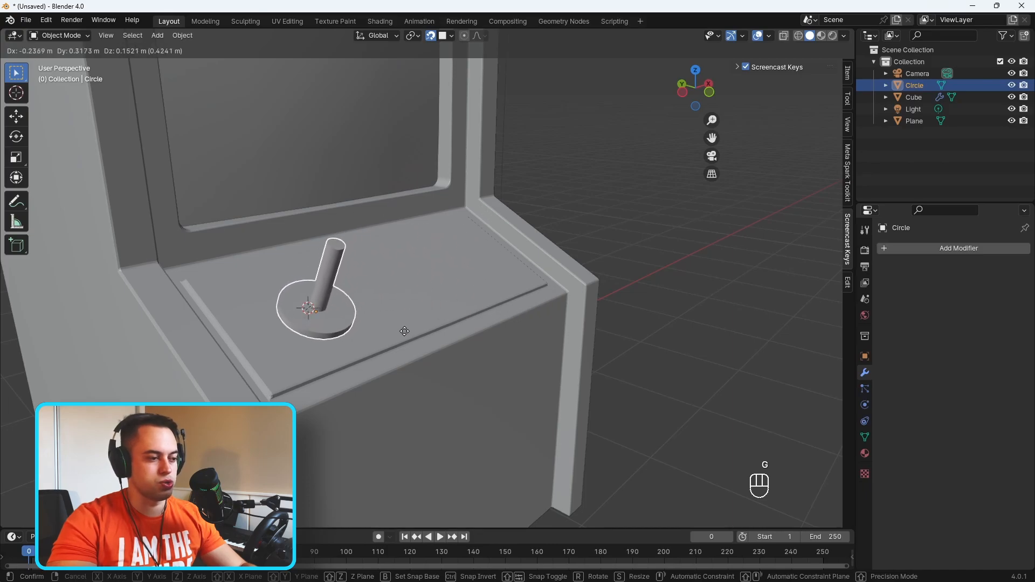
pyautogui.click(403, 330)
pyautogui.moveTo(404, 329); pyautogui.dragTo(446, 336, button='middle')
pyautogui.press('s')
pyautogui.click(542, 308)
pyautogui.press('g')
pyautogui.click(484, 348)
# Step: In Edit Mode, select the centre vertex of the joystick shaft's top and snap the 3D cursor to it
pyautogui.press('Tab')
pyautogui.scroll(3, 446, 331)
pyautogui.press('1')
pyautogui.click(449, 241)
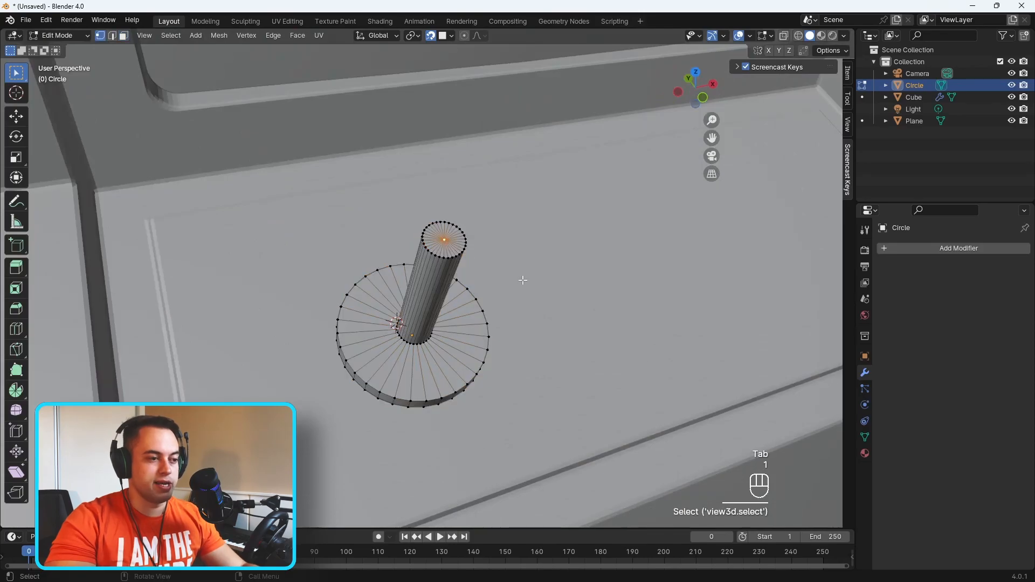
pyautogui.hotkey('shift', 's')
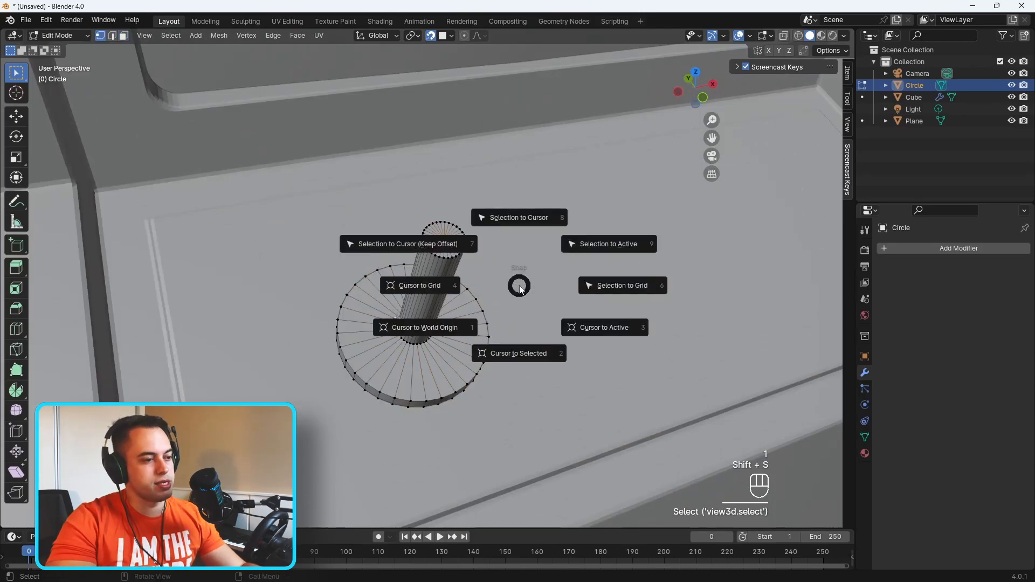
pyautogui.click(520, 351)
pyautogui.moveTo(513, 319); pyautogui.dragTo(505, 253, button='middle')
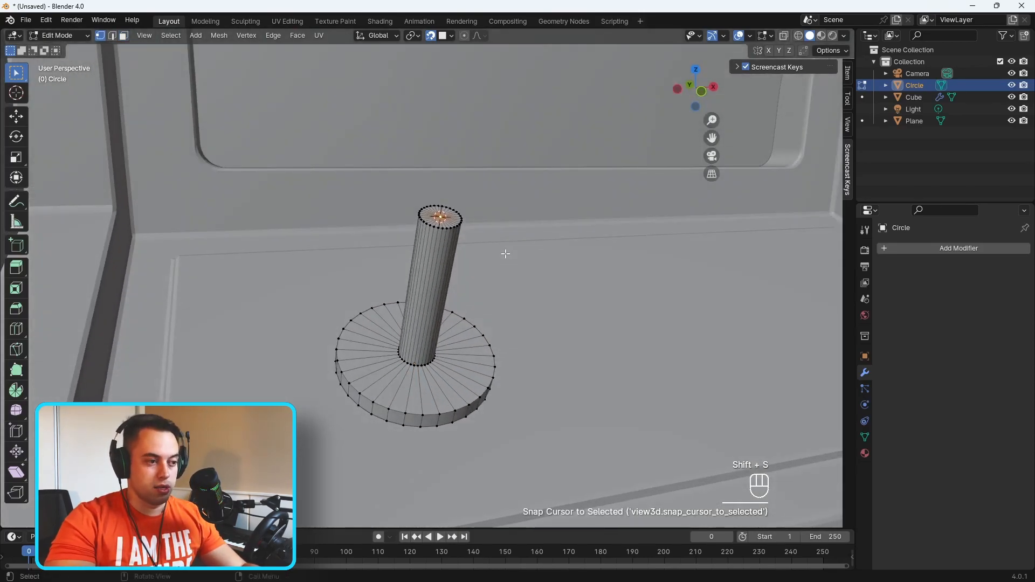
# Step: Add a UV sphere at the 3D cursor on the joystick shaft's end and scale it down to a ball
pyautogui.press('Tab')
pyautogui.scroll(-3, 510, 266)
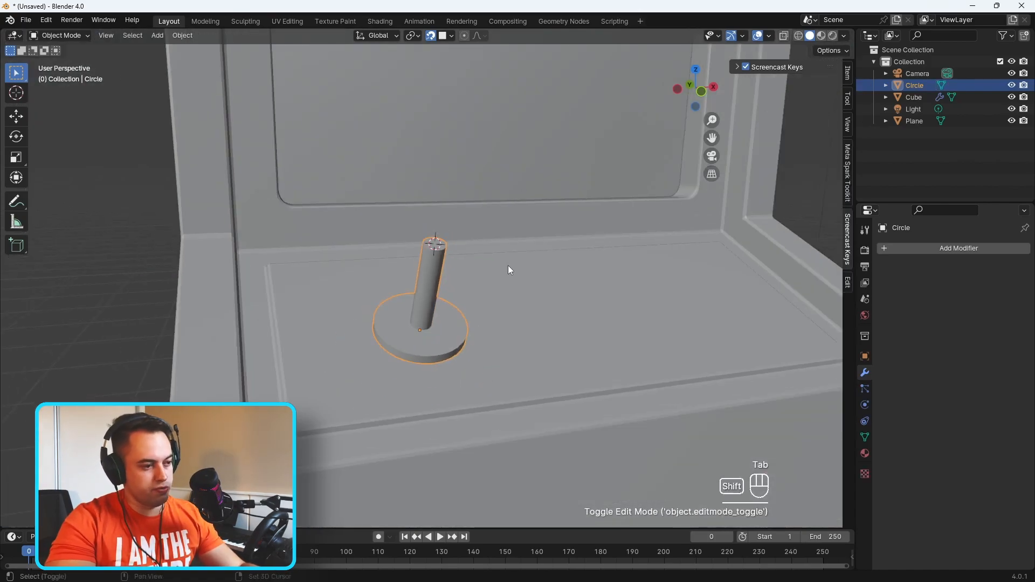
pyautogui.hotkey('shift', 'a')
pyautogui.moveTo(509, 265)
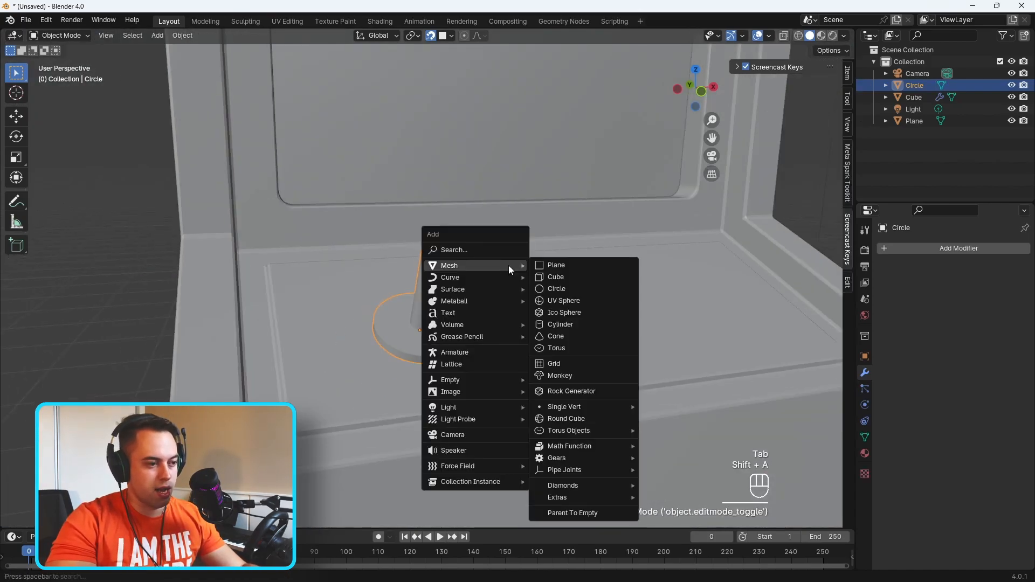
pyautogui.click(574, 301)
pyautogui.scroll(-3, 598, 291)
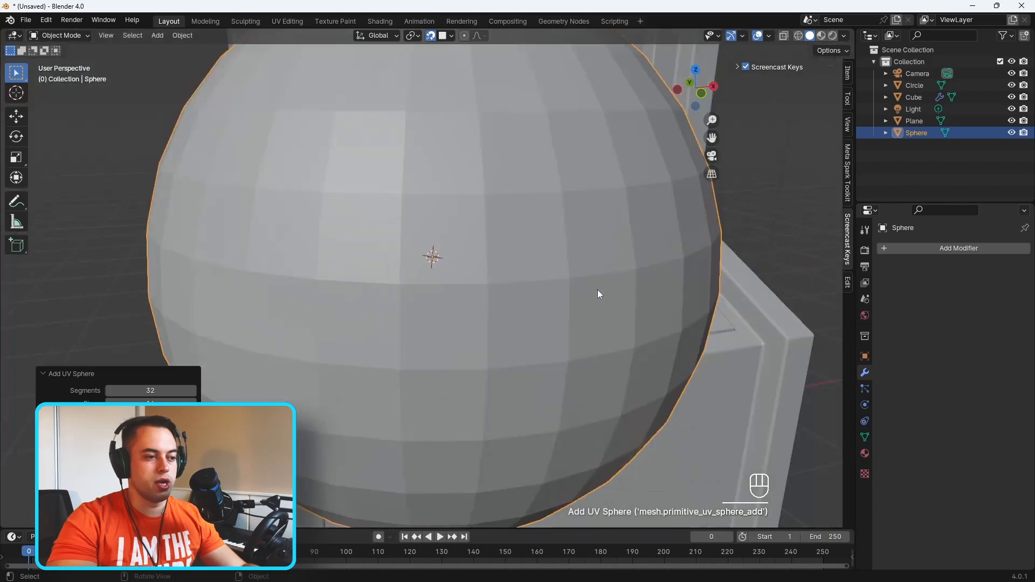
pyautogui.press('s')
pyautogui.click(458, 268)
# Step: Shade the joystick ball smooth and move it onto the tip of the tilted shaft, using a right-side wireframe view
pyautogui.rightClick(424, 251)
pyautogui.click(474, 190)
pyautogui.moveTo(477, 289); pyautogui.dragTo(462, 248, button='middle')
pyautogui.press('KP_3')
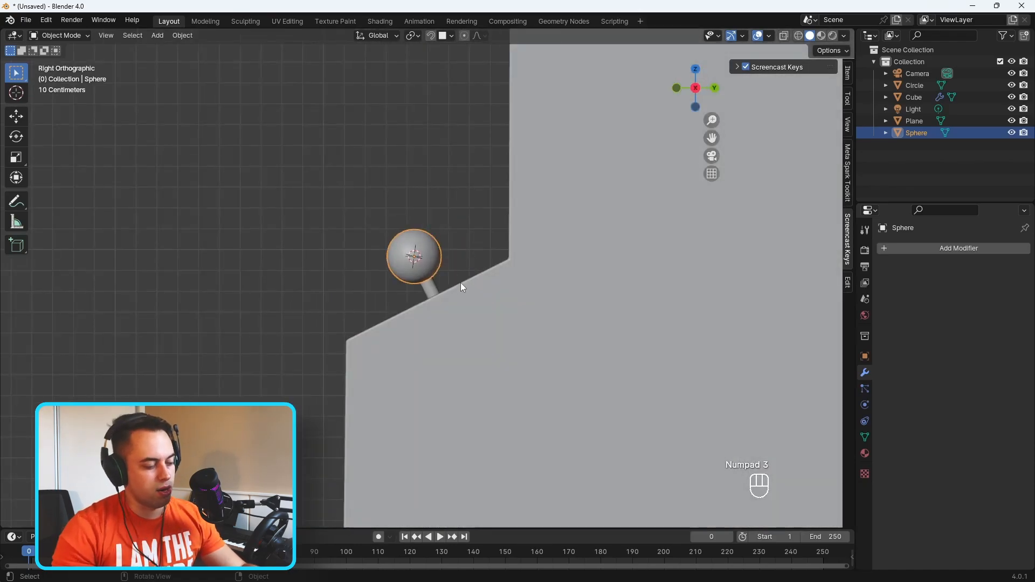
pyautogui.hotkey('shift', 'z')
pyautogui.press('g')
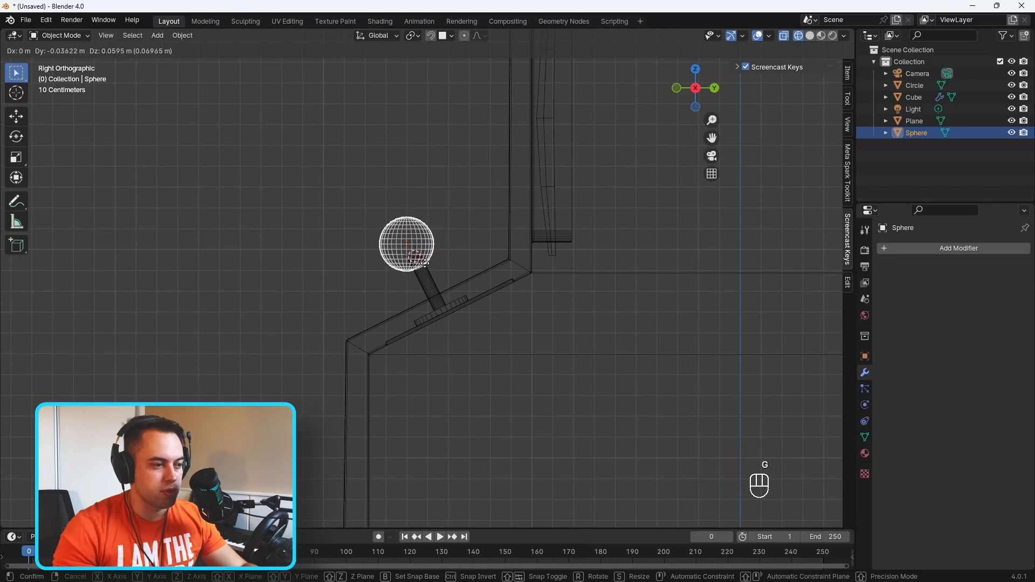
pyautogui.click(424, 261)
pyautogui.hotkey('shift', 'z')
# Step: Place the 3D cursor on the control panel beside the joystick
pyautogui.moveTo(486, 267); pyautogui.dragTo(450, 278, button='middle')
pyautogui.scroll(-5, 532, 282)
pyautogui.press('Tab')
pyautogui.press('Tab')
pyautogui.click(586, 279)
pyautogui.scroll(4, 517, 288)
pyautogui.click(512, 283)
pyautogui.scroll(3, 364, 281)
pyautogui.moveTo(364, 281); pyautogui.dragTo(486, 263, button='middle')
pyautogui.hotkey('ctrl', 'z')
# Step: Add a 32-vertex mesh circle at the 3D cursor, scale it down to button size and reposition it over the control panel
pyautogui.hotkey('shift', 'a')
pyautogui.click(580, 309)
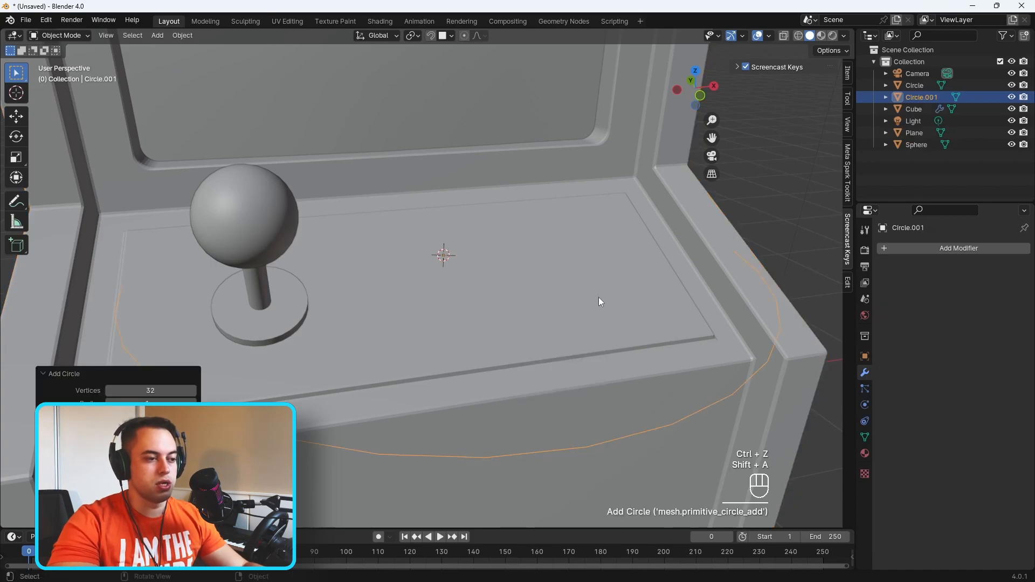
pyautogui.press('s')
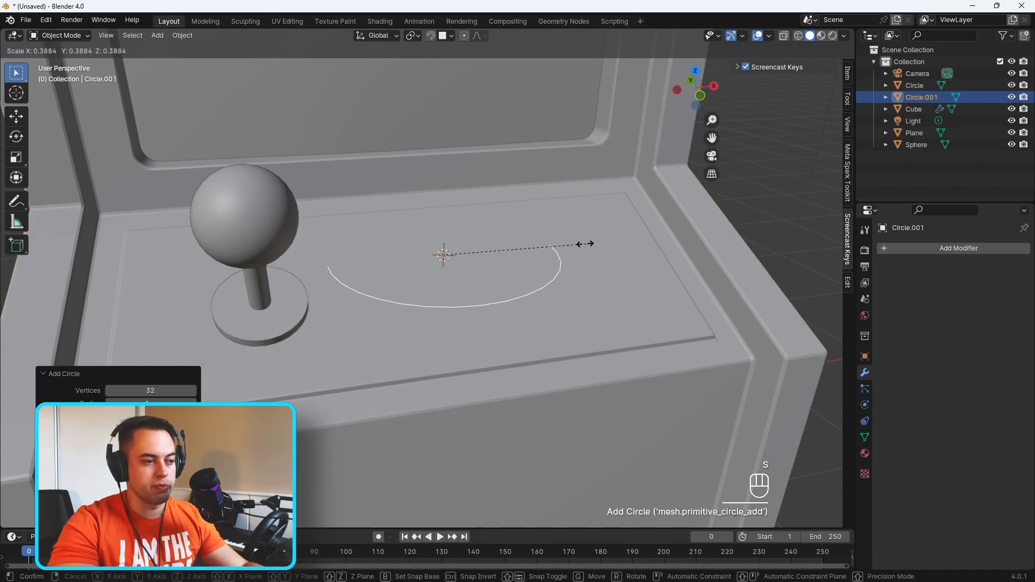
pyautogui.click(527, 244)
pyautogui.press('g')
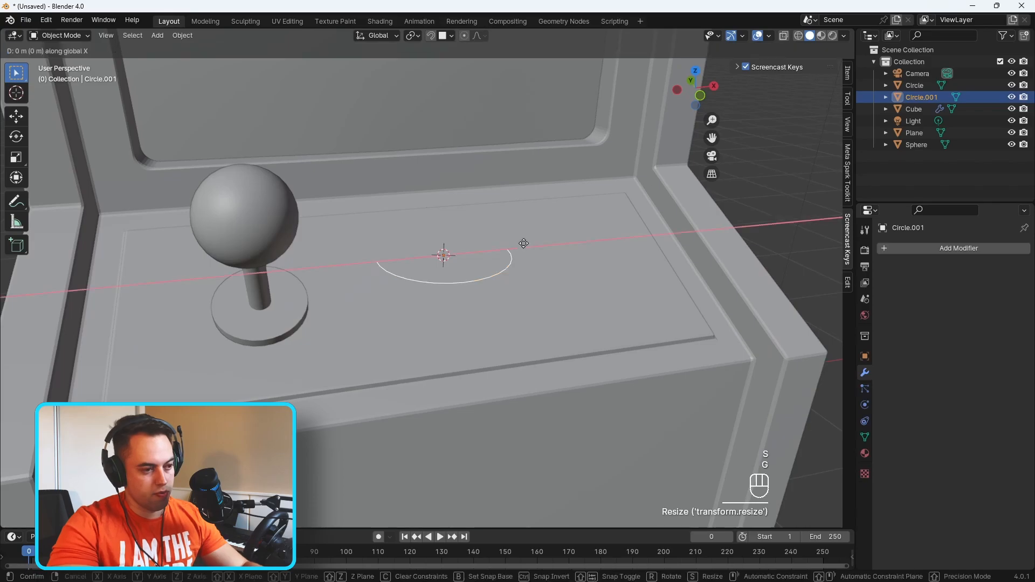
pyautogui.click(545, 278)
pyautogui.moveTo(546, 278); pyautogui.dragTo(522, 261, button='middle')
# Step: In Edit Mode, extrude the circle's vertices upward along Z by about 0.05 m to form the button's side wall
pyautogui.scroll(3, 603, 260)
pyautogui.press('Tab')
pyautogui.press('1')
pyautogui.press('e')
pyautogui.press('z')
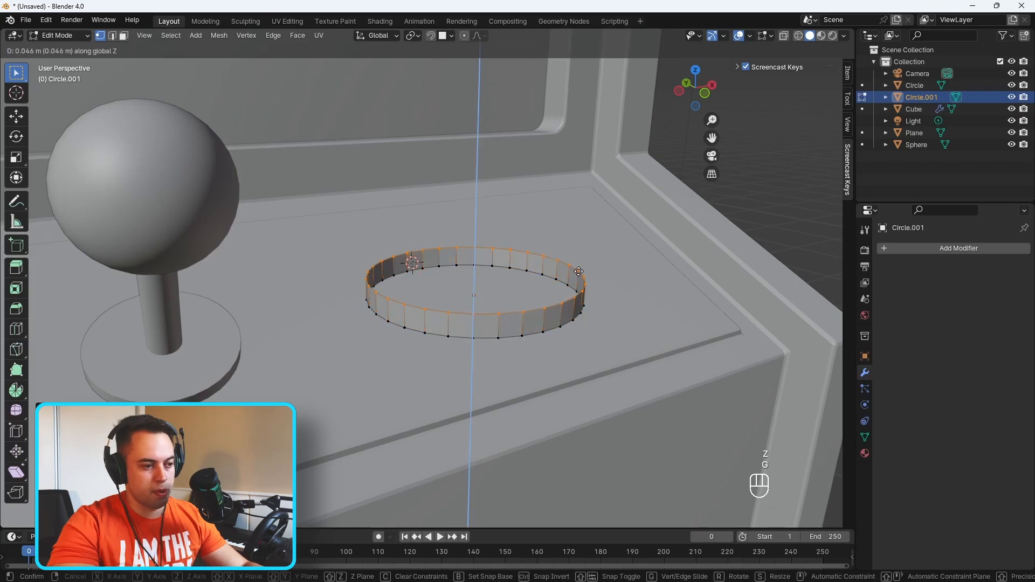
pyautogui.click(579, 266)
pyautogui.moveTo(578, 266); pyautogui.dragTo(593, 280, button='middle')
# Step: Close the button's top by extruding its upper rim inward and merging the inner vertices at the centre
pyautogui.press('e')
pyautogui.press('s')
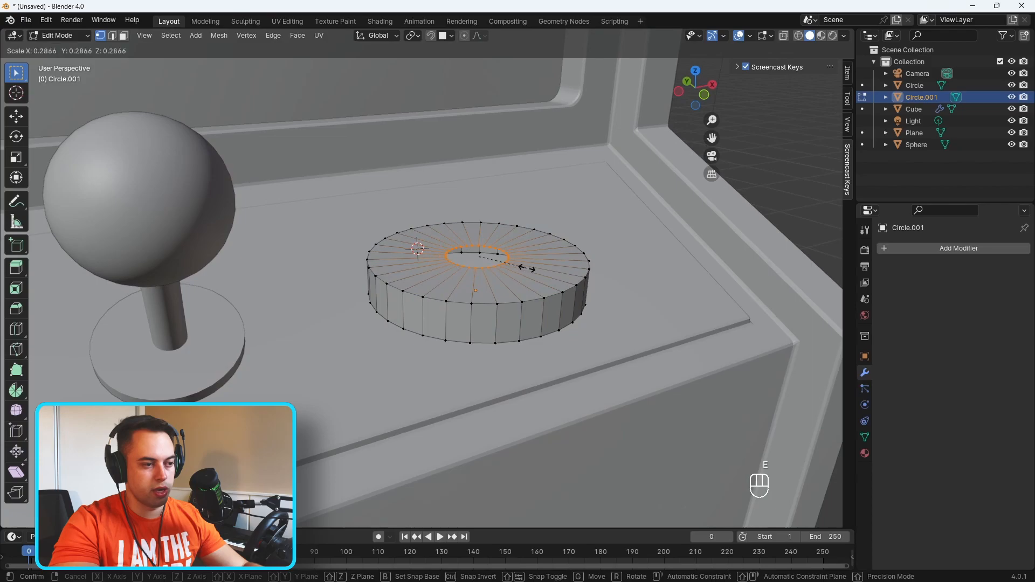
pyautogui.click(526, 269)
pyautogui.press('m')
pyautogui.click(526, 267)
pyautogui.moveTo(526, 267); pyautogui.dragTo(521, 284, button='middle')
pyautogui.click(520, 285)
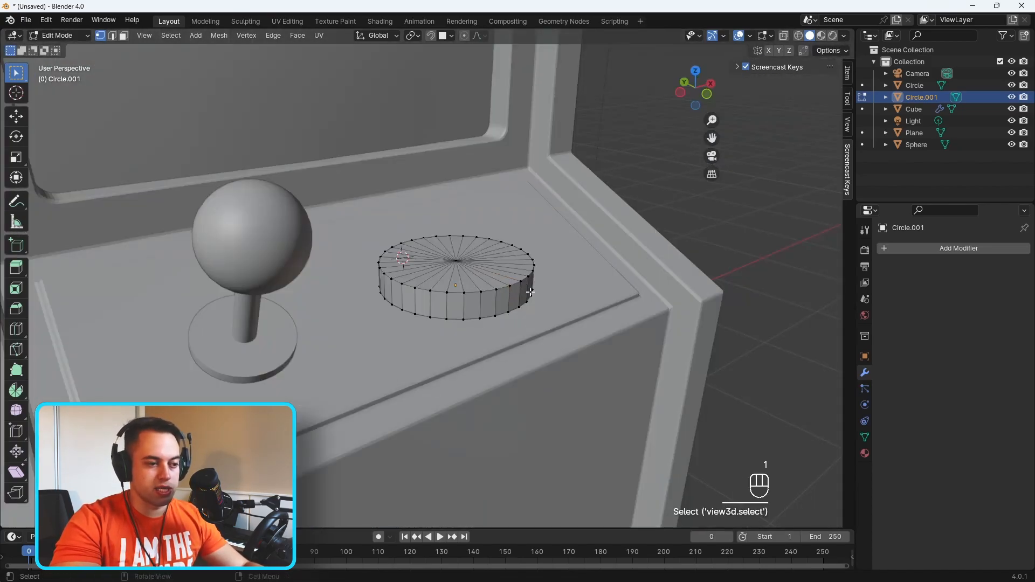
# Step: Select the edge loop around the button's top rim and bevel it with 8 segments
pyautogui.press('2')
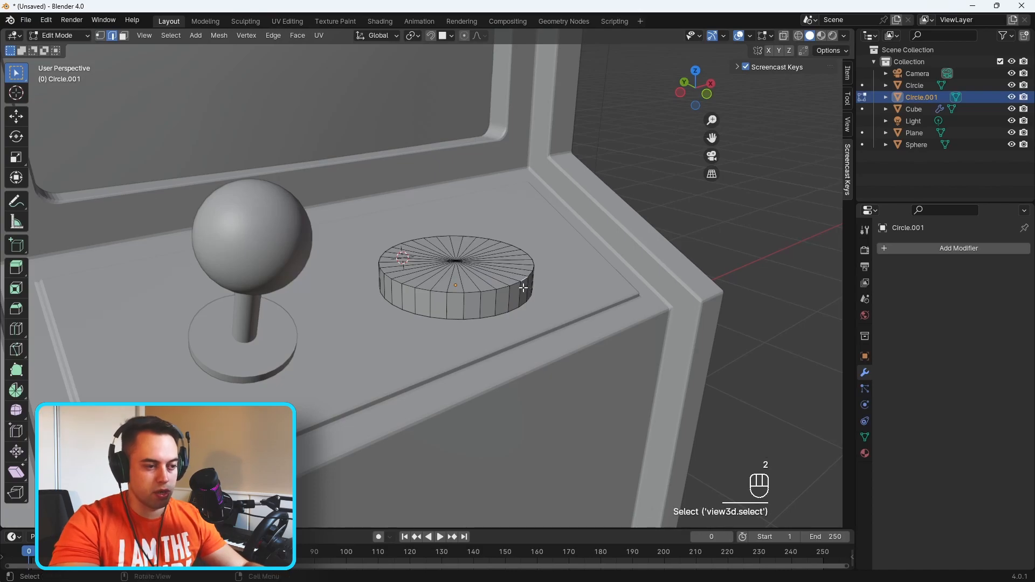
pyautogui.press('1')
pyautogui.press('2')
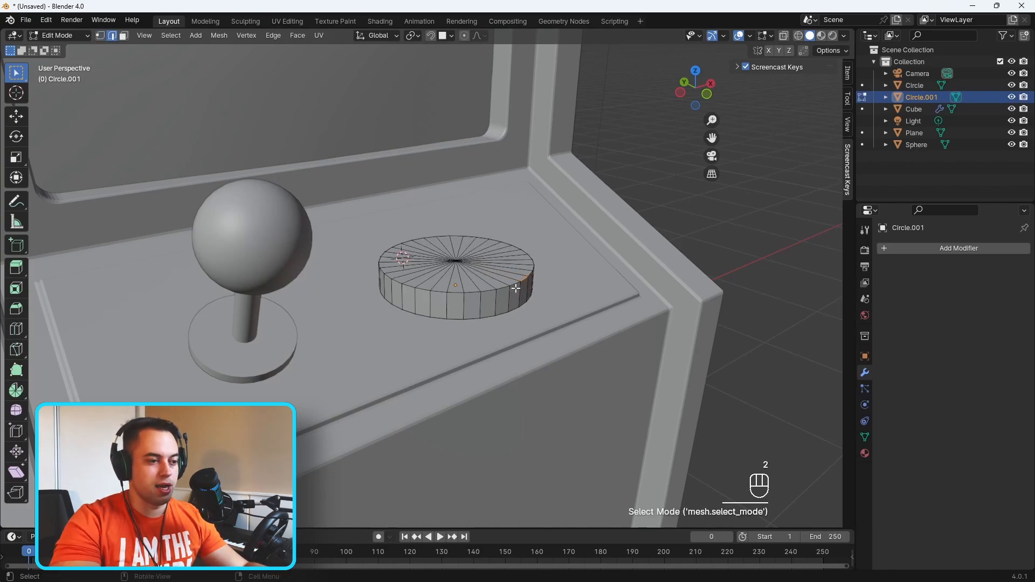
pyautogui.keyDown('alt'); pyautogui.click(516, 286); pyautogui.keyUp('alt')
pyautogui.moveTo(515, 286); pyautogui.dragTo(485, 314, button='middle')
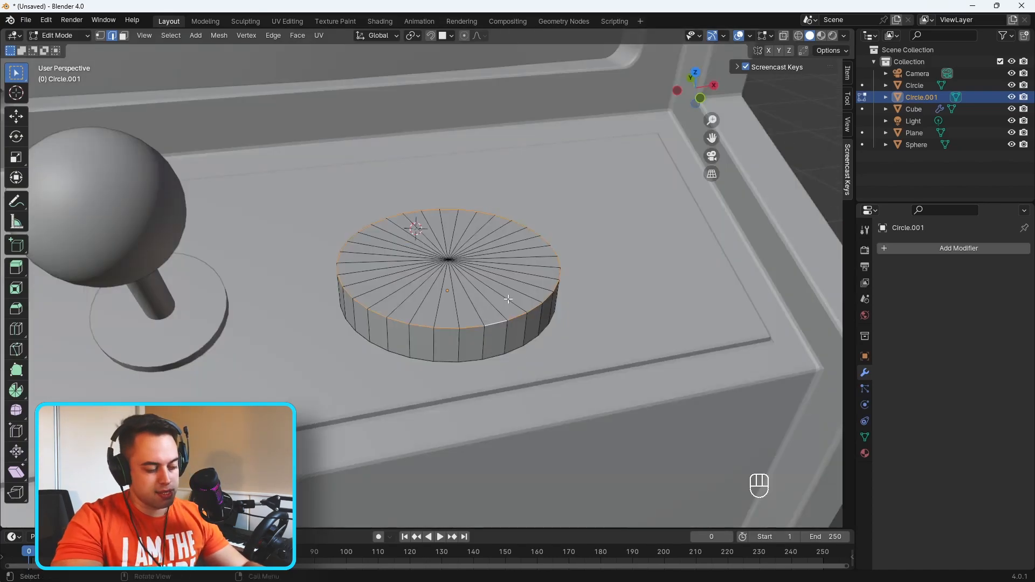
pyautogui.hotkey('ctrl', 'b')
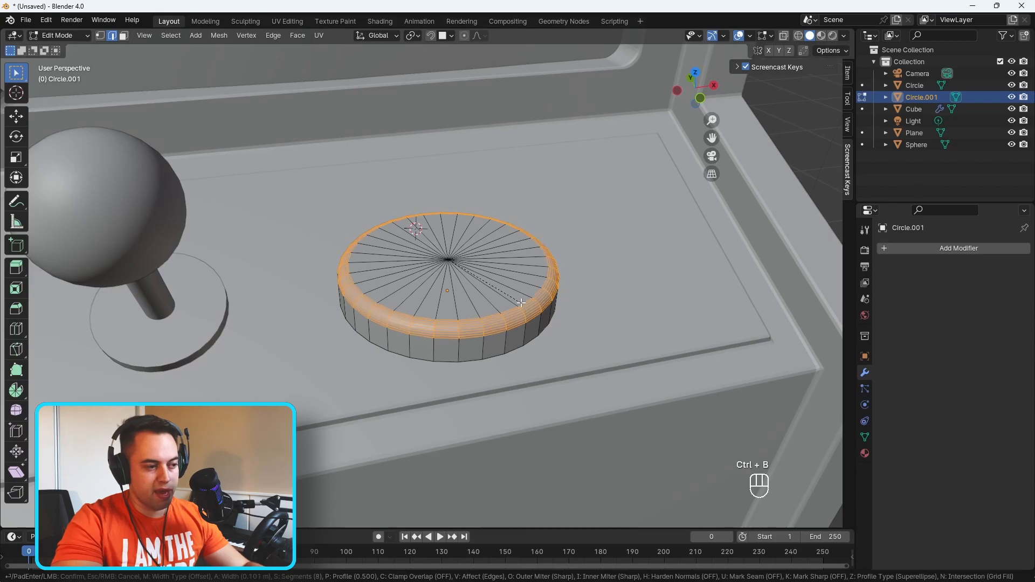
pyautogui.click(507, 297)
# Step: Try moving the centre vertex of the button's top along Z
pyautogui.moveTo(505, 296); pyautogui.dragTo(513, 296, button='middle')
pyautogui.press('1')
pyautogui.click(445, 260)
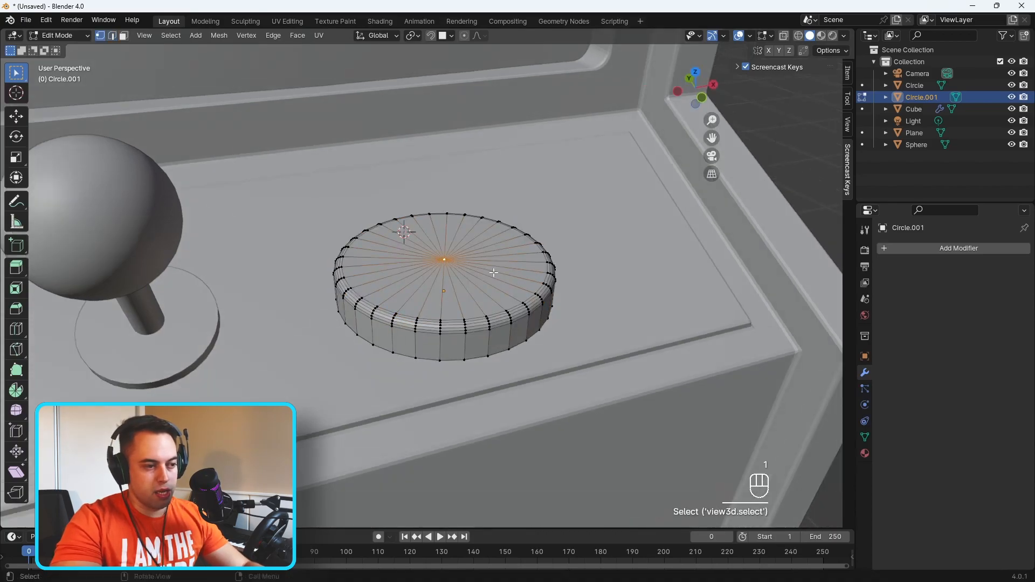
pyautogui.press('g')
pyautogui.press('z')
pyautogui.click(493, 276)
pyautogui.moveTo(507, 298); pyautogui.dragTo(549, 298, button='middle')
pyautogui.hotkey('ctrl', 'z')
pyautogui.hotkey('ctrl', 'z')
pyautogui.hotkey('ctrl', 'z')
# Step: Apply Shade Smooth to the button disc
pyautogui.scroll(2, 487, 292)
pyautogui.rightClick(487, 292)
pyautogui.click(493, 304)
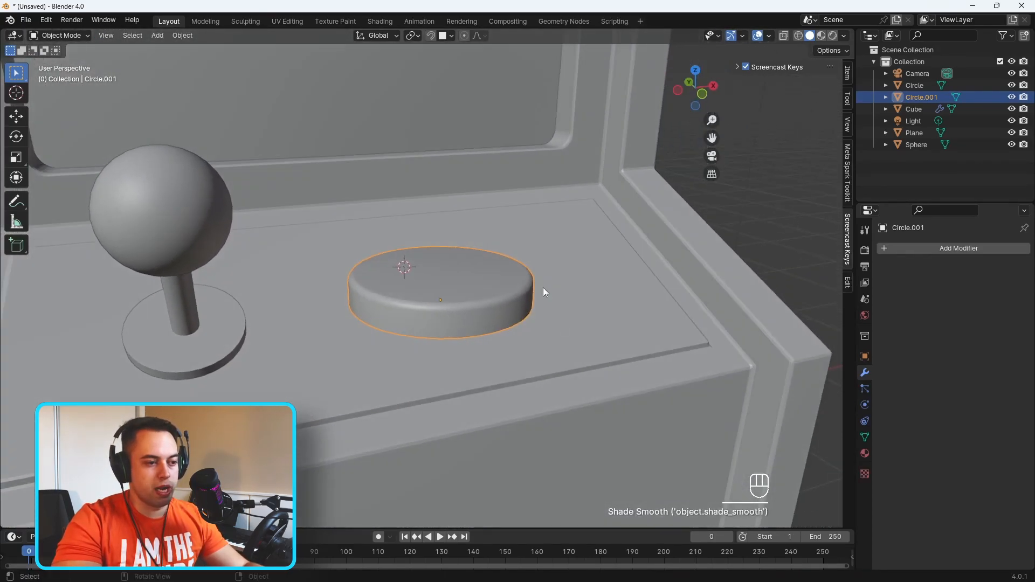
# Step: Duplicate the button disc upward along Z and scale the copy down slightly to make the button cap
pyautogui.moveTo(337, 294); pyautogui.dragTo(502, 329, button='middle')
pyautogui.hotkey('shift', 'd')
pyautogui.press('z')
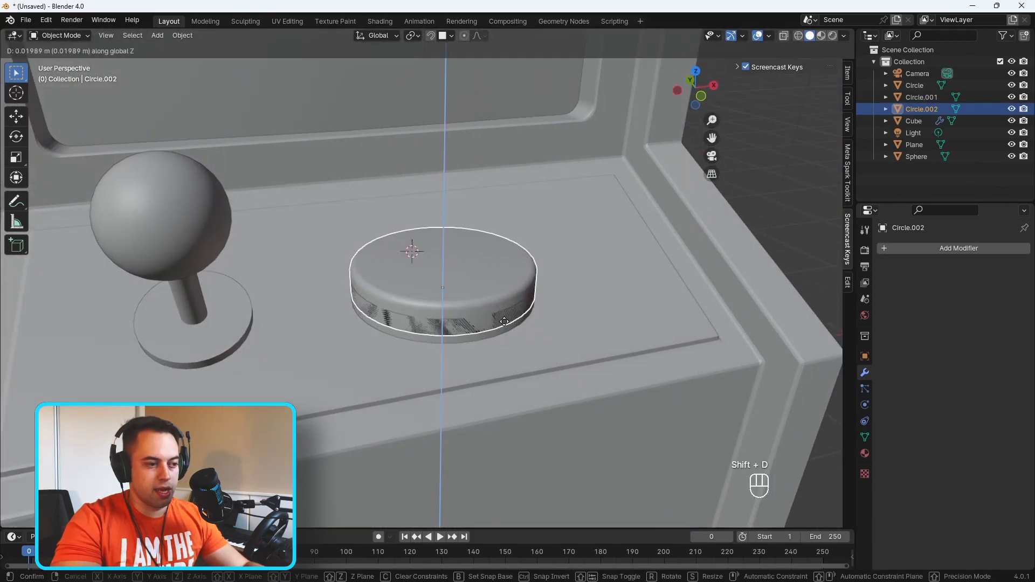
pyautogui.click(617, 282)
pyautogui.press('s')
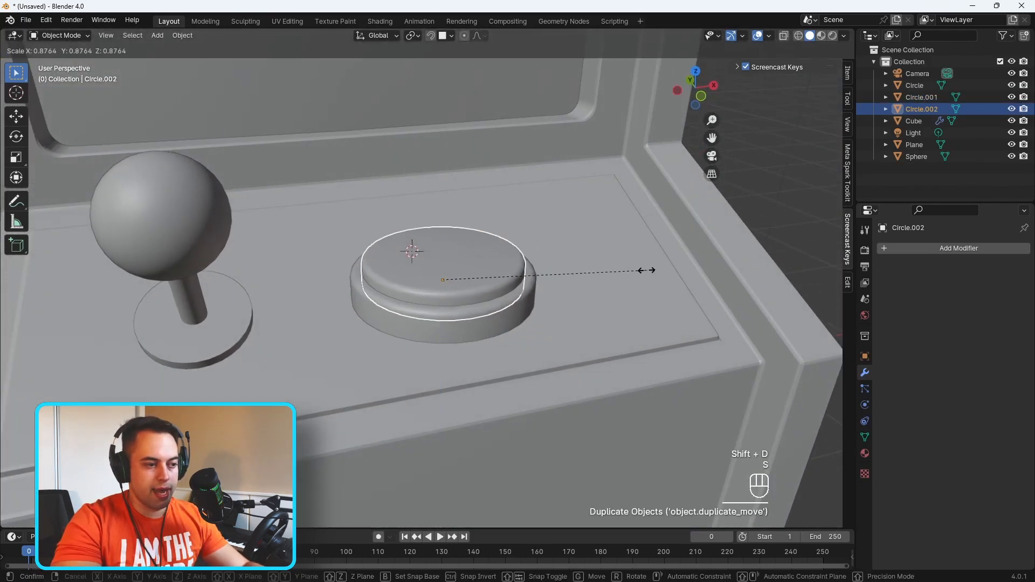
pyautogui.click(624, 270)
# Step: Adjust the smaller cap's height along Z so it sits partly inside the base disc
pyautogui.moveTo(623, 270); pyautogui.dragTo(550, 312, button='middle')
pyautogui.press('g')
pyautogui.press('z')
pyautogui.click(518, 293)
# Step: Parent the button cap to its base disc using the Object option
pyautogui.click(587, 312)
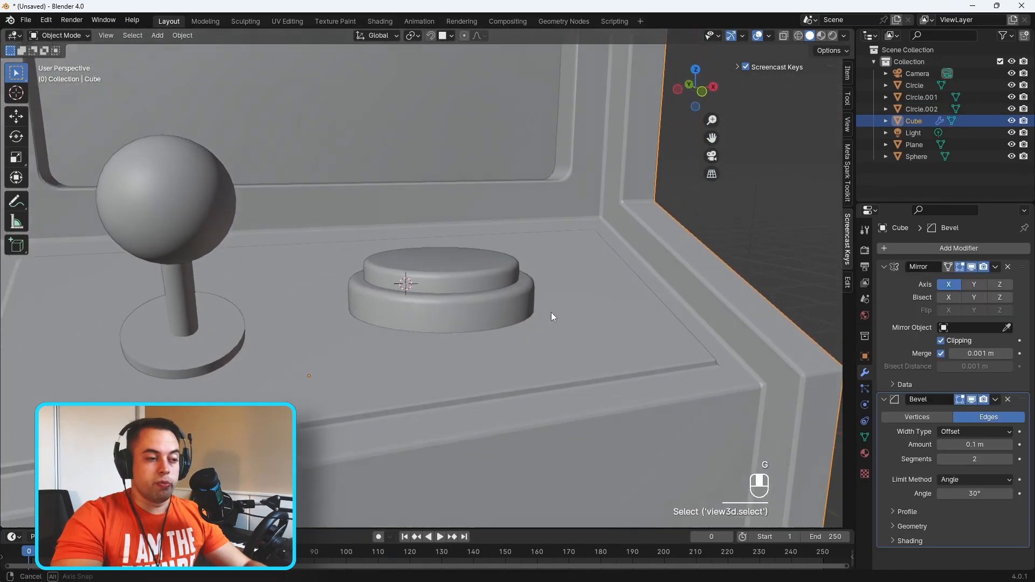
pyautogui.click(493, 290)
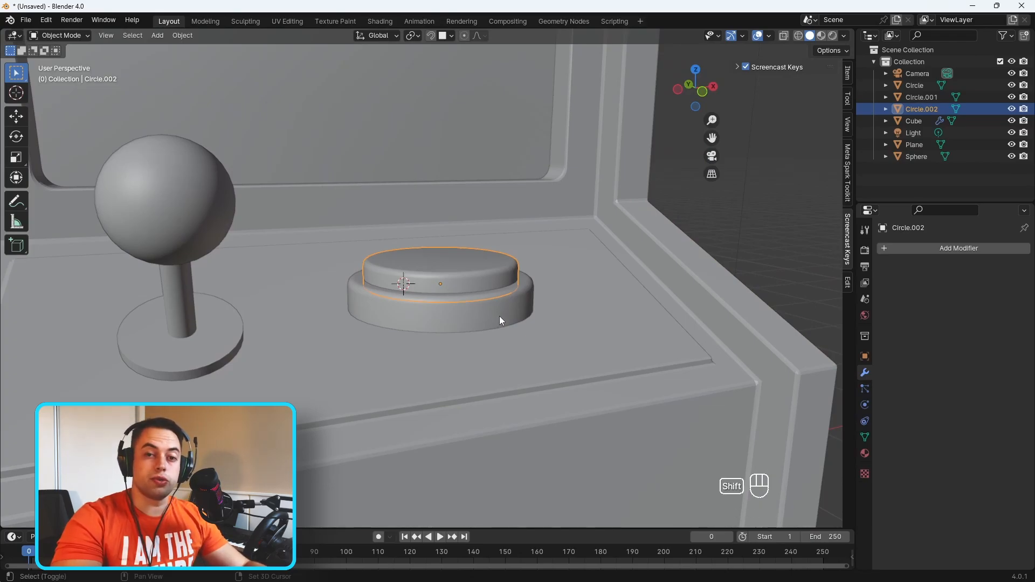
pyautogui.keyDown('shift'); pyautogui.click(499, 315); pyautogui.keyUp('shift')
pyautogui.hotkey('ctrl', 'p')
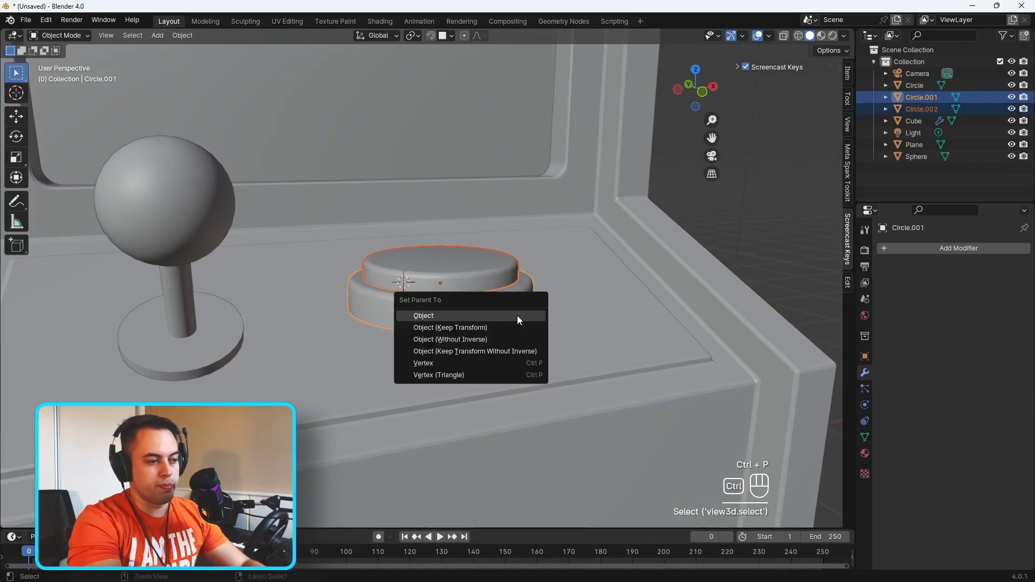
pyautogui.click(506, 316)
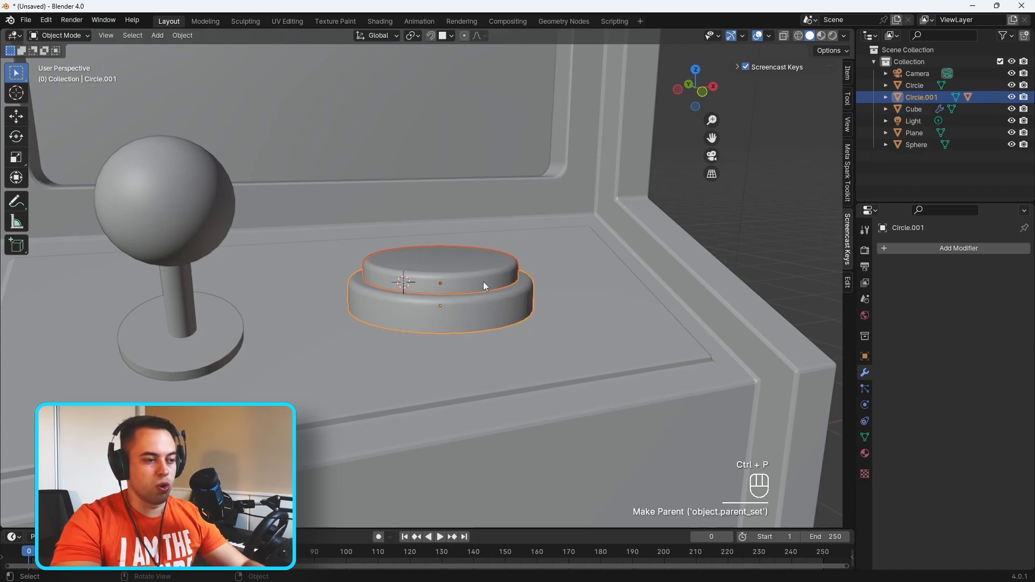
# Step: Scale the button down by its parent base disc and, with snapping enabled, move it onto the sloped control panel
pyautogui.moveTo(490, 268); pyautogui.dragTo(467, 296, button='middle')
pyautogui.click(467, 296)
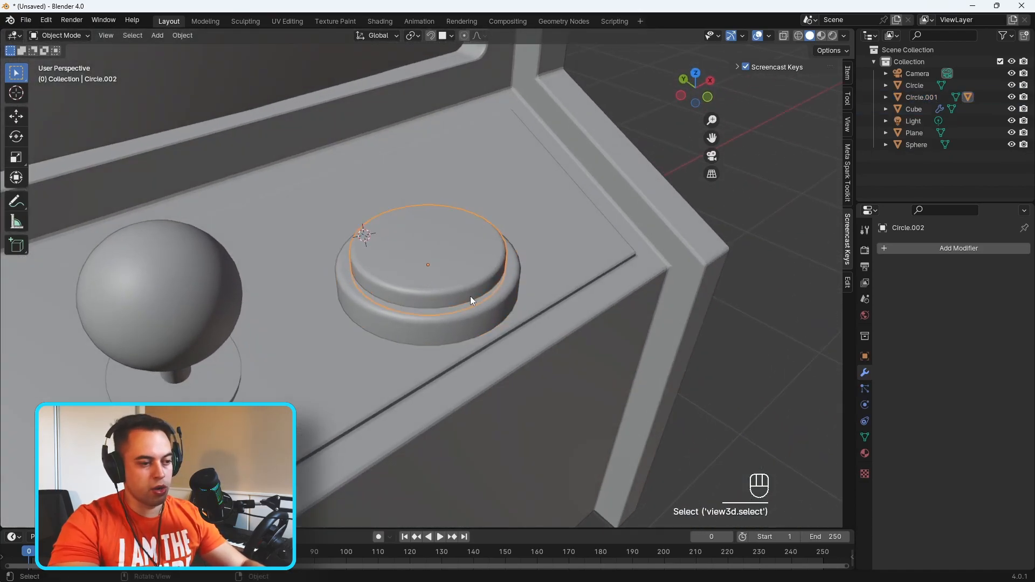
pyautogui.moveTo(547, 319); pyautogui.dragTo(528, 305, button='middle')
pyautogui.press('g')
pyautogui.press('s')
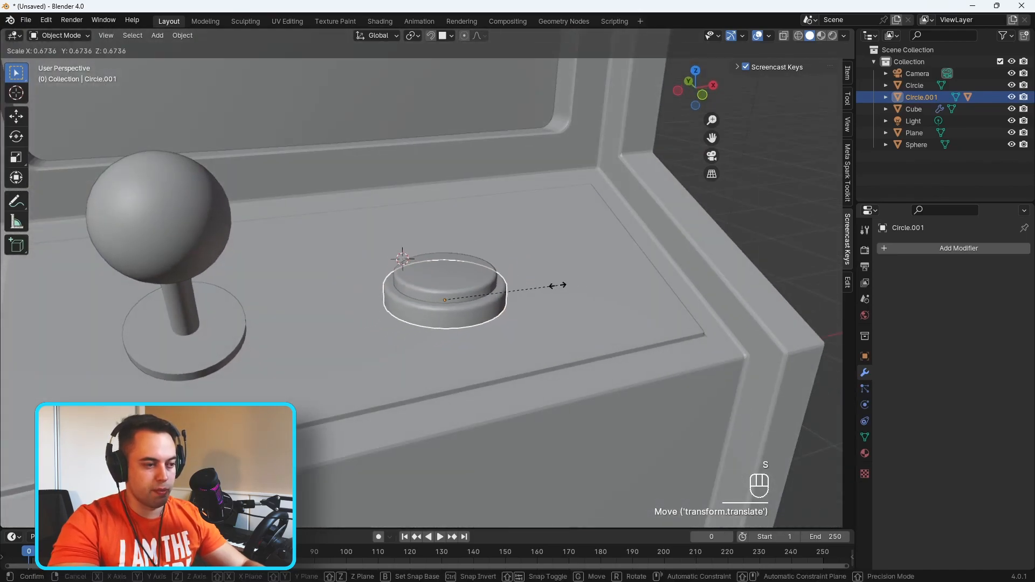
pyautogui.click(537, 290)
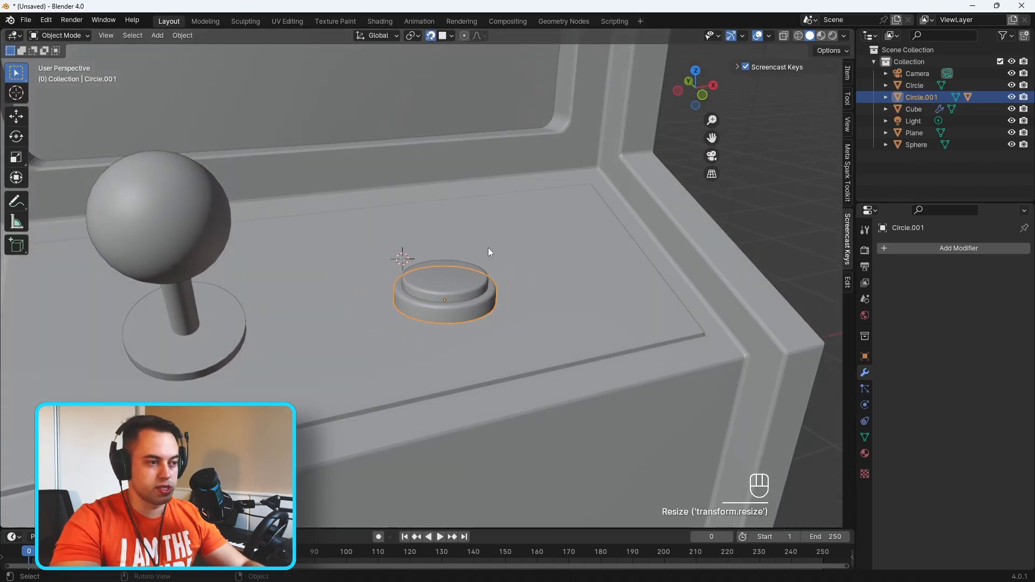
pyautogui.press('g')
pyautogui.click(459, 275)
# Step: Scale the snapped button again and reposition it on the control panel
pyautogui.moveTo(460, 275); pyautogui.dragTo(518, 254, button='middle')
pyautogui.press('s')
pyautogui.click(512, 231)
pyautogui.press('g')
pyautogui.click(505, 241)
pyautogui.scroll(-5, 509, 249)
pyautogui.moveTo(517, 261); pyautogui.dragTo(363, 278, button='middle')
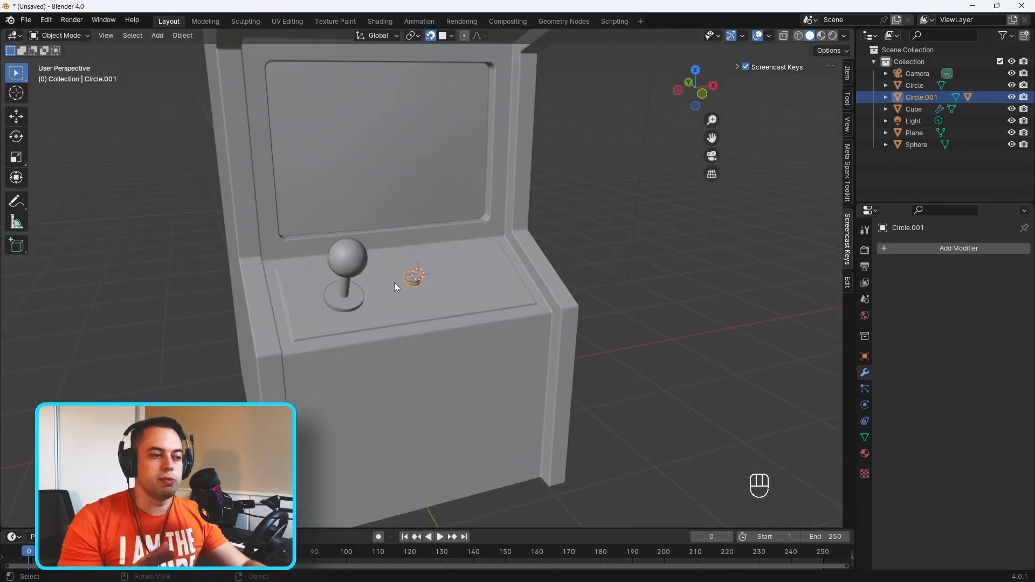
# Step: Refine the button's size against the whole cabinet and shift it on the panel near the joystick
pyautogui.scroll(3, 393, 282)
pyautogui.press('s')
pyautogui.moveTo(555, 170); pyautogui.dragTo(394, 263, button='middle')
pyautogui.click(508, 227)
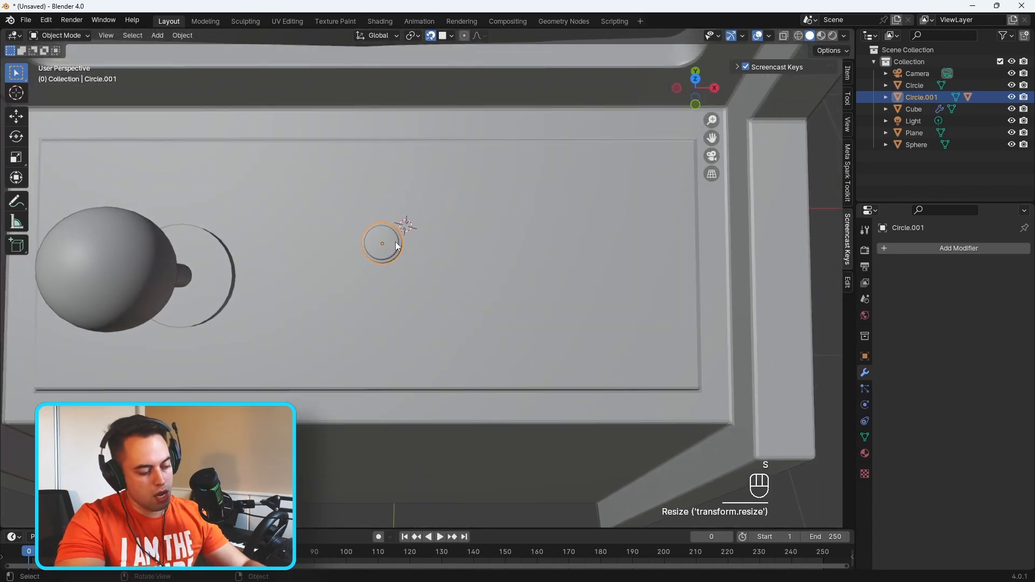
pyautogui.press('g')
pyautogui.click(399, 291)
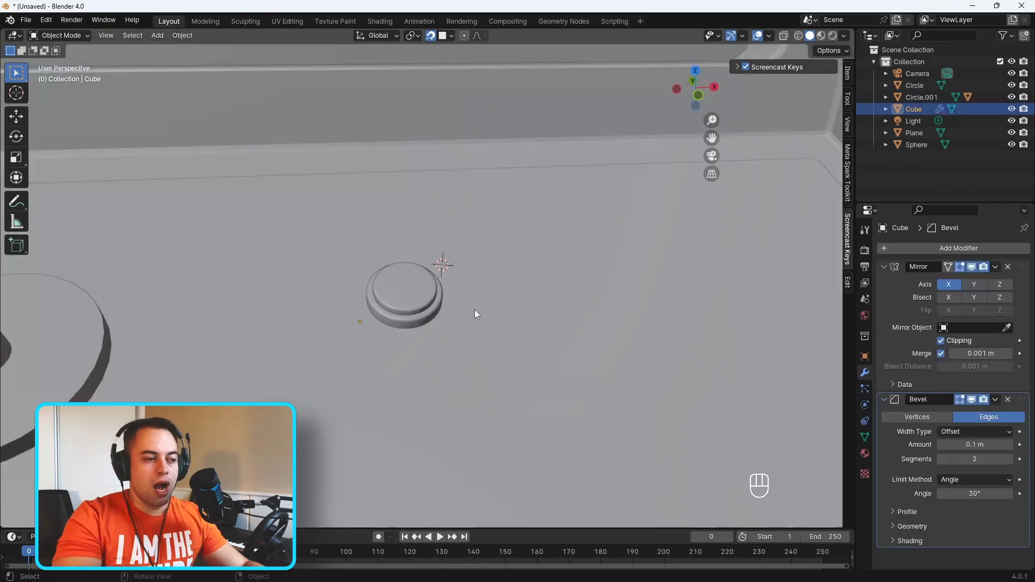
# Step: Join the button's base disc and cap into one object
pyautogui.moveTo(474, 310); pyautogui.dragTo(443, 263, button='middle')
pyautogui.click(446, 273)
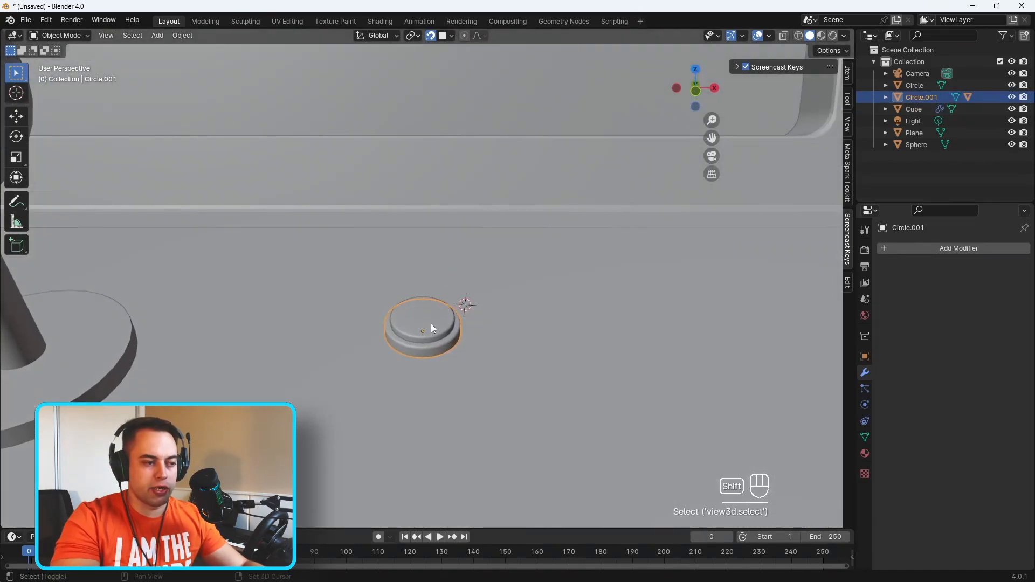
pyautogui.keyDown('shift'); pyautogui.click(431, 324); pyautogui.keyUp('shift')
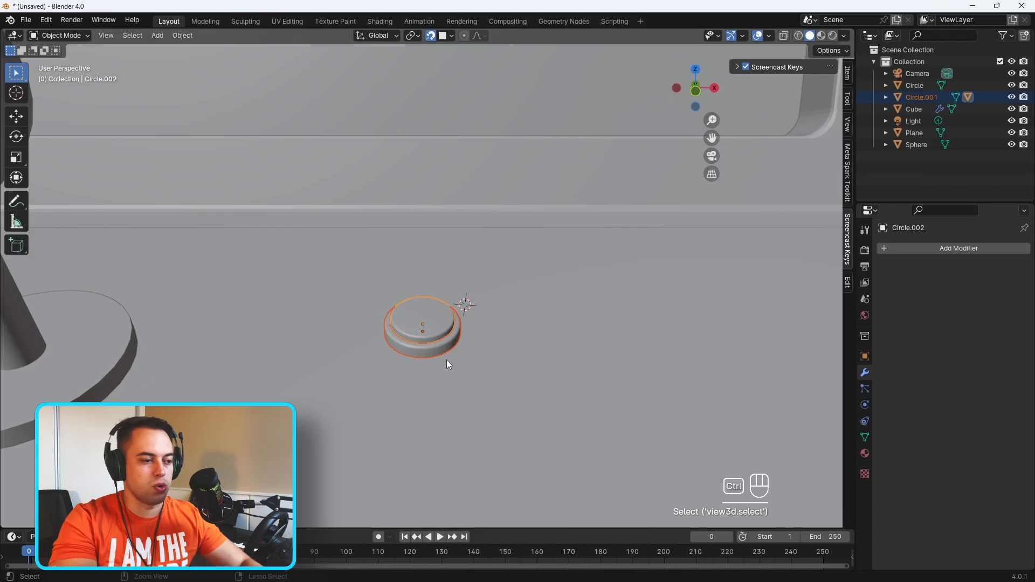
pyautogui.hotkey('ctrl', 'j')
pyautogui.moveTo(436, 367); pyautogui.dragTo(426, 351, button='middle')
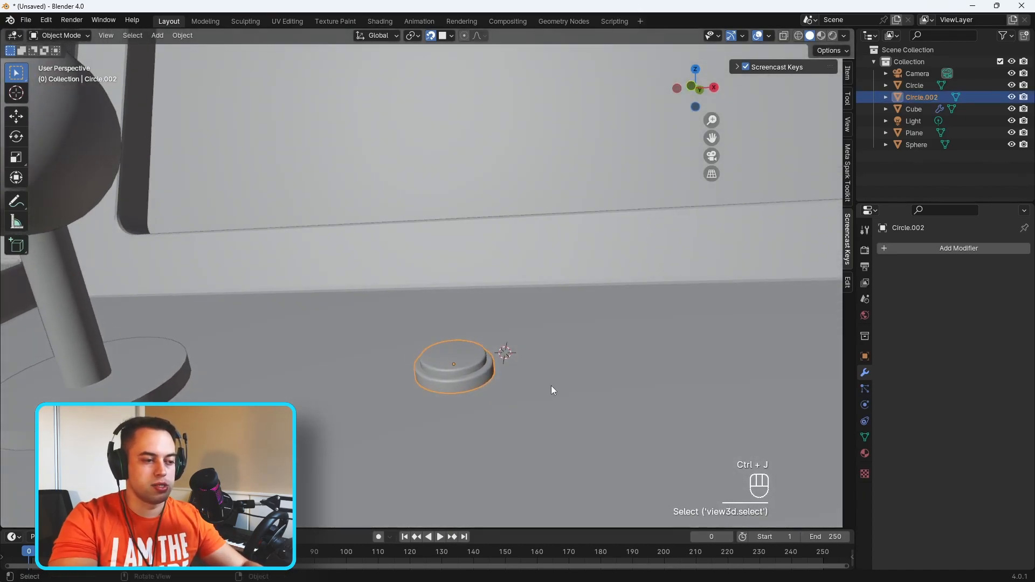
# Step: Try placing a linked duplicate of the button beside the original and view the panel from the top
pyautogui.moveTo(470, 377); pyautogui.dragTo(461, 332, button='middle')
pyautogui.hotkey('alt', 'd')
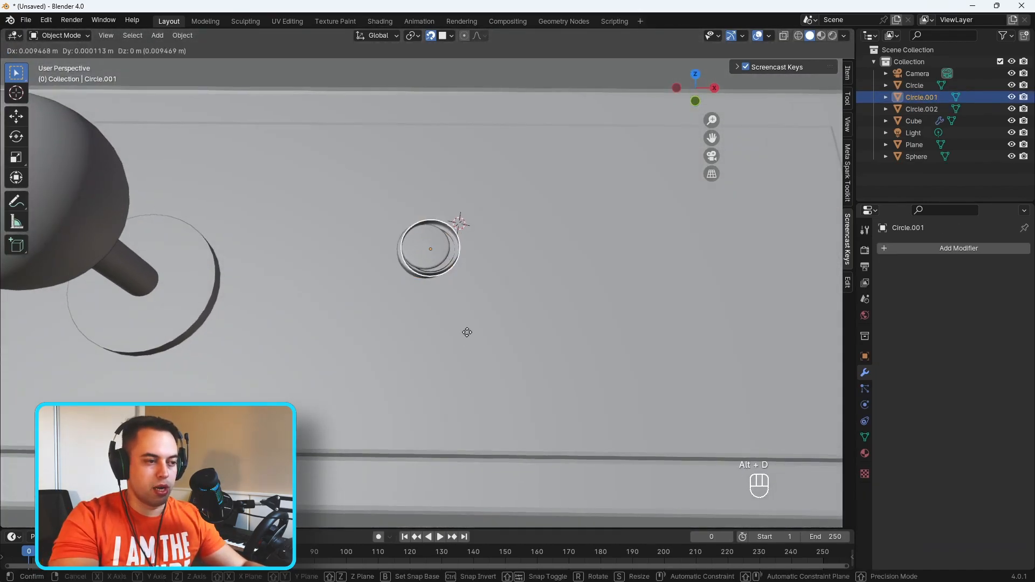
pyautogui.click(548, 326)
pyautogui.press('KP_7')
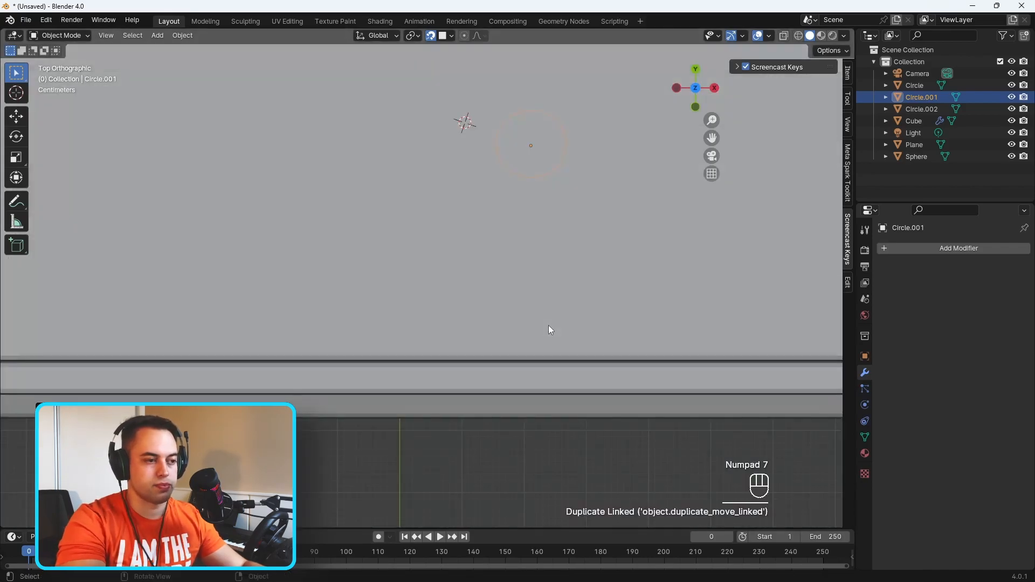
pyautogui.keyDown('shift'); pyautogui.moveTo(539, 347); pyautogui.dragTo(521, 229, button='middle'); pyautogui.keyUp('shift')
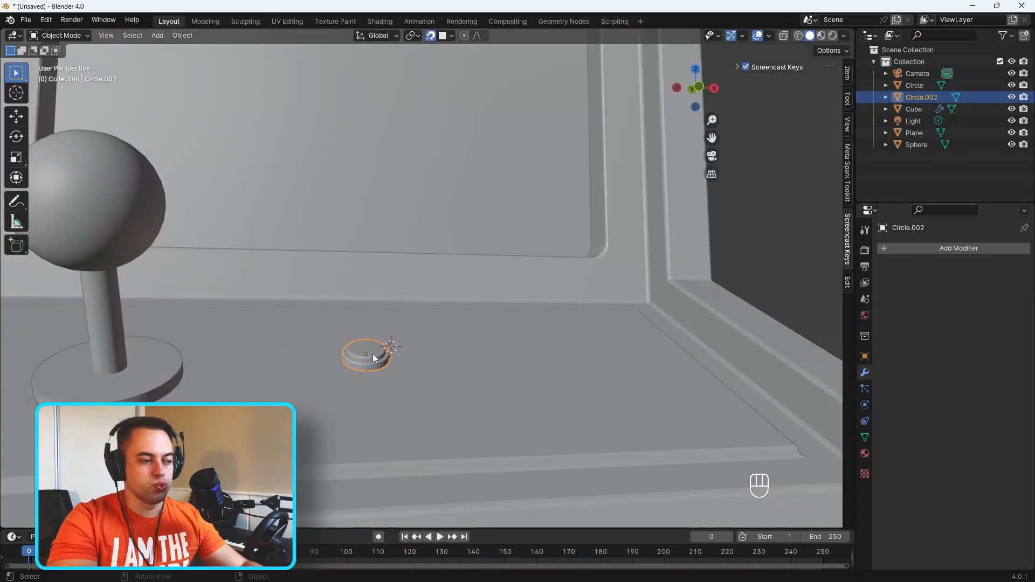
pyautogui.scroll(8, 373, 354)
pyautogui.press('g')
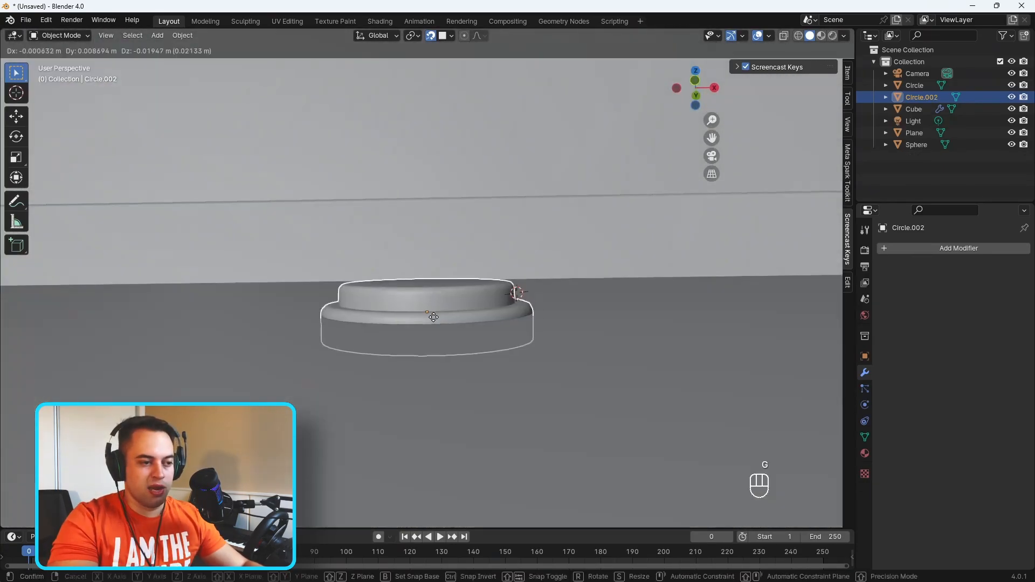
pyautogui.rightClick(433, 313)
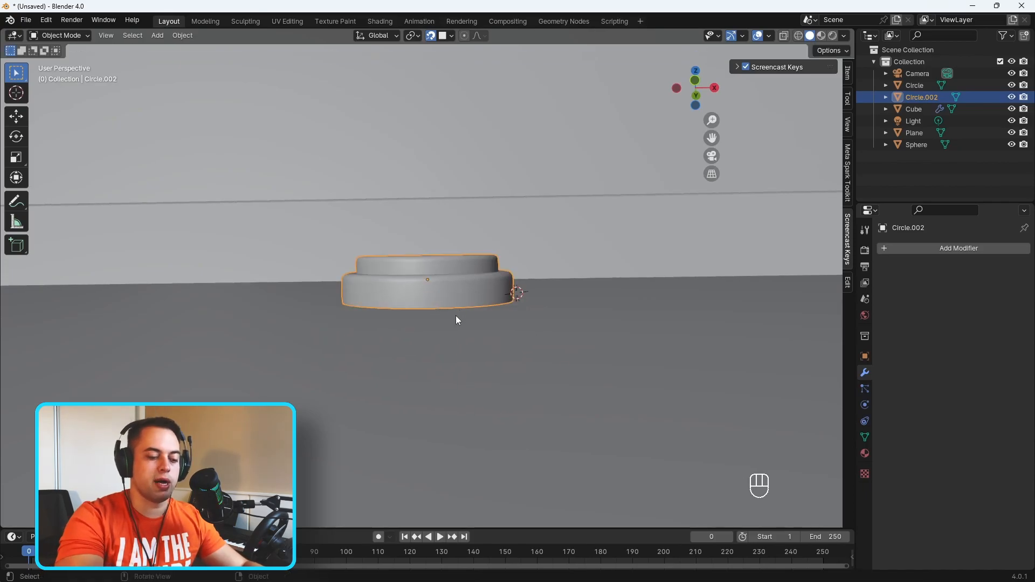
# Step: Isolate the button and close its open underside by extruding the bottom edge loop inward and merging it at the center
pyautogui.press('KP_Divide')
pyautogui.moveTo(456, 320); pyautogui.dragTo(476, 277, button='middle')
pyautogui.press('Tab')
pyautogui.press('2')
pyautogui.keyDown('alt'); pyautogui.click(530, 159); pyautogui.keyUp('alt')
pyautogui.scroll(-2, 518, 350)
pyautogui.press('e')
pyautogui.press('s')
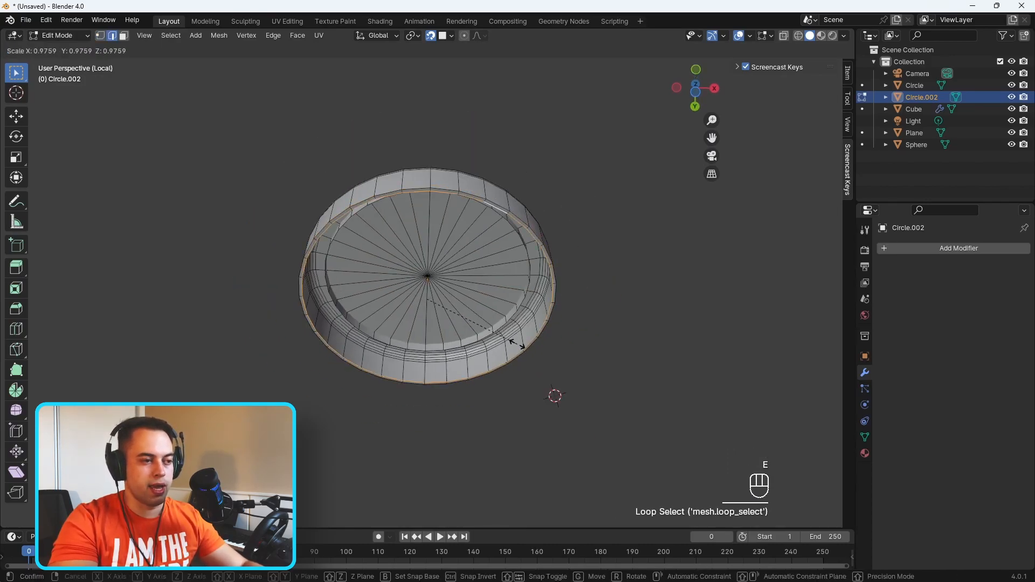
pyautogui.click(445, 326)
pyautogui.press('m')
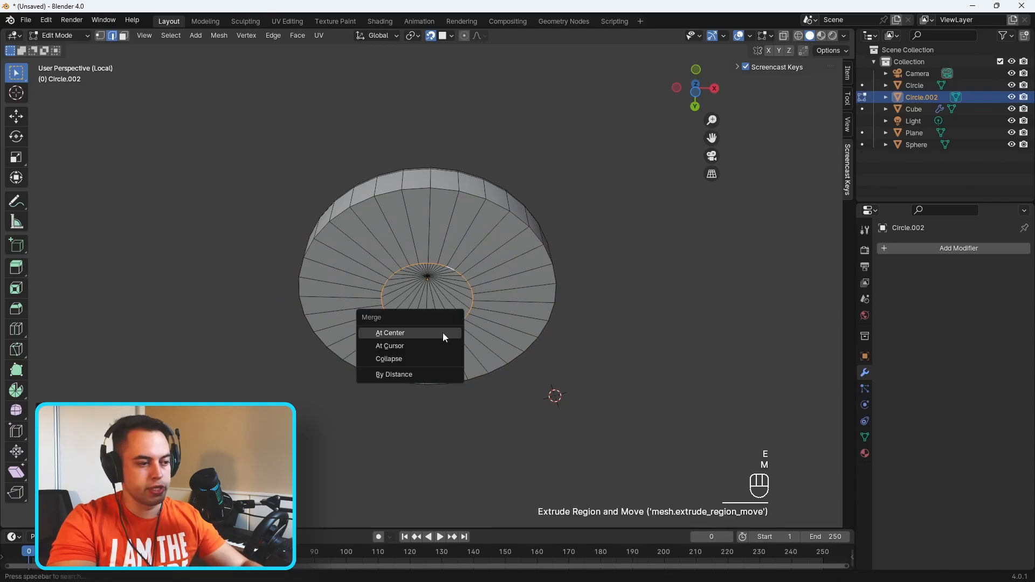
pyautogui.click(442, 332)
# Step: Select the center vertex of the button's underside and snap the 3D cursor to it
pyautogui.moveTo(439, 337); pyautogui.dragTo(455, 243, button='middle')
pyautogui.press('Tab')
pyautogui.press('1')
pyautogui.click(423, 294)
pyautogui.moveTo(513, 295); pyautogui.dragTo(483, 357, button='middle')
pyautogui.hotkey('shift', 's')
pyautogui.click(464, 409)
# Step: Set the button's origin to the 3D cursor and bring the rest of the cabinet back into view
pyautogui.press('Tab')
pyautogui.press('Tab')
pyautogui.press('Tab')
pyautogui.rightClick(447, 260)
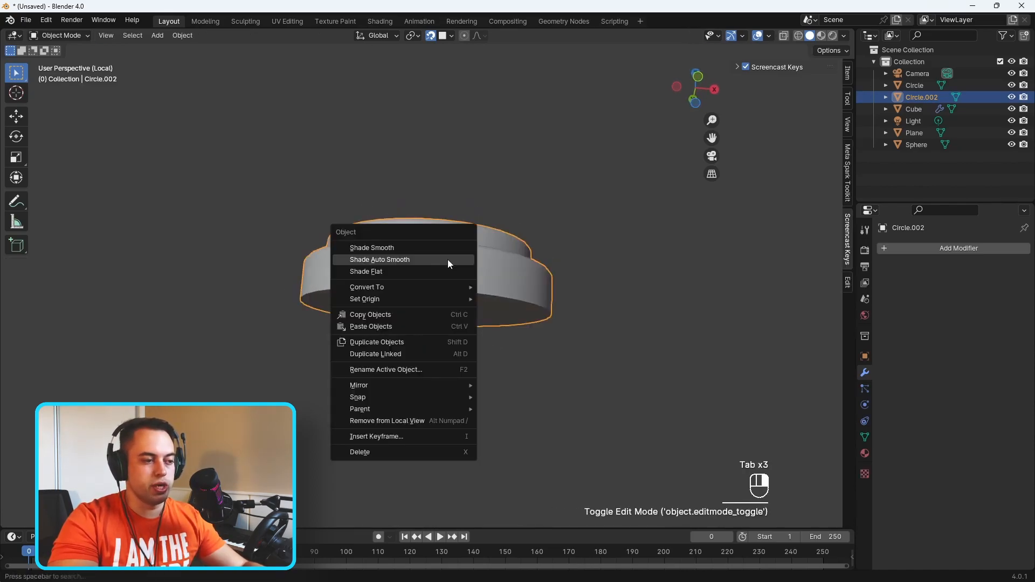
pyautogui.moveTo(450, 298)
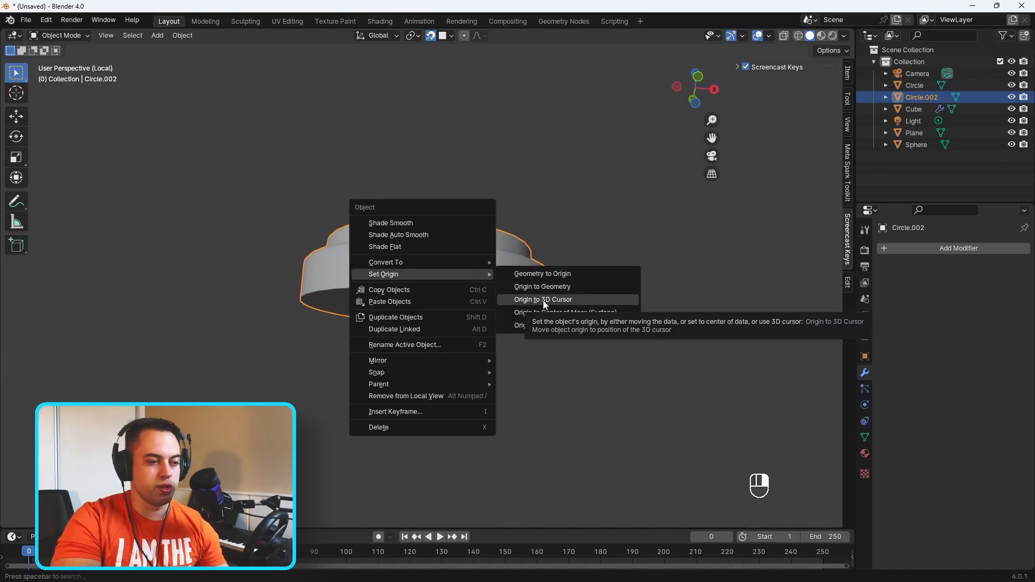
pyautogui.click(583, 300)
pyautogui.press('Tab')
pyautogui.press('Tab')
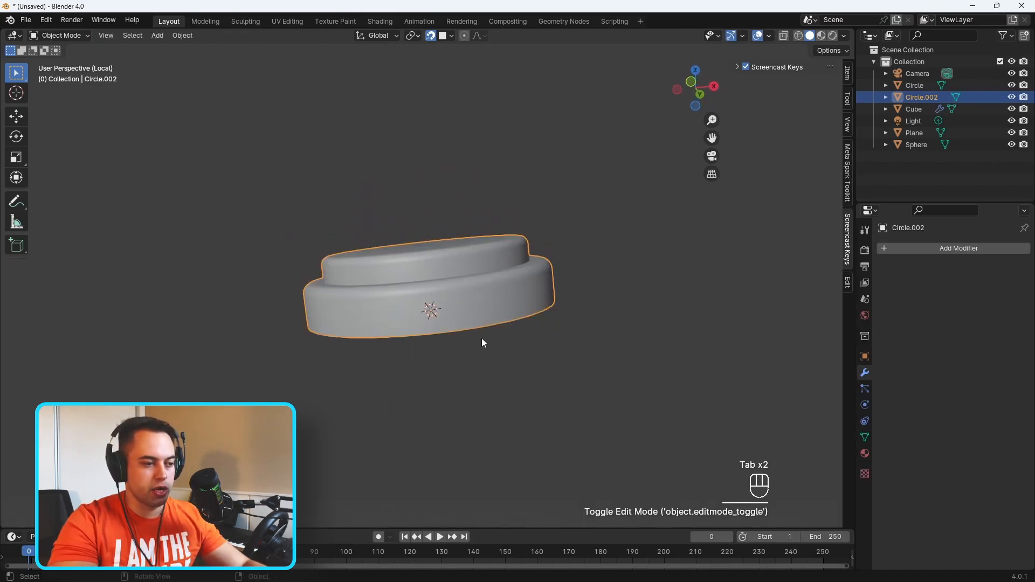
pyautogui.press('KP_Divide')
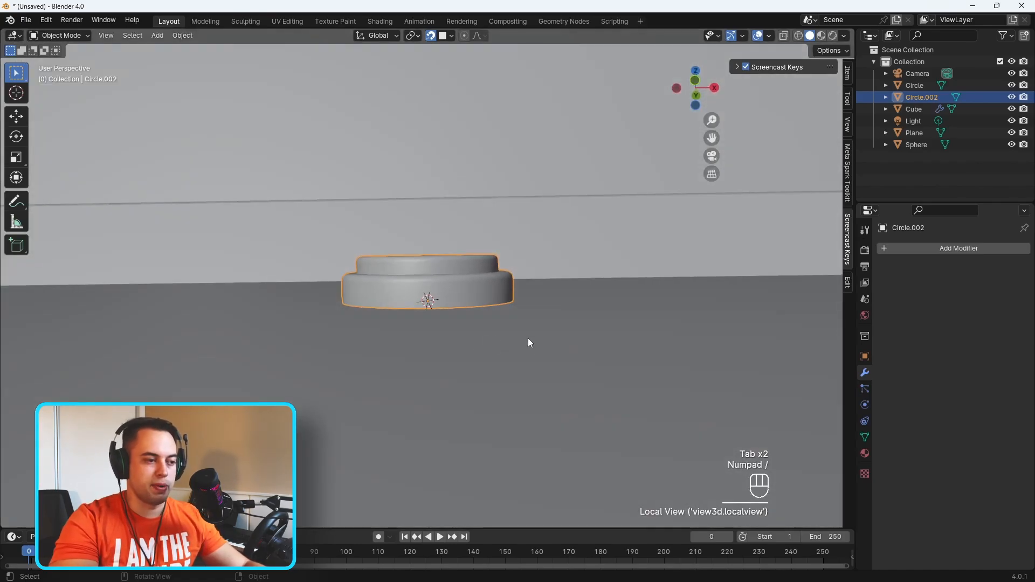
# Step: Place a linked duplicate of the button on the control panel, just to the right of the original
pyautogui.moveTo(500, 283); pyautogui.dragTo(472, 318, button='middle')
pyautogui.hotkey('alt', 'd')
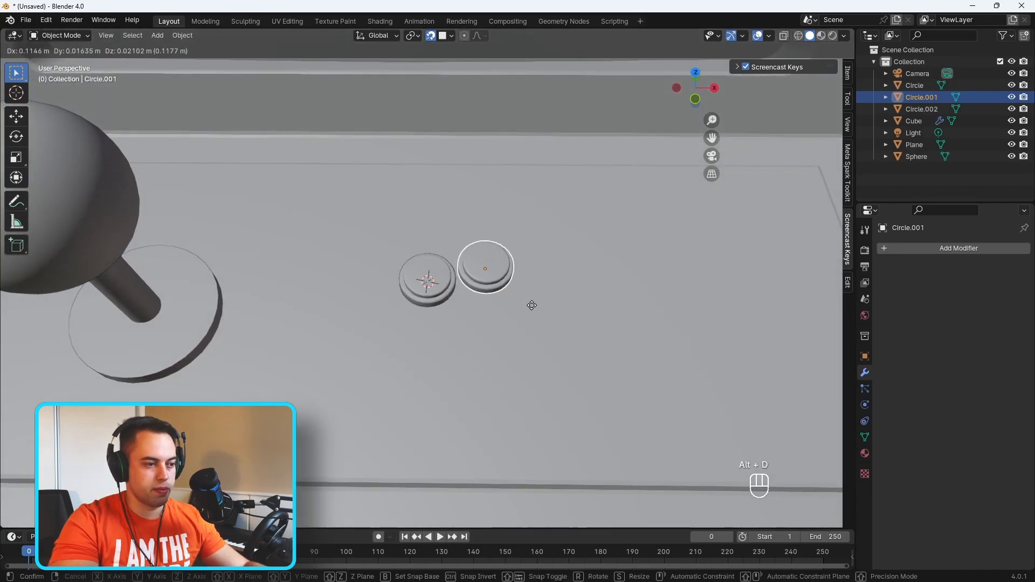
pyautogui.click(557, 306)
pyautogui.moveTo(557, 306); pyautogui.dragTo(446, 282, button='middle')
pyautogui.click(446, 282)
# Step: Make linked duplicates of both buttons and place them directly below as a second row
pyautogui.click(435, 286)
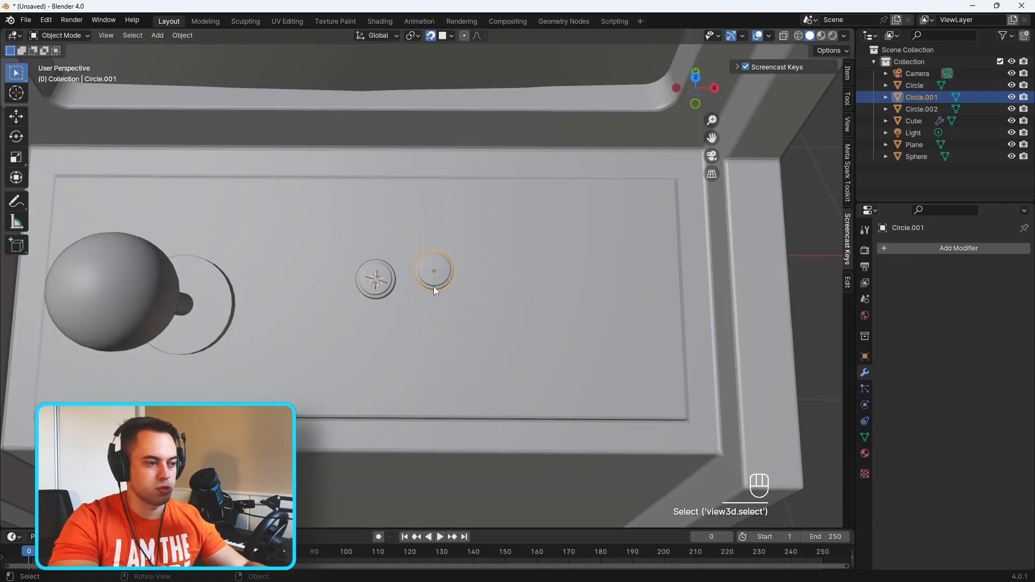
pyautogui.keyDown('shift'); pyautogui.click(382, 266); pyautogui.keyUp('shift')
pyautogui.hotkey('alt', 'd')
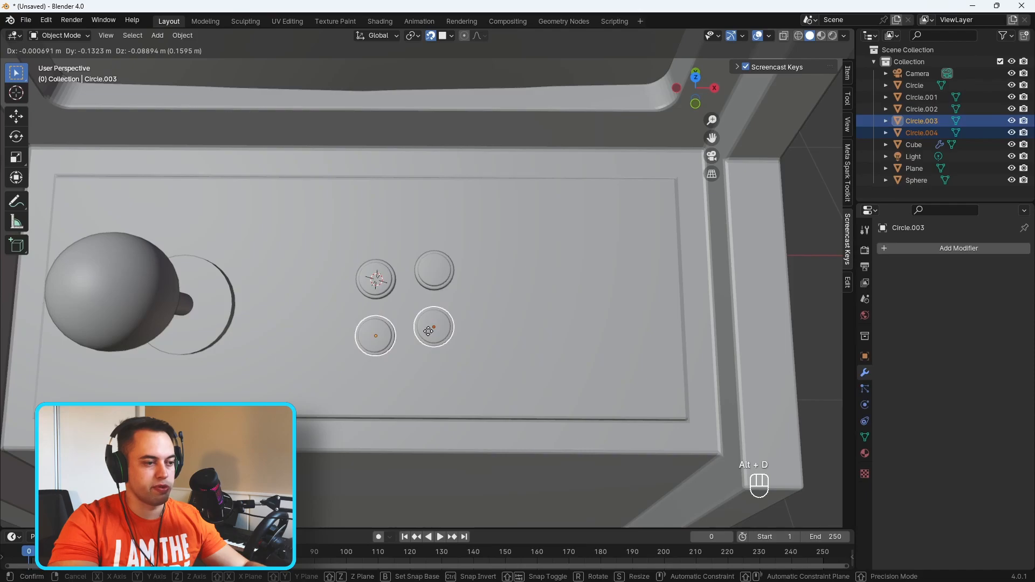
pyautogui.click(431, 324)
# Step: Duplicate the upper right button and place the copy beside it to start a third column
pyautogui.click(434, 273)
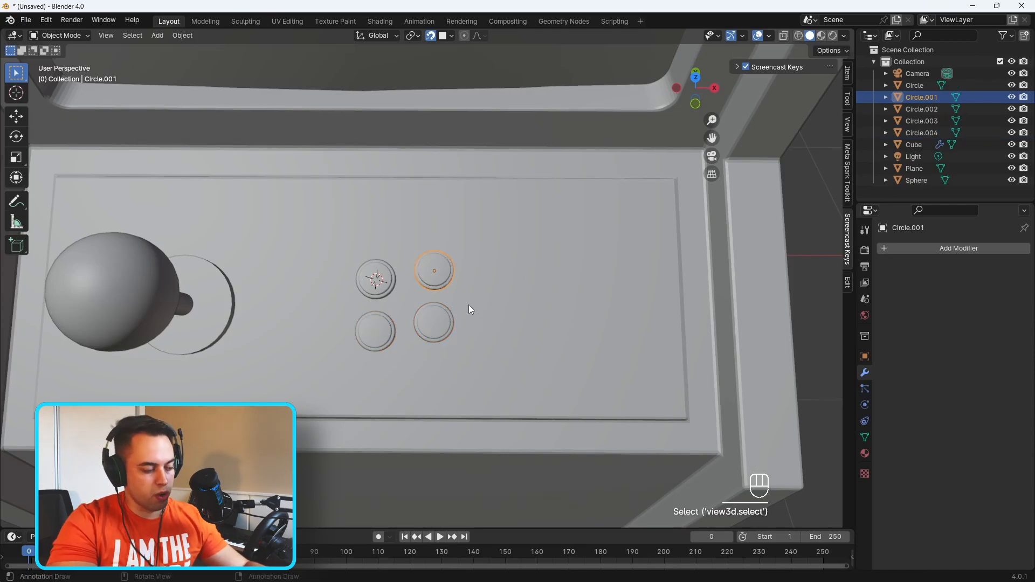
pyautogui.hotkey('shift', 'd')
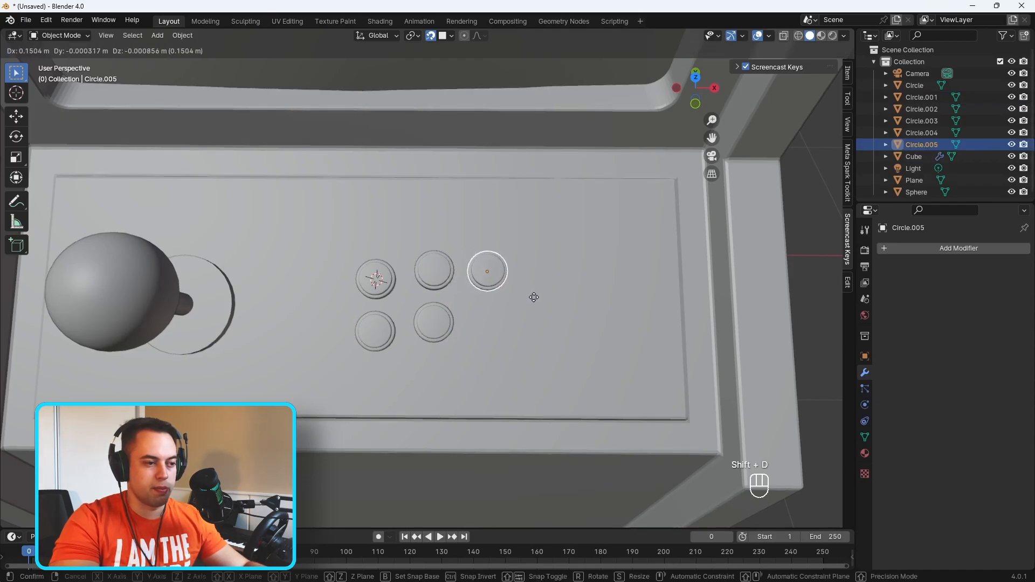
pyautogui.click(539, 293)
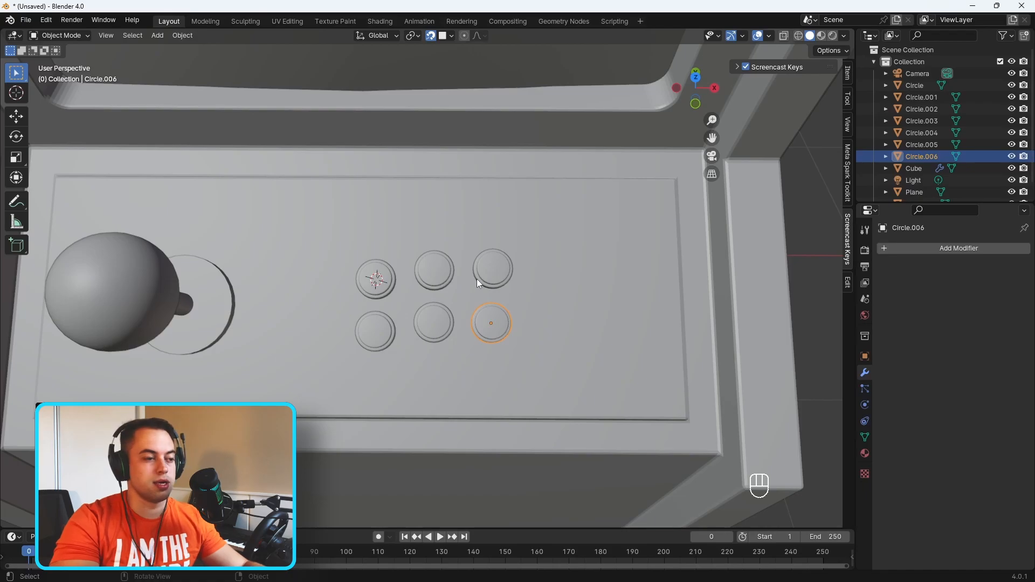
# Step: Duplicate the third column's upper button above it, with a linked duplicate alongside, to form a two-button top row
pyautogui.click(497, 274)
pyautogui.hotkey('shift', 'd')
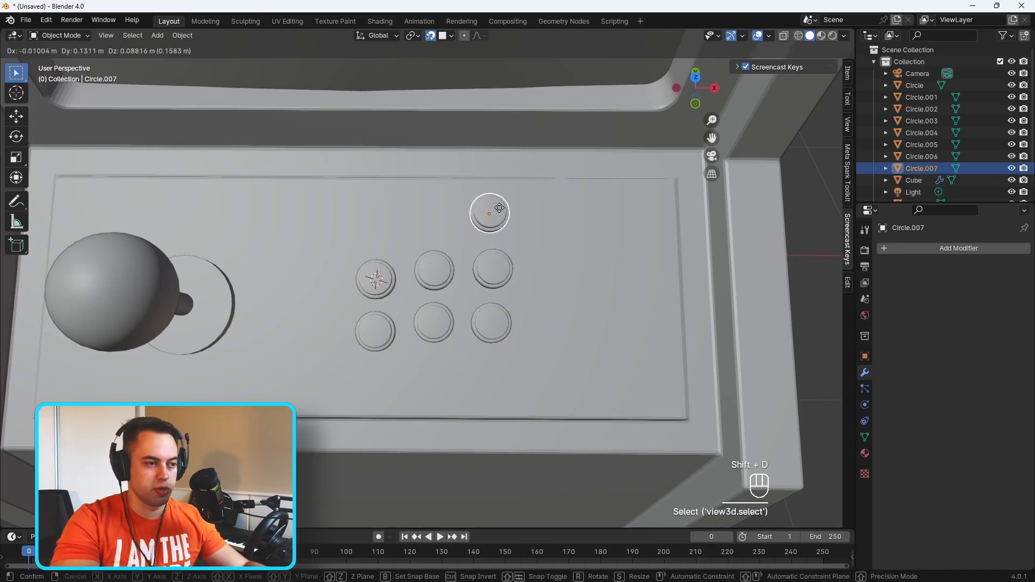
pyautogui.click(499, 207)
pyautogui.hotkey('alt', 'd')
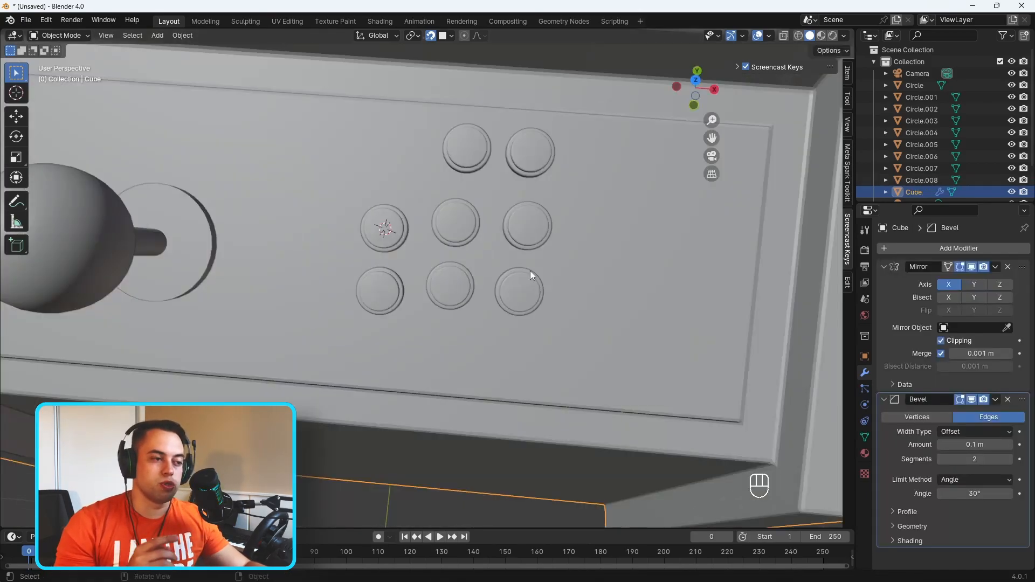
# Step: Select the whole cluster of buttons and shift it across the control panel, farther from the joystick
pyautogui.moveTo(588, 237); pyautogui.dragTo(579, 262, button='middle')
pyautogui.click(518, 272)
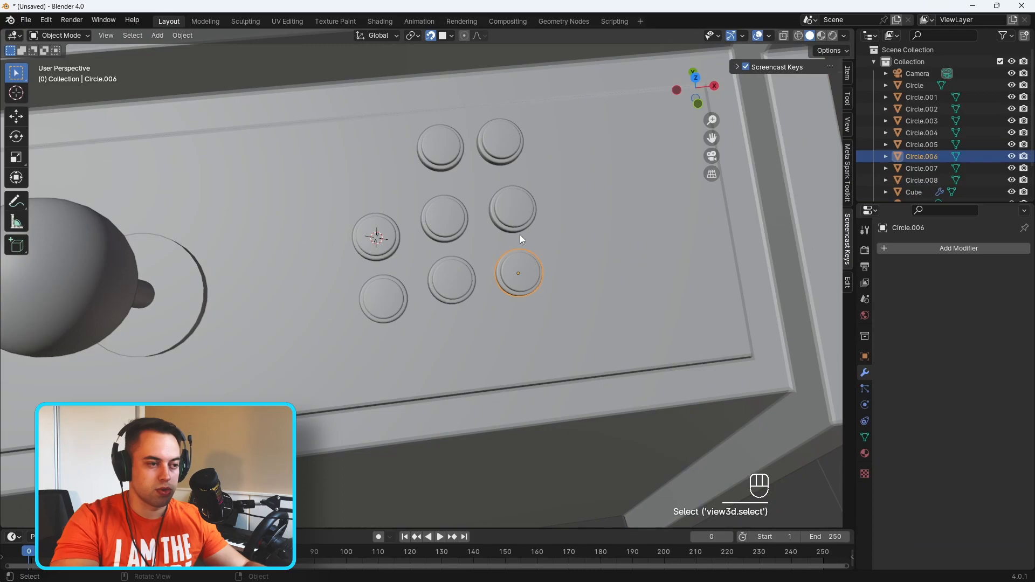
pyautogui.keyDown('shift'); pyautogui.click(512, 211); pyautogui.keyUp('shift')
pyautogui.keyDown('shift'); pyautogui.click(497, 137); pyautogui.keyUp('shift')
pyautogui.keyDown('shift'); pyautogui.click(442, 156); pyautogui.keyUp('shift')
pyautogui.keyDown('shift'); pyautogui.click(444, 218); pyautogui.keyUp('shift')
pyautogui.keyDown('shift'); pyautogui.click(376, 238); pyautogui.keyUp('shift')
pyautogui.keyDown('shift'); pyautogui.click(383, 296); pyautogui.keyUp('shift')
pyautogui.keyDown('shift'); pyautogui.click(453, 287); pyautogui.keyUp('shift')
pyautogui.moveTo(456, 290); pyautogui.dragTo(506, 286, button='middle')
pyautogui.scroll(-2, 506, 287)
pyautogui.press('g')
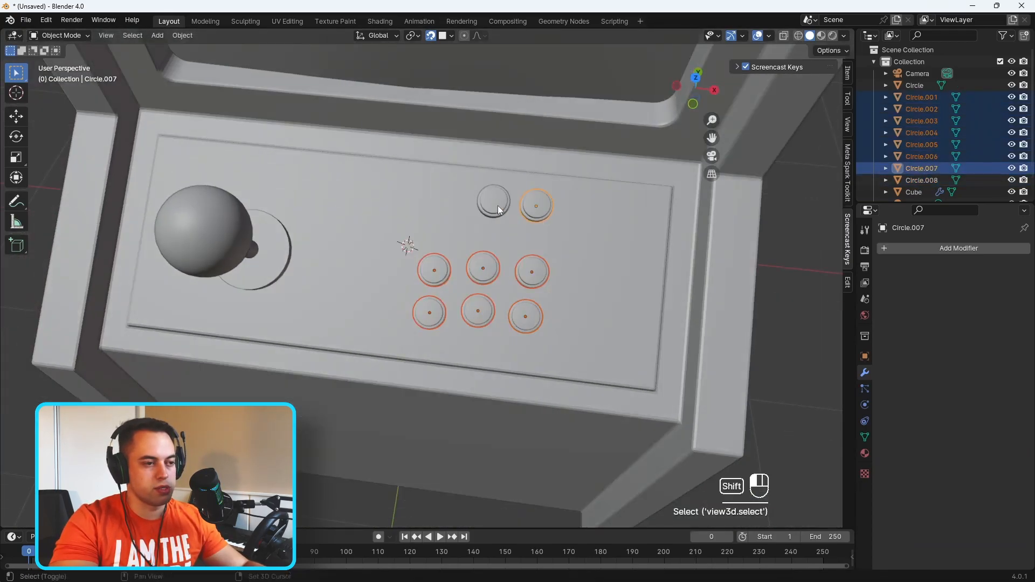
# Step: Include the remaining top-row button in the selection and scale all eight buttons up to about 1.25 times
pyautogui.keyDown('shift'); pyautogui.click(497, 205); pyautogui.keyUp('shift')
pyautogui.press('s')
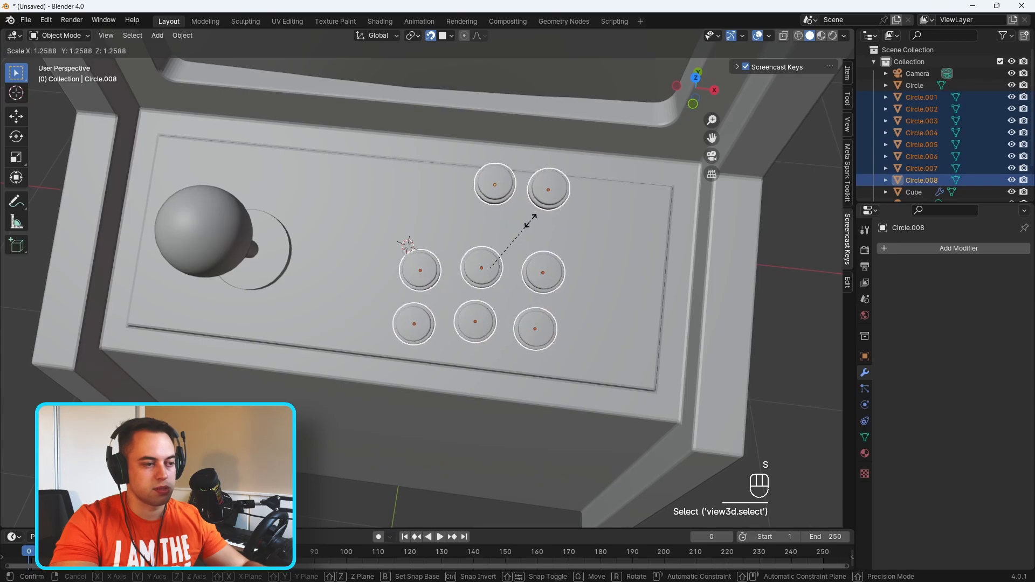
pyautogui.click(529, 221)
# Step: Move the two top-row buttons down and inward, closer to the rows below
pyautogui.click(537, 281)
pyautogui.click(539, 205)
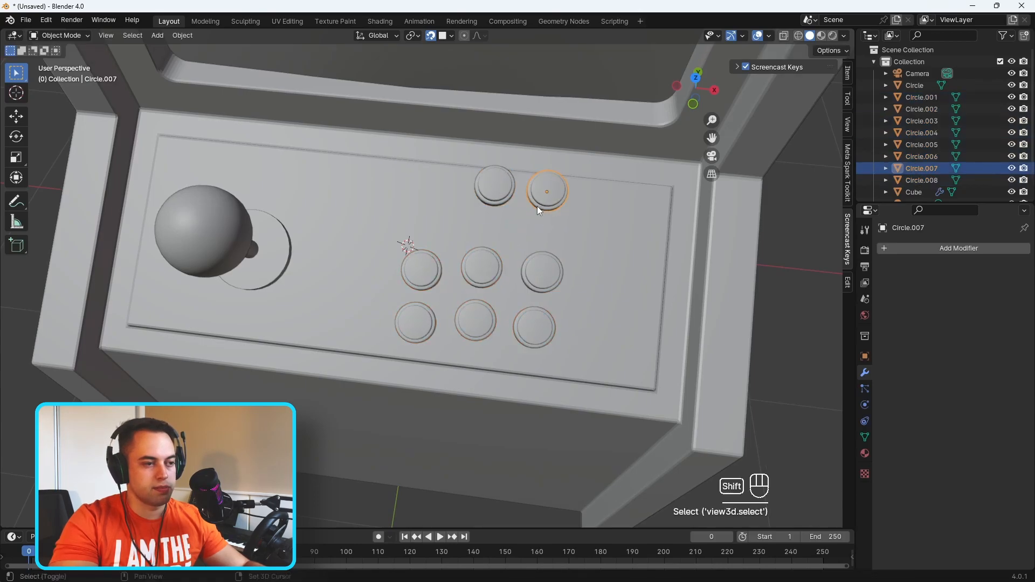
pyautogui.keyDown('shift'); pyautogui.click(494, 188); pyautogui.keyUp('shift')
pyautogui.press('g')
# Step: Select the three middle-row buttons and nudge them slightly up toward the top row
pyautogui.click(554, 273)
pyautogui.keyDown('shift'); pyautogui.click(481, 267); pyautogui.keyUp('shift')
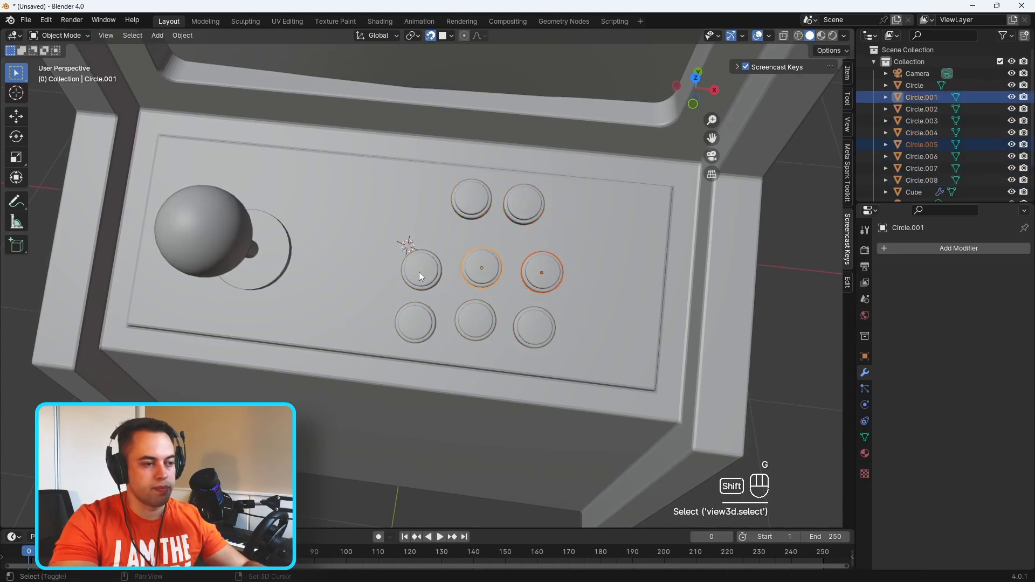
pyautogui.keyDown('shift'); pyautogui.click(429, 270); pyautogui.keyUp('shift')
pyautogui.press('g')
pyautogui.press('g')
pyautogui.click(490, 266)
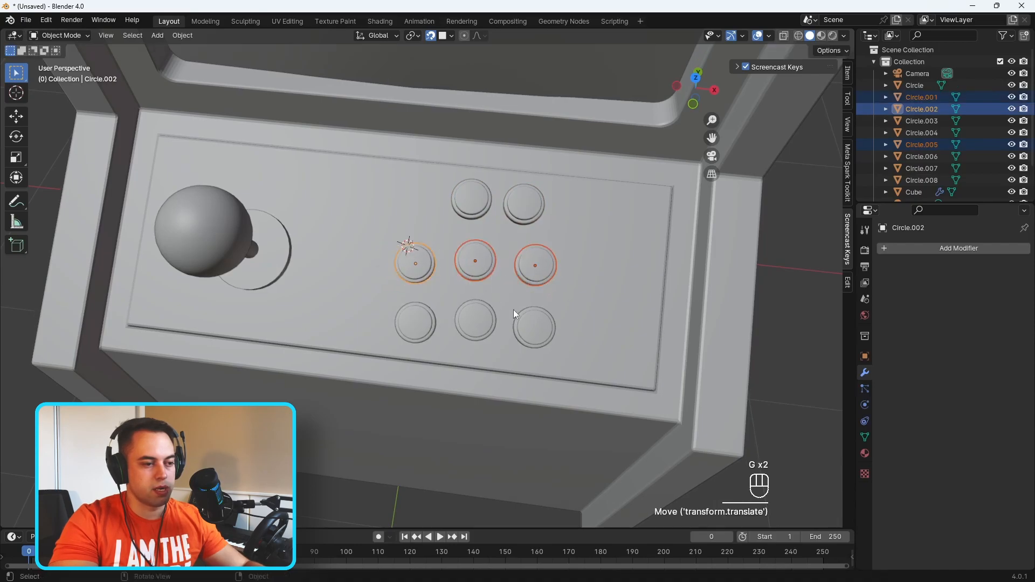
# Step: Select the three bottom-row buttons and adjust their position beneath the middle row
pyautogui.click(529, 325)
pyautogui.keyDown('shift'); pyautogui.click(470, 319); pyautogui.keyUp('shift')
pyautogui.keyDown('shift'); pyautogui.click(410, 320); pyautogui.keyUp('shift')
pyautogui.press('g')
pyautogui.click(411, 319)
pyautogui.moveTo(474, 322); pyautogui.dragTo(550, 329, button='middle')
pyautogui.press('g')
pyautogui.click(489, 307)
# Step: Add a cube on the cabinet's lower front panel, scale it down and flatten it along Y into a slab
pyautogui.hotkey('alt', 'a')
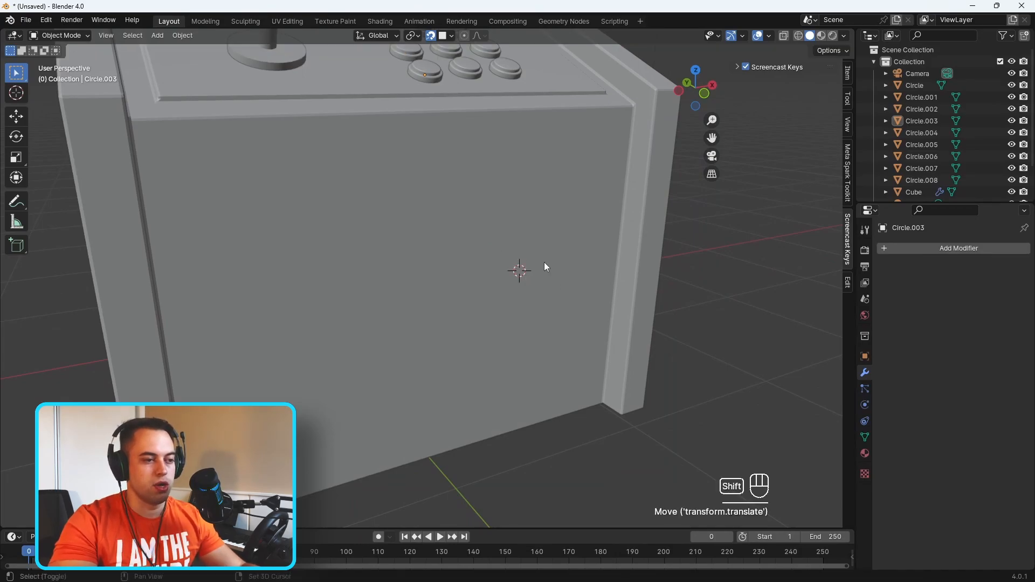
pyautogui.moveTo(529, 290); pyautogui.dragTo(576, 279, button='middle')
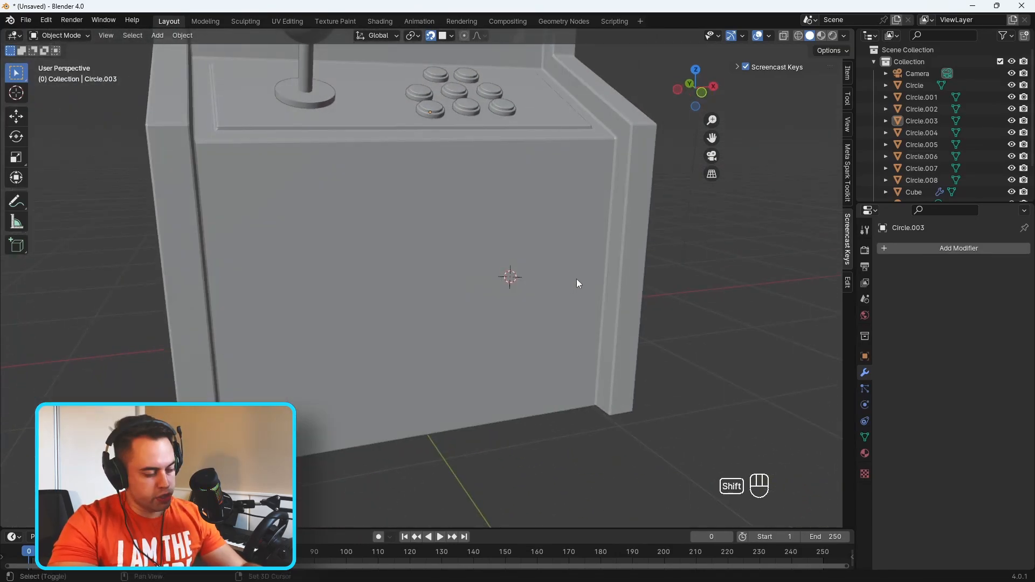
pyautogui.hotkey('shift', 'a')
pyautogui.moveTo(575, 279)
pyautogui.click(628, 291)
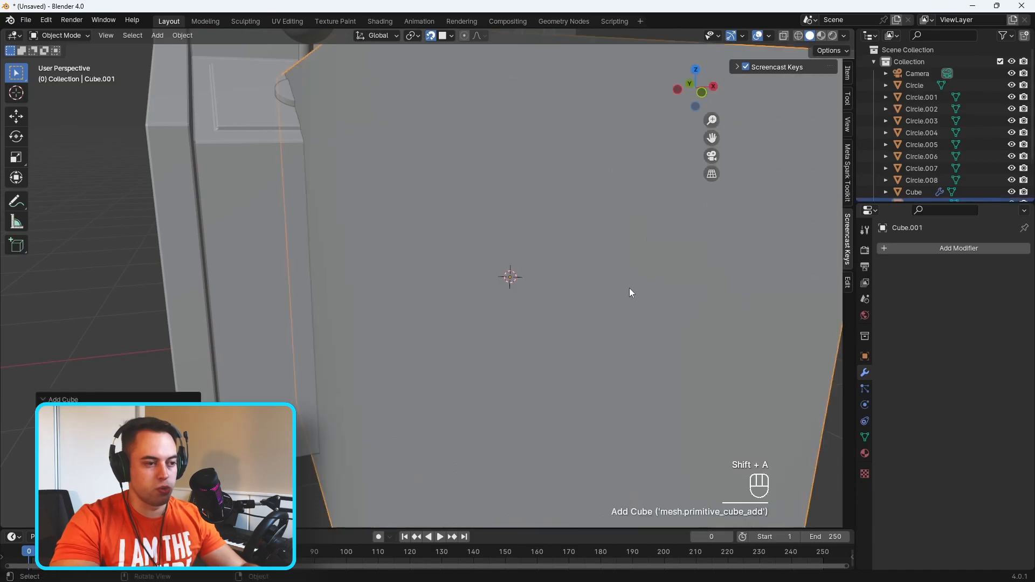
pyautogui.press('s')
pyautogui.scroll(-5, 734, 316)
pyautogui.press('y')
pyautogui.click(573, 295)
# Step: Add a Bevel modifier to the slab with a 0.05 m amount and 3 segments, and open its mesh for editing
pyautogui.moveTo(573, 296); pyautogui.dragTo(600, 287, button='middle')
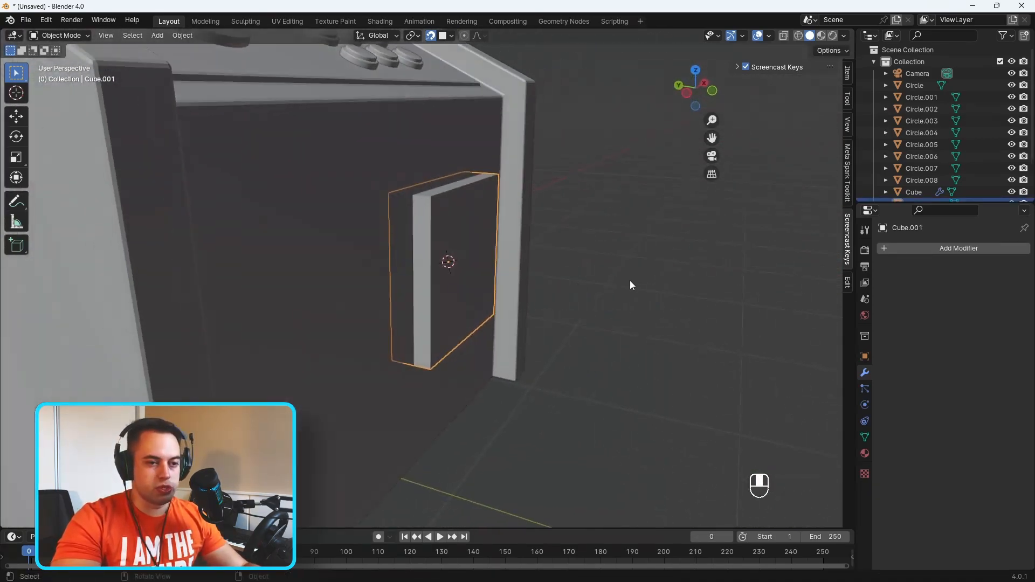
pyautogui.click(923, 245)
pyautogui.moveTo(901, 247)
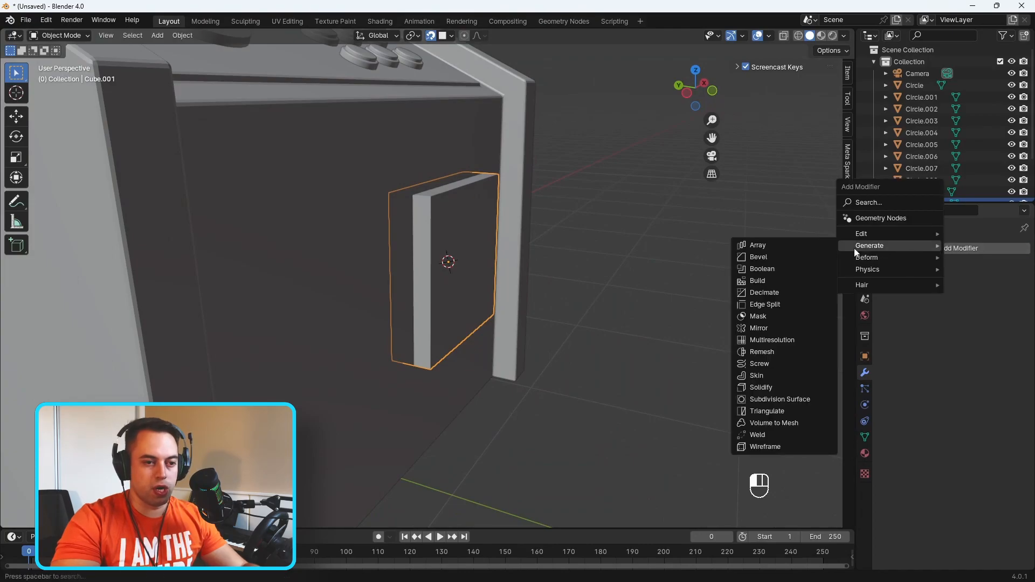
pyautogui.click(764, 258)
pyautogui.moveTo(765, 268); pyautogui.dragTo(474, 270, button='middle')
pyautogui.moveTo(974, 312); pyautogui.dragTo(935, 311)
pyautogui.click(1016, 329)
pyautogui.click(1010, 327)
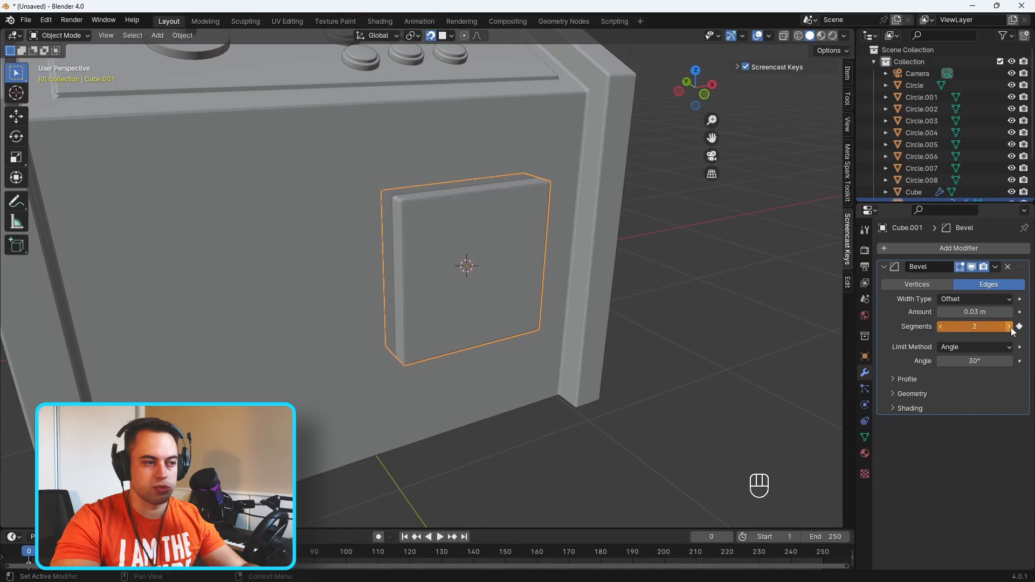
pyautogui.click(1019, 327)
pyautogui.click(1010, 327)
pyautogui.rightClick(452, 199)
pyautogui.click(451, 192)
pyautogui.moveTo(554, 268); pyautogui.dragTo(479, 242, button='middle')
pyautogui.press('Tab')
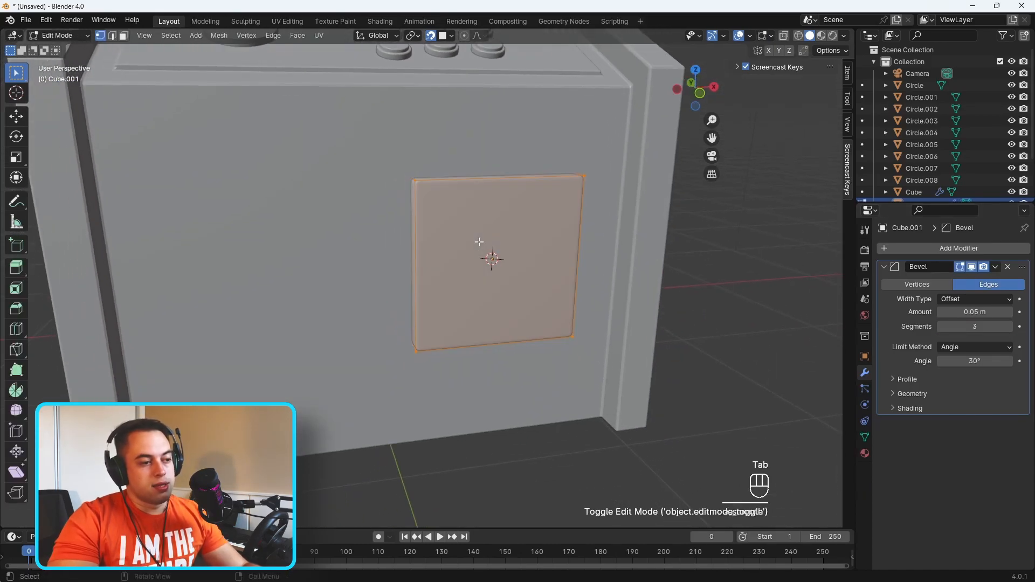
# Step: Try to add two vertical loop cuts to the left part of the slab, and undo them
pyautogui.hotkey('ctrl', 'r')
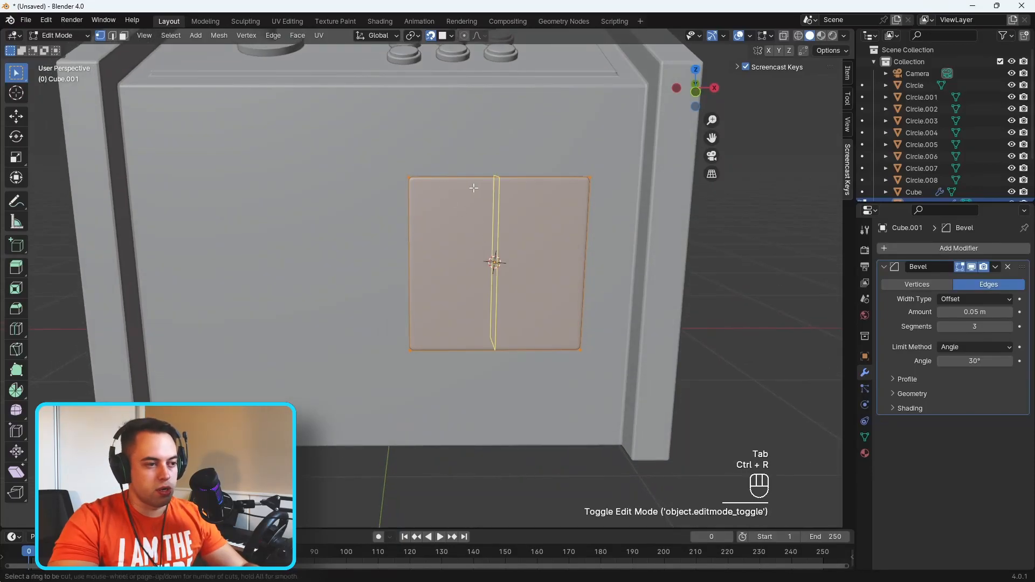
pyautogui.click(472, 187)
pyautogui.click(430, 192)
pyautogui.hotkey('ctrl', 'r')
pyautogui.click(475, 192)
pyautogui.click(462, 192)
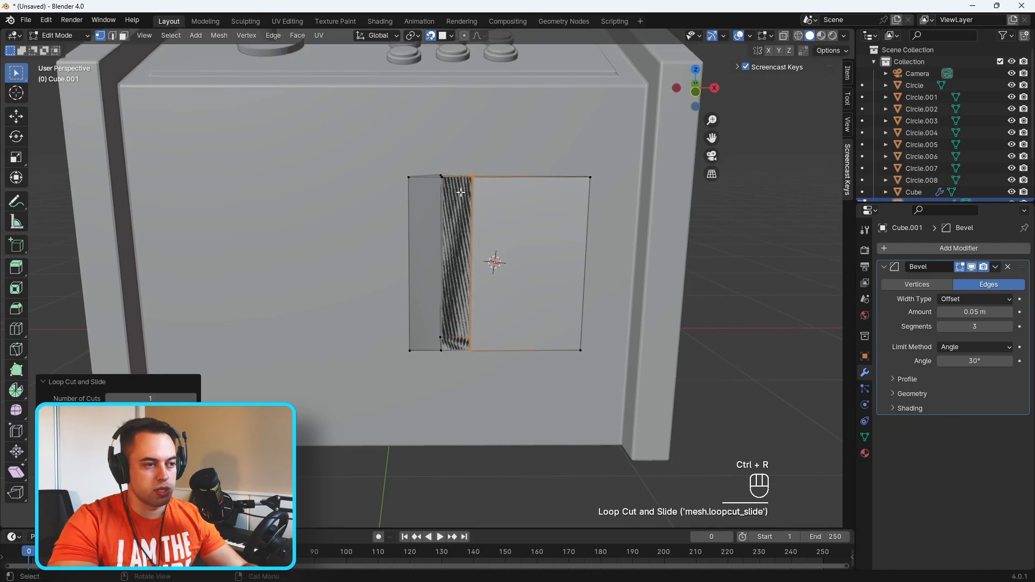
pyautogui.moveTo(521, 244); pyautogui.dragTo(600, 261, button='middle')
pyautogui.press('Tab')
pyautogui.hotkey('ctrl', 'z')
pyautogui.hotkey('ctrl', 'z')
pyautogui.hotkey('ctrl', 'z')
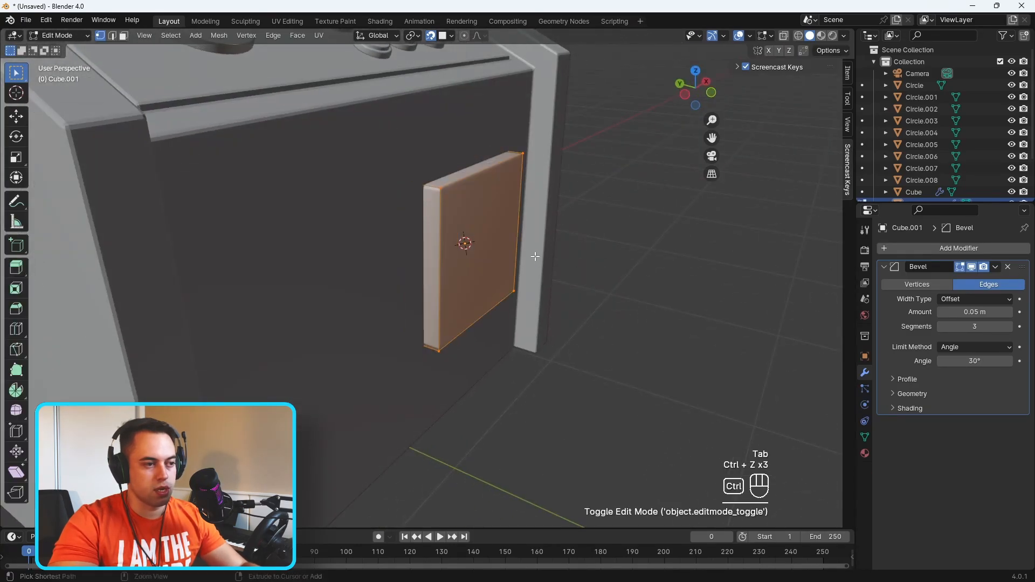
# Step: Turn off snapping and add a vertical loop cut near the slab's left edge
pyautogui.click(430, 37)
pyautogui.moveTo(589, 238); pyautogui.dragTo(499, 245, button='middle')
pyautogui.hotkey('ctrl', 'r')
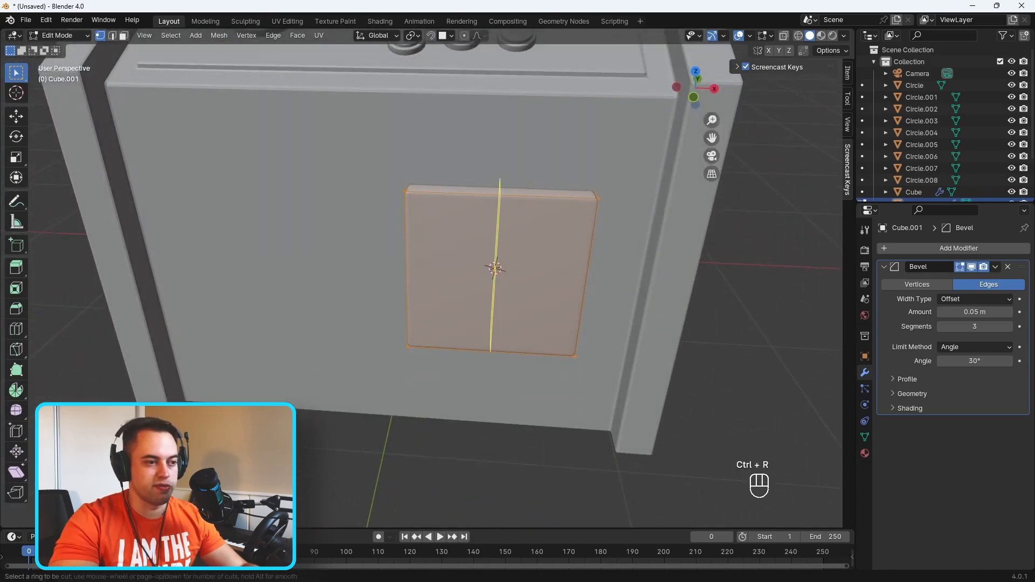
pyautogui.click(498, 226)
pyautogui.click(427, 205)
# Step: Add three more vertical loop cuts to the slab, leaving a wide strip and a narrow strip for slots
pyautogui.moveTo(427, 205); pyautogui.dragTo(507, 205, button='middle')
pyautogui.hotkey('ctrl', 'r')
pyautogui.click(515, 197)
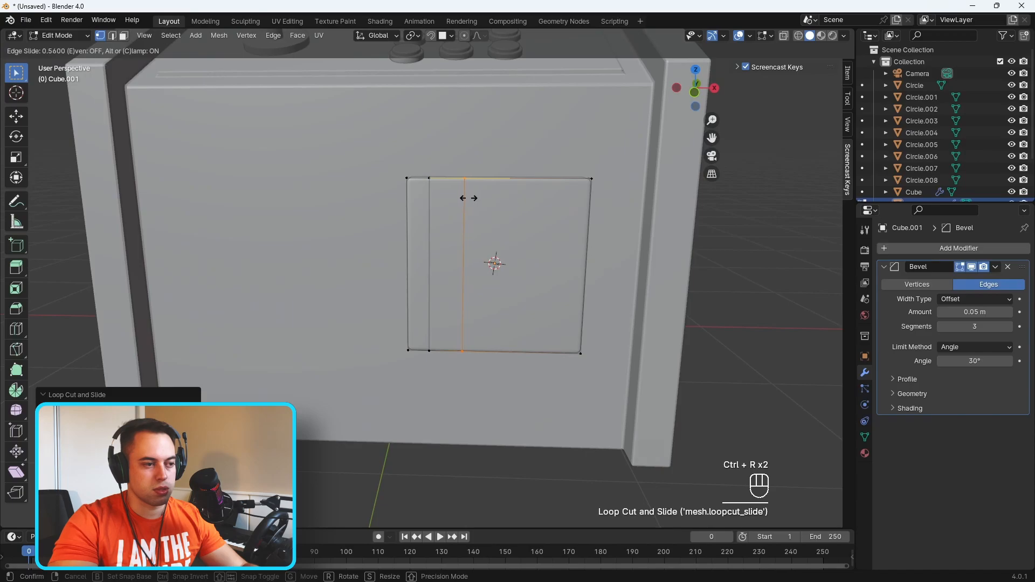
pyautogui.click(468, 198)
pyautogui.hotkey('ctrl', 'r')
pyautogui.click(525, 196)
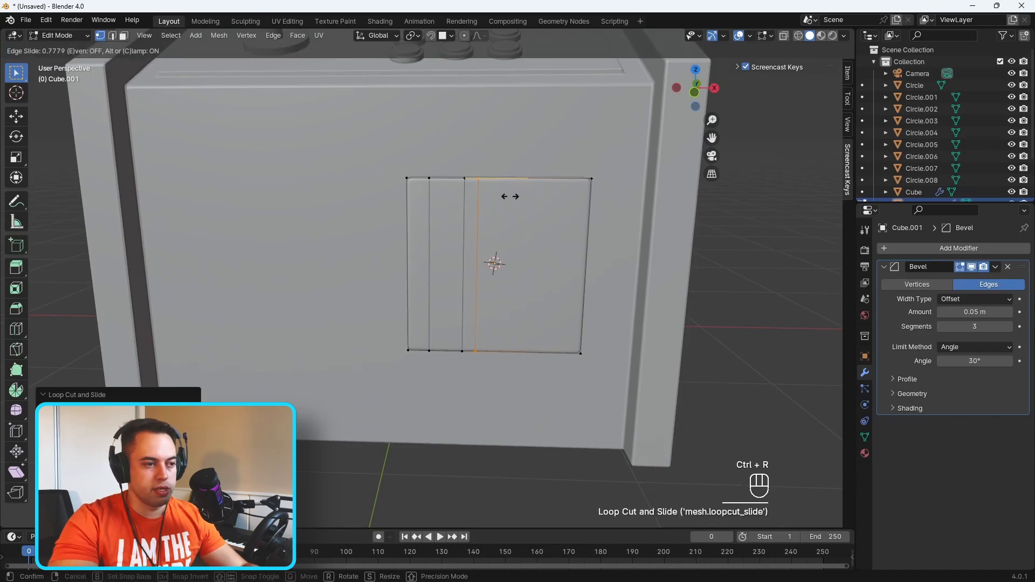
pyautogui.click(523, 195)
pyautogui.hotkey('ctrl', 'r')
pyautogui.click(531, 196)
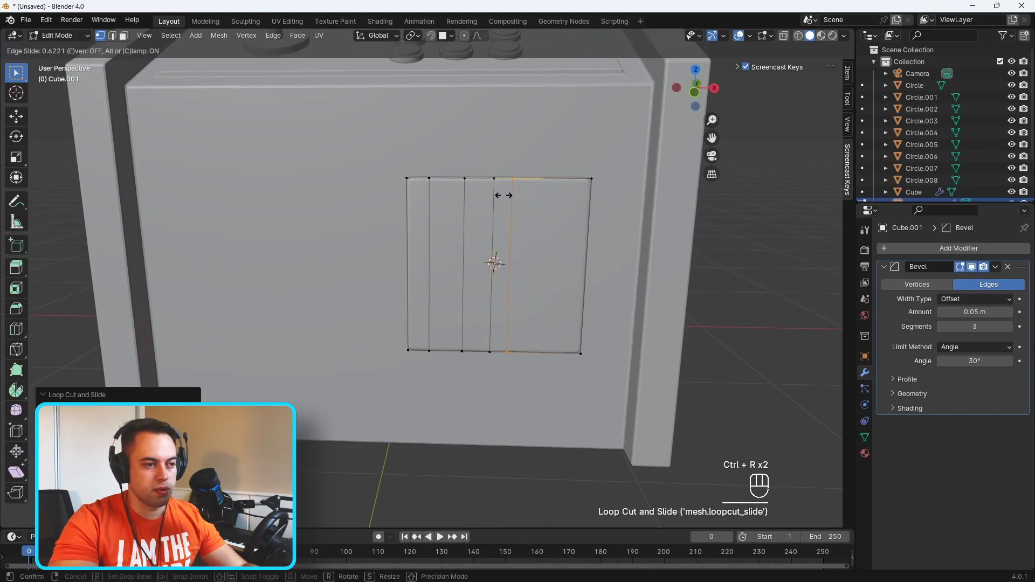
pyautogui.click(498, 195)
pyautogui.hotkey('ctrl', 'z')
# Step: Add two horizontal loop cuts to the slab and scale them apart along Z toward its upper and lower edges
pyautogui.moveTo(540, 280); pyautogui.dragTo(536, 249, button='middle')
pyautogui.hotkey('ctrl', 'r')
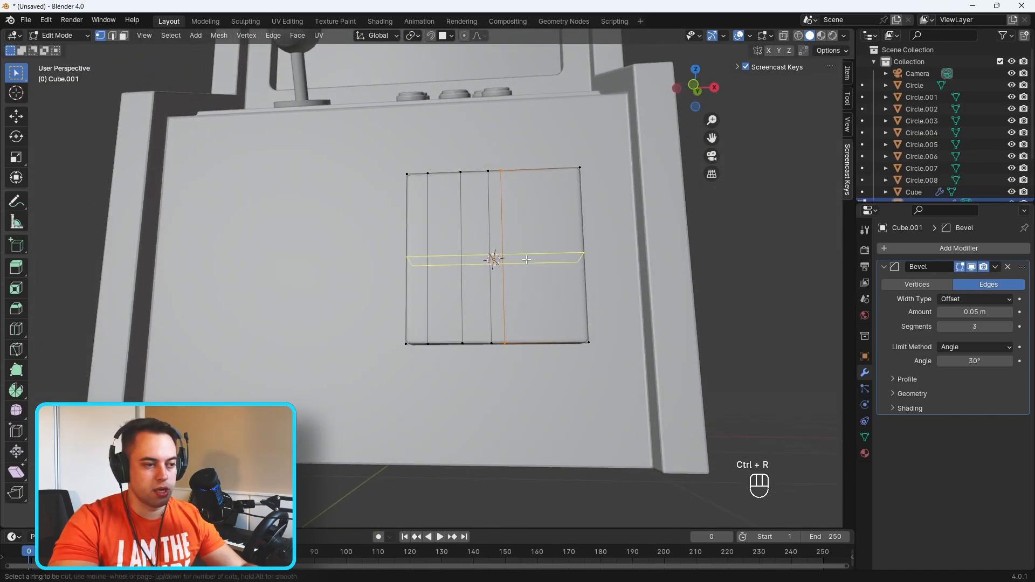
pyautogui.scroll(2, 527, 260)
pyautogui.scroll(-1, 527, 260)
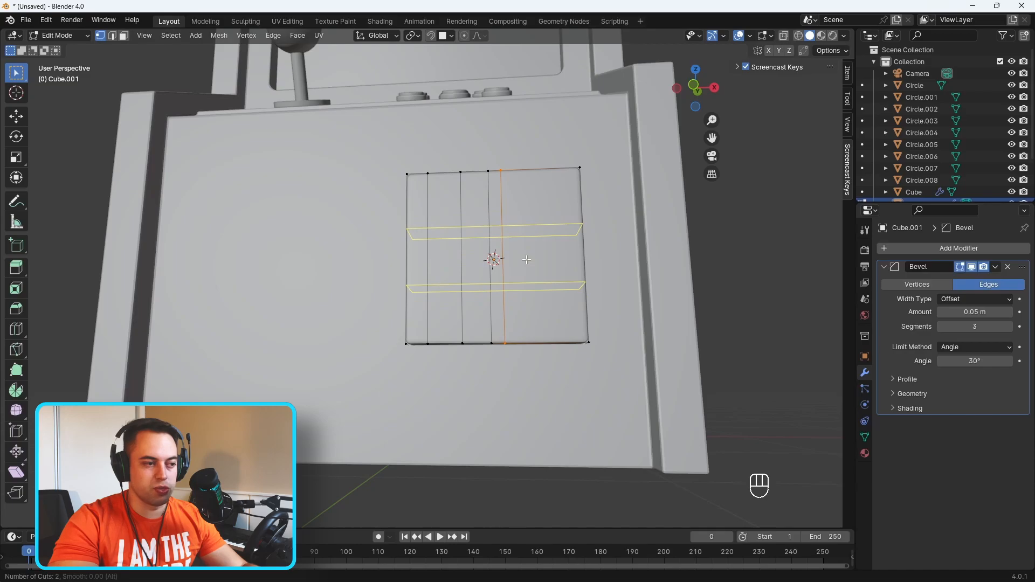
pyautogui.click(526, 260)
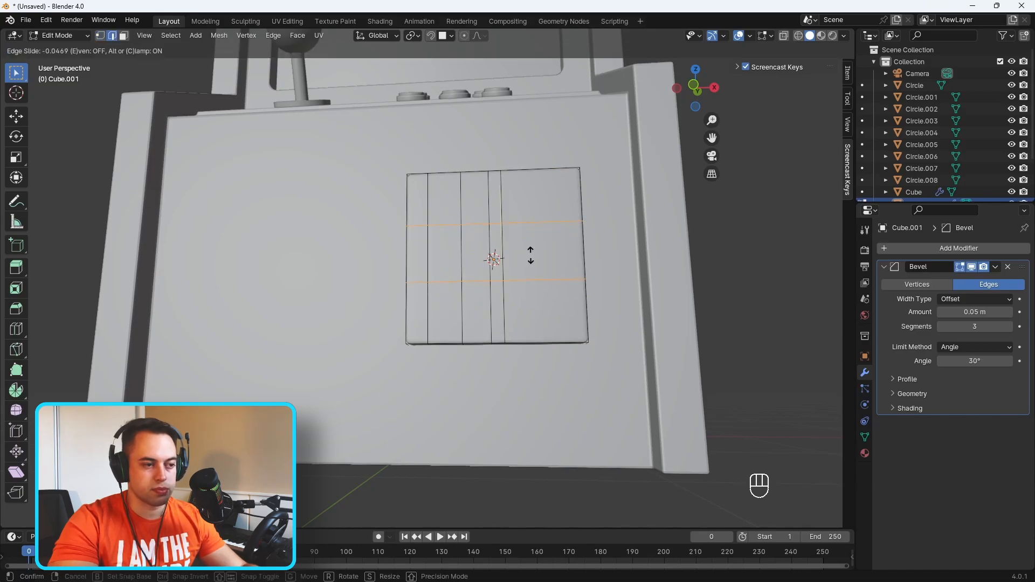
pyautogui.click(530, 255)
pyautogui.moveTo(531, 254); pyautogui.dragTo(538, 276, button='middle')
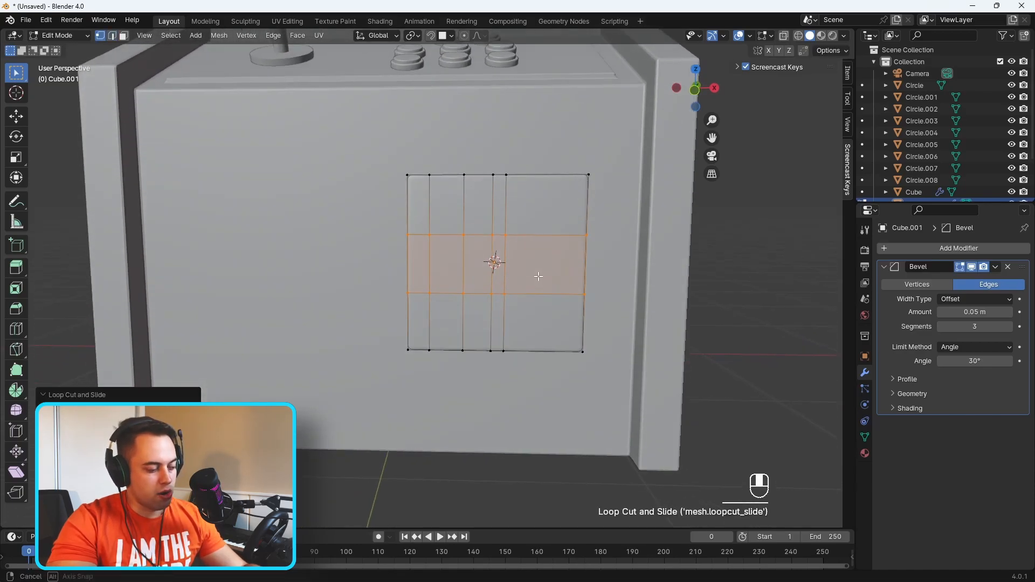
pyautogui.press('s')
pyautogui.press('z')
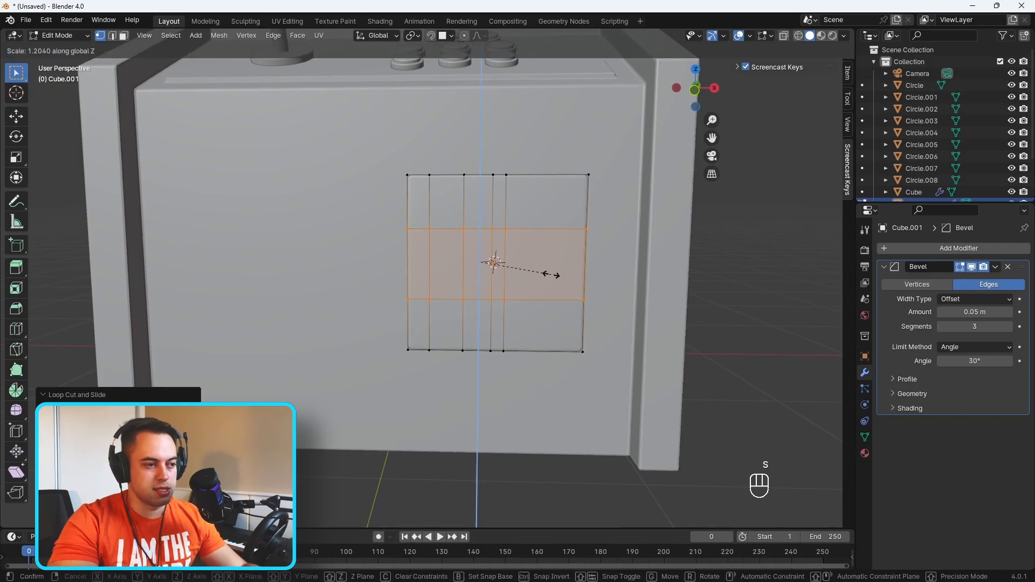
pyautogui.click(612, 271)
pyautogui.click(541, 277)
# Step: Extrude the slab's wide and narrow slot faces inward about 0.06 m to form two recessed coin slots
pyautogui.moveTo(541, 277)
pyautogui.mouseDown(button='middle')
pyautogui.moveTo(600, 289)
pyautogui.moveTo(549, 289)
pyautogui.mouseUp(button='middle')
pyautogui.press('3')
pyautogui.click(465, 268)
pyautogui.keyDown('shift'); pyautogui.click(505, 248); pyautogui.keyUp('shift')
pyautogui.moveTo(591, 330); pyautogui.dragTo(683, 316, button='middle')
pyautogui.press('e')
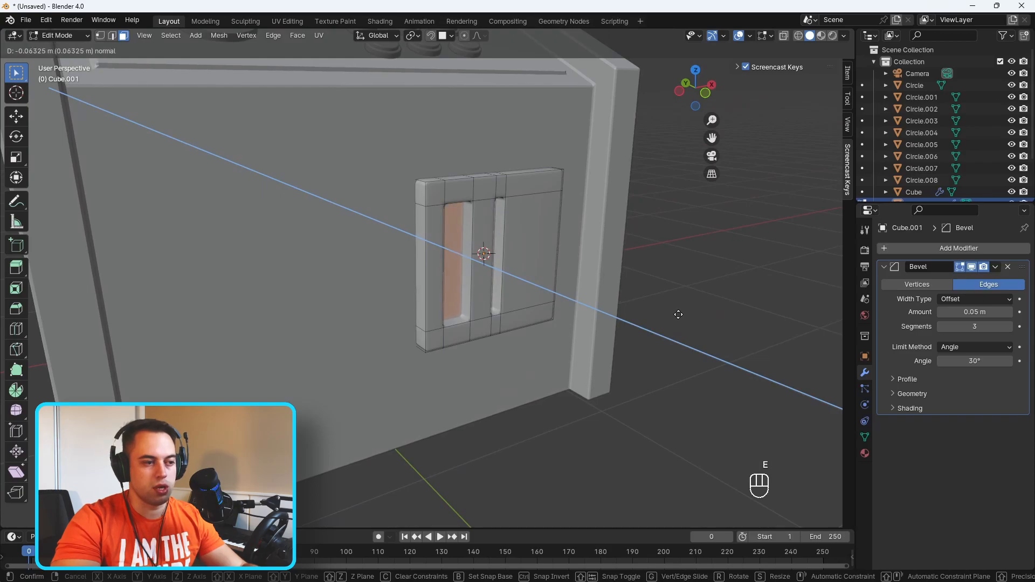
pyautogui.click(678, 314)
pyautogui.moveTo(678, 314); pyautogui.dragTo(442, 270, button='middle')
# Step: Finish editing the slab and open the cabinet body's mesh for editing
pyautogui.click(762, 317)
pyautogui.scroll(-6, 607, 298)
pyautogui.hotkey('shift', 'z')
pyautogui.hotkey('shift', 'z')
pyautogui.scroll(3, 431, 269)
pyautogui.moveTo(426, 270)
pyautogui.keyDown('shift'); pyautogui.mouseDown(button='middle')
pyautogui.moveTo(399, 342)
pyautogui.moveTo(419, 282)
pyautogui.mouseUp(button='middle'); pyautogui.keyUp('shift')
pyautogui.scroll(2, 406, 337)
pyautogui.press('Tab')
pyautogui.click(425, 330)
pyautogui.moveTo(426, 329); pyautogui.dragTo(510, 329, button='middle')
pyautogui.press('Tab')
# Step: Try to extrude the inset panel face under the cabinet's marquee inward about 0.04 m
pyautogui.click(412, 310)
pyautogui.scroll(-2, 412, 310)
pyautogui.keyDown('shift'); pyautogui.moveTo(600, 361); pyautogui.dragTo(524, 365, button='middle'); pyautogui.keyUp('shift')
pyautogui.scroll(2, 480, 366)
pyautogui.press('e')
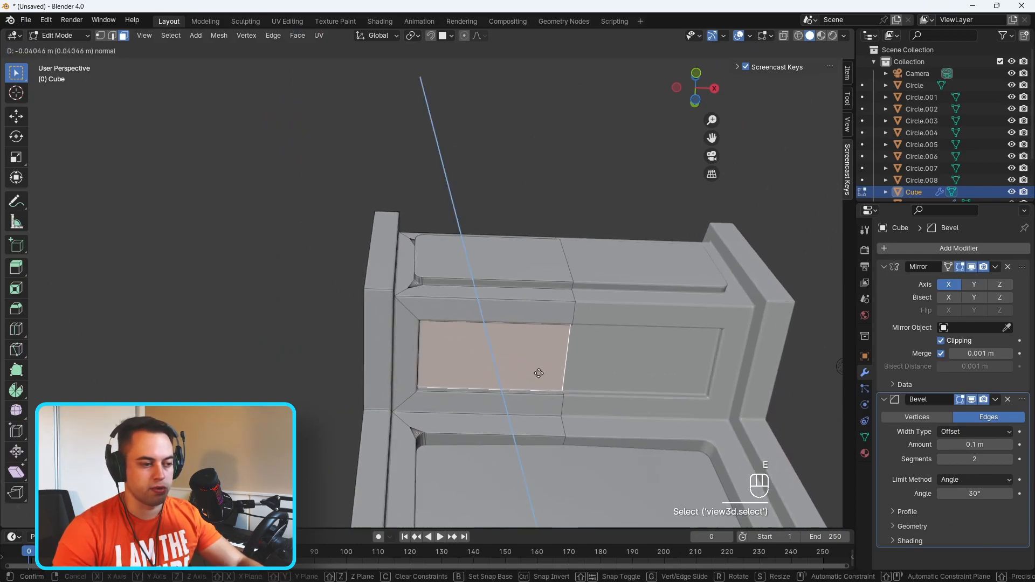
pyautogui.click(538, 372)
pyautogui.moveTo(566, 374); pyautogui.dragTo(536, 308, button='middle')
pyautogui.moveTo(488, 305); pyautogui.dragTo(433, 302, button='middle')
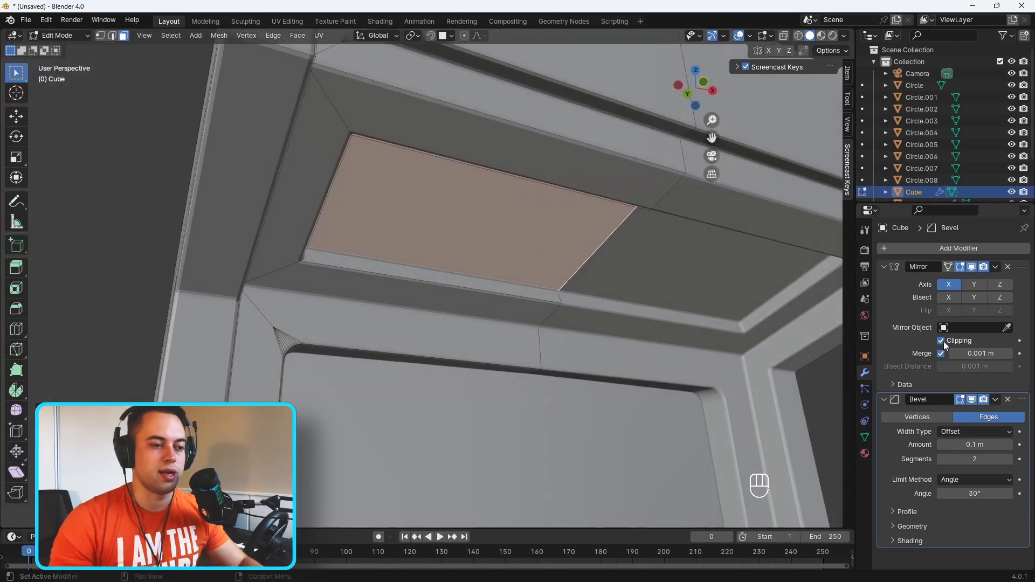
# Step: Undo the marquee underside extrusion and extrude the panel inward again with the Mirror modifier's Clipping off, selecting its centre wall
pyautogui.hotkey('ctrl', 'z')
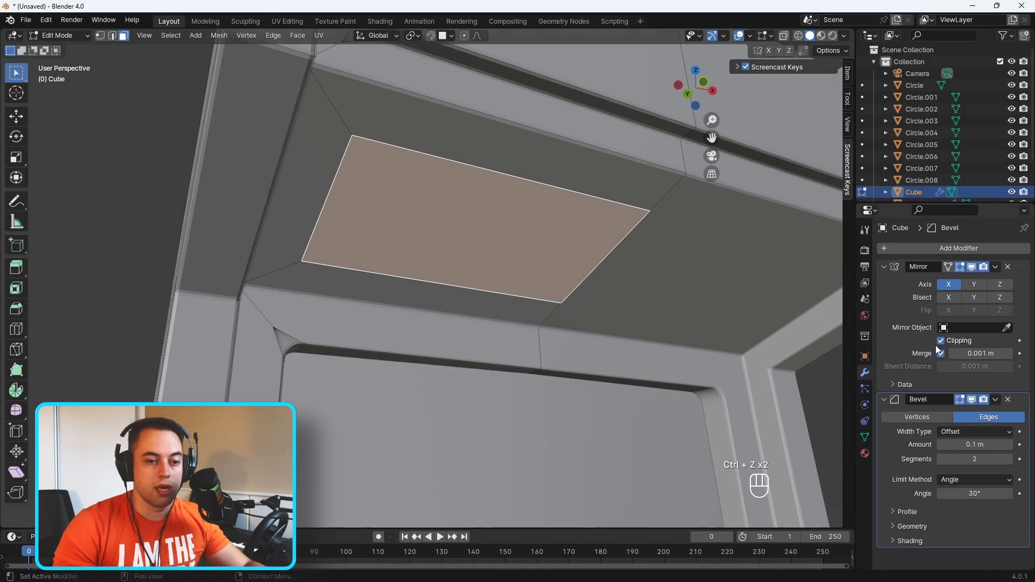
pyautogui.keyDown('shift'); pyautogui.moveTo(515, 319); pyautogui.dragTo(487, 305, button='middle'); pyautogui.keyUp('shift')
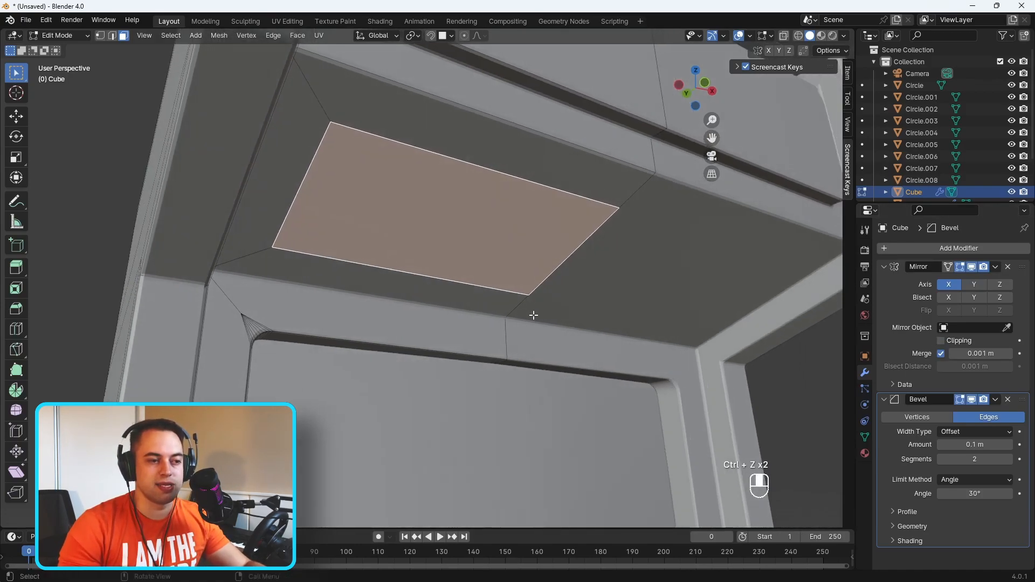
pyautogui.press('e')
pyautogui.click(615, 330)
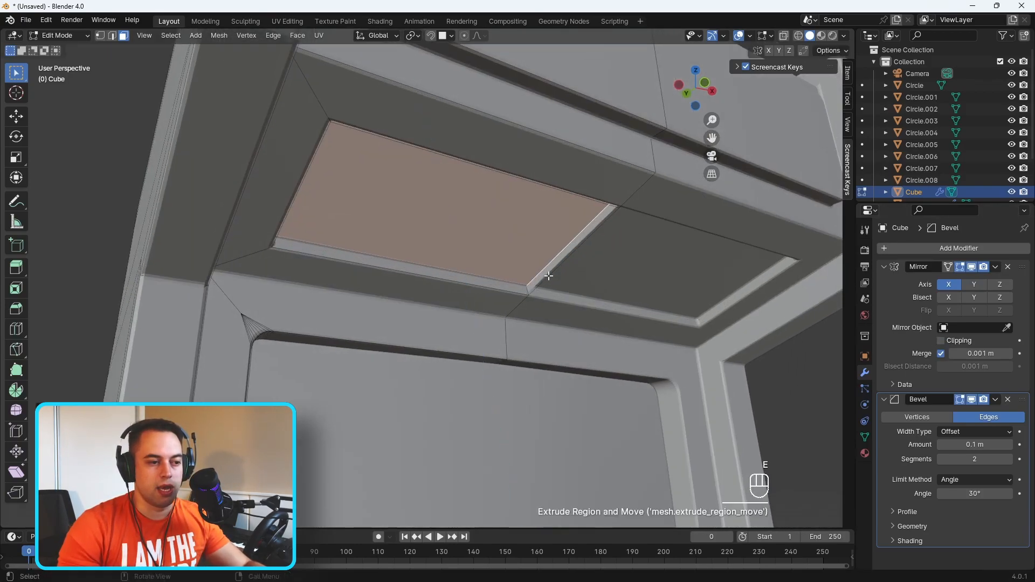
pyautogui.click(547, 272)
pyautogui.moveTo(547, 273); pyautogui.dragTo(492, 294, button='middle')
pyautogui.moveTo(540, 234); pyautogui.dragTo(677, 237, button='middle')
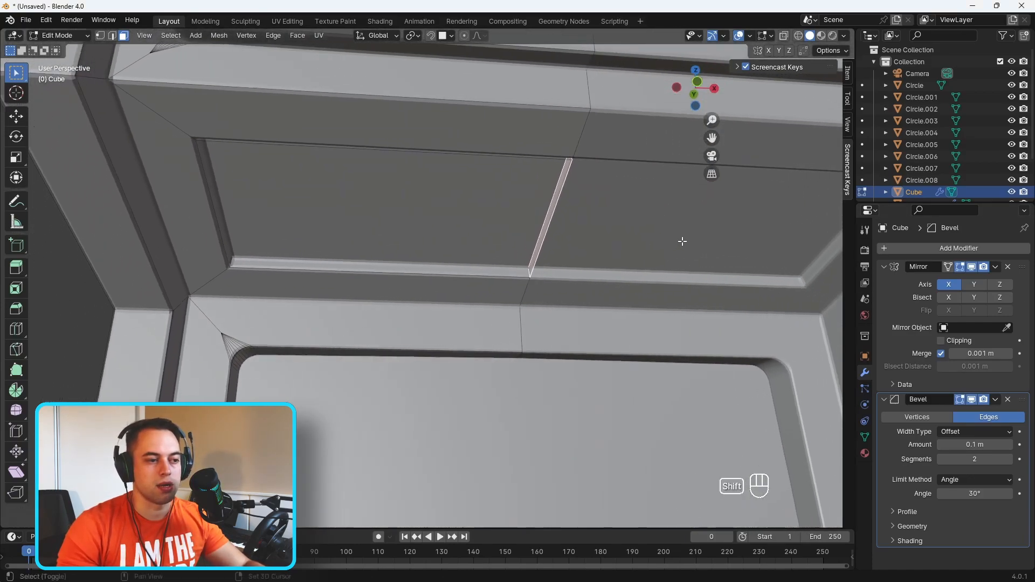
# Step: Undo the unclipped extrusion and re-extrude the underside panel inward about 0.03 m with the Mirror modifier's Clipping on
pyautogui.hotkey('ctrl', 'z')
pyautogui.hotkey('ctrl', 'z')
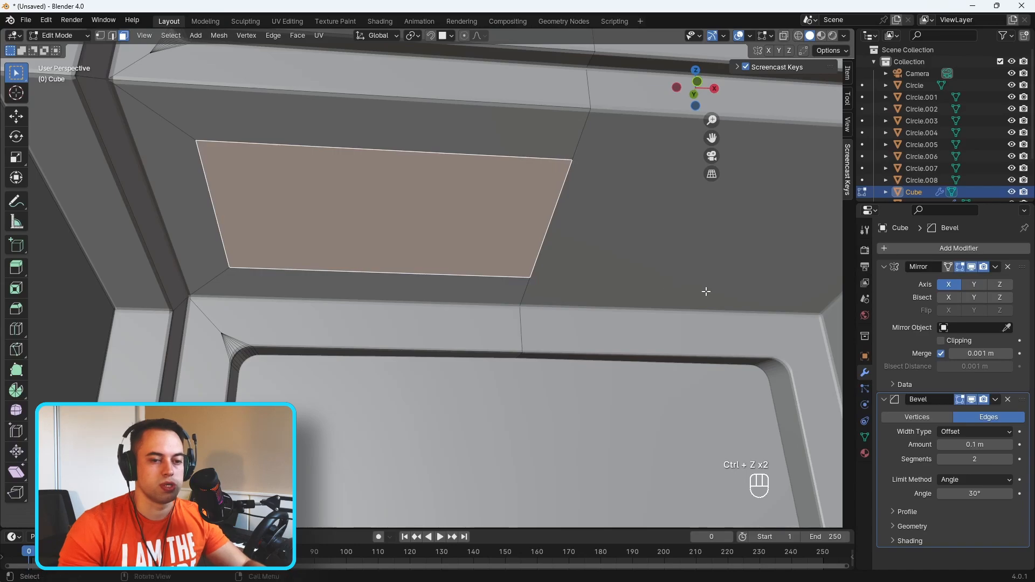
pyautogui.moveTo(605, 321); pyautogui.dragTo(589, 318, button='middle')
pyautogui.press('e')
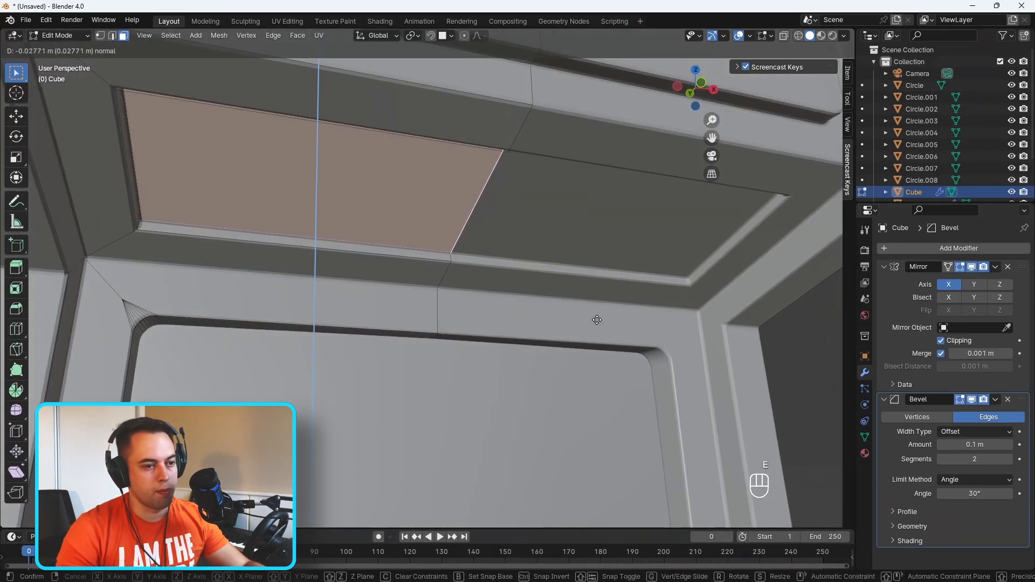
pyautogui.click(596, 320)
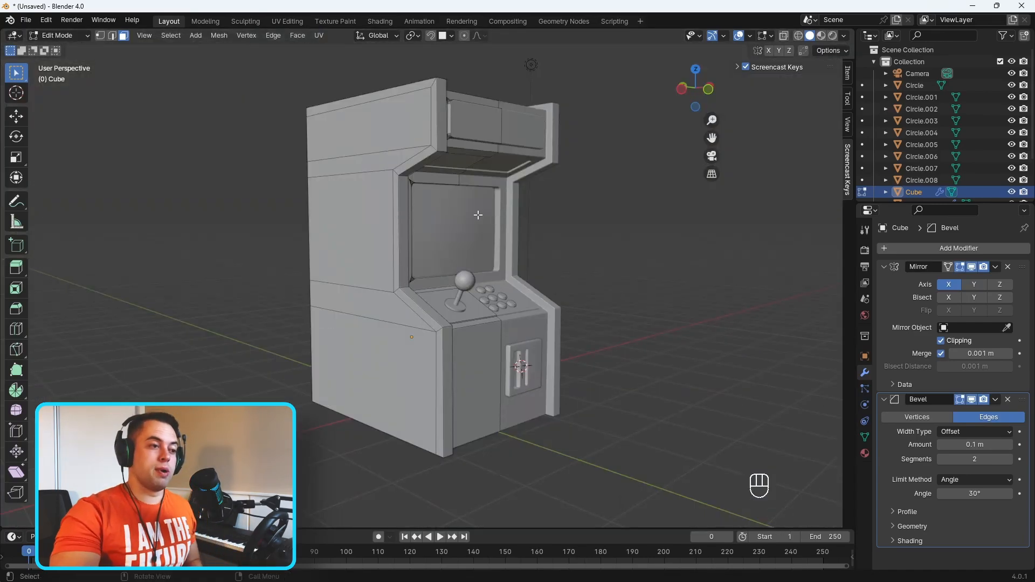
# Step: Leave the cabinet's mesh, duplicate the middle push button and place the copy near the screen's left side frame
pyautogui.moveTo(490, 235); pyautogui.dragTo(482, 154, button='middle')
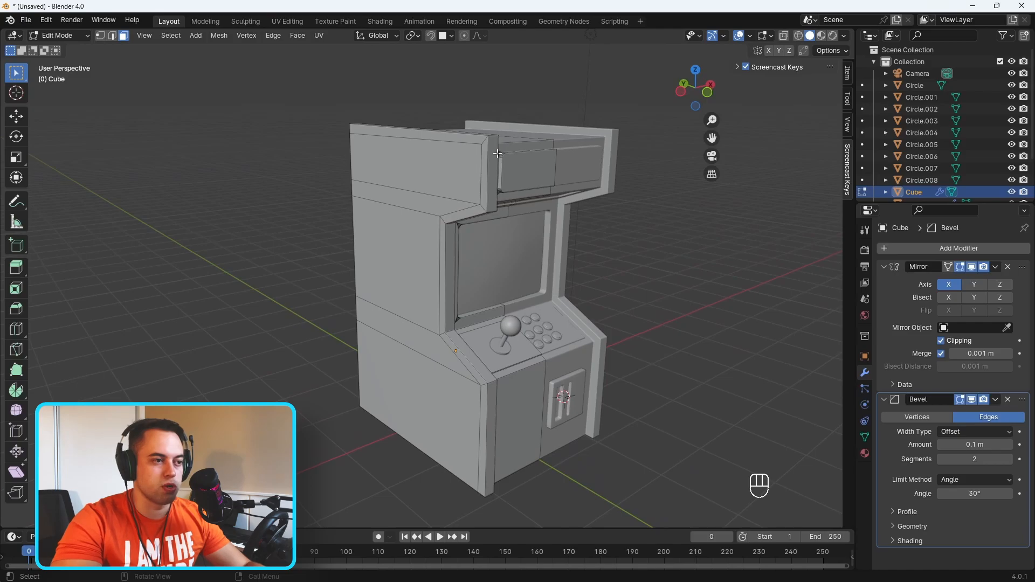
pyautogui.moveTo(538, 206); pyautogui.dragTo(599, 381, button='middle')
pyautogui.press('Tab')
pyautogui.click(563, 363)
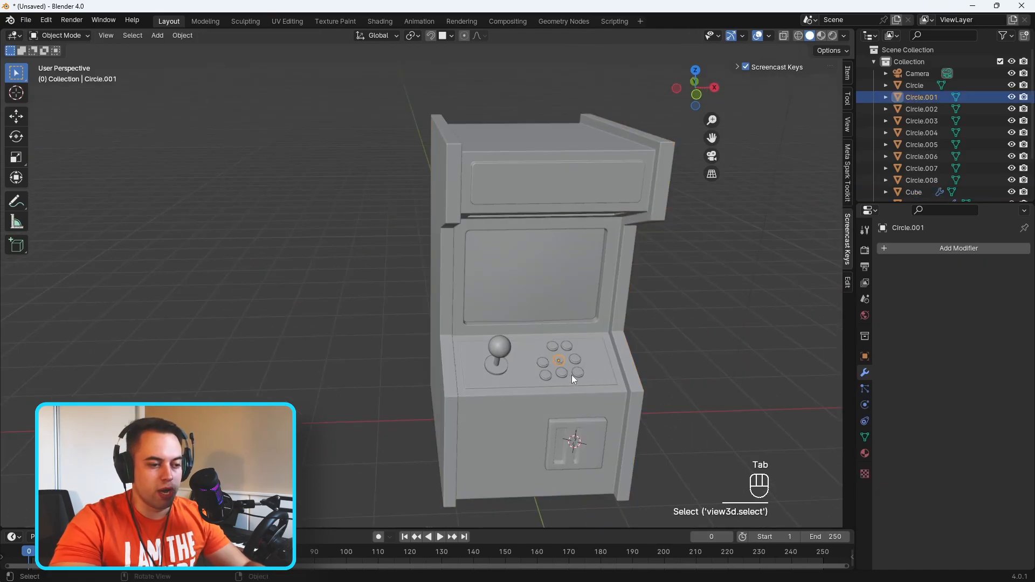
pyautogui.scroll(4, 560, 378)
pyautogui.keyDown('shift'); pyautogui.moveTo(663, 424); pyautogui.dragTo(457, 269, button='middle'); pyautogui.keyUp('shift')
pyautogui.scroll(1, 477, 288)
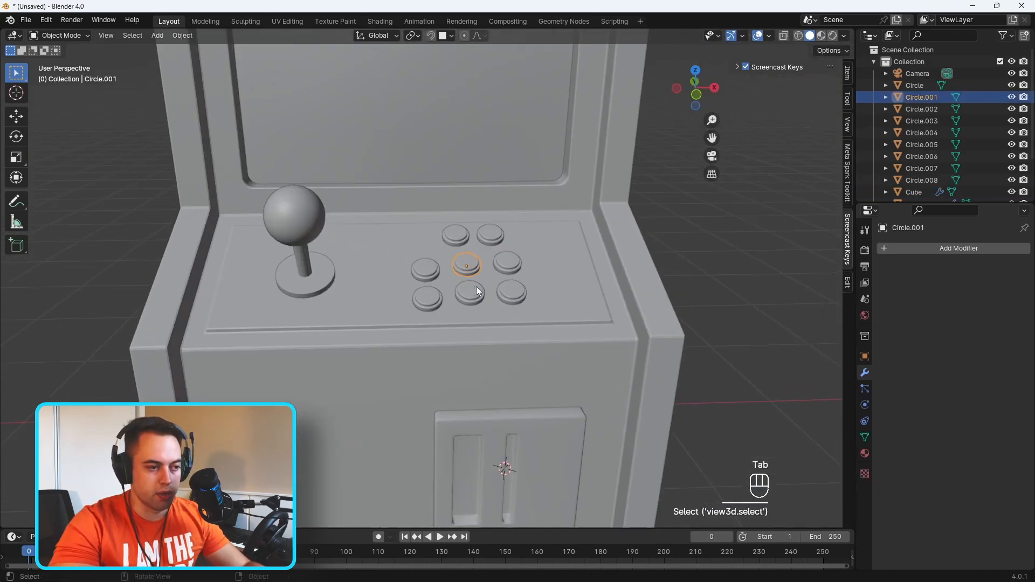
pyautogui.hotkey('shift', 'd')
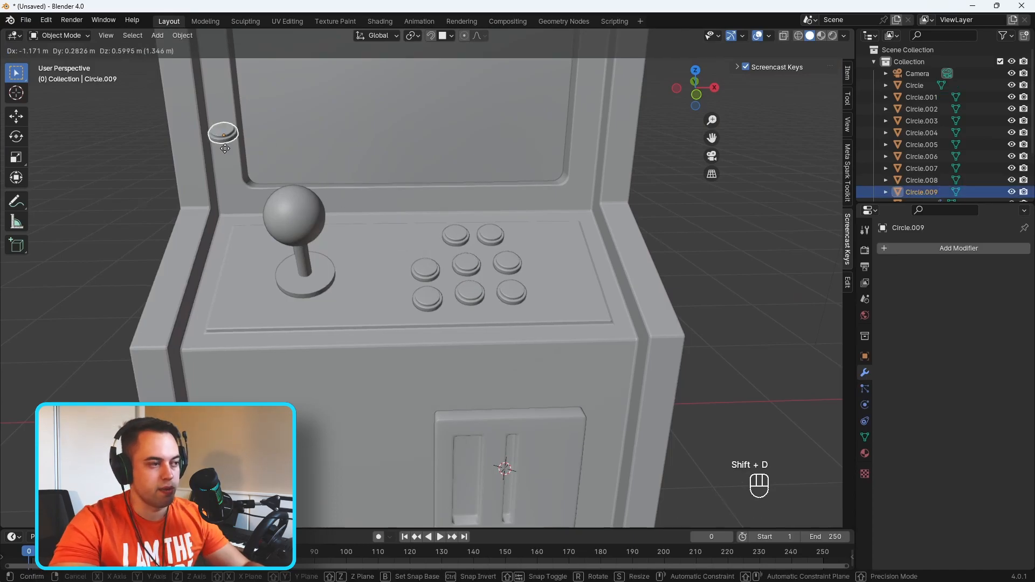
pyautogui.click(184, 133)
# Step: Turn on snapping and move the duplicated button onto the cabinet's outer left side, near the upper front corner
pyautogui.scroll(-5, 274, 143)
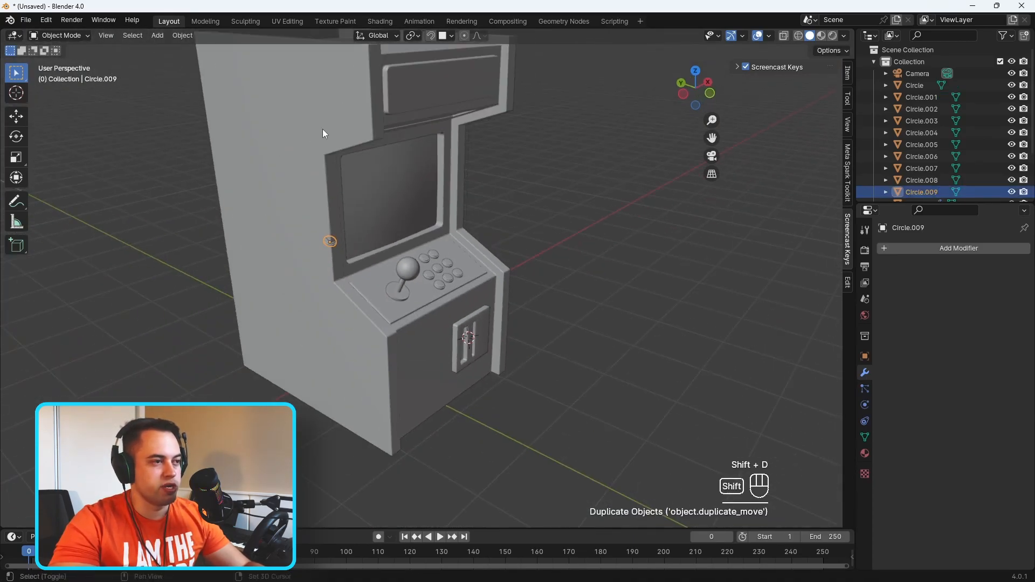
pyautogui.moveTo(312, 132); pyautogui.dragTo(457, 126, button='middle')
pyautogui.click(433, 36)
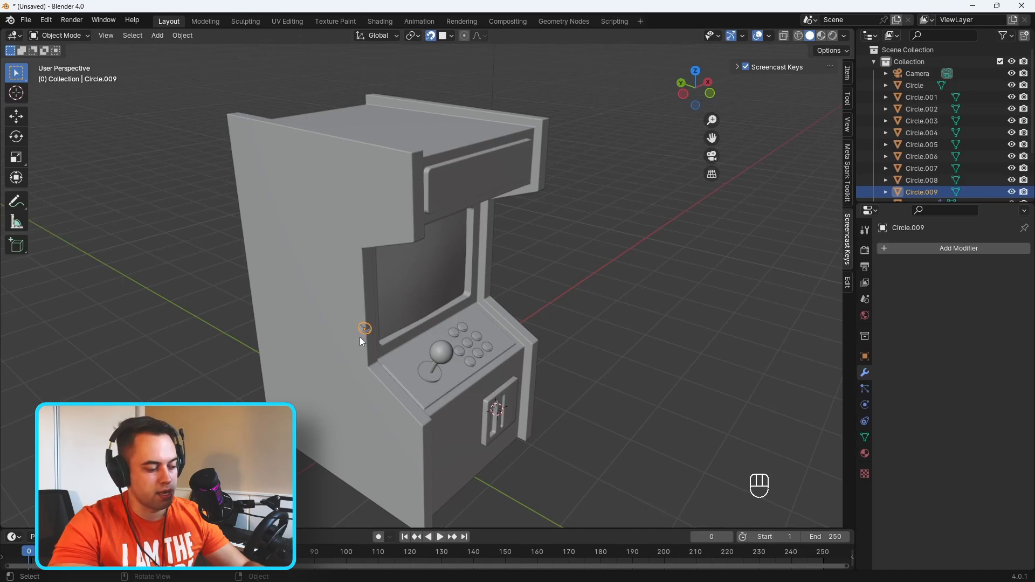
pyautogui.press('g')
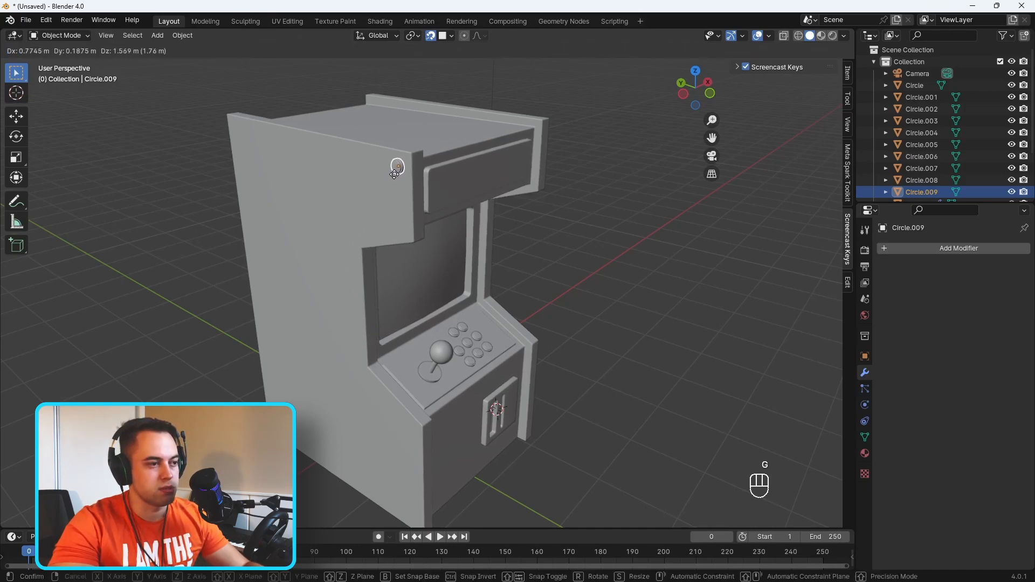
pyautogui.click(394, 173)
pyautogui.moveTo(402, 194); pyautogui.dragTo(545, 225, button='middle')
pyautogui.press('g')
pyautogui.click(512, 176)
# Step: Scale up the duplicated button on the cabinet's side to make it a large bolt head
pyautogui.moveTo(512, 177); pyautogui.dragTo(469, 186, button='middle')
pyautogui.press('s')
pyautogui.click(542, 174)
pyautogui.scroll(4, 396, 155)
pyautogui.keyDown('shift'); pyautogui.moveTo(469, 186); pyautogui.dragTo(563, 345, button='middle'); pyautogui.keyUp('shift')
pyautogui.scroll(5, 604, 335)
pyautogui.keyDown('shift'); pyautogui.moveTo(765, 398); pyautogui.dragTo(467, 235, button='middle'); pyautogui.keyUp('shift')
pyautogui.moveTo(338, 187); pyautogui.dragTo(491, 202, button='middle')
pyautogui.press('KP_Decimal')
pyautogui.scroll(-4, 491, 202)
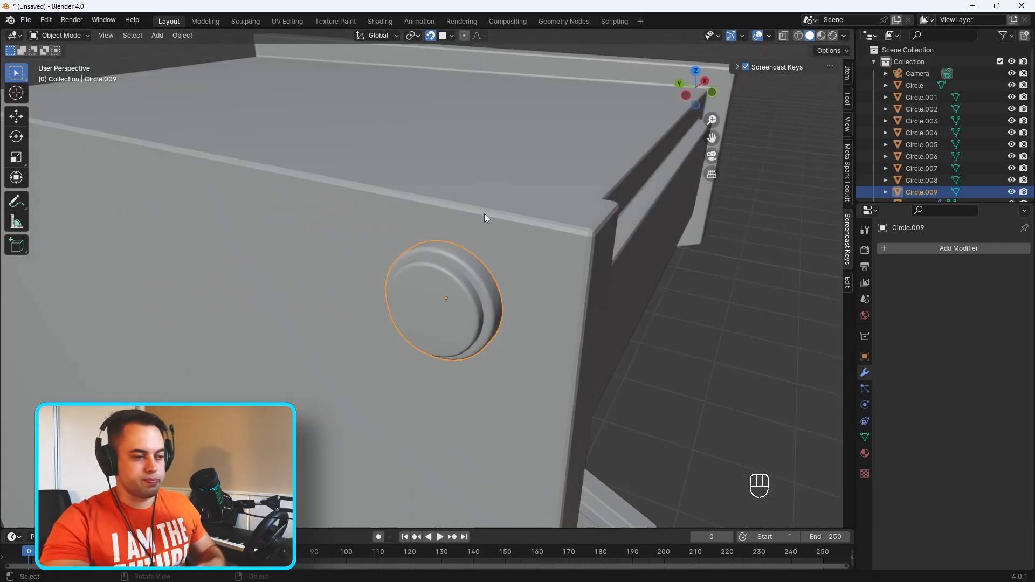
pyautogui.press('Tab')
pyautogui.press('Tab')
pyautogui.press('Tab')
pyautogui.press('Tab')
pyautogui.press('`')
pyautogui.click(455, 309)
pyautogui.keyDown('shift'); pyautogui.moveTo(561, 459); pyautogui.dragTo(483, 303, button='middle'); pyautogui.keyUp('shift')
pyautogui.scroll(-4, 482, 303)
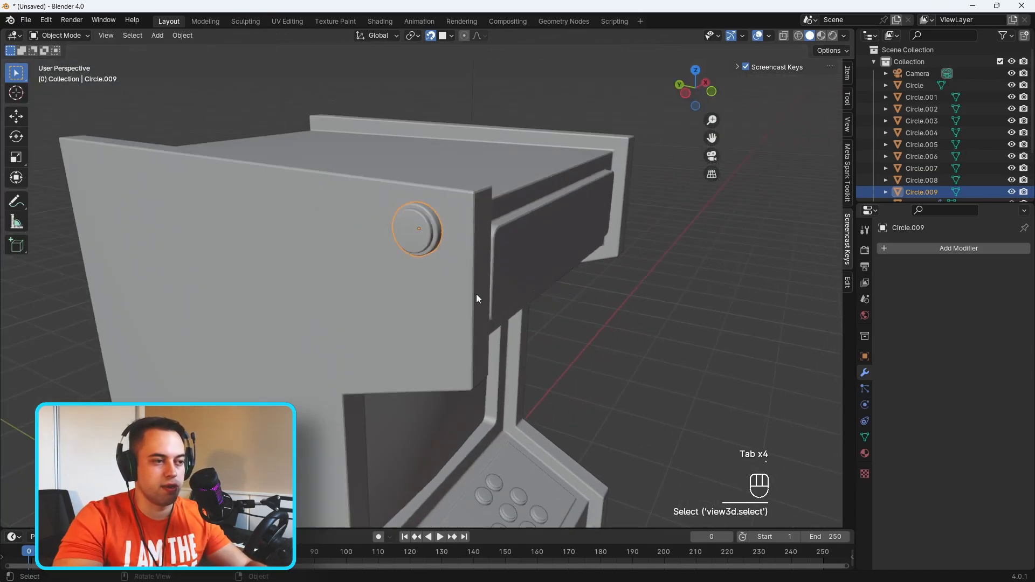
pyautogui.press('KP_Decimal')
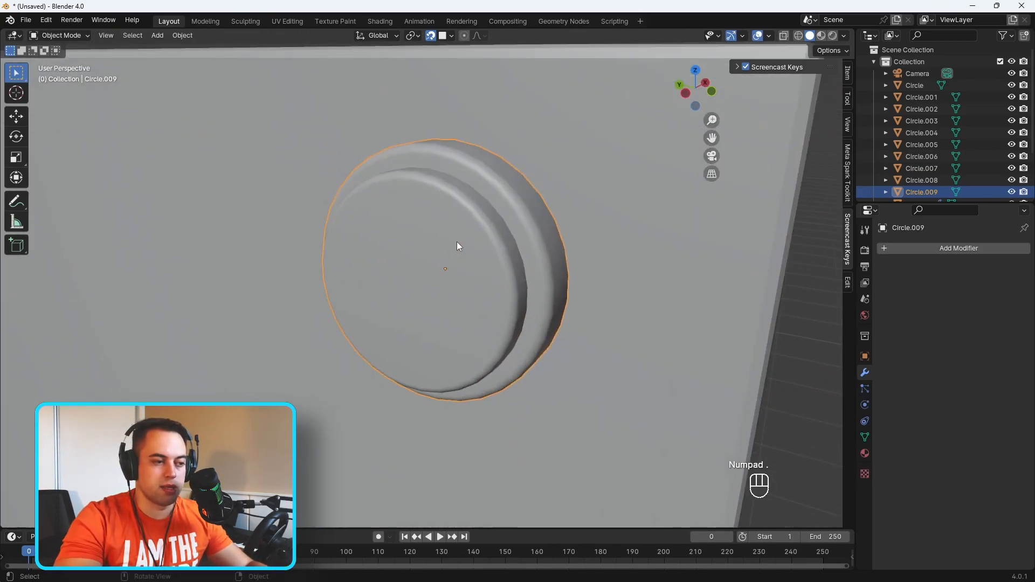
pyautogui.scroll(-4, 487, 264)
pyautogui.moveTo(506, 280)
pyautogui.mouseDown(button='middle')
pyautogui.moveTo(453, 273)
pyautogui.moveTo(520, 273)
pyautogui.mouseUp(button='middle')
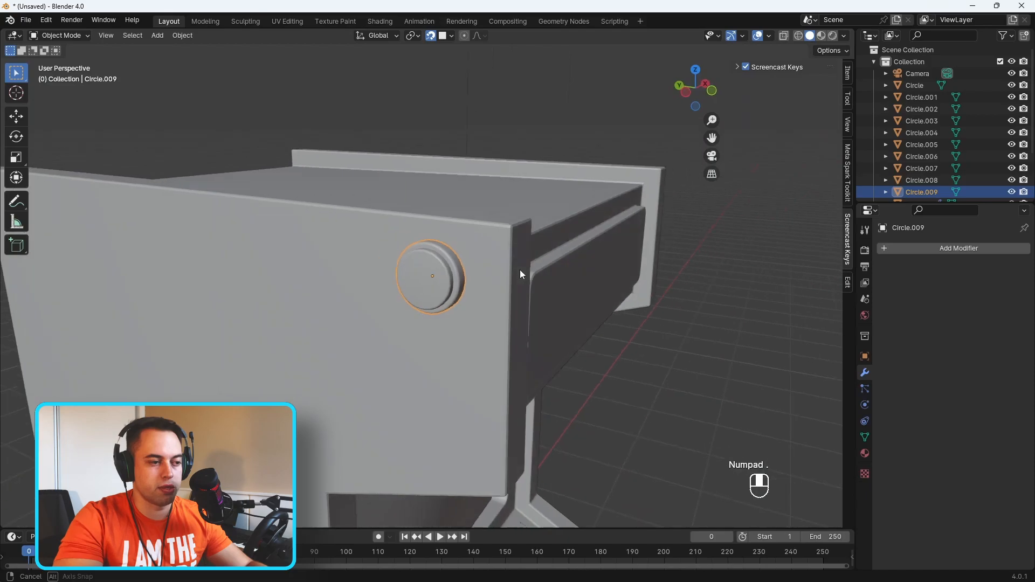
# Step: Snap the 3D cursor to the enlarged side button and add a cube there
pyautogui.hotkey('shift', 's')
pyautogui.click(529, 338)
pyautogui.moveTo(465, 318); pyautogui.dragTo(420, 284, button='middle')
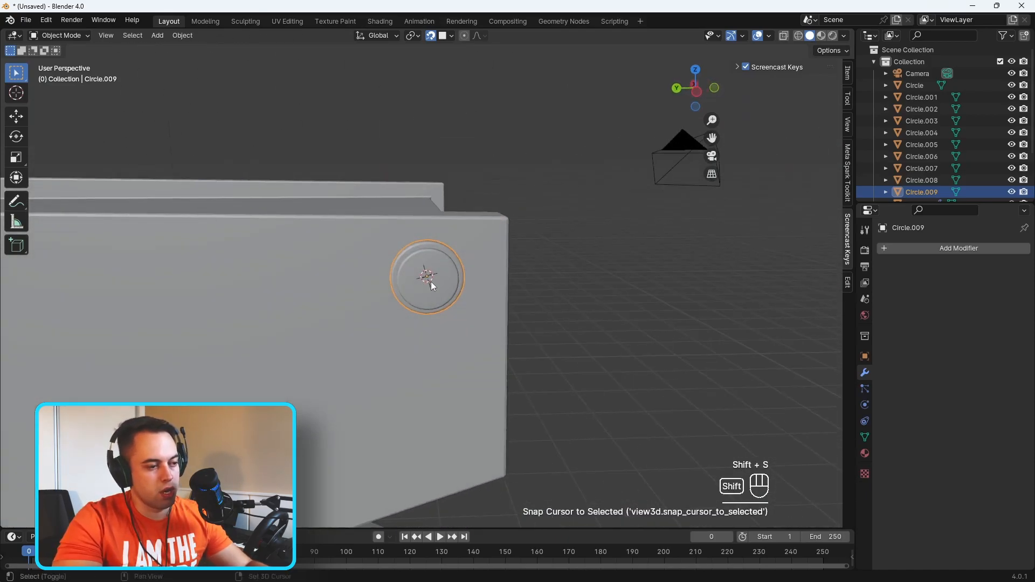
pyautogui.hotkey('shift', 'a')
pyautogui.moveTo(429, 279)
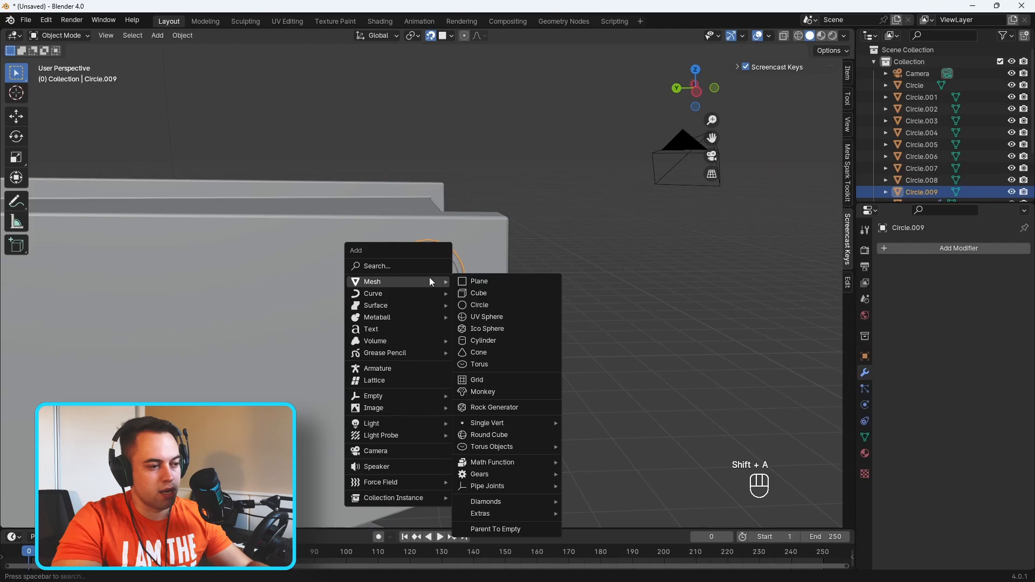
pyautogui.click(489, 288)
pyautogui.scroll(-4, 489, 287)
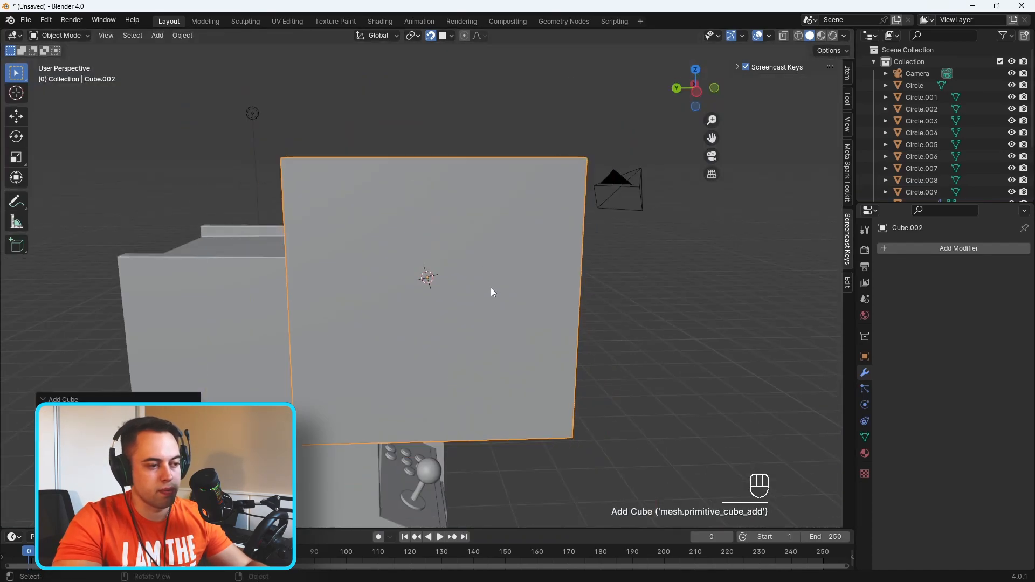
# Step: Shrink the cube to fit within the side button's face and move it outward along X with snapping off
pyautogui.moveTo(490, 292); pyautogui.dragTo(422, 272, button='middle')
pyautogui.scroll(3, 431, 278)
pyautogui.press('s')
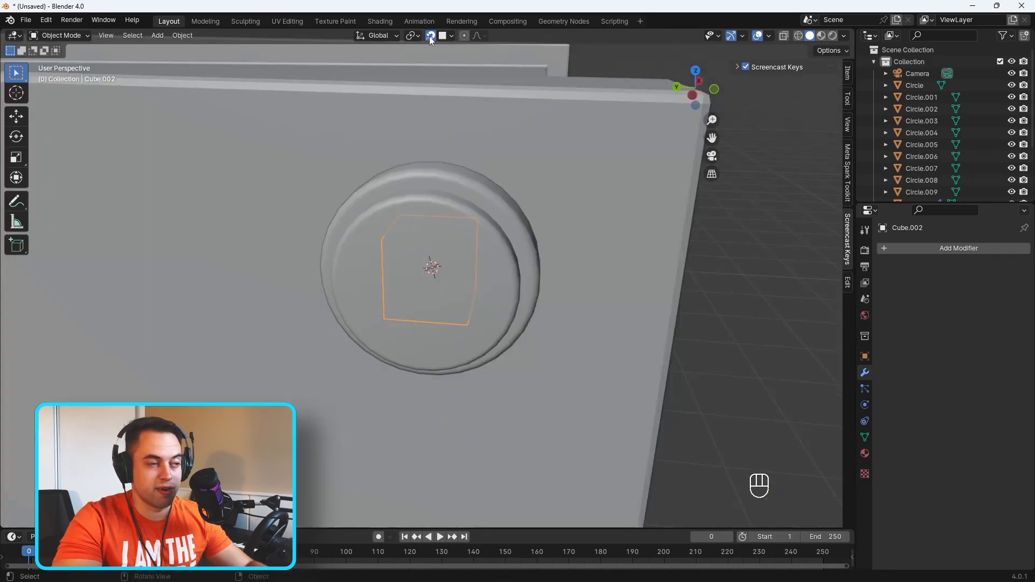
pyautogui.click(430, 36)
pyautogui.moveTo(480, 206); pyautogui.dragTo(436, 272, button='middle')
pyautogui.press('g')
pyautogui.press('x')
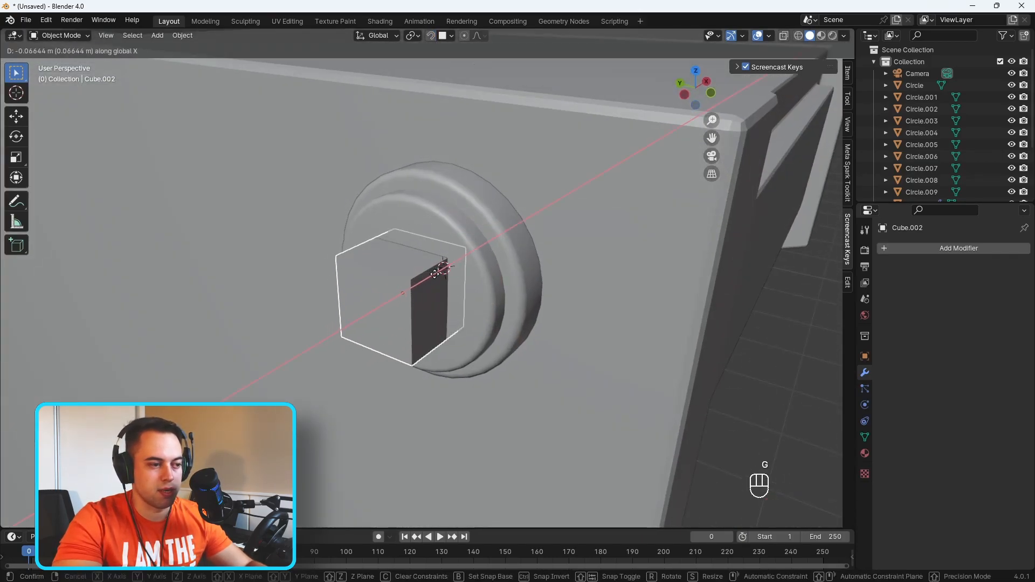
pyautogui.click(458, 276)
pyautogui.moveTo(461, 276); pyautogui.dragTo(453, 256, button='middle')
# Step: Select the four side faces around the small cube on the bolt head in Edit Mode
pyautogui.press('Tab')
pyautogui.click(434, 293)
pyautogui.keyDown('shift'); pyautogui.click(458, 291); pyautogui.keyUp('shift')
pyautogui.keyDown('shift'); pyautogui.click(464, 277); pyautogui.keyUp('shift')
pyautogui.moveTo(517, 270); pyautogui.dragTo(485, 302, button='middle')
pyautogui.press('e')
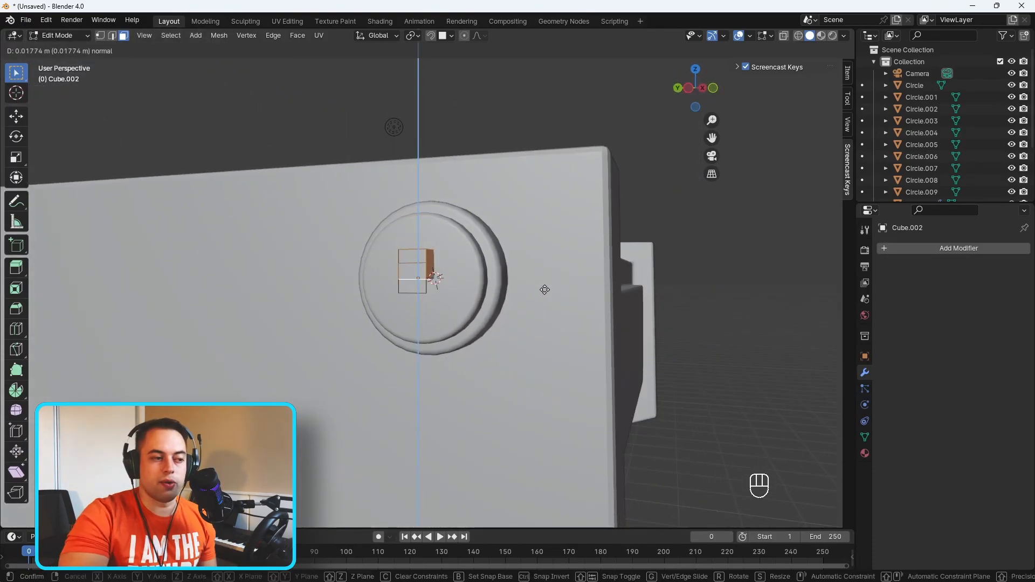
pyautogui.rightClick(545, 290)
pyautogui.moveTo(469, 267); pyautogui.dragTo(464, 310, button='middle')
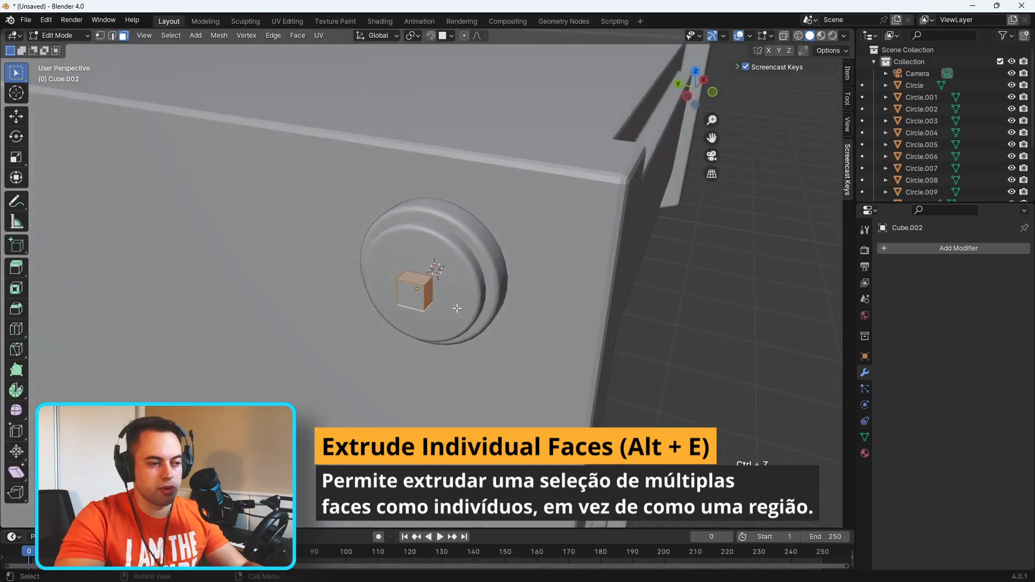
# Step: Extrude the cube's selected faces individually so that they form a plus shape on the bolt head
pyautogui.scroll(4, 460, 308)
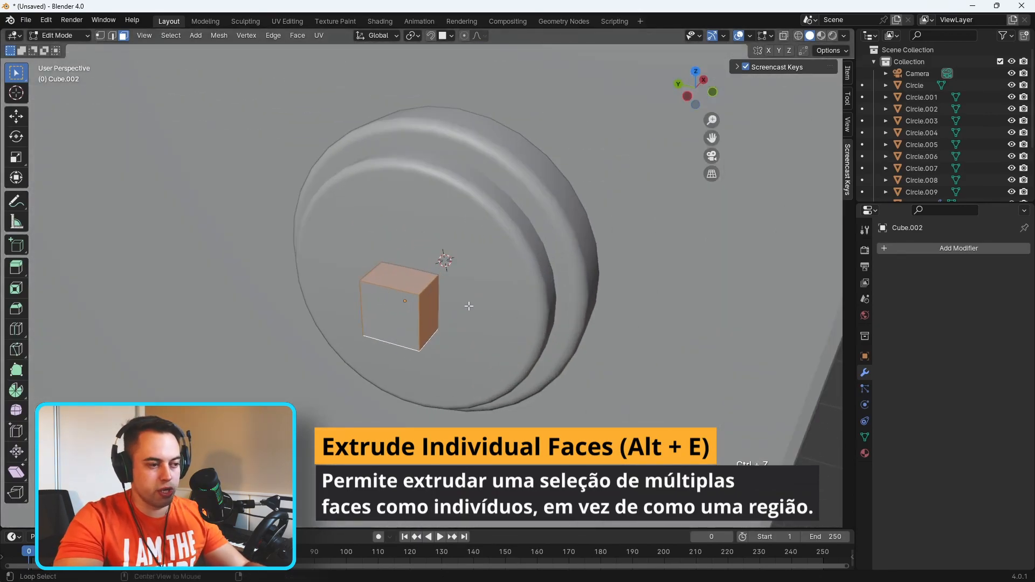
pyautogui.hotkey('alt', 'e')
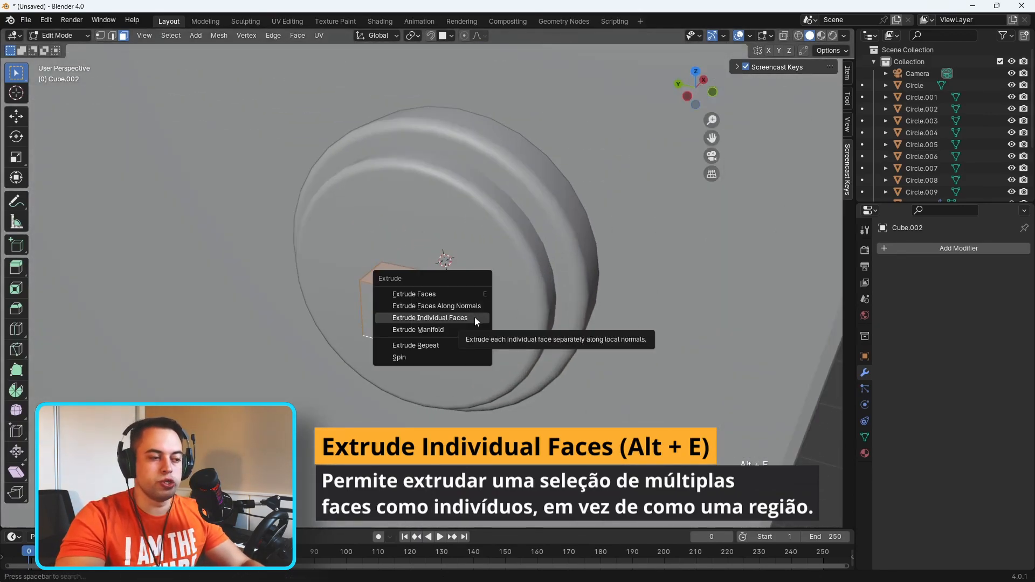
pyautogui.click(474, 317)
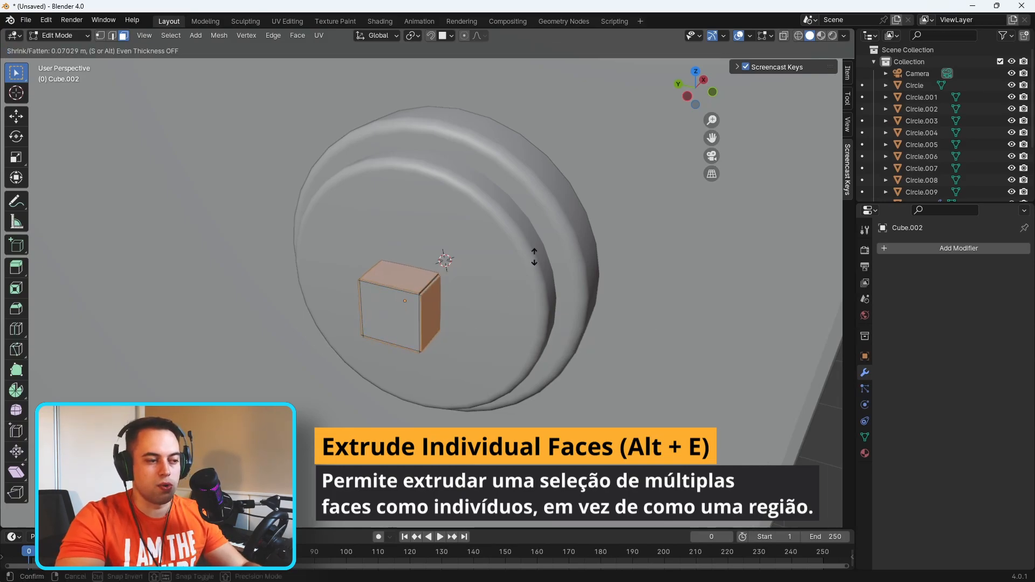
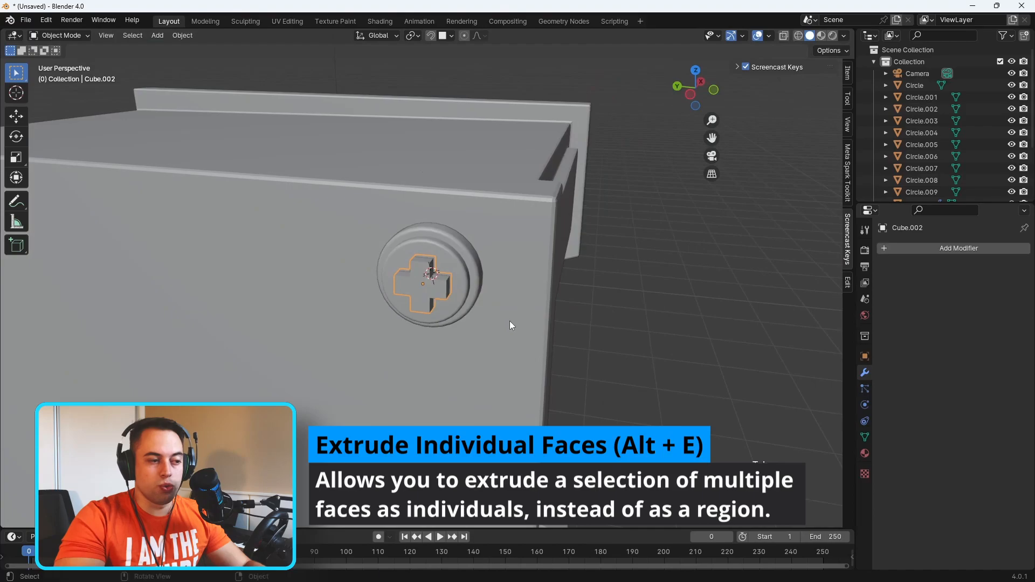
pyautogui.scroll(6, 509, 321)
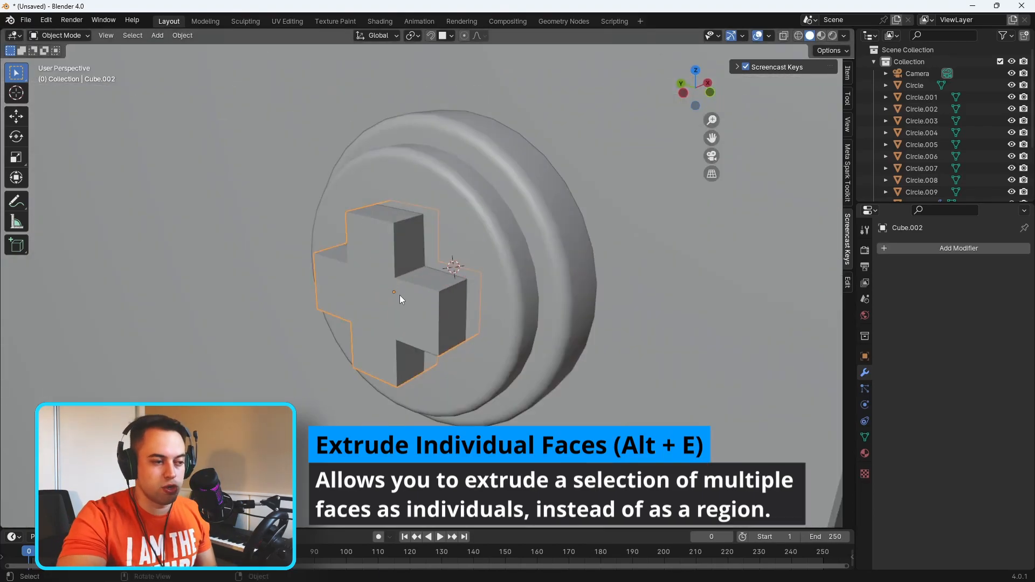
pyautogui.moveTo(454, 304); pyautogui.dragTo(433, 292, button='middle')
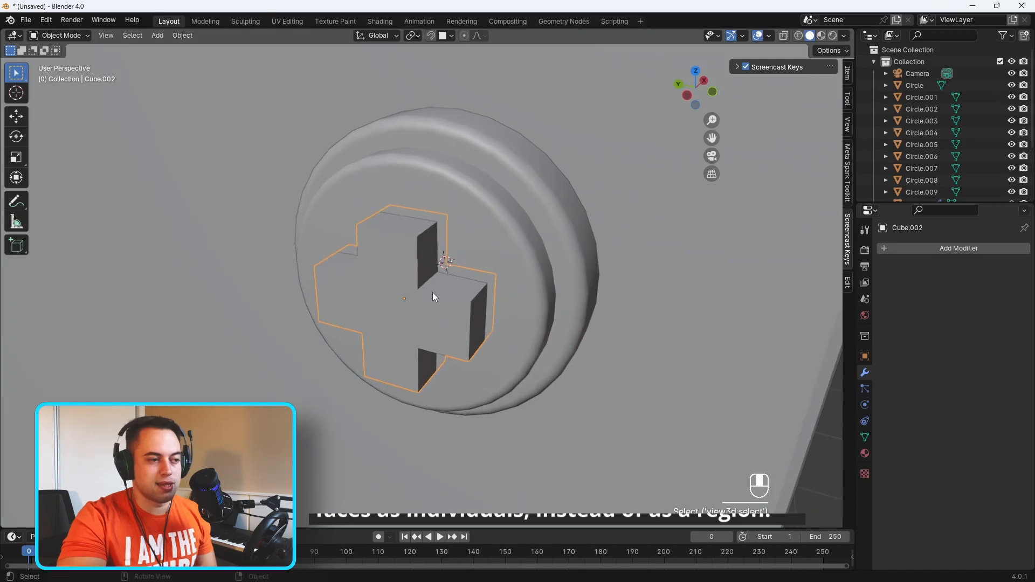
pyautogui.click(444, 270)
pyautogui.click(471, 215)
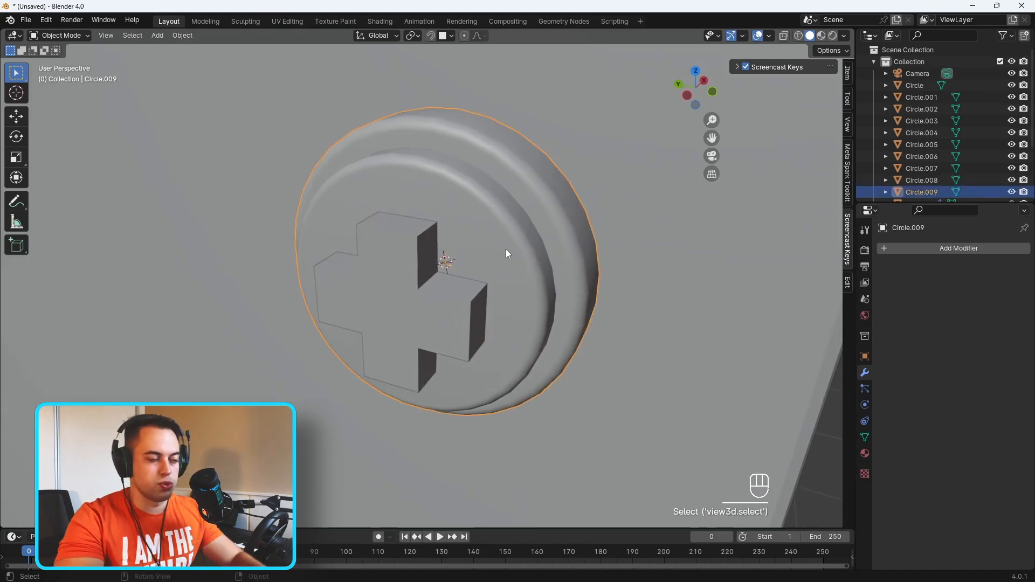
pyautogui.moveTo(507, 254); pyautogui.dragTo(402, 299, button='middle')
pyautogui.click(402, 299)
pyautogui.moveTo(503, 291); pyautogui.dragTo(640, 302, button='middle')
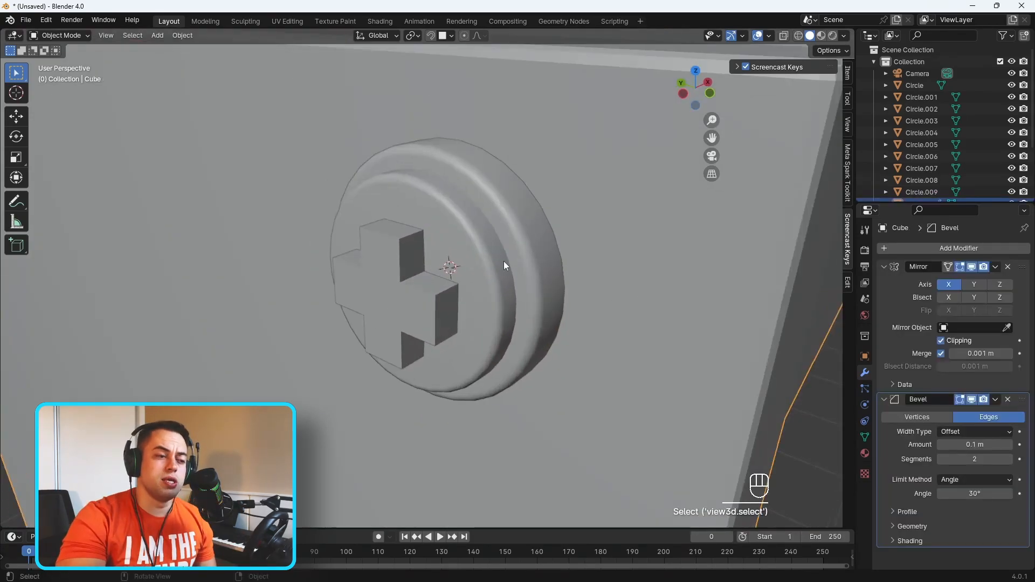
# Step: Add a Boolean modifier with the Difference operation to the bolt head, using the plus-shaped cube as its object
pyautogui.click(499, 241)
pyautogui.moveTo(483, 228); pyautogui.dragTo(503, 257, button='middle')
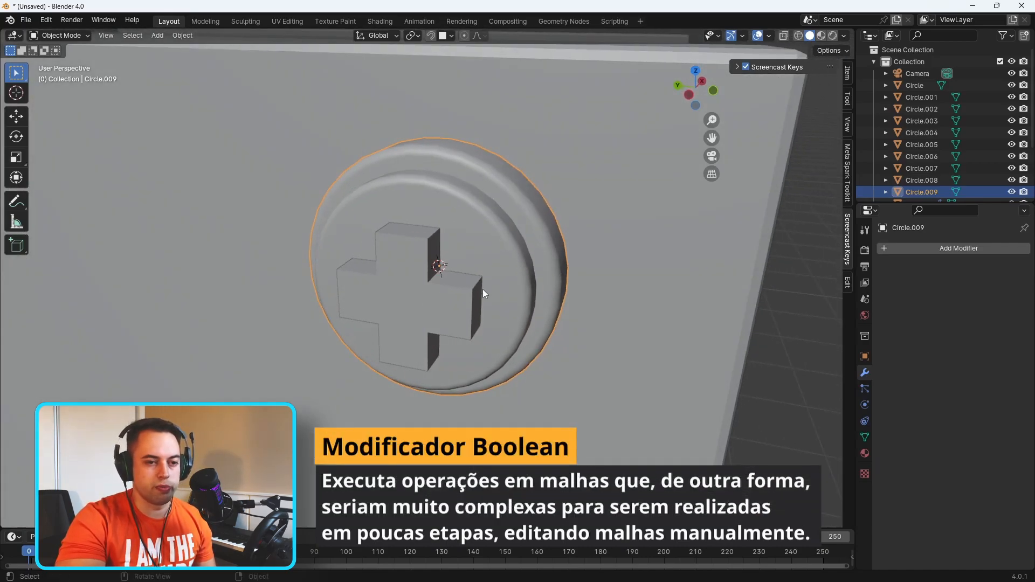
pyautogui.moveTo(486, 294); pyautogui.dragTo(461, 296, button='middle')
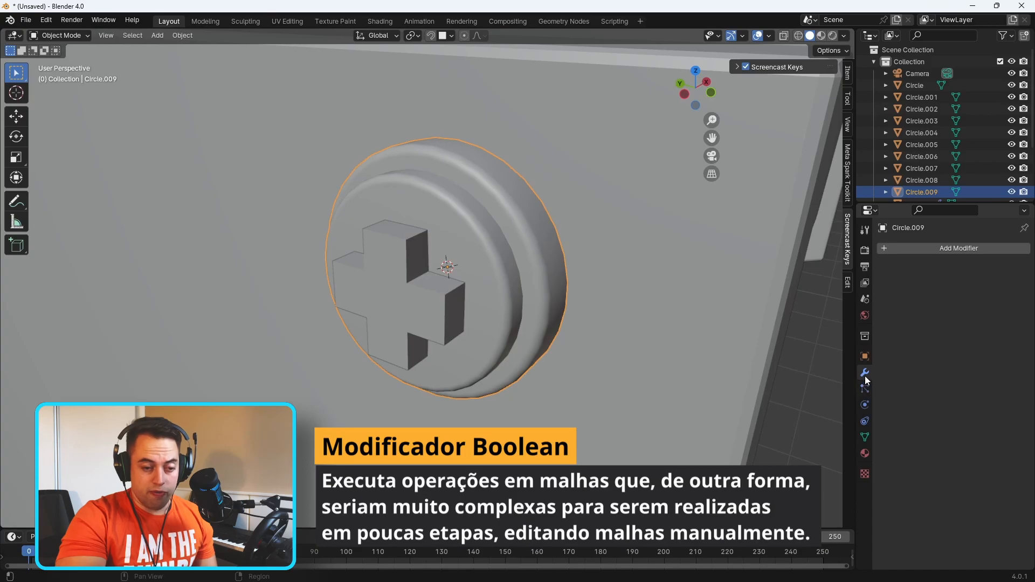
pyautogui.click(933, 249)
pyautogui.moveTo(933, 246)
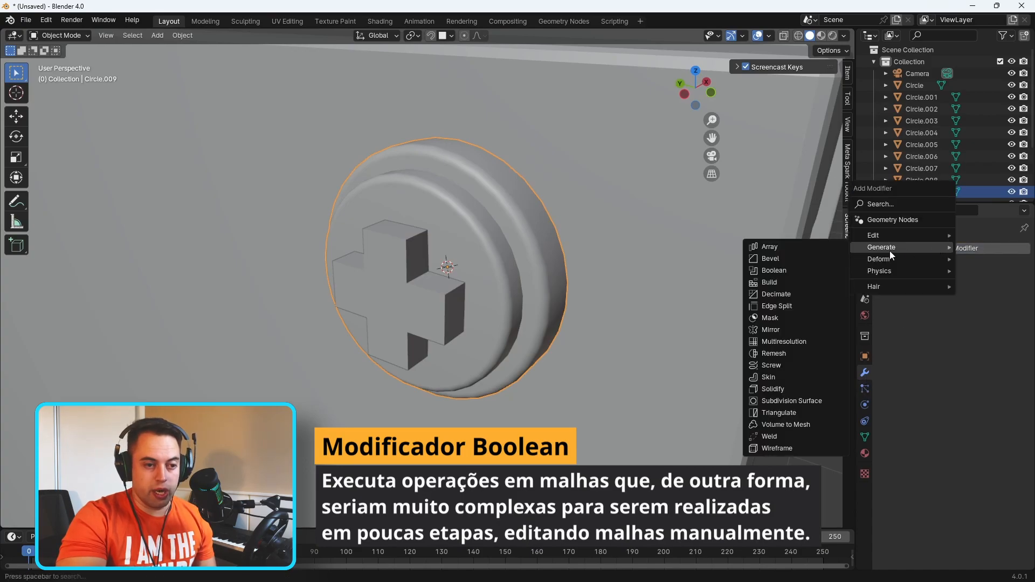
pyautogui.click(797, 269)
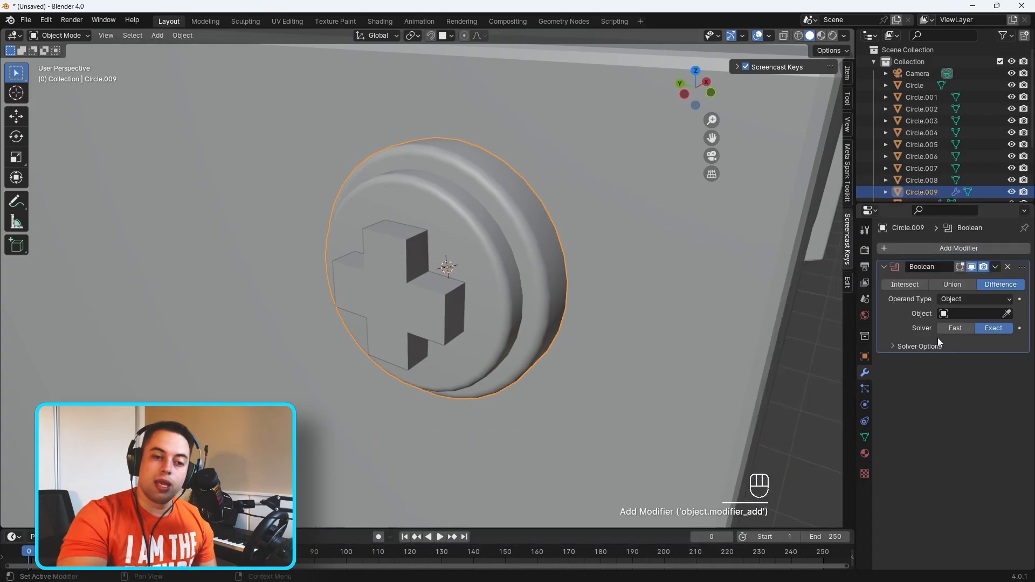
pyautogui.click(1006, 314)
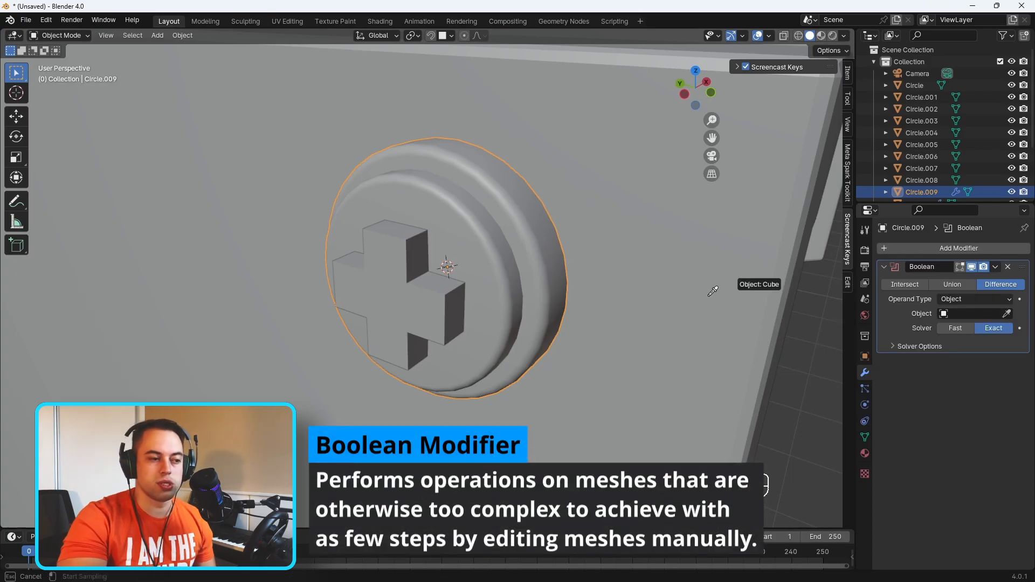
pyautogui.click(416, 298)
pyautogui.scroll(-5, 416, 311)
pyautogui.scroll(3, 487, 276)
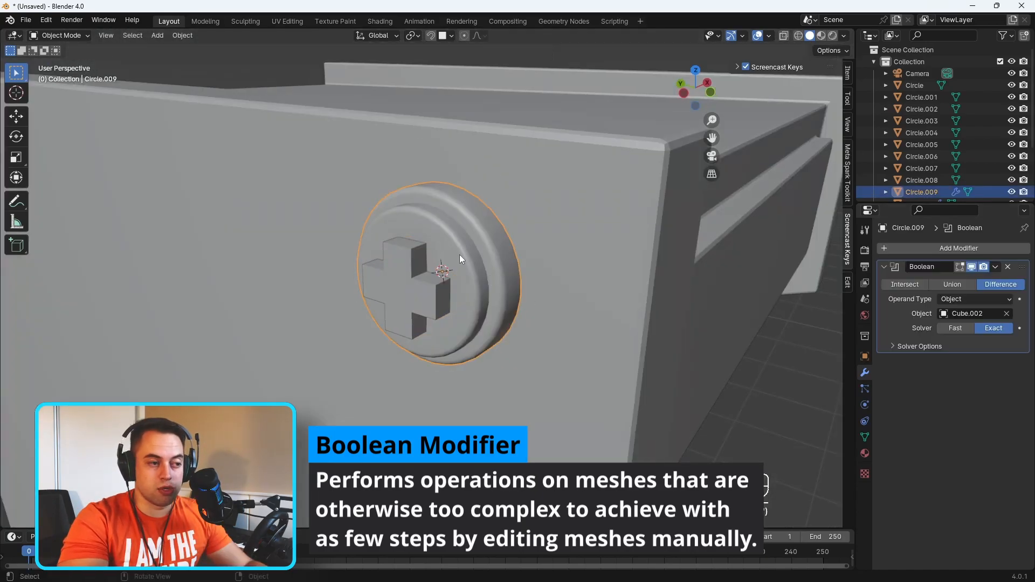
pyautogui.scroll(4, 437, 314)
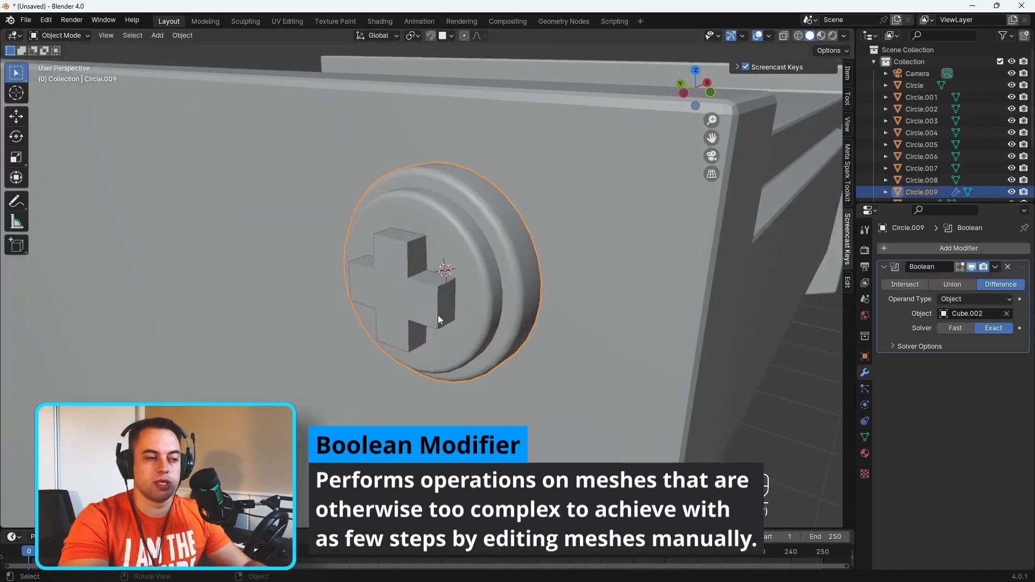
# Step: Set the plus-shaped cube's viewport display to Wire
pyautogui.click(421, 315)
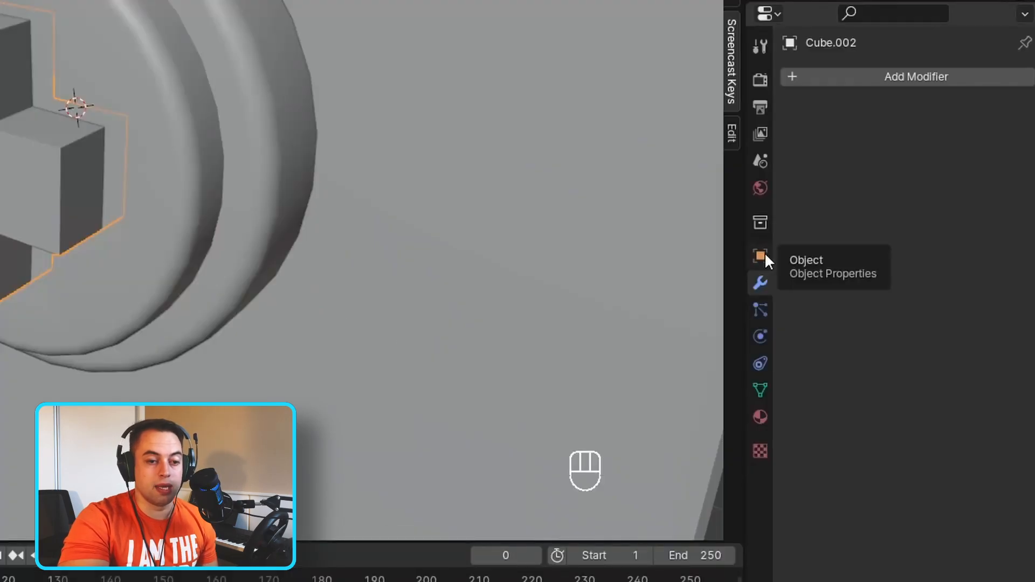
pyautogui.click(760, 256)
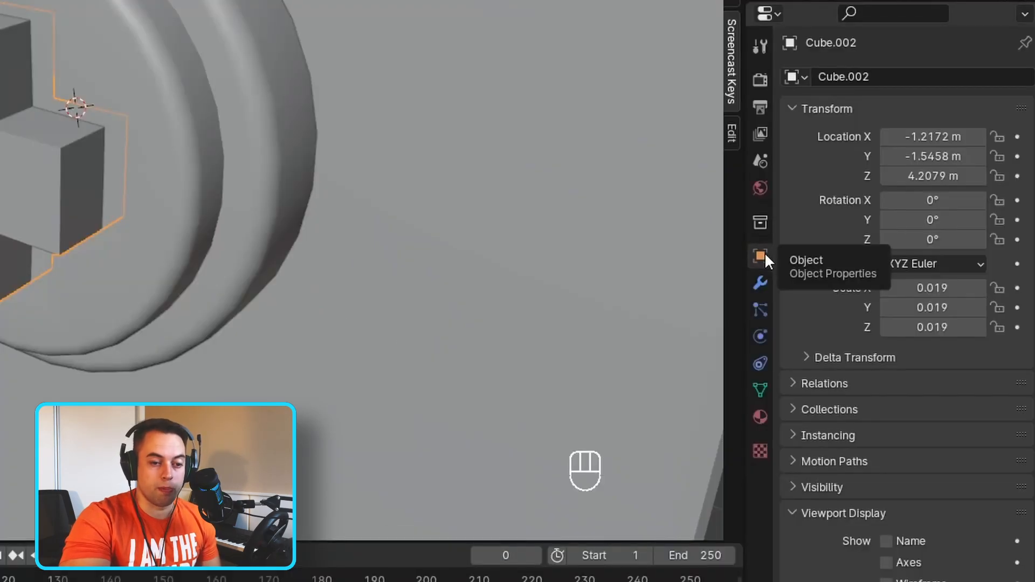
pyautogui.scroll(-5, 797, 398)
pyautogui.click(800, 399)
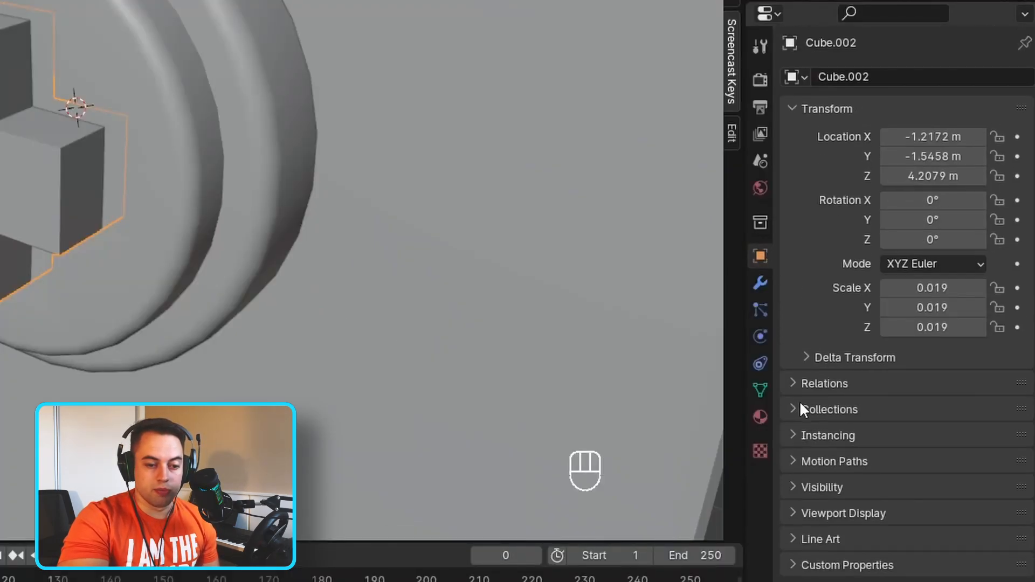
pyautogui.click(797, 512)
pyautogui.scroll(-8, 800, 439)
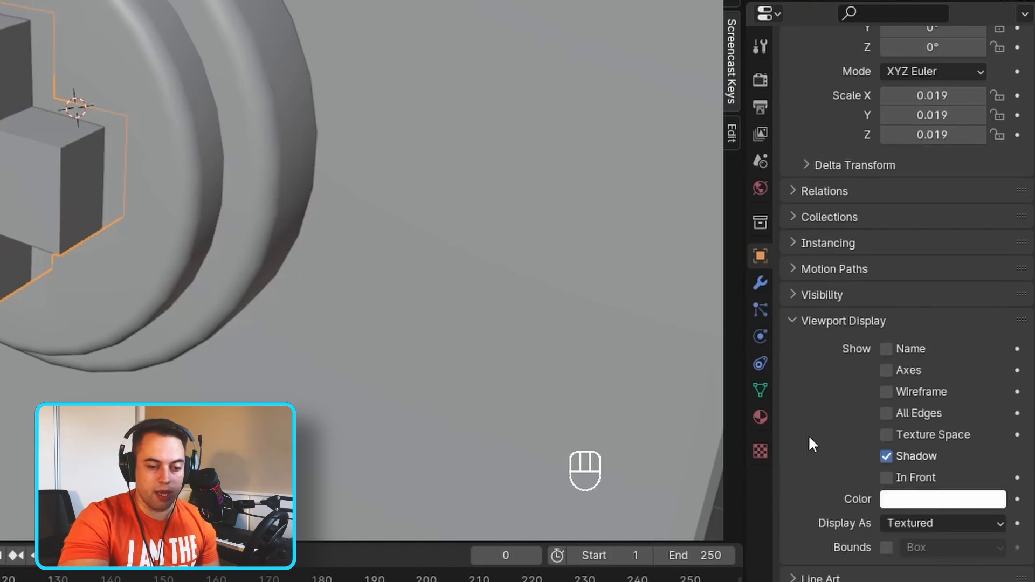
pyautogui.click(942, 516)
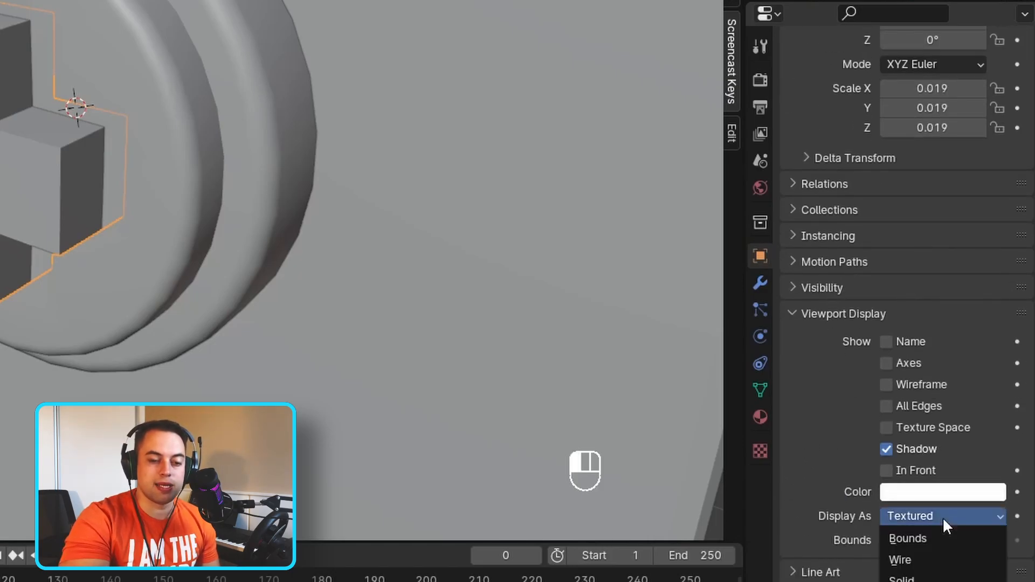
pyautogui.click(946, 558)
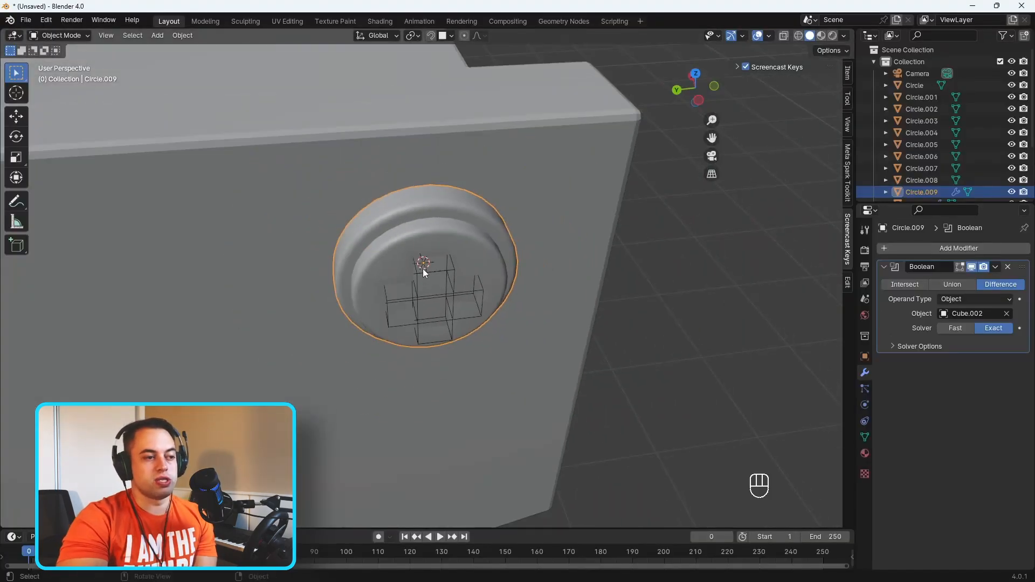
# Step: Try the Union operation in the bolt head's Boolean modifier
pyautogui.moveTo(423, 269); pyautogui.dragTo(459, 207, button='middle')
pyautogui.click(448, 244)
pyautogui.scroll(5, 477, 258)
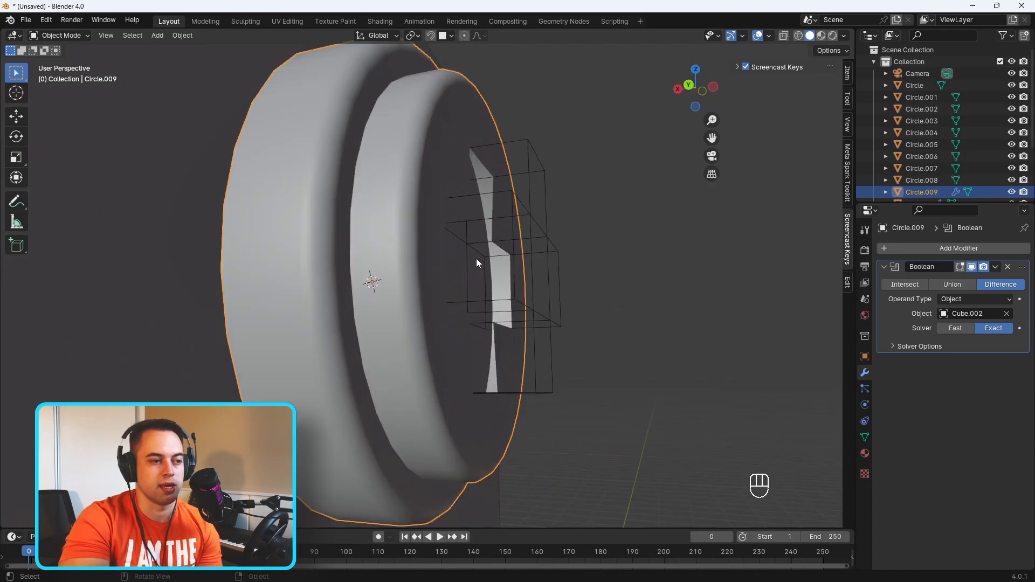
pyautogui.moveTo(554, 280); pyautogui.dragTo(508, 336, button='middle')
pyautogui.click(953, 286)
pyautogui.scroll(-6, 478, 289)
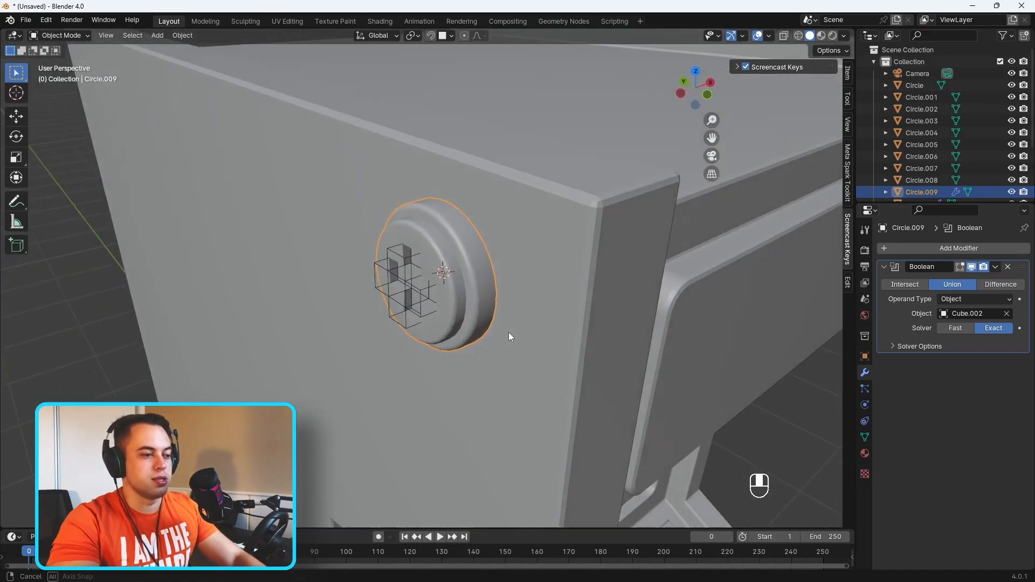
pyautogui.scroll(-4, 415, 323)
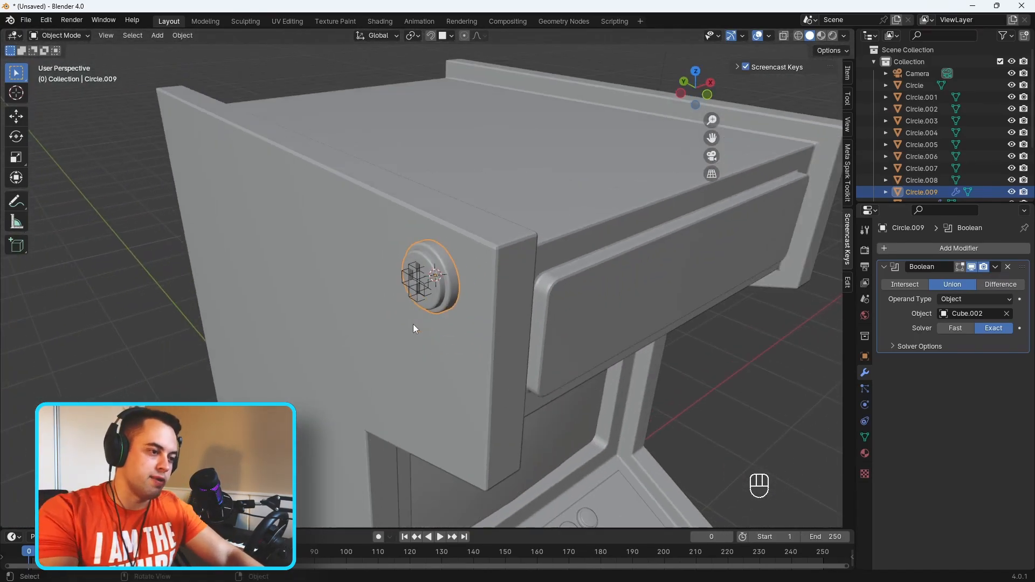
# Step: Apply the bolt head's Boolean modifier as a Difference cut and delete the wireframe plus-shaped cutter
pyautogui.scroll(7, 431, 312)
pyautogui.click(995, 268)
pyautogui.click(978, 280)
pyautogui.click(408, 277)
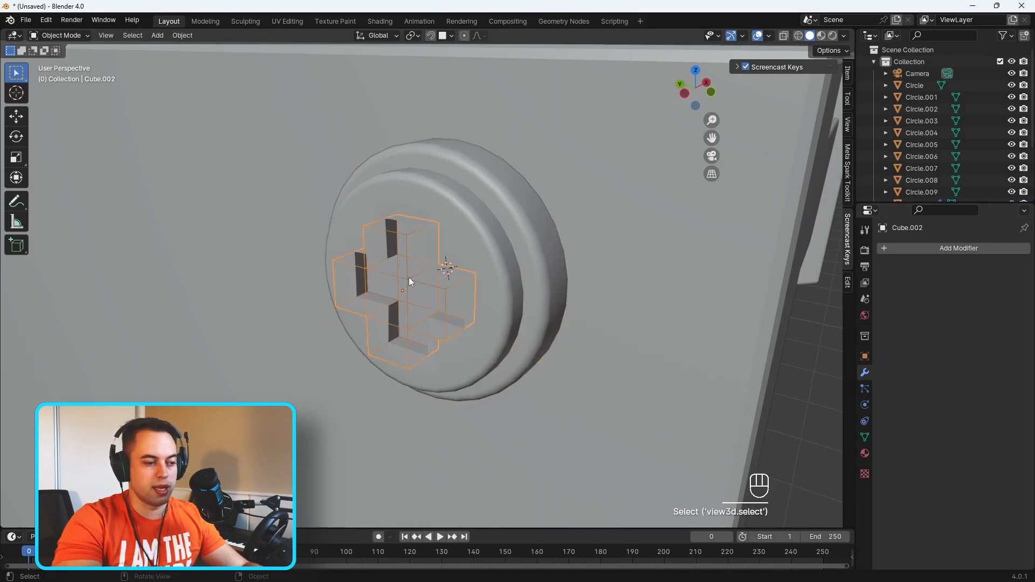
pyautogui.press('Delete')
# Step: Select the bolt head in a side view of the cabinet and turn on snapping
pyautogui.scroll(-3, 458, 306)
pyautogui.click(458, 306)
pyautogui.scroll(-2, 535, 319)
pyautogui.moveTo(534, 319); pyautogui.dragTo(470, 305, button='middle')
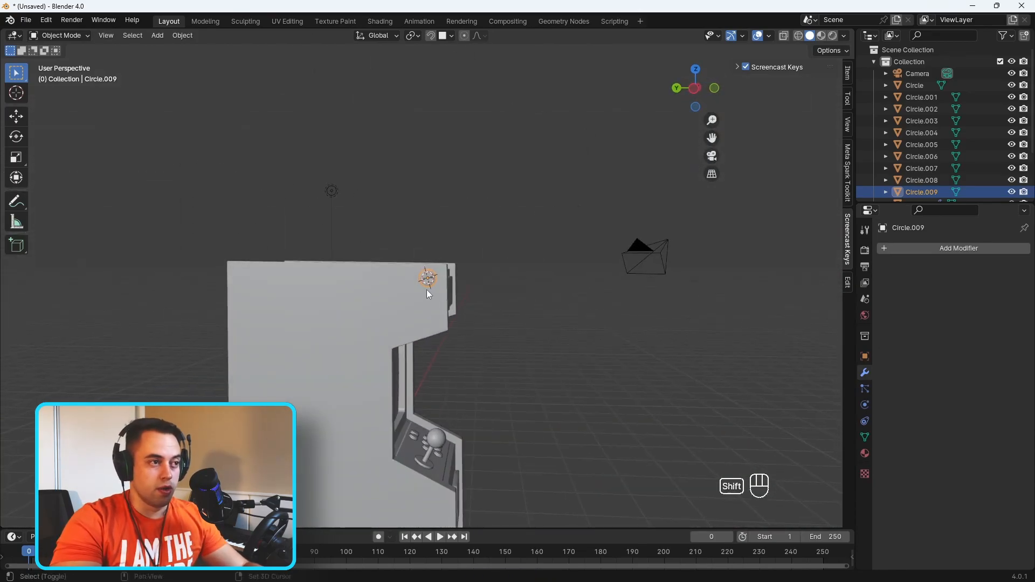
pyautogui.click(430, 36)
pyautogui.scroll(3, 580, 315)
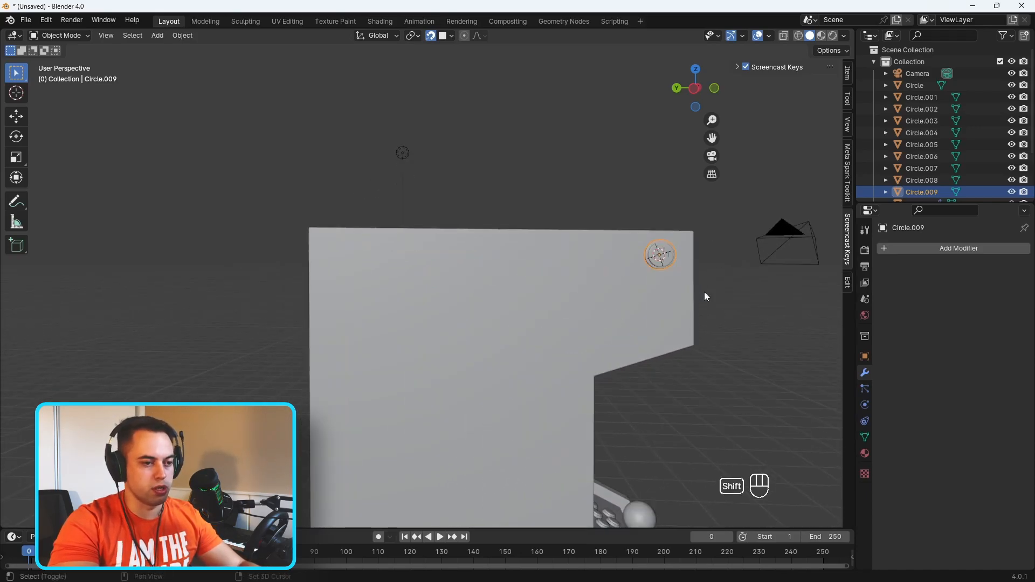
pyautogui.hotkey('shift', 'd')
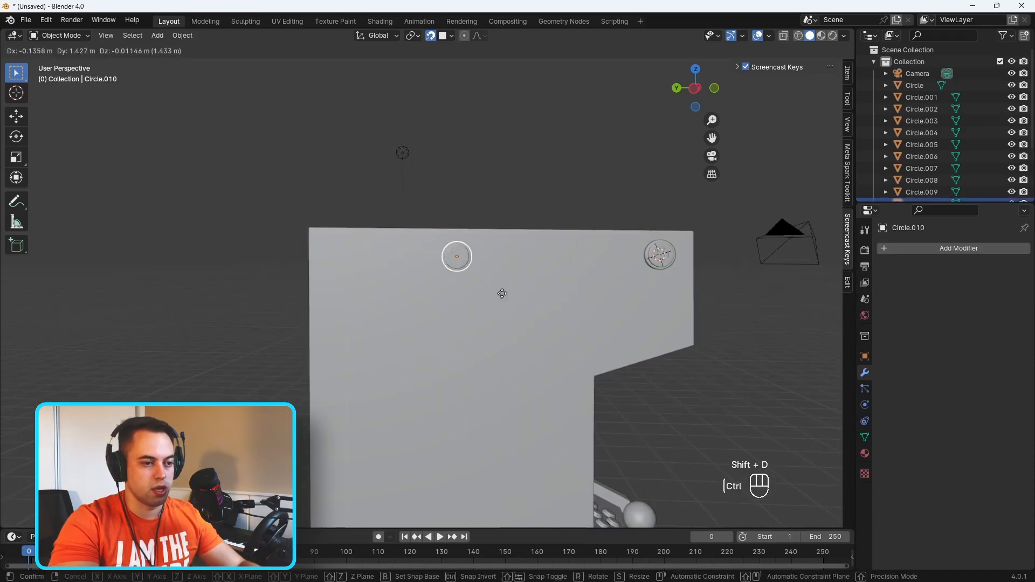
pyautogui.rightClick(502, 294)
pyautogui.hotkey('ctrl', 'z')
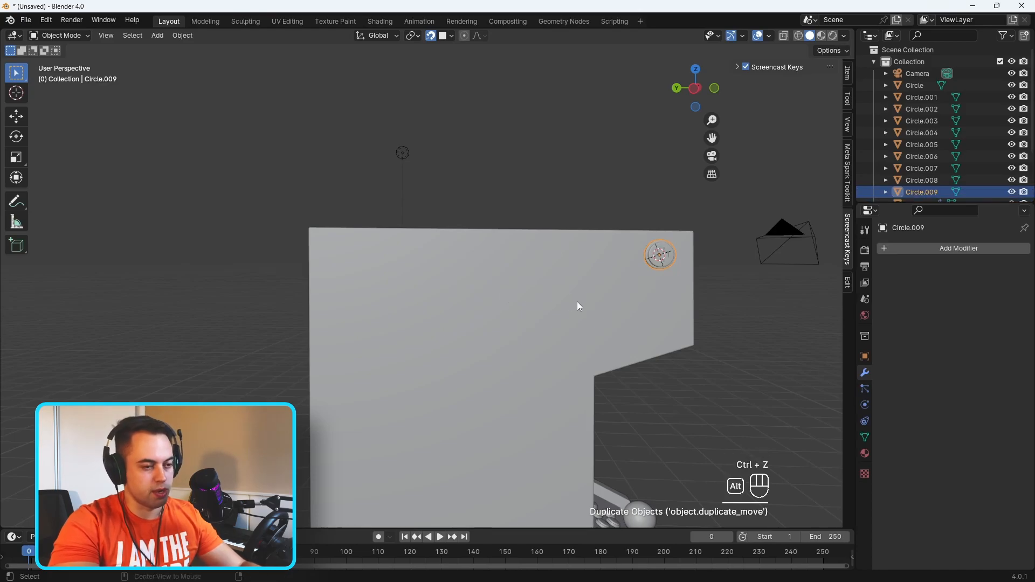
# Step: Create a linked duplicate of the bolt head and move it about 2.3 m along Y to the cabinet side's upper rear corner
pyautogui.hotkey('alt', 'd')
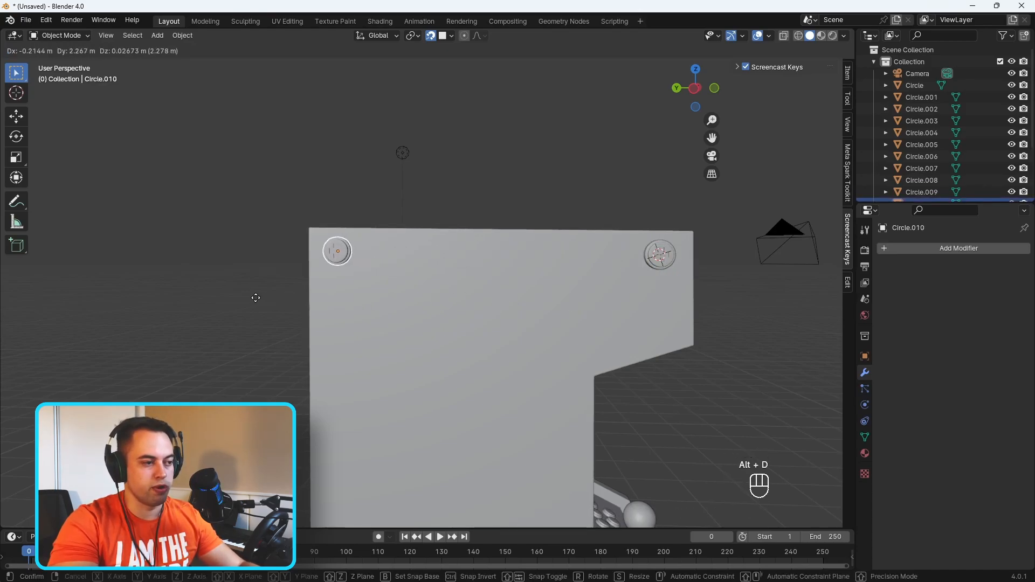
pyautogui.press('z')
pyautogui.press('y')
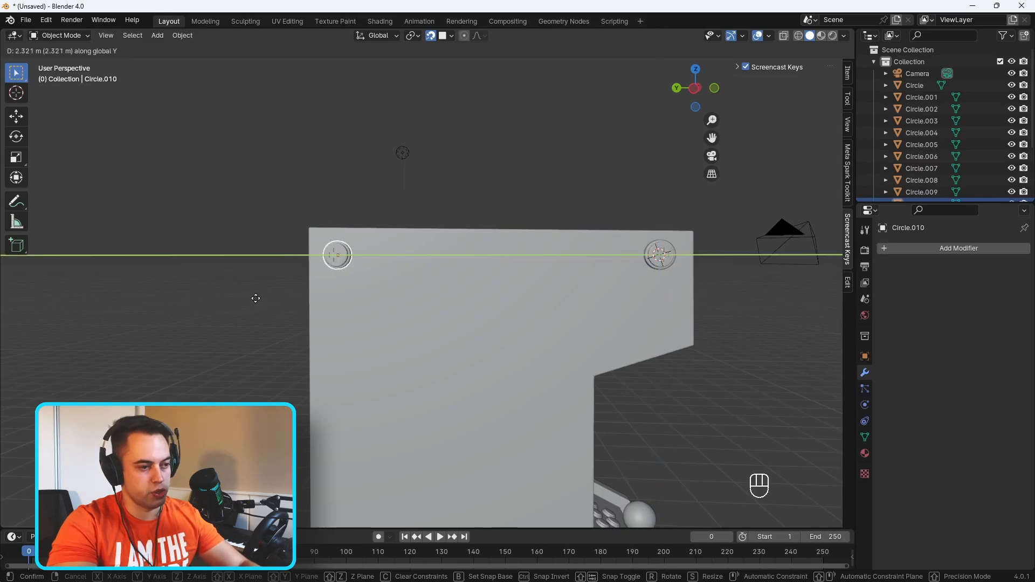
pyautogui.click(256, 293)
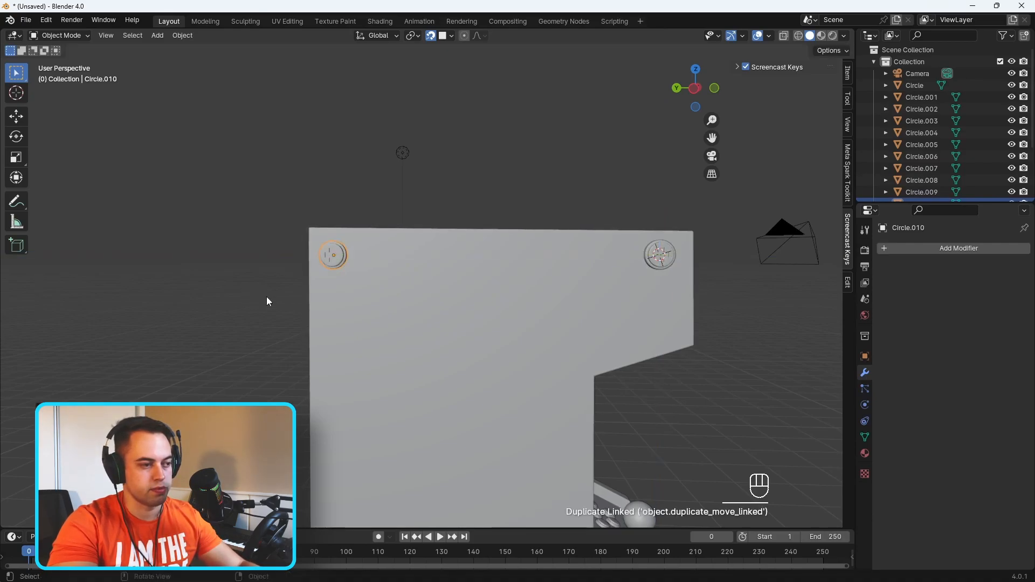
# Step: Create a linked duplicate of the upper rear bolt head and move it down along Z to the cabinet side's lower rear corner
pyautogui.scroll(-6, 544, 408)
pyautogui.keyDown('shift'); pyautogui.moveTo(544, 407); pyautogui.dragTo(461, 233, button='middle'); pyautogui.keyUp('shift')
pyautogui.scroll(2, 377, 255)
pyautogui.scroll(2, 497, 254)
pyautogui.click(395, 168)
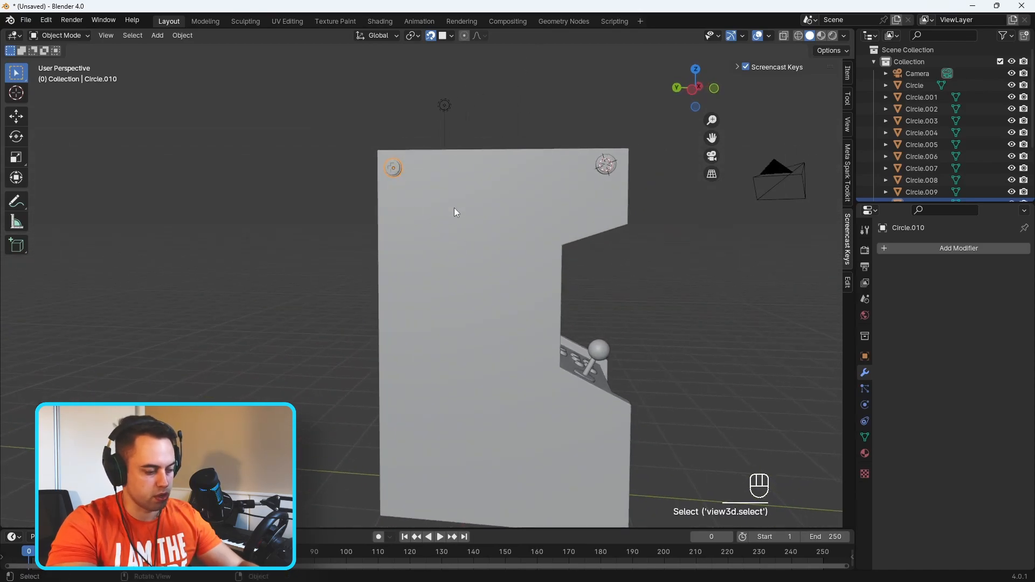
pyautogui.hotkey('alt', 'd')
pyautogui.press('z')
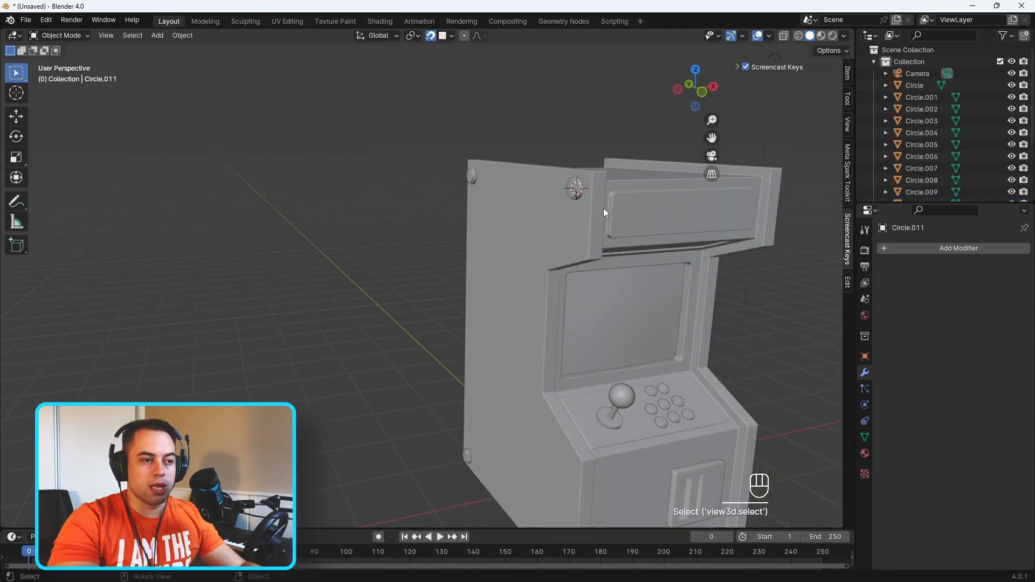
# Step: Add a Mirror modifier to the bolt head at the cabinet side's upper front corner
pyautogui.click(570, 191)
pyautogui.moveTo(565, 227); pyautogui.dragTo(565, 285, button='middle')
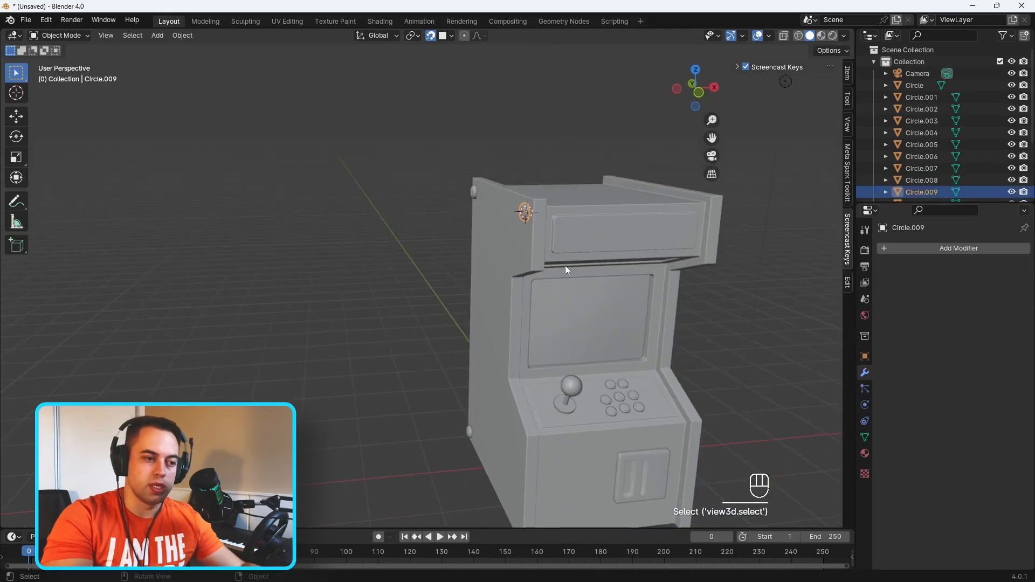
pyautogui.scroll(3, 577, 272)
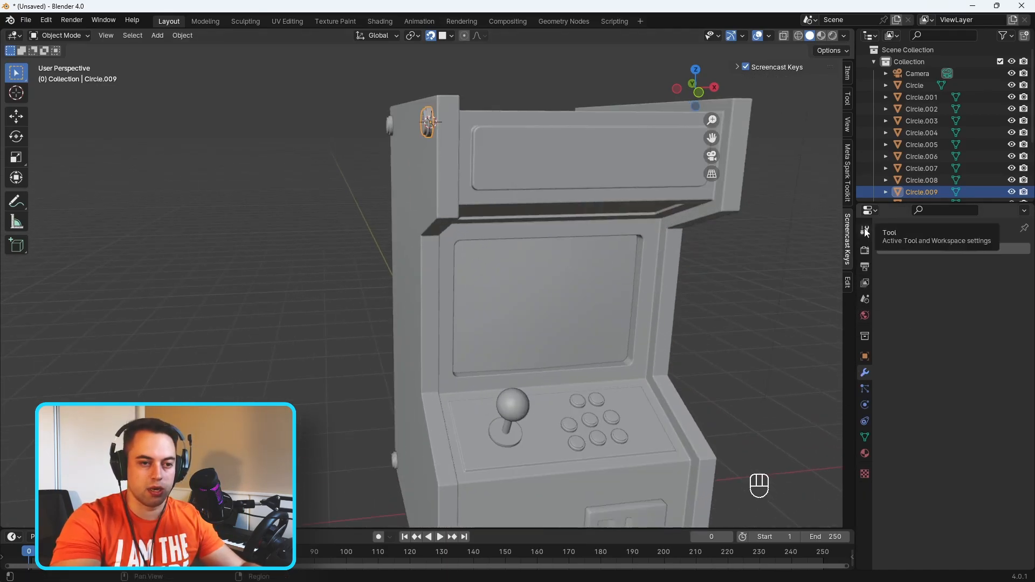
pyautogui.moveTo(721, 324); pyautogui.dragTo(765, 307, button='middle')
pyautogui.click(965, 248)
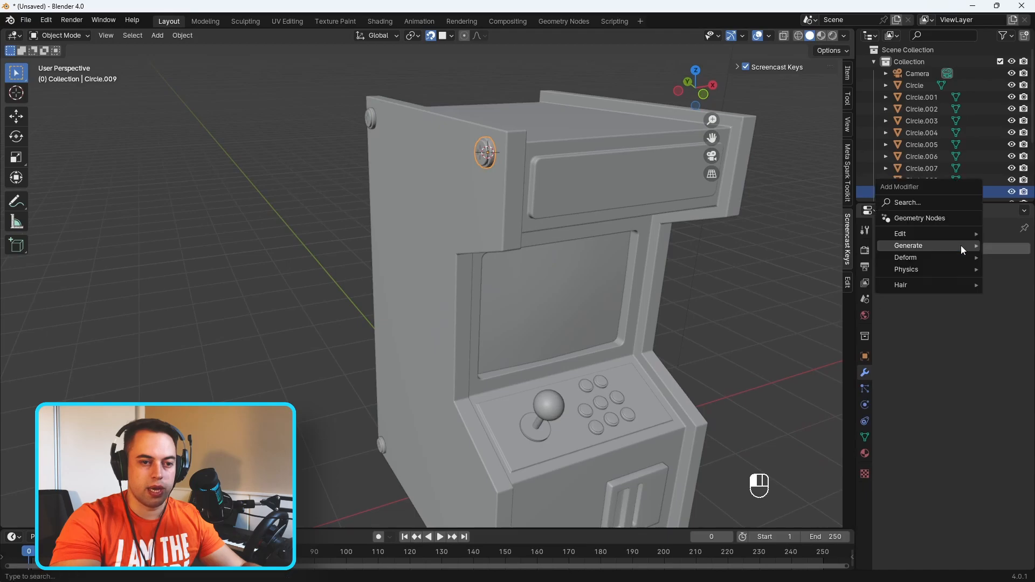
pyautogui.moveTo(960, 246)
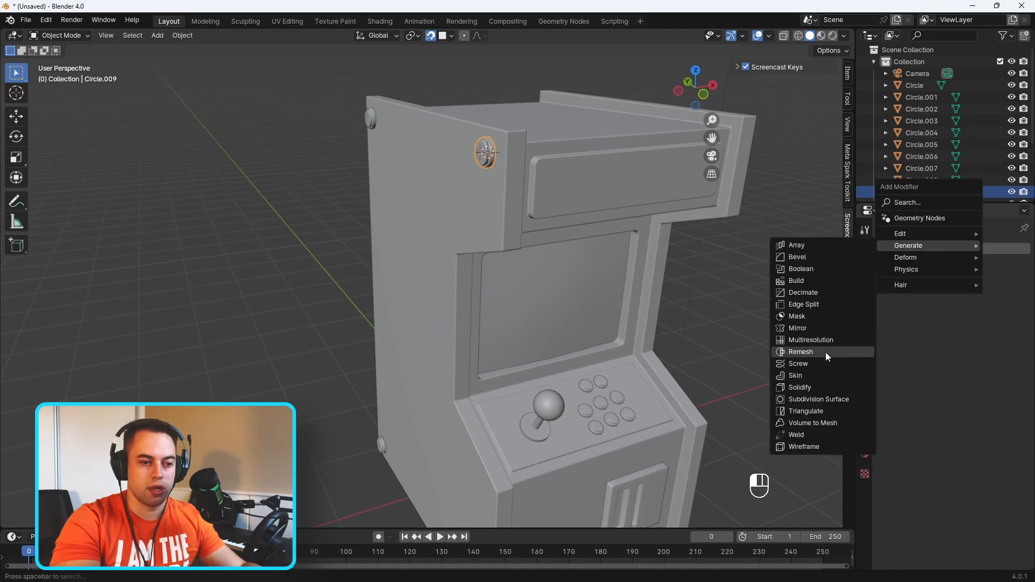
pyautogui.click(797, 328)
# Step: Set the cabinet body as the mirror object of the upper front bolt head's Mirror modifier
pyautogui.moveTo(719, 295); pyautogui.dragTo(669, 245, button='middle')
pyautogui.click(1005, 327)
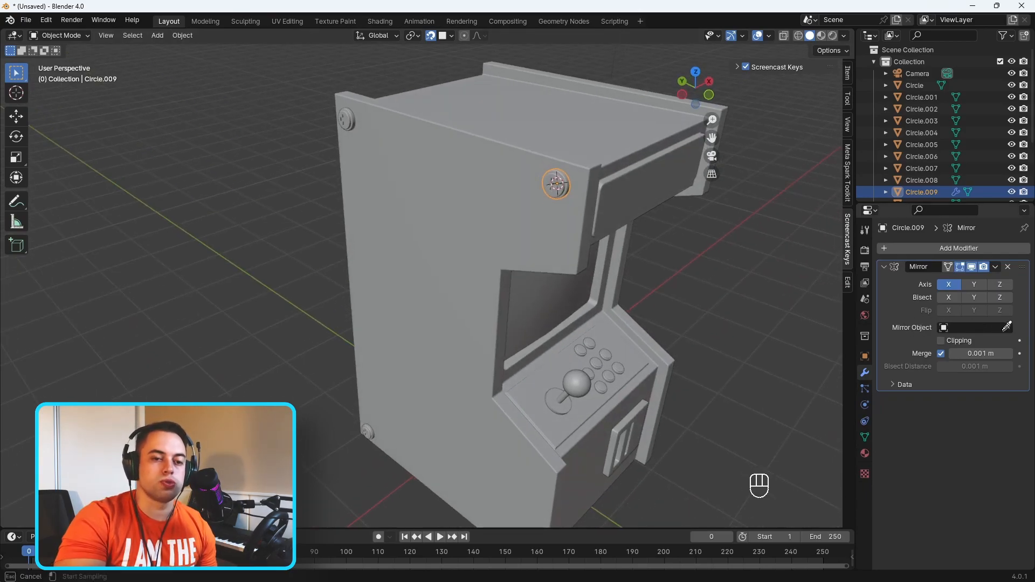
pyautogui.click(620, 150)
pyautogui.moveTo(619, 150); pyautogui.dragTo(621, 262, button='middle')
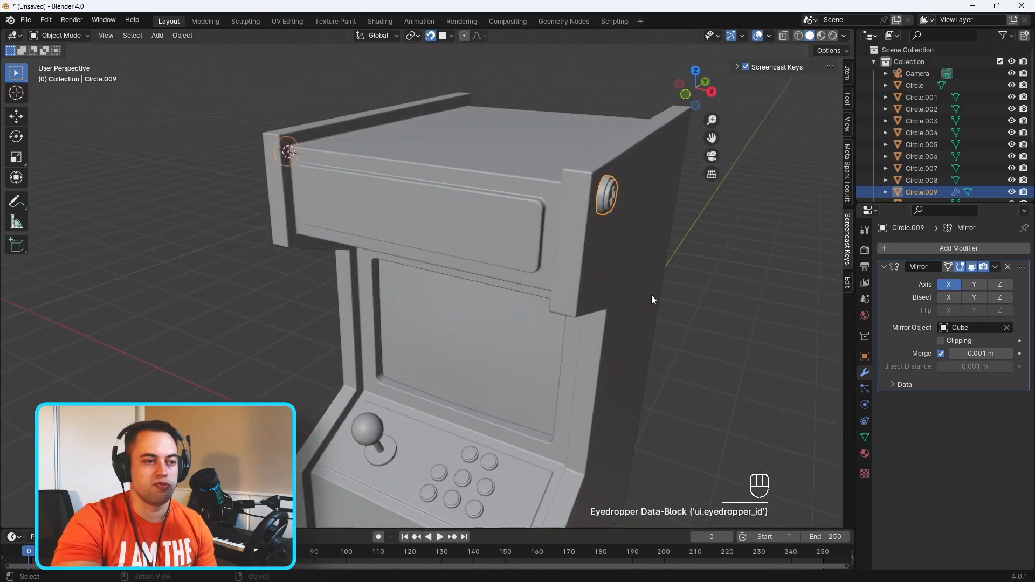
pyautogui.moveTo(651, 296); pyautogui.dragTo(756, 309, button='middle')
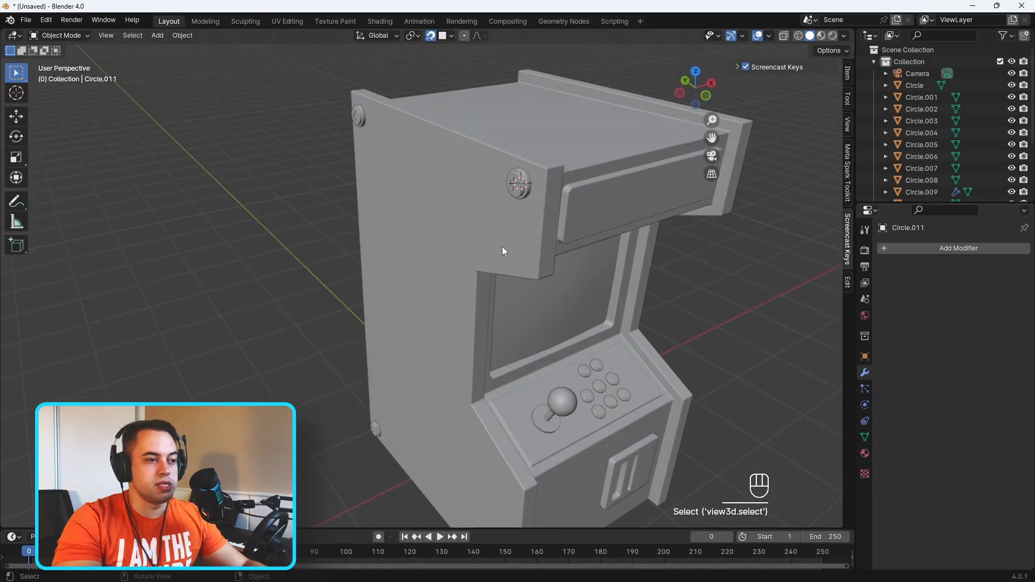
# Step: Copy the Mirror modifier from the upper front bolt head to the two rear bolt heads
pyautogui.moveTo(503, 247)
pyautogui.mouseDown(button='middle')
pyautogui.moveTo(395, 260)
pyautogui.moveTo(496, 254)
pyautogui.mouseUp(button='middle')
pyautogui.moveTo(476, 351); pyautogui.dragTo(392, 495, button='middle')
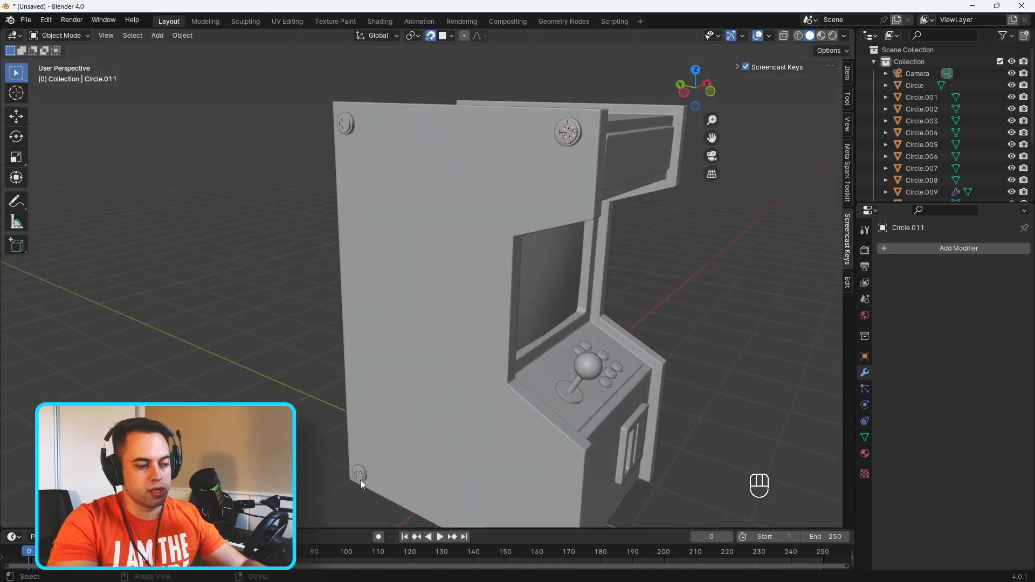
pyautogui.keyDown('shift'); pyautogui.click(345, 124); pyautogui.keyUp('shift')
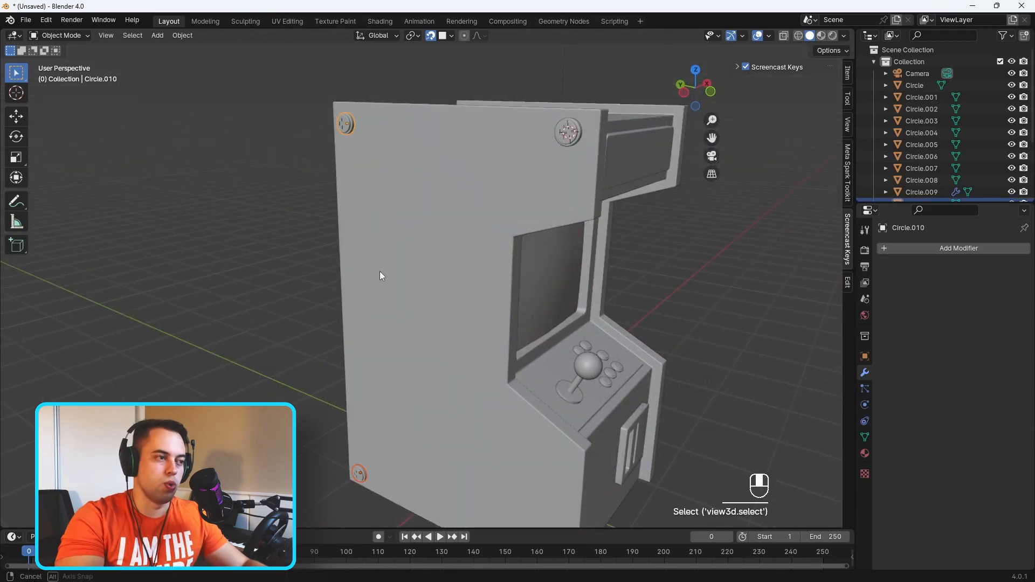
pyautogui.moveTo(379, 270); pyautogui.dragTo(375, 284, button='middle')
pyautogui.keyDown('shift'); pyautogui.click(566, 159); pyautogui.keyUp('shift')
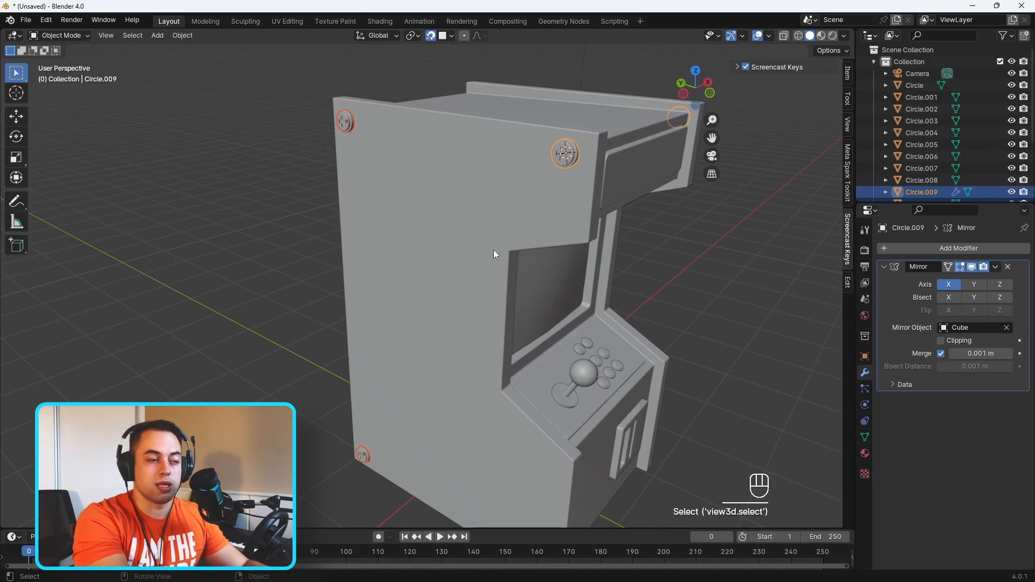
pyautogui.hotkey('ctrl', 'l')
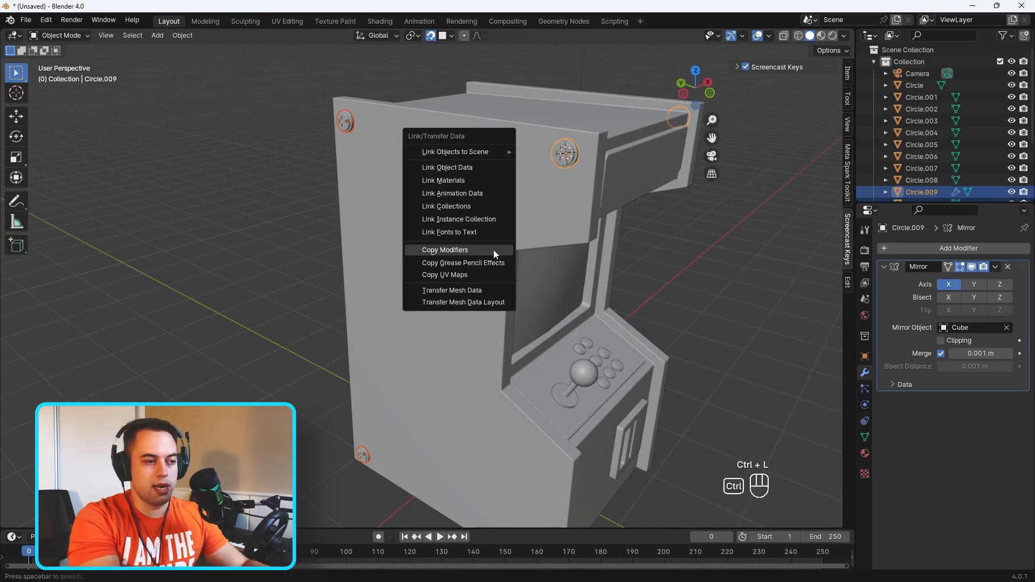
pyautogui.click(452, 250)
# Step: Create a linked duplicate of the lower rear bolt head and move it about -2.46 m along Y to the lower front corner
pyautogui.moveTo(452, 250); pyautogui.dragTo(472, 353, button='middle')
pyautogui.moveTo(551, 441); pyautogui.dragTo(552, 437, button='middle')
pyautogui.moveTo(342, 429); pyautogui.dragTo(509, 448, button='middle')
pyautogui.keyDown('shift'); pyautogui.moveTo(510, 448); pyautogui.dragTo(487, 405, button='middle'); pyautogui.keyUp('shift')
pyautogui.scroll(2, 486, 405)
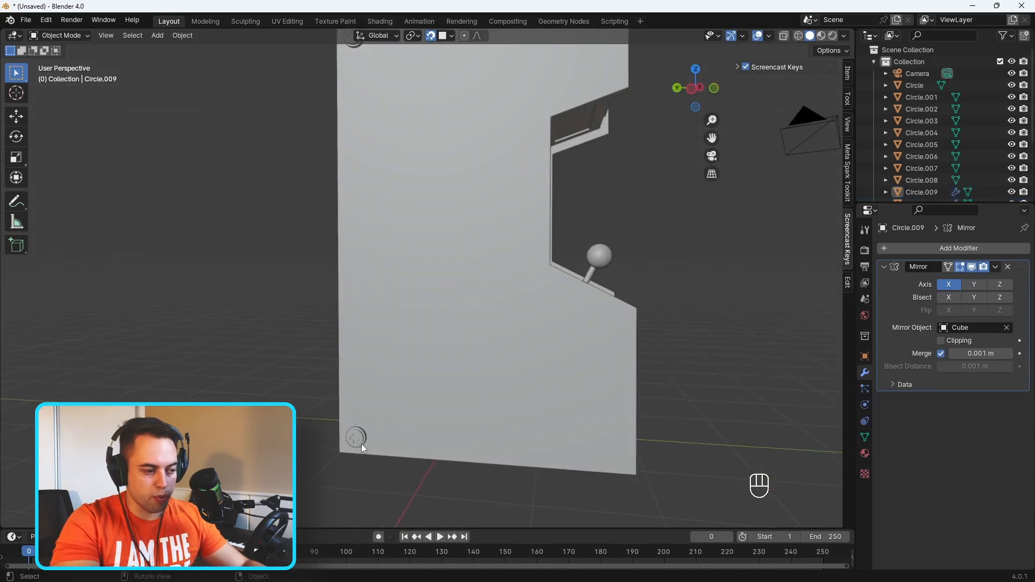
pyautogui.click(363, 442)
pyautogui.scroll(-2, 457, 447)
pyautogui.moveTo(456, 451); pyautogui.dragTo(402, 433, button='middle')
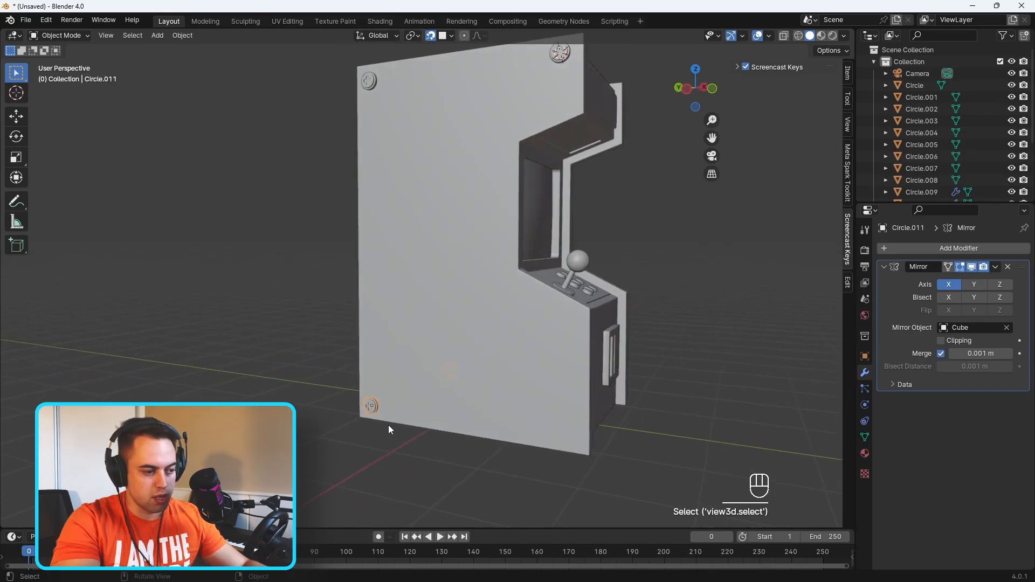
pyautogui.hotkey('alt', 'd')
pyautogui.press('x')
pyautogui.press('y')
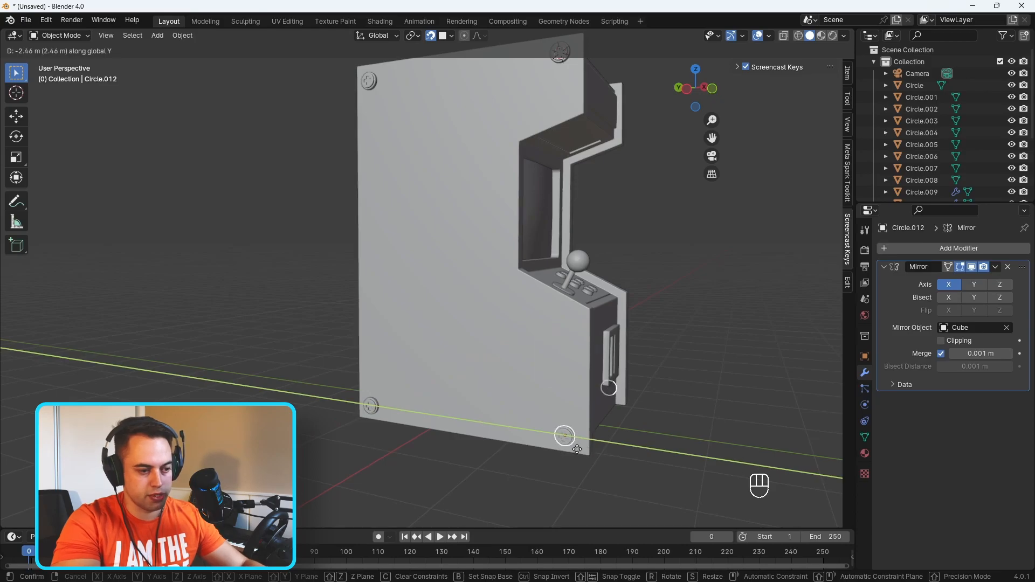
pyautogui.click(577, 448)
pyautogui.click(690, 442)
# Step: Preview the cabinet and its light in rendered shading, then return to solid shading
pyautogui.moveTo(690, 442); pyautogui.dragTo(568, 397, button='middle')
pyautogui.scroll(-3, 672, 428)
pyautogui.click(626, 94)
pyautogui.scroll(4, 523, 313)
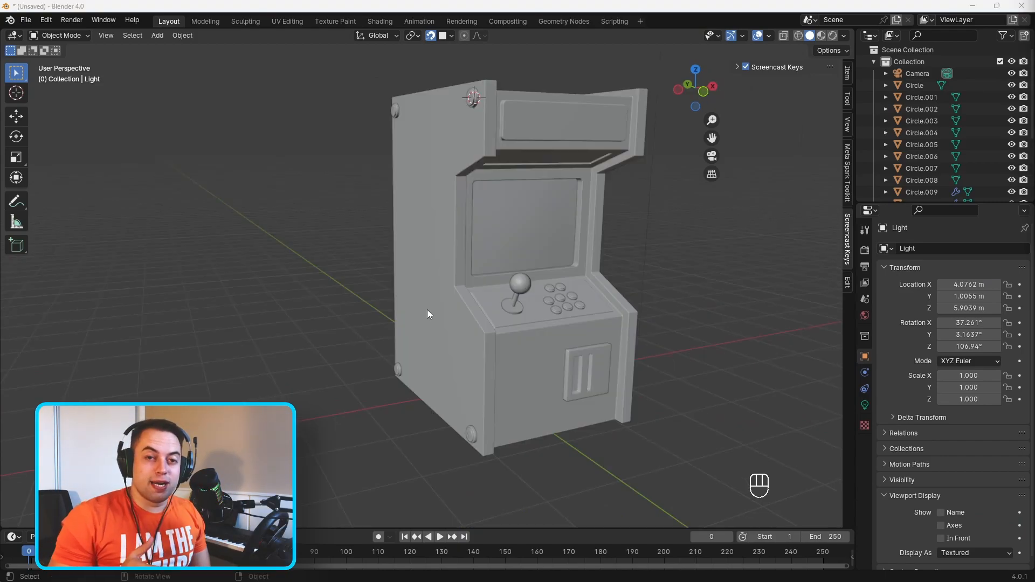
pyautogui.scroll(-2, 470, 305)
pyautogui.moveTo(470, 305)
pyautogui.mouseDown(button='middle')
pyautogui.moveTo(558, 316)
pyautogui.moveTo(519, 314)
pyautogui.moveTo(578, 335)
pyautogui.moveTo(446, 311)
pyautogui.mouseUp(button='middle')
pyautogui.click(832, 35)
pyautogui.moveTo(551, 226); pyautogui.dragTo(574, 209, button='middle')
pyautogui.click(532, 90)
pyautogui.moveTo(559, 134)
pyautogui.mouseDown(button='middle')
pyautogui.moveTo(556, 156)
pyautogui.moveTo(568, 142)
pyautogui.mouseUp(button='middle')
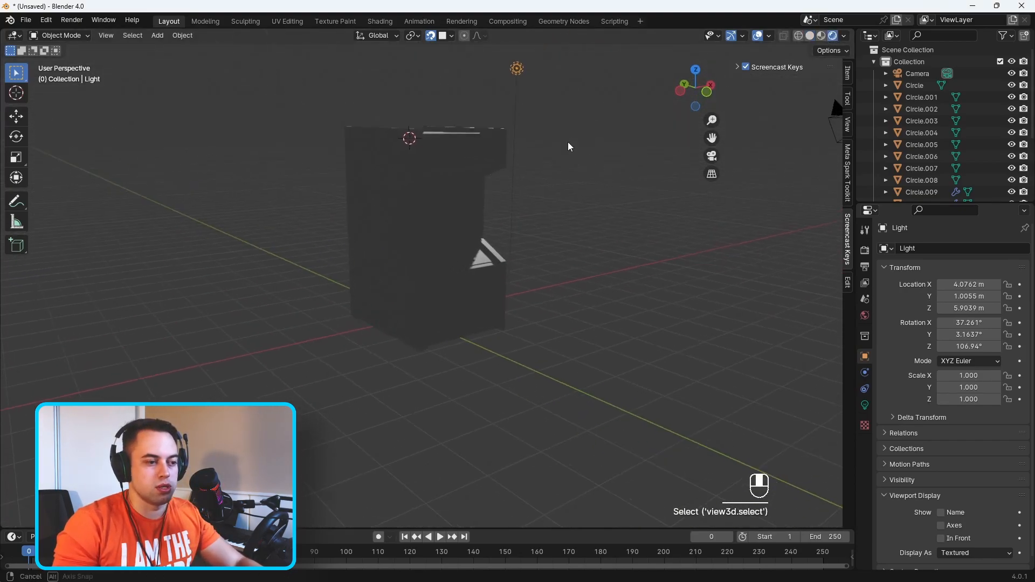
pyautogui.click(809, 35)
# Step: Snap the 3D cursor to the world origin
pyautogui.moveTo(502, 238)
pyautogui.mouseDown(button='middle')
pyautogui.moveTo(460, 291)
pyautogui.moveTo(462, 324)
pyautogui.mouseUp(button='middle')
pyautogui.click(461, 351)
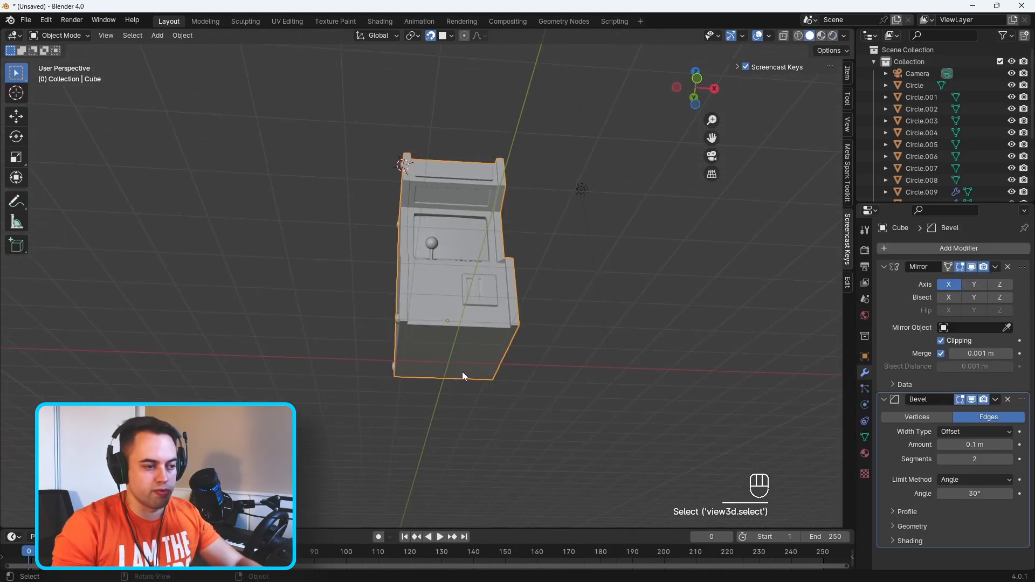
pyautogui.moveTo(461, 371); pyautogui.dragTo(471, 431, button='middle')
pyautogui.hotkey('shift', 's')
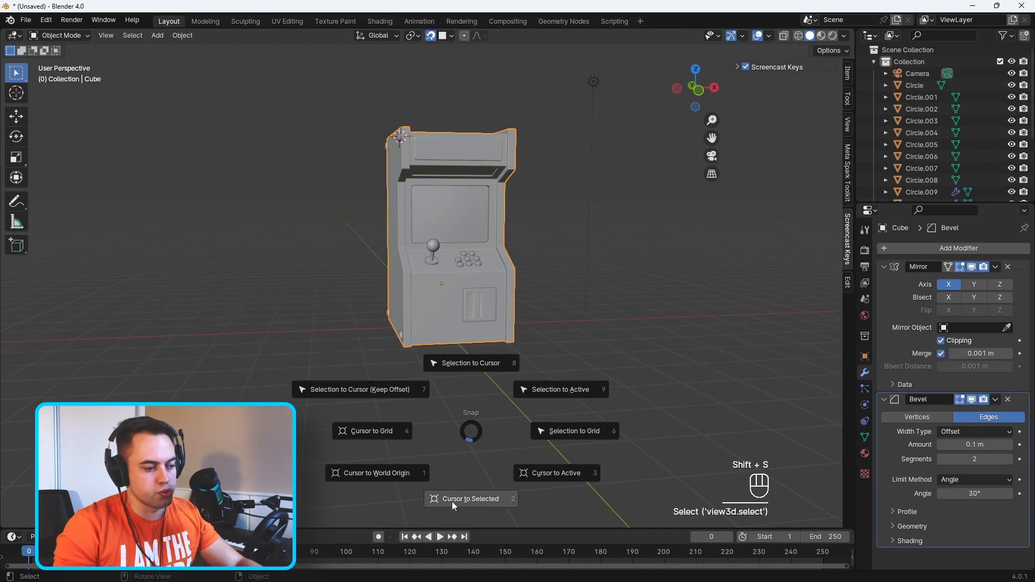
pyautogui.click(397, 477)
pyautogui.moveTo(397, 479); pyautogui.dragTo(452, 394, button='middle')
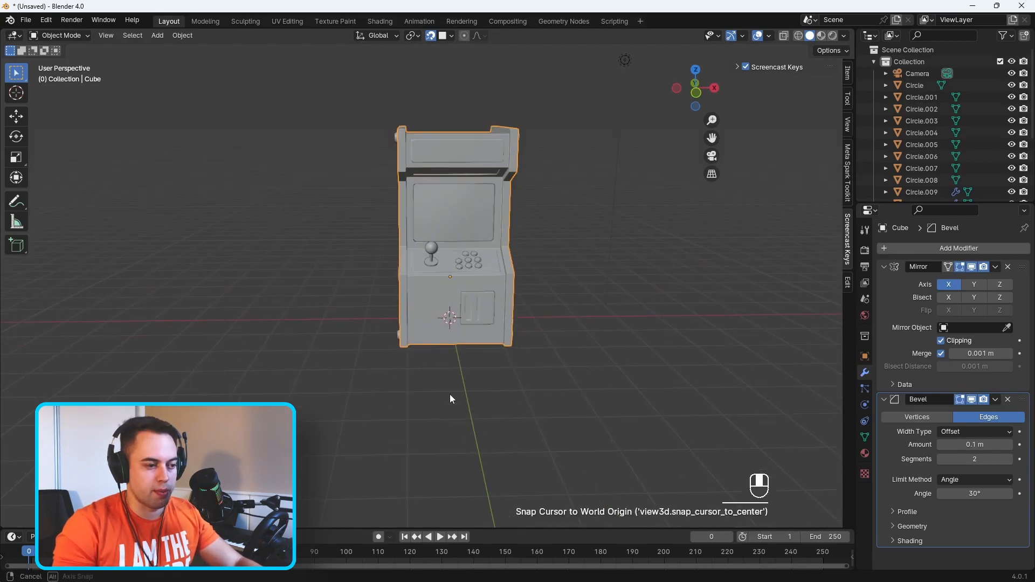
pyautogui.moveTo(447, 317); pyautogui.dragTo(491, 348, button='middle')
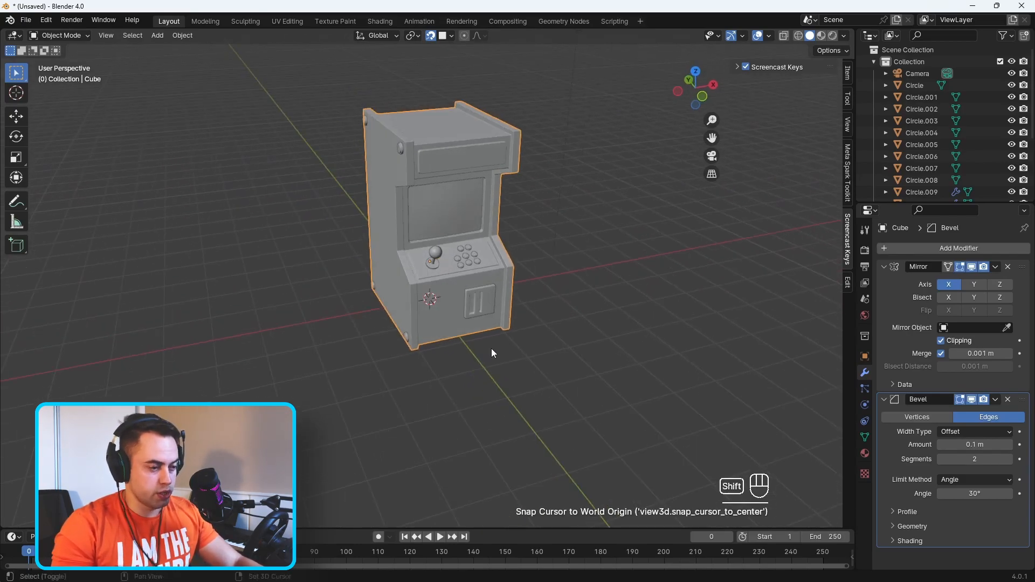
# Step: Add a plane at the 3D cursor and scale it up into a large floor extending far around the cabinet
pyautogui.hotkey('shift', 'a')
pyautogui.moveTo(489, 348)
pyautogui.click(560, 101)
pyautogui.press('s')
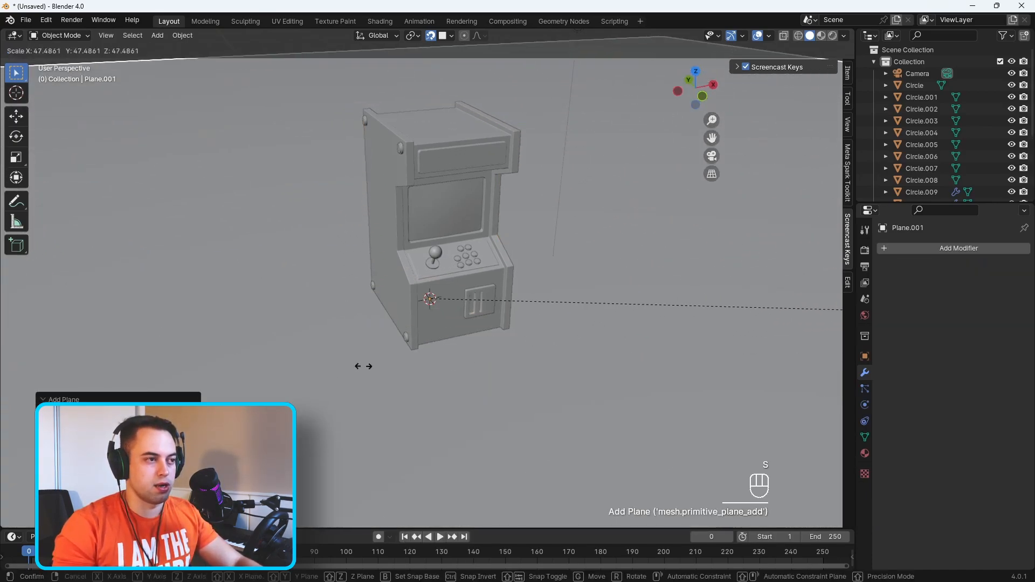
pyautogui.click(699, 209)
pyautogui.scroll(-11, 513, 218)
pyautogui.moveTo(488, 157); pyautogui.dragTo(483, 190, button='middle')
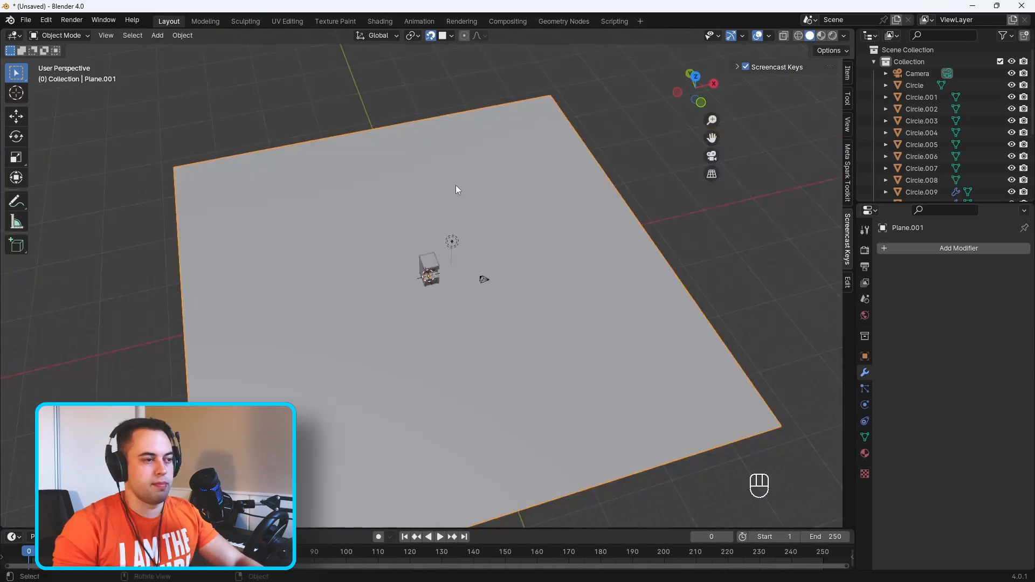
# Step: Move the floor plane's edge behind the cabinet along Y to bring it closer to the cabinet's back
pyautogui.press('Tab')
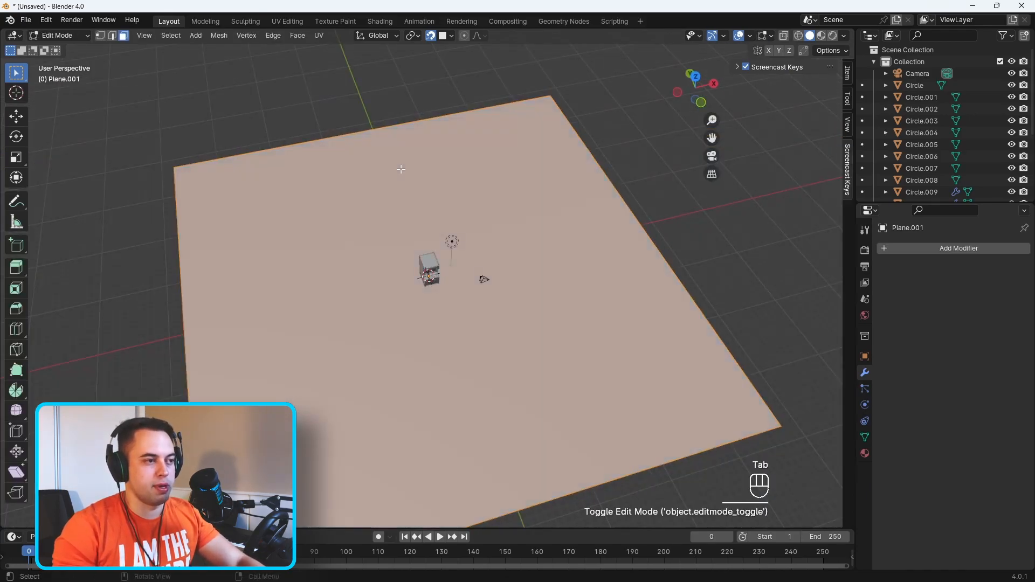
pyautogui.moveTo(400, 169); pyautogui.dragTo(323, 144, button='middle')
pyautogui.click(317, 129)
pyautogui.press('2')
pyautogui.click(317, 130)
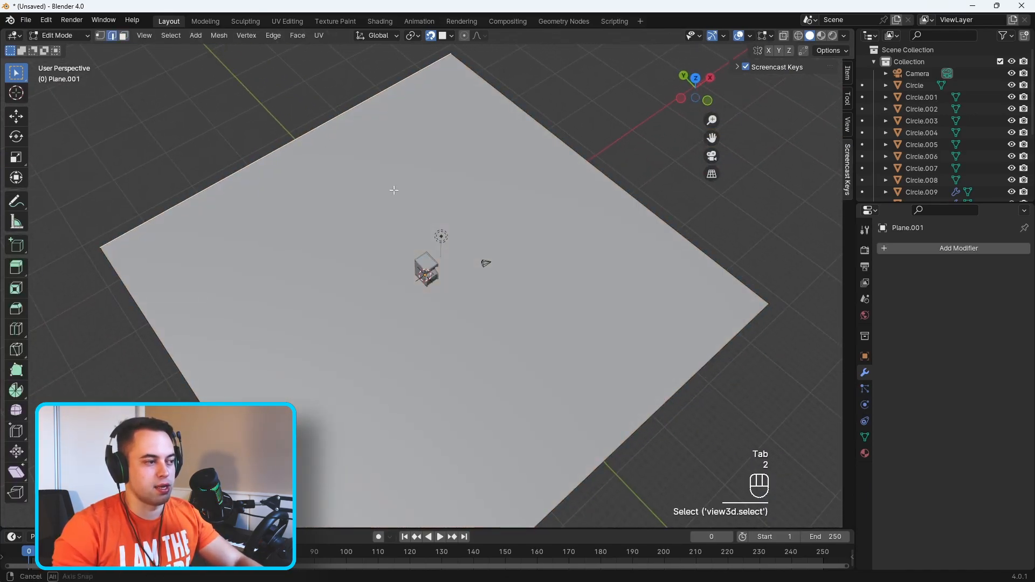
pyautogui.moveTo(393, 189); pyautogui.dragTo(406, 189, button='middle')
pyautogui.press('g')
pyautogui.press('x')
pyautogui.press('y')
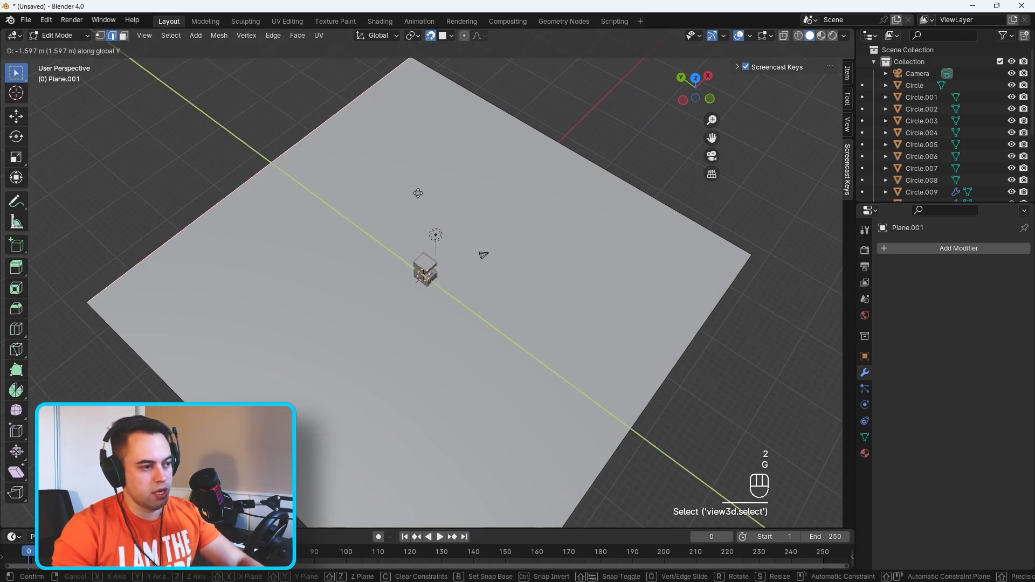
pyautogui.click(521, 223)
# Step: Extrude the floor's rear edge about 22 m up along Z to form a backdrop wall, and return to Object Mode
pyautogui.moveTo(522, 222); pyautogui.dragTo(399, 161, button='middle')
pyautogui.press('e')
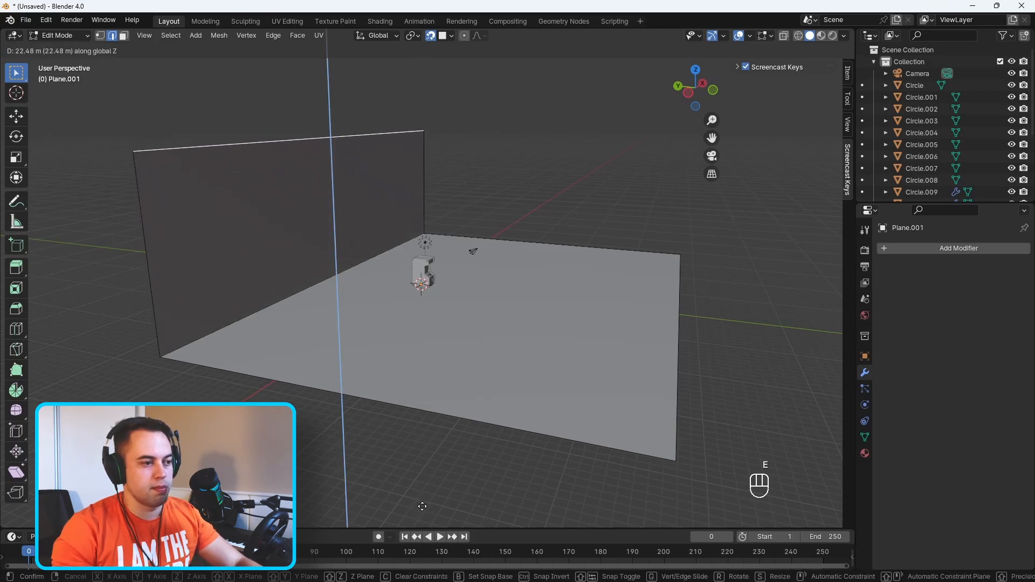
pyautogui.click(424, 538)
pyautogui.moveTo(401, 317); pyautogui.dragTo(347, 253, button='middle')
pyautogui.scroll(10, 319, 267)
pyautogui.scroll(-7, 318, 267)
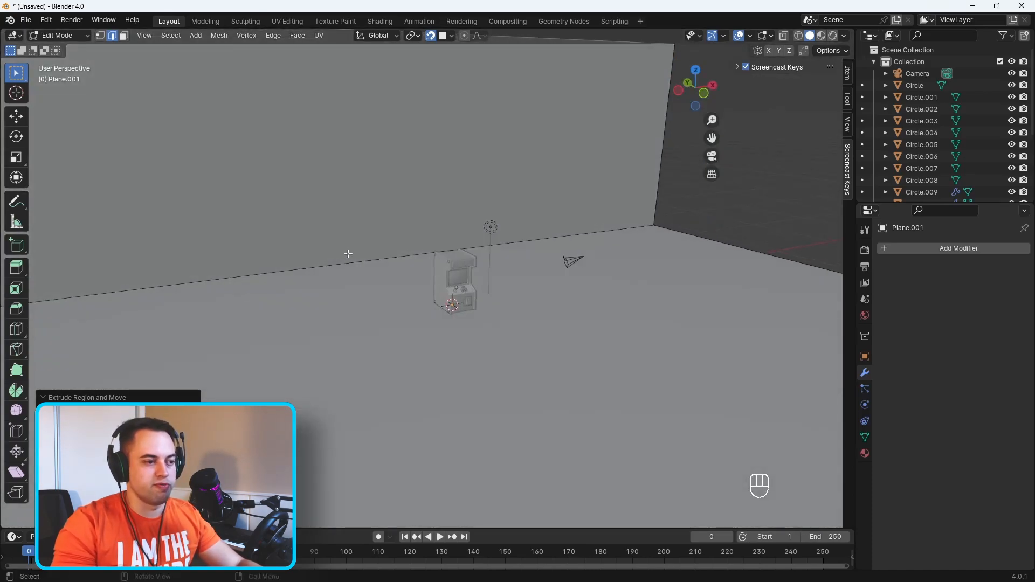
pyautogui.press('Tab')
# Step: View the scene in rendered shading and delete the existing light
pyautogui.click(462, 334)
pyautogui.moveTo(463, 334); pyautogui.dragTo(415, 297, button='middle')
pyautogui.scroll(8, 414, 291)
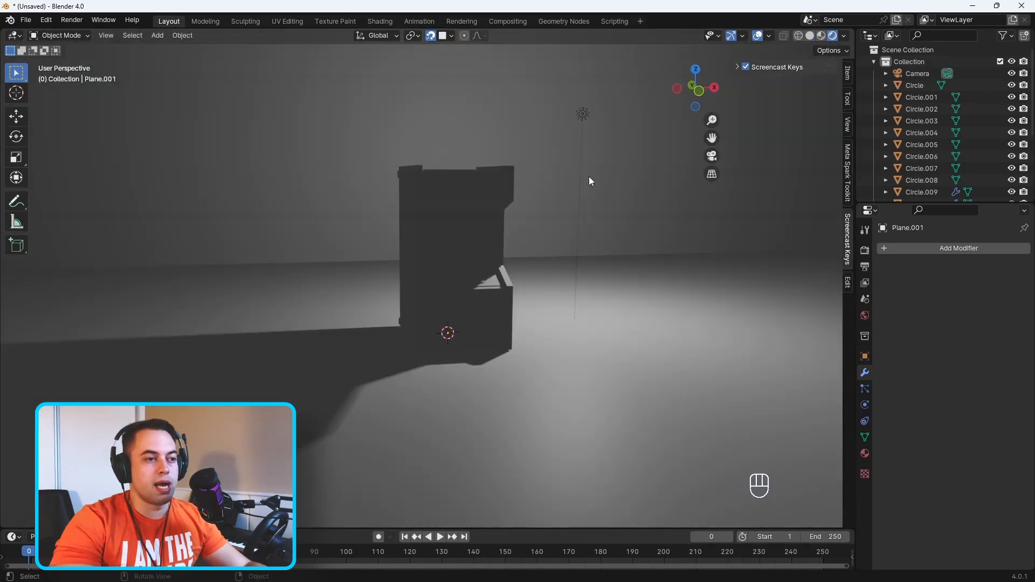
pyautogui.moveTo(588, 180); pyautogui.dragTo(612, 156, button='middle')
pyautogui.click(601, 128)
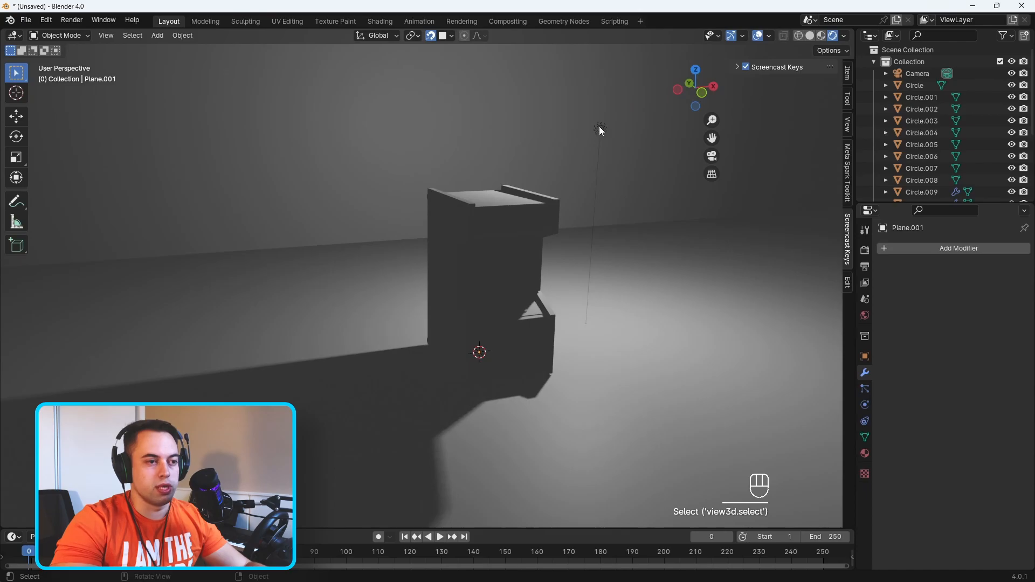
pyautogui.press('Delete')
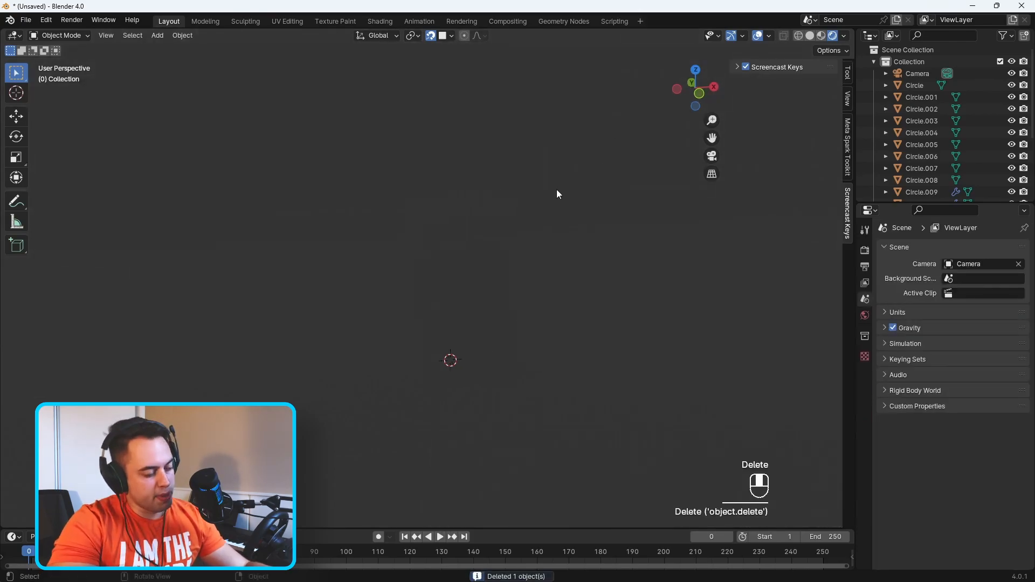
# Step: Add an area light at the world origin and turn off snapping
pyautogui.hotkey('shift', 'a')
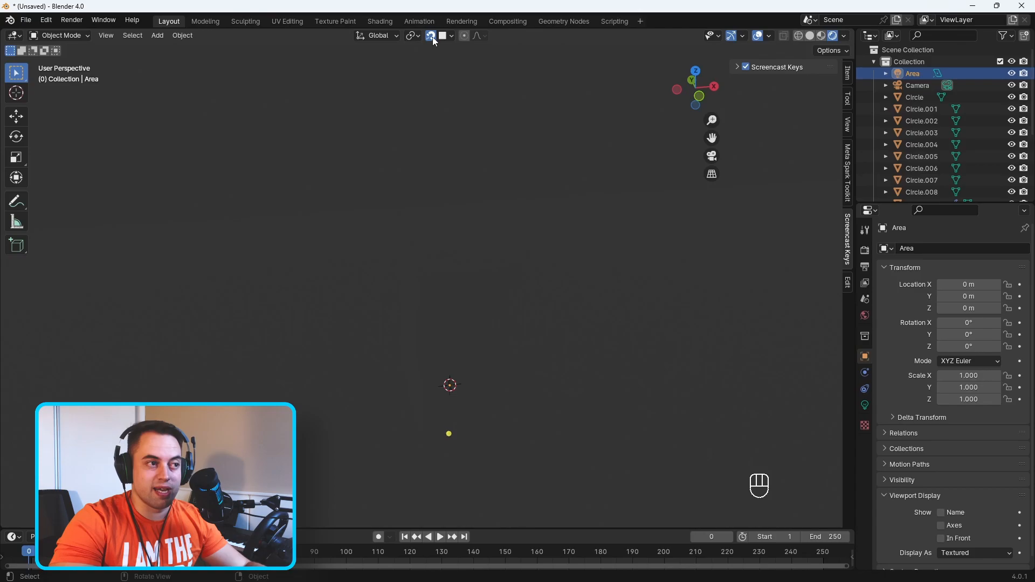
pyautogui.click(430, 36)
# Step: Add a second area light and raise it about 6.6 m along Z above the arcade cabinet
pyautogui.hotkey('shift', 'a')
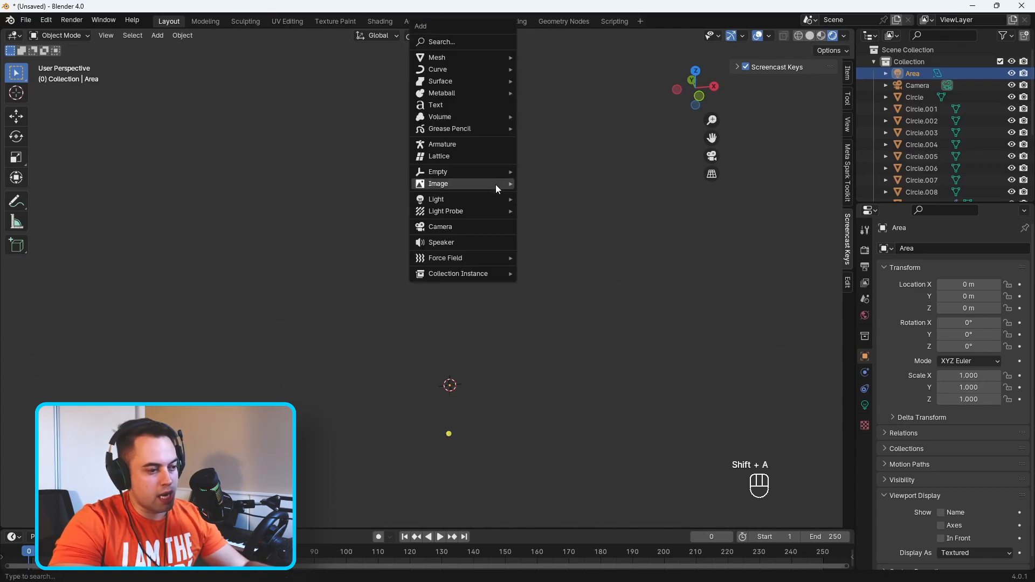
pyautogui.moveTo(498, 199)
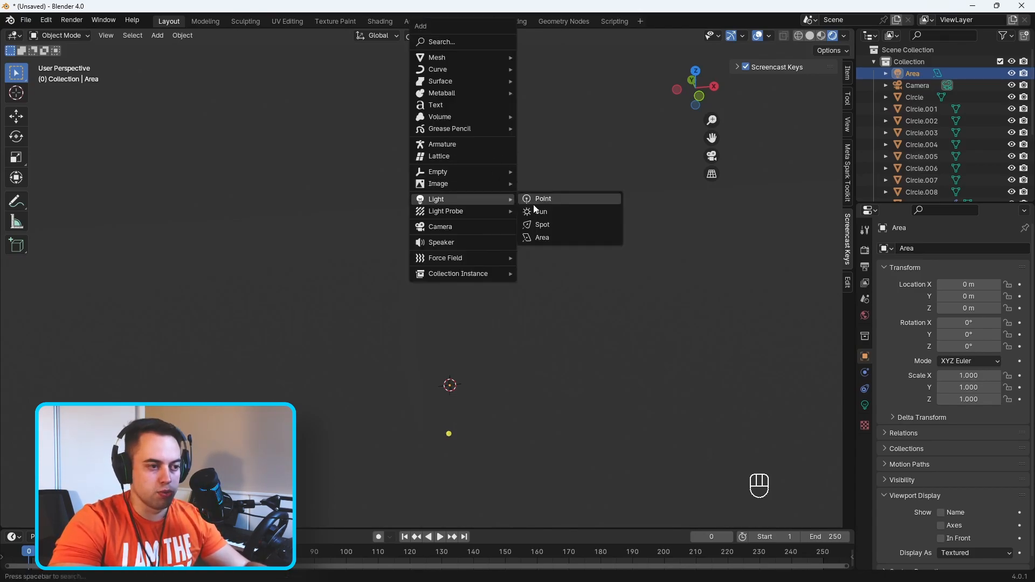
pyautogui.click(551, 240)
pyautogui.press('g')
pyautogui.press('z')
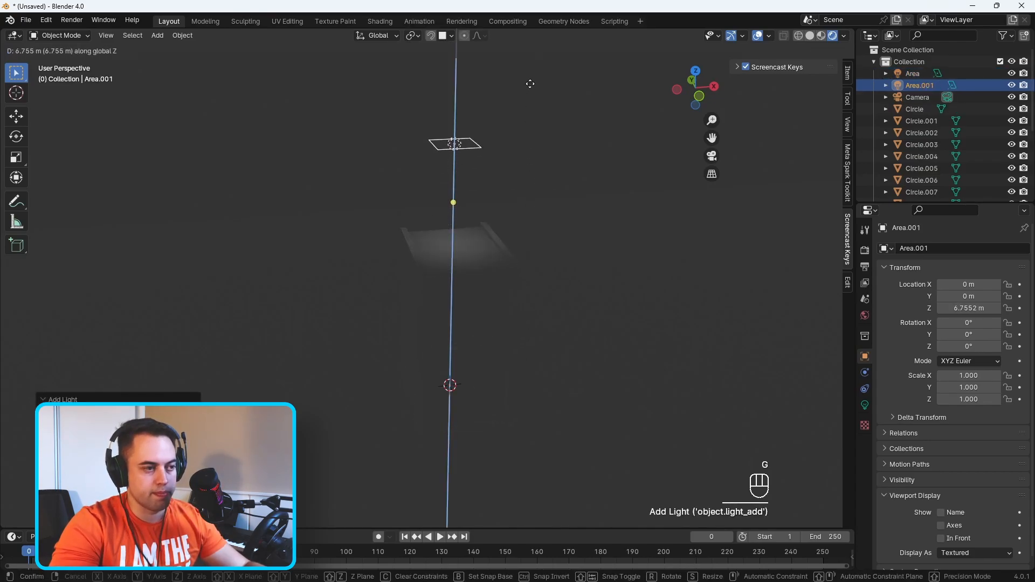
pyautogui.click(536, 103)
# Step: Set the raised area light's power to 500 W and enlarge its size to about 16.6 m
pyautogui.click(864, 404)
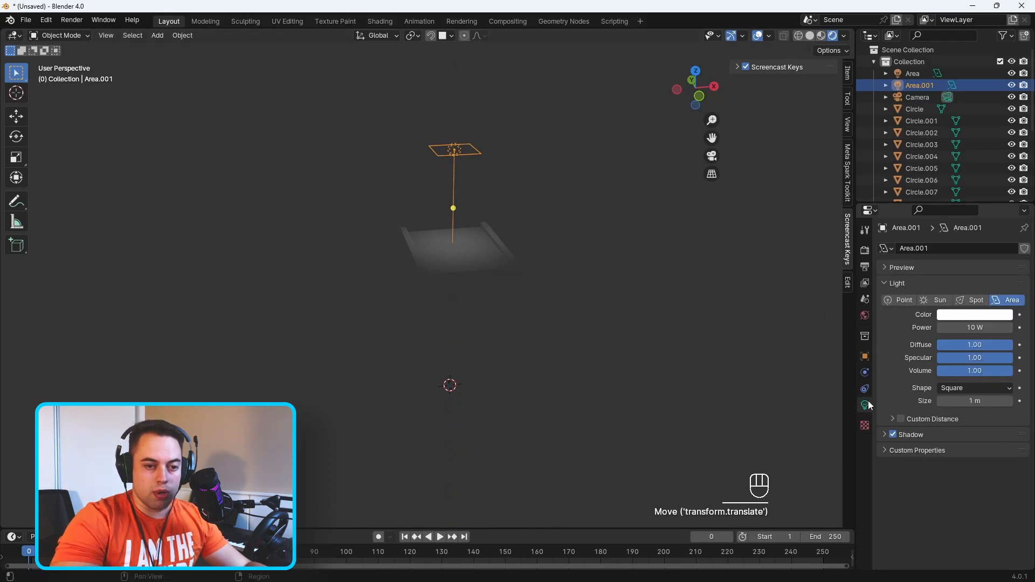
pyautogui.click(979, 327)
pyautogui.write('500')
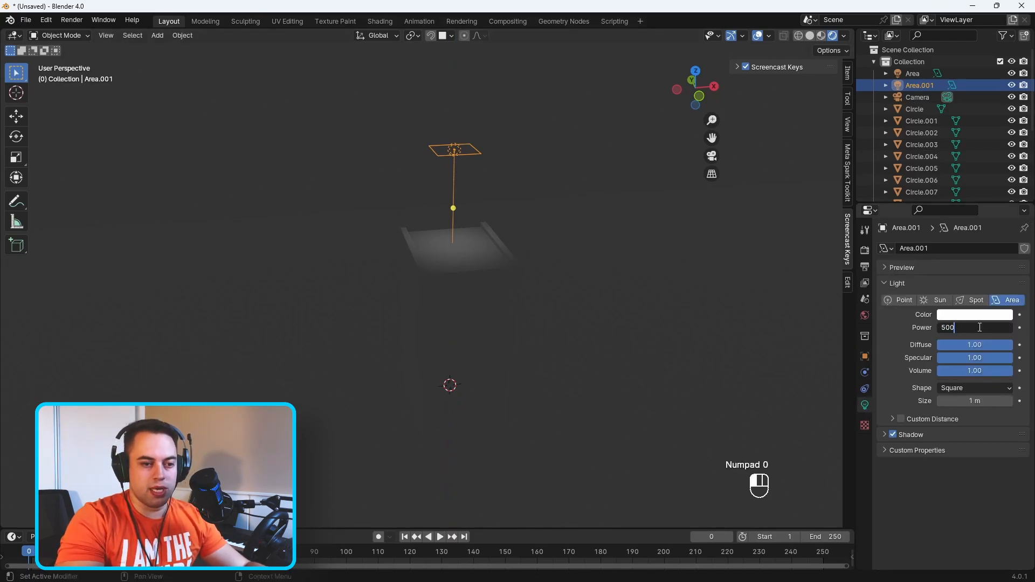
pyautogui.press('Return')
pyautogui.moveTo(577, 263)
pyautogui.mouseDown(button='middle')
pyautogui.moveTo(577, 233)
pyautogui.moveTo(580, 253)
pyautogui.mouseUp(button='middle')
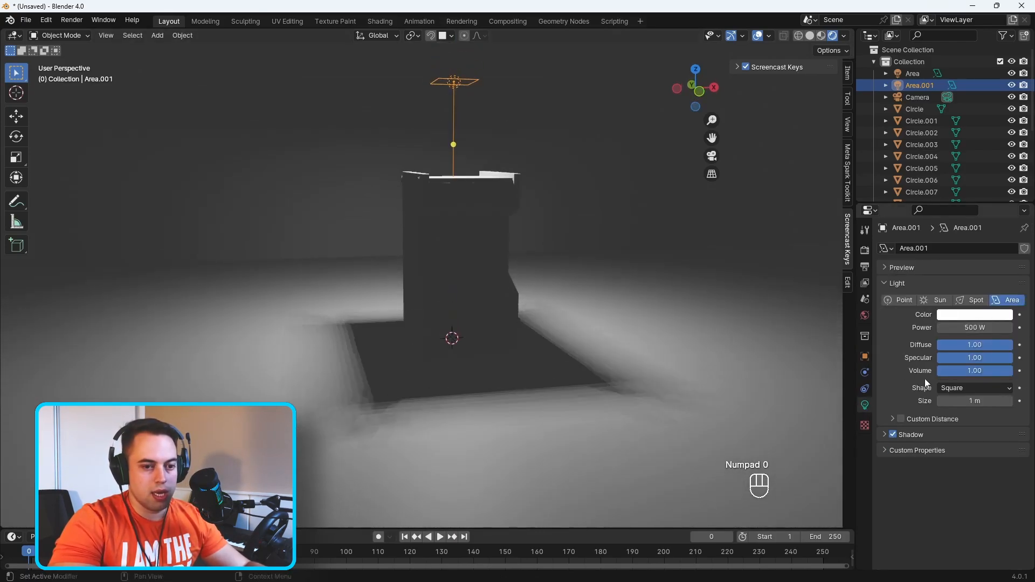
pyautogui.moveTo(964, 396); pyautogui.dragTo(1034, 396)
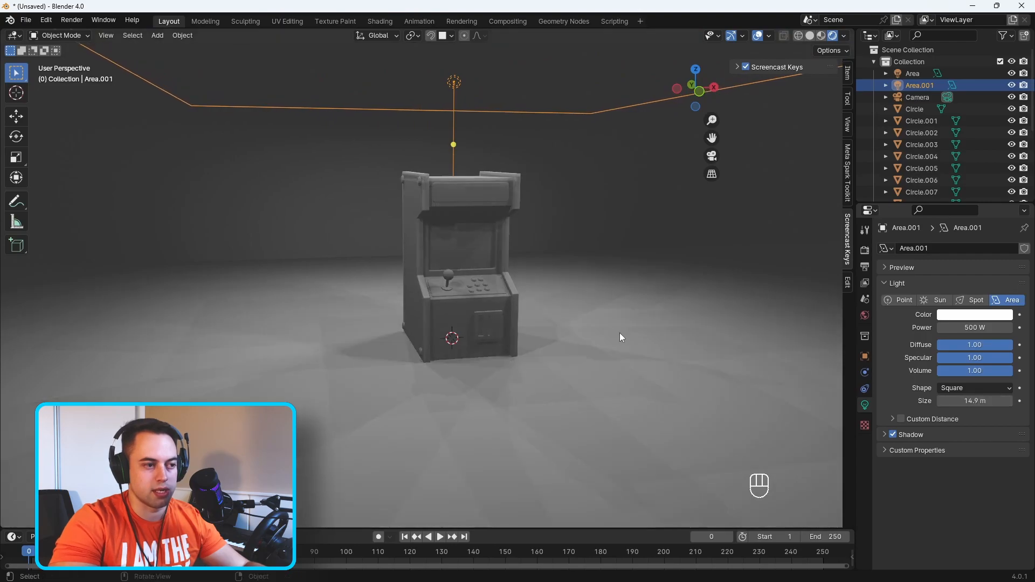
pyautogui.scroll(2, 445, 256)
pyautogui.moveTo(443, 256)
pyautogui.mouseDown(button='middle')
pyautogui.moveTo(475, 258)
pyautogui.moveTo(438, 264)
pyautogui.mouseUp(button='middle')
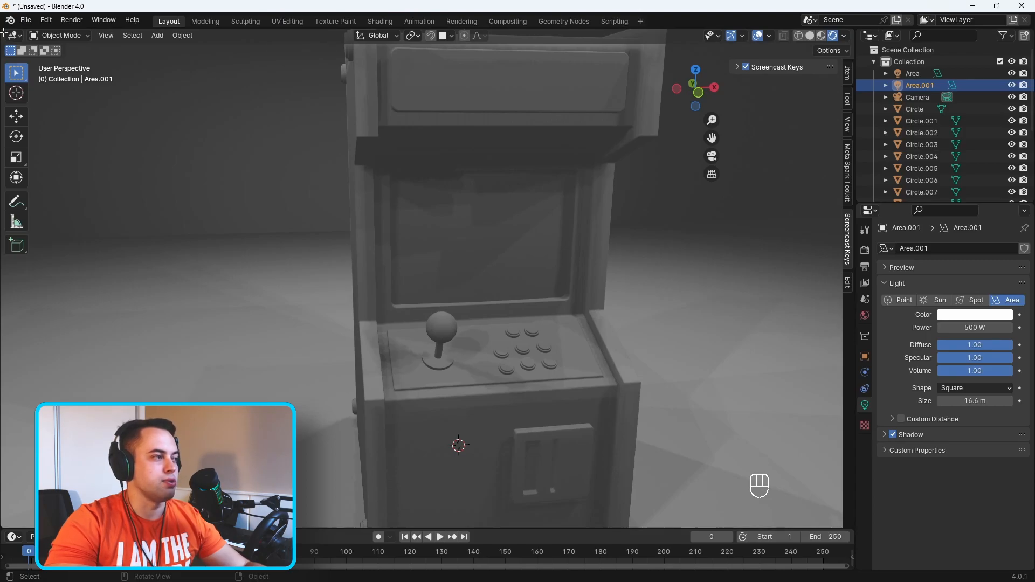
# Step: Split off a new 3D viewport beside the rendered one and divide it into an upper and a lower area
pyautogui.moveTo(8, 30); pyautogui.dragTo(429, 67)
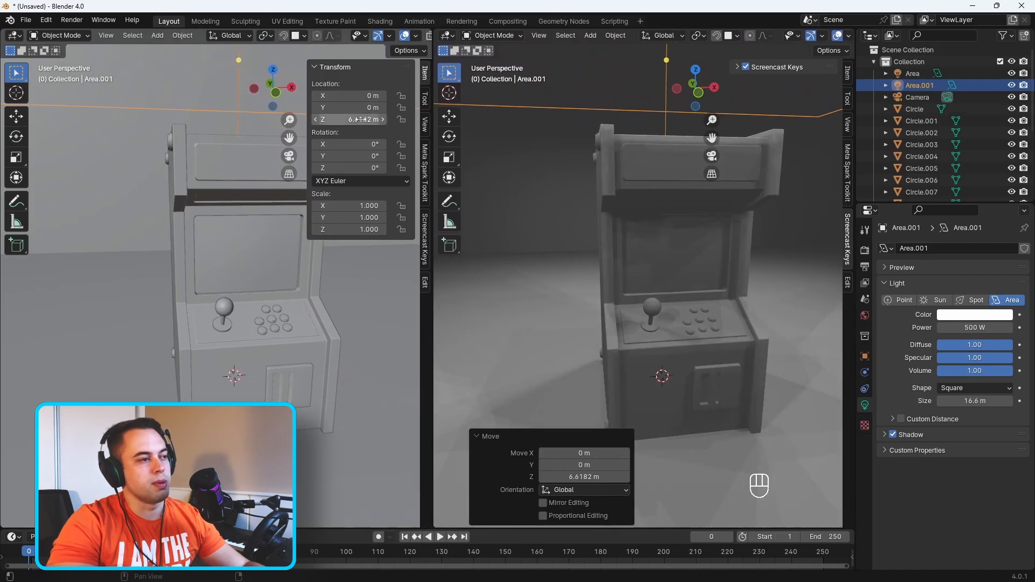
pyautogui.scroll(-2, 260, 153)
pyautogui.moveTo(231, 209); pyautogui.dragTo(230, 202, button='middle')
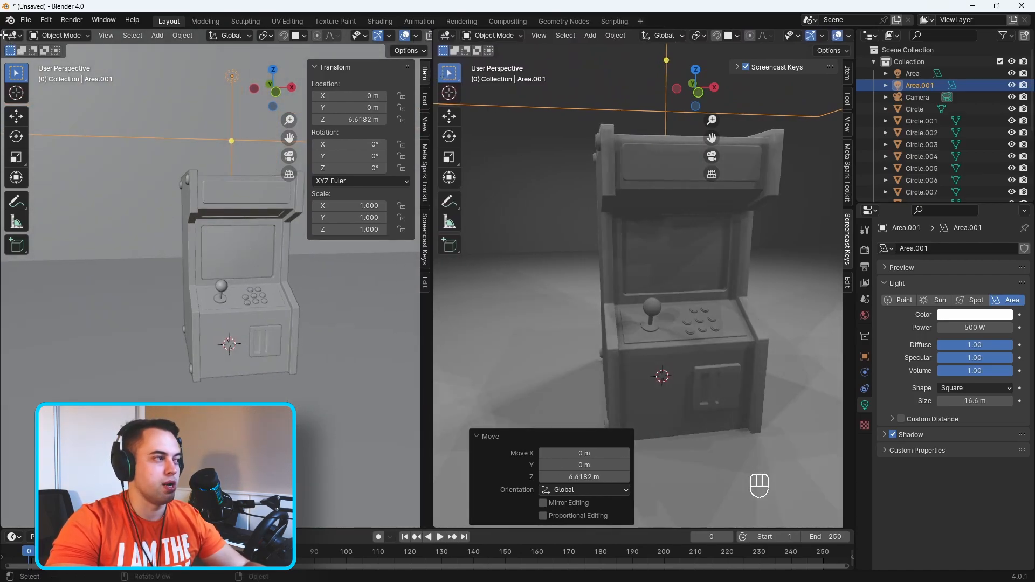
pyautogui.moveTo(3, 39); pyautogui.dragTo(30, 272)
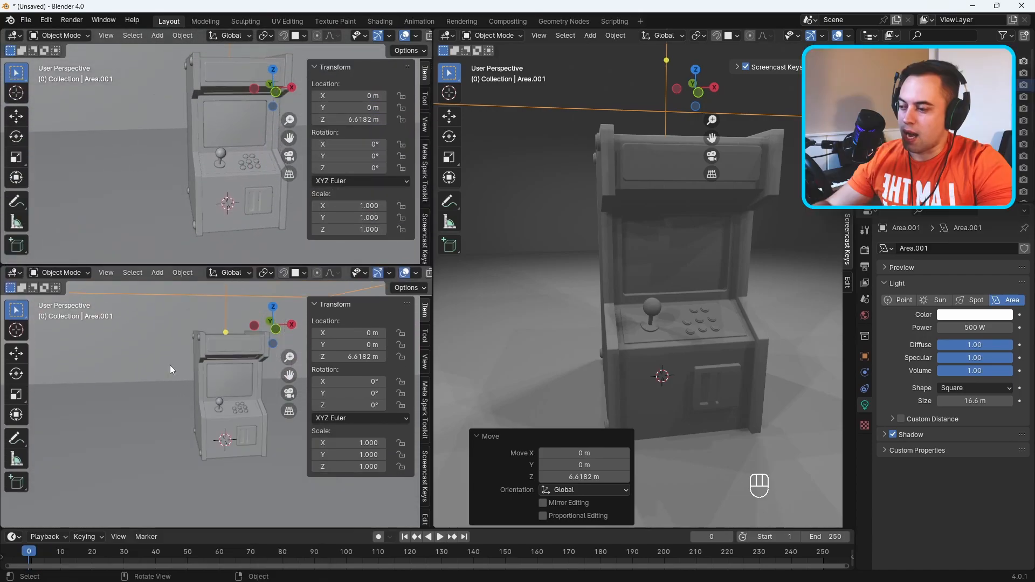
# Step: Switch the lower of the new viewports to the camera view and hide the sidebars in both new viewports
pyautogui.click(168, 405)
pyautogui.press('KP_0')
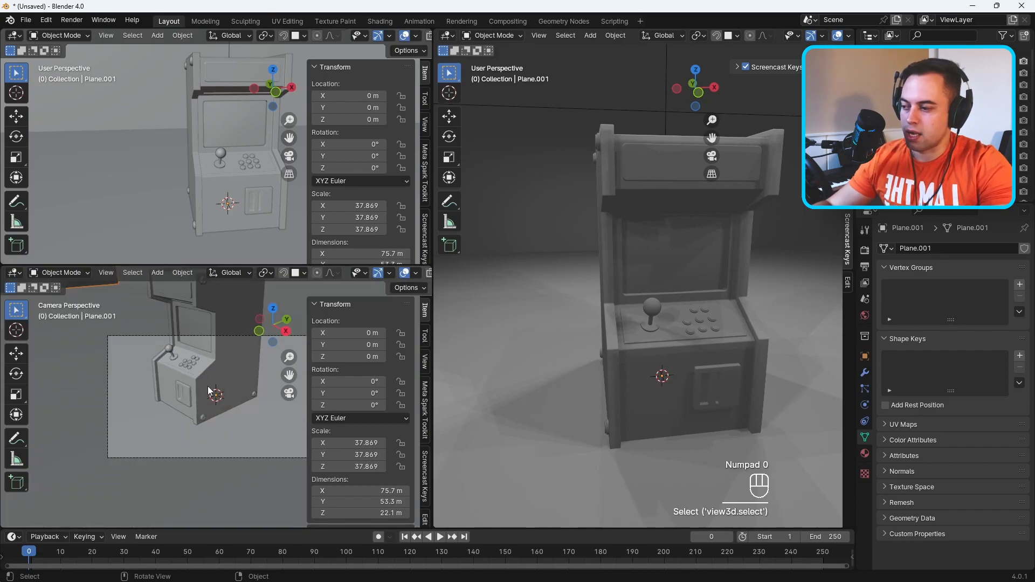
pyautogui.click(327, 305)
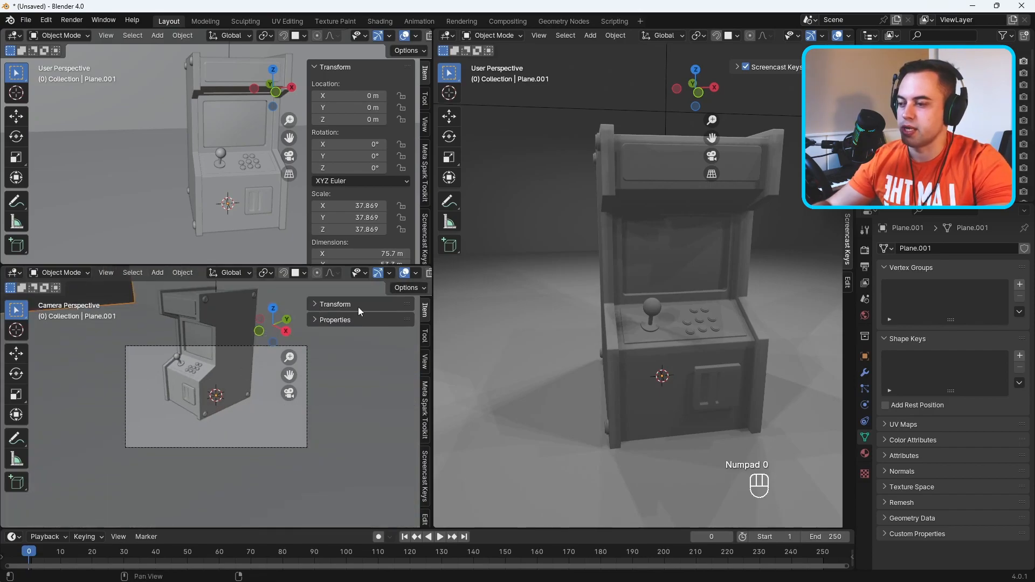
pyautogui.press('n')
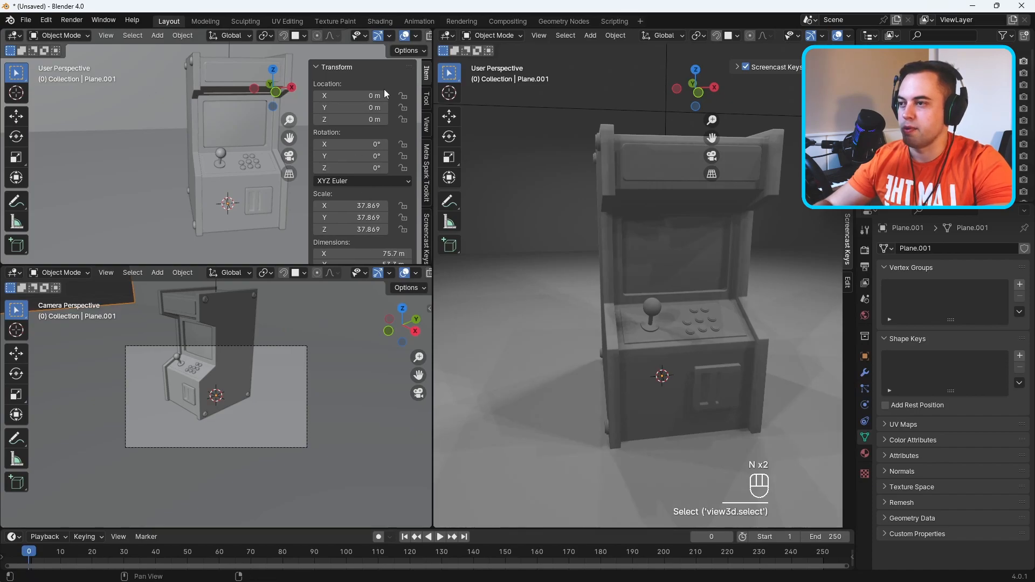
pyautogui.press('n')
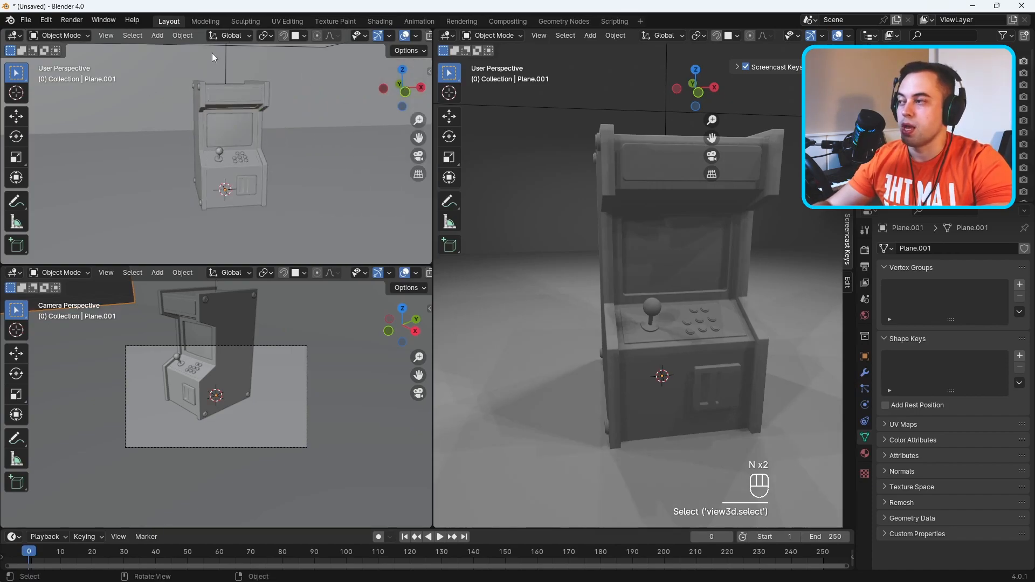
# Step: Change the upper of the new viewports into a UV Editor
pyautogui.click(15, 36)
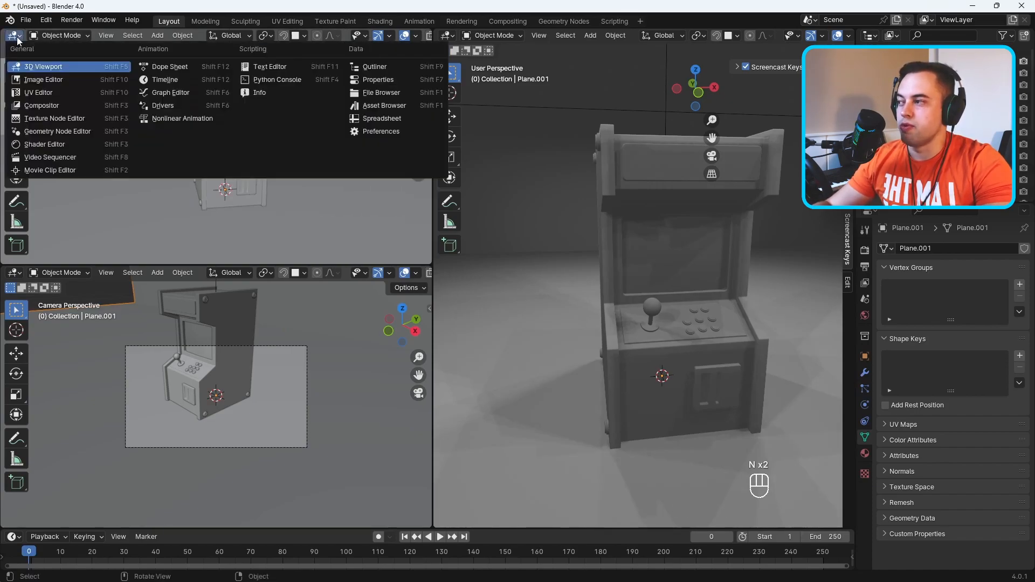
pyautogui.click(57, 92)
pyautogui.scroll(1, 247, 151)
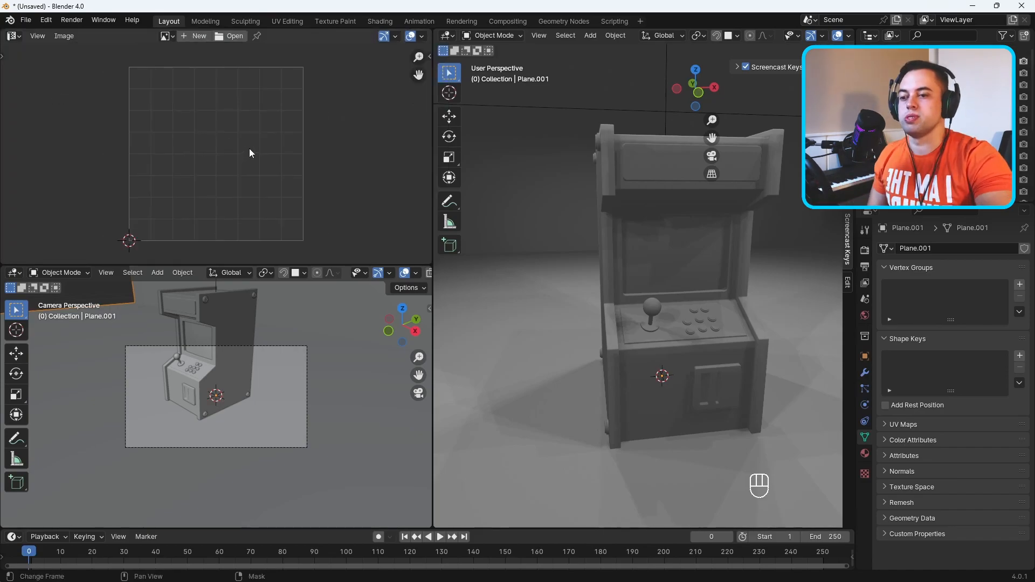
# Step: Select the camera by its frame in the camera view and bring that viewport's shading options into reach
pyautogui.click(255, 388)
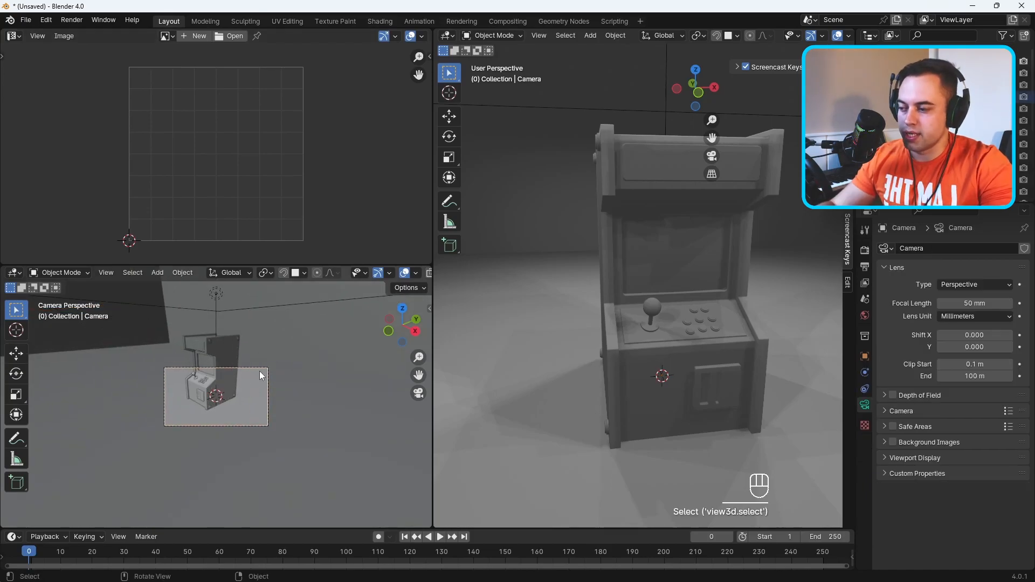
pyautogui.scroll(-2, 252, 372)
pyautogui.scroll(-8, 658, 358)
pyautogui.scroll(5, 566, 370)
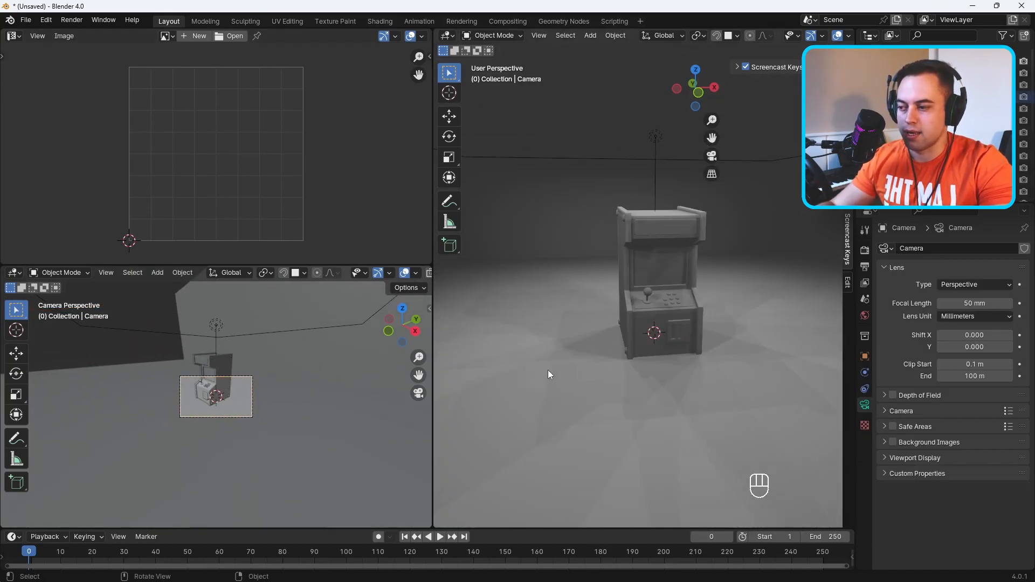
pyautogui.scroll(5, 184, 388)
pyautogui.scroll(-3, 356, 272)
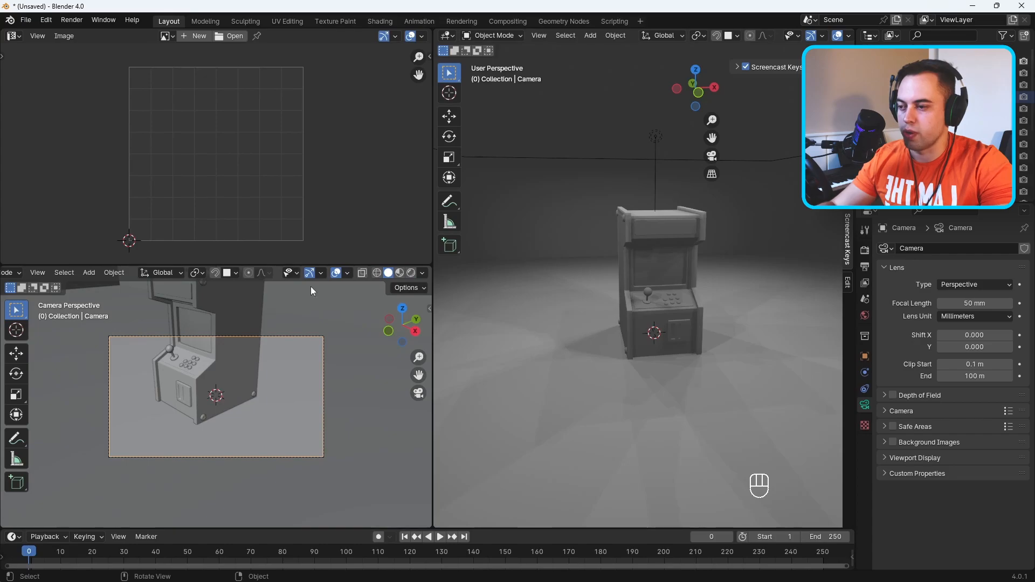
# Step: Show the small 3D viewport in rendered shading through the camera, with its overlays hidden
pyautogui.click(412, 272)
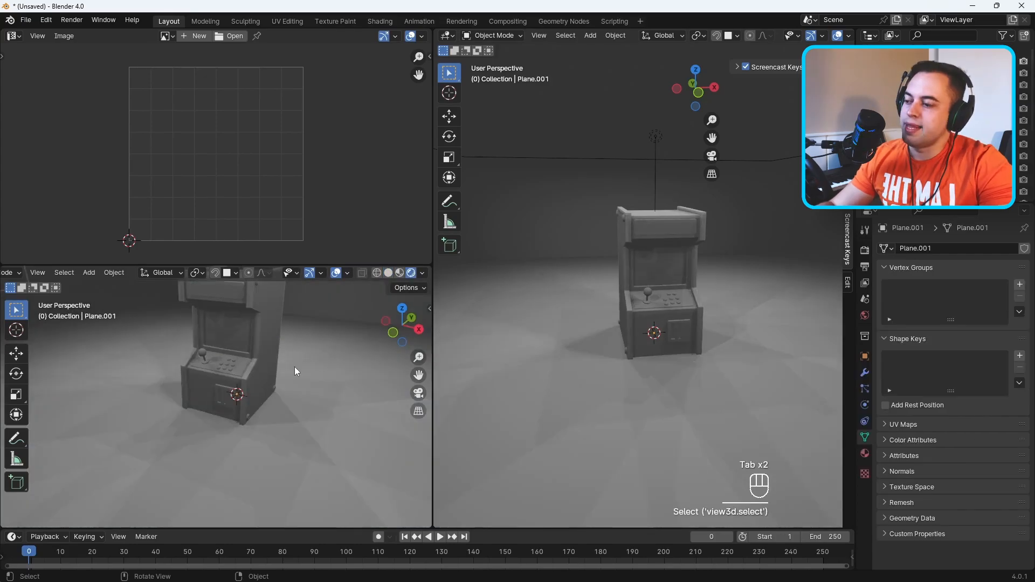
pyautogui.moveTo(295, 366)
pyautogui.mouseDown(button='middle')
pyautogui.moveTo(280, 345)
pyautogui.moveTo(277, 354)
pyautogui.mouseUp(button='middle')
pyautogui.scroll(-3, 277, 354)
pyautogui.press('KP_0')
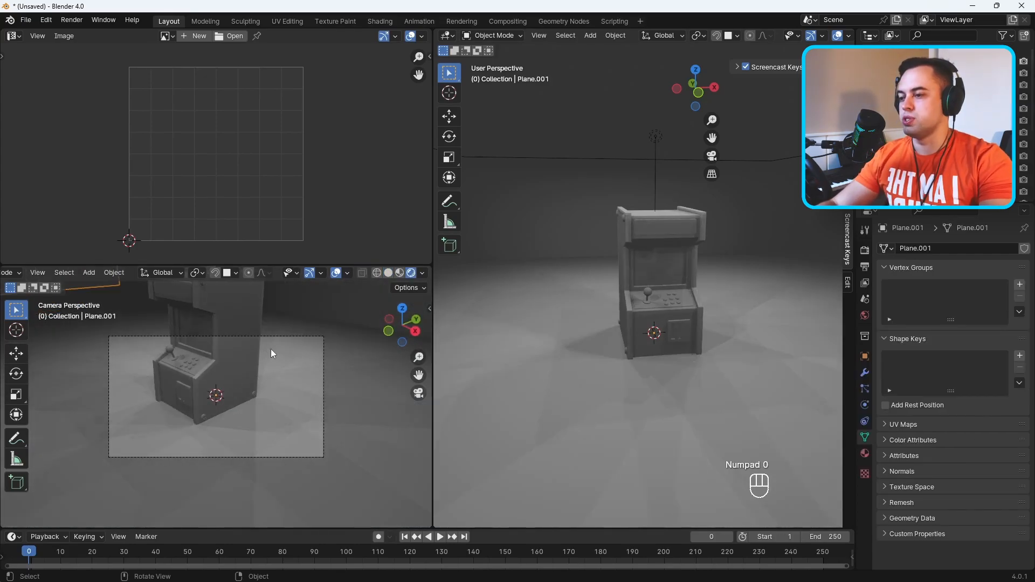
pyautogui.click(336, 273)
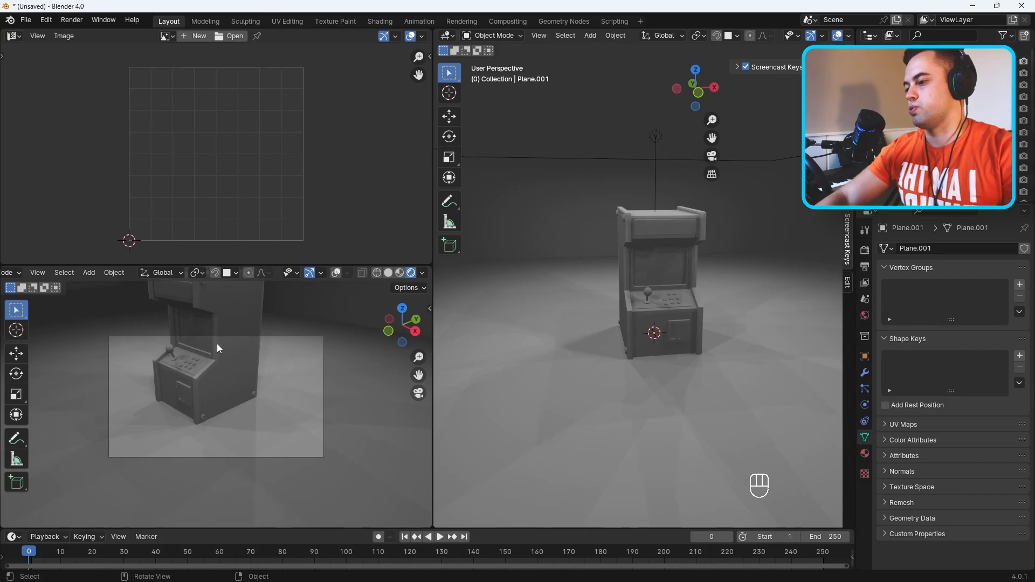
pyautogui.scroll(1, 318, 344)
# Step: Select the arcade cabinet and switch the large 3D viewport to solid shading
pyautogui.click(695, 329)
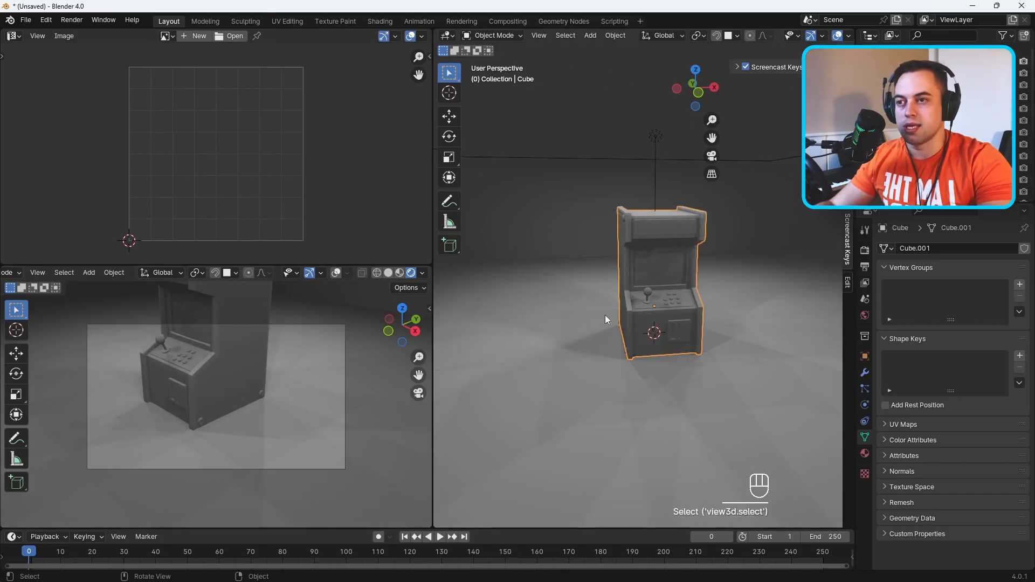
pyautogui.moveTo(750, 33); pyautogui.dragTo(487, 44, button='middle')
pyautogui.click(811, 36)
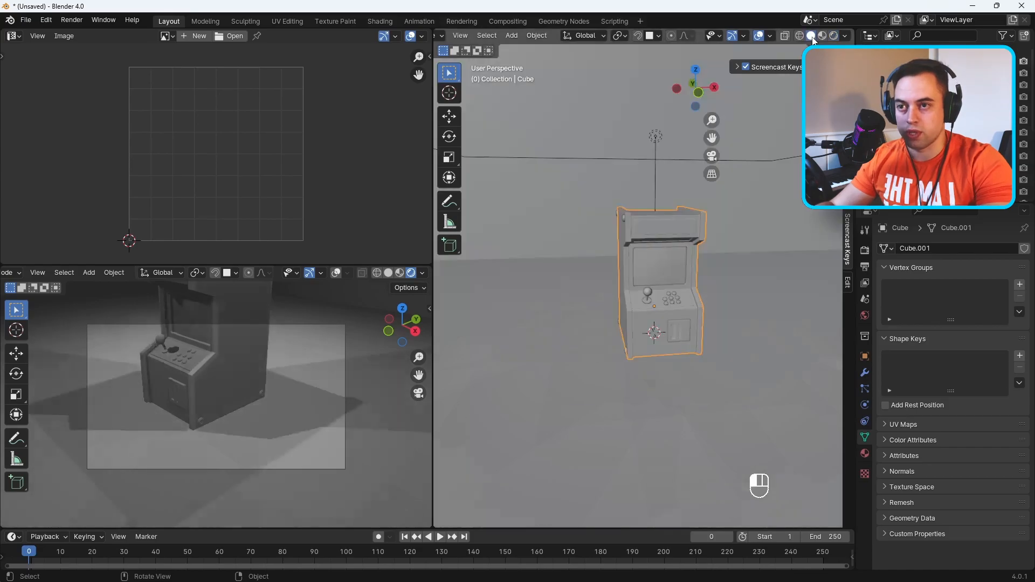
pyautogui.scroll(-2, 658, 264)
pyautogui.moveTo(691, 297)
pyautogui.mouseDown(button='middle')
pyautogui.moveTo(625, 294)
pyautogui.moveTo(703, 282)
pyautogui.moveTo(683, 302)
pyautogui.mouseUp(button='middle')
pyautogui.scroll(2, 644, 286)
pyautogui.scroll(-2, 633, 280)
pyautogui.keyDown('shift'); pyautogui.moveTo(683, 301); pyautogui.dragTo(664, 289, button='middle'); pyautogui.keyUp('shift')
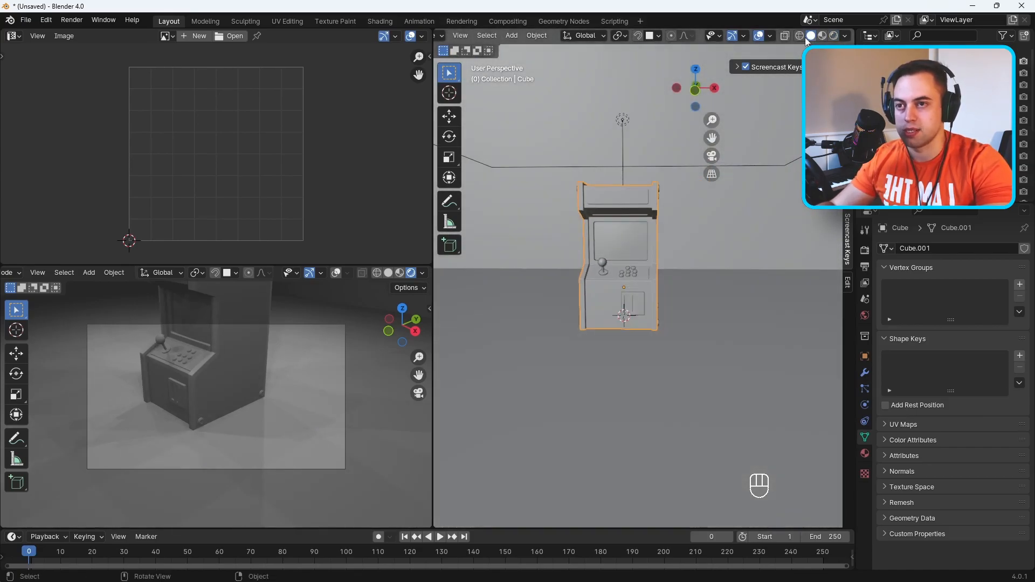
pyautogui.scroll(2, 672, 210)
pyautogui.moveTo(682, 249); pyautogui.dragTo(671, 260, button='middle')
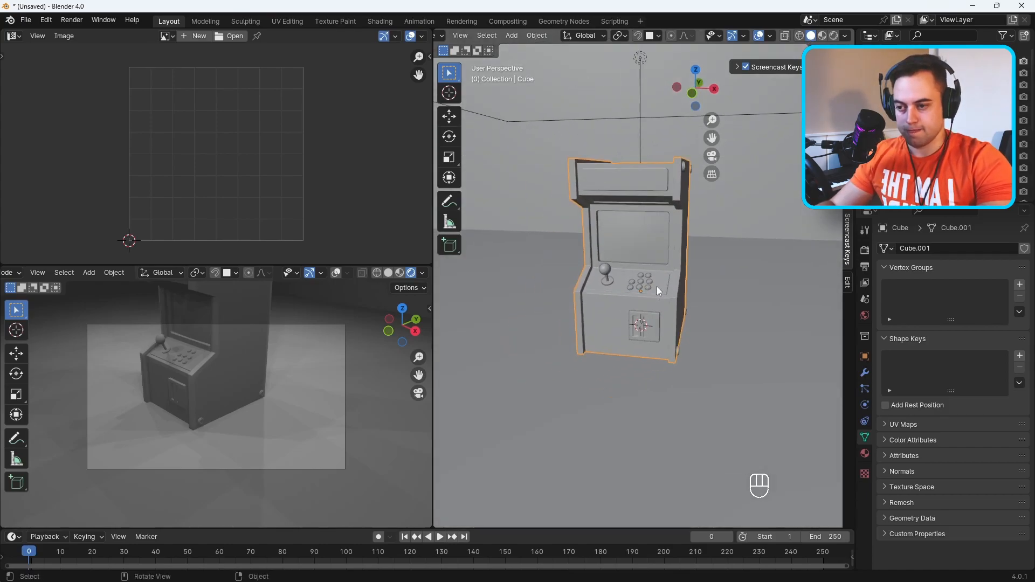
# Step: Select the camera standing beside the arcade cabinet in the large viewport
pyautogui.scroll(-5, 656, 286)
pyautogui.click(741, 261)
pyautogui.moveTo(739, 262); pyautogui.dragTo(610, 318, button='middle')
pyautogui.scroll(2, 689, 282)
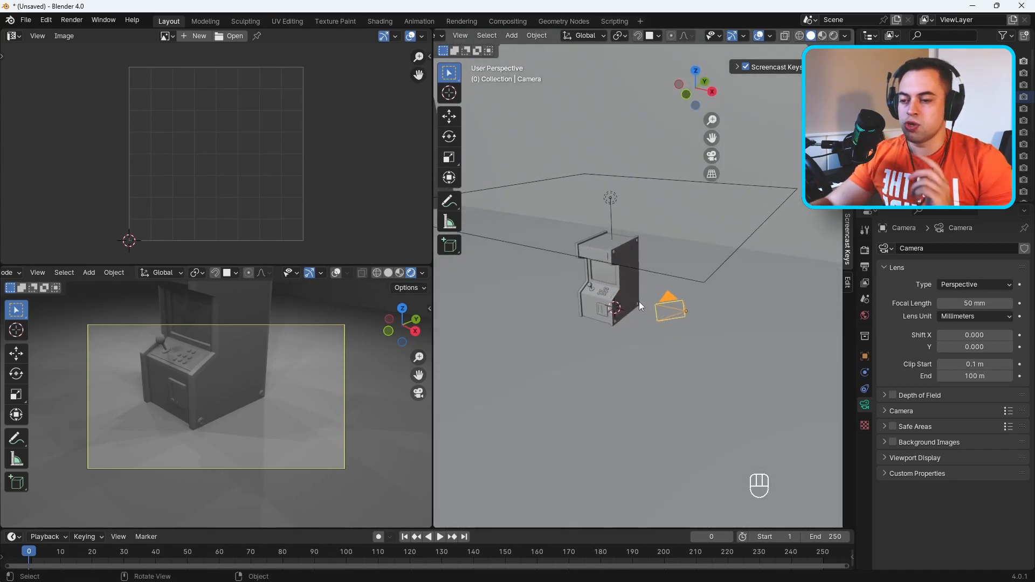
pyautogui.press('r')
pyautogui.press('z')
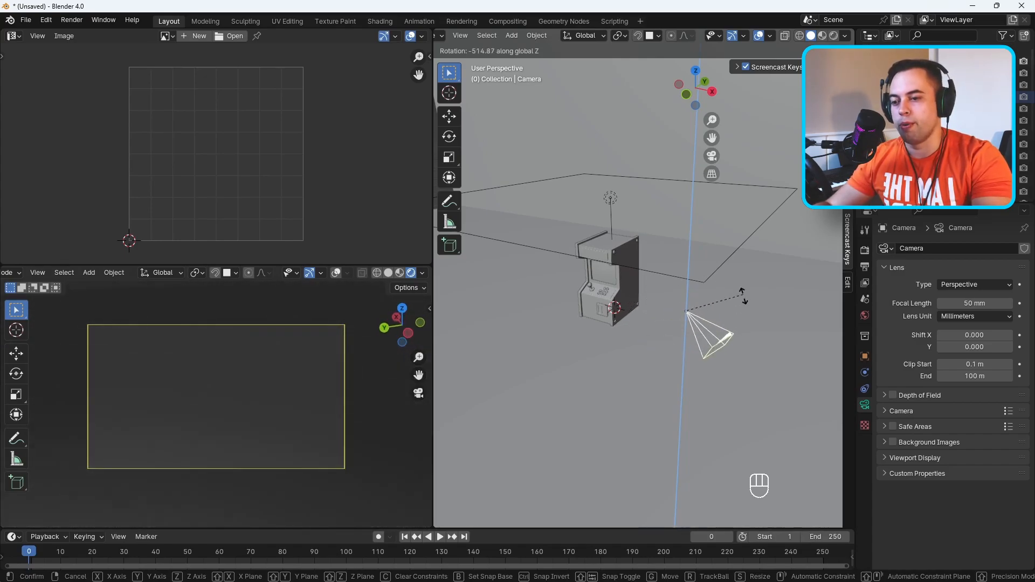
pyautogui.click(615, 318)
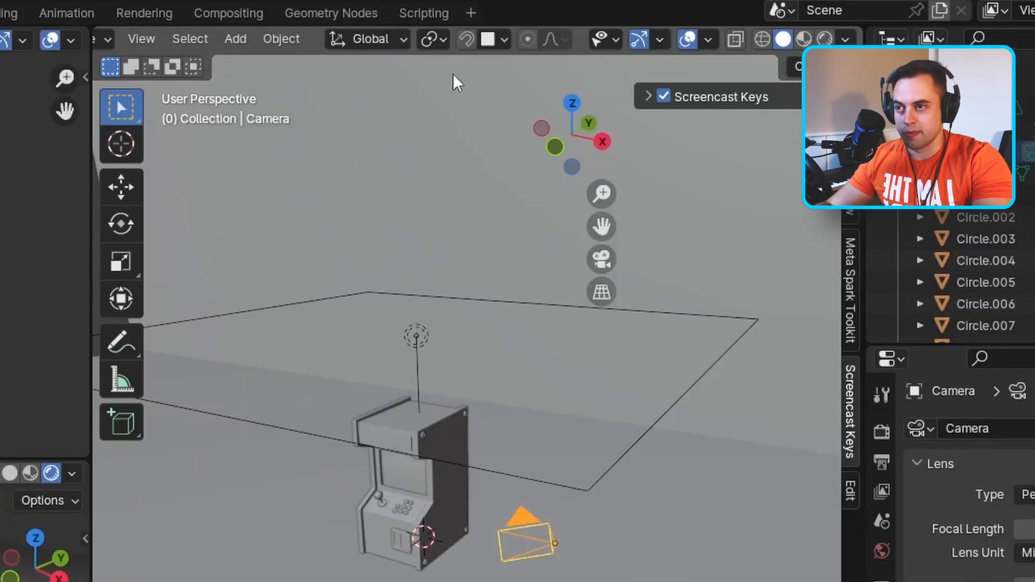
# Step: Set the transform pivot point to 3D Cursor and rotate the camera around the cabinet about global Z to the joystick side
pyautogui.click(441, 40)
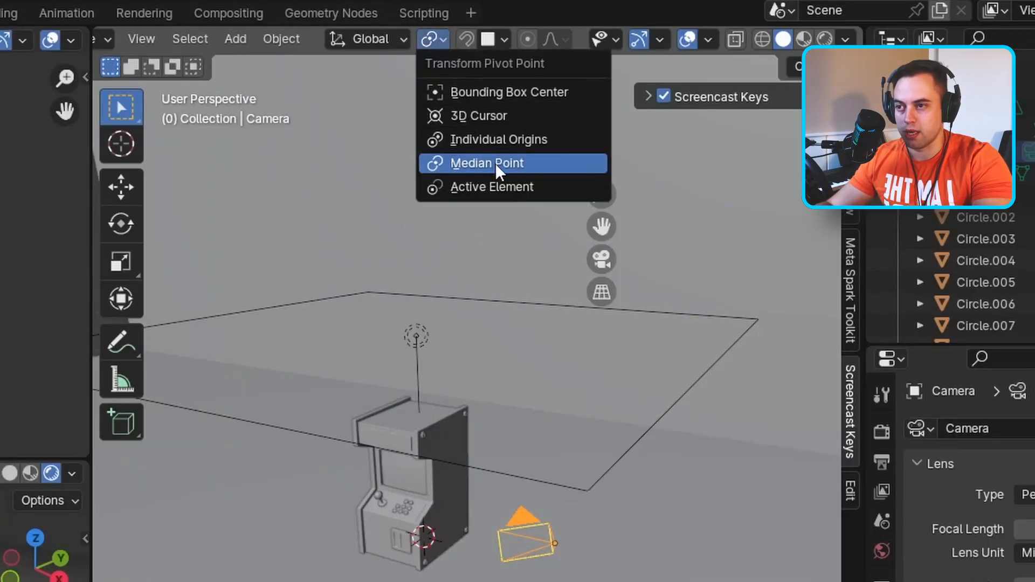
pyautogui.click(497, 118)
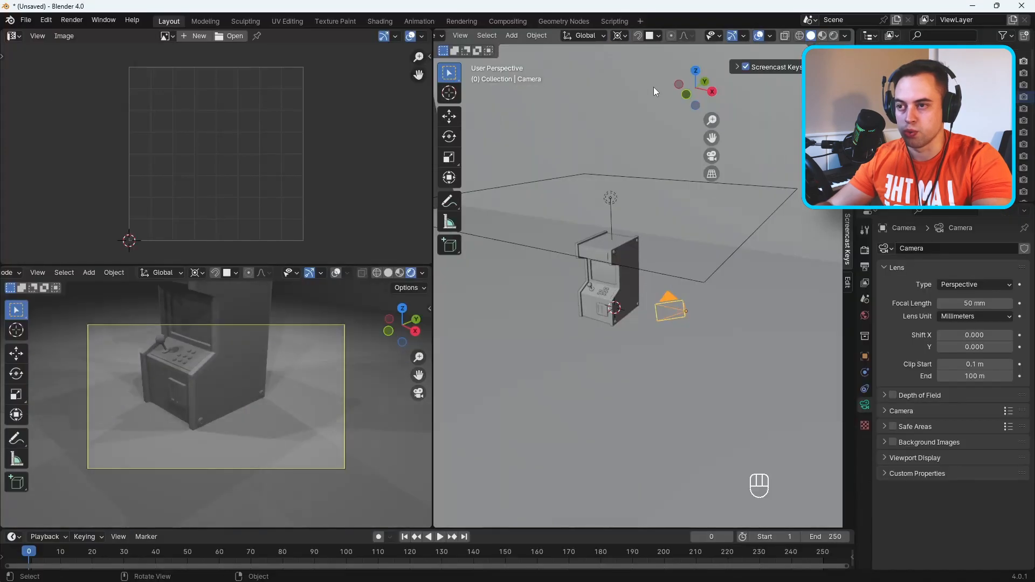
pyautogui.press('r')
pyautogui.press('z')
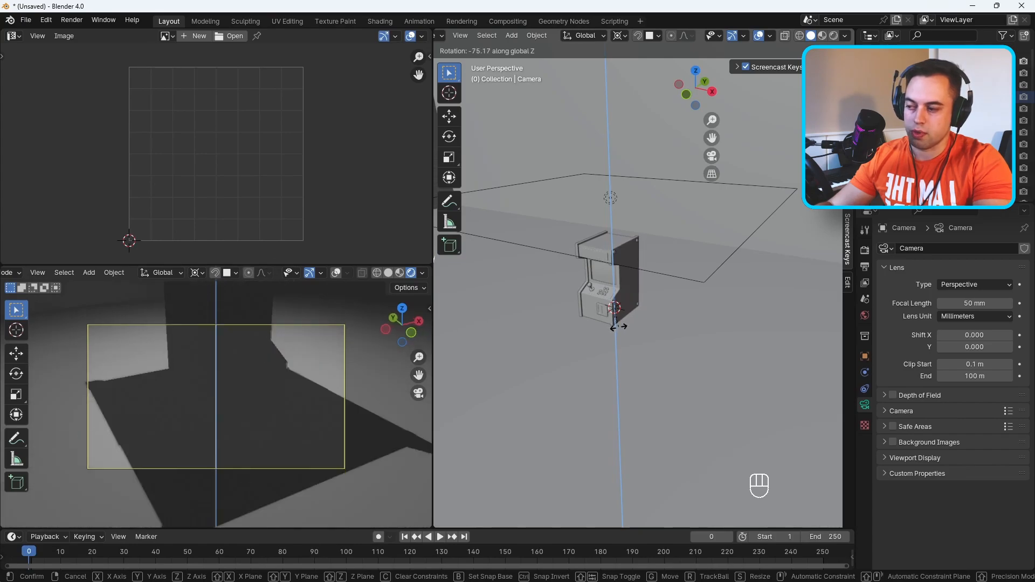
pyautogui.click(622, 327)
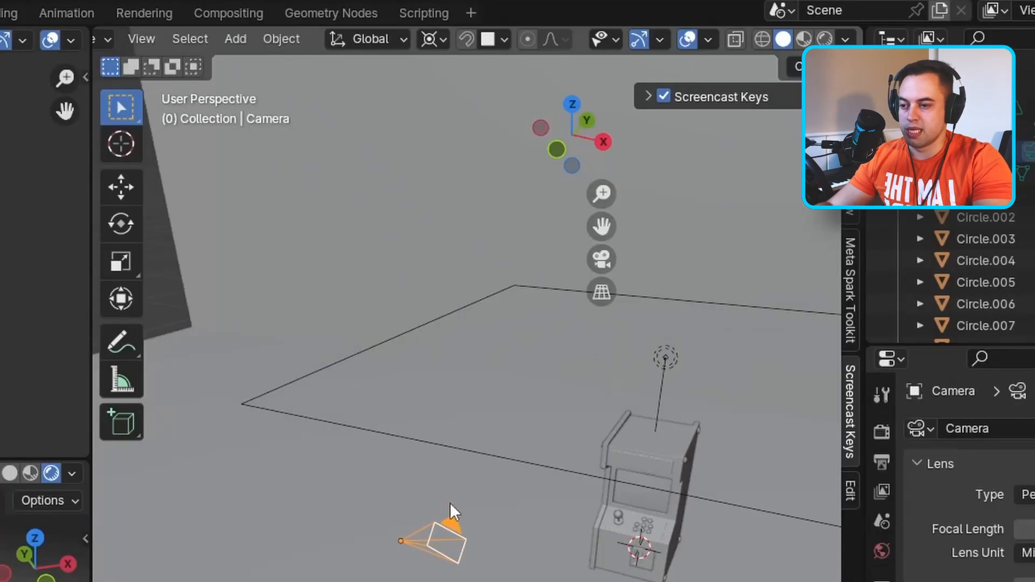
# Step: Set the transform pivot point back to Median Point
pyautogui.click(428, 40)
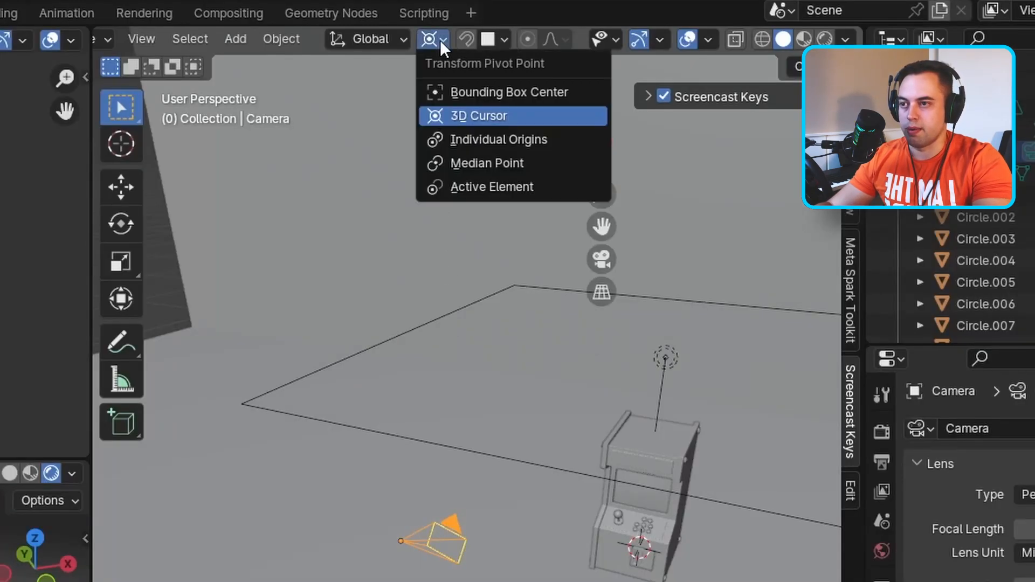
pyautogui.click(471, 160)
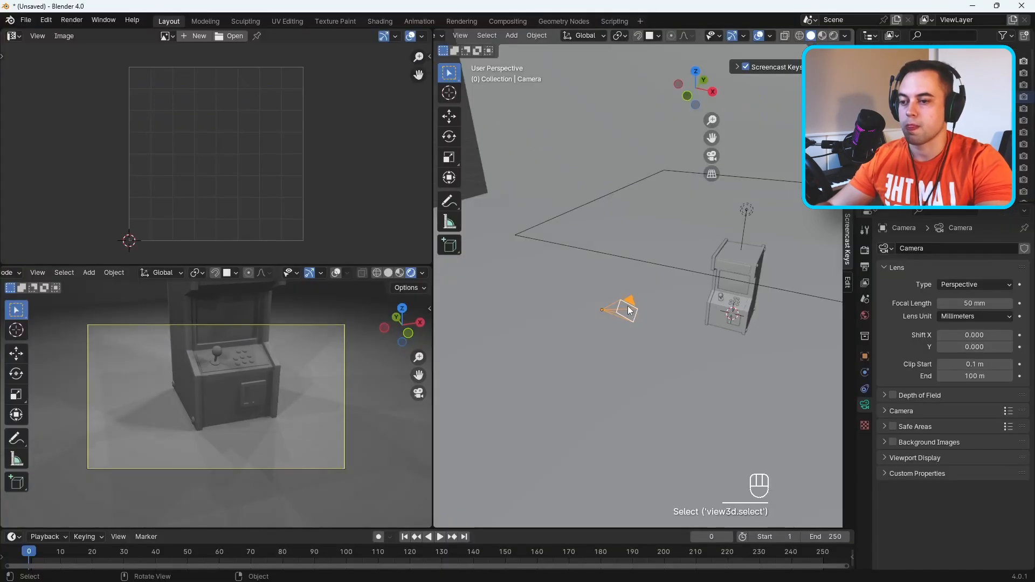
pyautogui.moveTo(446, 536); pyautogui.dragTo(487, 551, button='middle')
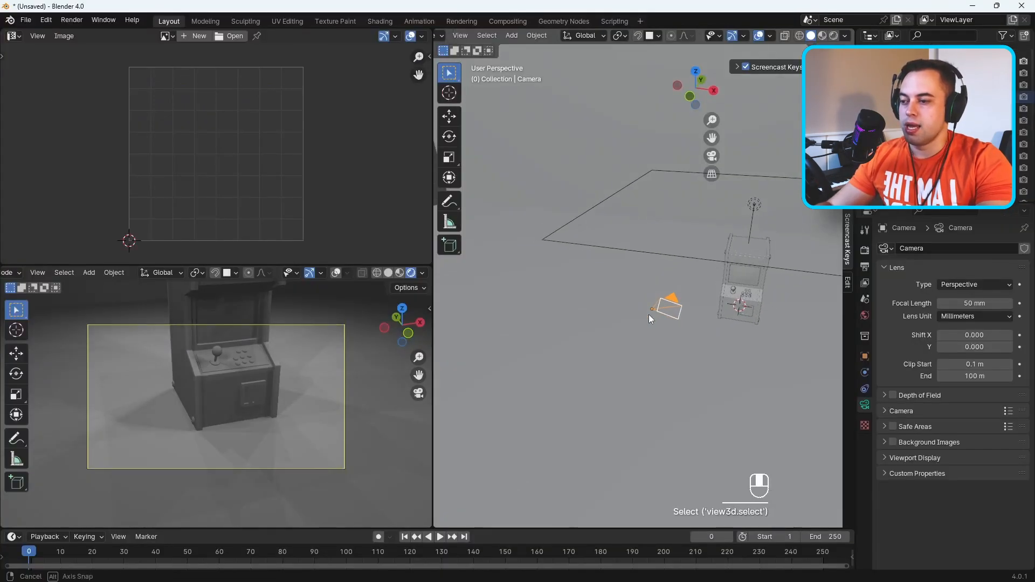
# Step: Use Walk Navigation in the camera view to aim the camera higher at the arcade cabinet
pyautogui.click(37, 274)
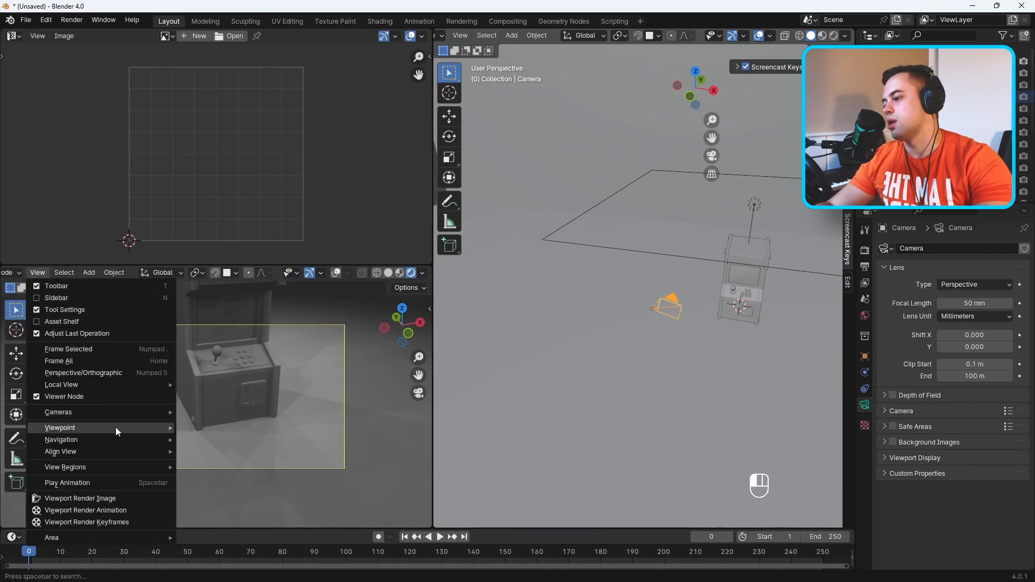
pyautogui.moveTo(117, 439)
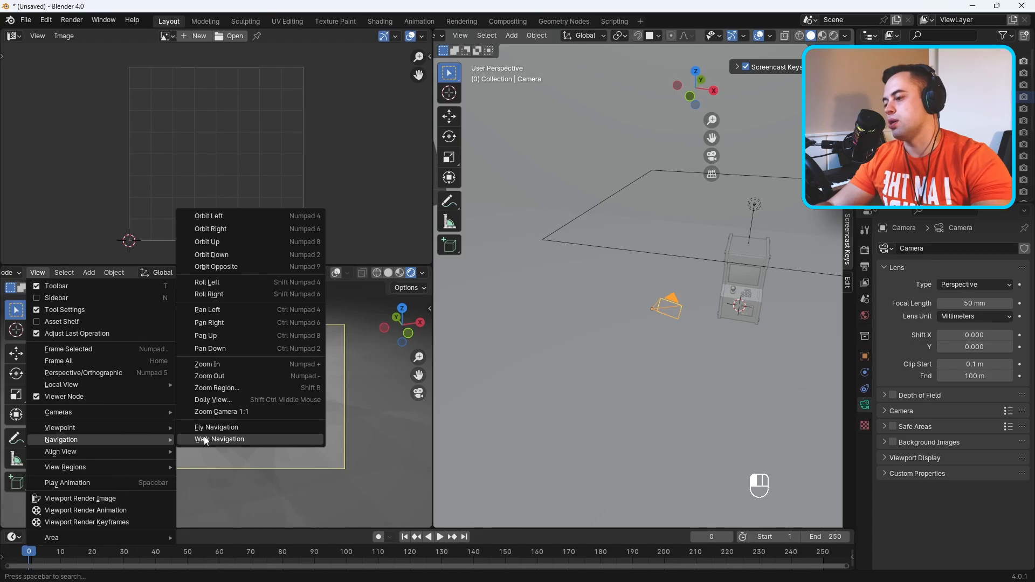
pyautogui.click(219, 439)
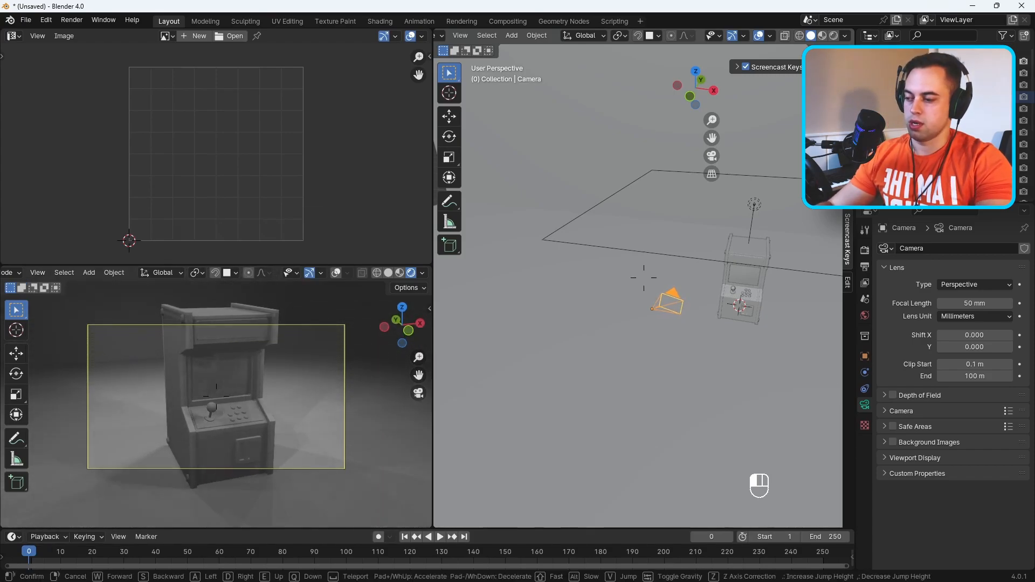
pyautogui.click(205, 437)
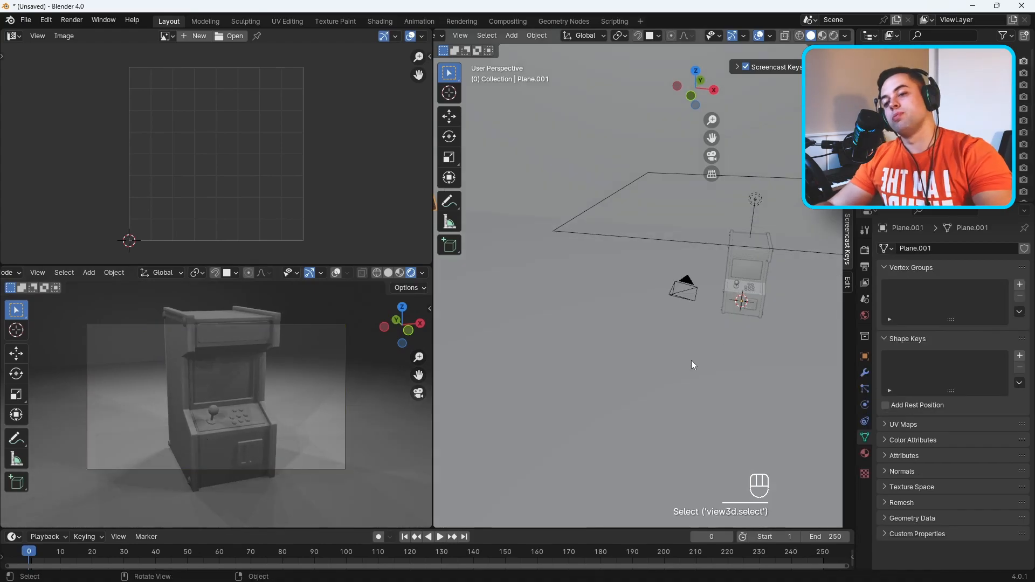
# Step: From the top view, move the camera away from the cabinet by about -1.165 m in X and -4.178 m in Y
pyautogui.click(746, 356)
pyautogui.press('KP_7')
pyautogui.keyDown('shift'); pyautogui.moveTo(765, 413); pyautogui.dragTo(733, 347, button='middle'); pyautogui.keyUp('shift')
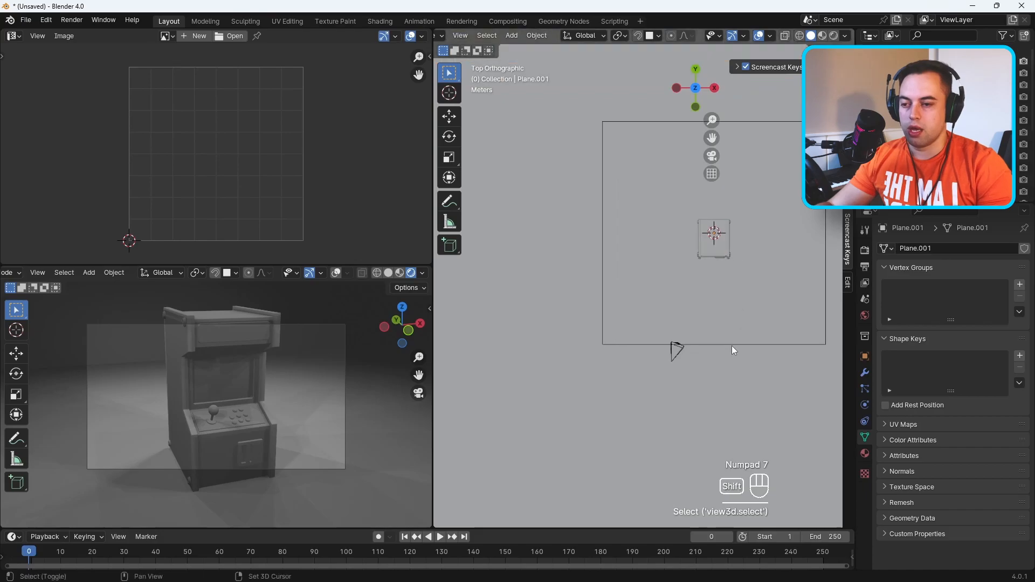
pyautogui.click(677, 349)
pyautogui.press('g')
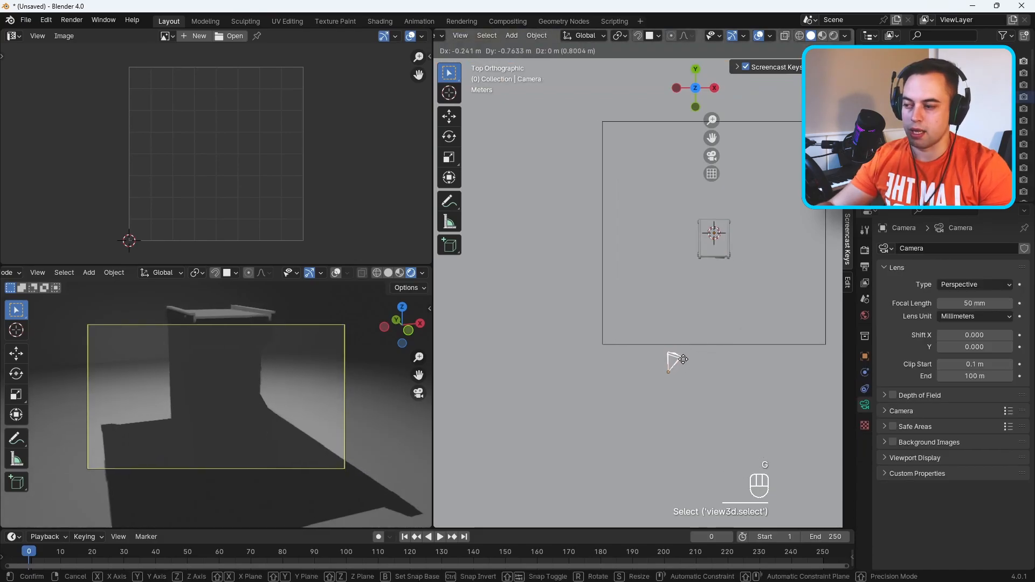
pyautogui.click(670, 404)
# Step: Lower the camera along global Z by about 2.28 m
pyautogui.moveTo(685, 384); pyautogui.dragTo(664, 238, button='middle')
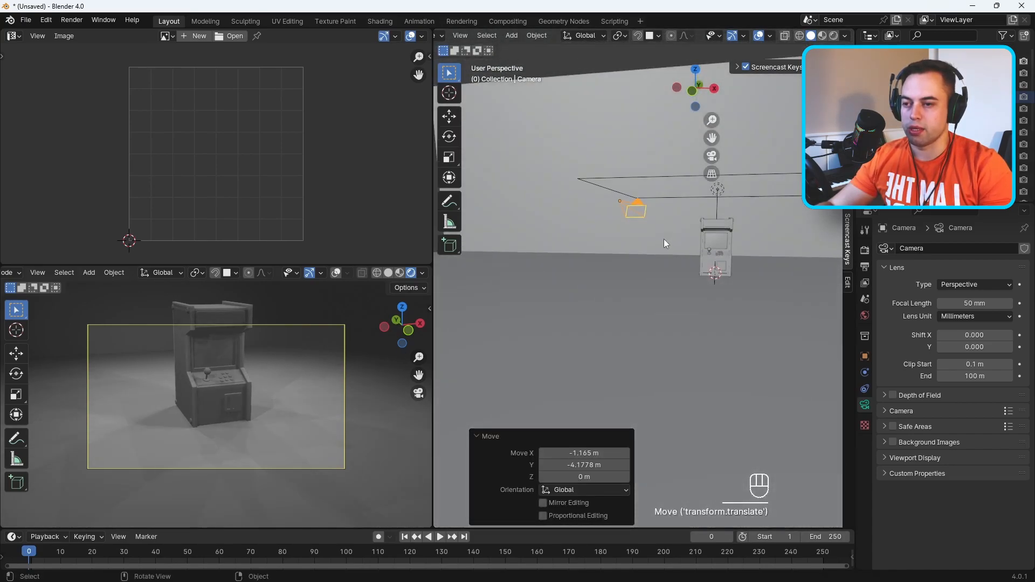
pyautogui.press('g')
pyautogui.press('z')
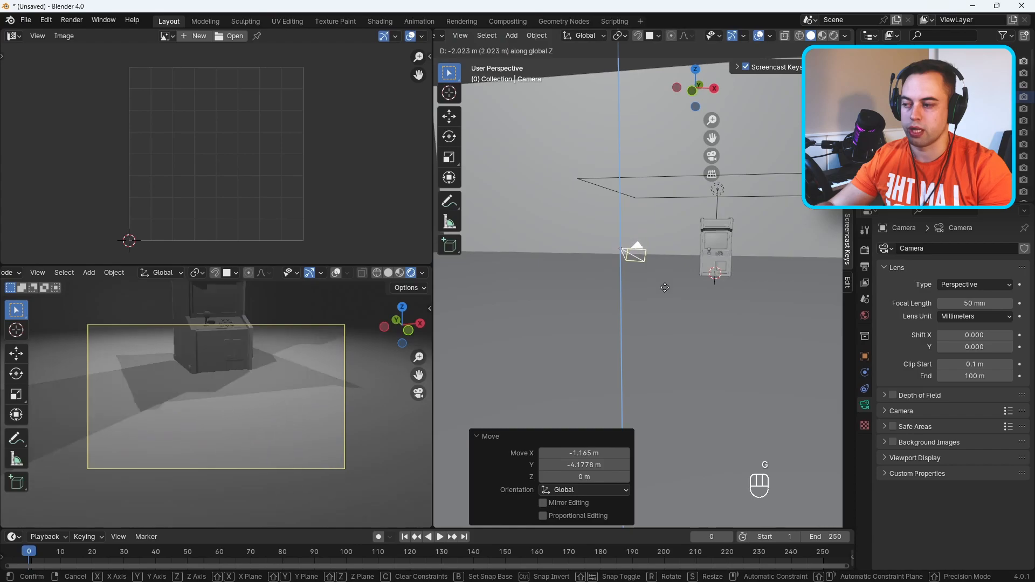
pyautogui.click(667, 294)
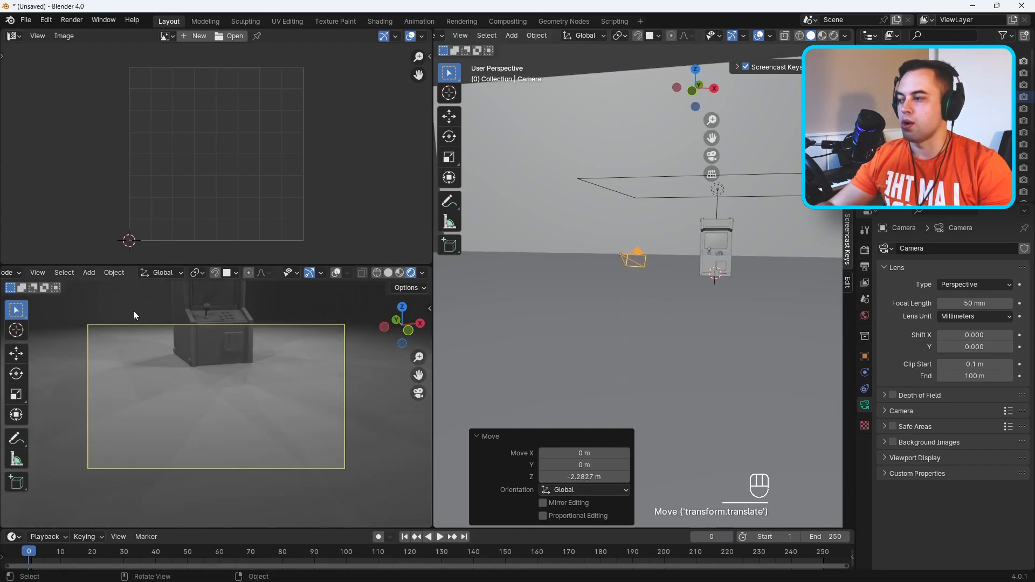
# Step: Use Walk Navigation in the camera view to tilt the camera up until the whole cabinet fits inside the frame
pyautogui.click(41, 274)
pyautogui.moveTo(79, 438)
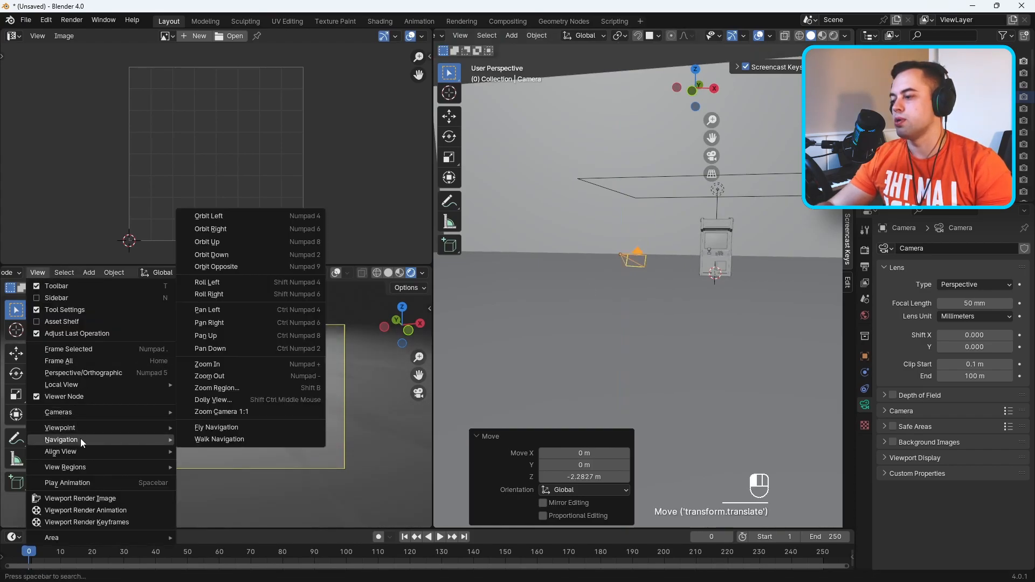
pyautogui.click(219, 438)
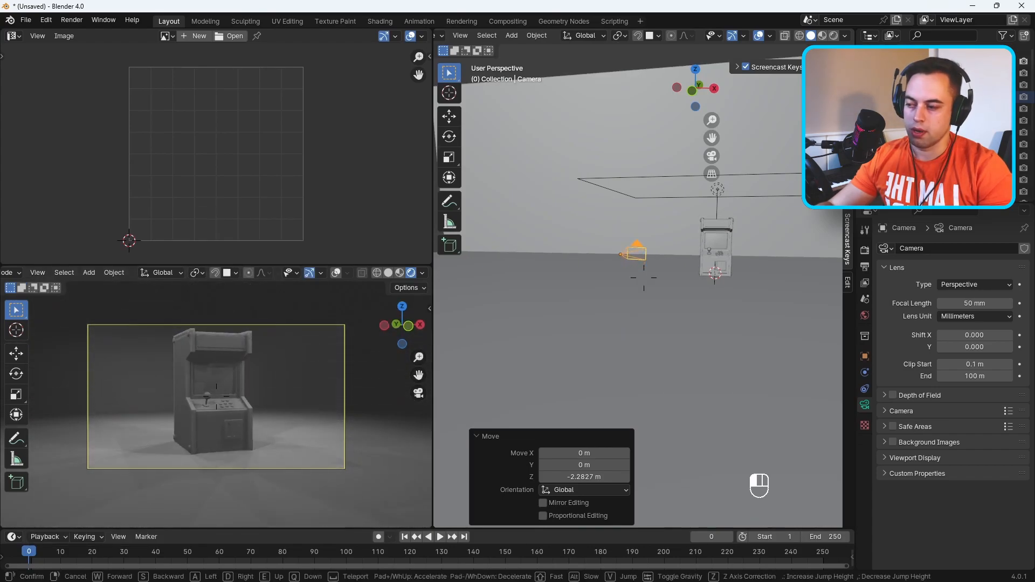
pyautogui.click(214, 434)
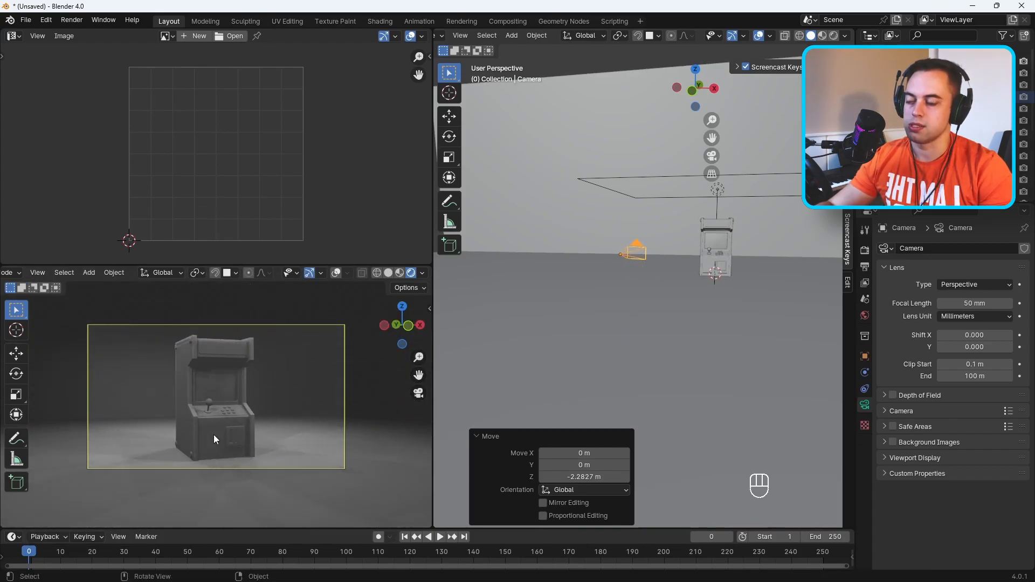
# Step: From the top view, move the camera slightly farther back from the cabinet
pyautogui.click(668, 310)
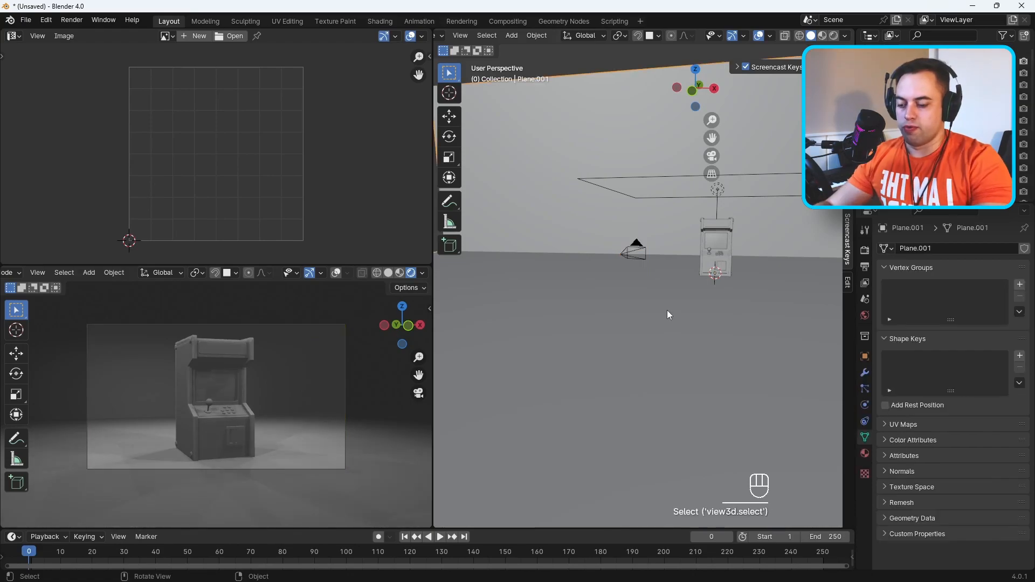
pyautogui.press('KP_7')
pyautogui.click(665, 401)
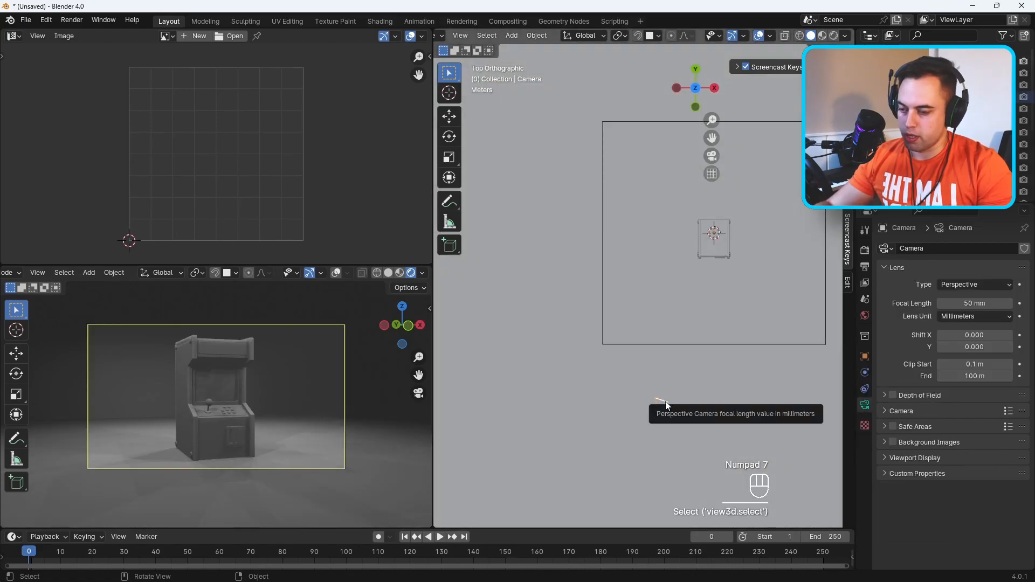
pyautogui.press('g')
pyautogui.click(654, 422)
# Step: Select the arcade cabinet body and give it a new material named Base
pyautogui.moveTo(703, 366); pyautogui.dragTo(702, 322, button='middle')
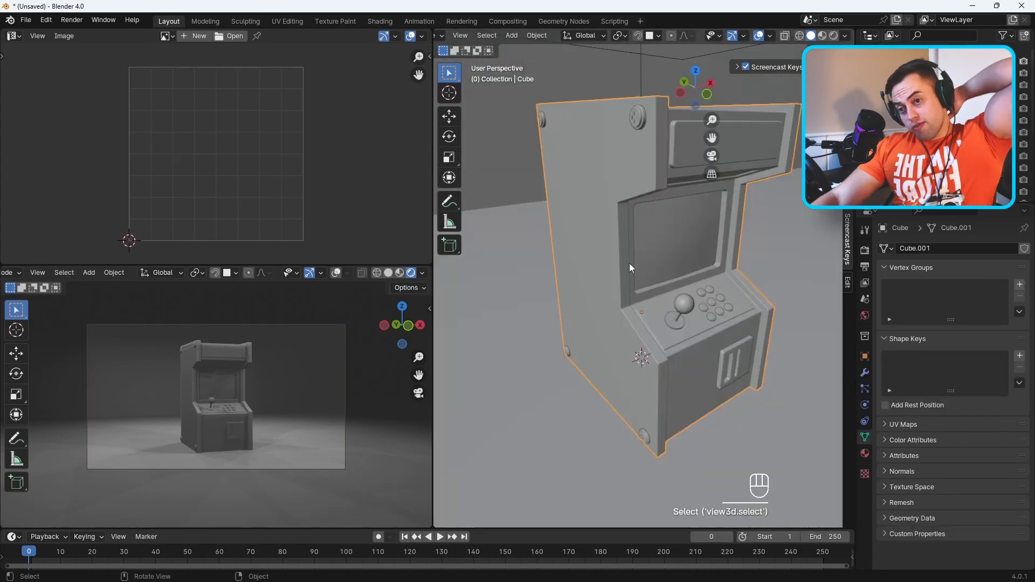
pyautogui.scroll(2, 594, 228)
pyautogui.scroll(1, 593, 228)
pyautogui.moveTo(647, 229); pyautogui.dragTo(592, 233, button='middle')
pyautogui.scroll(-2, 592, 233)
pyautogui.click(622, 239)
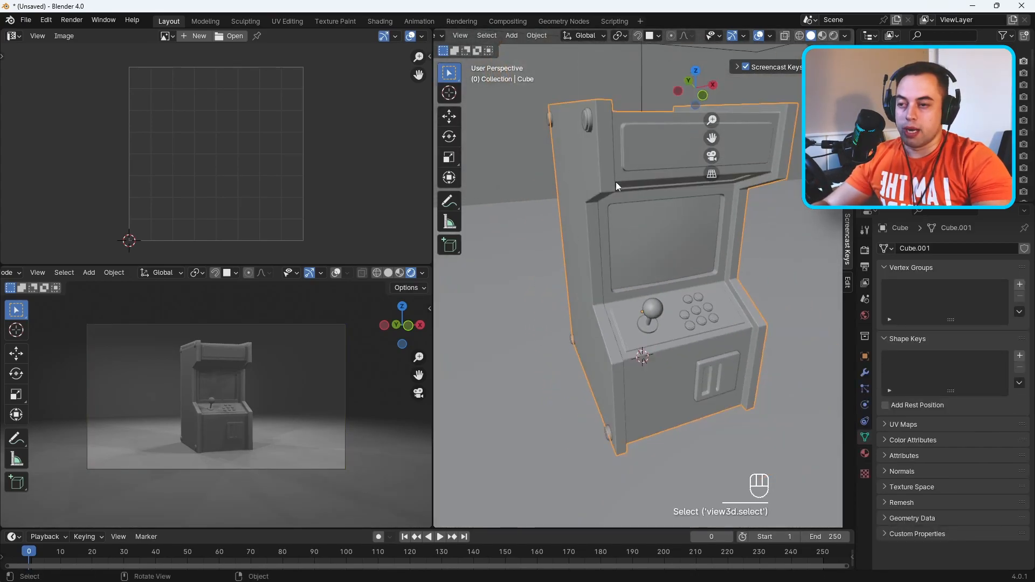
pyautogui.click(865, 453)
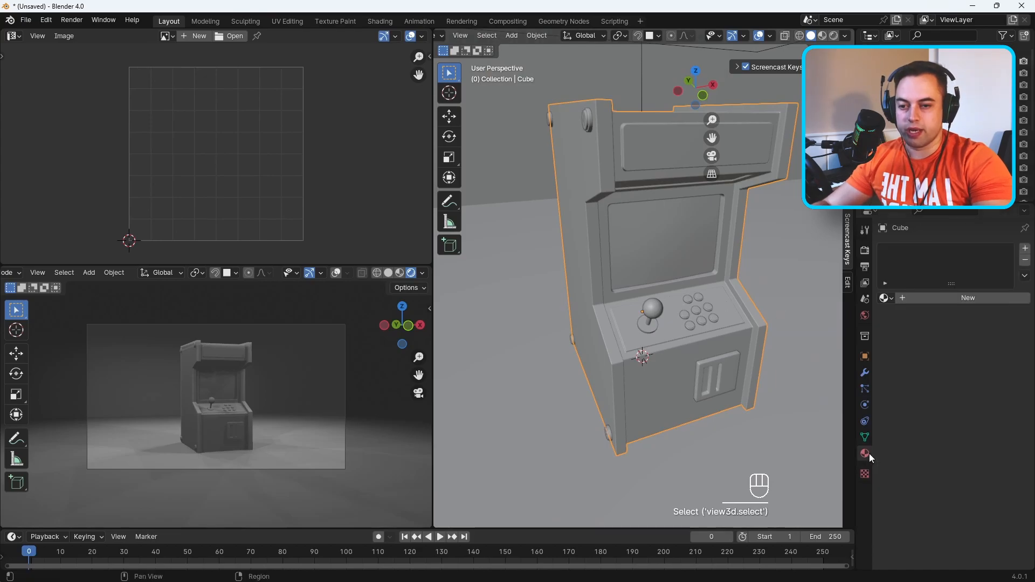
pyautogui.click(968, 298)
pyautogui.doubleClick(929, 251)
pyautogui.write('Base')
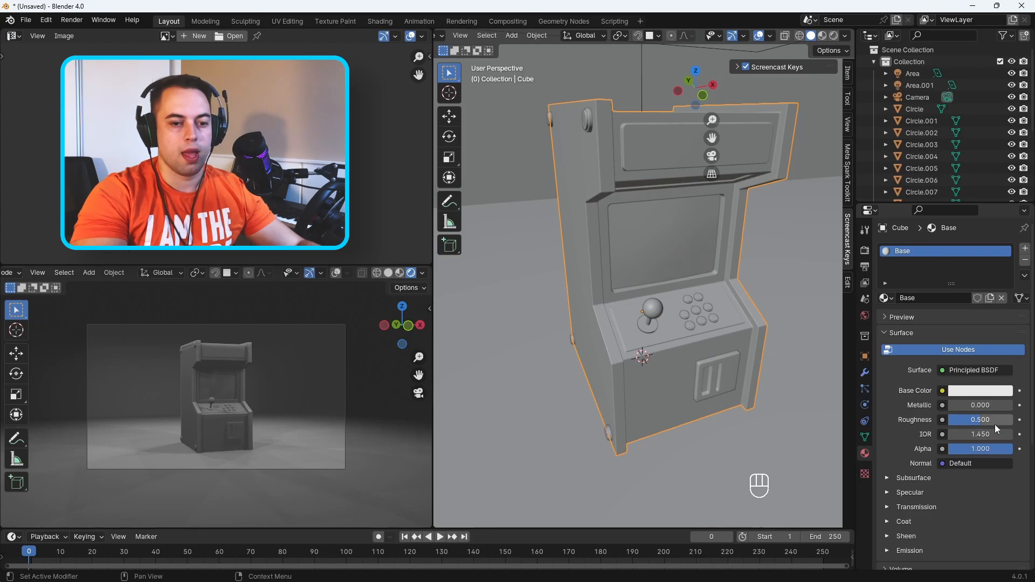
# Step: Set the Base material's base color to blue and its roughness to about 0.186, using material preview shading in the main viewport
pyautogui.click(969, 394)
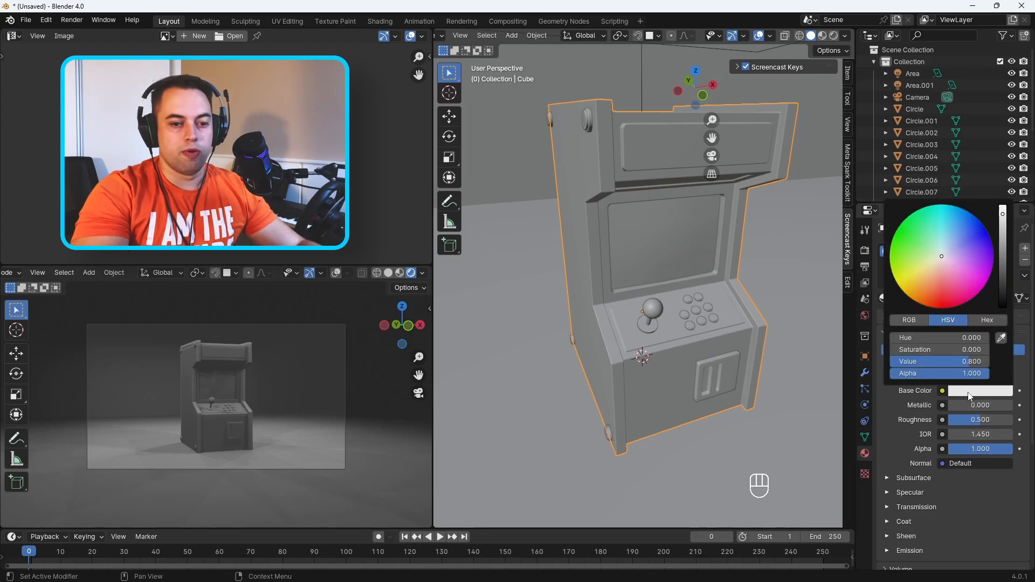
pyautogui.click(964, 213)
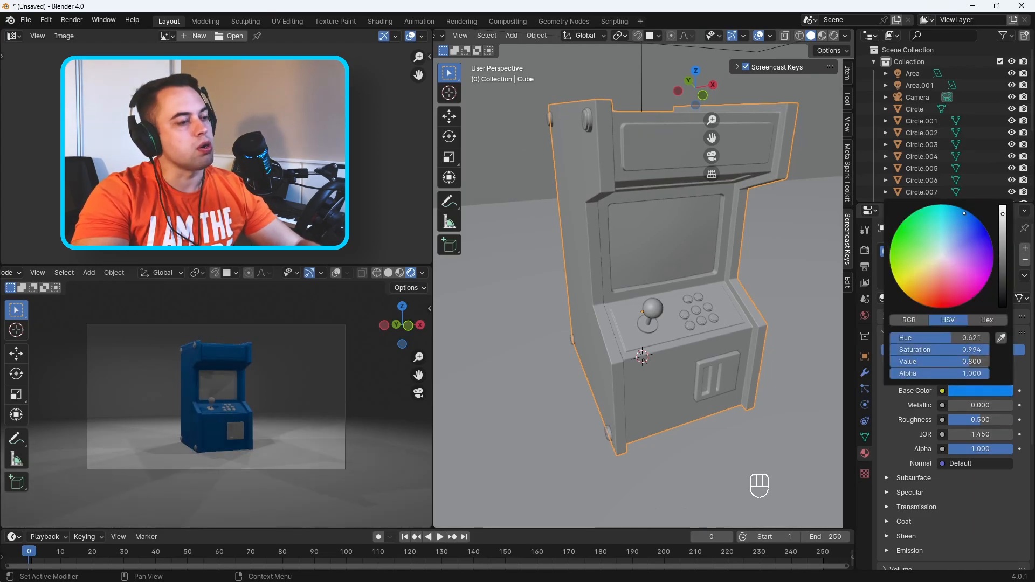
pyautogui.click(822, 36)
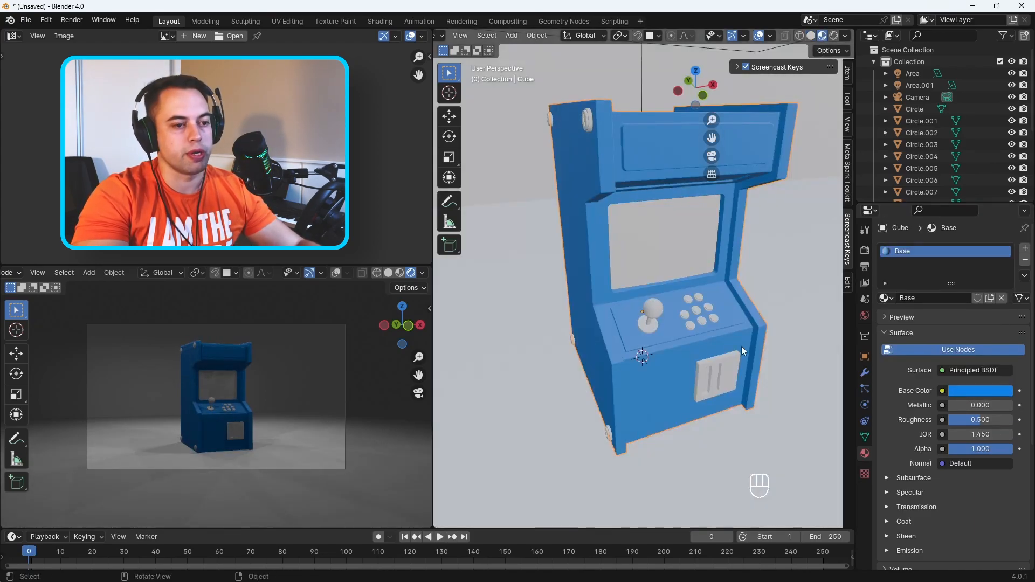
pyautogui.hotkey('ctrl', 'z')
pyautogui.moveTo(973, 419); pyautogui.dragTo(951, 419)
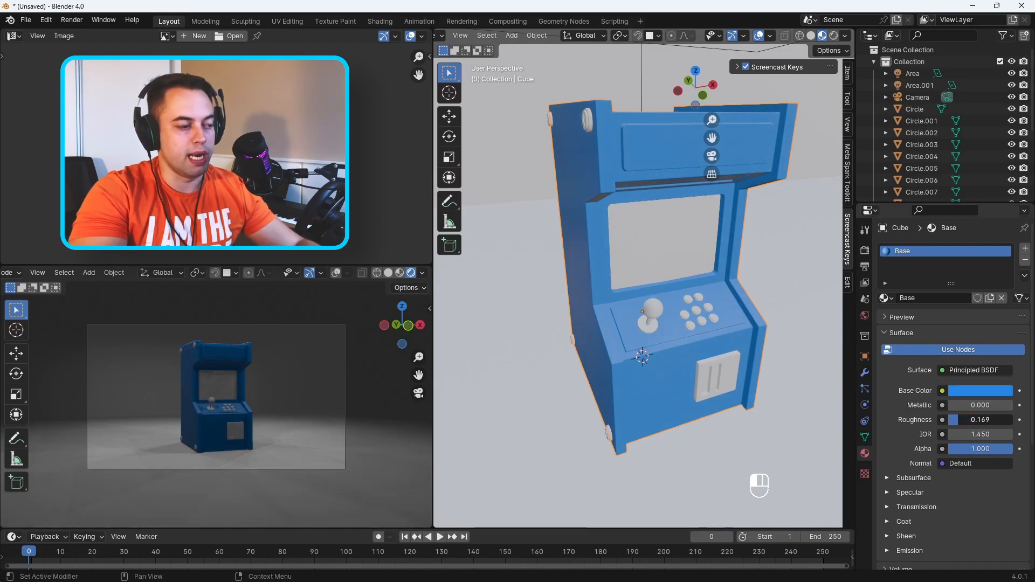
# Step: Reorder the cabinet's modifiers so Bevel comes before Mirror, and apply the Mirror modifier
pyautogui.moveTo(566, 251); pyautogui.dragTo(636, 253, button='middle')
pyautogui.scroll(4, 626, 261)
pyautogui.press('Tab')
pyautogui.scroll(-2, 647, 248)
pyautogui.press('Tab')
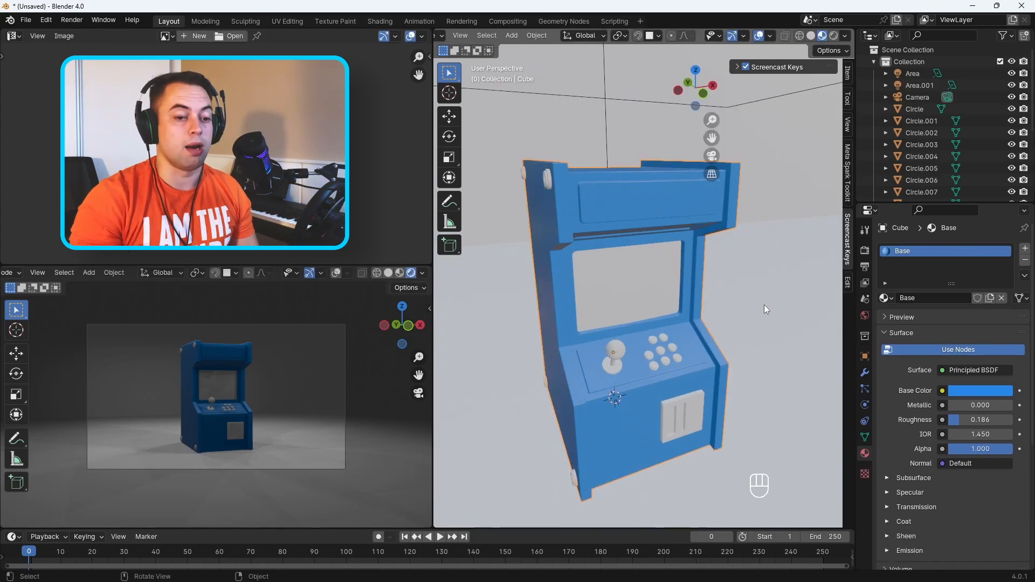
pyautogui.click(865, 373)
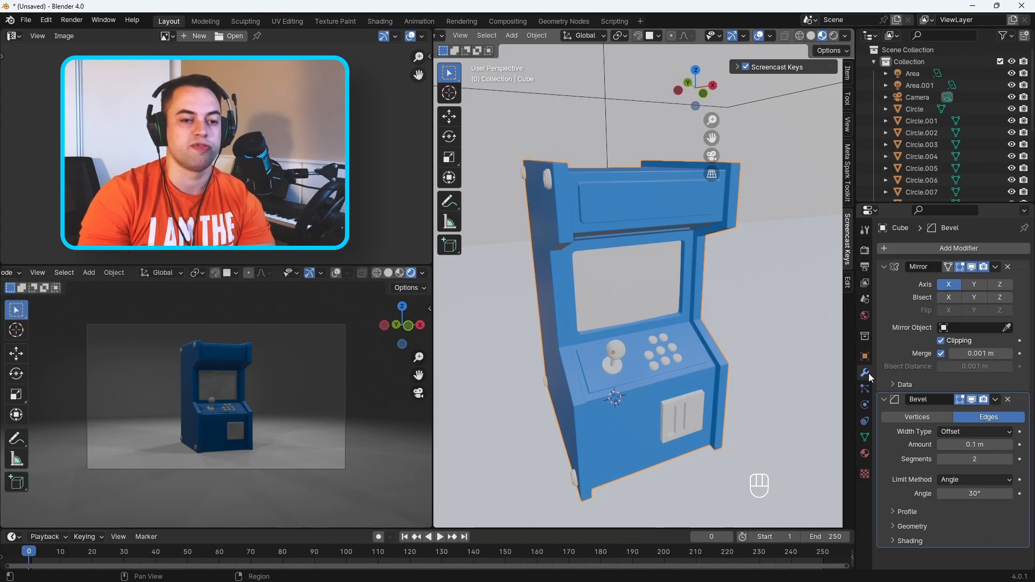
pyautogui.moveTo(1024, 405); pyautogui.dragTo(1000, 263)
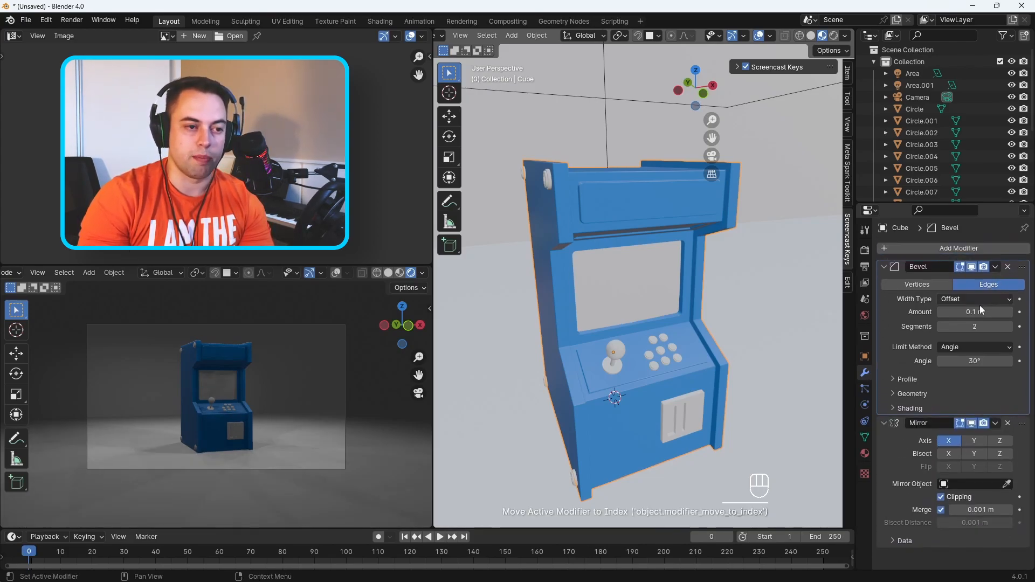
pyautogui.click(995, 423)
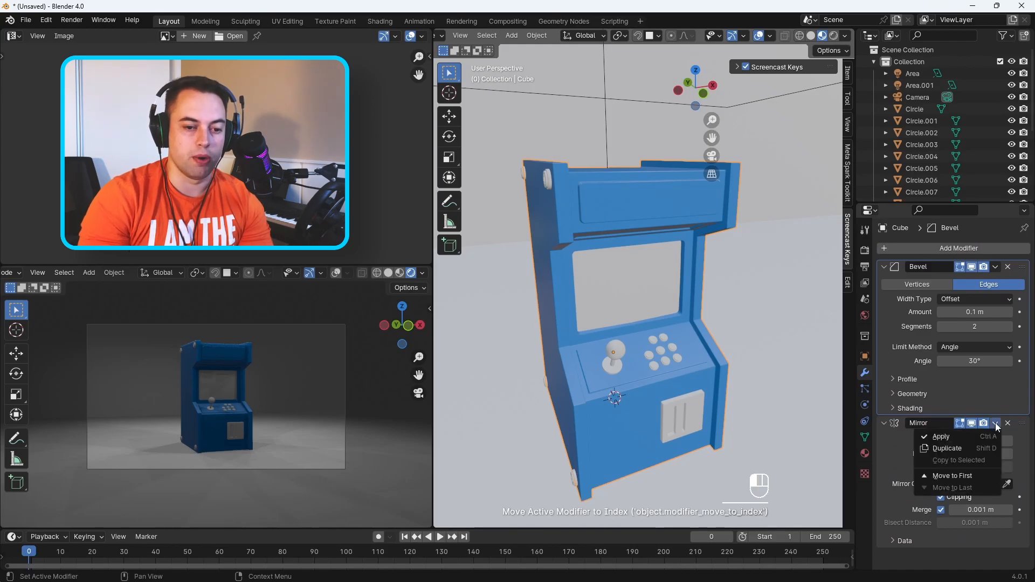
pyautogui.click(985, 440)
# Step: In Edit Mode, select both halves of the front marquee panel and assign them a new material named Logo base
pyautogui.scroll(3, 723, 384)
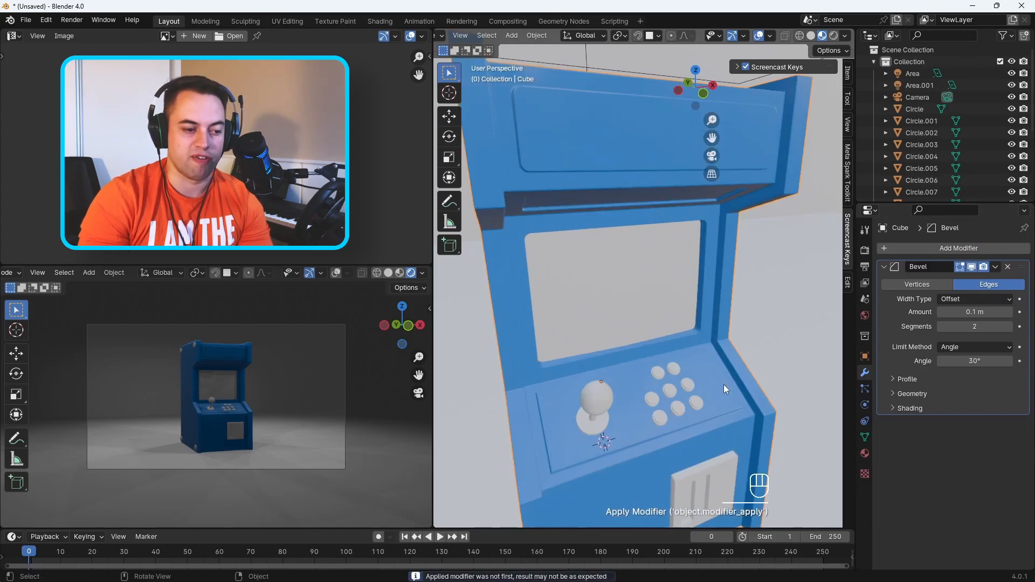
pyautogui.scroll(-3, 723, 387)
pyautogui.moveTo(736, 360); pyautogui.dragTo(687, 318, button='middle')
pyautogui.press('Tab')
pyautogui.click(610, 195)
pyautogui.click(651, 198)
pyautogui.click(605, 196)
pyautogui.click(645, 194)
pyautogui.scroll(3, 646, 195)
pyautogui.keyDown('shift'); pyautogui.moveTo(587, 204); pyautogui.dragTo(668, 294, button='middle'); pyautogui.keyUp('shift')
pyautogui.click(651, 238)
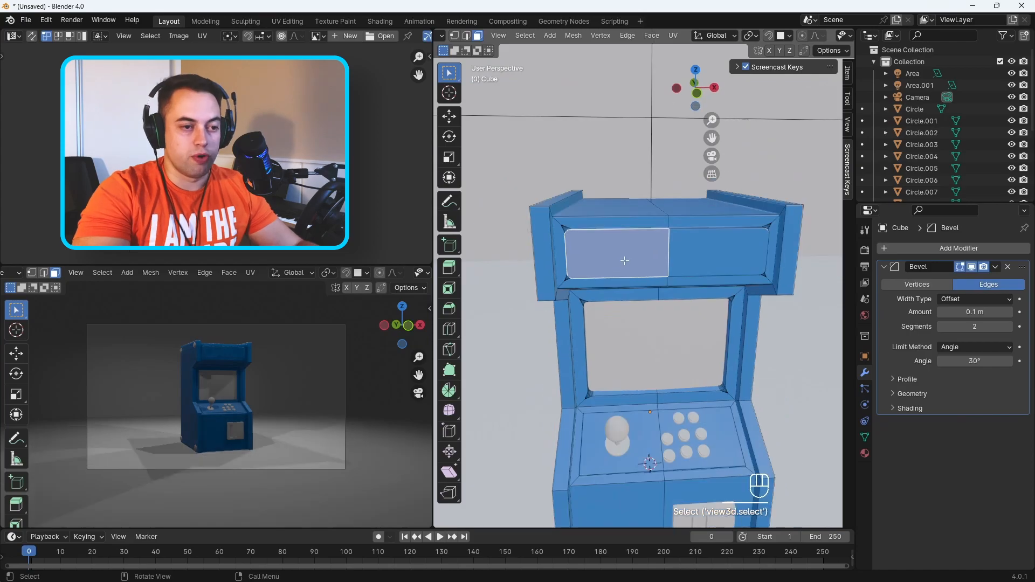
pyautogui.keyDown('shift'); pyautogui.click(695, 259); pyautogui.keyUp('shift')
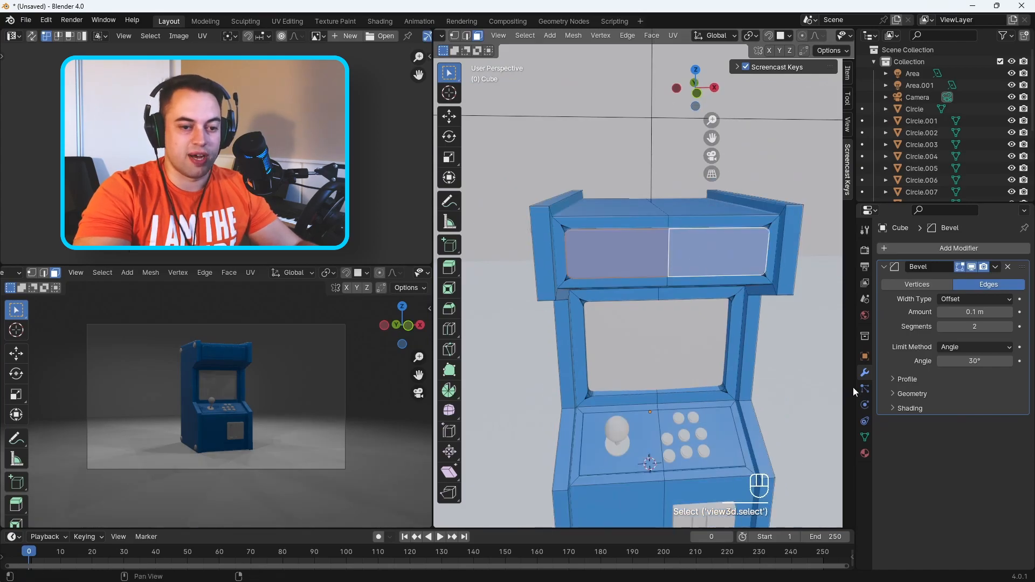
pyautogui.click(865, 454)
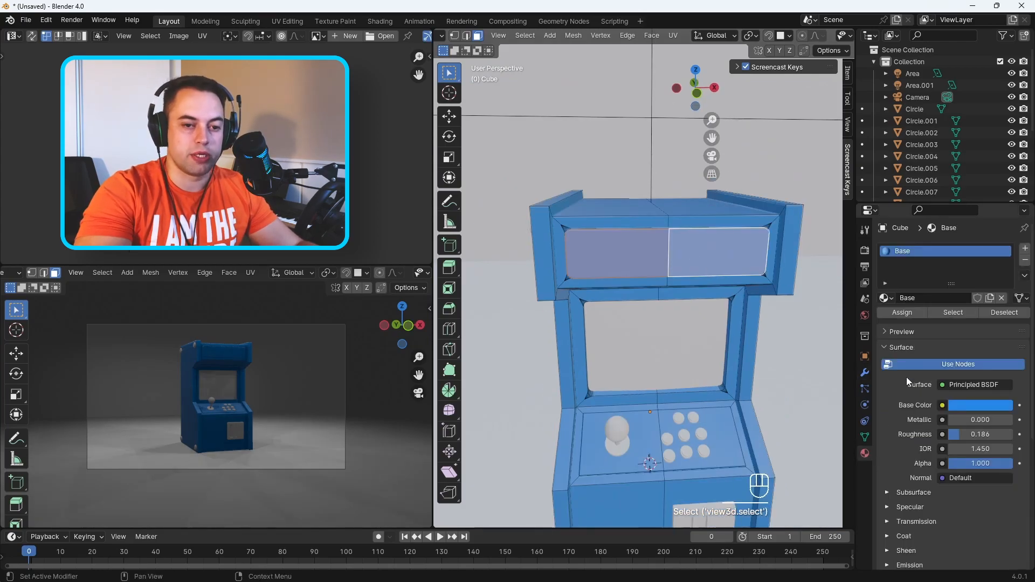
pyautogui.click(1025, 248)
pyautogui.click(929, 322)
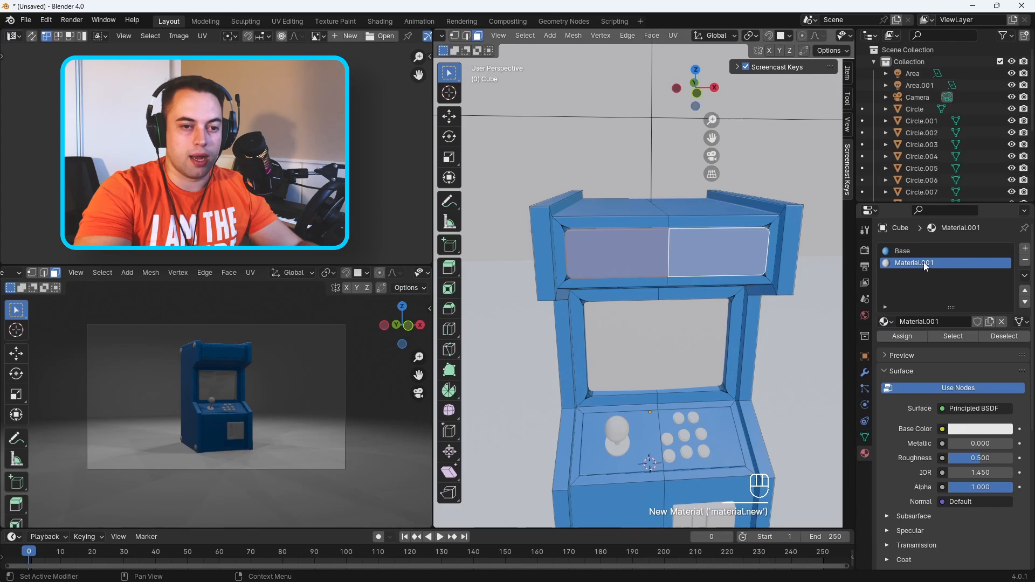
pyautogui.write('Lop')
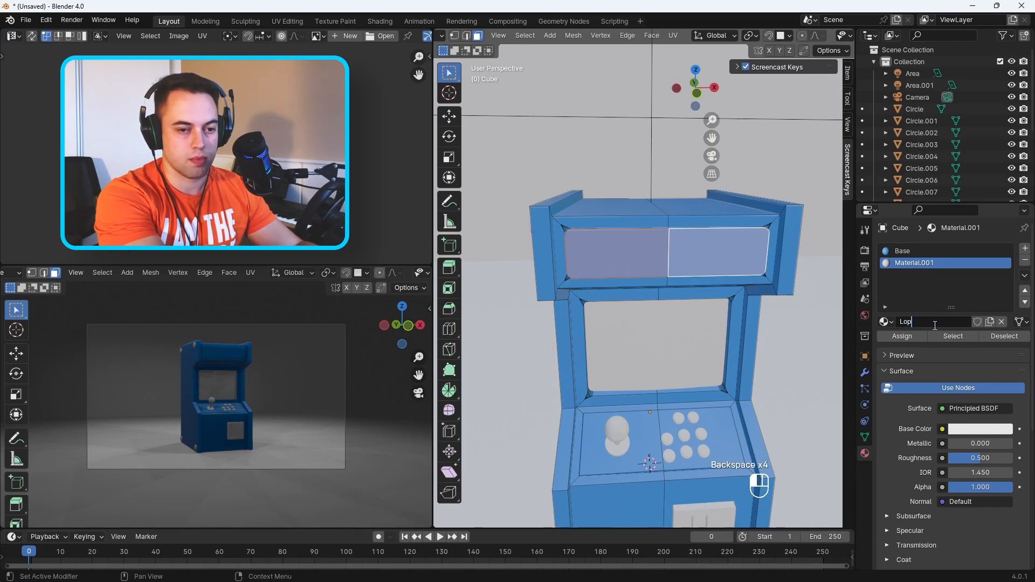
pyautogui.write('ge')
pyautogui.press('Return')
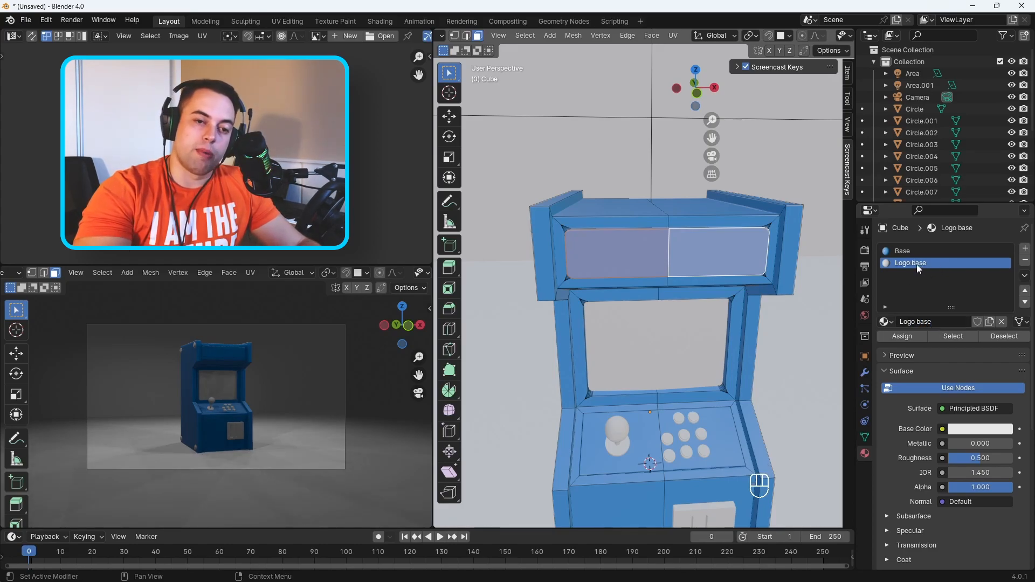
pyautogui.click(917, 338)
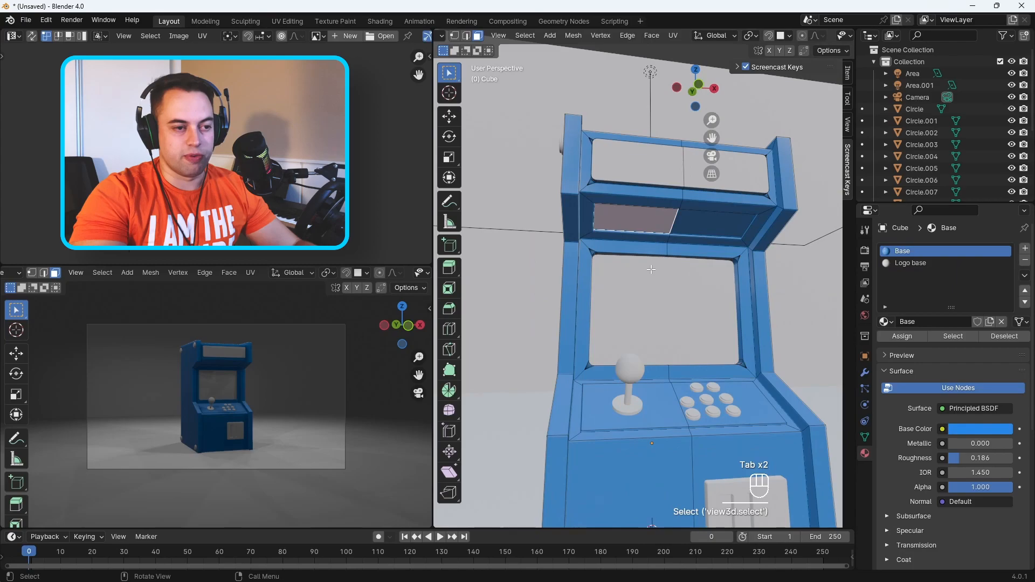
# Step: Select both inset faces under the marquee overhang and assign them a new material named Luz
pyautogui.moveTo(651, 269); pyautogui.dragTo(652, 251, button='middle')
pyautogui.keyDown('shift'); pyautogui.click(689, 200); pyautogui.keyUp('shift')
pyautogui.click(660, 200)
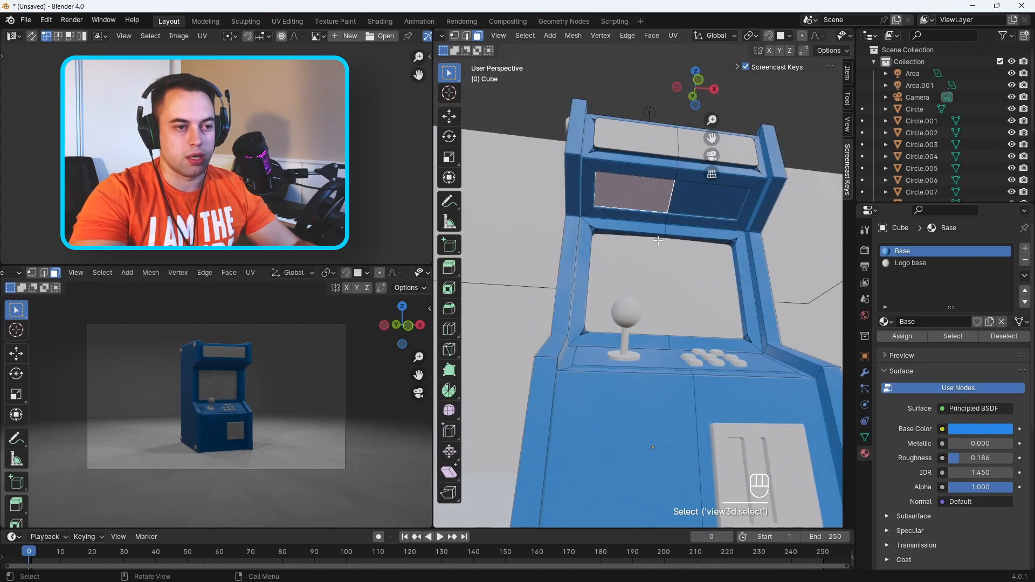
pyautogui.keyDown('shift'); pyautogui.click(701, 214); pyautogui.keyUp('shift')
pyautogui.moveTo(701, 213); pyautogui.dragTo(747, 209, button='middle')
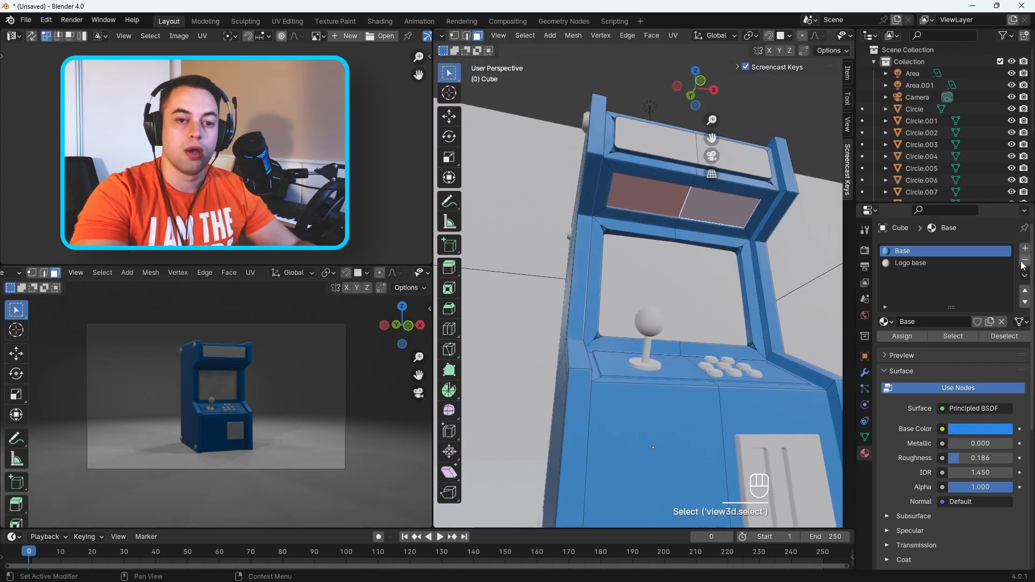
pyautogui.click(1025, 251)
pyautogui.click(932, 322)
pyautogui.doubleClick(930, 322)
pyautogui.write('K')
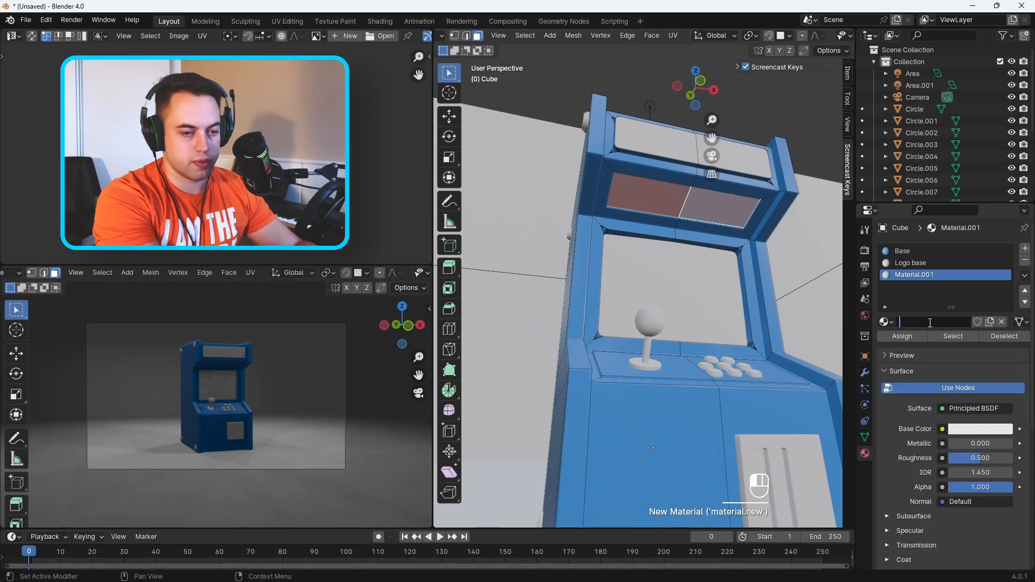
pyautogui.write('Luz')
pyautogui.press('Return')
pyautogui.click(902, 336)
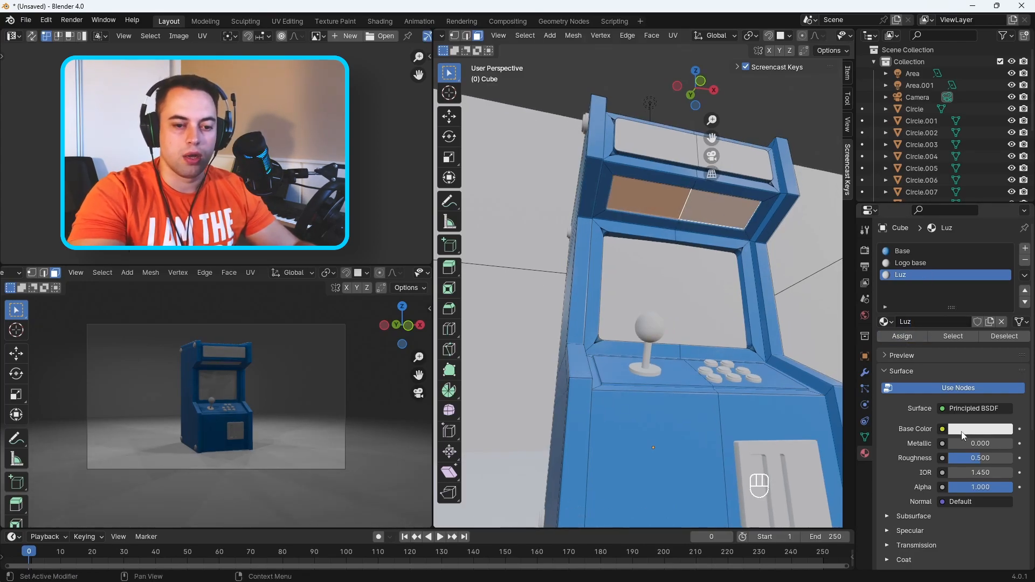
# Step: Make the Luz material glow by setting its emission strength to 4.2
pyautogui.scroll(-7, 962, 433)
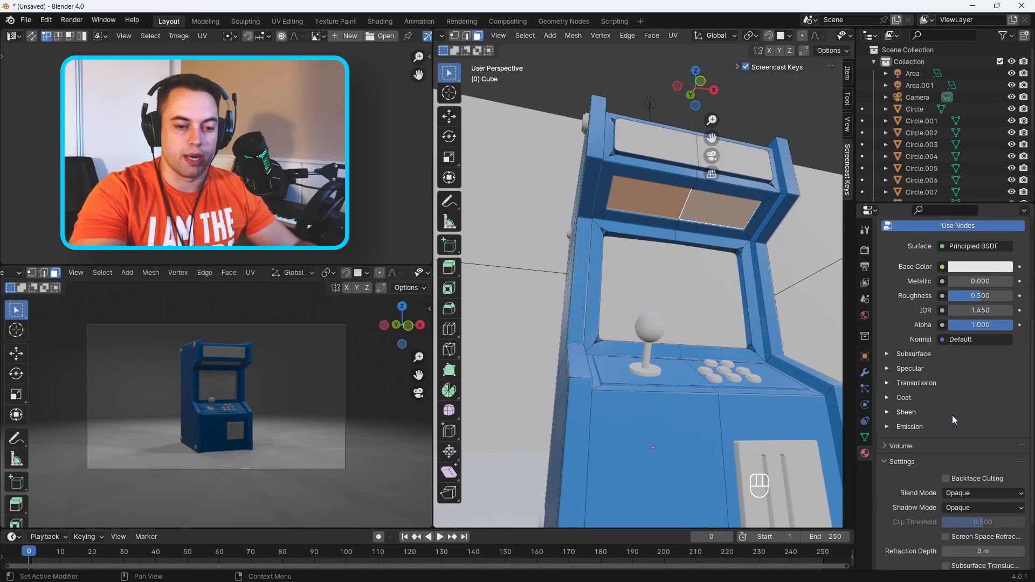
pyautogui.scroll(-1, 952, 415)
pyautogui.click(907, 405)
pyautogui.scroll(-1, 951, 410)
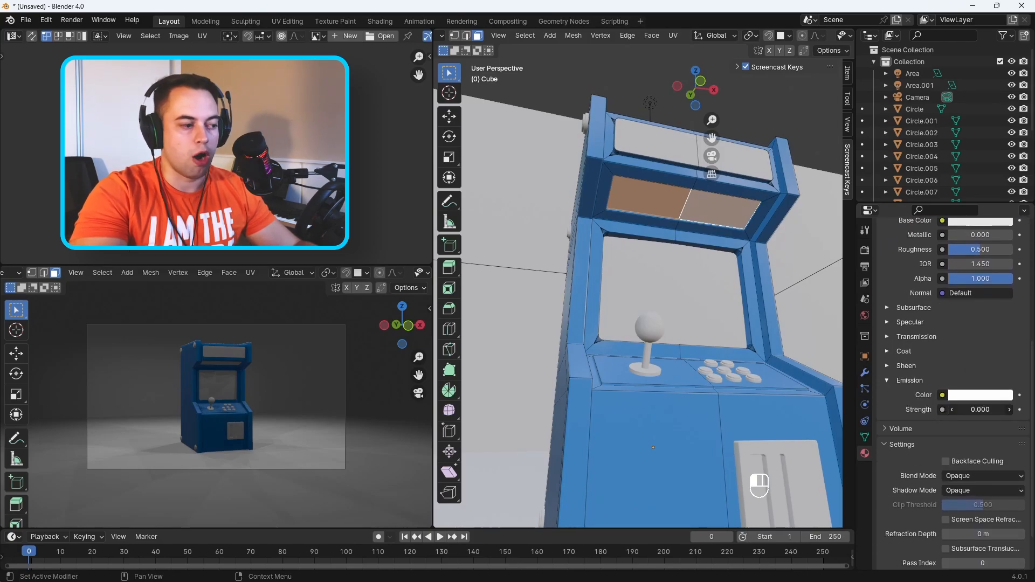
pyautogui.moveTo(980, 410); pyautogui.dragTo(1001, 409)
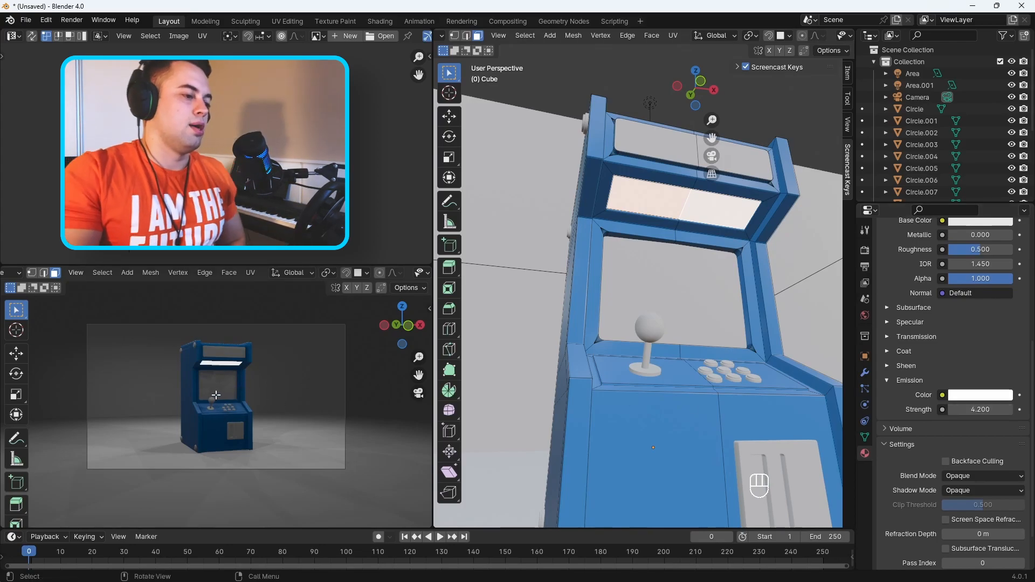
# Step: Enable Ambient Occlusion, Bloom and Screen Space Reflections in the EEVEE render settings
pyautogui.click(865, 251)
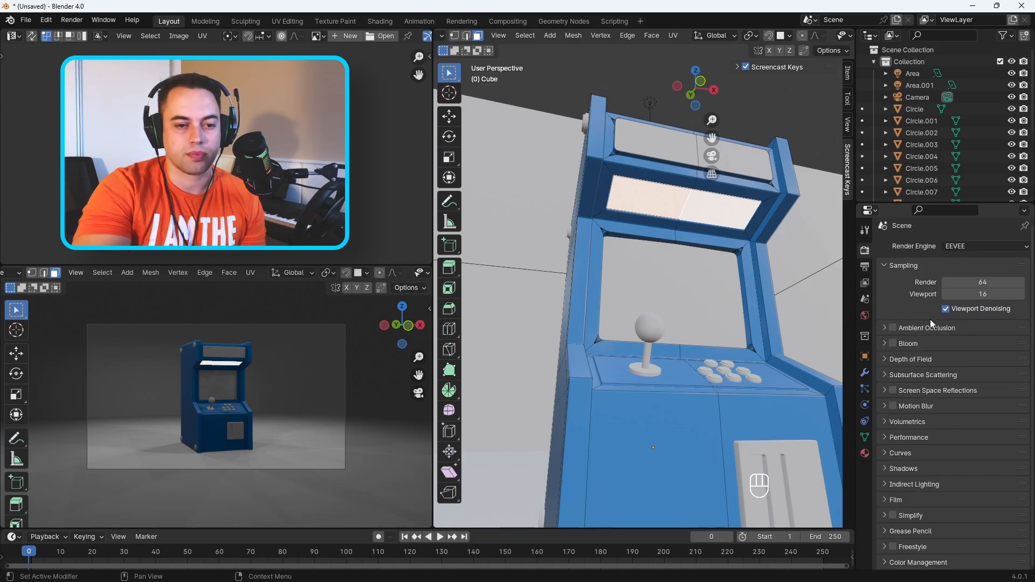
pyautogui.click(894, 327)
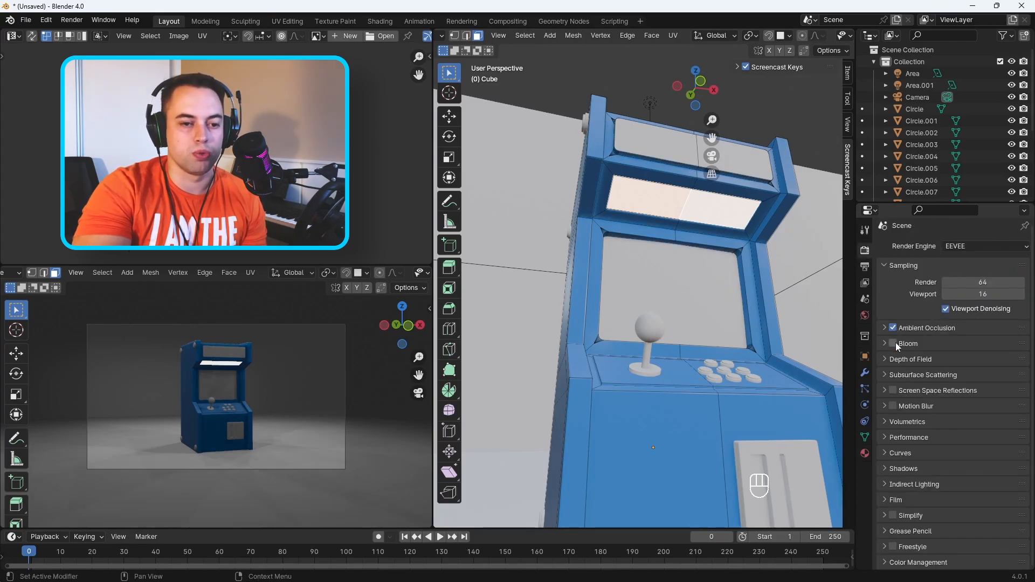
pyautogui.click(893, 343)
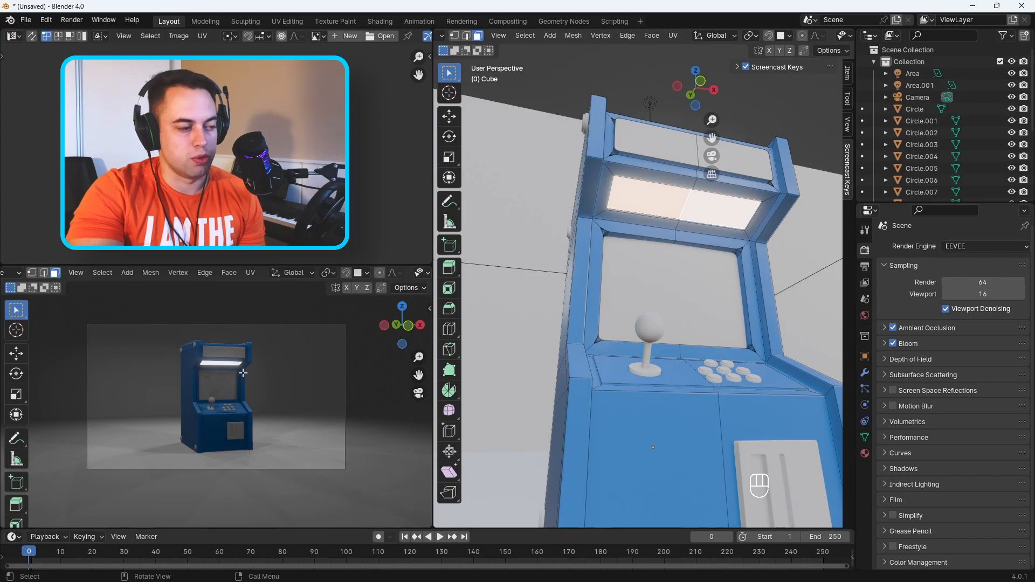
pyautogui.click(894, 389)
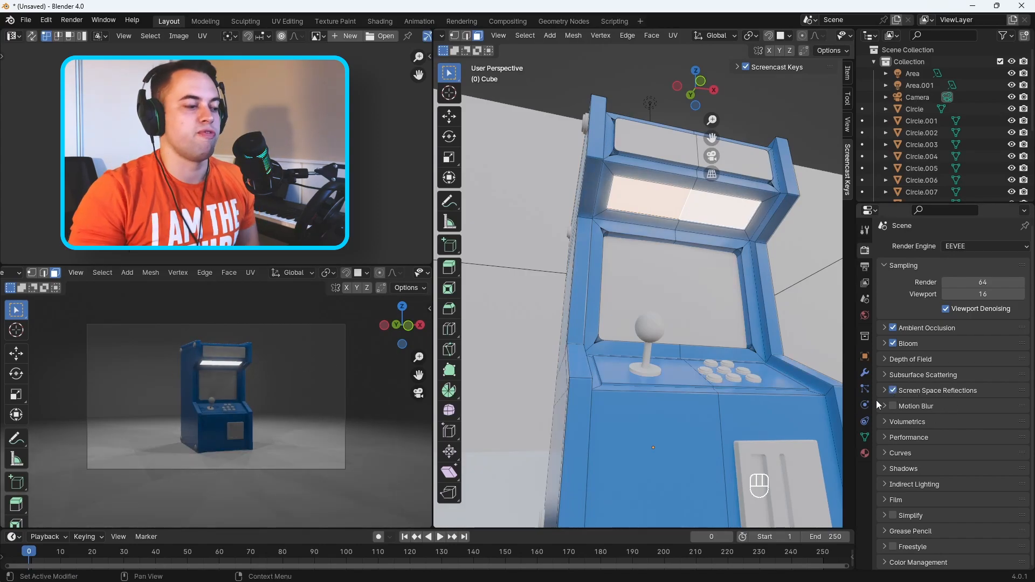
# Step: Switch the render engine to Cycles and set its device to GPU Compute
pyautogui.scroll(1, 889, 270)
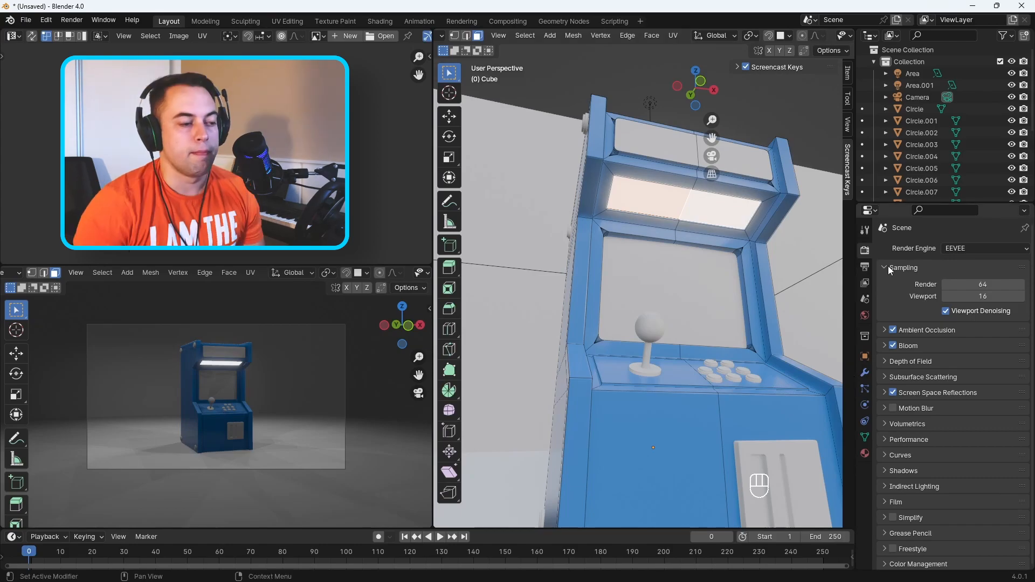
pyautogui.click(963, 249)
pyautogui.click(961, 288)
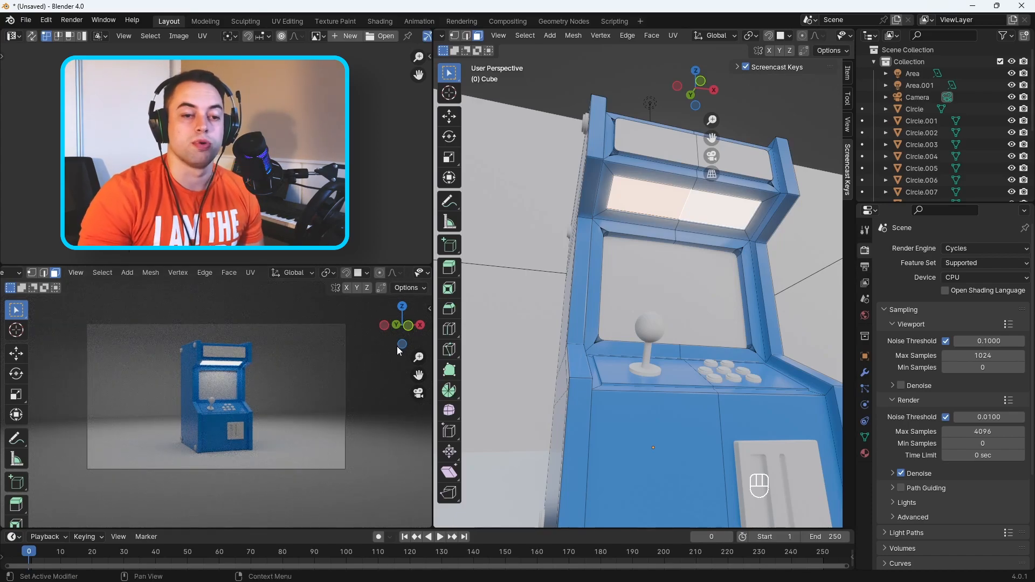
pyautogui.click(1018, 279)
pyautogui.click(985, 305)
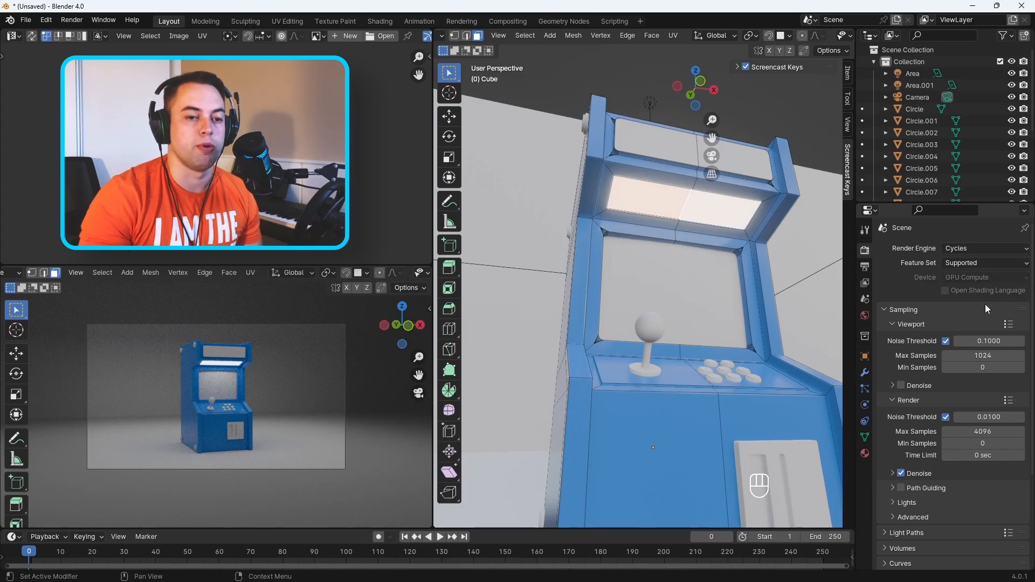
# Step: Set the maximum samples to 10 for both viewport and final render, with viewport denoising enabled
pyautogui.click(984, 357)
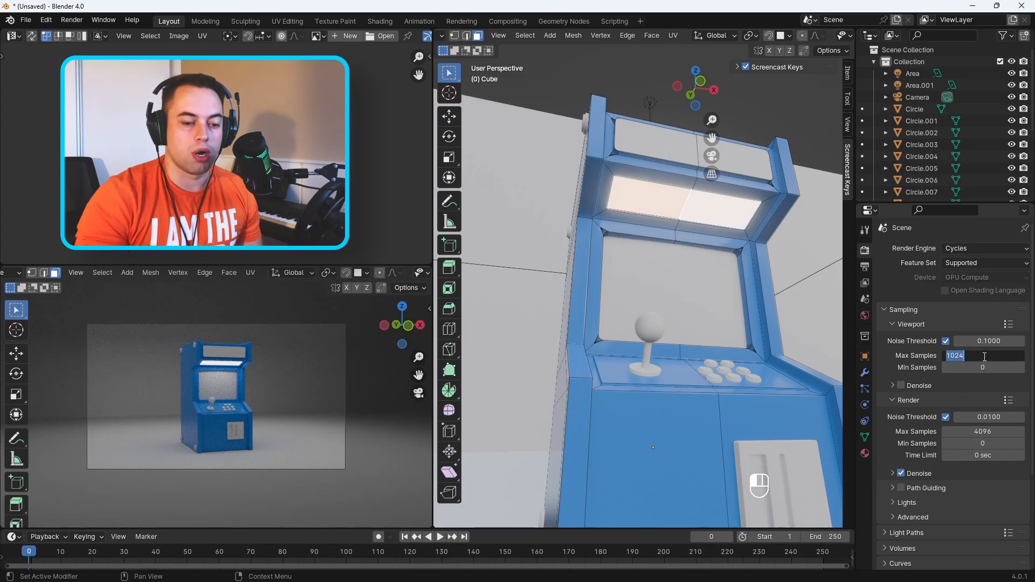
pyautogui.write('10')
pyautogui.click(962, 430)
pyautogui.write('10')
pyautogui.press('Return')
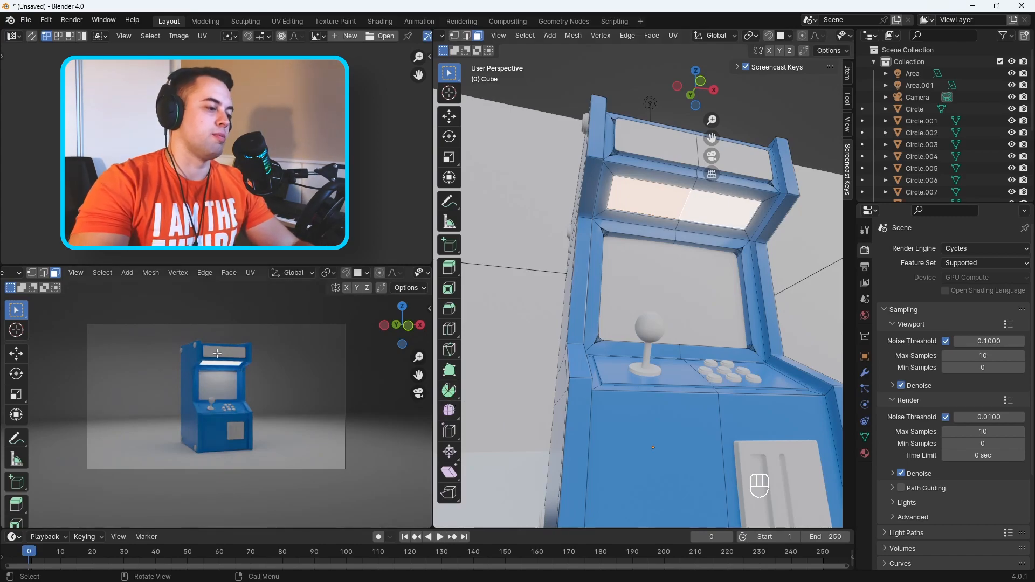
# Step: Change the Luz material's emission color to a saturated blue
pyautogui.click(864, 453)
pyautogui.scroll(-6, 960, 454)
pyautogui.click(978, 439)
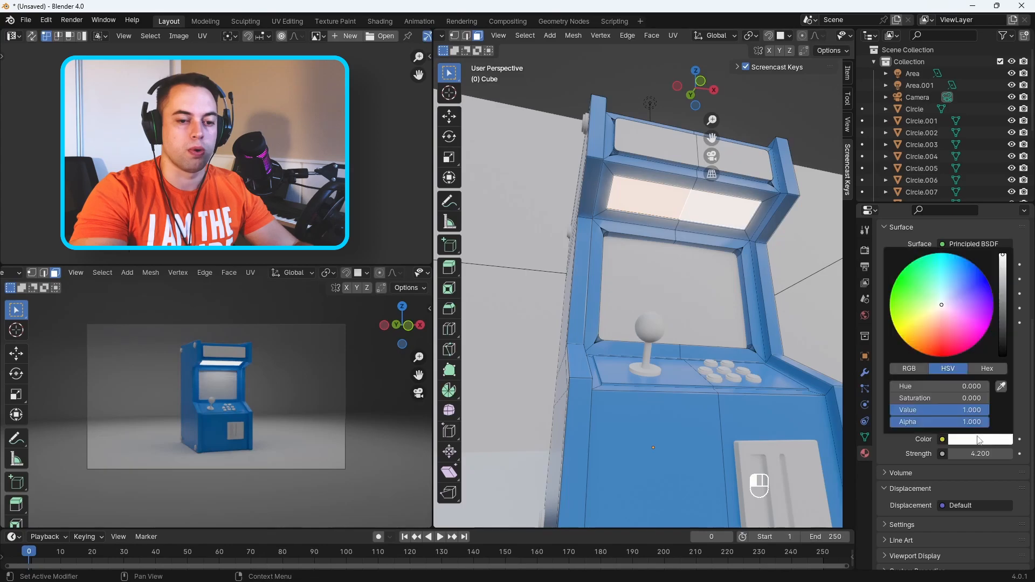
pyautogui.moveTo(945, 301)
pyautogui.mouseDown()
pyautogui.moveTo(963, 258)
pyautogui.moveTo(957, 266)
pyautogui.mouseUp()
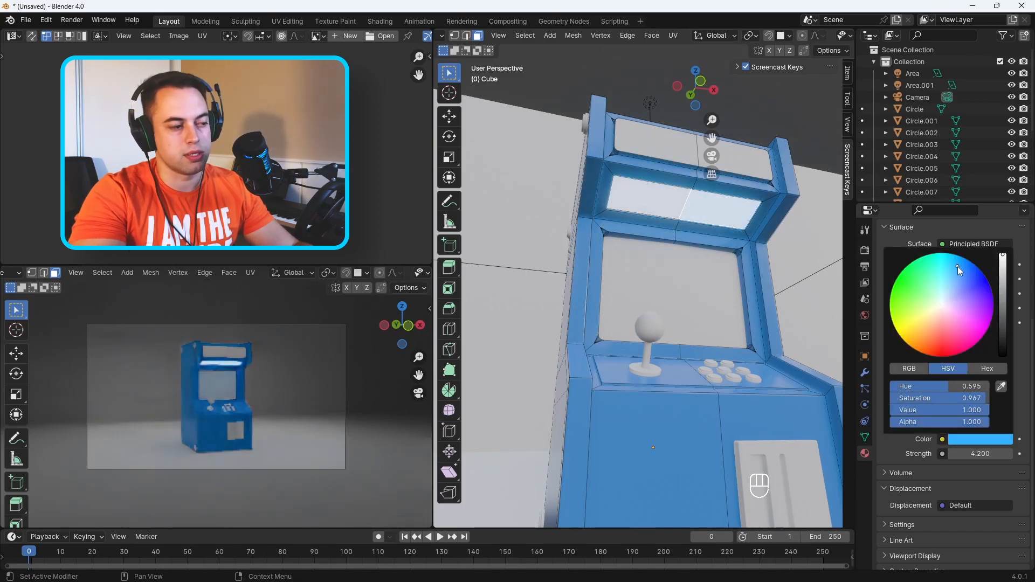
# Step: Try the Filmic view transform in the render color management settings and restore AgX
pyautogui.click(865, 251)
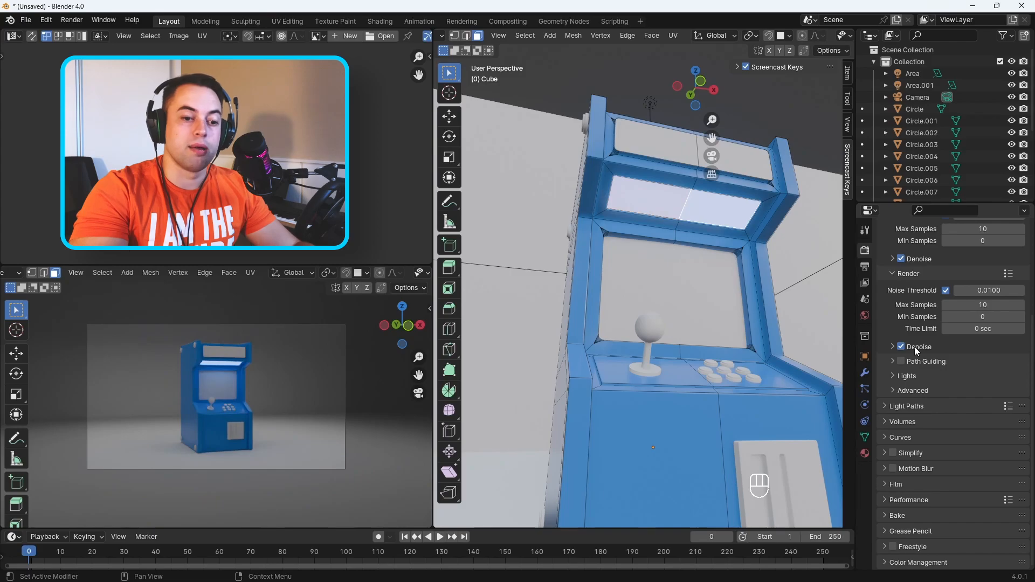
pyautogui.scroll(2, 914, 347)
pyautogui.scroll(-2, 895, 361)
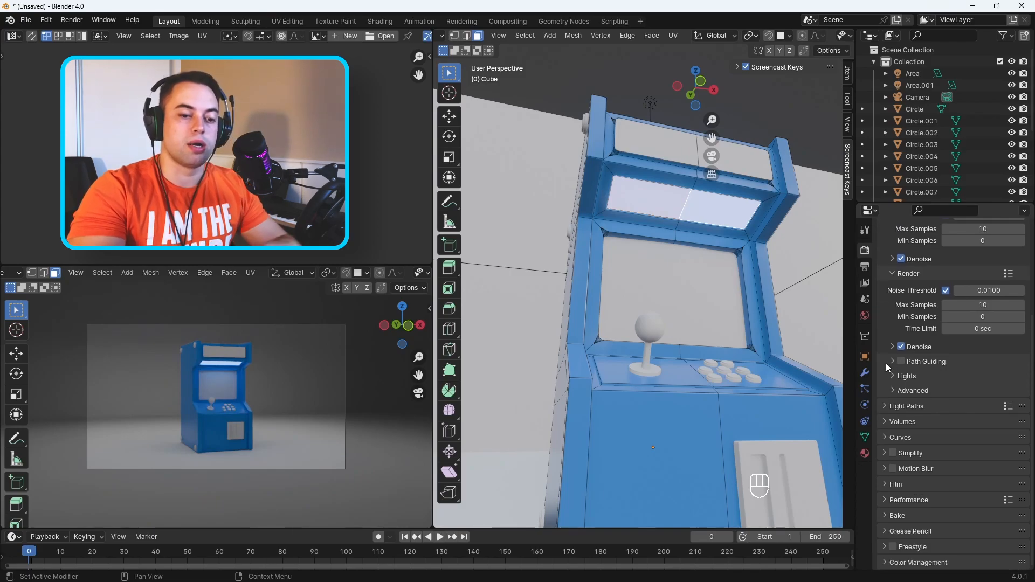
pyautogui.click(894, 562)
pyautogui.scroll(-5, 916, 514)
pyautogui.click(974, 474)
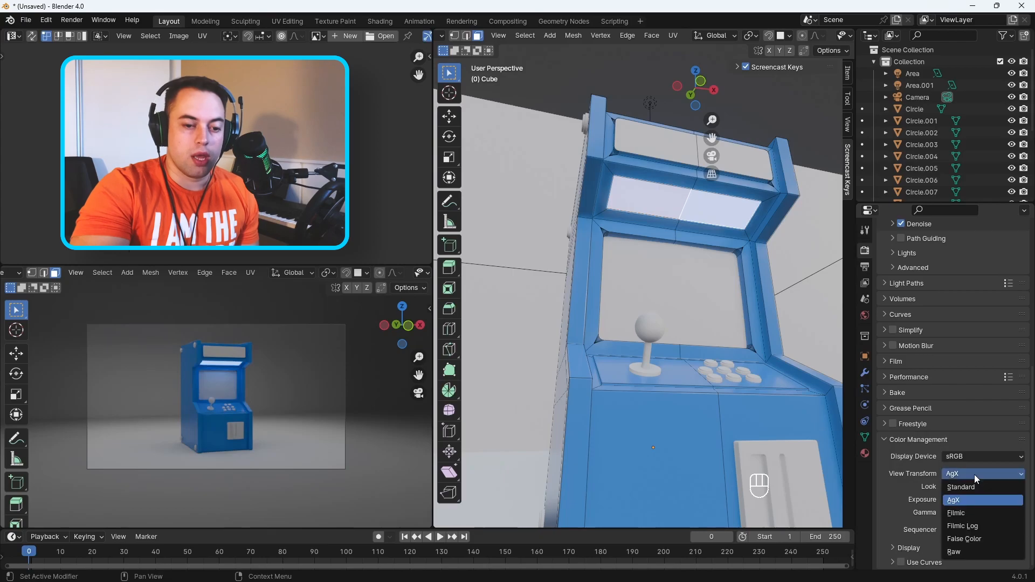
pyautogui.click(951, 473)
pyautogui.click(951, 473)
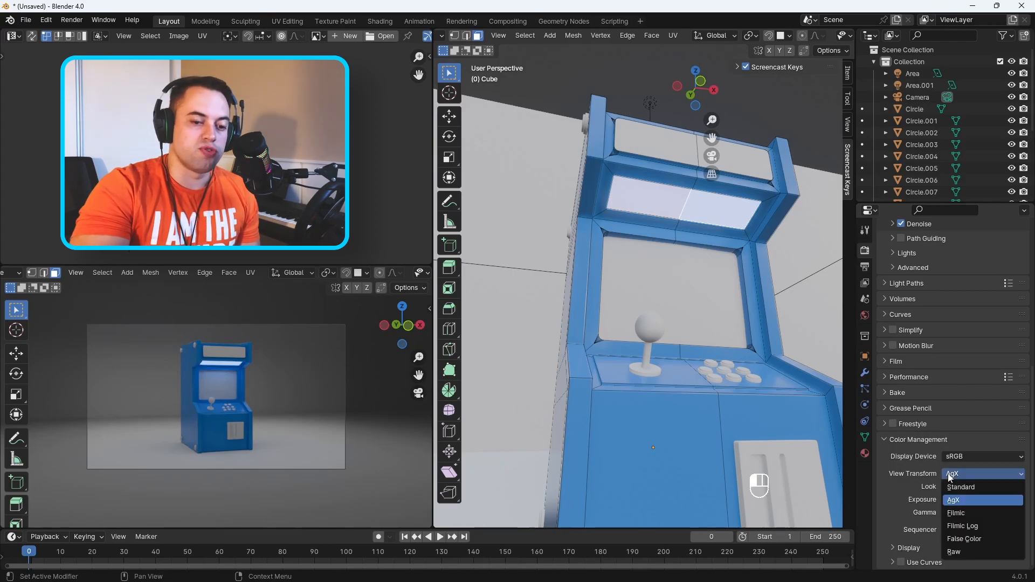
pyautogui.click(967, 509)
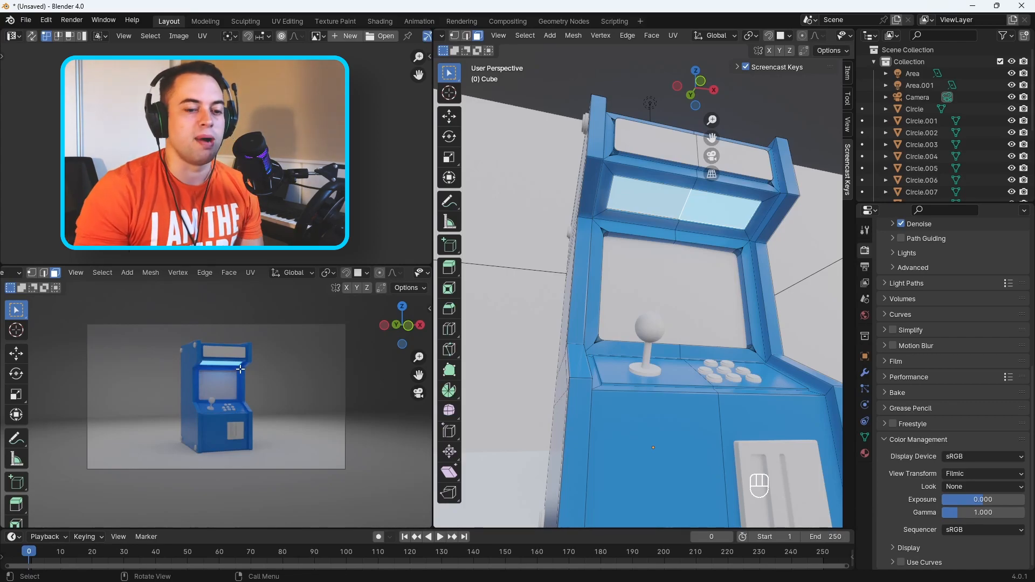
pyautogui.click(960, 475)
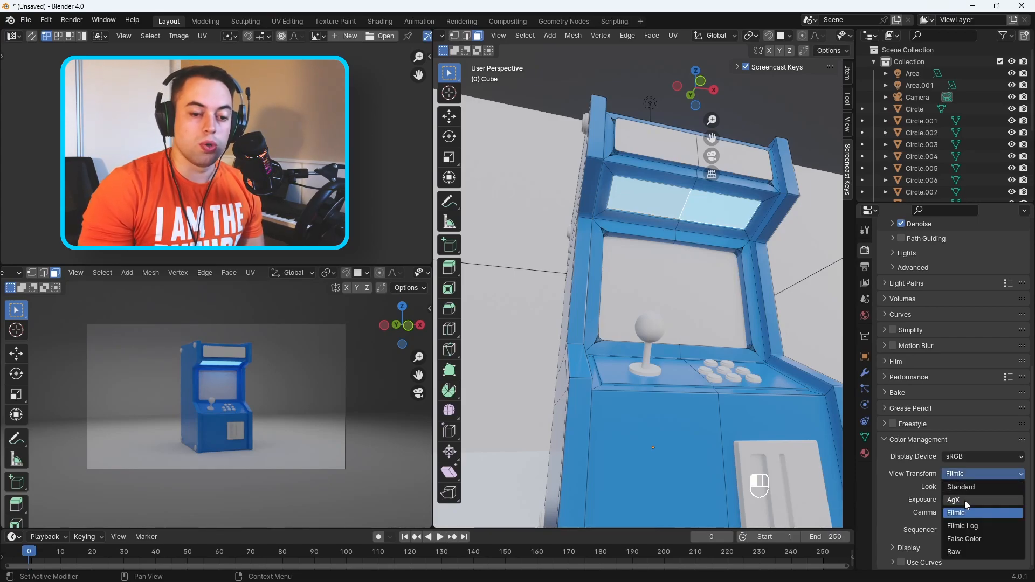
pyautogui.click(968, 500)
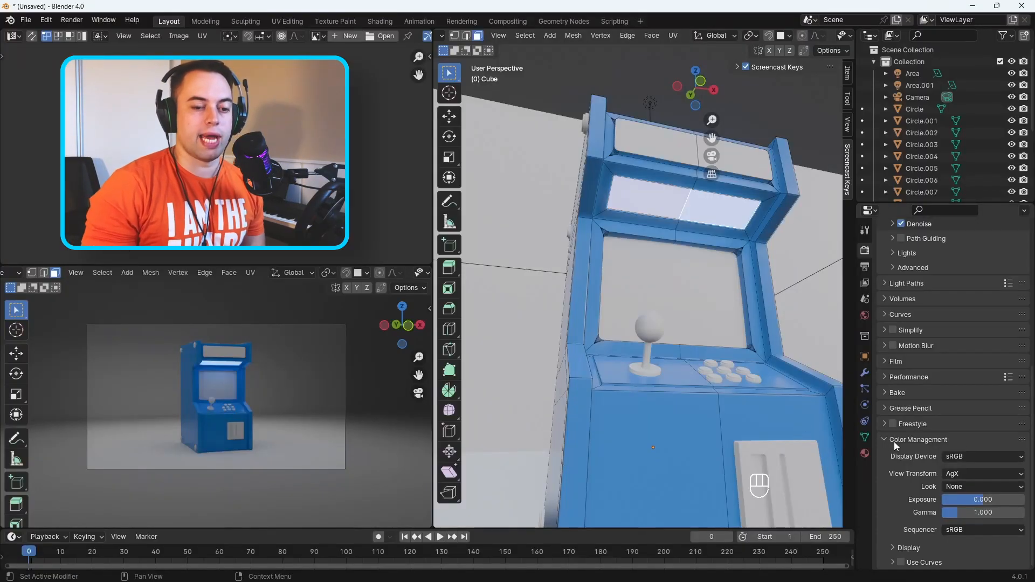
pyautogui.scroll(12, 888, 439)
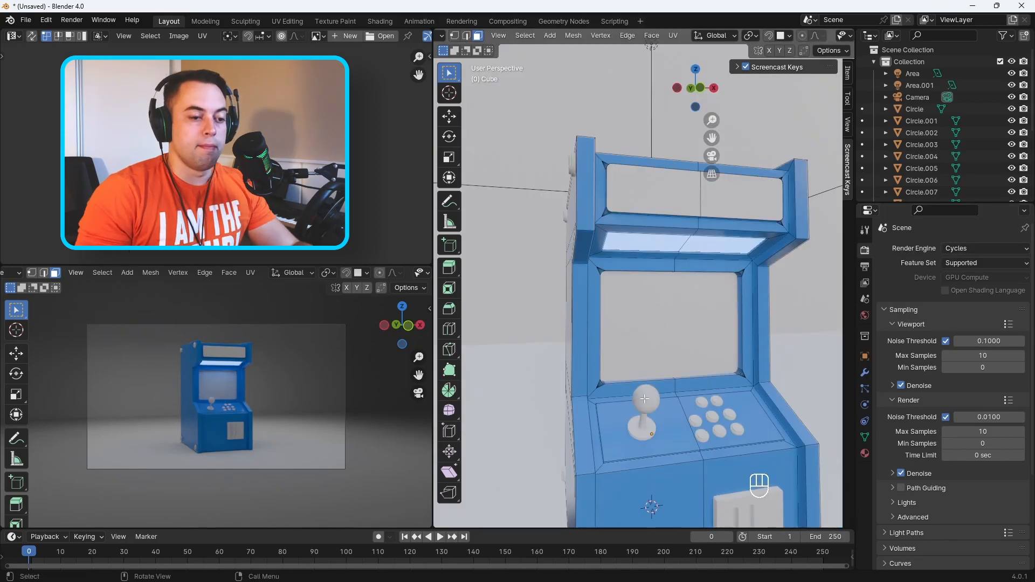
# Step: Select both control panel faces around the joystick and buttons, and add a new material named Base Control to the cabinet
pyautogui.moveTo(644, 399); pyautogui.dragTo(726, 353, button='middle')
pyautogui.click(605, 343)
pyautogui.keyDown('shift'); pyautogui.click(722, 345); pyautogui.keyUp('shift')
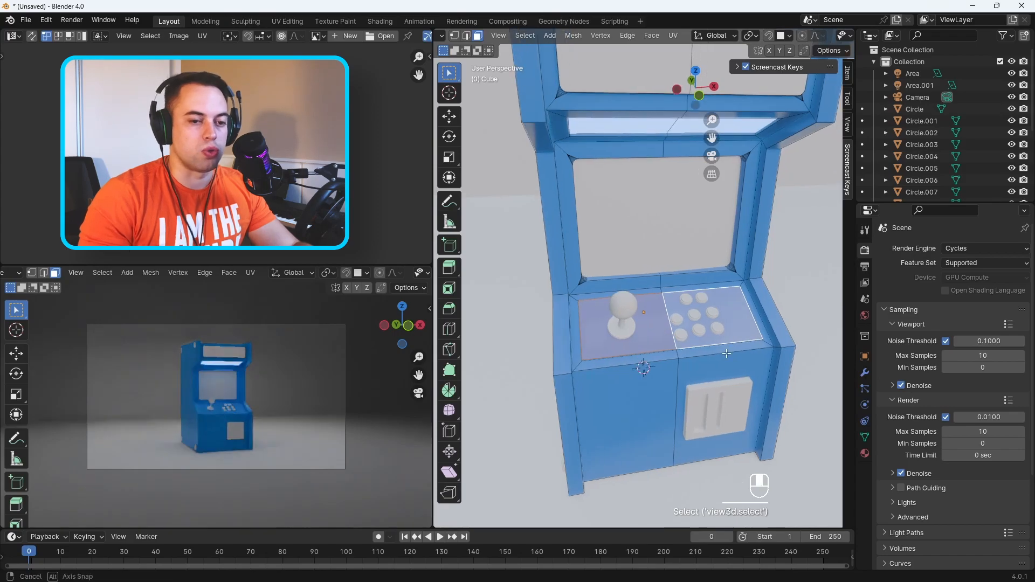
pyautogui.scroll(2, 726, 353)
pyautogui.click(864, 452)
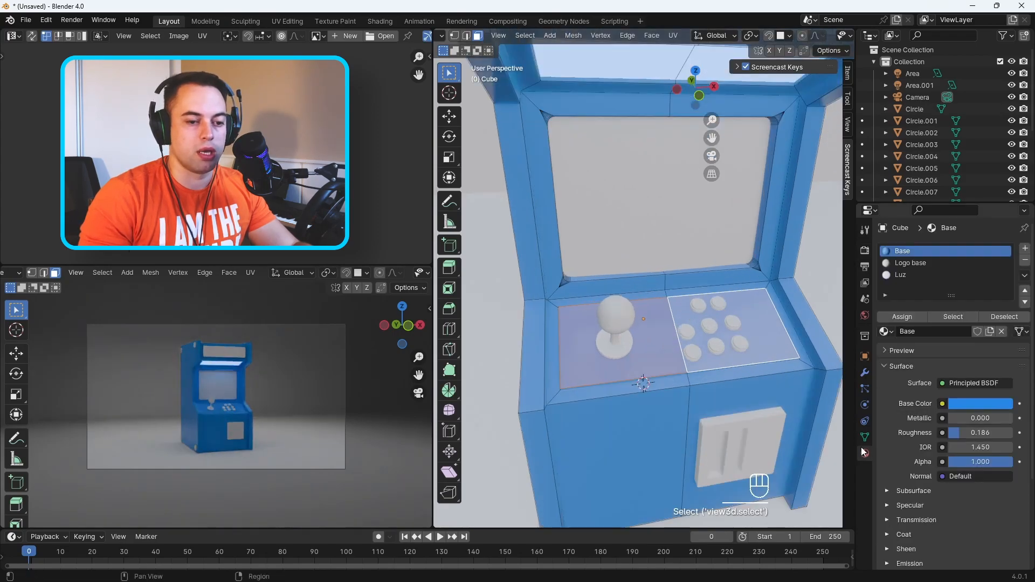
pyautogui.click(1025, 248)
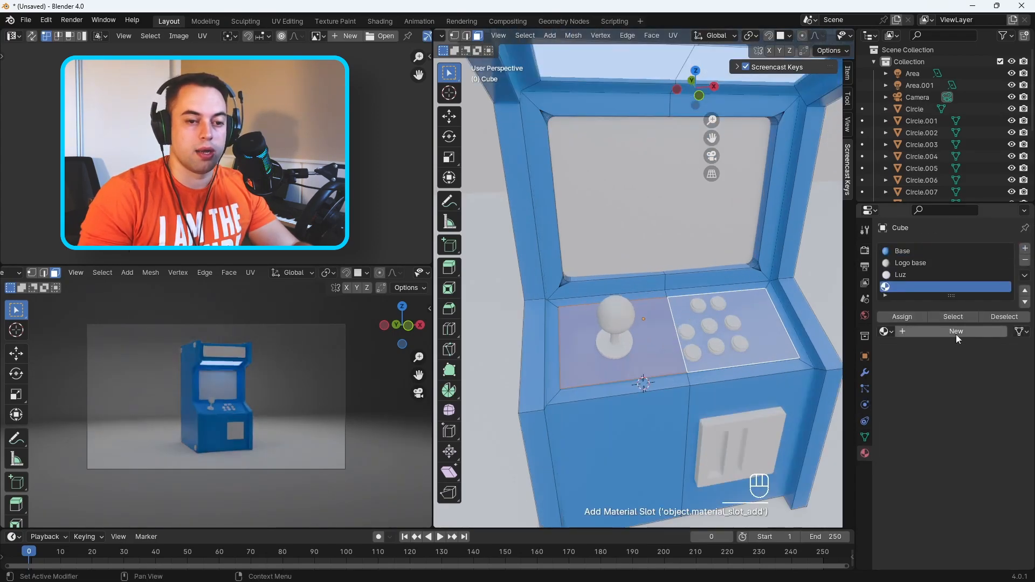
pyautogui.click(955, 332)
pyautogui.click(926, 331)
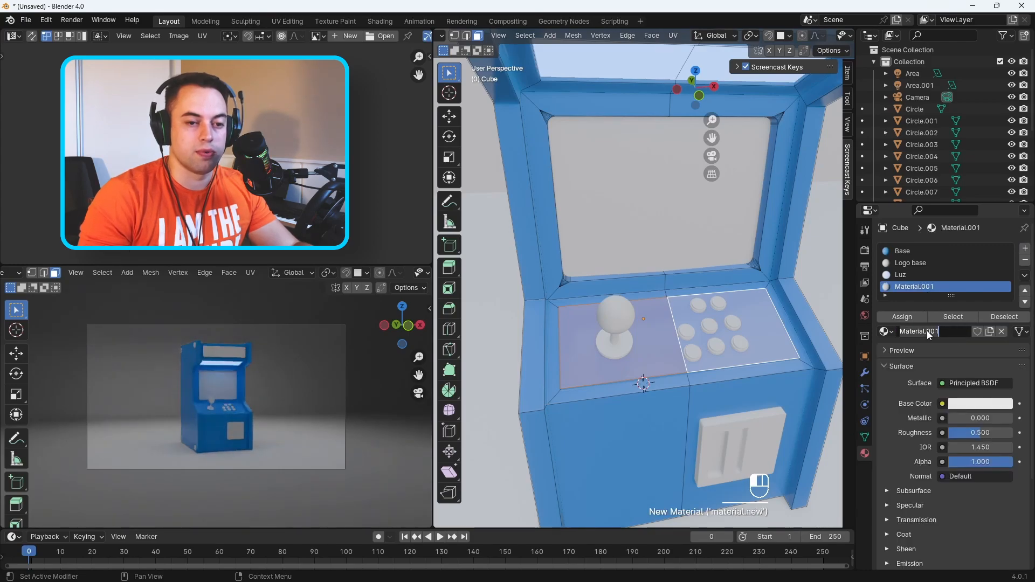
pyautogui.write('Base Control')
pyautogui.press('Return')
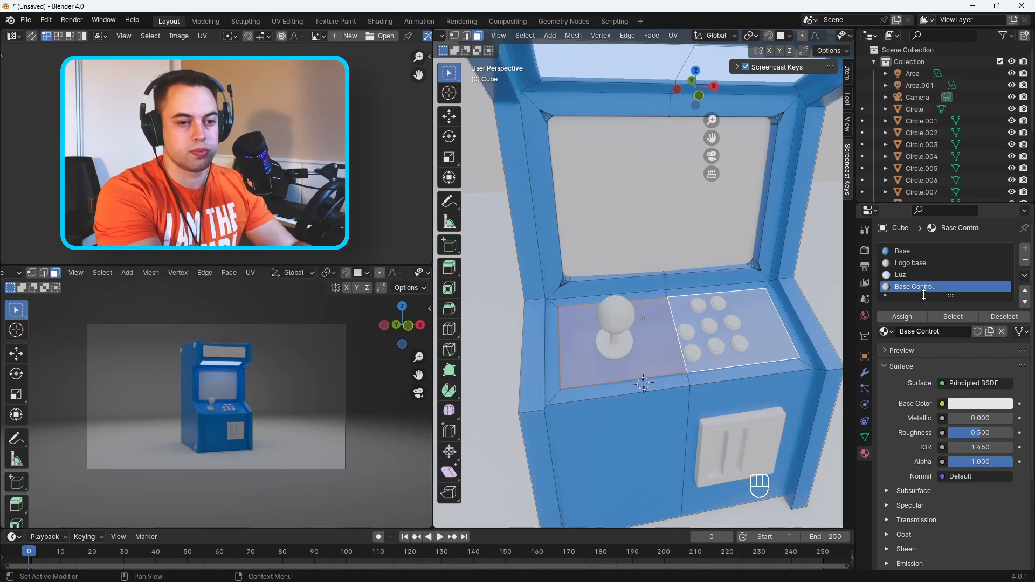
# Step: Give Base Control a near-black base color, metallic 0.149 and roughness 0.136, and assign it to the selected control panel faces
pyautogui.click(972, 403)
pyautogui.moveTo(1003, 226); pyautogui.dragTo(1003, 306)
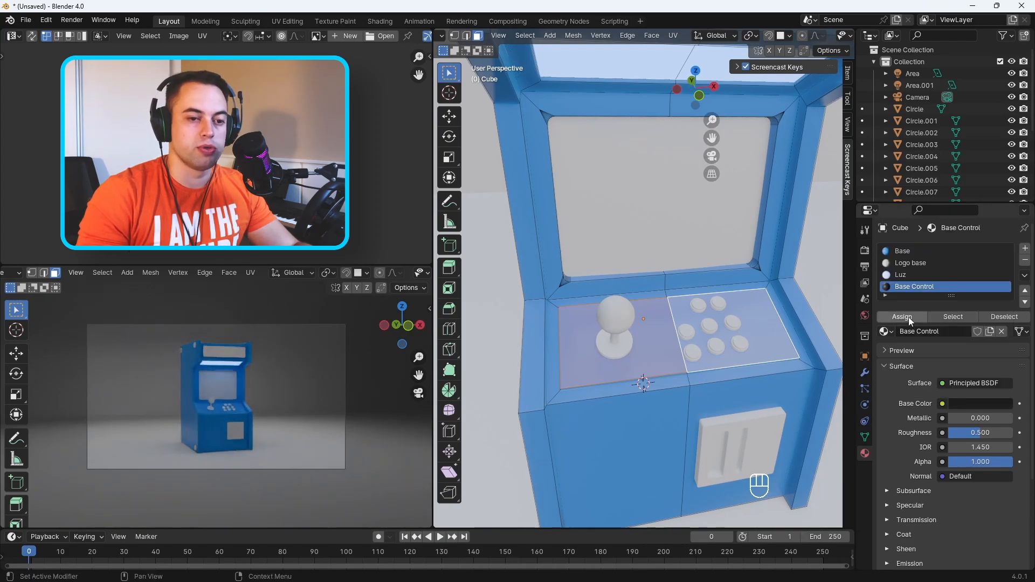
pyautogui.click(907, 317)
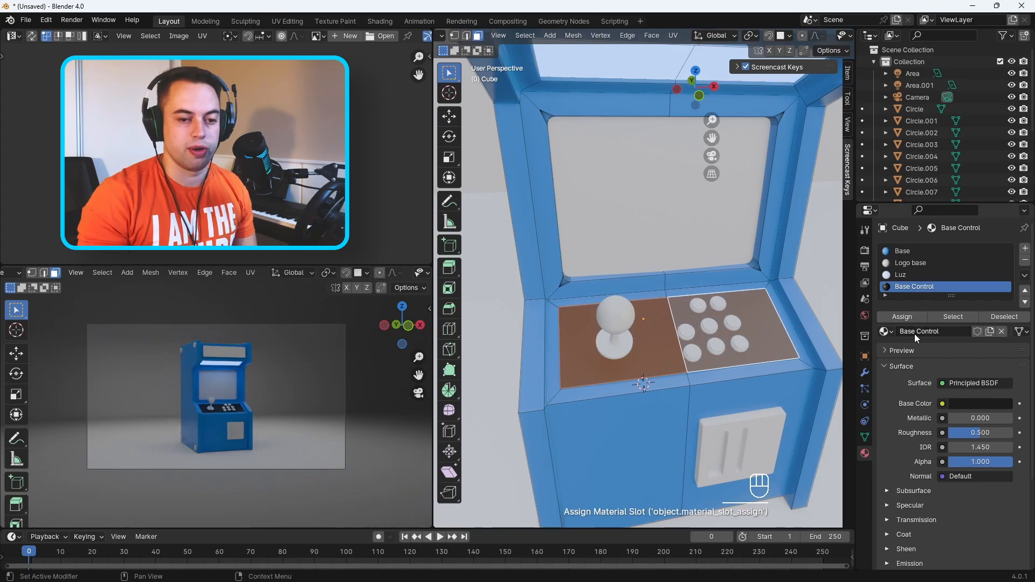
pyautogui.moveTo(973, 418); pyautogui.dragTo(986, 419)
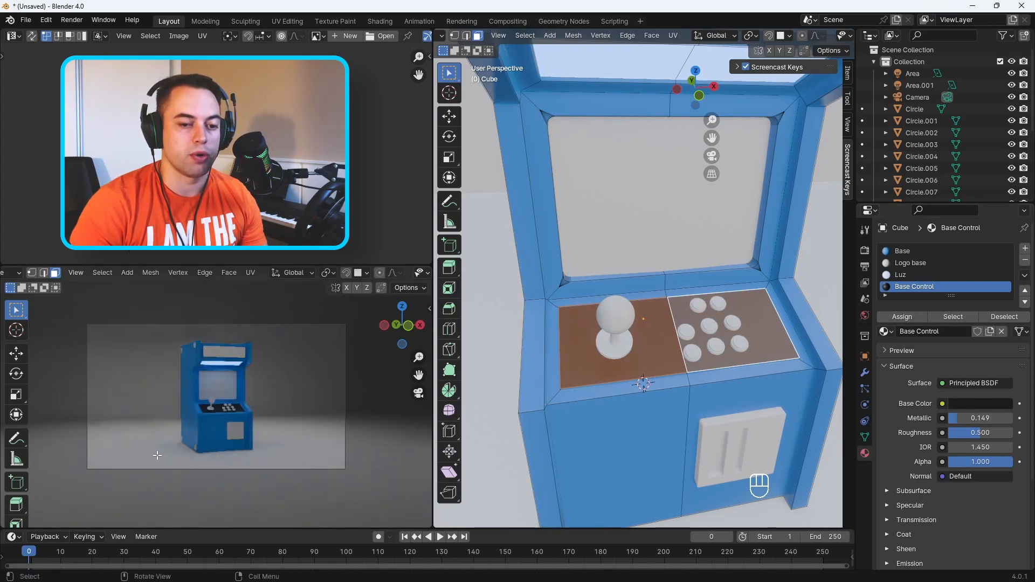
pyautogui.moveTo(980, 432); pyautogui.dragTo(956, 432)
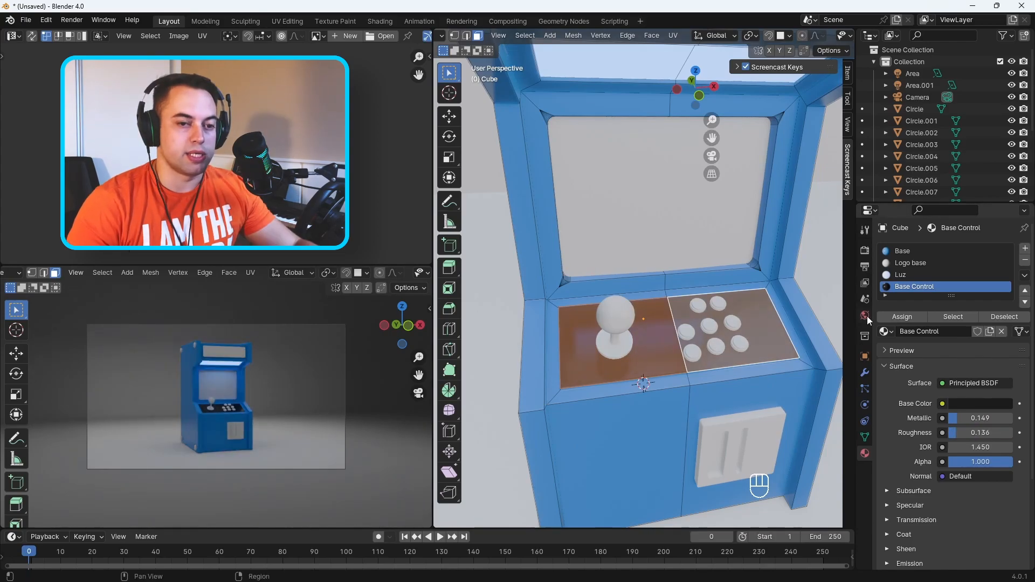
# Step: Set the Base material's metallic value to 0.099 and leave Edit Mode
pyautogui.click(908, 251)
pyautogui.moveTo(953, 422); pyautogui.dragTo(959, 421)
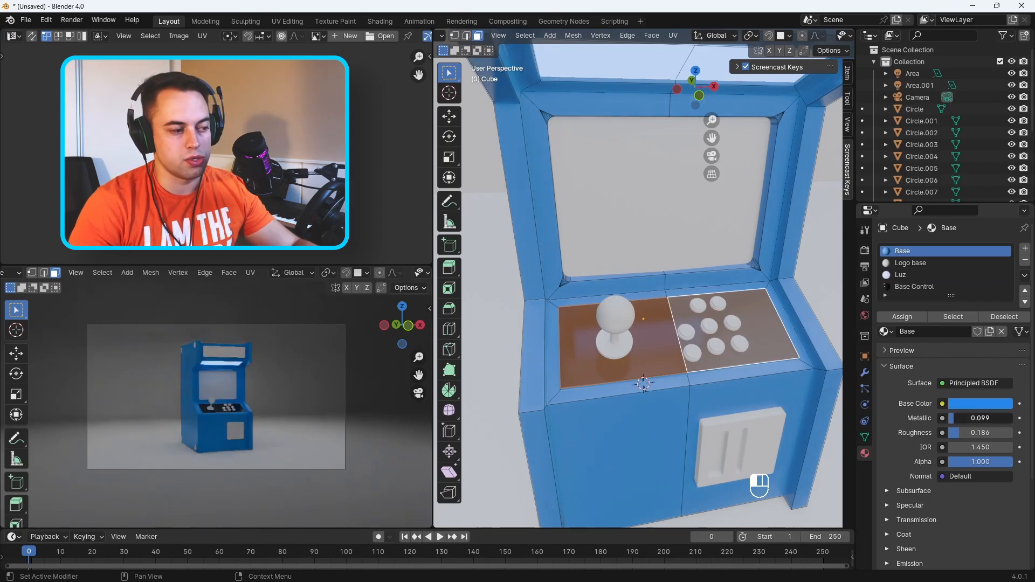
pyautogui.click(962, 432)
pyautogui.press('Tab')
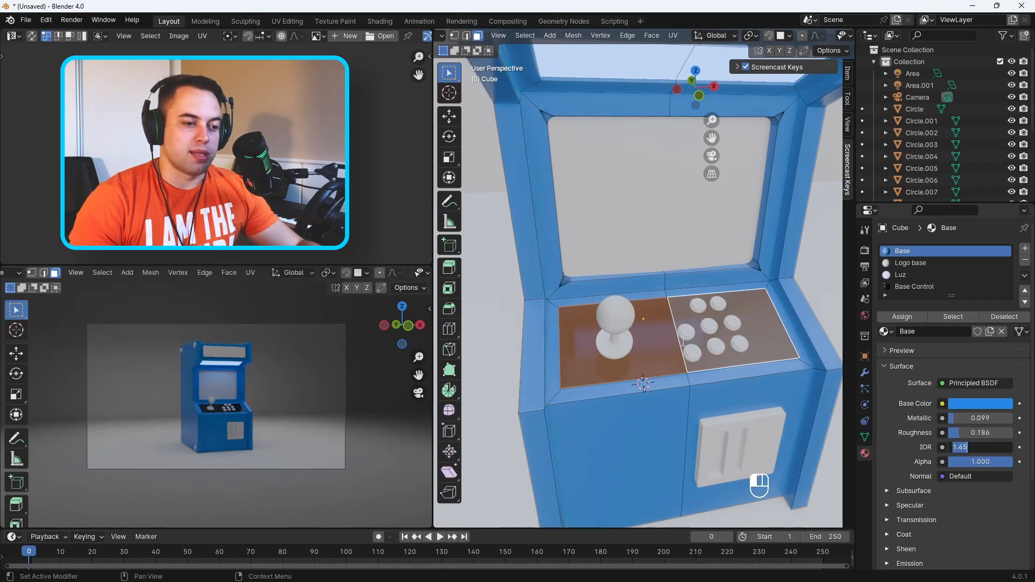
pyautogui.press('Escape')
pyautogui.press('Tab')
# Step: Give the joystick's base and shaft a new material named Joystick Base with a bright cyan base color
pyautogui.moveTo(618, 338); pyautogui.dragTo(625, 332, button='middle')
pyautogui.click(646, 294)
pyautogui.scroll(4, 663, 339)
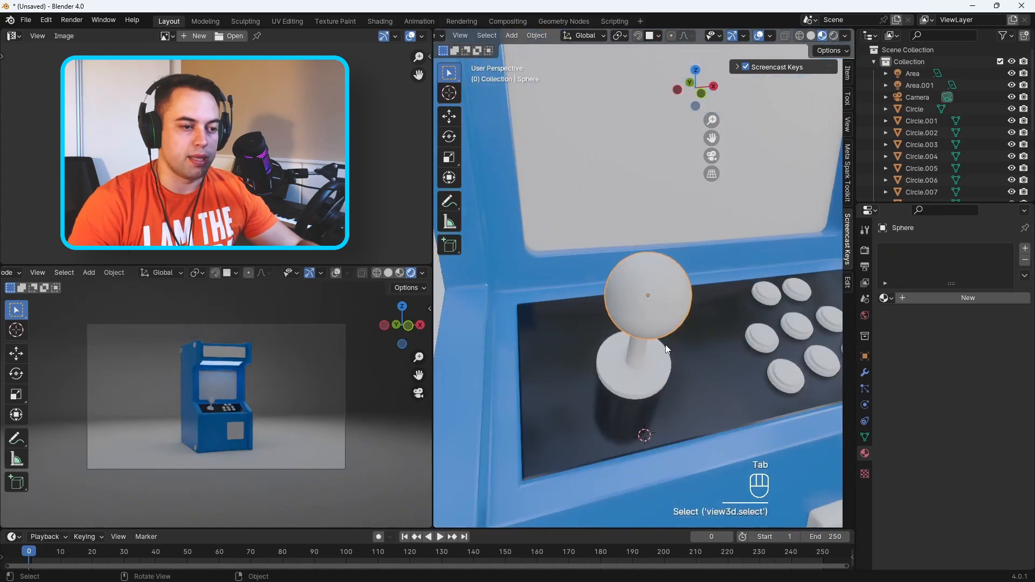
pyautogui.click(645, 384)
pyautogui.scroll(-2, 649, 380)
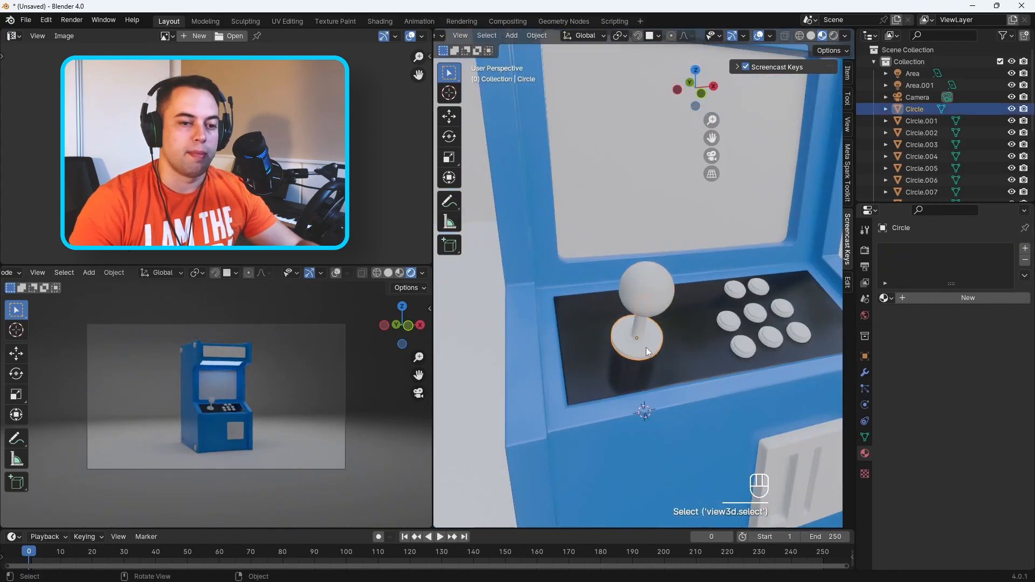
pyautogui.click(919, 300)
pyautogui.doubleClick(925, 298)
pyautogui.write('Manche Base')
pyautogui.hotkey('ctrl', 'shift', 'Left')
pyautogui.write('Joystick')
pyautogui.press('Return')
pyautogui.click(966, 371)
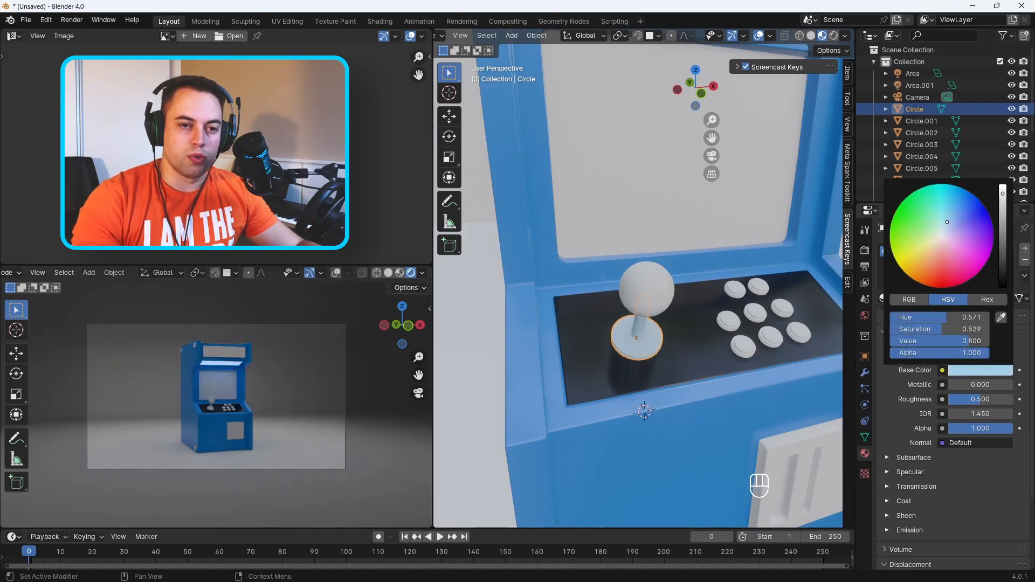
pyautogui.moveTo(947, 221); pyautogui.dragTo(946, 188)
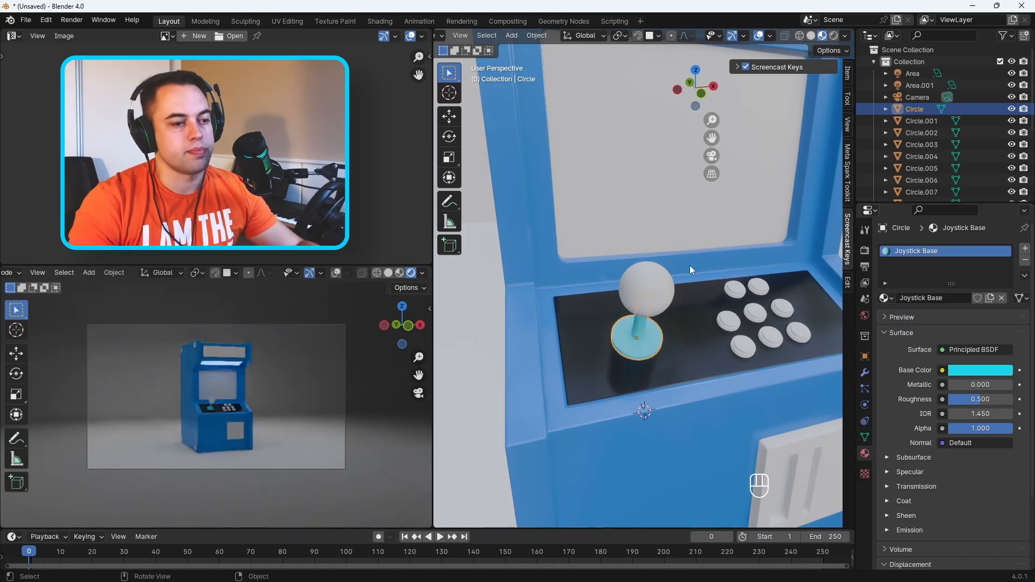
# Step: Add a new material named Joystick to the joystick's ball
pyautogui.click(659, 278)
pyautogui.click(971, 299)
pyautogui.doubleClick(930, 298)
pyautogui.write('Joystick')
pyautogui.press('Return')
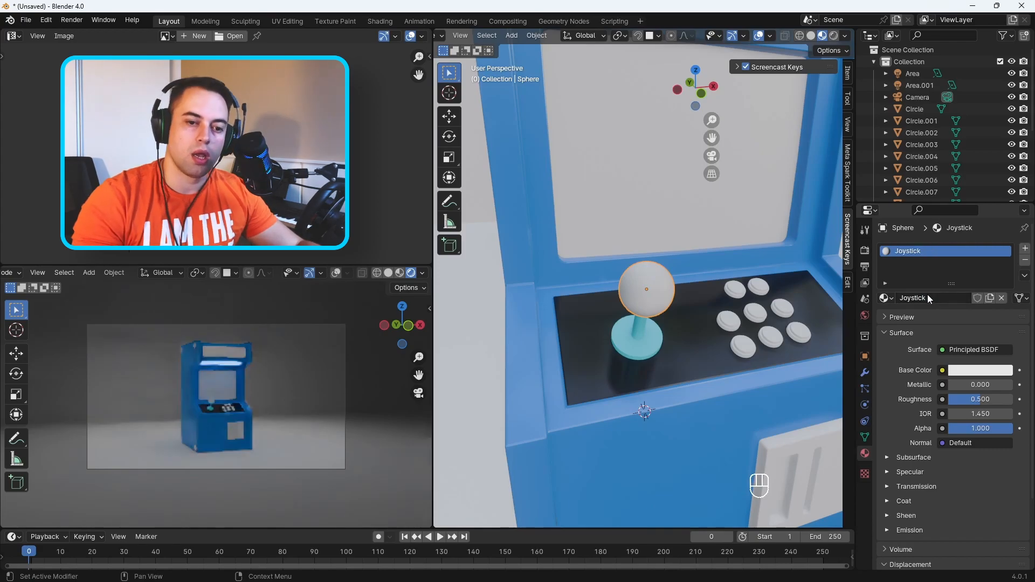
# Step: Make the Joystick material saturated red with roughness 0.095, and lower the roughness of the Joystick Base material
pyautogui.click(1005, 376)
pyautogui.moveTo(941, 281)
pyautogui.mouseDown()
pyautogui.moveTo(947, 274)
pyautogui.moveTo(934, 279)
pyautogui.mouseUp()
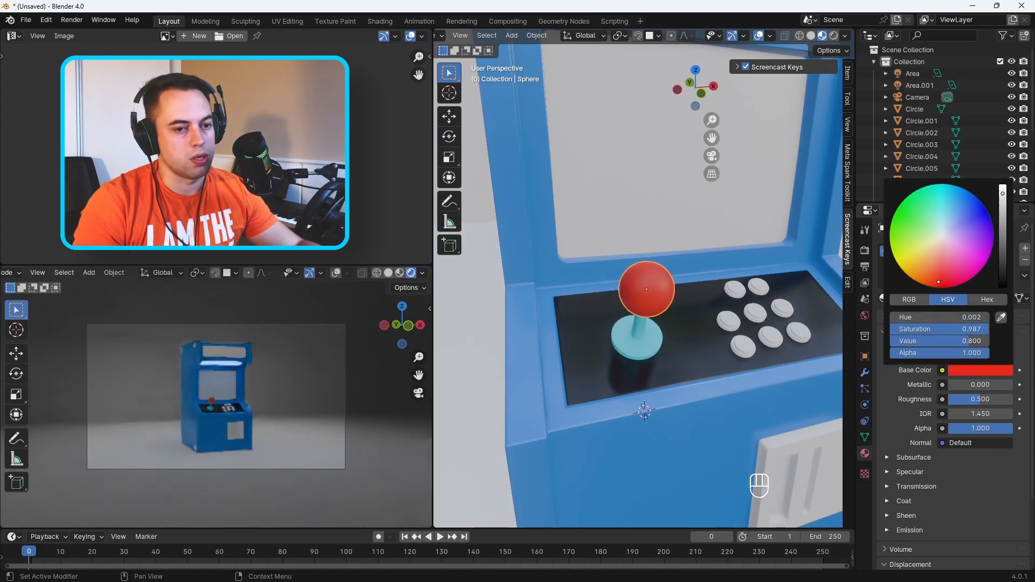
pyautogui.moveTo(978, 399); pyautogui.dragTo(958, 399)
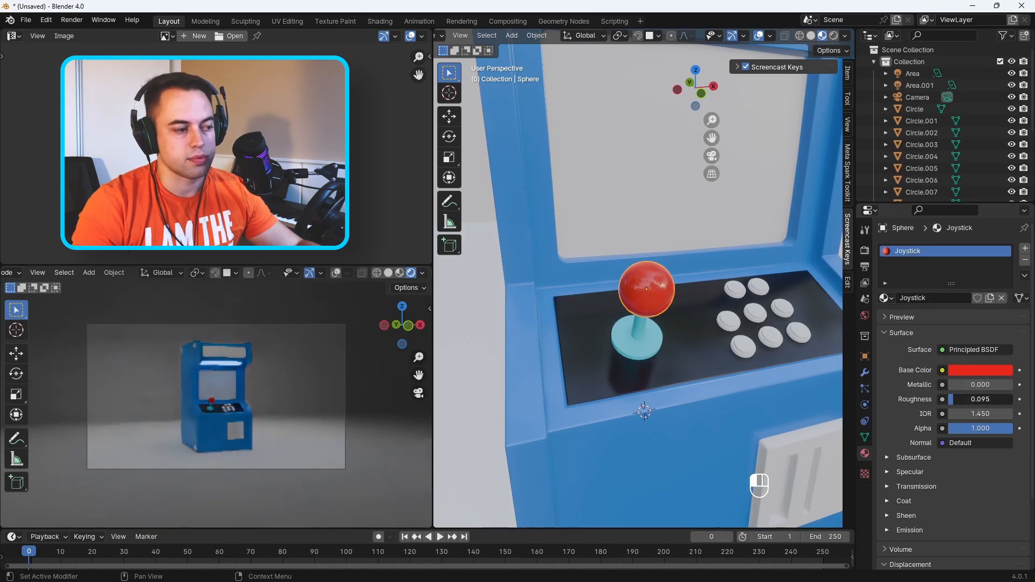
pyautogui.click(647, 347)
pyautogui.moveTo(967, 400); pyautogui.dragTo(964, 400)
# Step: Enter Edit Mode on one of the arcade buttons and select its whole outer base ring as linked faces delimited by seam
pyautogui.click(780, 337)
pyautogui.keyDown('shift'); pyautogui.moveTo(725, 360); pyautogui.dragTo(599, 354, button='middle'); pyautogui.keyUp('shift')
pyautogui.scroll(2, 593, 351)
pyautogui.keyDown('shift'); pyautogui.moveTo(539, 322); pyautogui.dragTo(684, 354, button='middle'); pyautogui.keyUp('shift')
pyautogui.click(684, 354)
pyautogui.press('KP_Decimal')
pyautogui.scroll(-2, 678, 354)
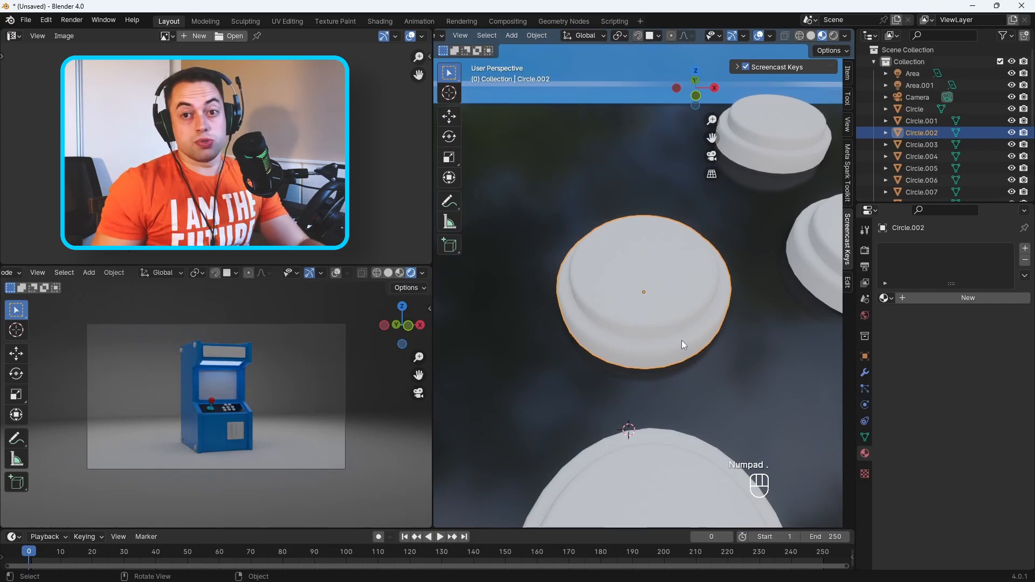
pyautogui.press('Tab')
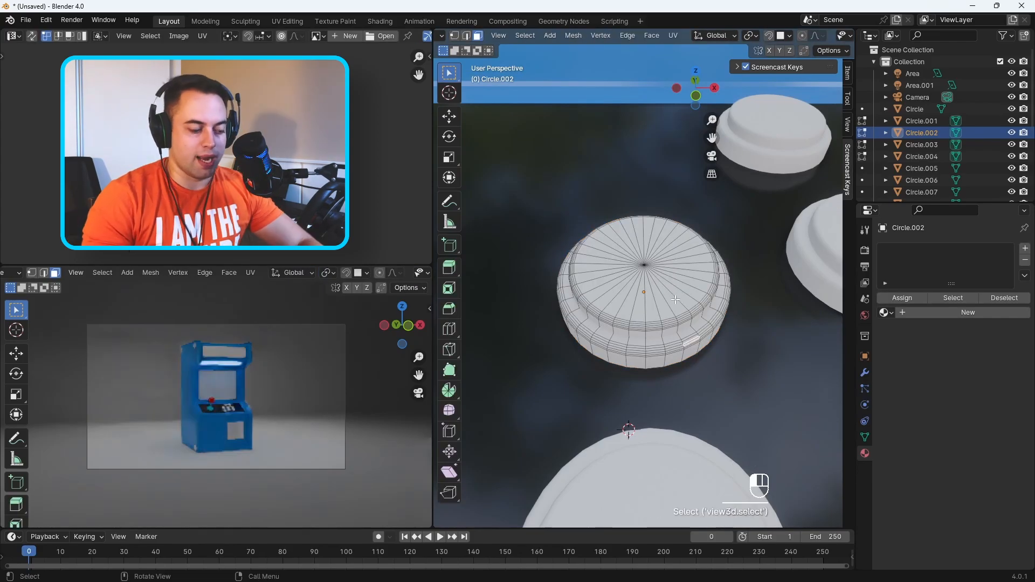
pyautogui.press('l')
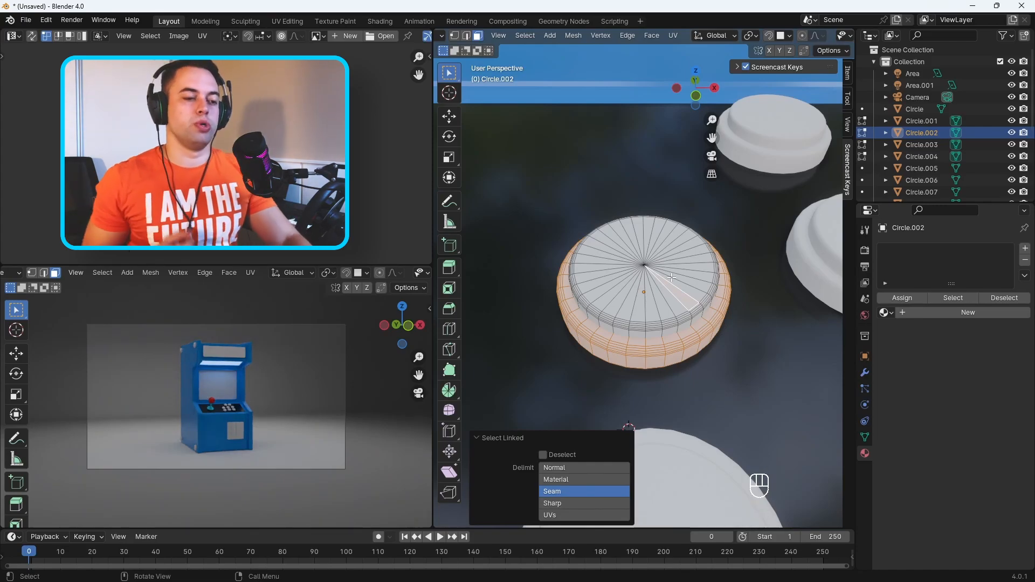
pyautogui.click(746, 359)
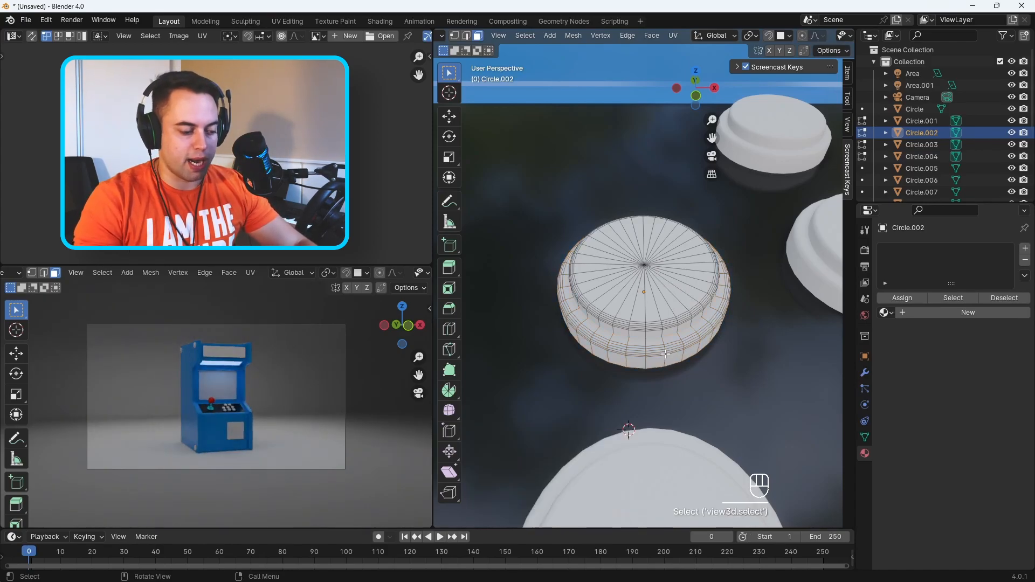
pyautogui.press('l')
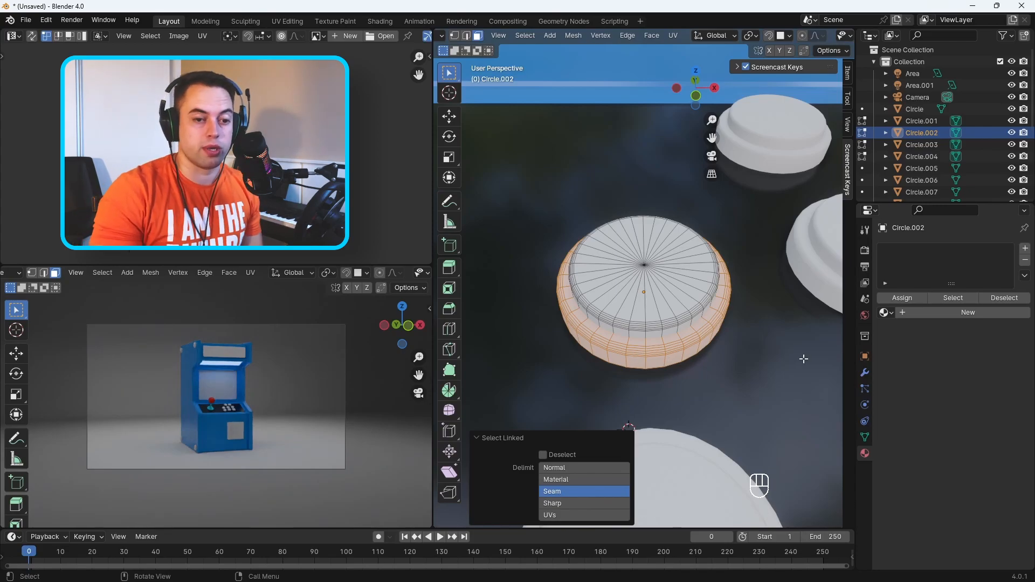
# Step: Create a new material named Base Buttons and assign it to the button's selected outer ring
pyautogui.click(959, 313)
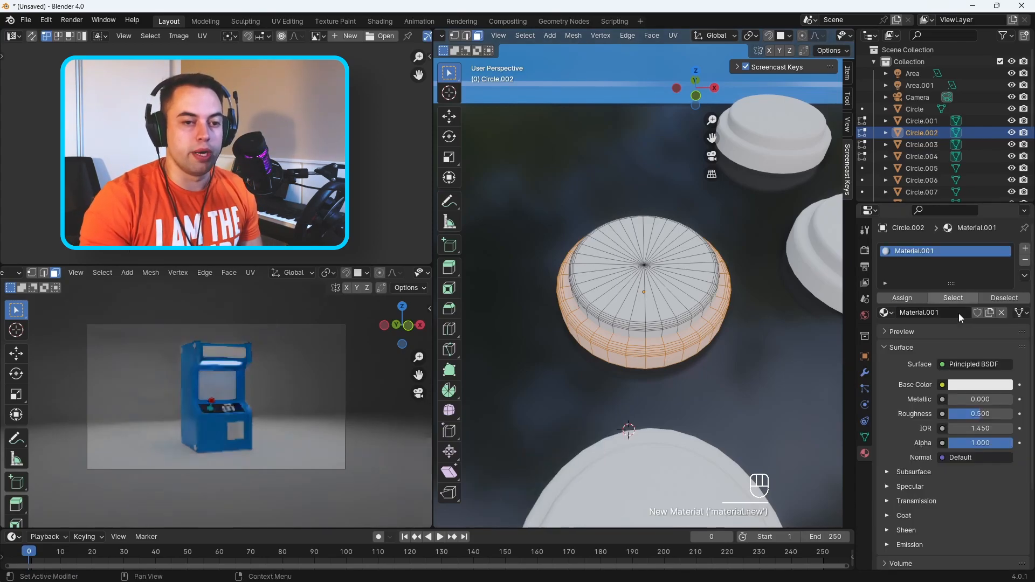
pyautogui.click(931, 311)
pyautogui.press('BackSpace')
pyautogui.write('Base Buttons')
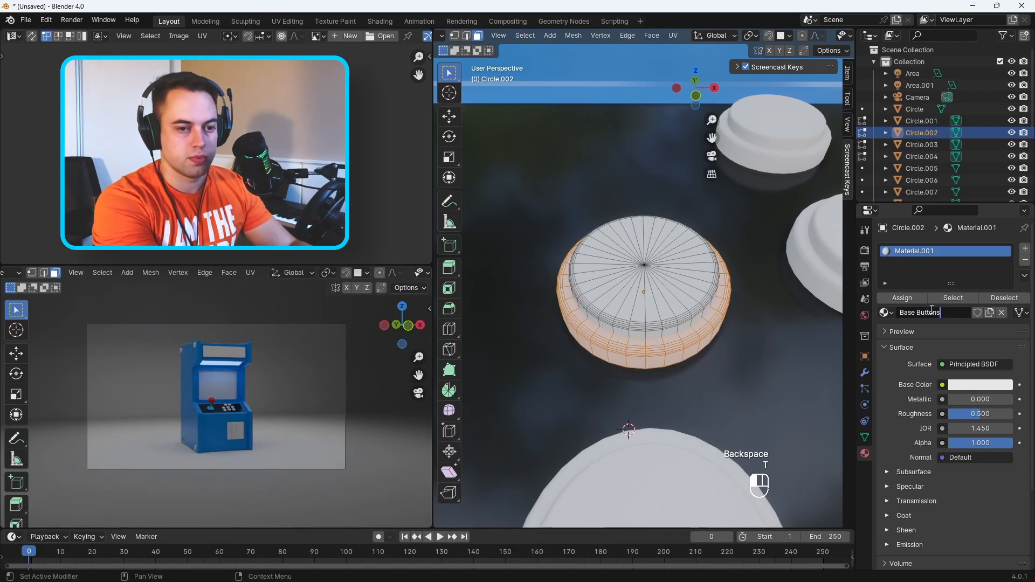
pyautogui.click(914, 298)
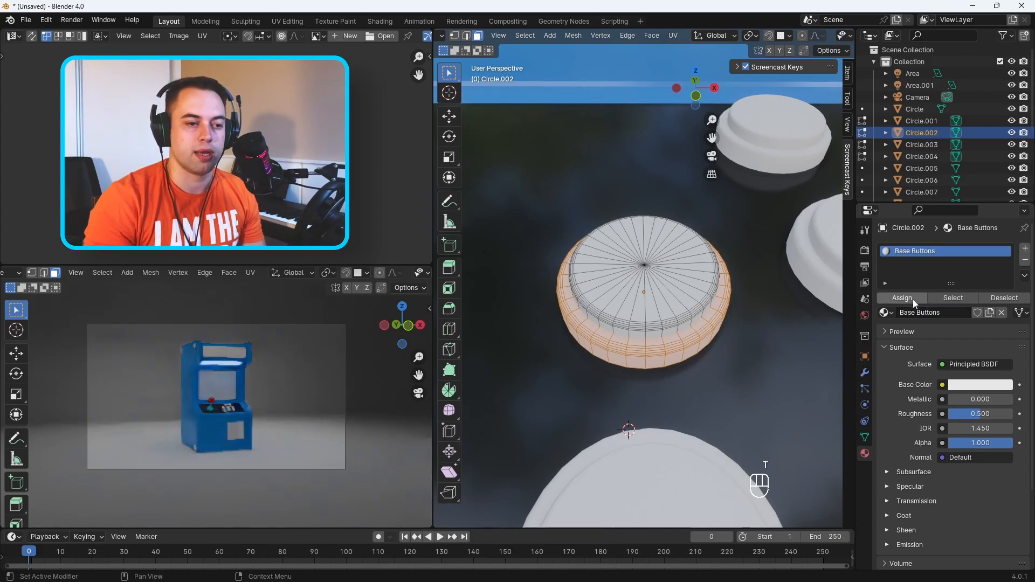
pyautogui.click(913, 299)
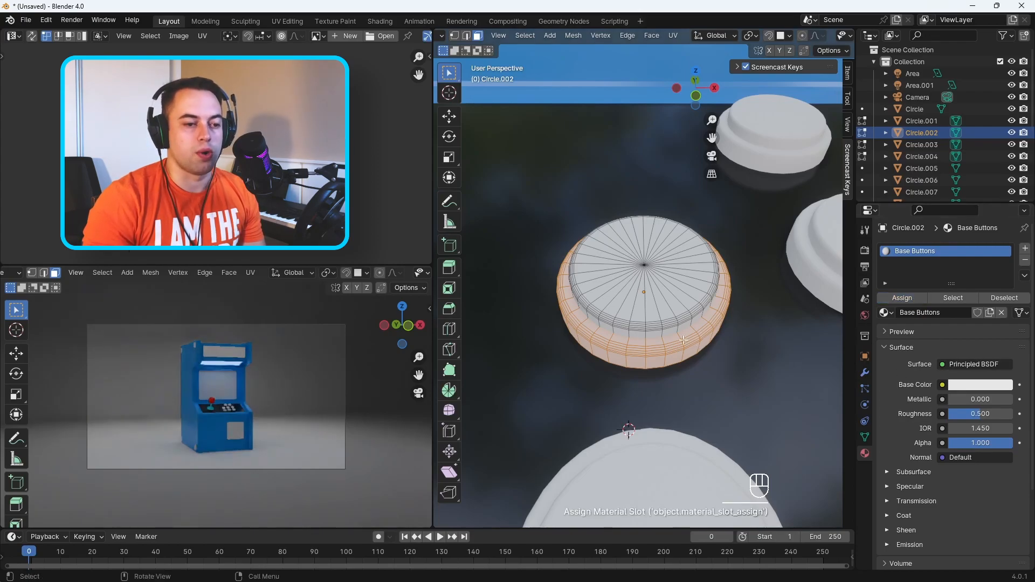
# Step: Clear the outer ring selection and select only the button's raised cap as linked faces
pyautogui.click(770, 348)
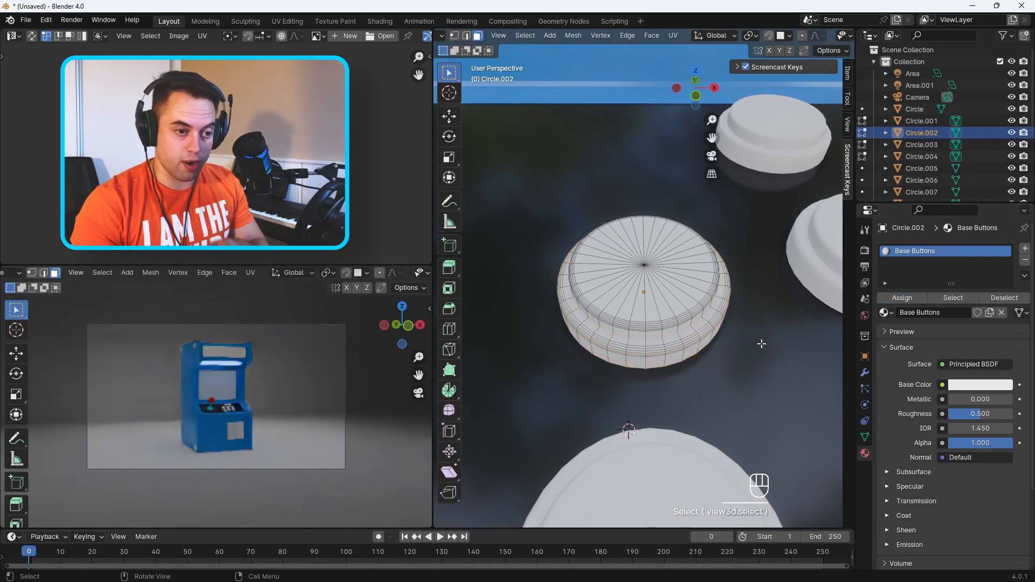
pyautogui.press('l')
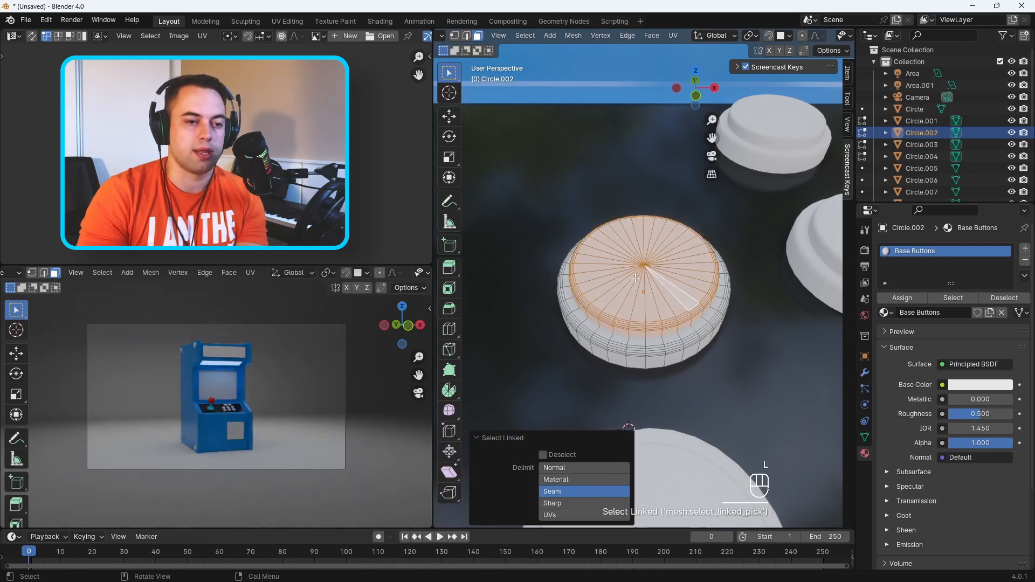
pyautogui.hotkey('ctrl', 'z')
pyautogui.hotkey('ctrl', 'z')
# Step: Add a second material slot to the button and create a new material in it named Low Button
pyautogui.click(1025, 248)
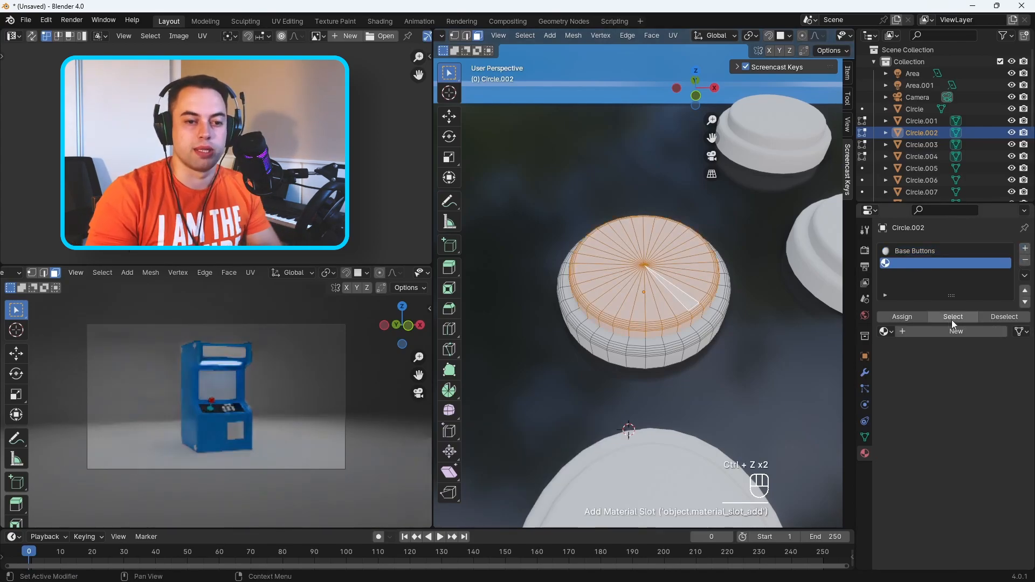
pyautogui.click(938, 332)
pyautogui.doubleClick(916, 332)
pyautogui.hotkey('ctrl', 'shift', 'Left')
pyautogui.press('BackSpace')
pyautogui.write('Low Button')
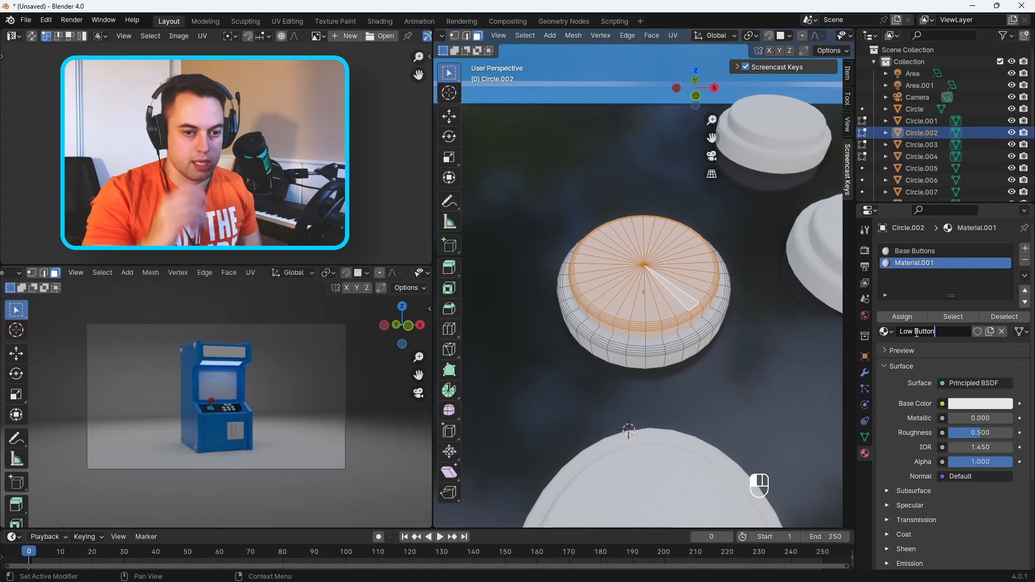
pyautogui.press('Return')
# Step: Make the Low Button material saturated blue with roughness 0.120 and assign it to the selected cap
pyautogui.click(968, 405)
pyautogui.moveTo(963, 227); pyautogui.dragTo(965, 223)
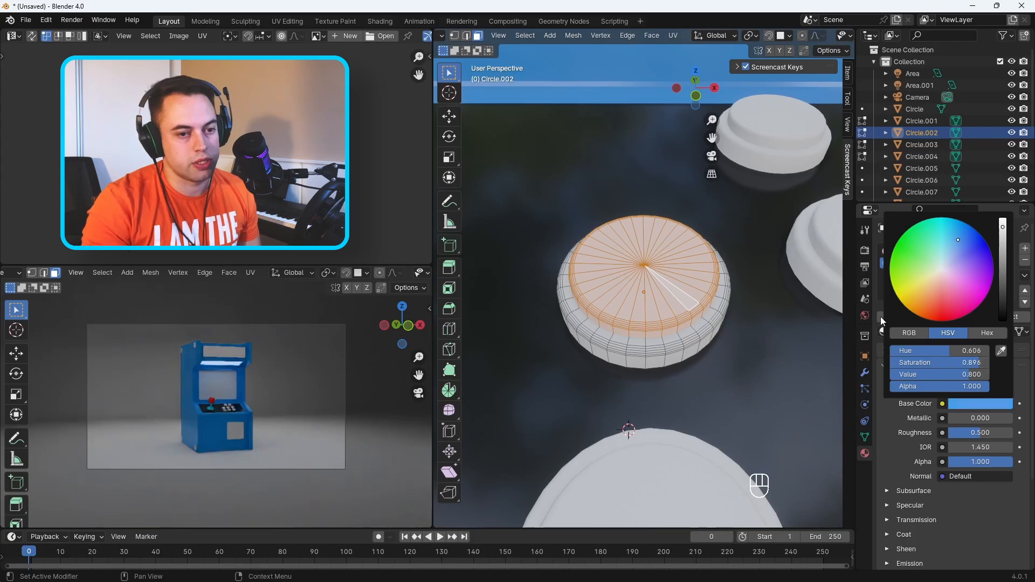
pyautogui.click(901, 316)
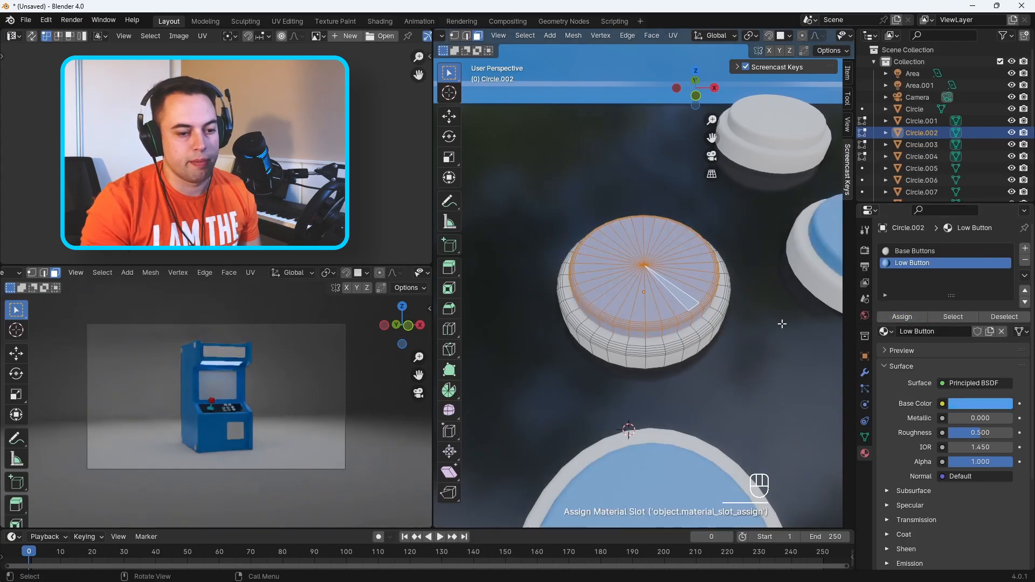
pyautogui.moveTo(979, 432); pyautogui.dragTo(956, 432)
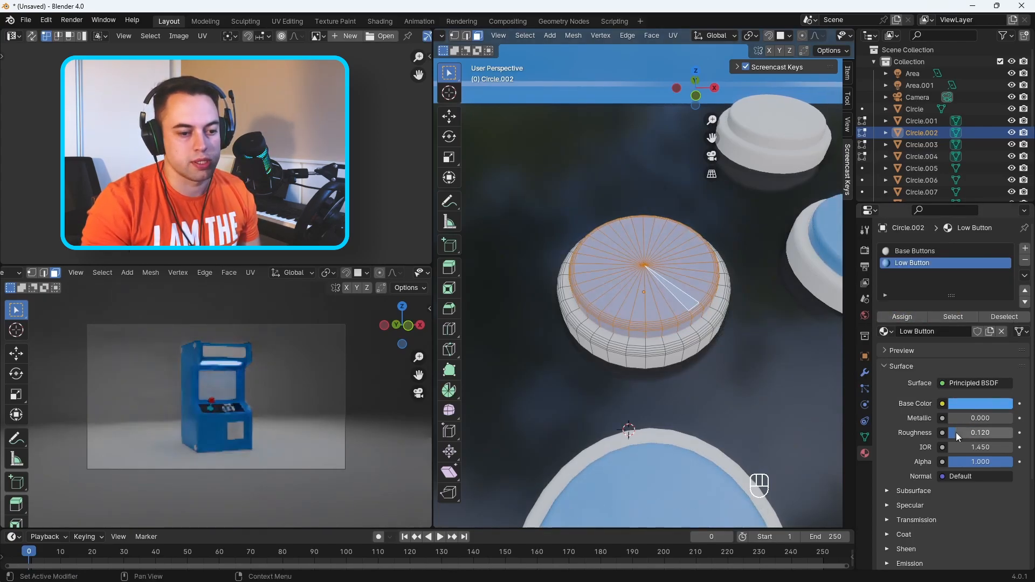
# Step: Switch Edit Mode to the plain white button at the end of the middle row and select its outer base ring as linked faces
pyautogui.scroll(-1, 731, 314)
pyautogui.scroll(-2, 731, 314)
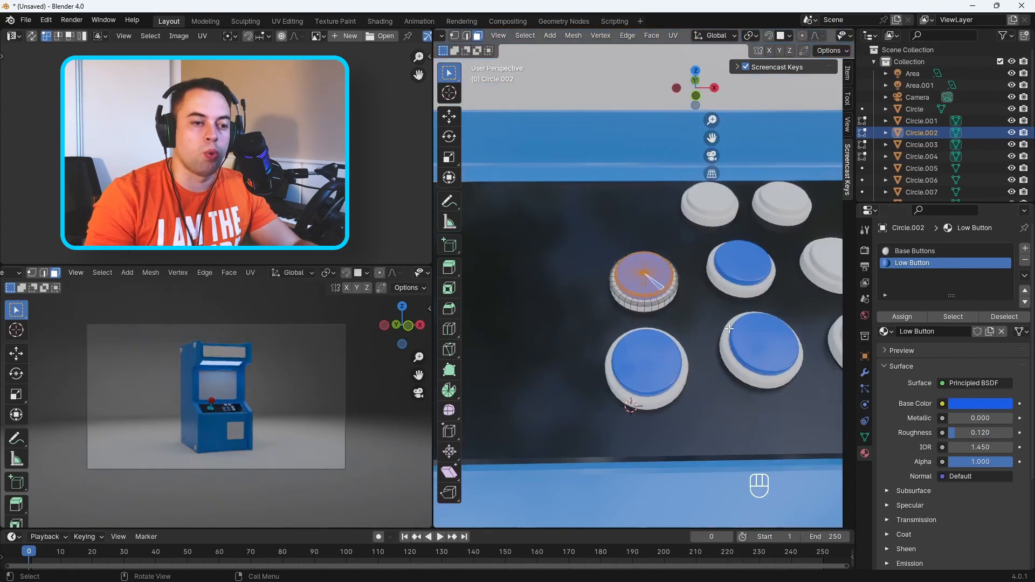
pyautogui.keyDown('shift'); pyautogui.moveTo(721, 305); pyautogui.dragTo(561, 310, button='middle'); pyautogui.keyUp('shift')
pyautogui.press('Tab')
pyautogui.click(676, 267)
pyautogui.moveTo(743, 296); pyautogui.dragTo(690, 324, button='middle')
pyautogui.scroll(2, 708, 302)
pyautogui.scroll(1, 690, 318)
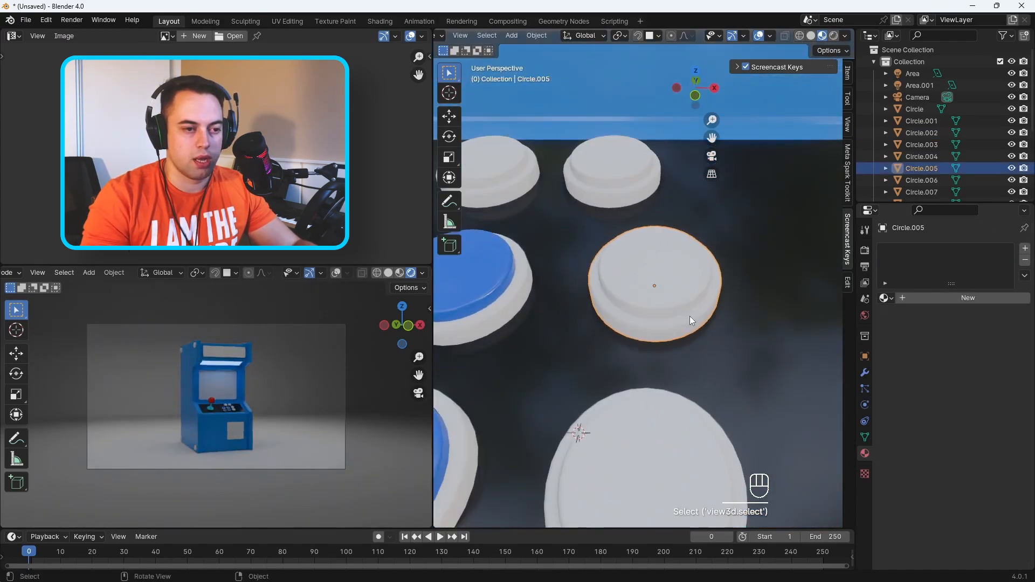
pyautogui.press('Tab')
pyautogui.press('l')
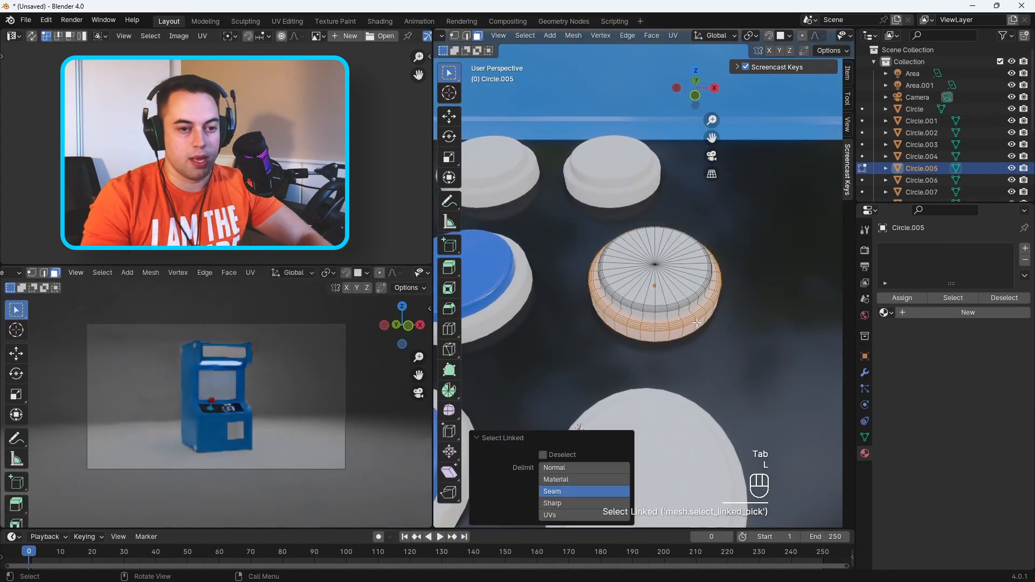
# Step: Assign the existing Base Buttons material to this button's selected outer ring
pyautogui.click(885, 313)
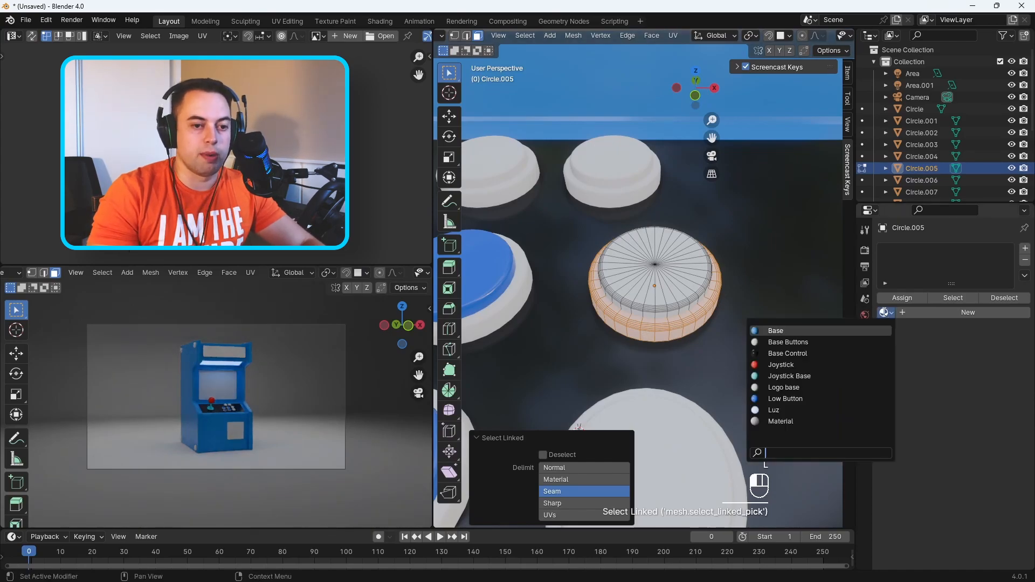
pyautogui.click(836, 342)
pyautogui.click(901, 298)
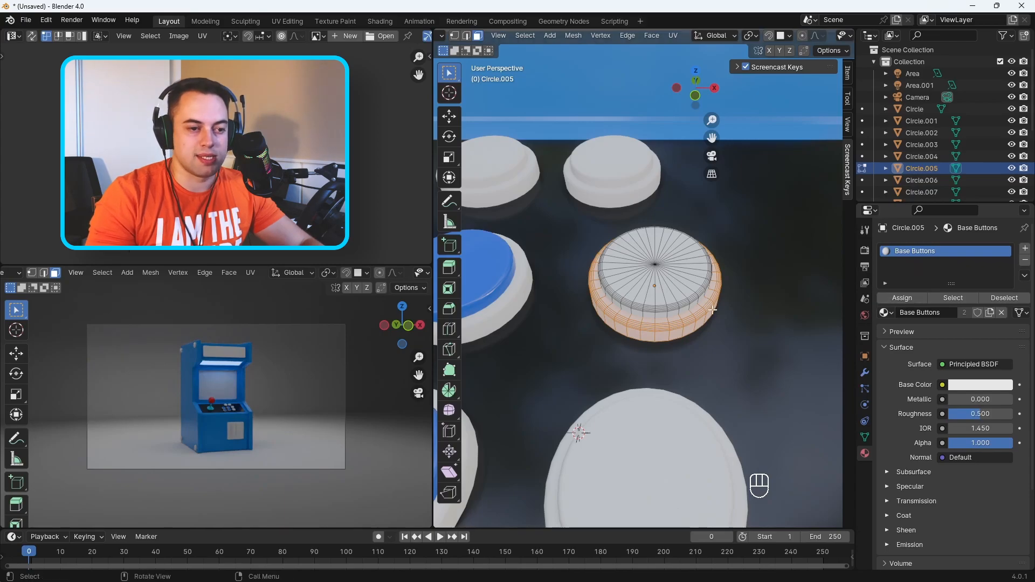
# Step: Select the same button's raised cap, assign it to a second material slot and create a new material there
pyautogui.click(757, 295)
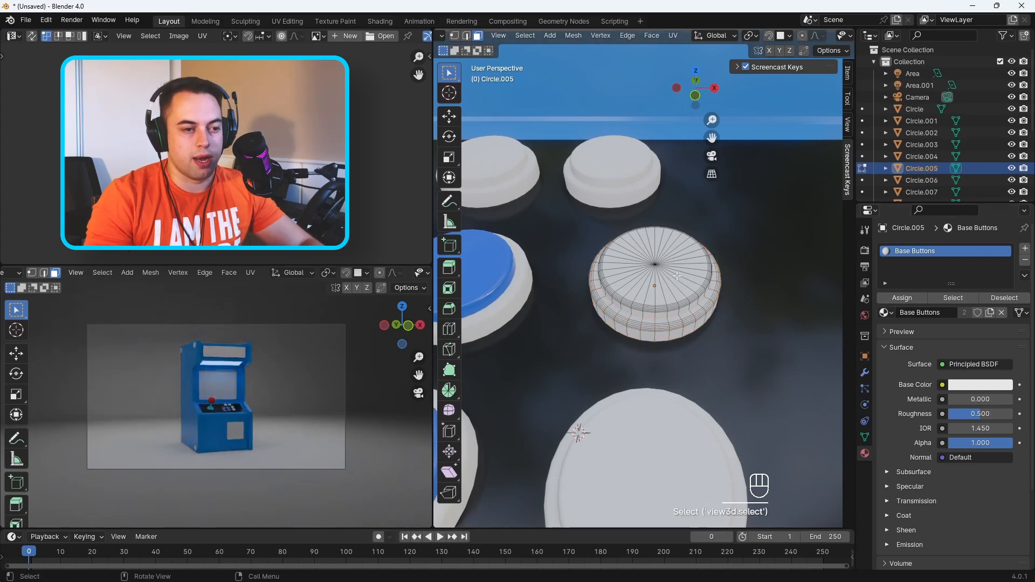
pyautogui.press('l')
pyautogui.click(1025, 249)
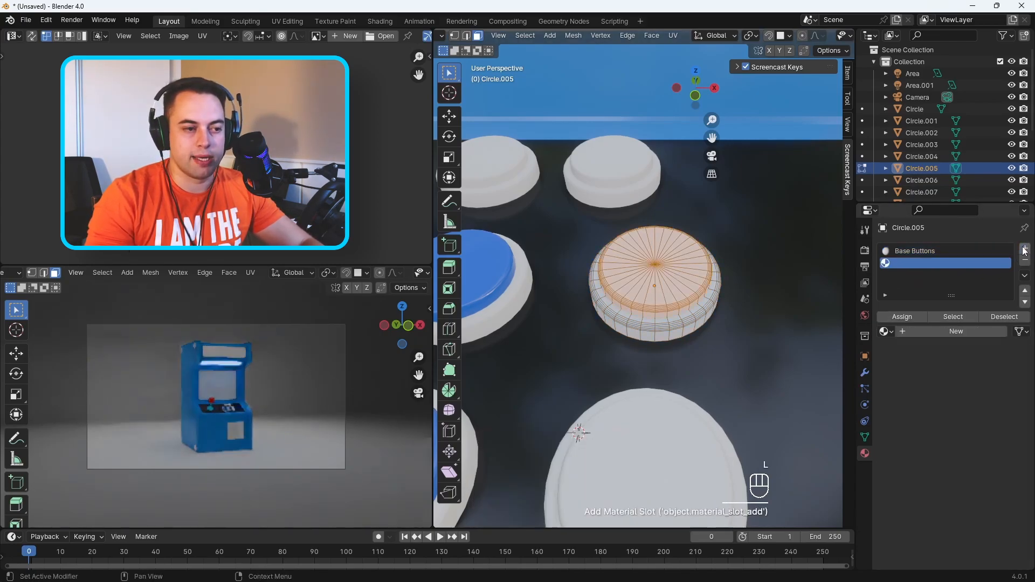
pyautogui.click(908, 318)
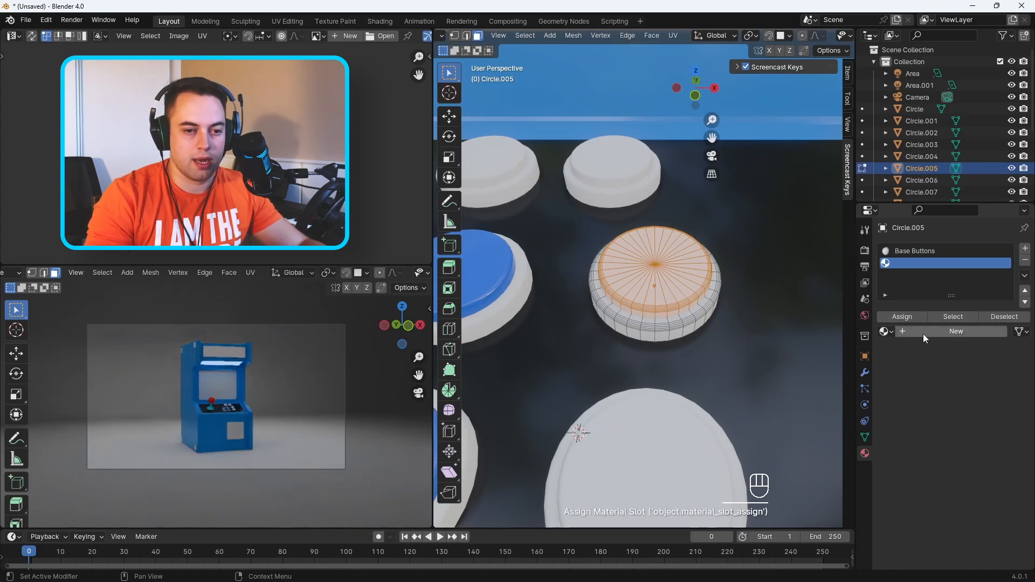
pyautogui.click(924, 331)
# Step: Make the cap's new material fully saturated red with roughness 0.136 and return to Object Mode
pyautogui.click(969, 404)
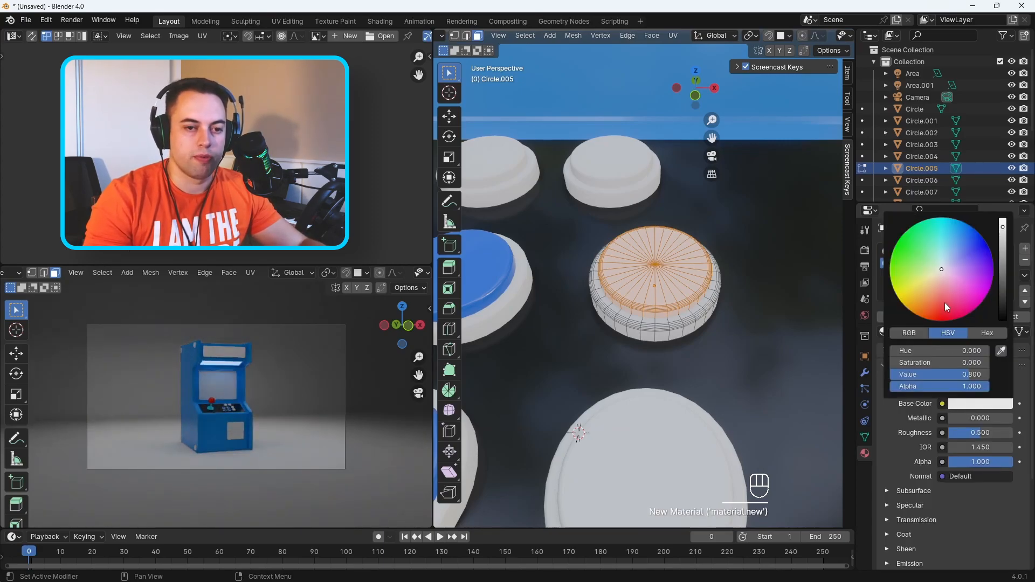
pyautogui.moveTo(944, 307); pyautogui.dragTo(933, 320)
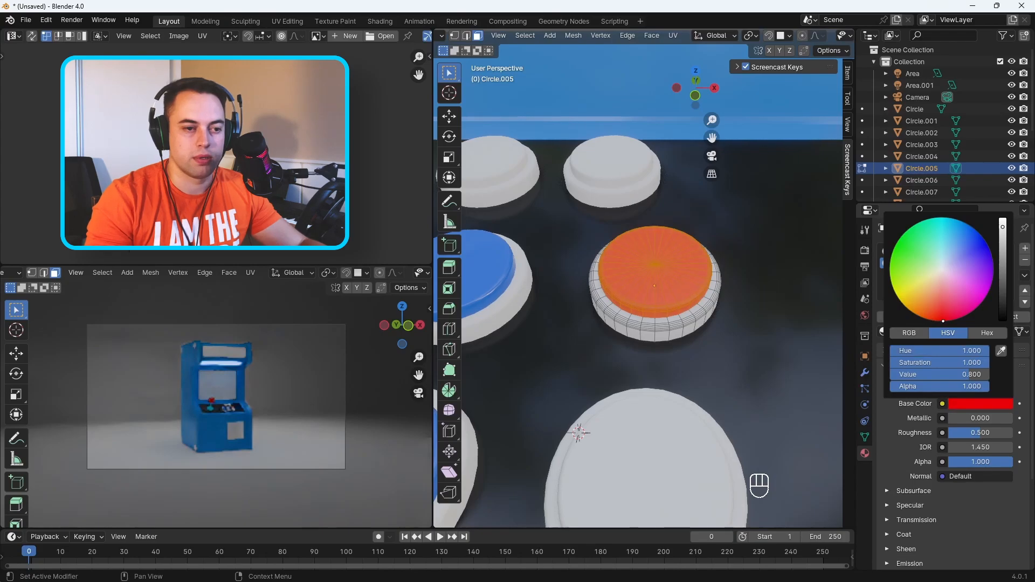
pyautogui.moveTo(978, 439); pyautogui.dragTo(955, 439)
pyautogui.click(754, 345)
pyautogui.scroll(-3, 755, 345)
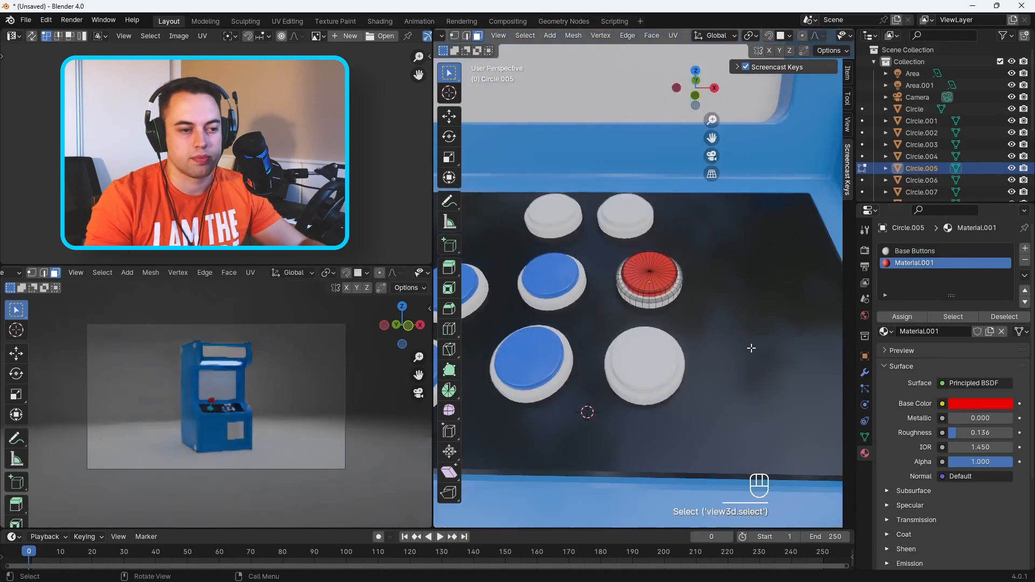
pyautogui.press('Tab')
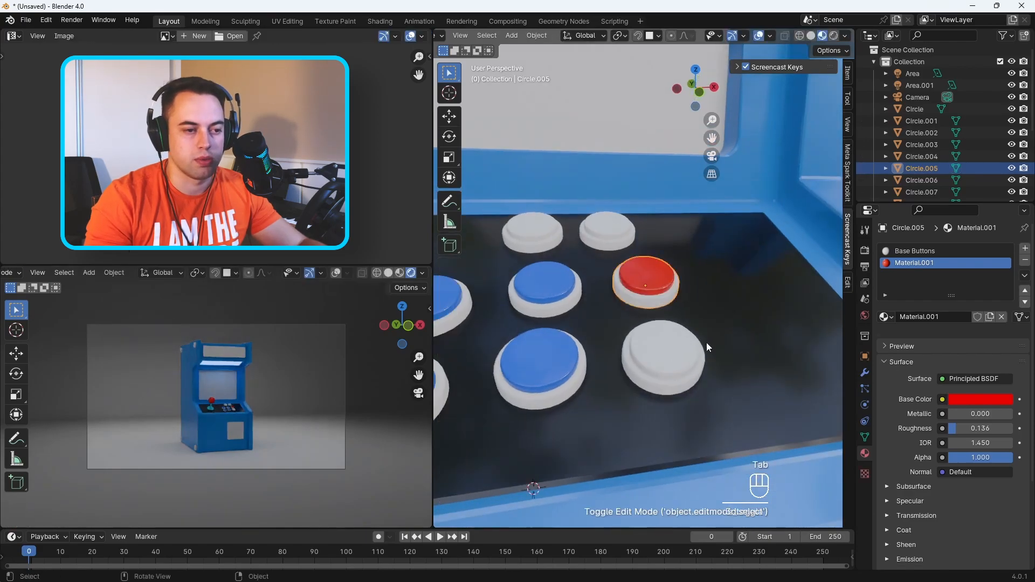
# Step: Replace the plain white button in front of the red one with a linked duplicate of the red button
pyautogui.click(648, 367)
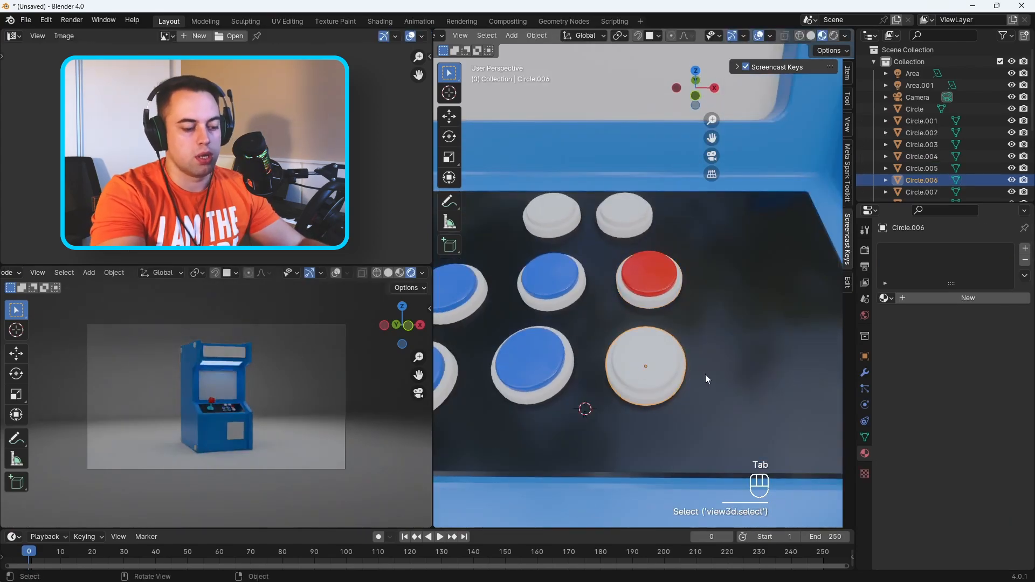
pyautogui.press('Delete')
pyautogui.click(650, 279)
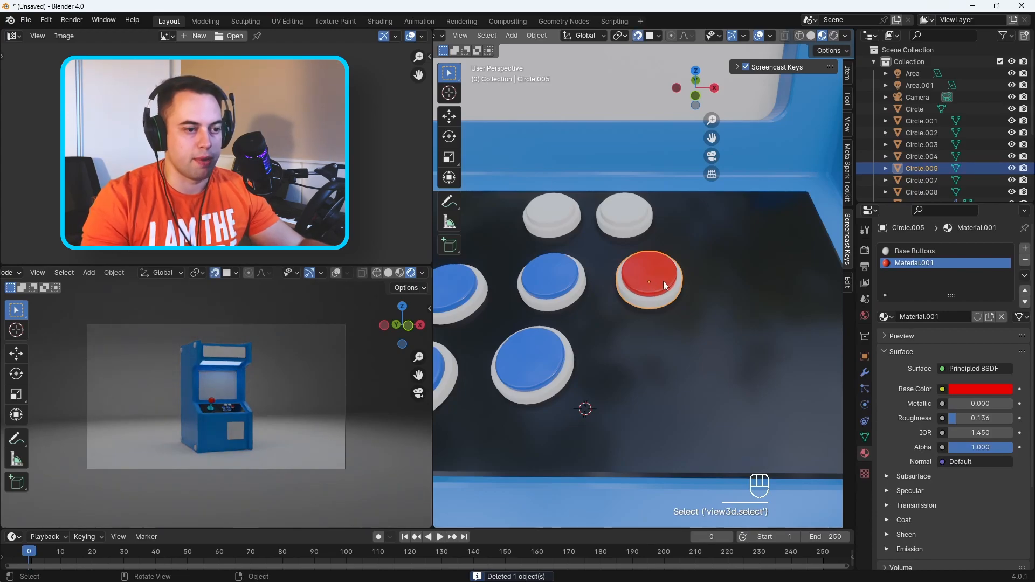
pyautogui.hotkey('alt', 'd')
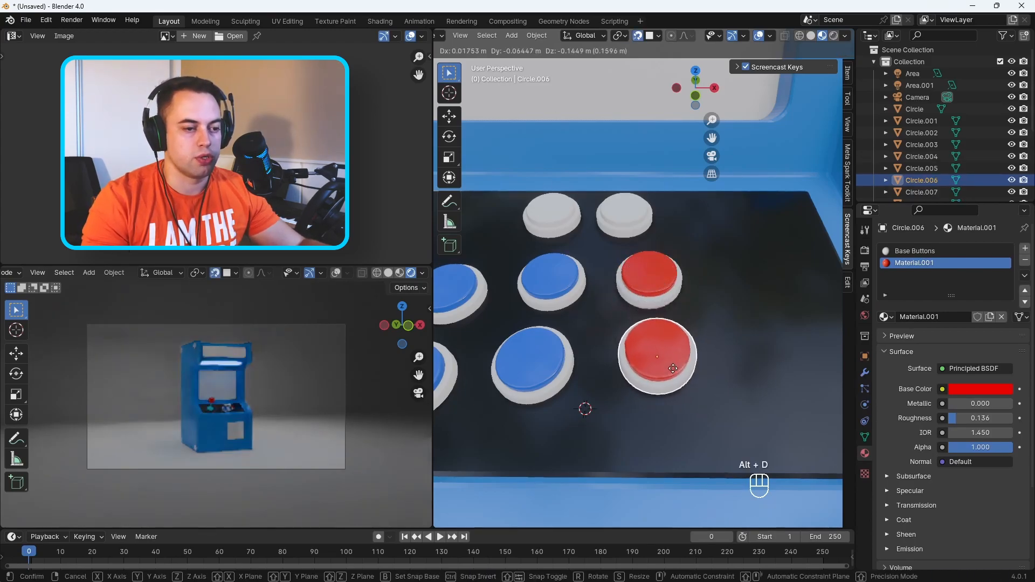
pyautogui.click(667, 376)
# Step: Enter Edit Mode on the left of the two small back-row buttons and select its outer base ring as linked faces
pyautogui.moveTo(728, 352); pyautogui.dragTo(729, 283, button='middle')
pyautogui.scroll(2, 728, 280)
pyautogui.click(639, 236)
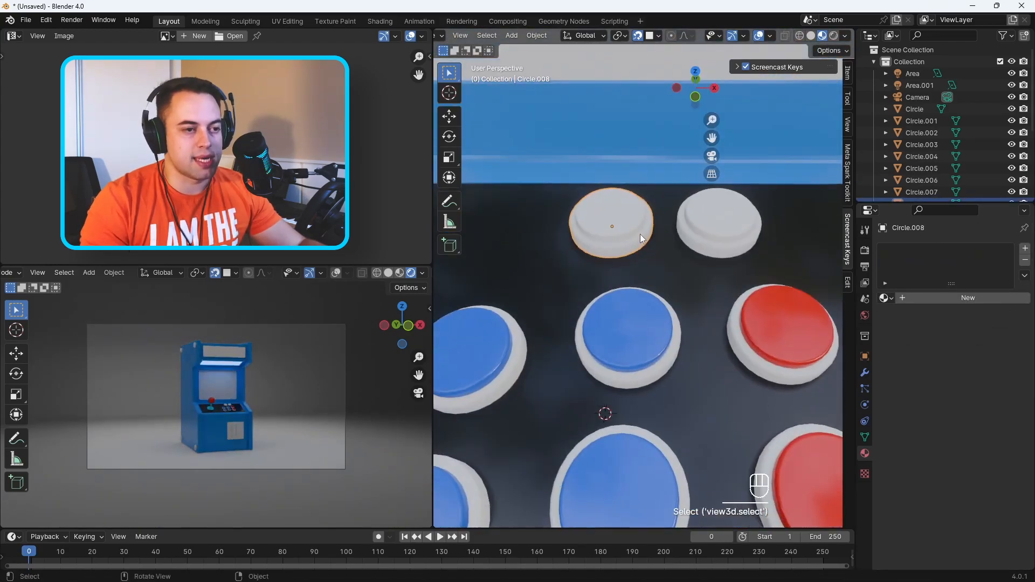
pyautogui.moveTo(640, 235)
pyautogui.mouseDown(button='middle')
pyautogui.moveTo(633, 231)
pyautogui.moveTo(635, 249)
pyautogui.mouseUp(button='middle')
pyautogui.press('Tab')
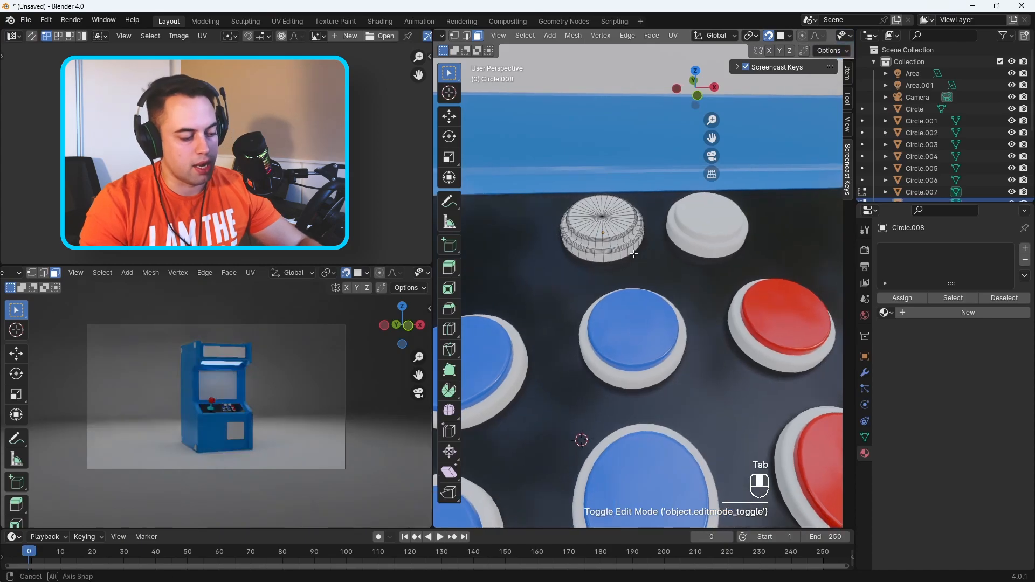
pyautogui.press('l')
pyautogui.press('l')
pyautogui.press('l')
pyautogui.press('l')
# Step: Assign the existing Base Buttons material to the small back-row button's selected ring
pyautogui.click(886, 313)
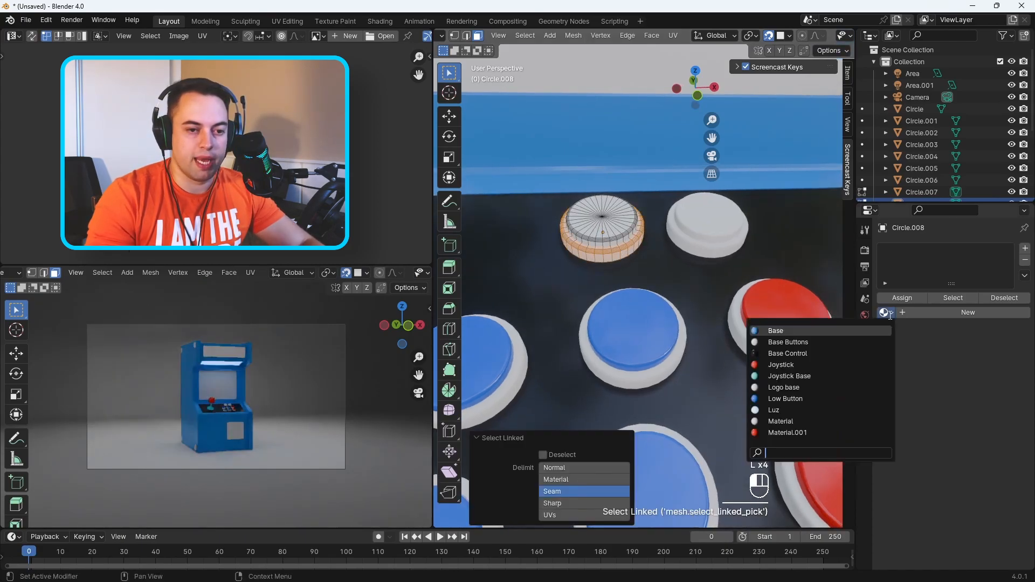
pyautogui.click(846, 341)
pyautogui.click(901, 297)
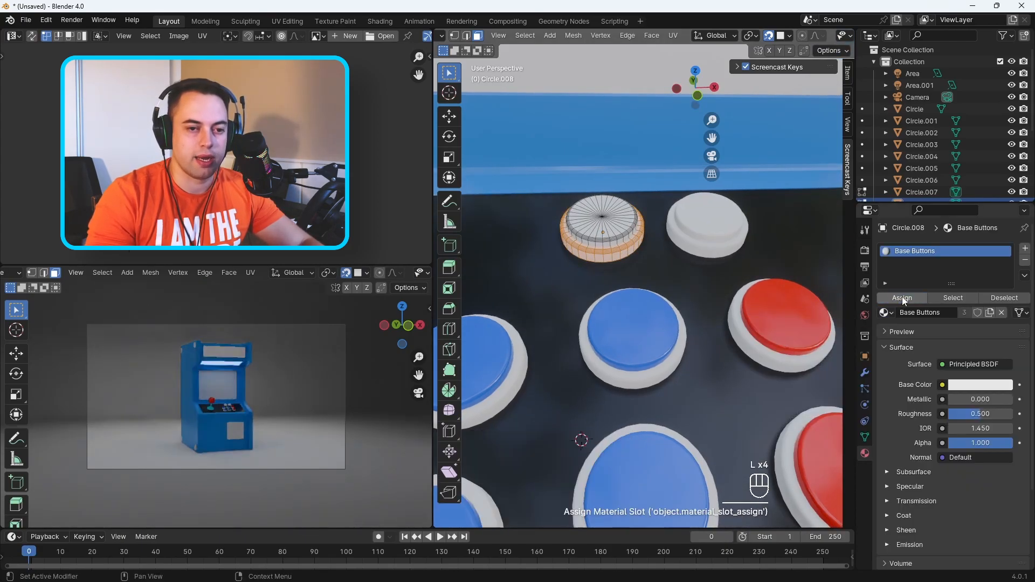
# Step: Select the small button's raised cap and add a second material slot with a new material named Options Button
pyautogui.click(641, 246)
pyautogui.press('l')
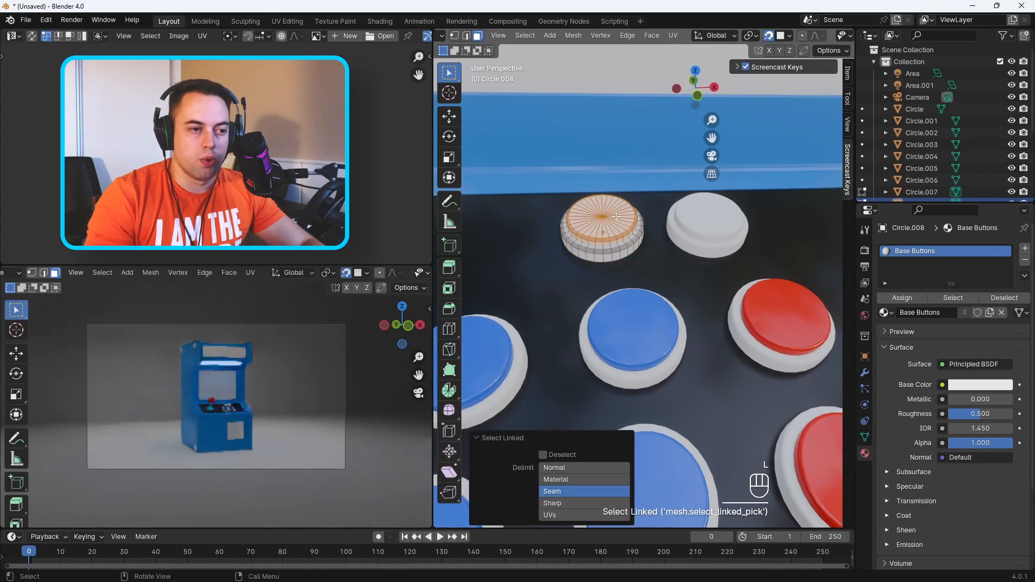
pyautogui.click(1025, 248)
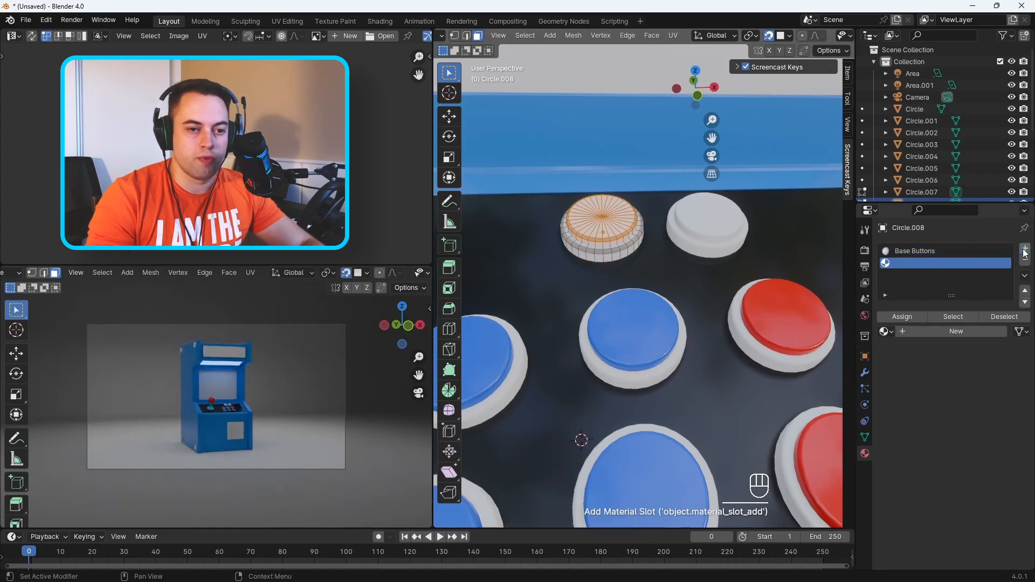
pyautogui.click(919, 331)
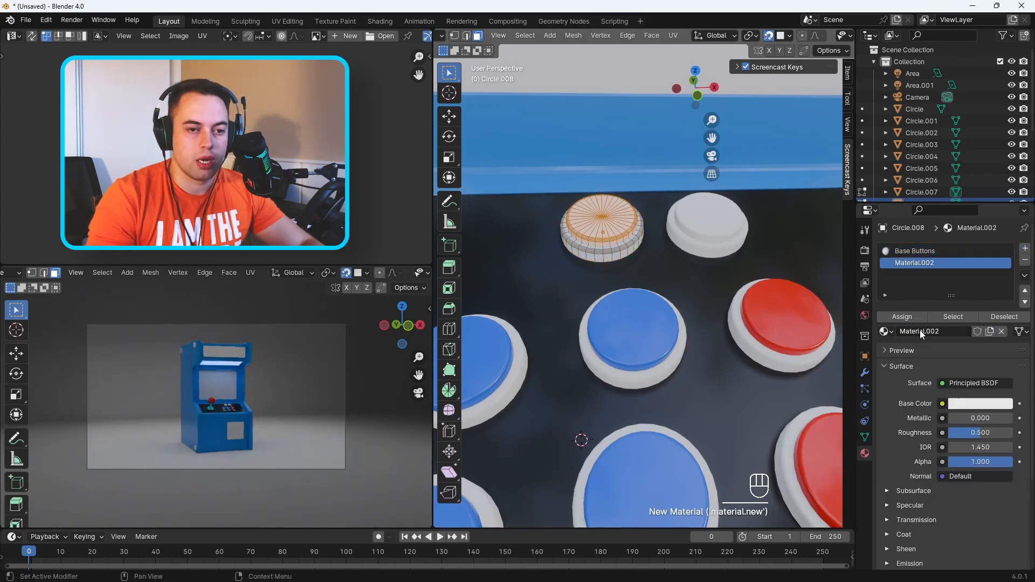
pyautogui.doubleClick(921, 263)
pyautogui.write('Options Butt')
pyautogui.press('Return')
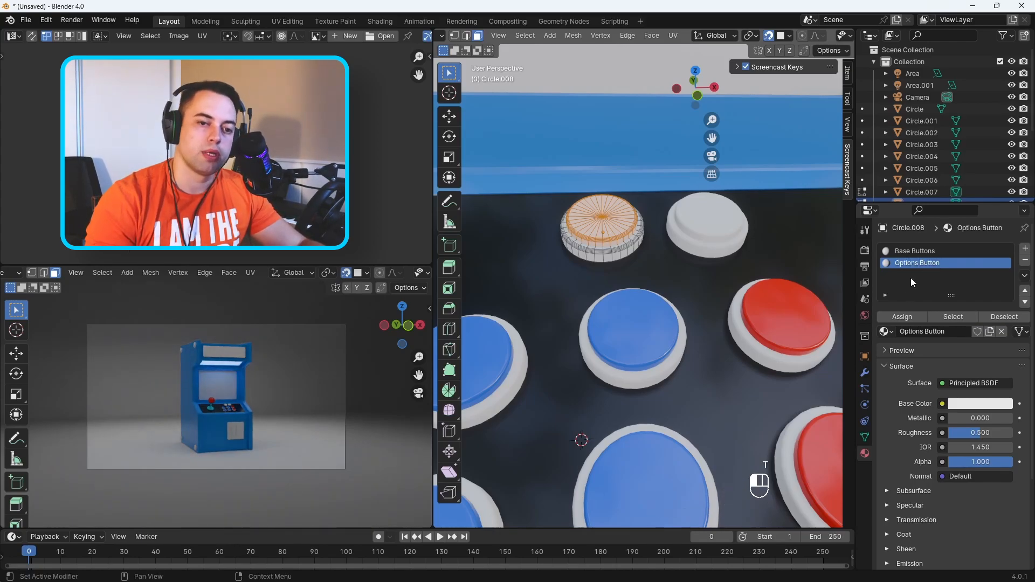
# Step: Assign Options Button to the selected cap, set its roughness to 0.120 and return to Object Mode
pyautogui.click(921, 316)
pyautogui.click(980, 405)
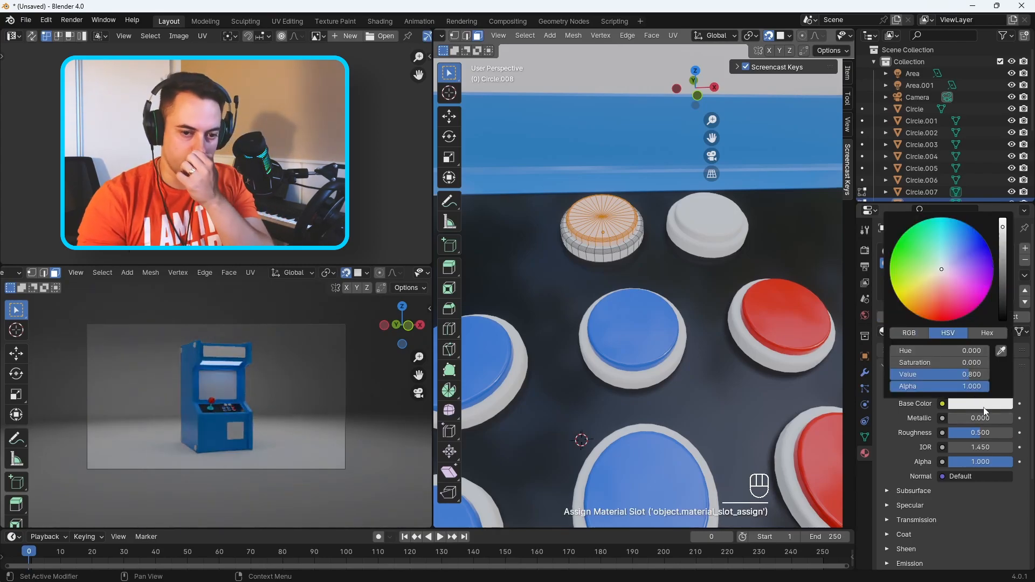
pyautogui.moveTo(975, 434); pyautogui.dragTo(950, 434)
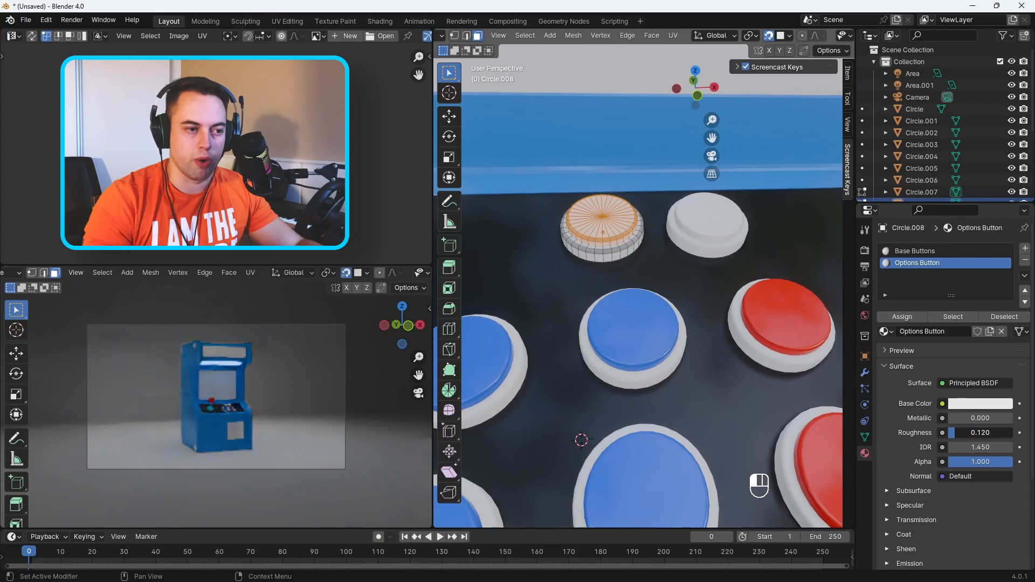
pyautogui.press('Tab')
# Step: Check the materials on the other small back-row button and review the whole cabinet
pyautogui.click(723, 230)
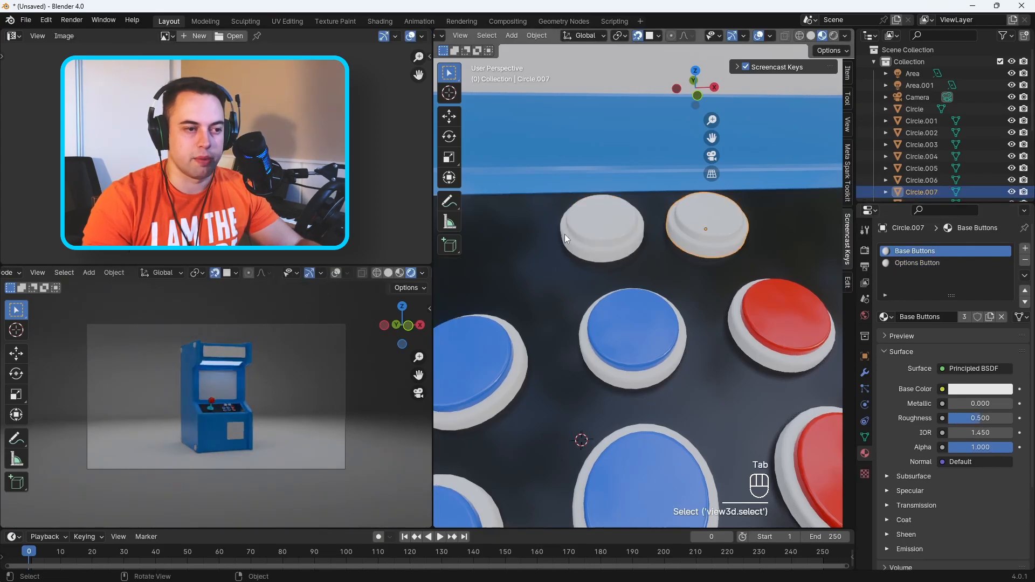
pyautogui.scroll(-10, 695, 237)
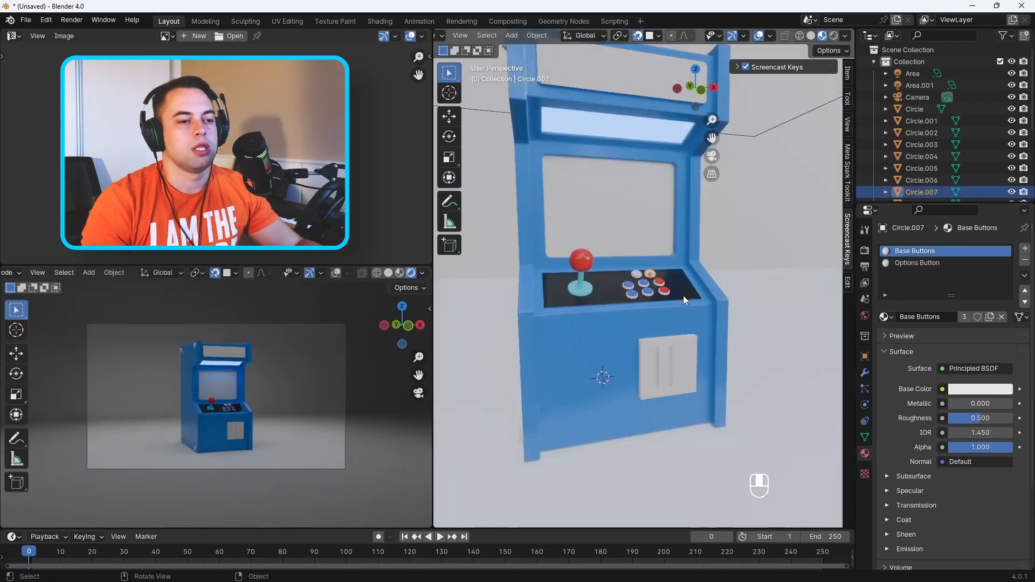
pyautogui.moveTo(722, 302); pyautogui.dragTo(727, 338, button='middle')
pyautogui.click(760, 337)
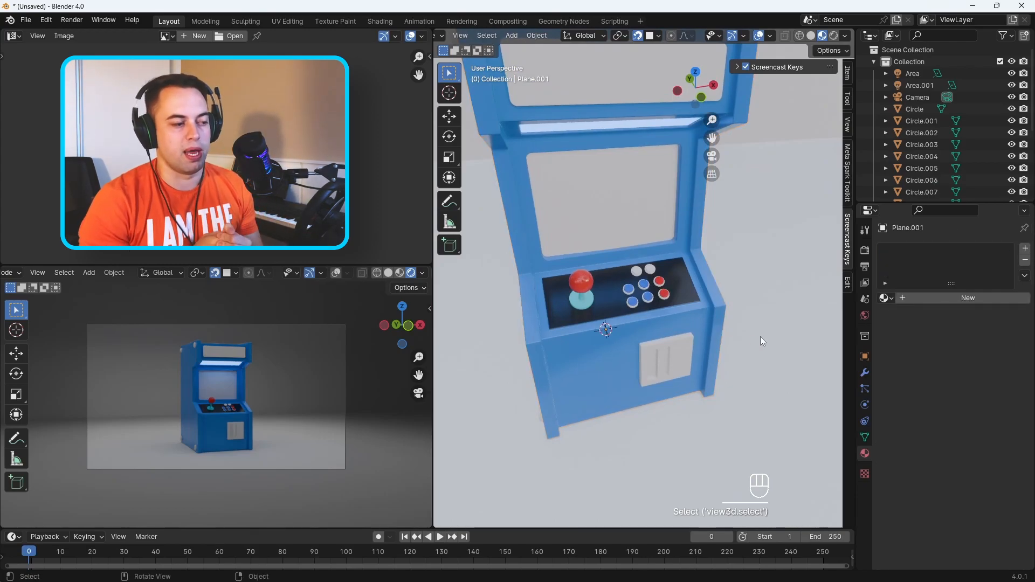
# Step: Create a new material for the coin door panel on the cabinet's lower front, keeping a single material slot
pyautogui.moveTo(760, 336); pyautogui.dragTo(639, 304, button='middle')
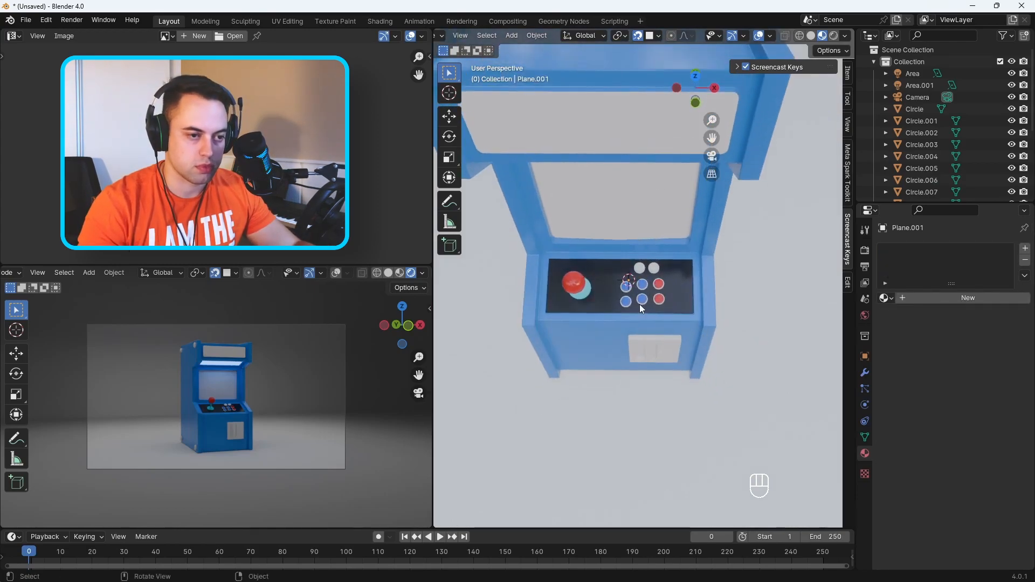
pyautogui.scroll(5, 639, 304)
pyautogui.moveTo(624, 233); pyautogui.dragTo(700, 328, button='middle')
pyautogui.click(718, 337)
pyautogui.click(919, 298)
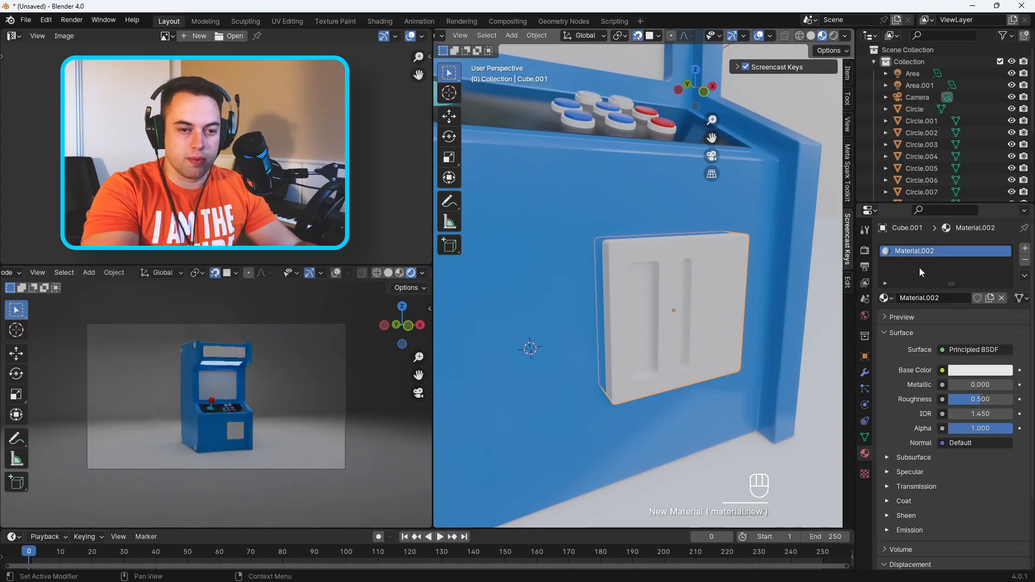
pyautogui.click(1024, 248)
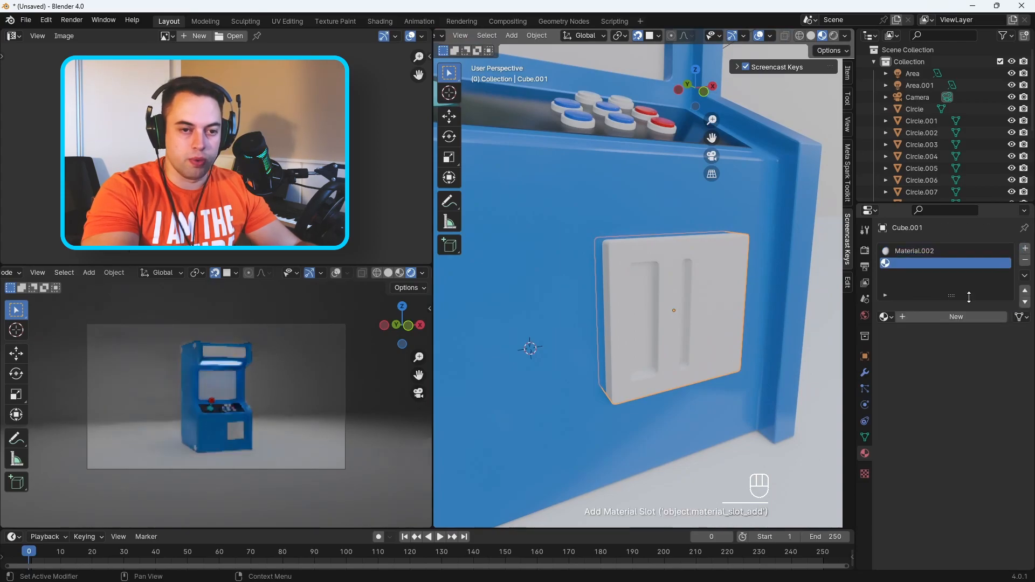
pyautogui.click(1024, 260)
# Step: Name the coin door's material Metal and set its metallic to 0.917 and roughness to 0.409
pyautogui.doubleClick(943, 298)
pyautogui.write('Metal')
pyautogui.press('Return')
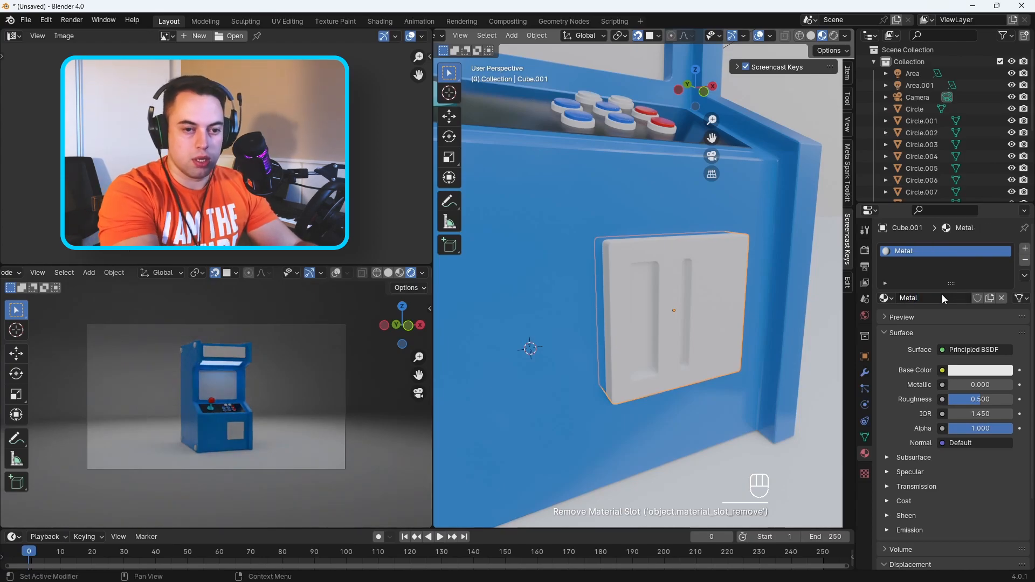
pyautogui.moveTo(963, 385)
pyautogui.mouseDown()
pyautogui.moveTo(1010, 386)
pyautogui.moveTo(974, 402)
pyautogui.mouseUp()
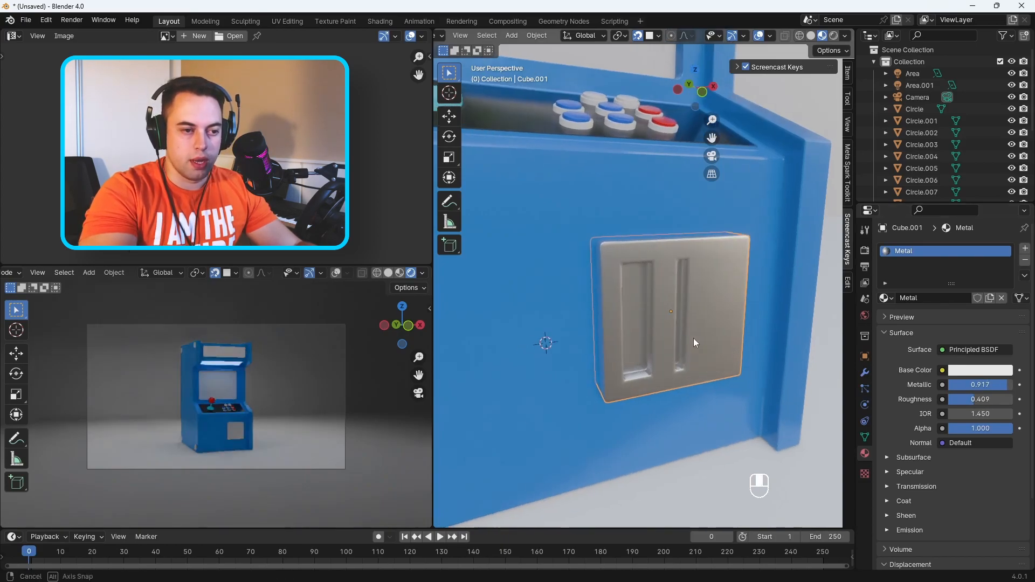
# Step: Select the coin door's recessed slot faces in Edit Mode and add a second material slot with a new material named Dark
pyautogui.press('Tab')
pyautogui.keyDown('shift'); pyautogui.click(629, 317); pyautogui.keyUp('shift')
pyautogui.moveTo(636, 320); pyautogui.dragTo(671, 302, button='middle')
pyautogui.keyDown('shift'); pyautogui.click(658, 305); pyautogui.keyUp('shift')
pyautogui.click(1025, 249)
pyautogui.click(957, 332)
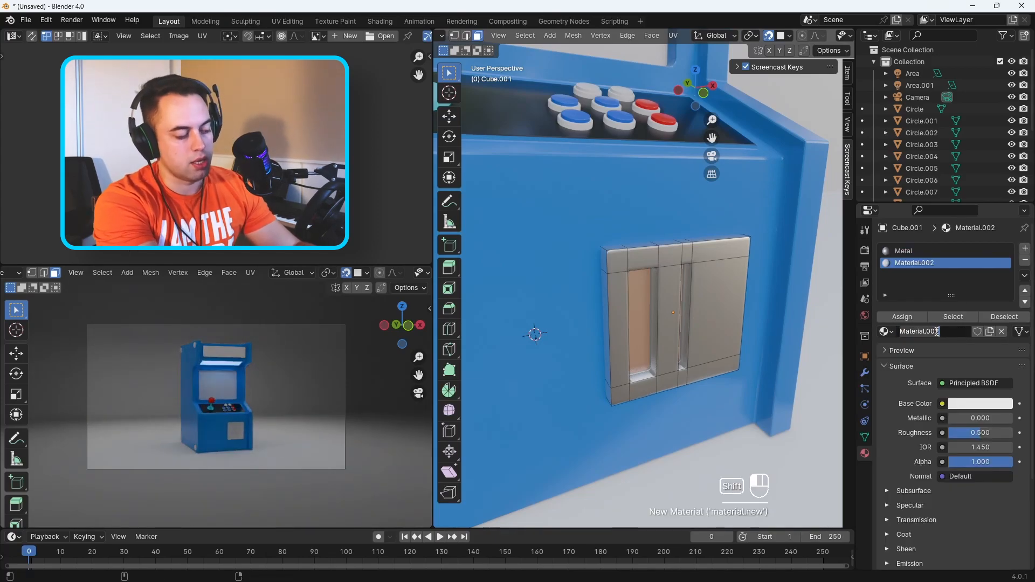
pyautogui.doubleClick(937, 331)
pyautogui.write('Da')
pyautogui.press('Return')
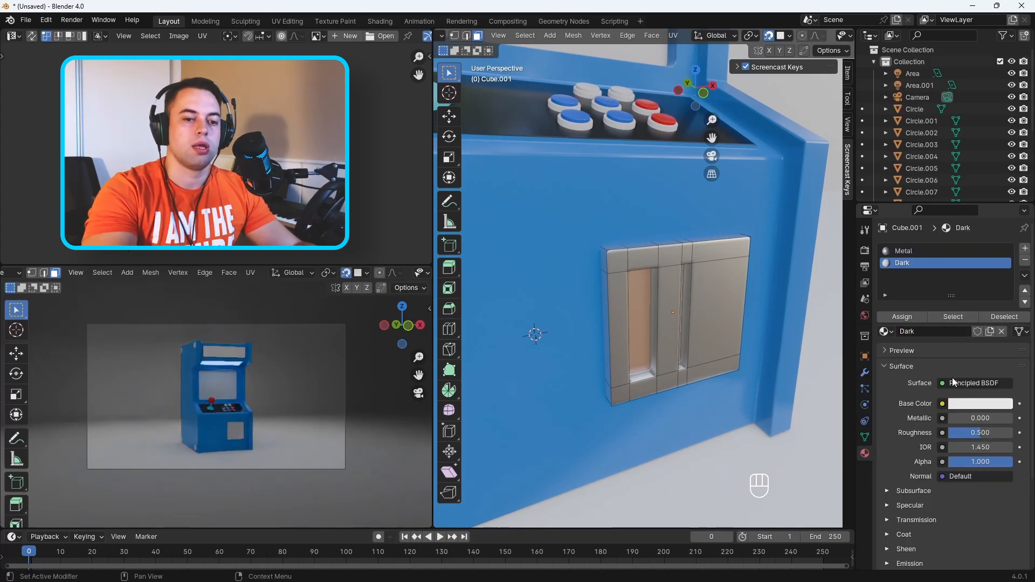
# Step: Make Dark's base color black, assign it to the selected slot faces, set its roughness to 0.955 and return to Object Mode
pyautogui.click(968, 404)
pyautogui.moveTo(1006, 253); pyautogui.dragTo(1006, 323)
pyautogui.click(883, 317)
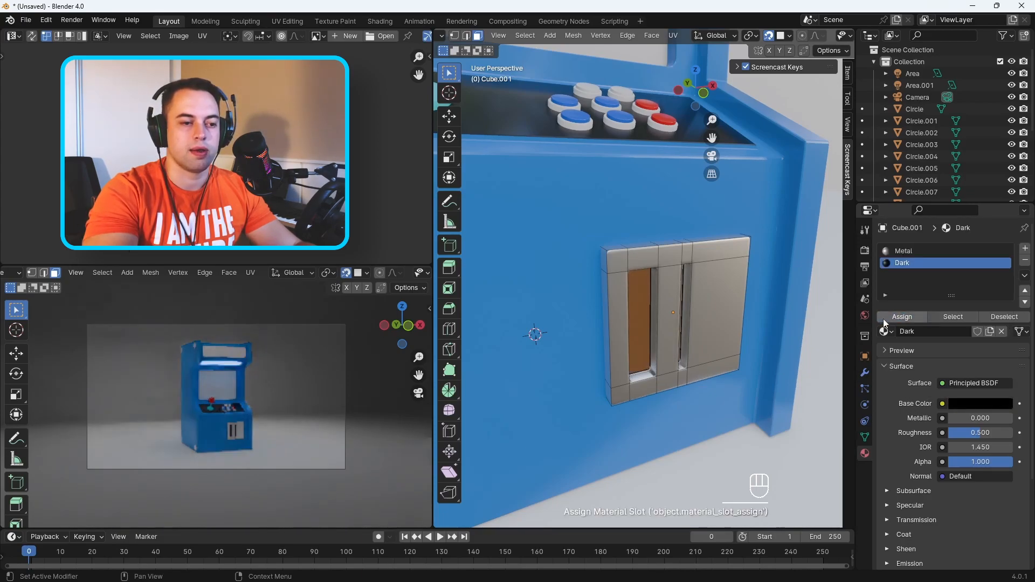
pyautogui.moveTo(973, 433); pyautogui.dragTo(1003, 433)
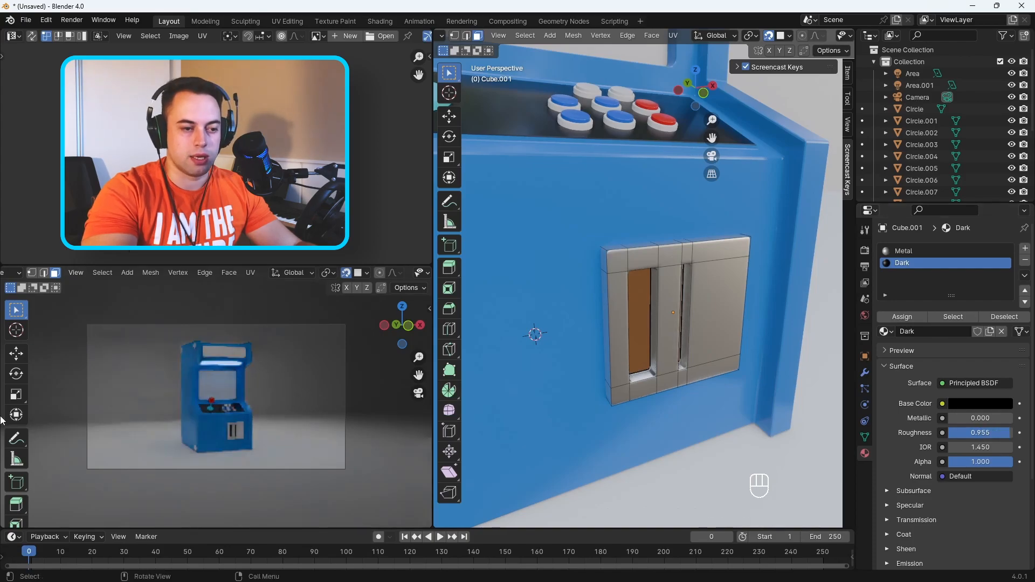
pyautogui.press('Tab')
# Step: Give the round screw at the cabinet side's upper front corner the existing Metal material
pyautogui.scroll(-6, 706, 382)
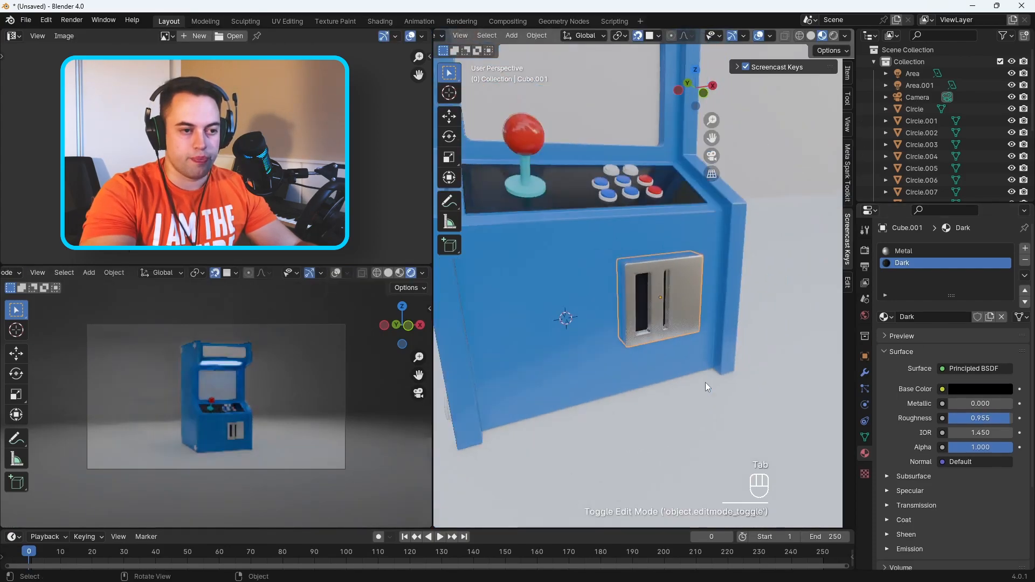
pyautogui.moveTo(690, 367); pyautogui.dragTo(704, 313, button='middle')
pyautogui.click(620, 348)
pyautogui.click(586, 147)
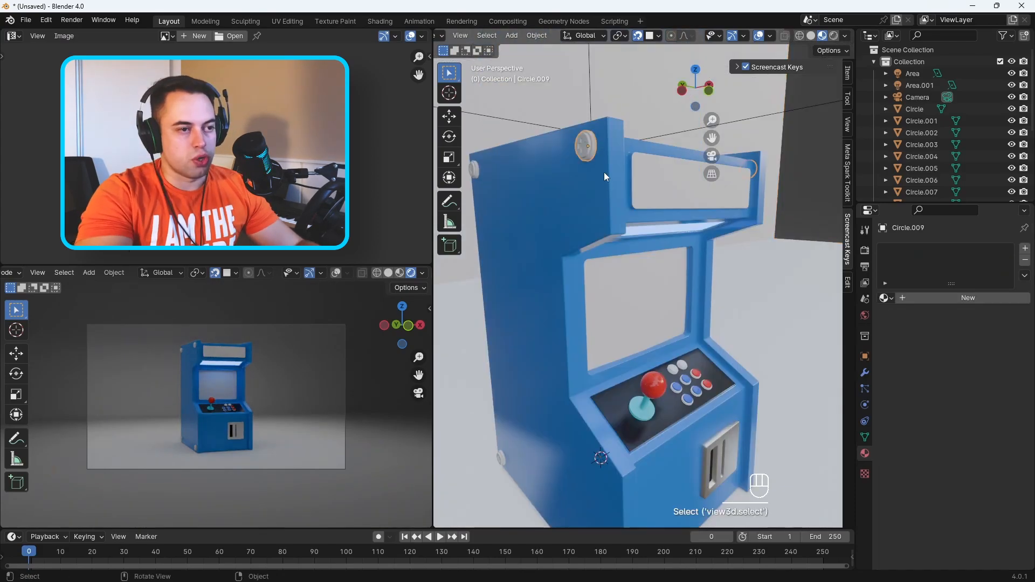
pyautogui.moveTo(599, 164); pyautogui.dragTo(641, 202, button='middle')
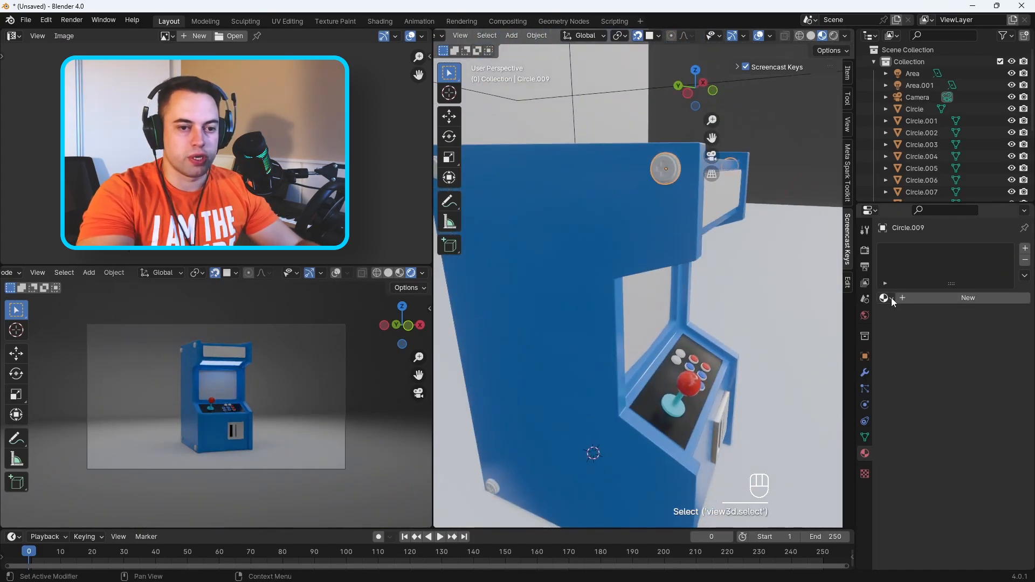
pyautogui.click(889, 297)
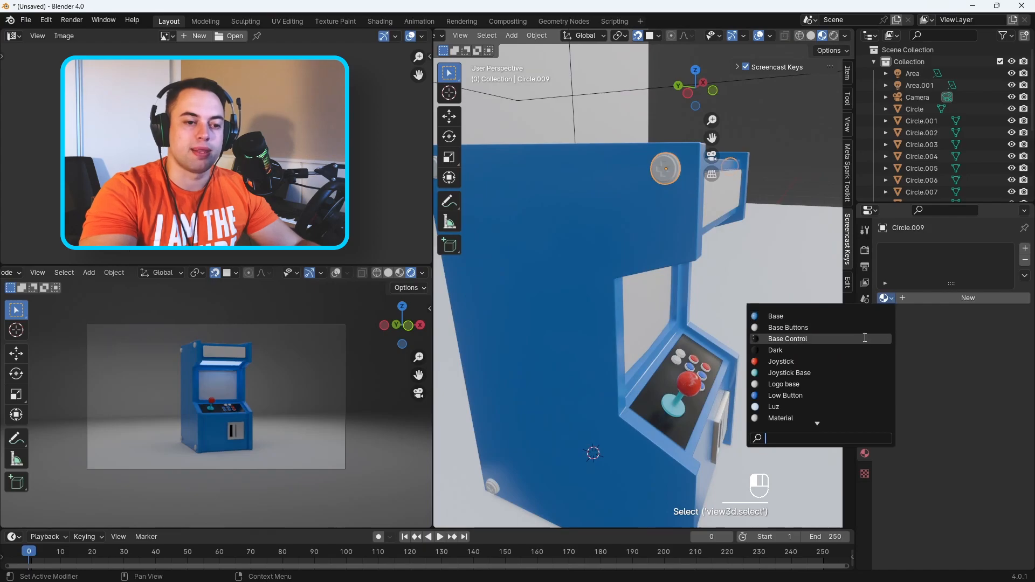
pyautogui.scroll(-3, 823, 402)
pyautogui.click(802, 406)
# Step: Duplicate the screw's material as Metal High and set its metallic to 1.000 and roughness to 0.227
pyautogui.moveTo(802, 406); pyautogui.dragTo(712, 314, button='middle')
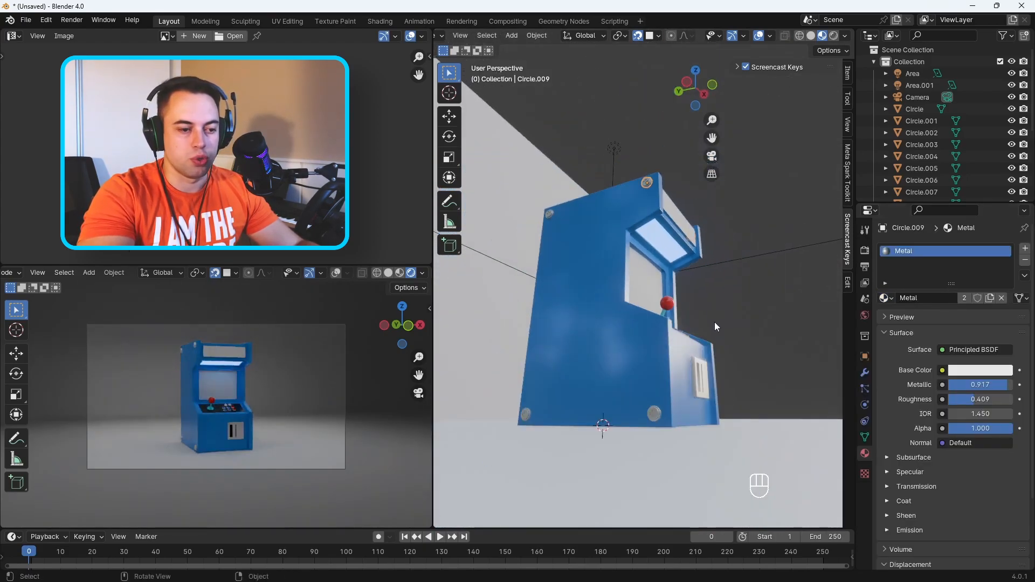
pyautogui.scroll(8, 648, 227)
pyautogui.moveTo(670, 268); pyautogui.dragTo(644, 253, button='middle')
pyautogui.scroll(-4, 642, 236)
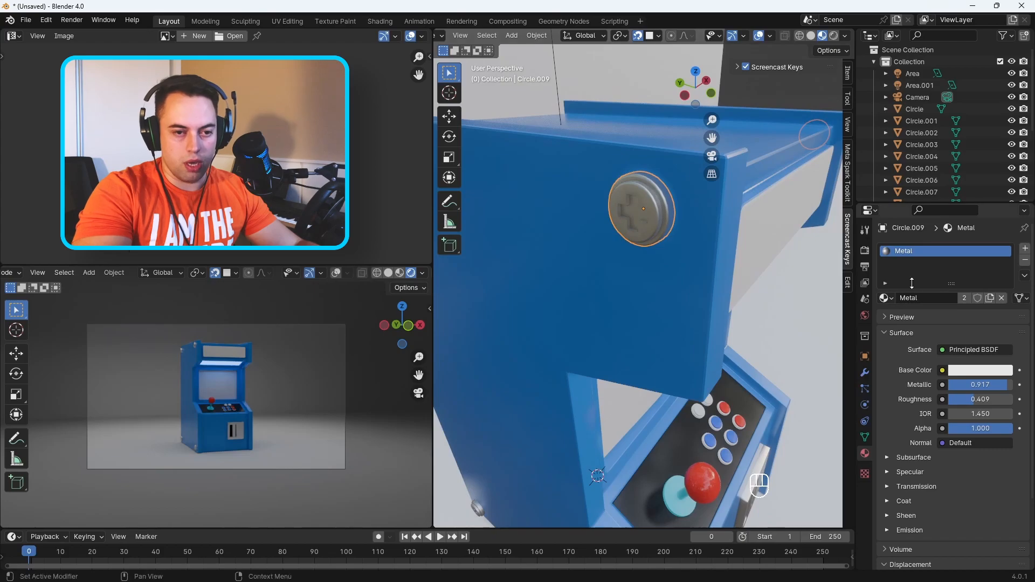
pyautogui.click(988, 298)
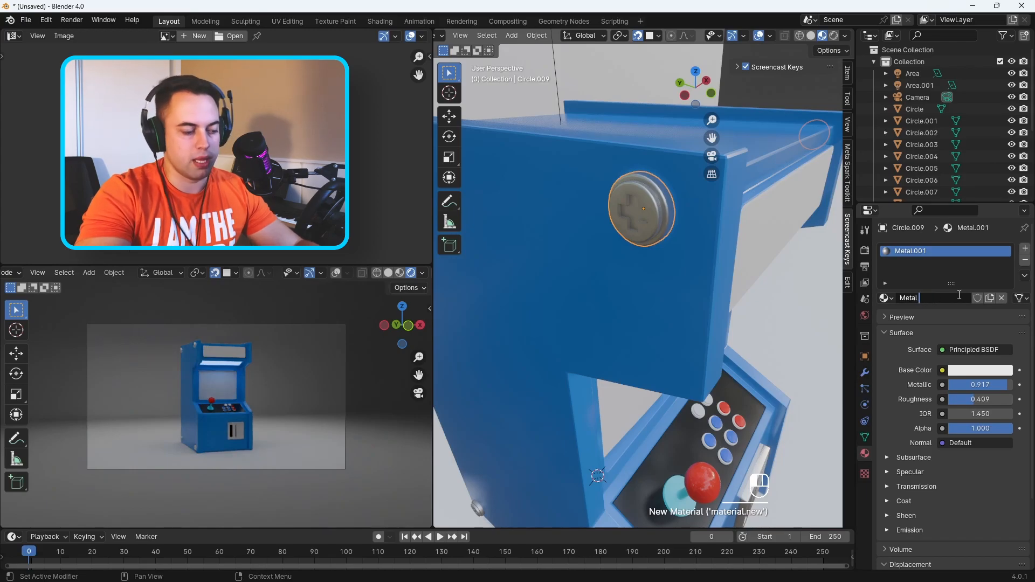
pyautogui.write('High')
pyautogui.press('Return')
pyautogui.moveTo(991, 384); pyautogui.dragTo(1007, 384)
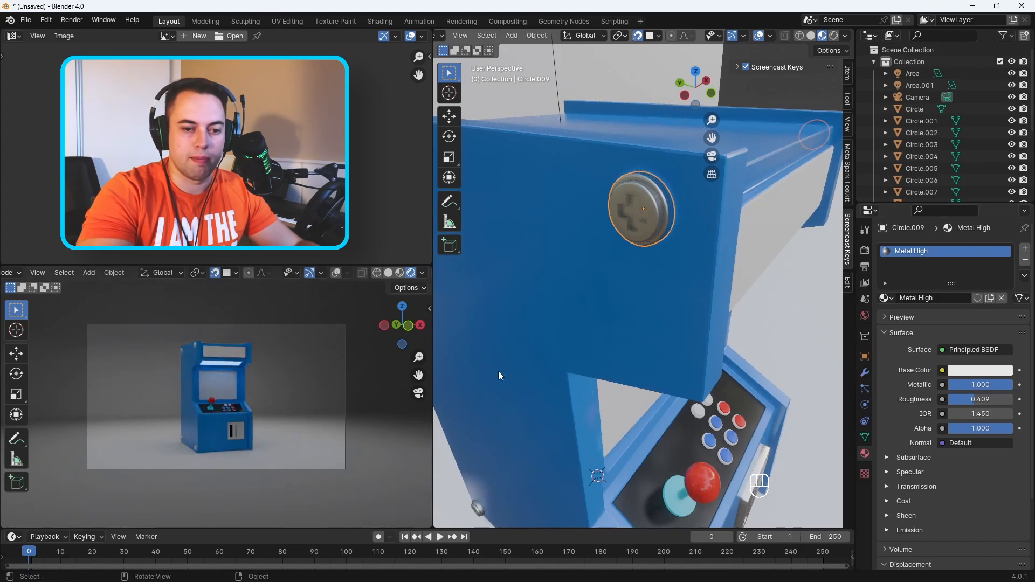
pyautogui.moveTo(984, 400); pyautogui.dragTo(964, 400)
# Step: Select the cabinet's screen plane and create a new material for it named Game Screen
pyautogui.moveTo(795, 352); pyautogui.dragTo(666, 299, button='middle')
pyautogui.scroll(-5, 666, 299)
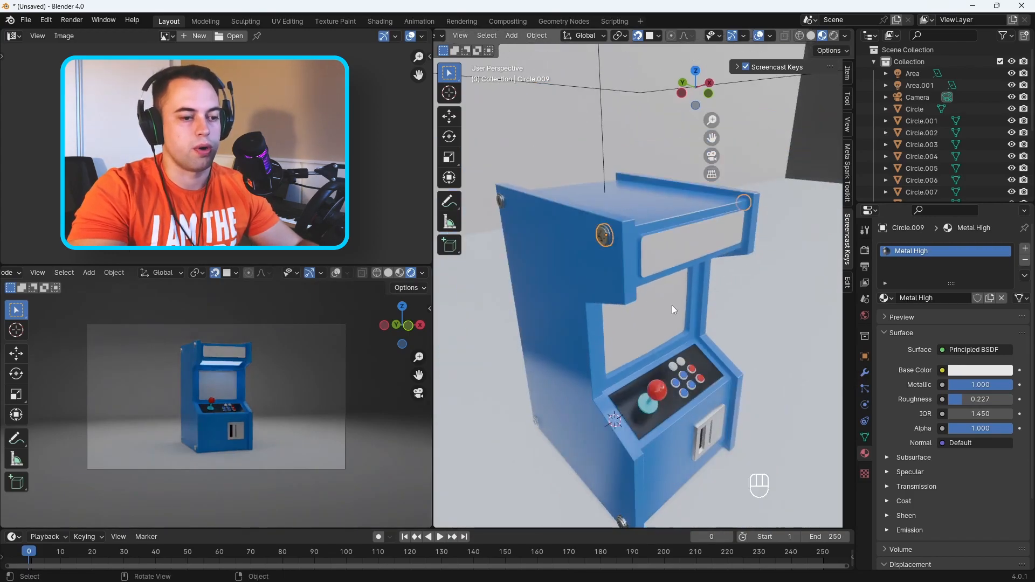
pyautogui.click(678, 311)
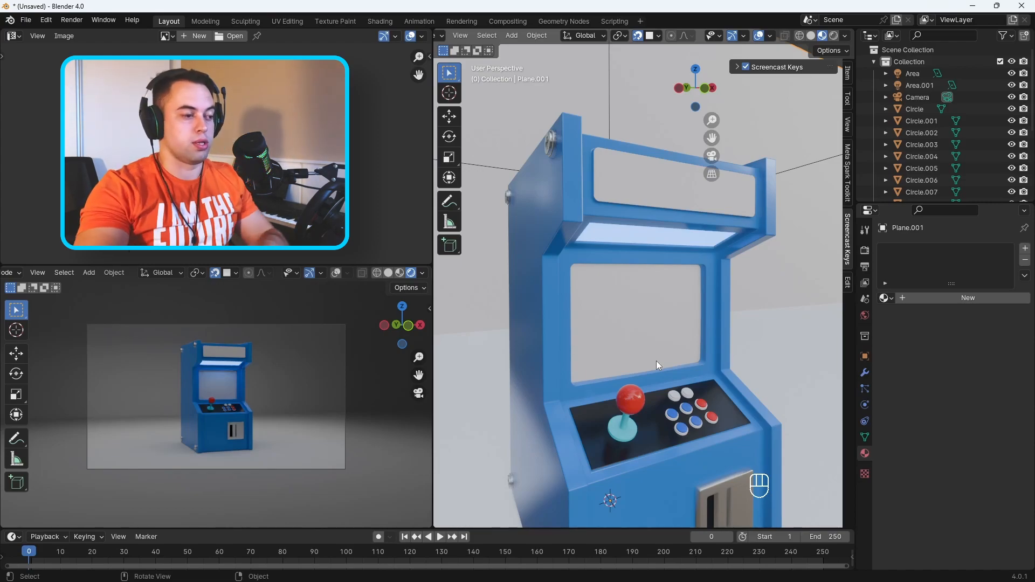
pyautogui.moveTo(656, 361); pyautogui.dragTo(673, 334, button='middle')
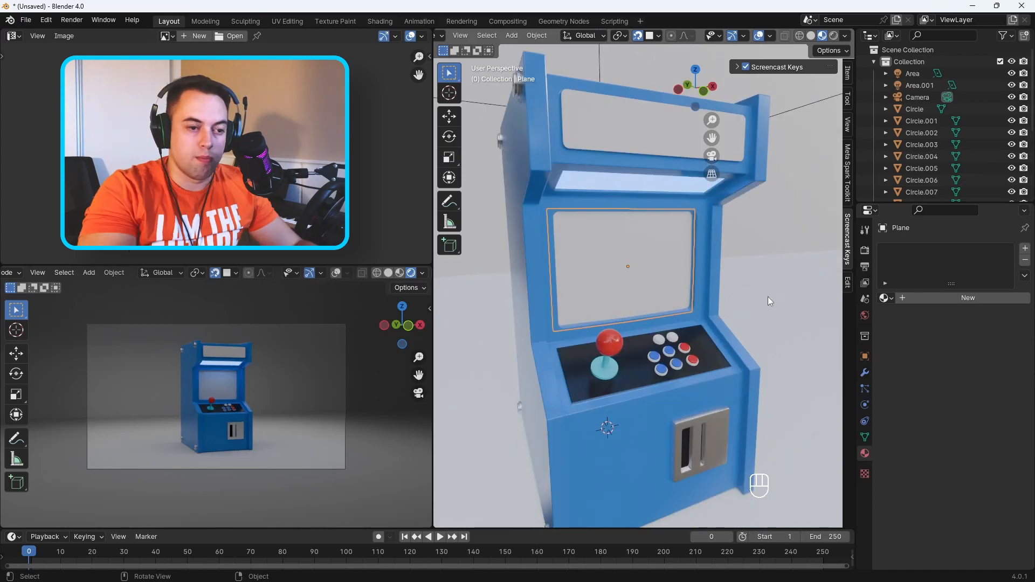
pyautogui.click(767, 297)
pyautogui.click(629, 298)
pyautogui.moveTo(683, 356); pyautogui.dragTo(673, 295, button='middle')
pyautogui.click(941, 296)
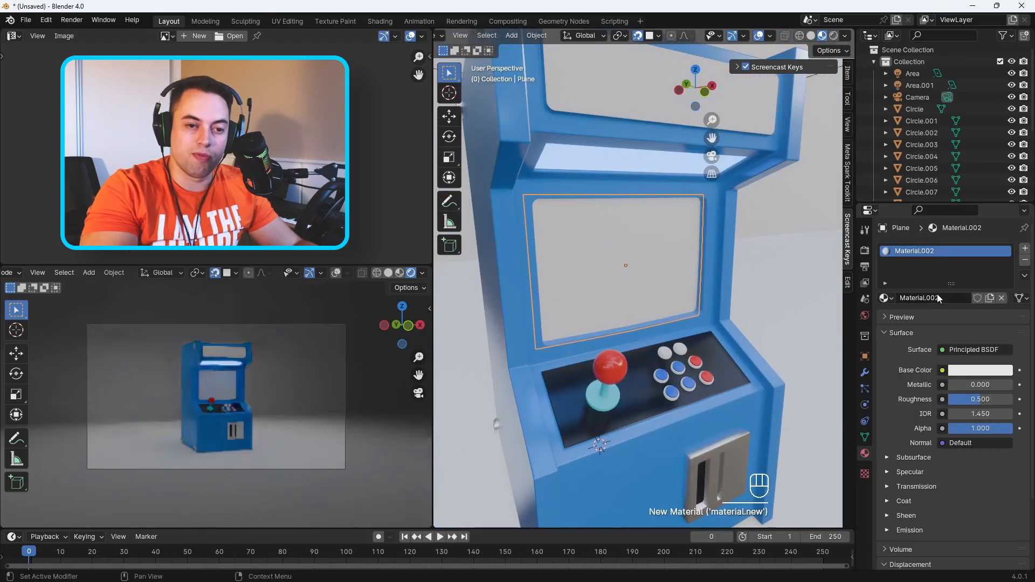
pyautogui.click(926, 298)
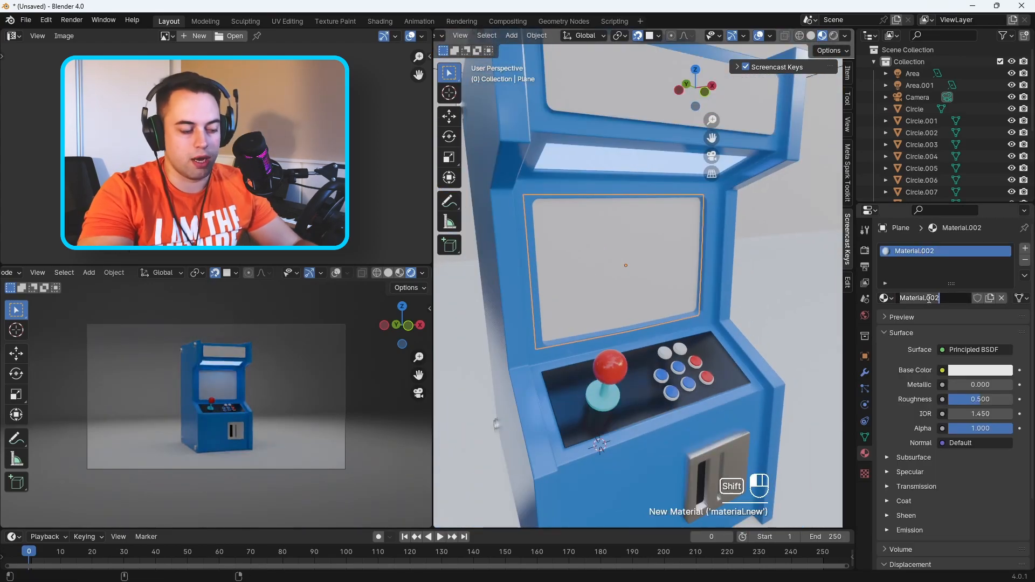
pyautogui.write('Game ')
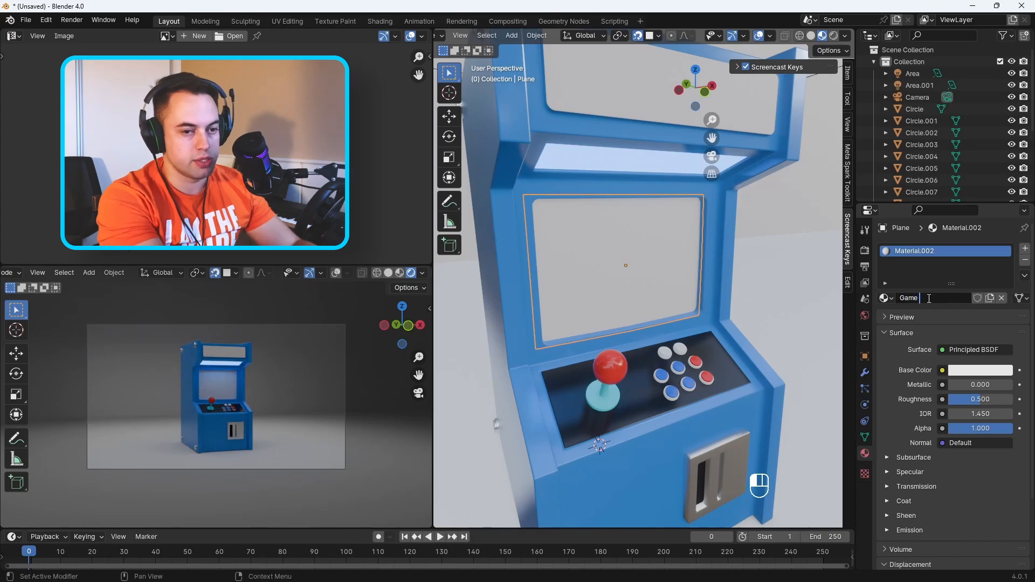
pyautogui.write('Screen')
pyautogui.press('Return')
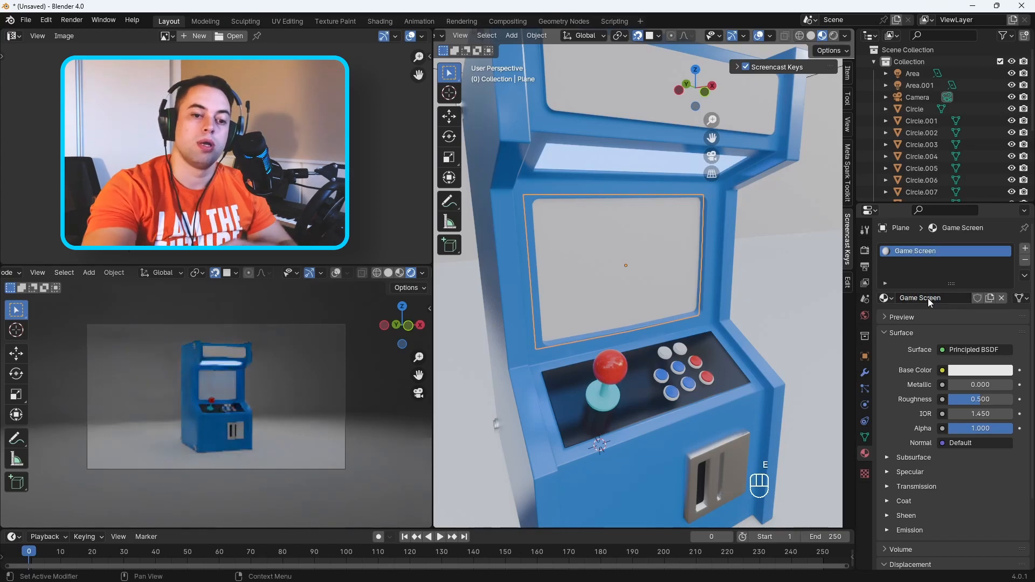
# Step: Use an Image Texture as Game Screen's base color and load Battle Screen.jpg into it
pyautogui.click(942, 370)
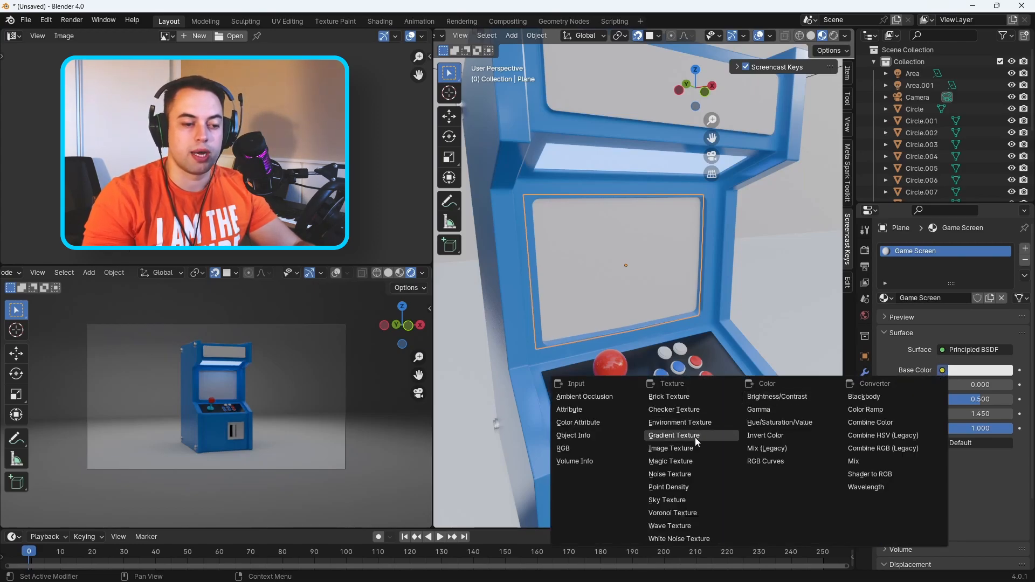
pyautogui.click(680, 448)
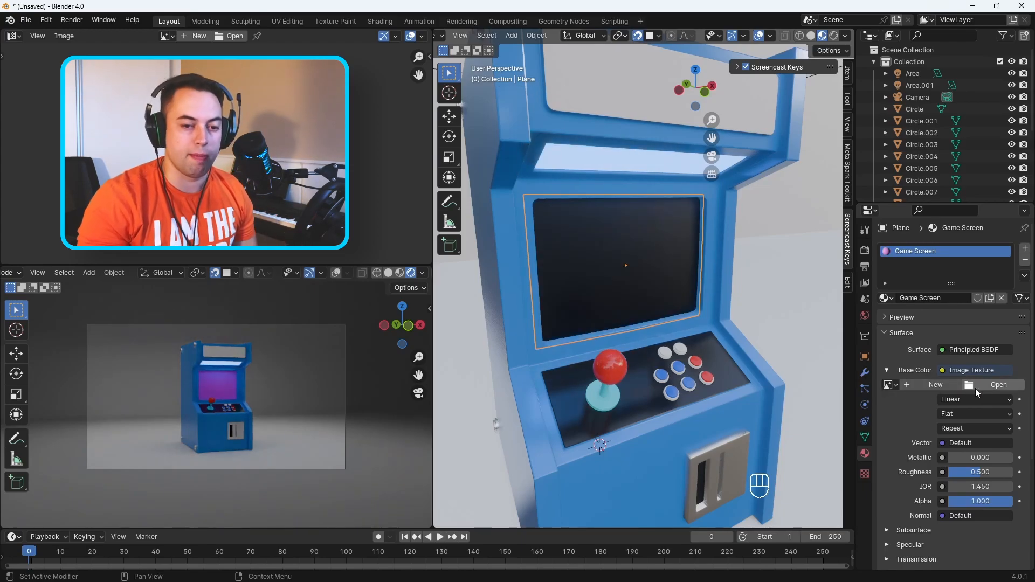
pyautogui.click(994, 391)
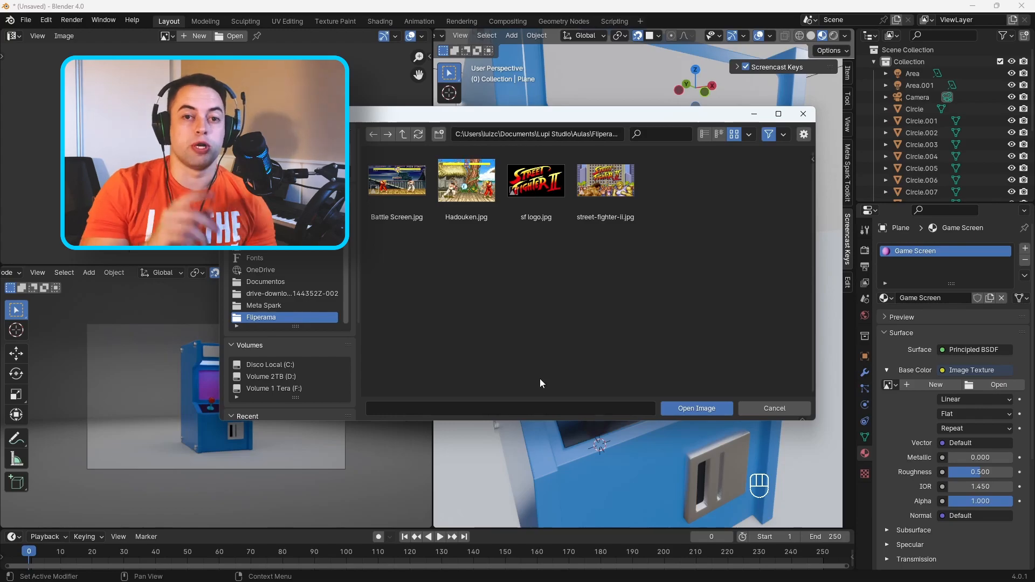
pyautogui.click(380, 189)
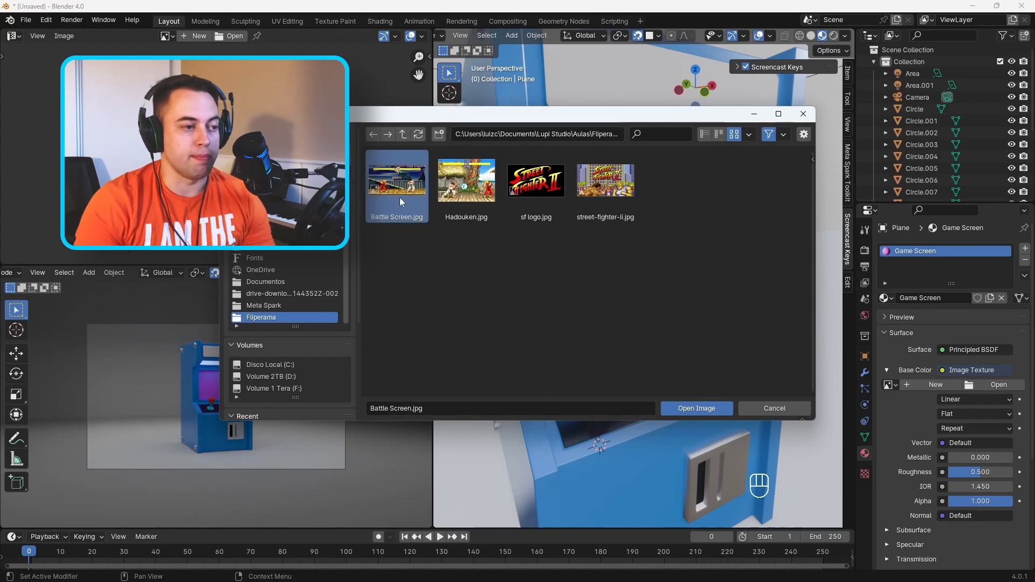
pyautogui.click(699, 408)
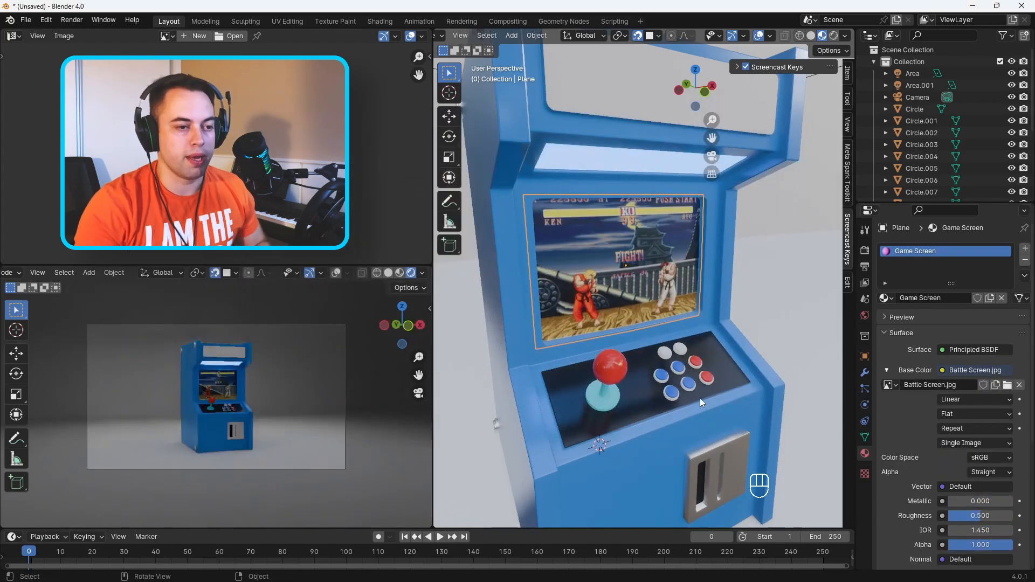
# Step: Enter Edit Mode on the screen plane in face selection and show its complete UV layout over the Battle Screen.jpg image
pyautogui.moveTo(649, 291); pyautogui.dragTo(626, 289, button='middle')
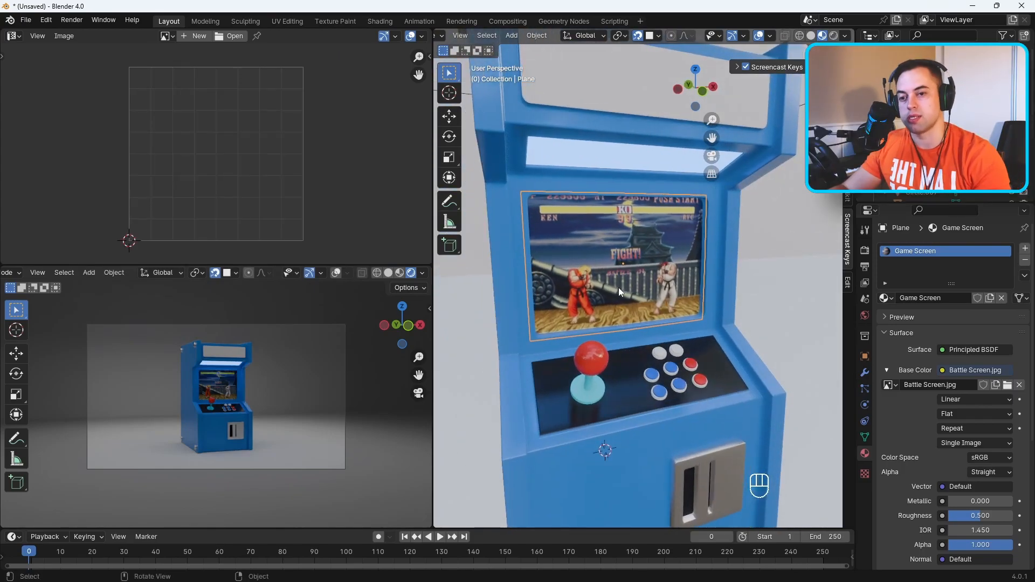
pyautogui.press('Tab')
pyautogui.press('3')
pyautogui.moveTo(622, 290); pyautogui.dragTo(620, 284, button='middle')
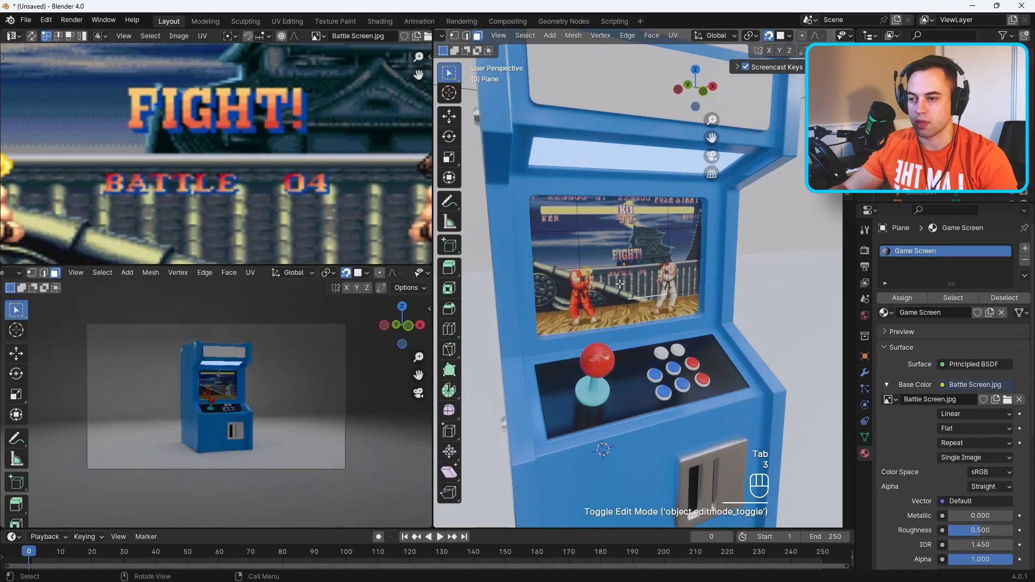
pyautogui.scroll(-5, 636, 281)
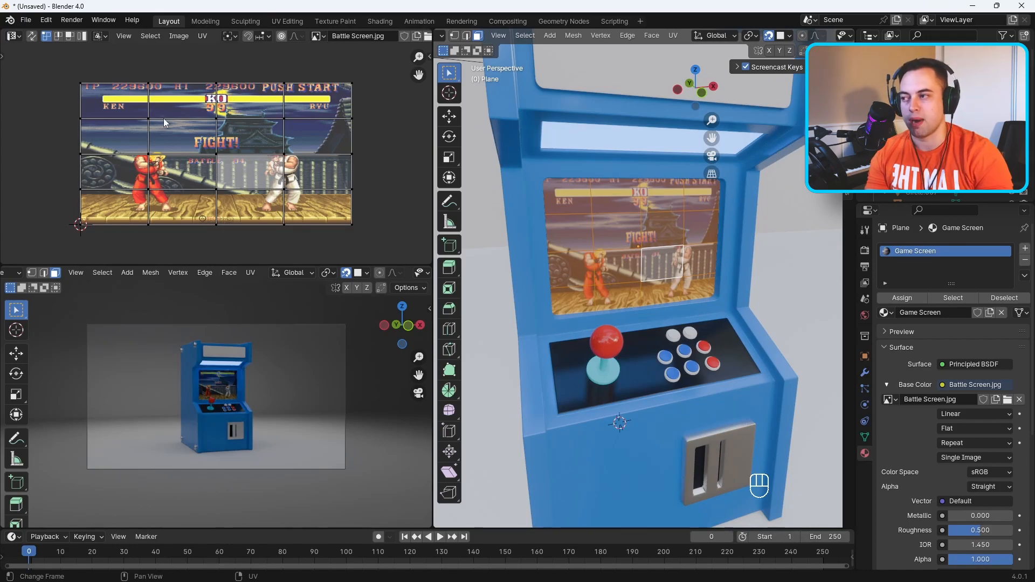
pyautogui.click(324, 38)
pyautogui.click(342, 55)
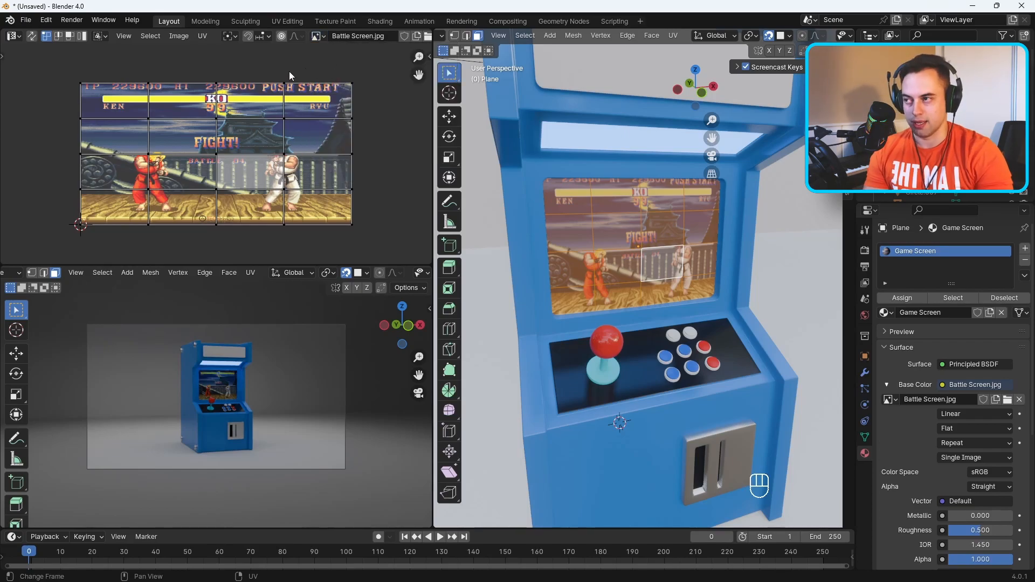
# Step: Select all of the screen's UVs and try rotating them over the image
pyautogui.press('a')
pyautogui.press('r')
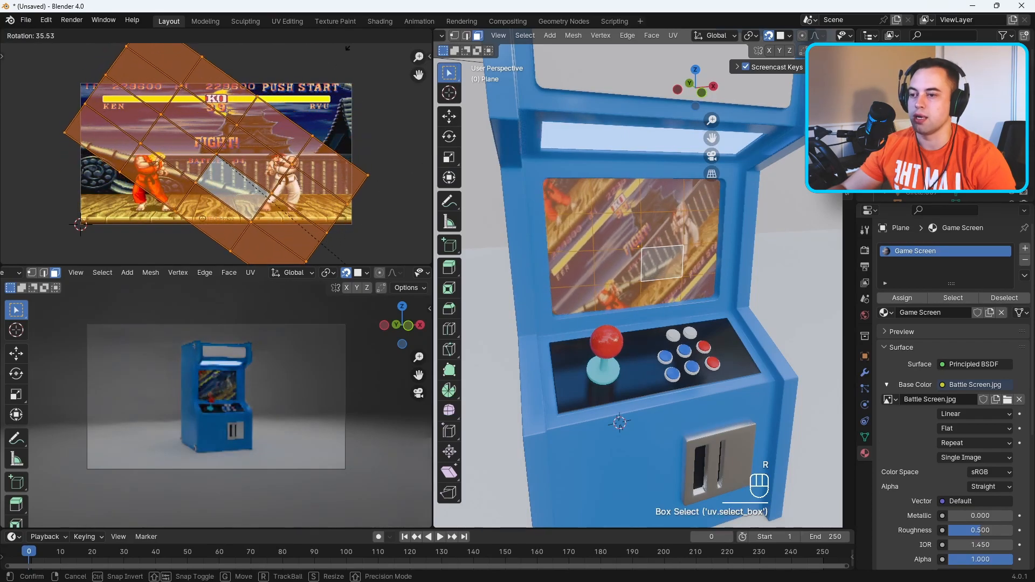
pyautogui.rightClick(349, 99)
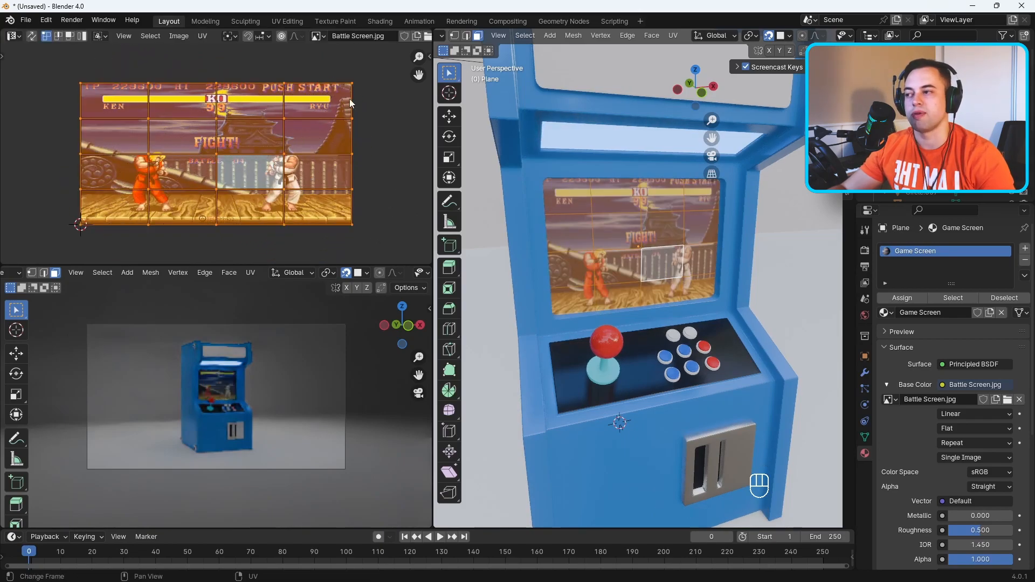
# Step: Select the four central faces of the screen plane to compare their UVs with the game image
pyautogui.click(374, 113)
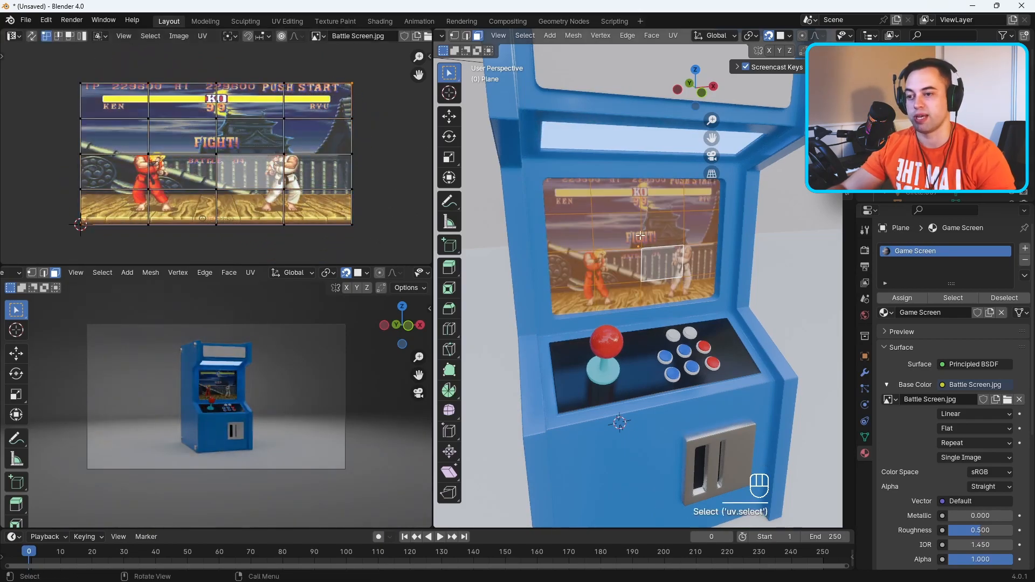
pyautogui.click(617, 232)
pyautogui.press('3')
pyautogui.click(661, 232)
pyautogui.click(655, 263)
pyautogui.keyDown('shift'); pyautogui.click(619, 263); pyautogui.keyUp('shift')
pyautogui.keyDown('shift'); pyautogui.click(617, 237); pyautogui.keyUp('shift')
pyautogui.keyDown('shift'); pyautogui.click(657, 231); pyautogui.keyUp('shift')
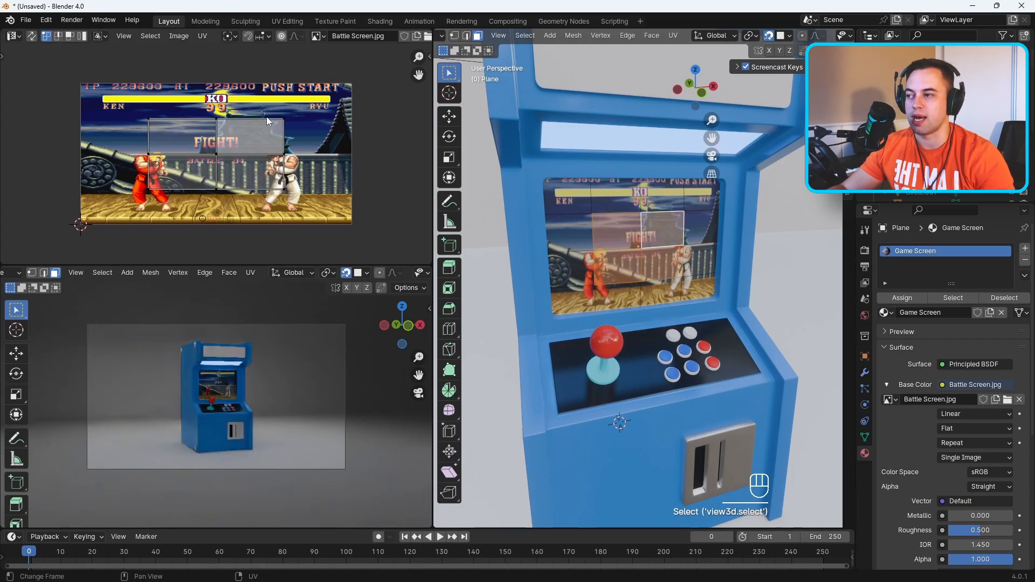
# Step: Select all faces of the screen plane and all of their UVs, and show the UV Editor's tool shelf
pyautogui.click(571, 202)
pyautogui.click(618, 238)
pyautogui.press('a')
pyautogui.press('a')
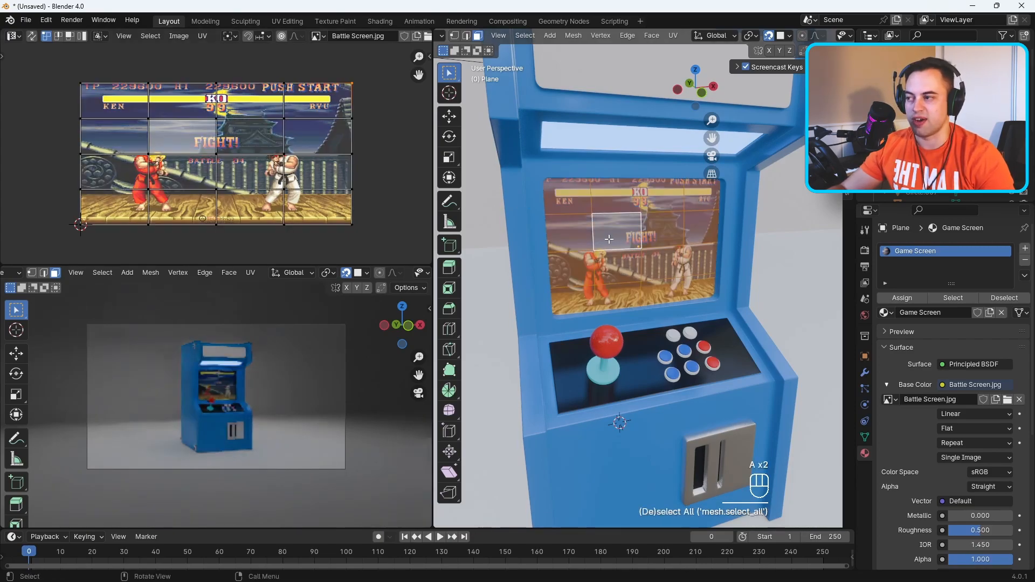
pyautogui.moveTo(393, 238); pyautogui.dragTo(74, 77)
pyautogui.press('t')
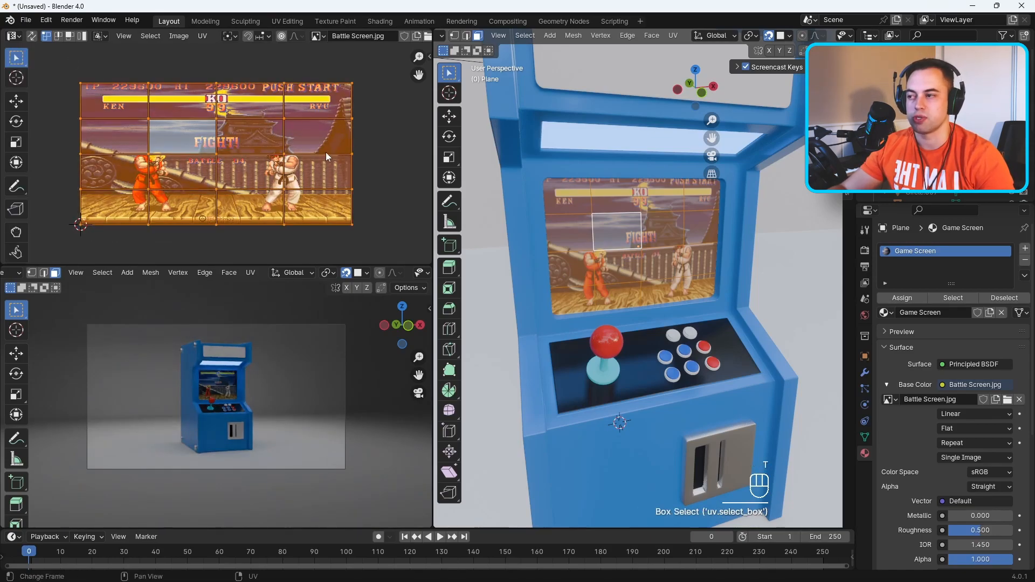
# Step: Leave Edit Mode on the screen plane and select both front marquee faces of the cabinet body in Edit Mode
pyautogui.click(350, 152)
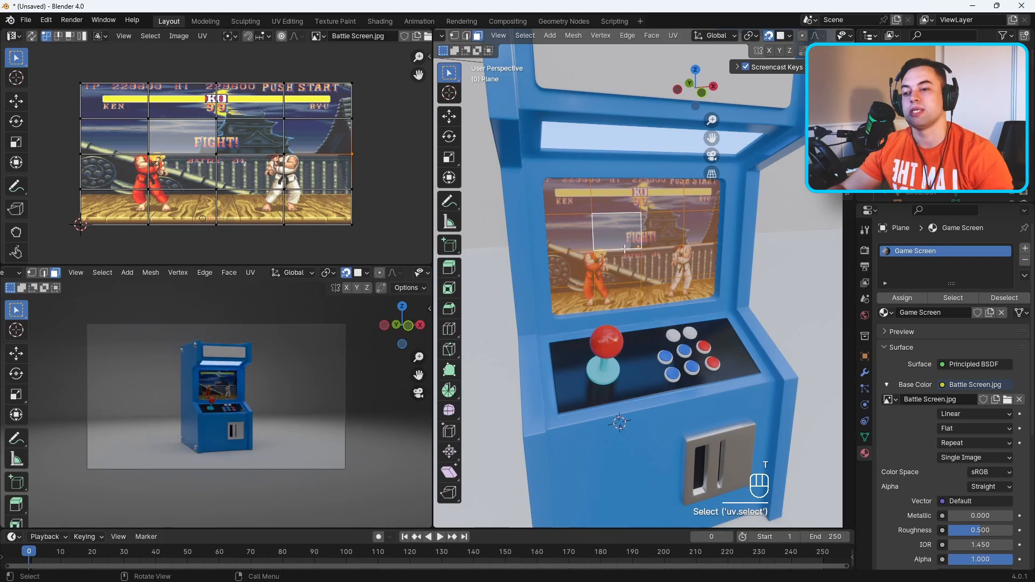
pyautogui.moveTo(624, 249); pyautogui.dragTo(644, 171, button='middle')
pyautogui.press('Tab')
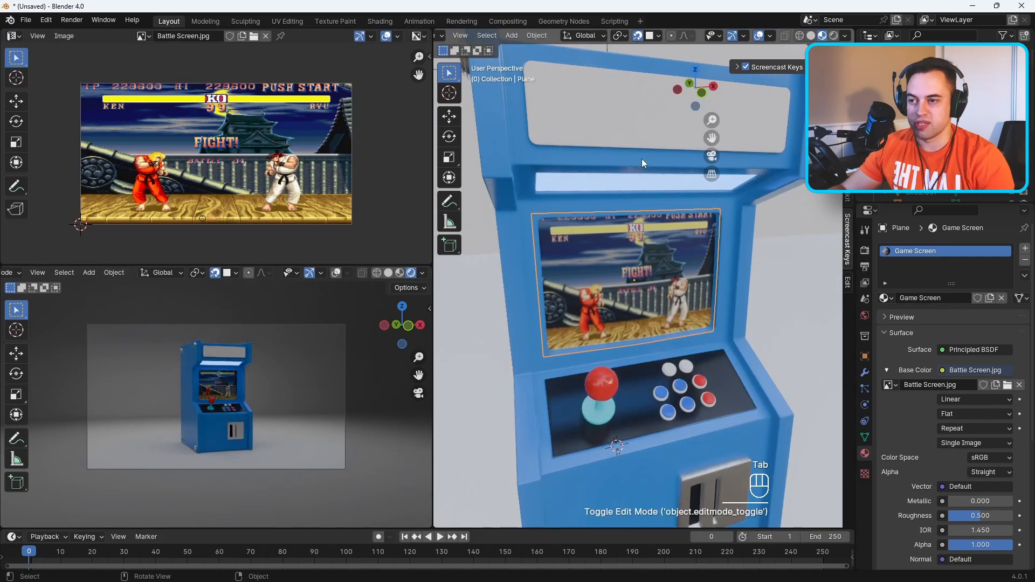
pyautogui.click(636, 142)
pyautogui.press('Tab')
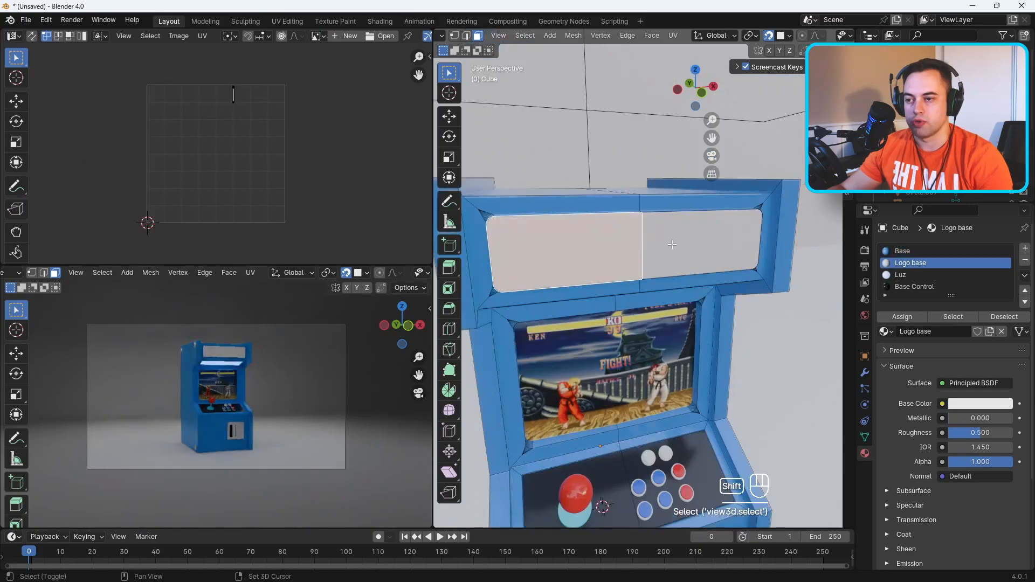
pyautogui.keyDown('shift'); pyautogui.click(672, 243); pyautogui.keyUp('shift')
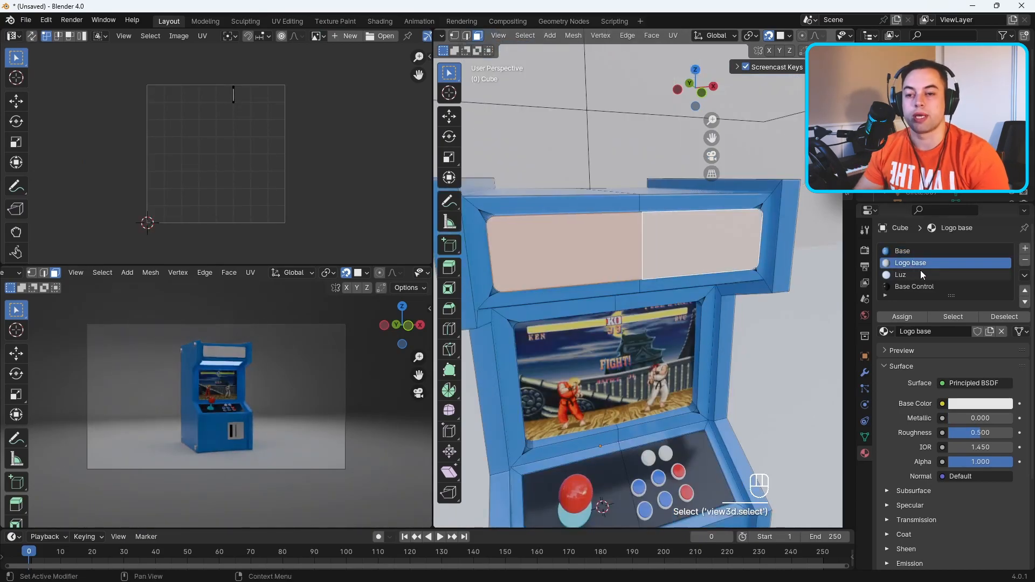
# Step: Use an Image Texture as the Logo base material's base color and load sf logo.jpg into it
pyautogui.click(942, 405)
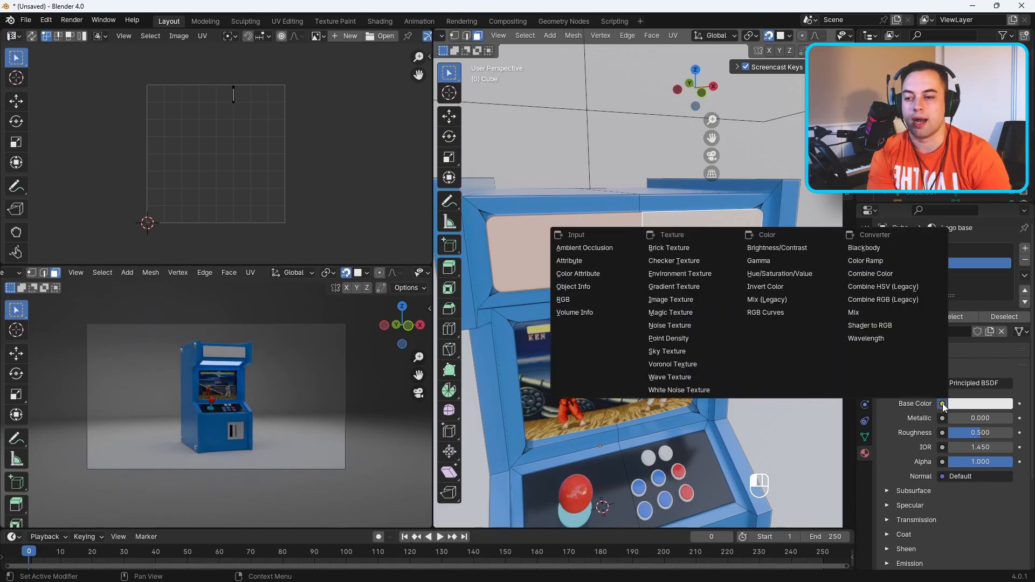
pyautogui.click(710, 299)
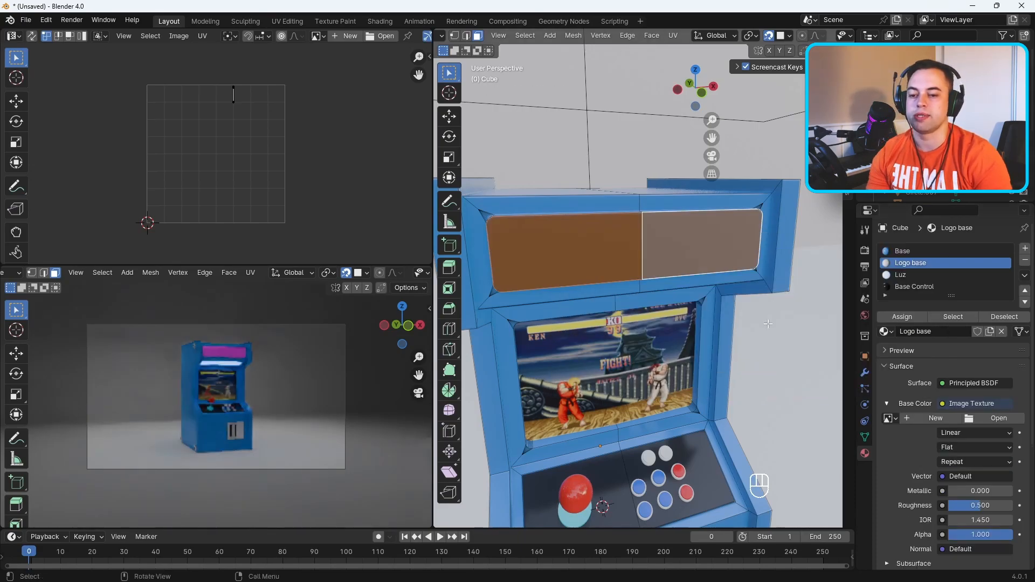
pyautogui.click(1003, 419)
pyautogui.click(545, 220)
pyautogui.click(706, 446)
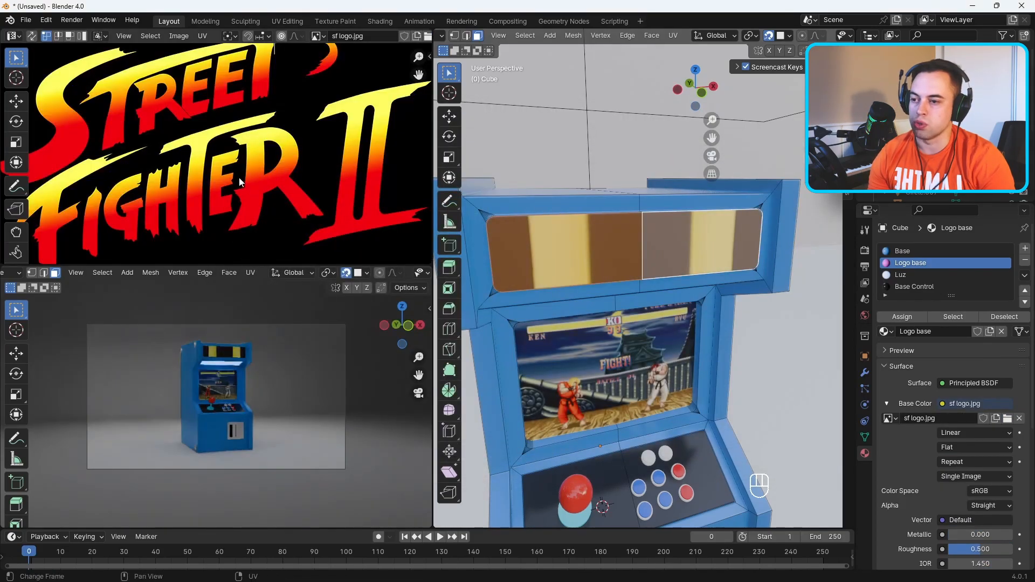
# Step: Select the cabinet's whole mesh to examine its UV layout over the logo image
pyautogui.click(588, 254)
pyautogui.press('a')
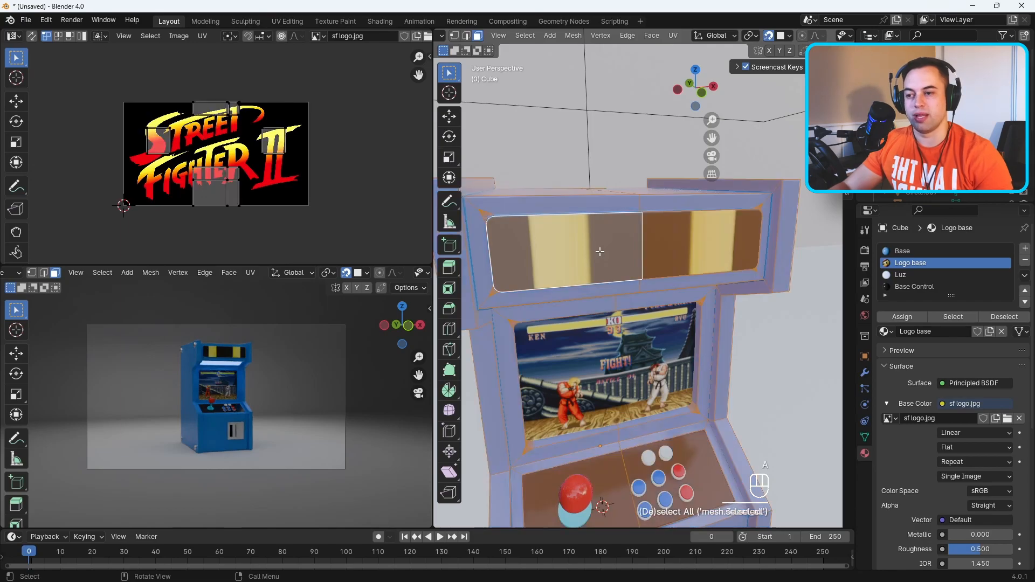
pyautogui.scroll(2, 245, 195)
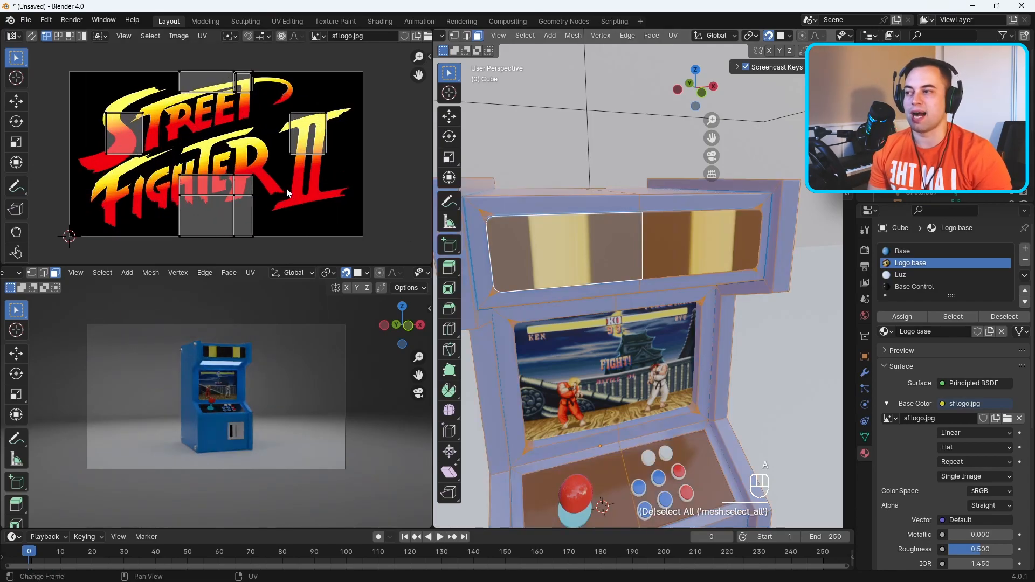
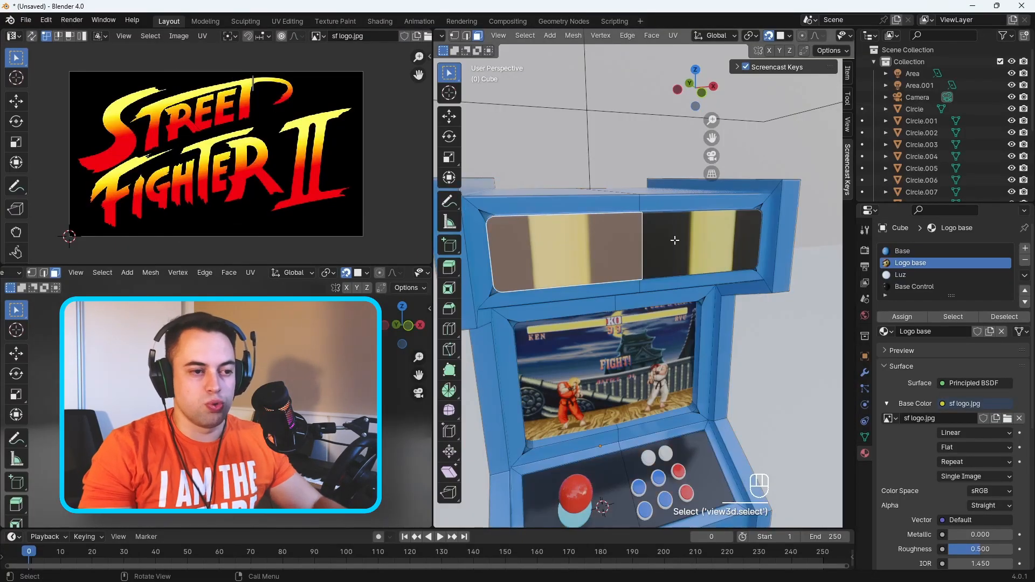
# Step: Select only the two marquee faces of the cabinet and Unwrap them
pyautogui.click(670, 228)
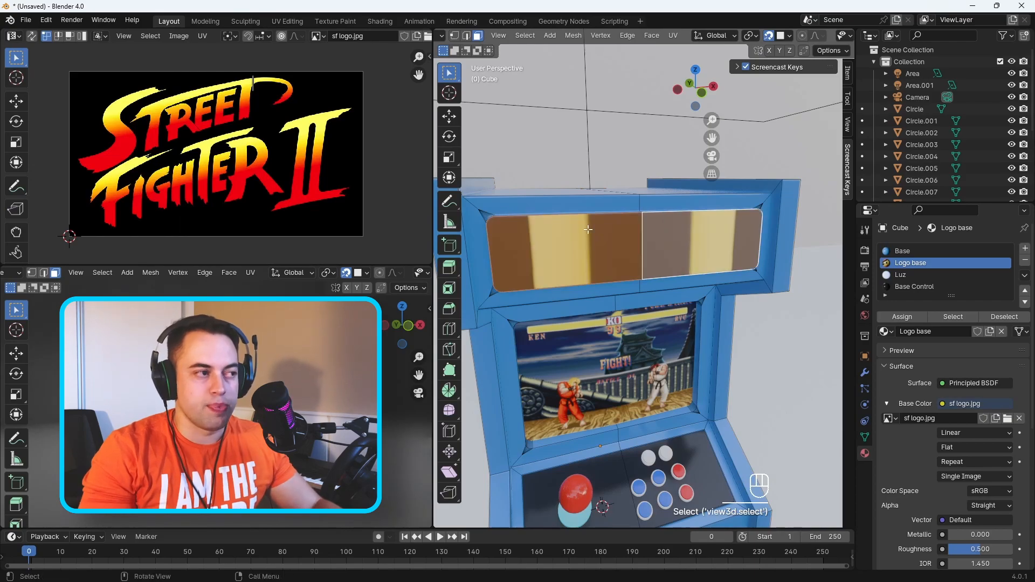
pyautogui.scroll(6, 262, 89)
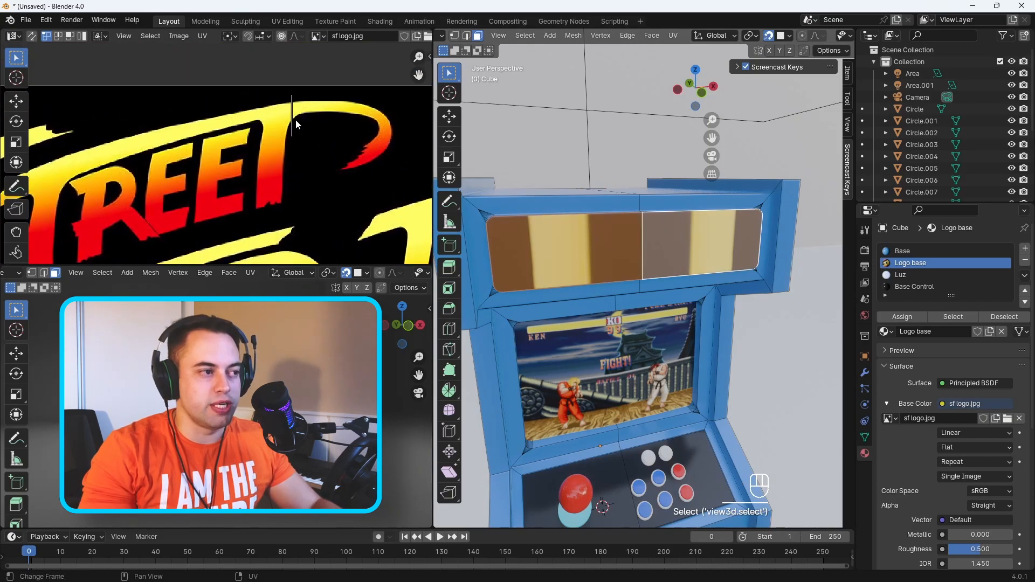
pyautogui.moveTo(345, 90); pyautogui.dragTo(324, 106, button='middle')
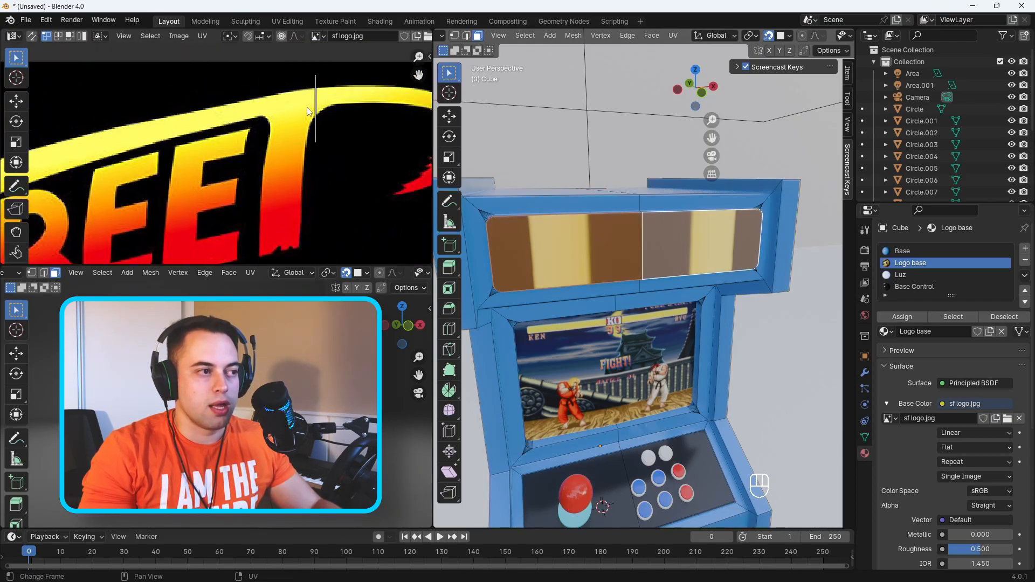
pyautogui.scroll(-2, 305, 109)
pyautogui.keyDown('shift'); pyautogui.moveTo(319, 163); pyautogui.dragTo(334, 132, button='middle'); pyautogui.keyUp('shift')
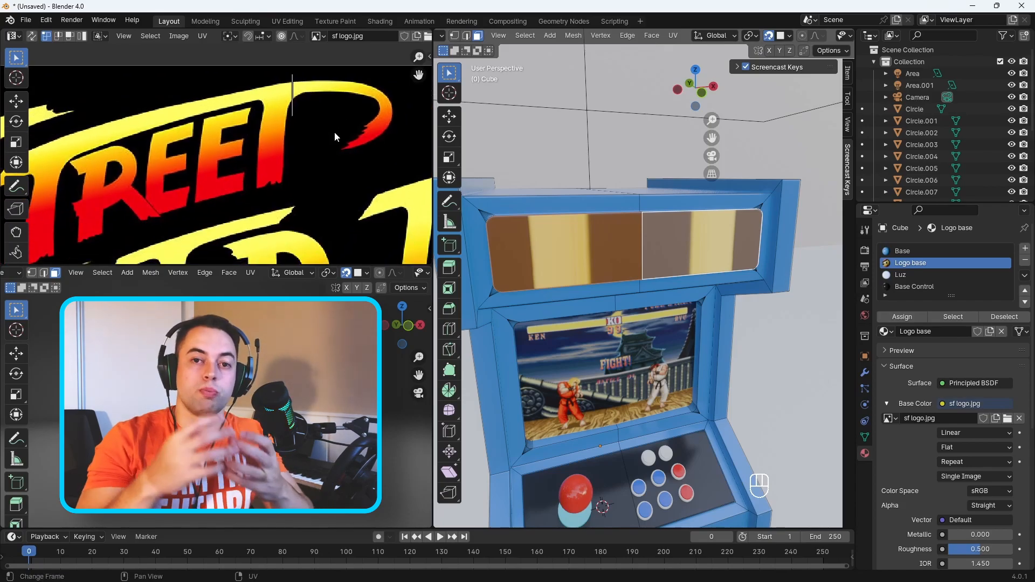
pyautogui.scroll(-4, 309, 160)
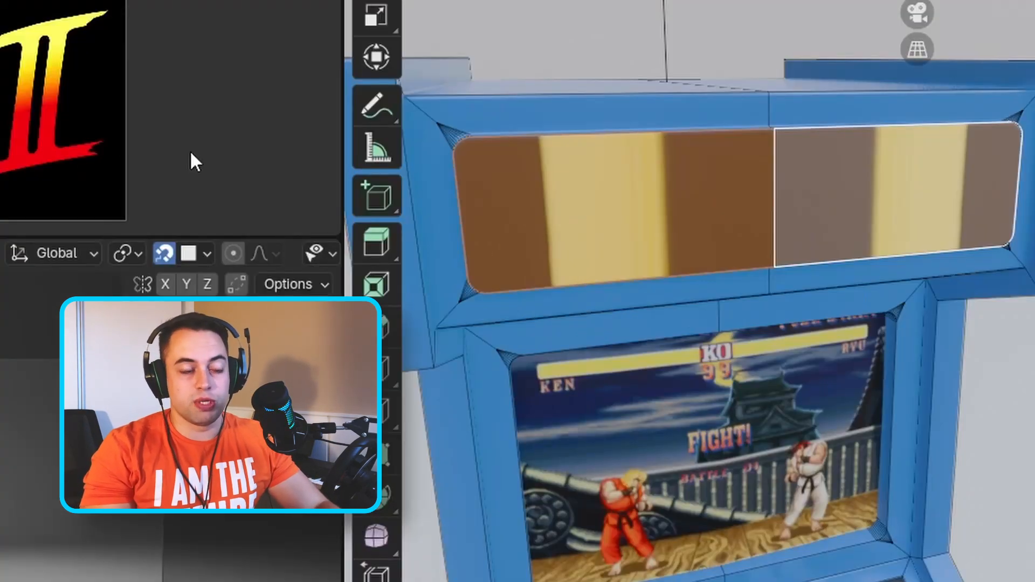
pyautogui.press('u')
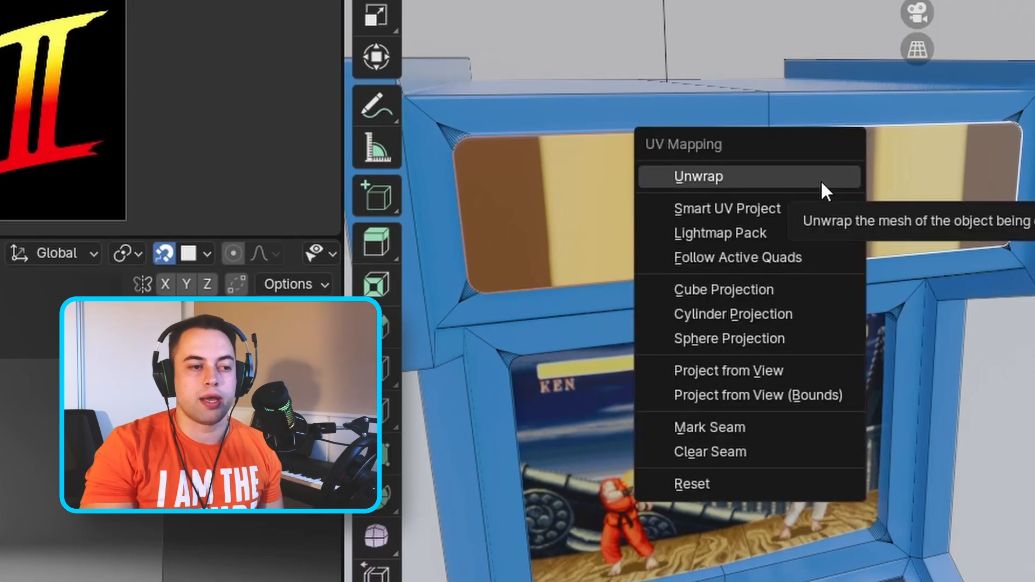
pyautogui.click(821, 182)
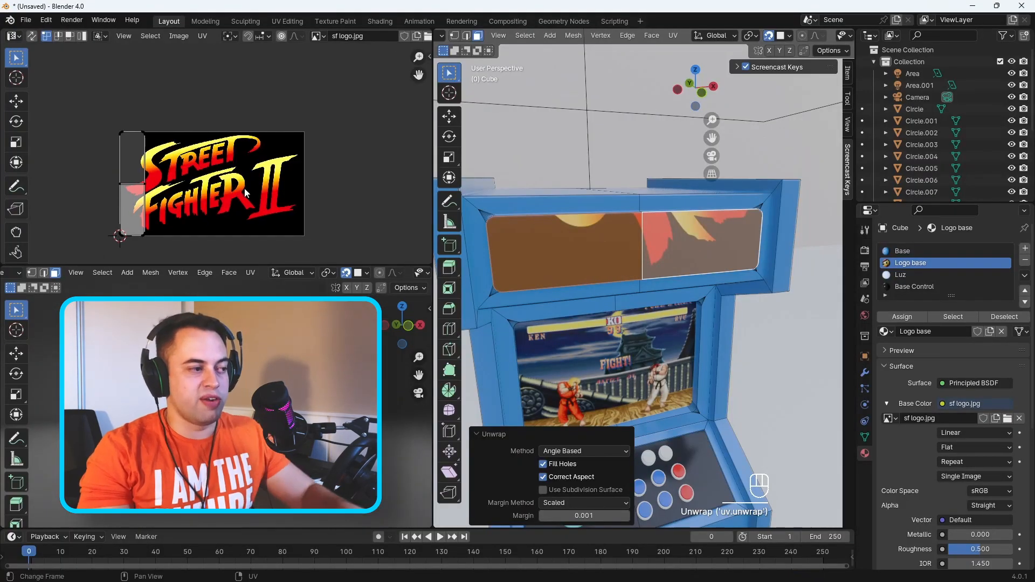
# Step: Select all UVs of the marquee in face selection and rotate them 90 degrees
pyautogui.scroll(5, 251, 191)
pyautogui.scroll(-1, 304, 161)
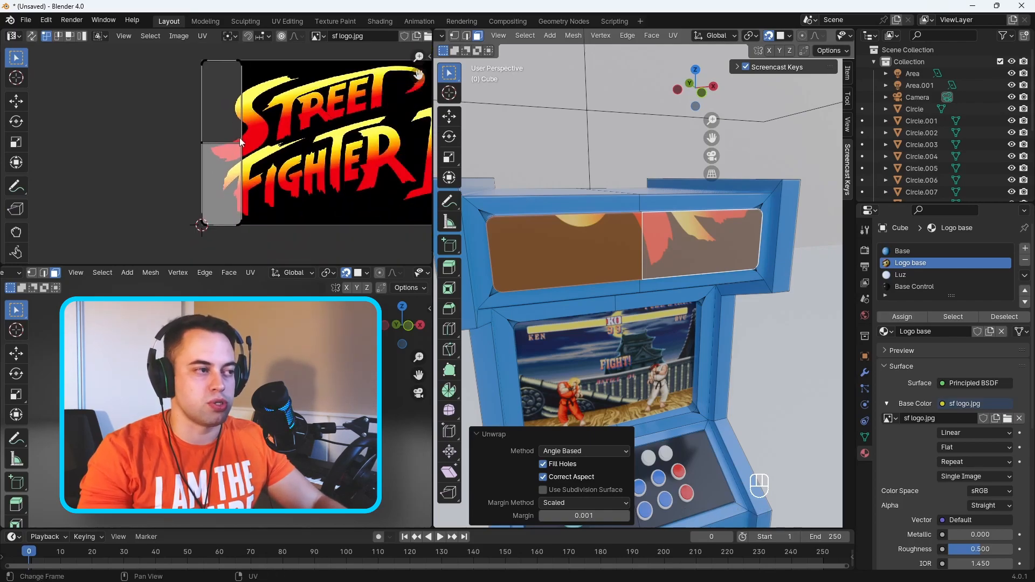
pyautogui.click(254, 140)
pyautogui.press('3')
pyautogui.moveTo(270, 222); pyautogui.dragTo(193, 88)
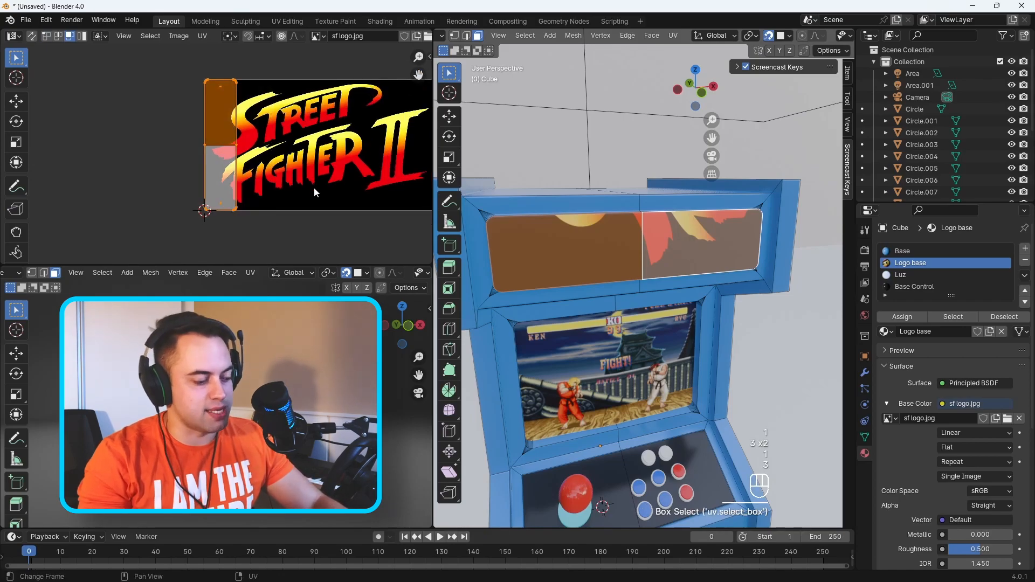
pyautogui.press('a')
pyautogui.press('r')
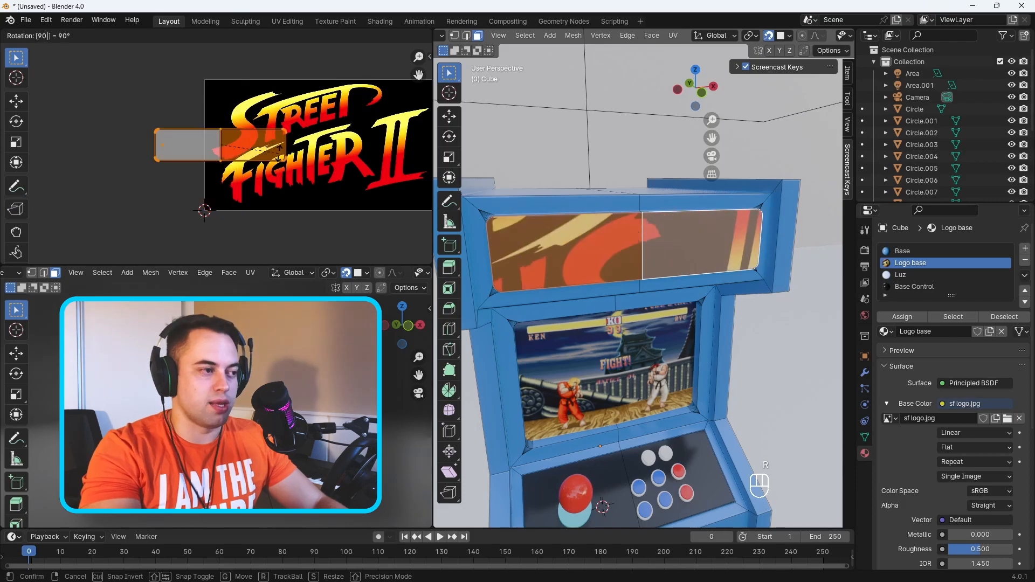
pyautogui.click(280, 157)
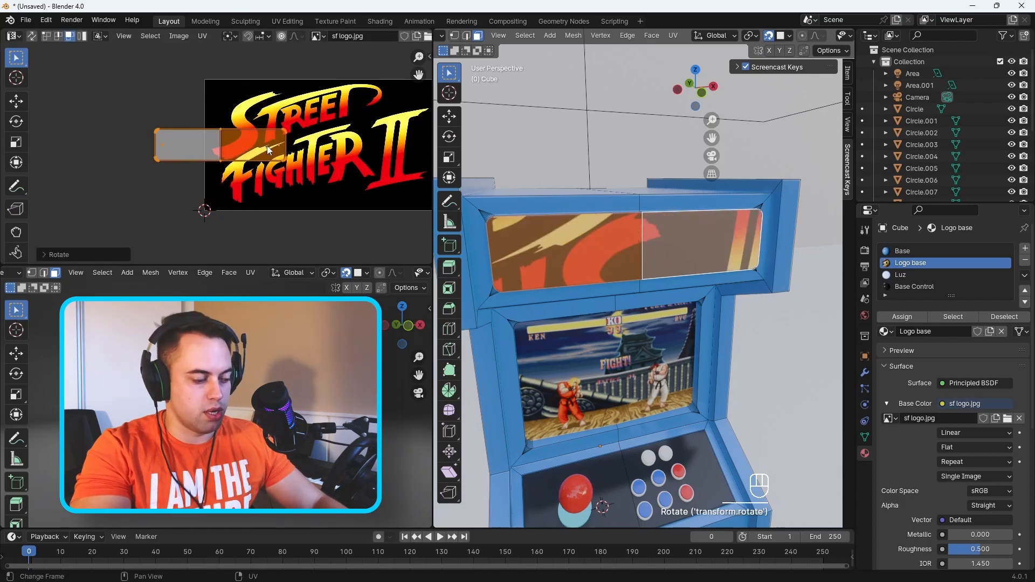
# Step: Move the marquee UVs over the middle of the logo image and rotate them 180 degrees
pyautogui.press('g')
pyautogui.click(353, 158)
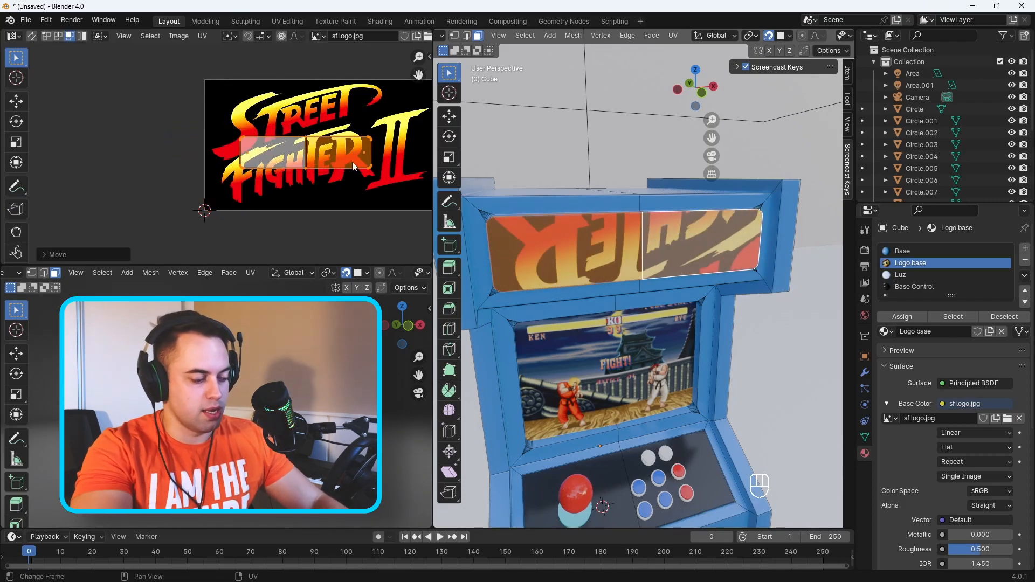
pyautogui.write('r180')
pyautogui.press('Return')
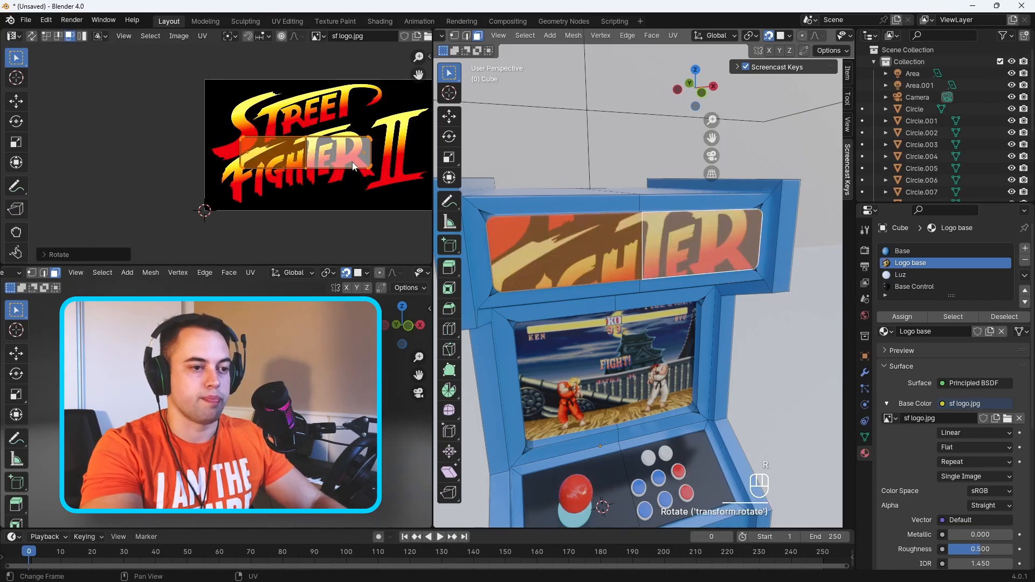
# Step: Scale up the marquee UVs until they enclose the whole logo image and center them on it
pyautogui.scroll(-3, 252, 194)
pyautogui.press('s')
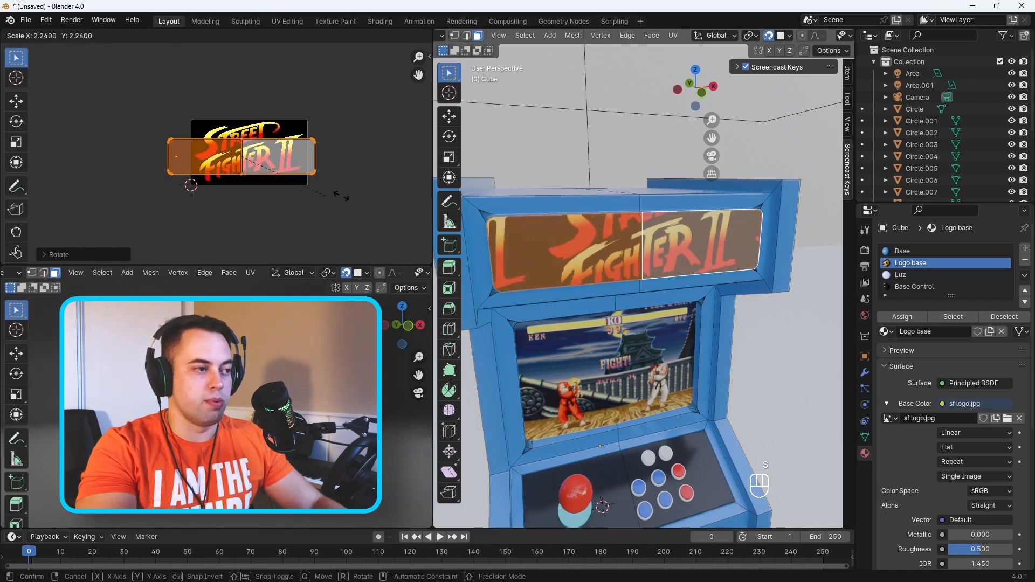
pyautogui.click(416, 197)
pyautogui.press('g')
pyautogui.click(421, 193)
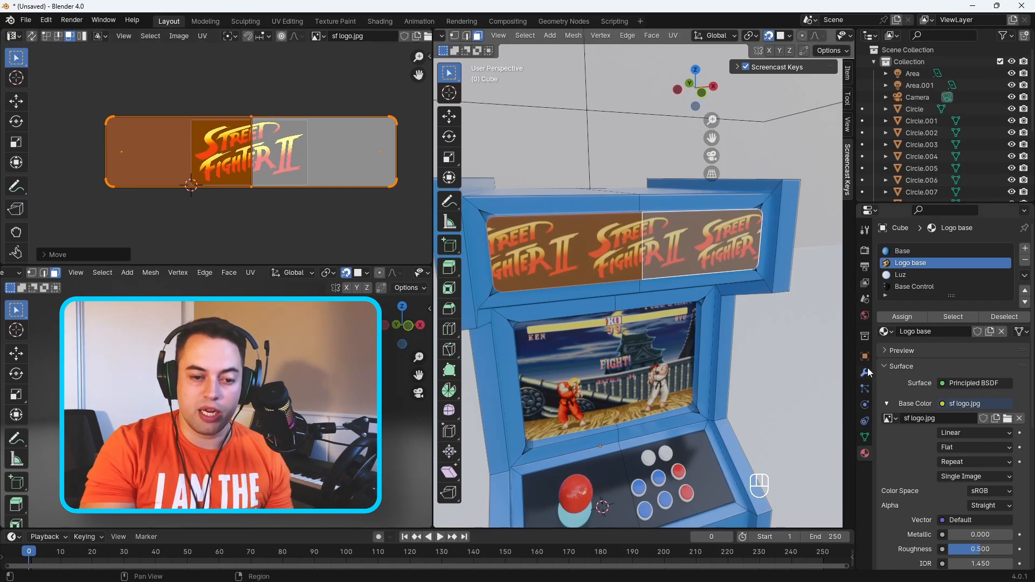
# Step: Set the logo texture's extension to Extend and deselect the marquee faces to view the cabinet
pyautogui.click(961, 463)
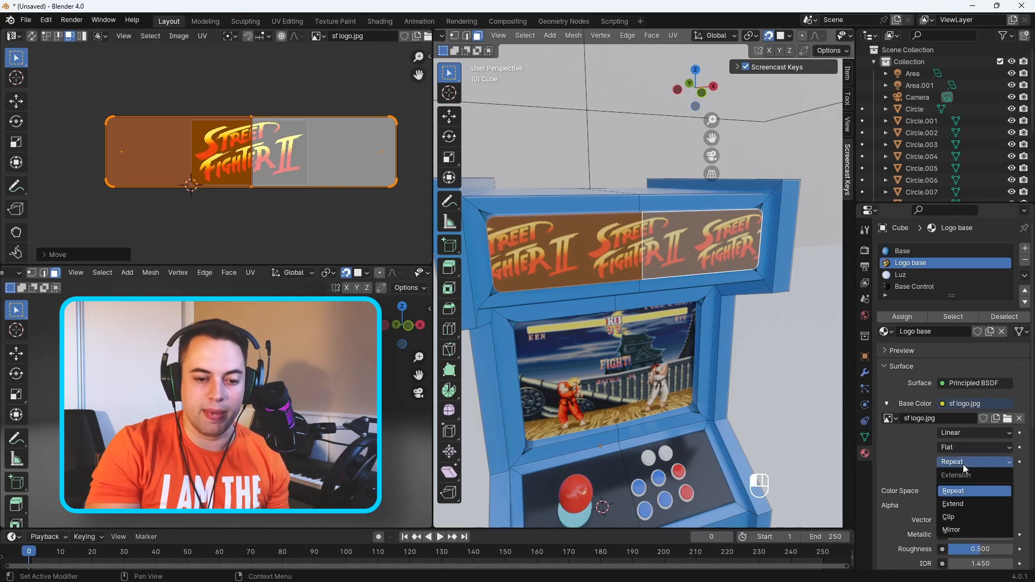
pyautogui.click(966, 504)
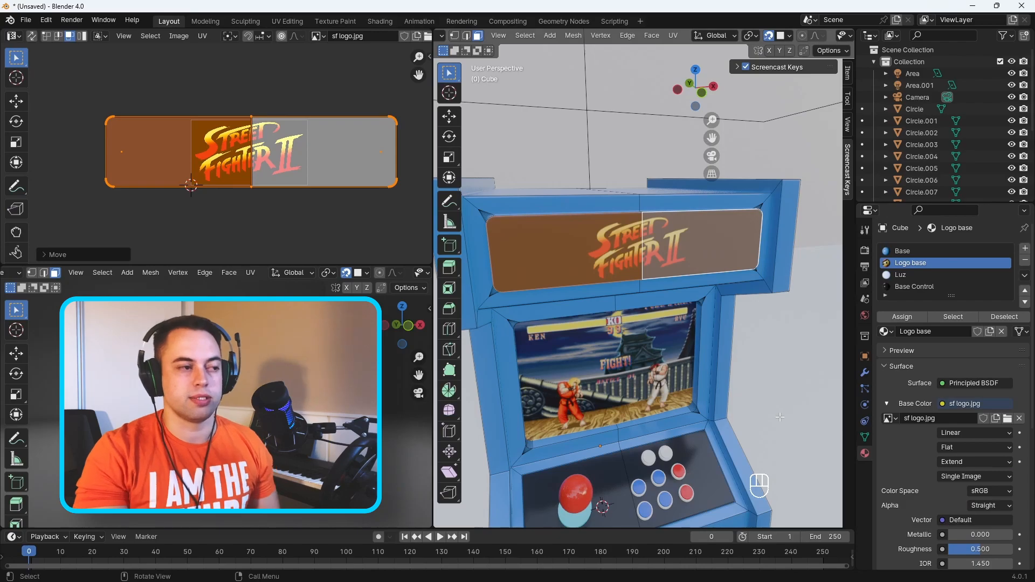
pyautogui.click(662, 303)
pyautogui.moveTo(633, 256); pyautogui.dragTo(676, 311, button='middle')
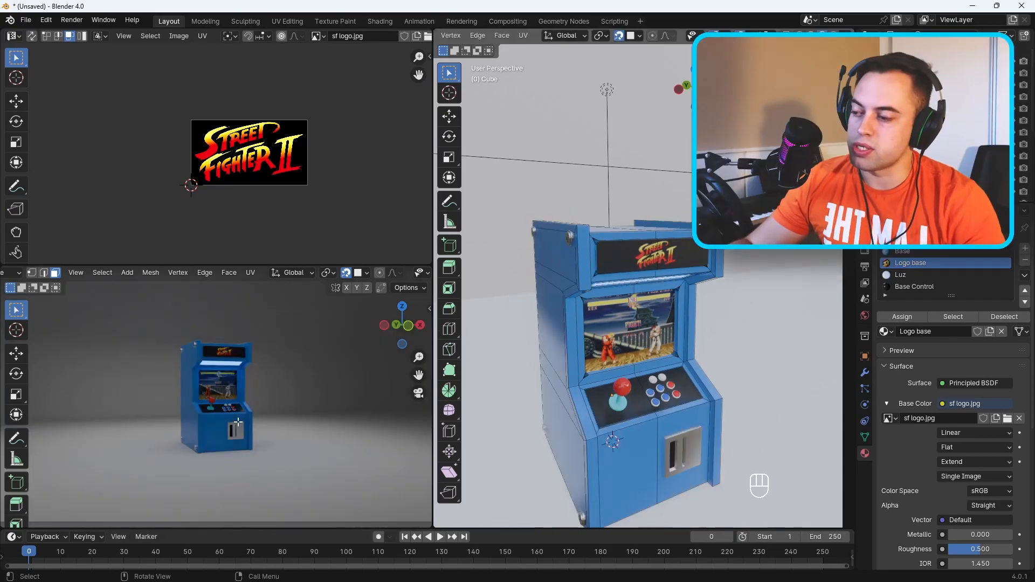
# Step: Add an image texture to the Logo base material's emission color and load the existing sf logo.jpg into it
pyautogui.scroll(4, 245, 334)
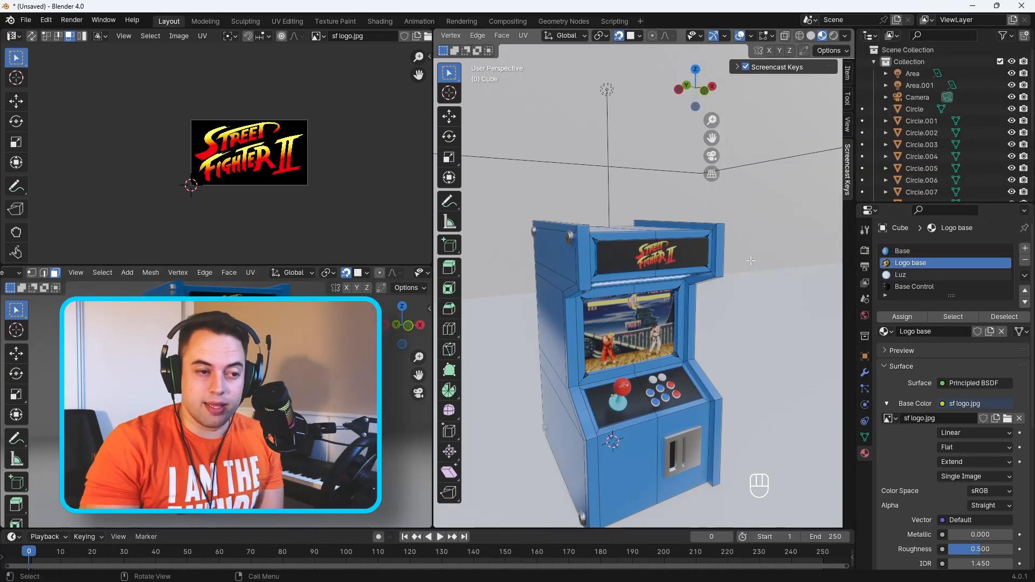
pyautogui.scroll(-8, 940, 405)
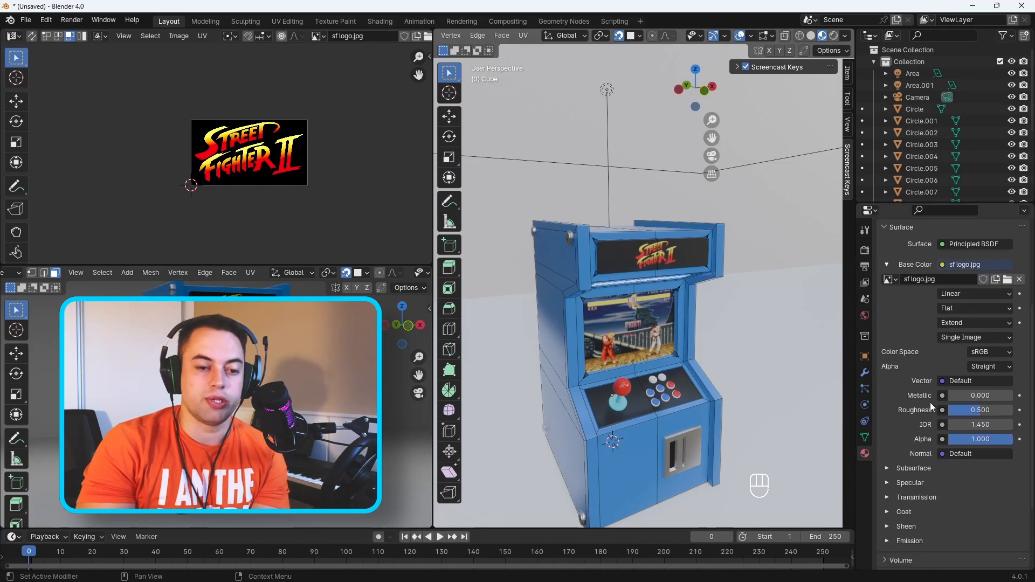
pyautogui.click(889, 449)
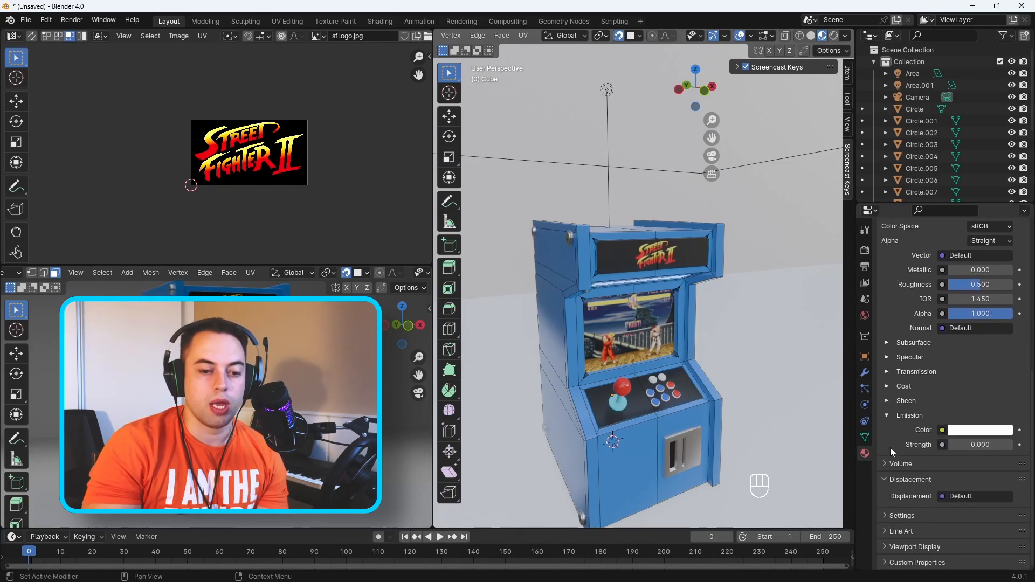
pyautogui.click(943, 430)
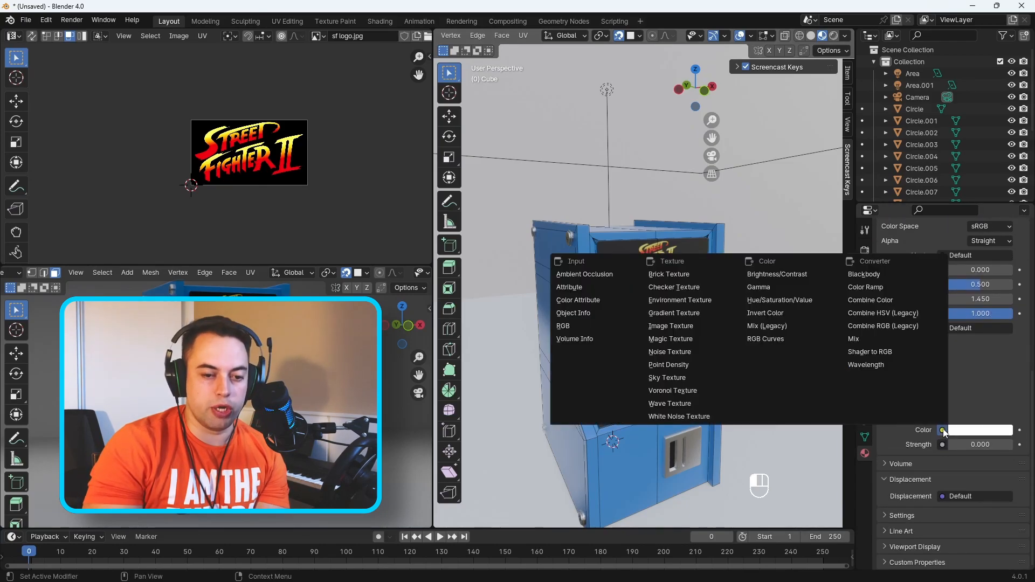
pyautogui.click(671, 327)
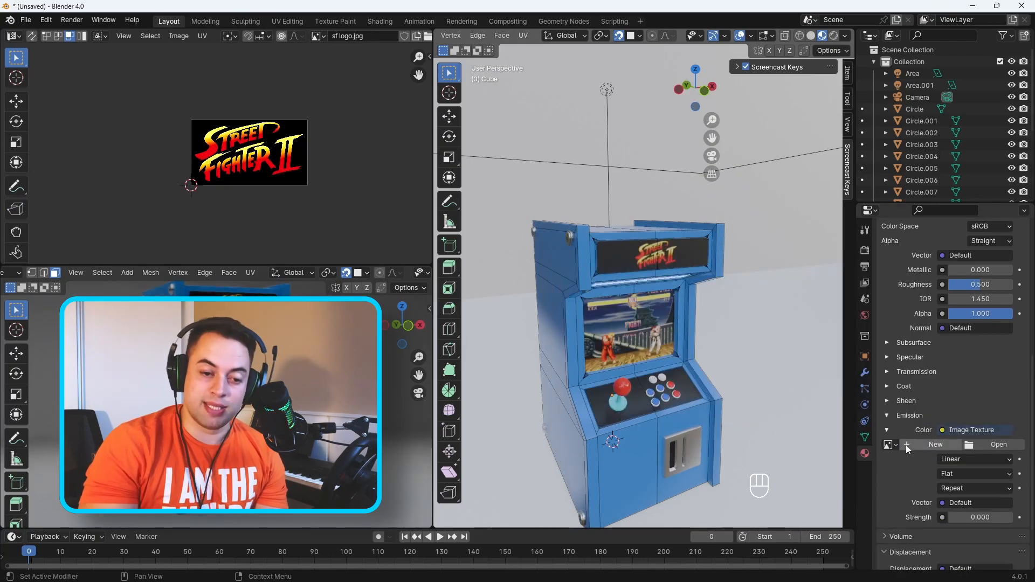
pyautogui.scroll(-1, 914, 426)
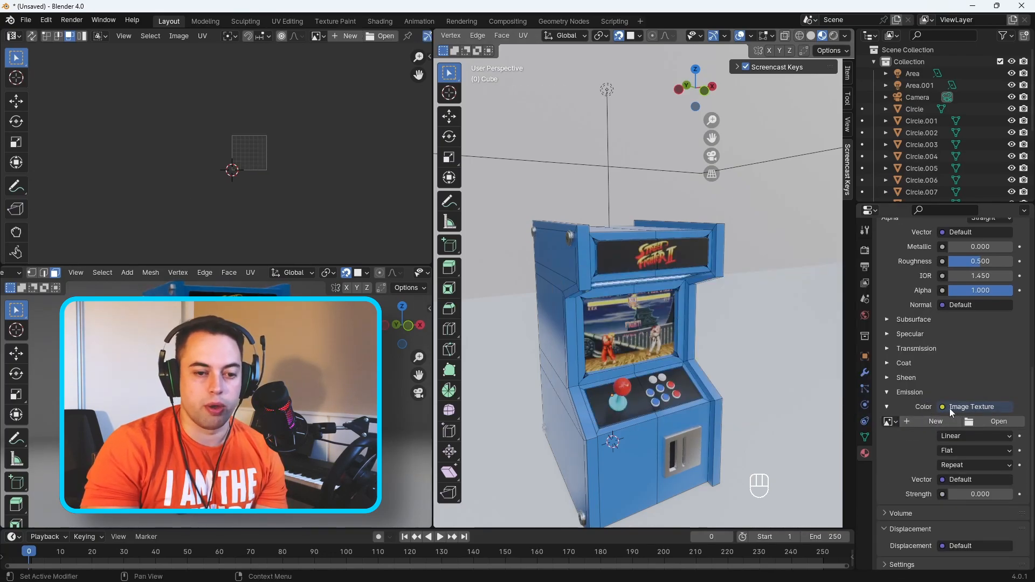
pyautogui.click(894, 422)
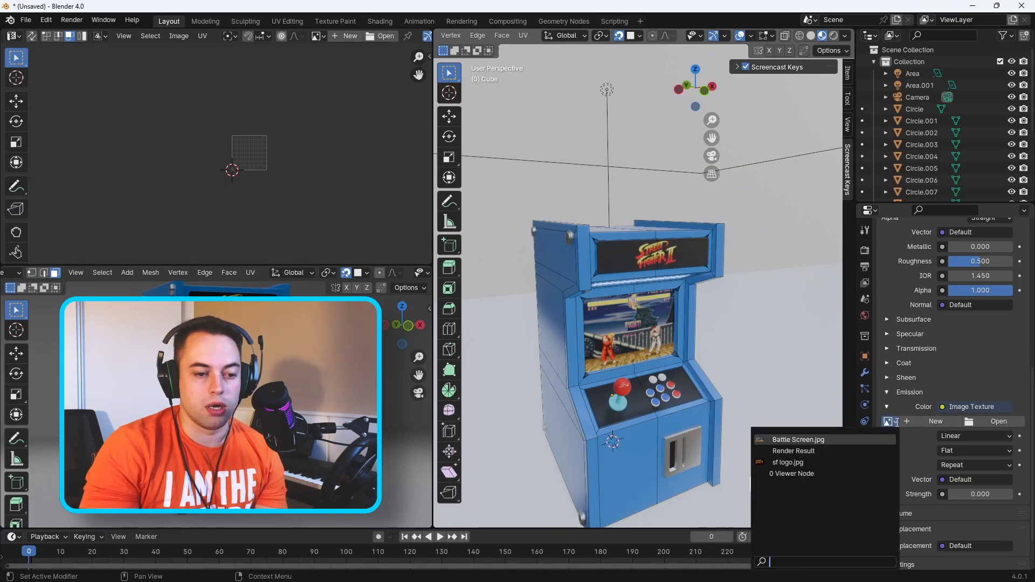
pyautogui.click(788, 463)
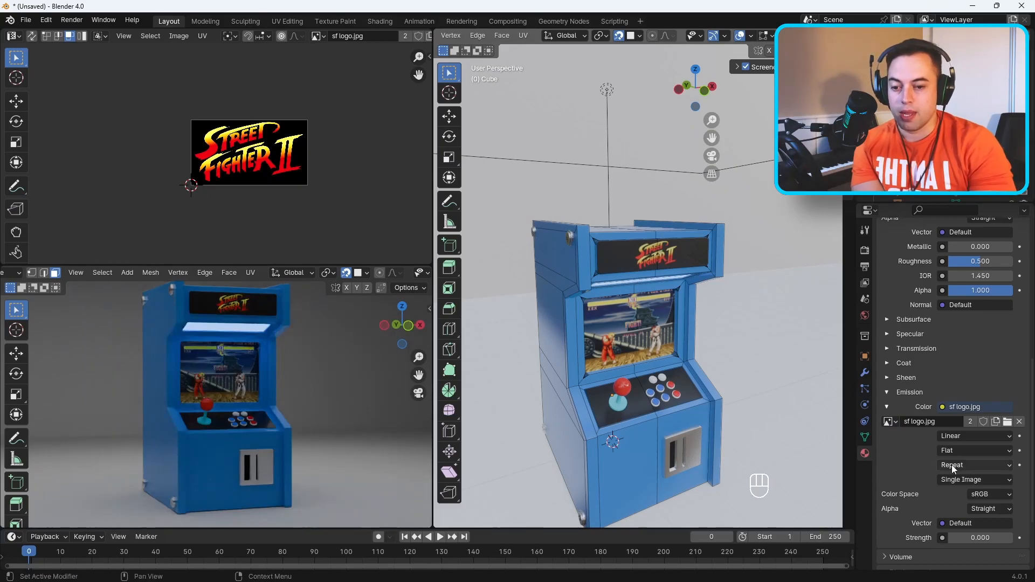
# Step: Set the logo emission texture's extension to Extend and the emission strength to 0.6
pyautogui.scroll(-1, 967, 526)
pyautogui.scroll(-1, 967, 514)
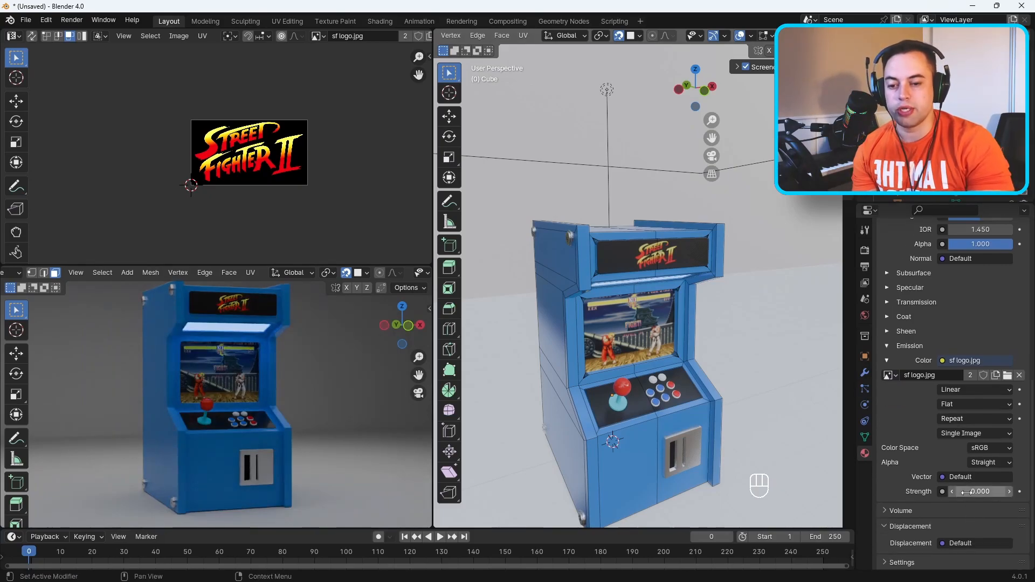
pyautogui.moveTo(980, 491)
pyautogui.mouseDown()
pyautogui.moveTo(1003, 491)
pyautogui.moveTo(969, 491)
pyautogui.mouseUp()
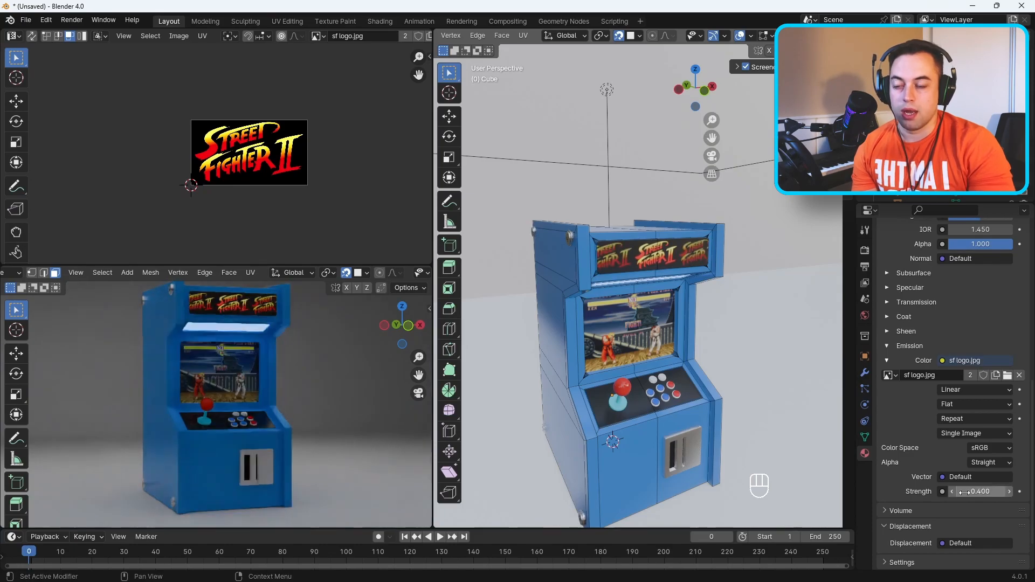
pyautogui.scroll(6, 940, 398)
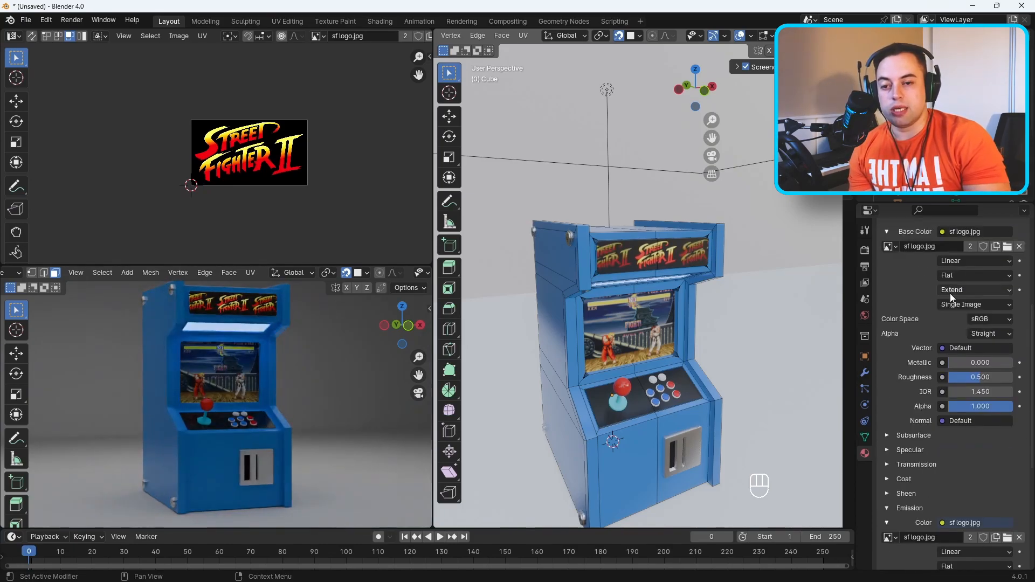
pyautogui.scroll(-5, 926, 350)
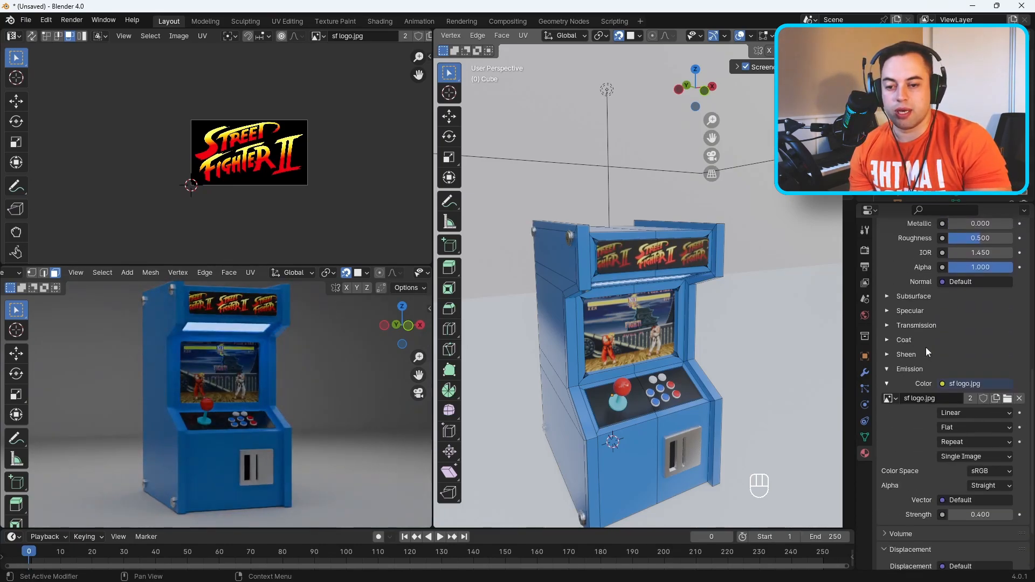
pyautogui.click(974, 442)
pyautogui.click(972, 484)
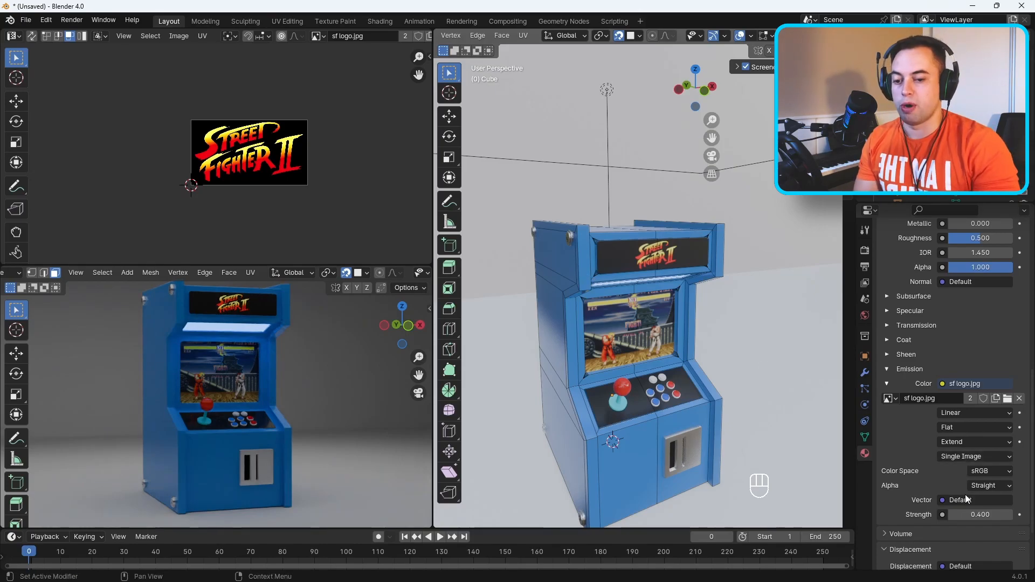
pyautogui.moveTo(964, 515)
pyautogui.mouseDown()
pyautogui.moveTo(1008, 515)
pyautogui.moveTo(965, 514)
pyautogui.mouseUp()
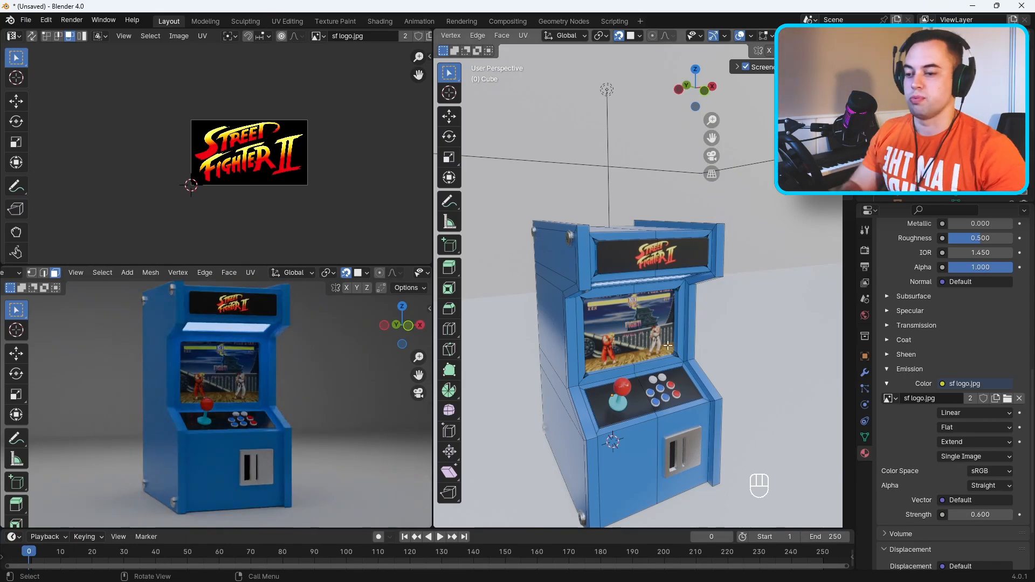
# Step: Use Battle Screen.jpg as the emission color texture of the game screen plane and set its emission strength to 0.8
pyautogui.press('Tab')
pyautogui.click(620, 321)
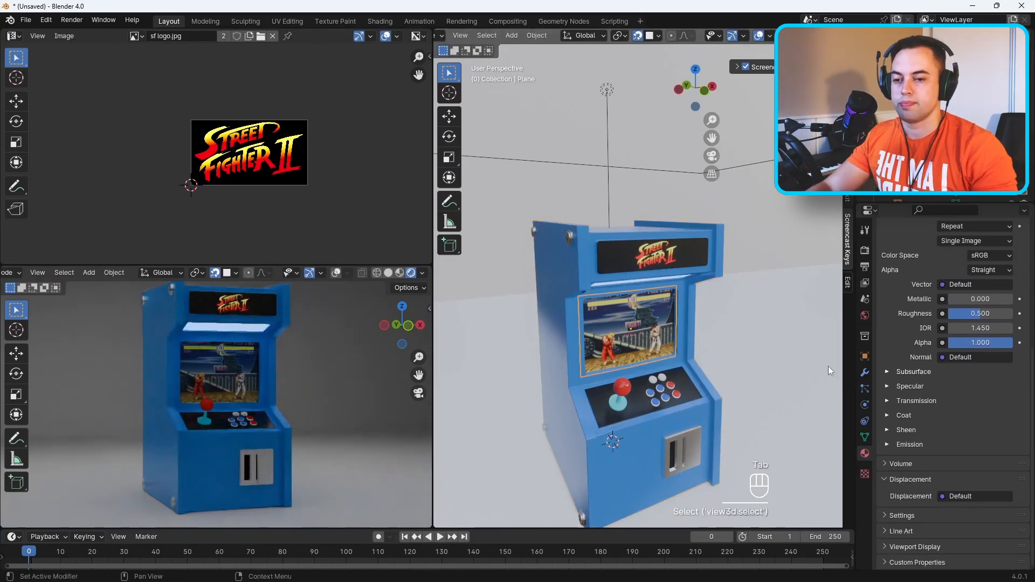
pyautogui.click(892, 444)
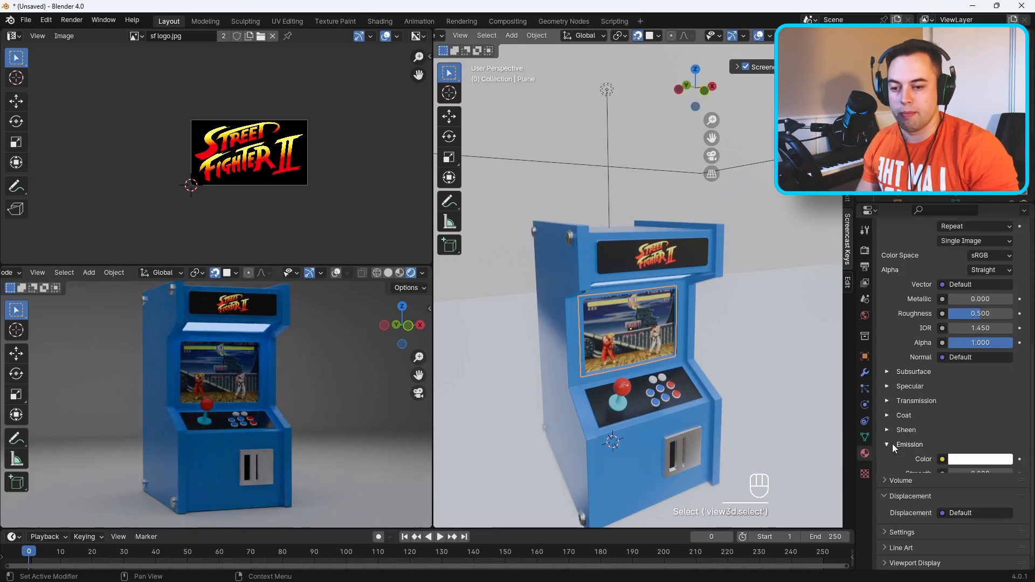
pyautogui.scroll(-1, 922, 447)
pyautogui.click(942, 435)
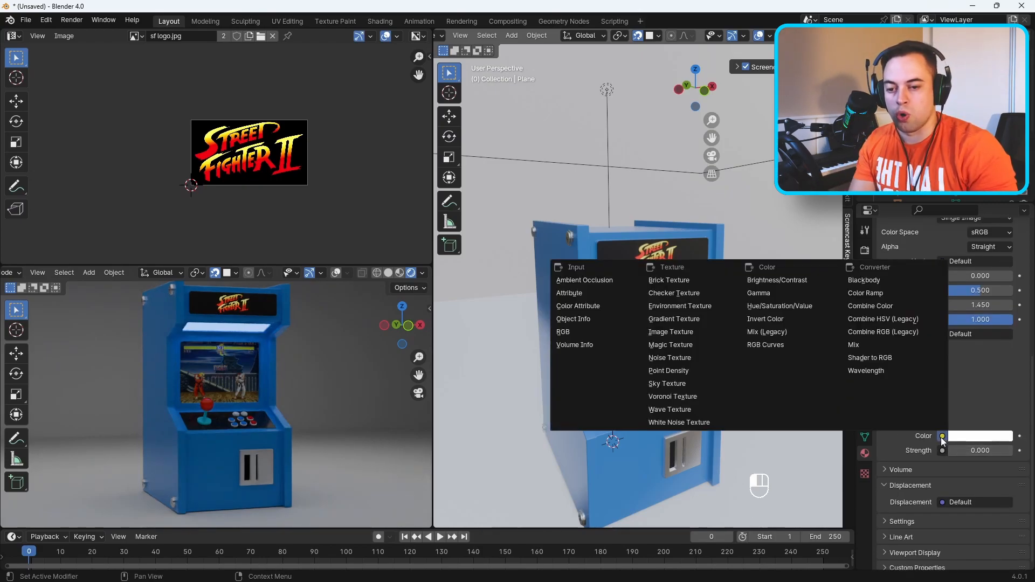
pyautogui.click(687, 332)
pyautogui.click(989, 450)
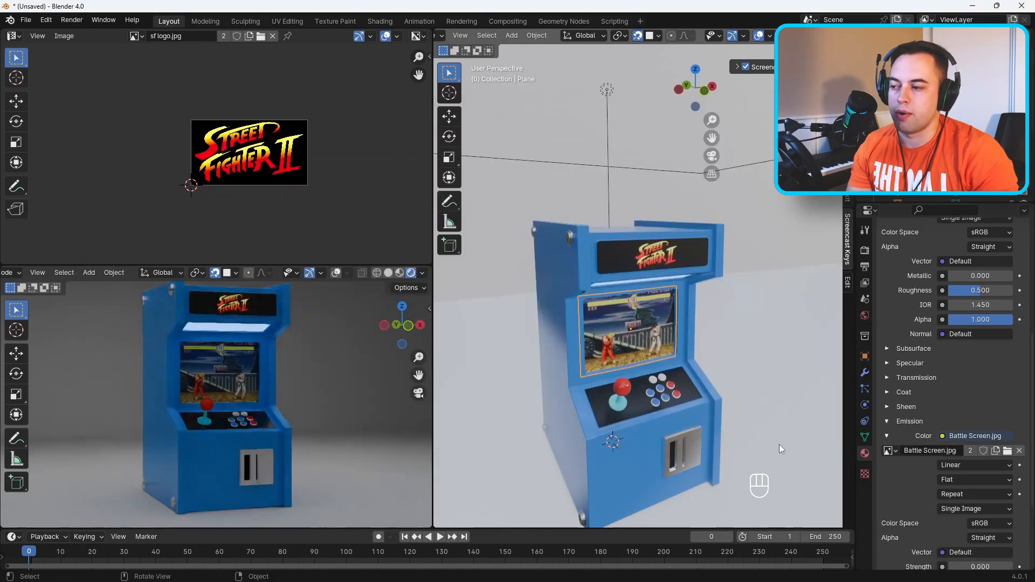
pyautogui.scroll(-2, 928, 468)
pyautogui.moveTo(975, 521)
pyautogui.mouseDown()
pyautogui.moveTo(1016, 521)
pyautogui.moveTo(965, 519)
pyautogui.mouseUp()
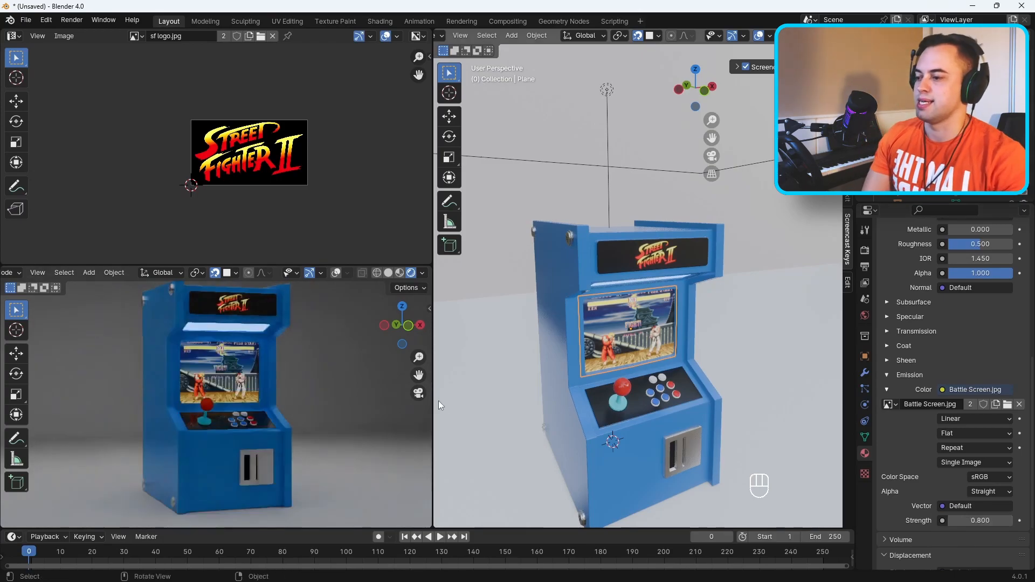
# Step: Select all the outer side panel faces of the cabinet, from beside the marquee down to the base, in Edit Mode
pyautogui.moveTo(581, 341); pyautogui.dragTo(604, 321, button='middle')
pyautogui.click(574, 274)
pyautogui.press('Tab')
pyautogui.scroll(-2, 575, 303)
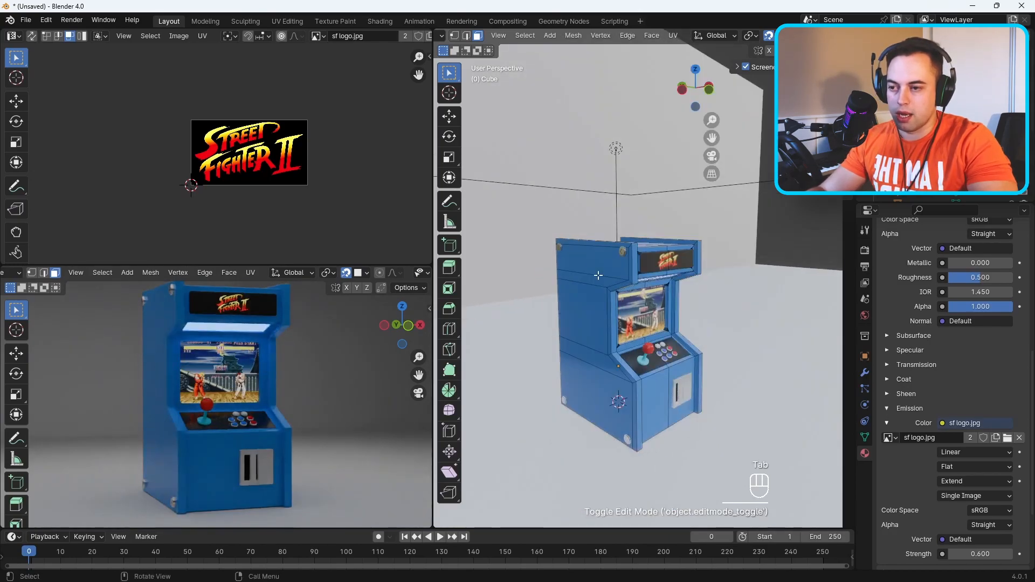
pyautogui.click(598, 267)
pyautogui.keyDown('shift'); pyautogui.click(598, 280); pyautogui.keyUp('shift')
pyautogui.keyDown('shift'); pyautogui.click(595, 305); pyautogui.keyUp('shift')
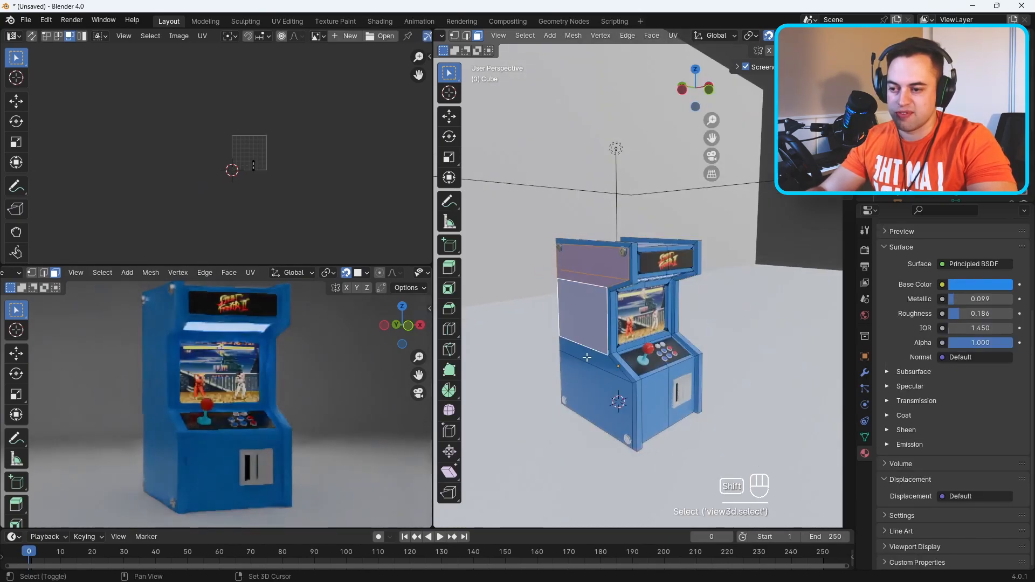
pyautogui.keyDown('shift'); pyautogui.click(584, 381); pyautogui.keyUp('shift')
pyautogui.keyDown('shift'); pyautogui.click(611, 379); pyautogui.keyUp('shift')
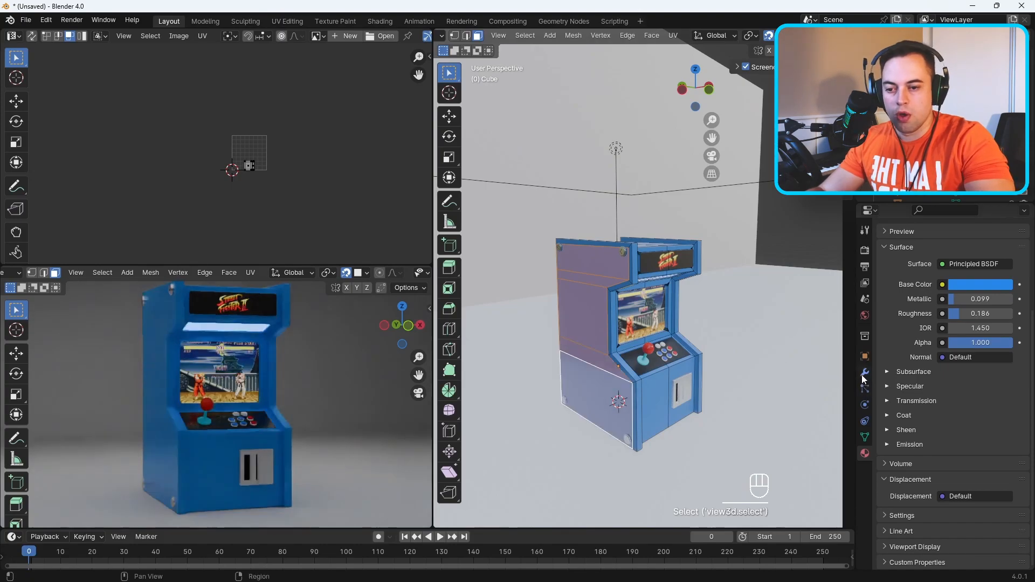
# Step: Create a new material named "Lado Direito Fliperama" on the cabinet and assign it to the selected side faces
pyautogui.scroll(10, 901, 434)
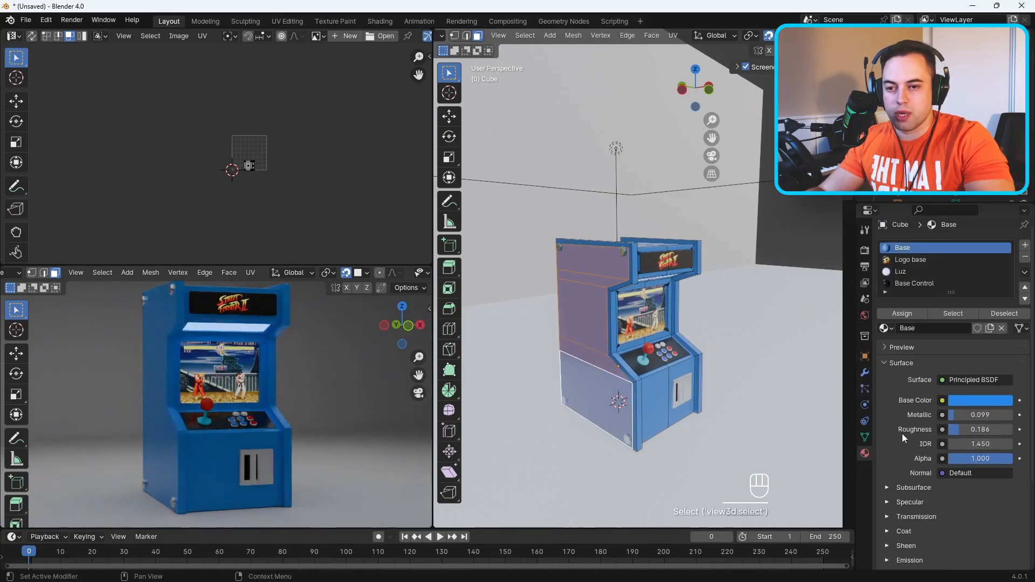
pyautogui.click(1024, 248)
pyautogui.click(939, 338)
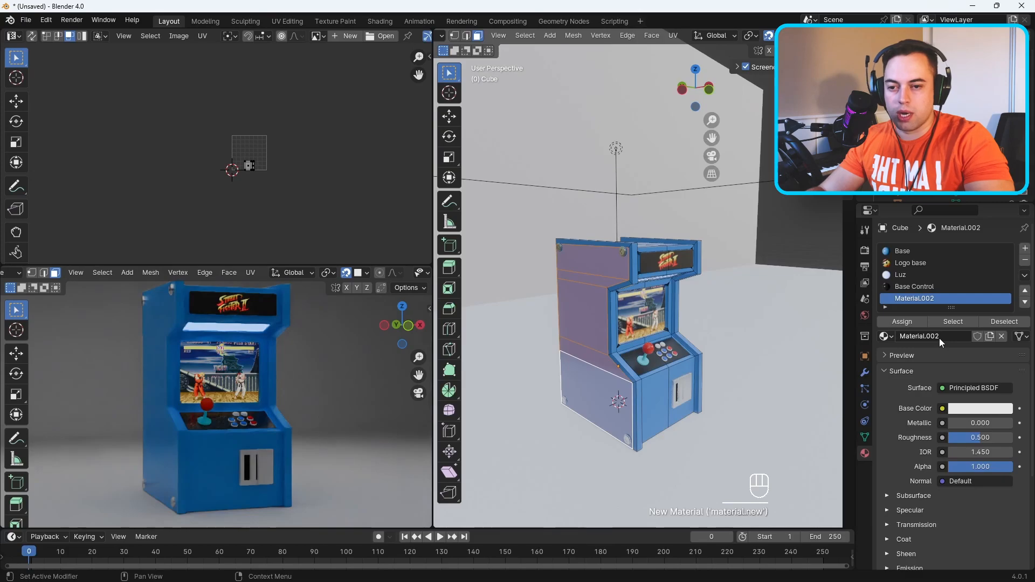
pyautogui.click(939, 338)
pyautogui.write('Lado Direito F')
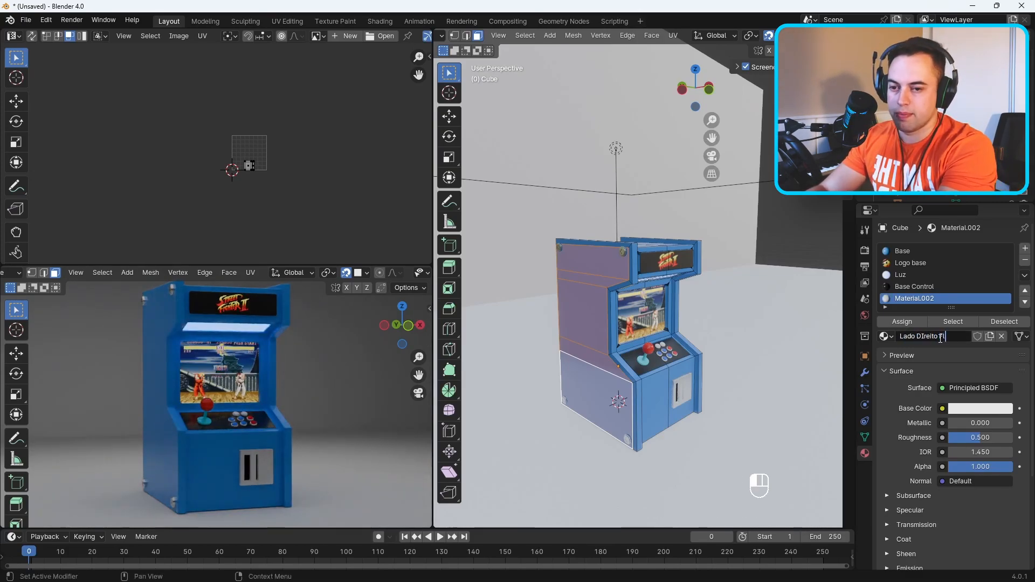
pyautogui.write('liperama')
pyautogui.press('Return')
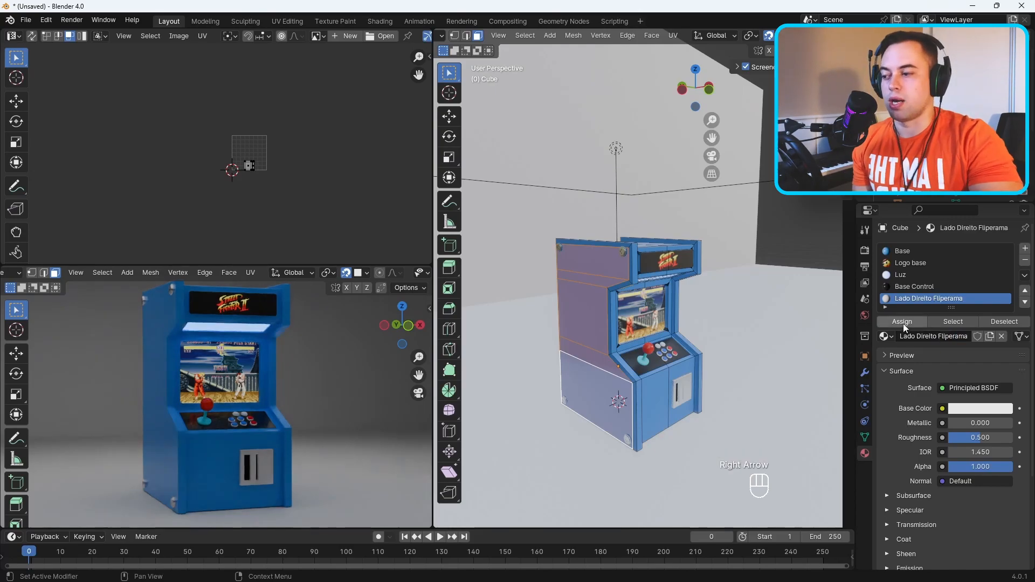
pyautogui.click(902, 322)
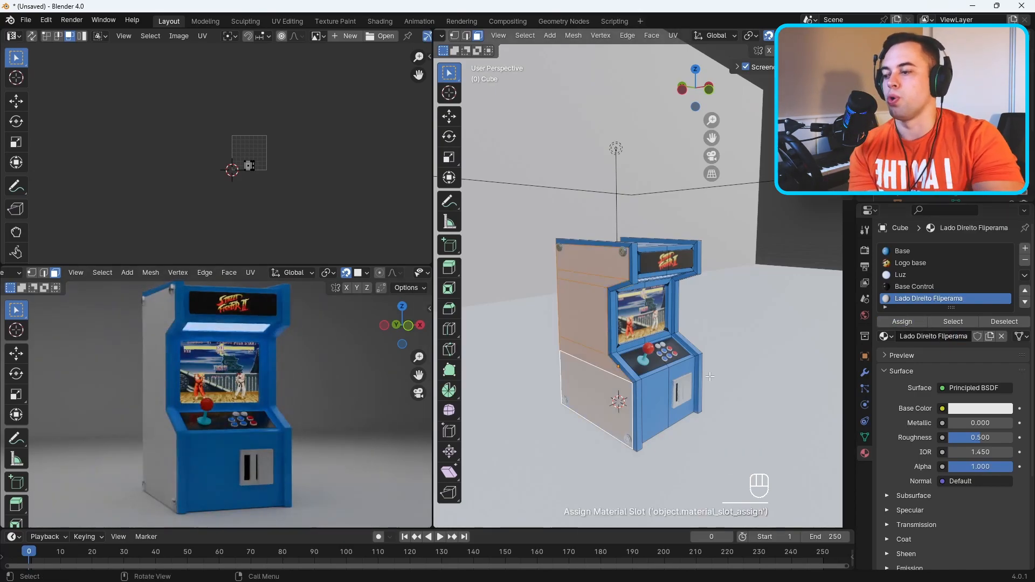
# Step: Add an image texture to the new side material's base color and open Hadouken.jpg in it
pyautogui.click(942, 409)
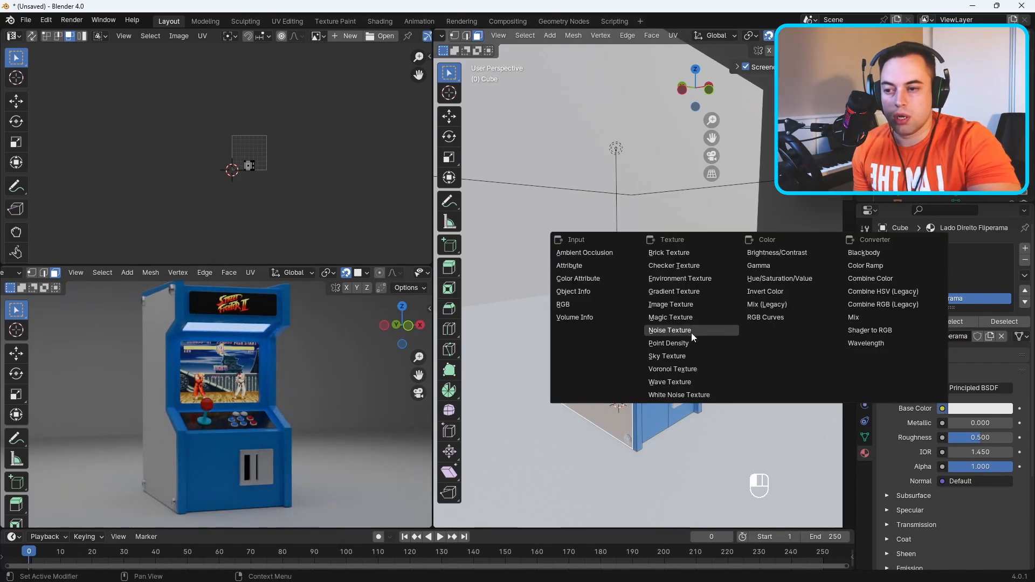
pyautogui.click(669, 304)
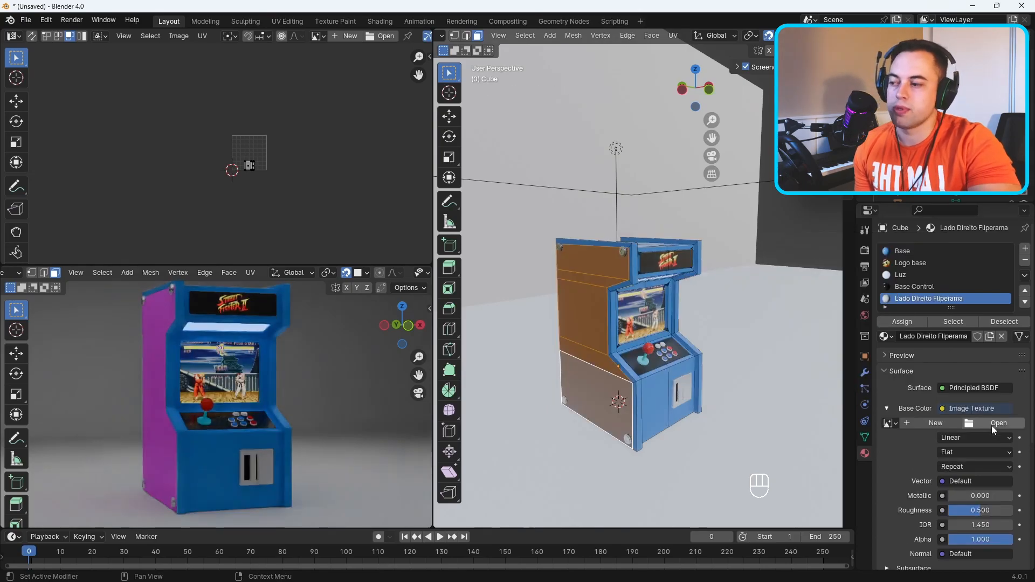
pyautogui.click(993, 423)
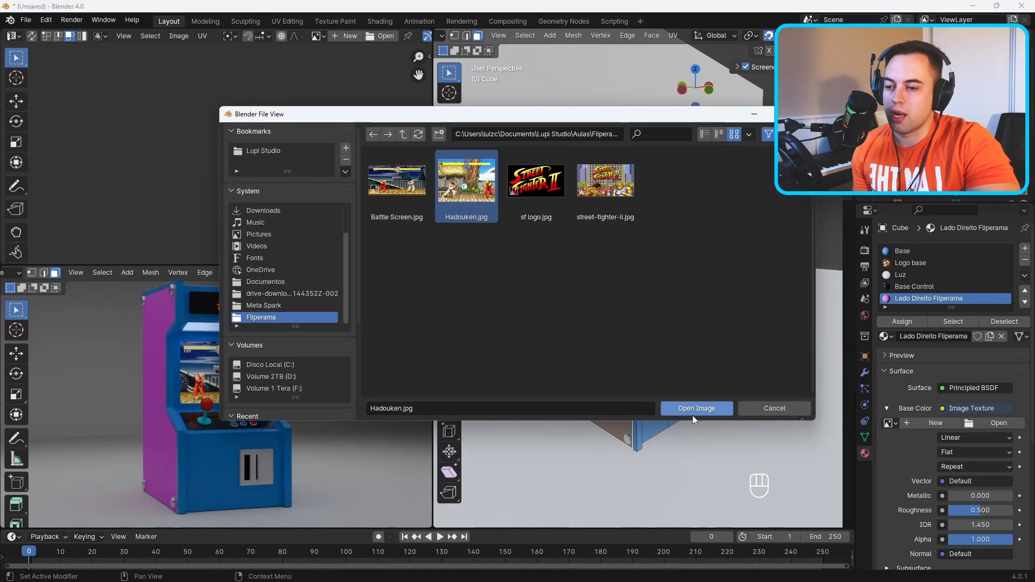
pyautogui.click(692, 413)
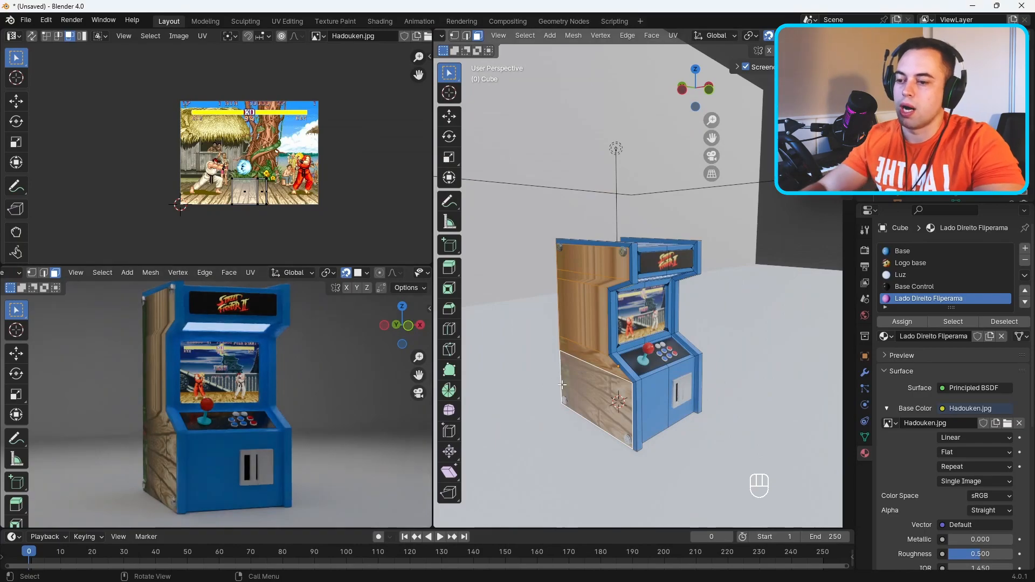
# Step: Unwrap the selected side faces over the Hadouken image
pyautogui.scroll(3, 276, 206)
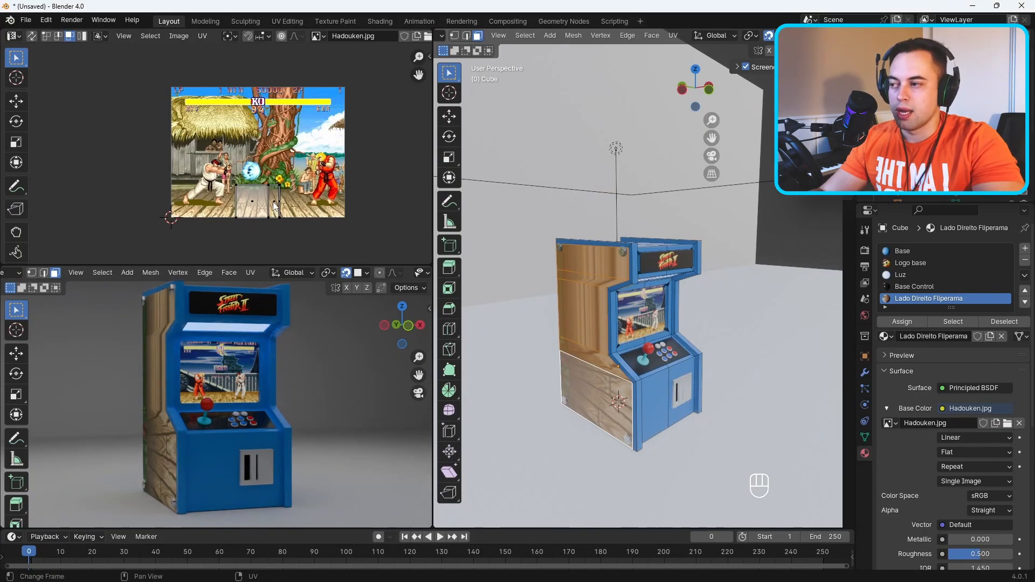
pyautogui.keyDown('shift'); pyautogui.moveTo(300, 226); pyautogui.dragTo(295, 218, button='middle'); pyautogui.keyUp('shift')
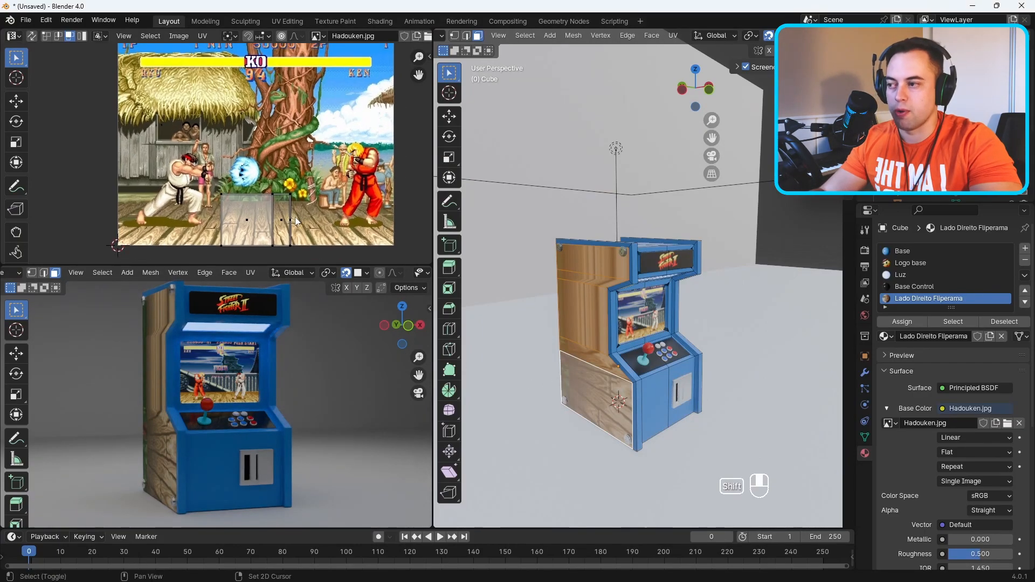
pyautogui.press('u')
pyautogui.click(589, 315)
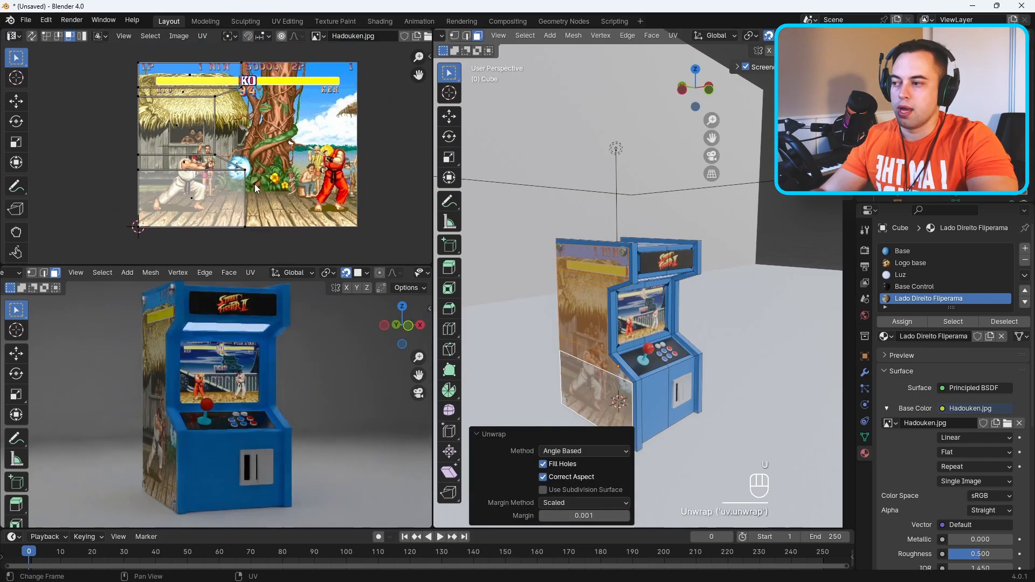
pyautogui.scroll(-1, 186, 137)
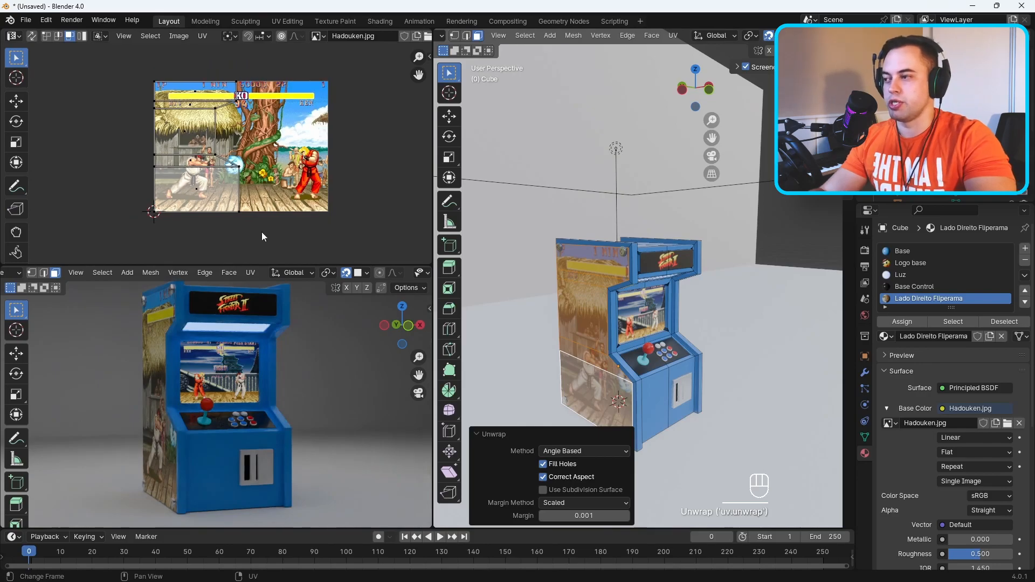
# Step: Select the whole UV layout of the side faces and shift it about 0.48 along X onto the right half of the Hadouken image
pyautogui.moveTo(264, 233); pyautogui.dragTo(125, 54)
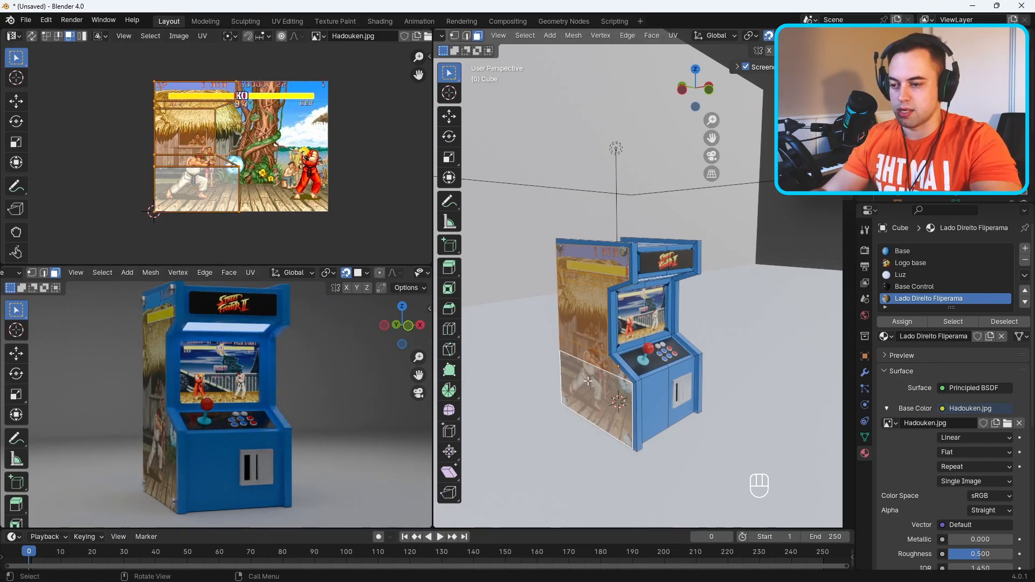
pyautogui.press('g')
pyautogui.press('x')
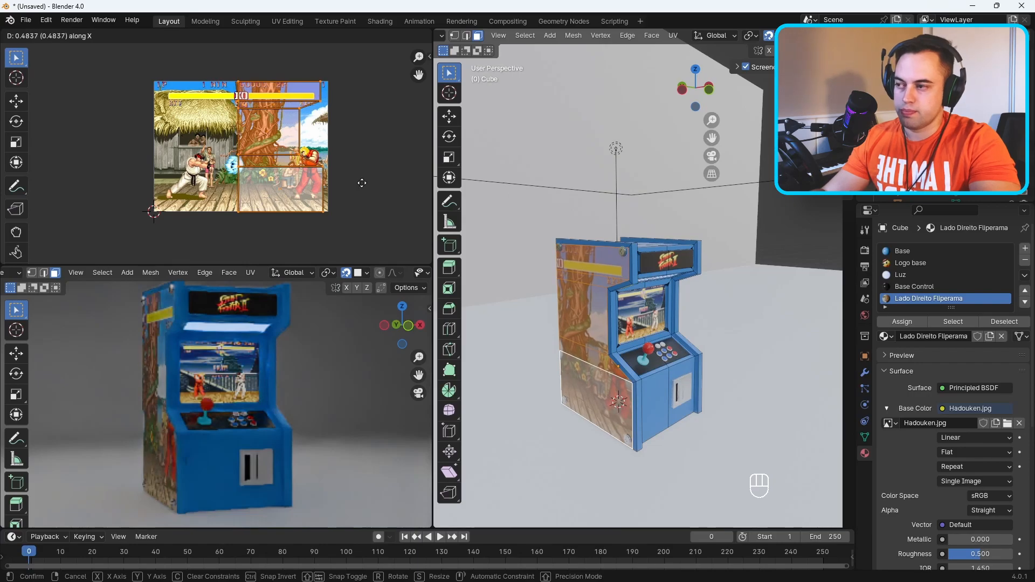
pyautogui.click(363, 186)
# Step: Scale the UV layout down and position it over the red-clad fighter at the image's right edge
pyautogui.press('s')
pyautogui.click(349, 160)
pyautogui.press('g')
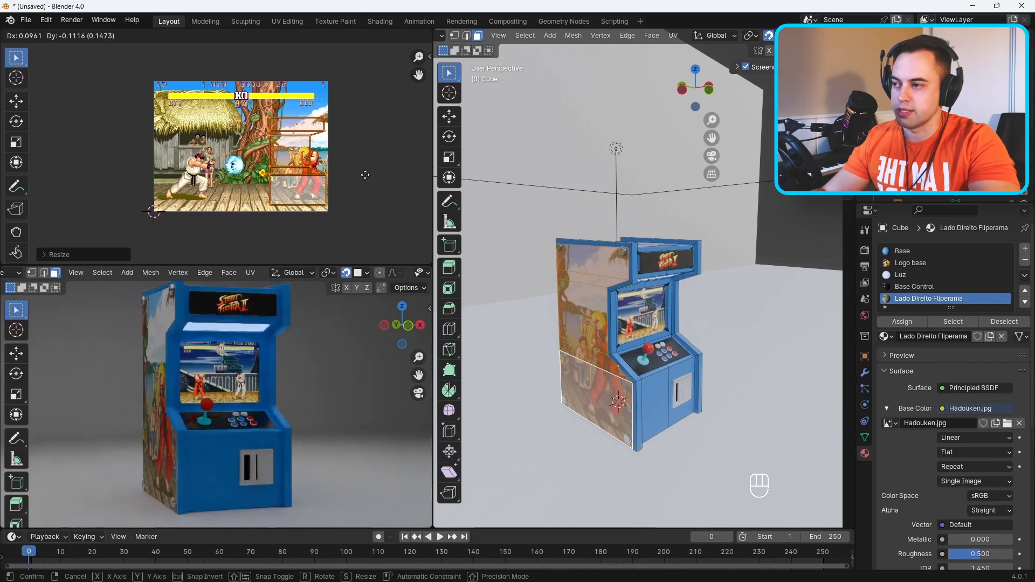
pyautogui.click(364, 175)
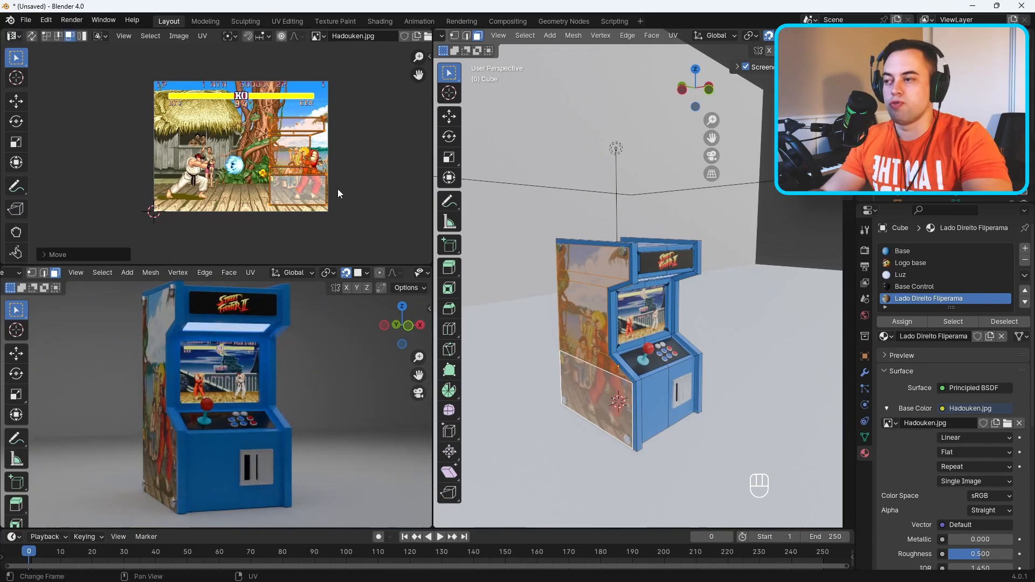
pyautogui.press('s')
pyautogui.press('x')
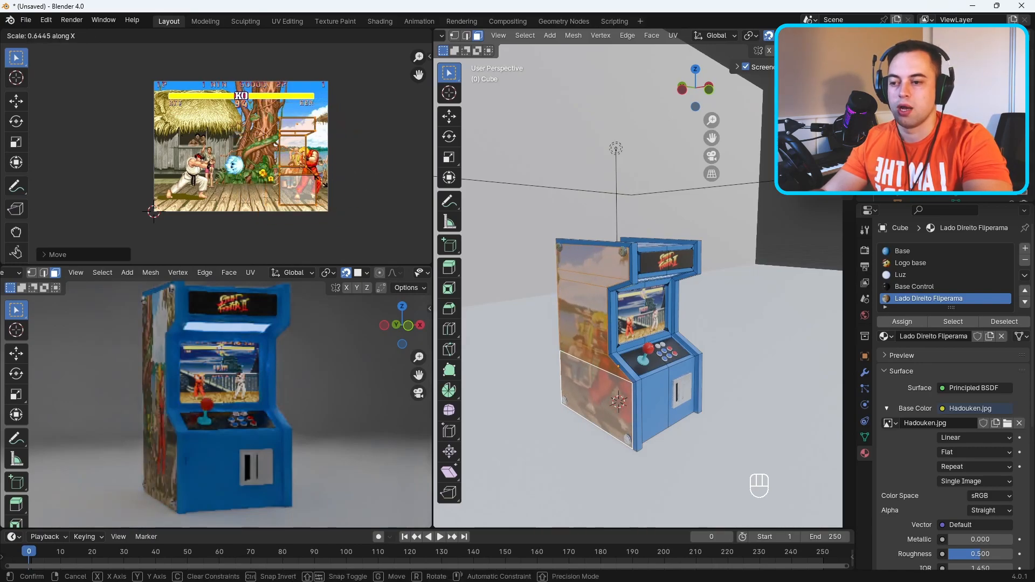
pyautogui.click(347, 188)
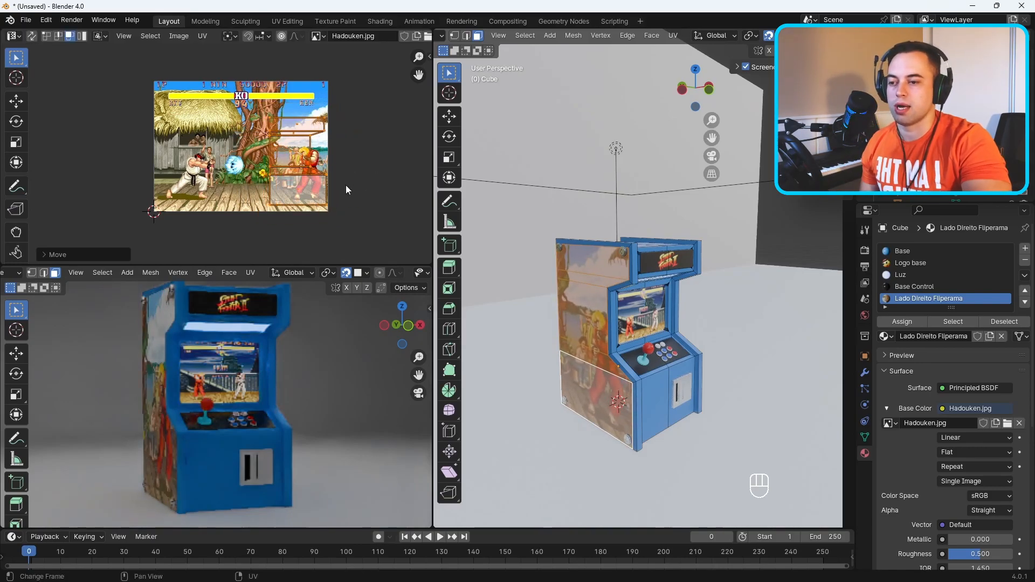
# Step: Select all the outer faces of the cabinet's opposite, still blue side panel, from beside the marquee down to the base, in Edit Mode
pyautogui.press('Tab')
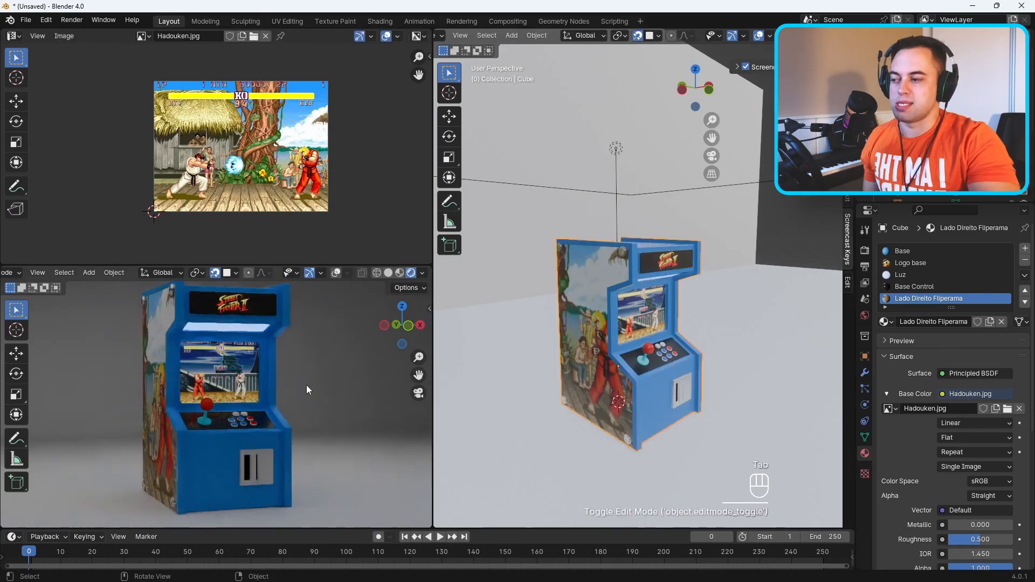
pyautogui.moveTo(664, 372); pyautogui.dragTo(525, 372, button='middle')
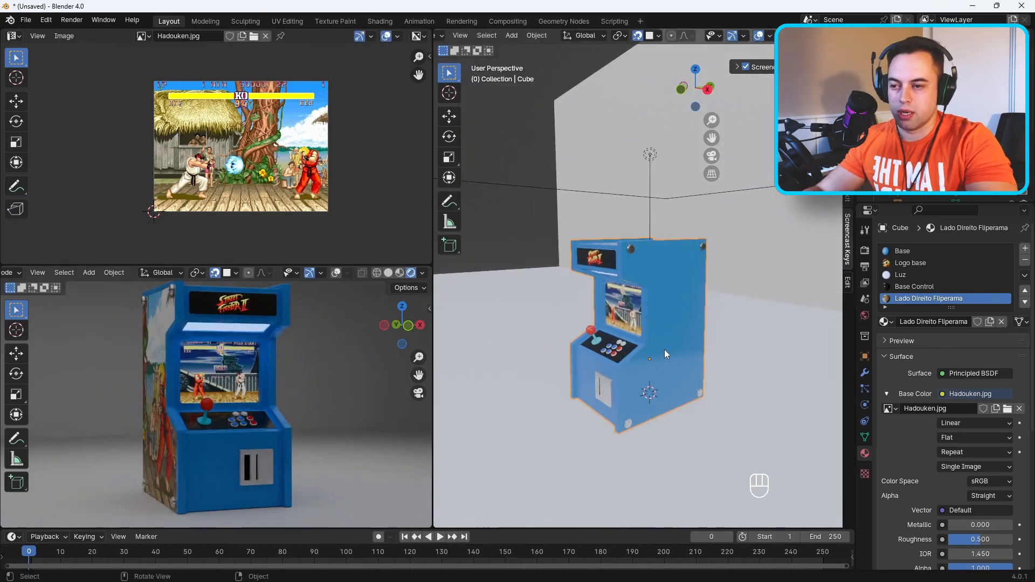
pyautogui.press('Tab')
pyautogui.click(669, 267)
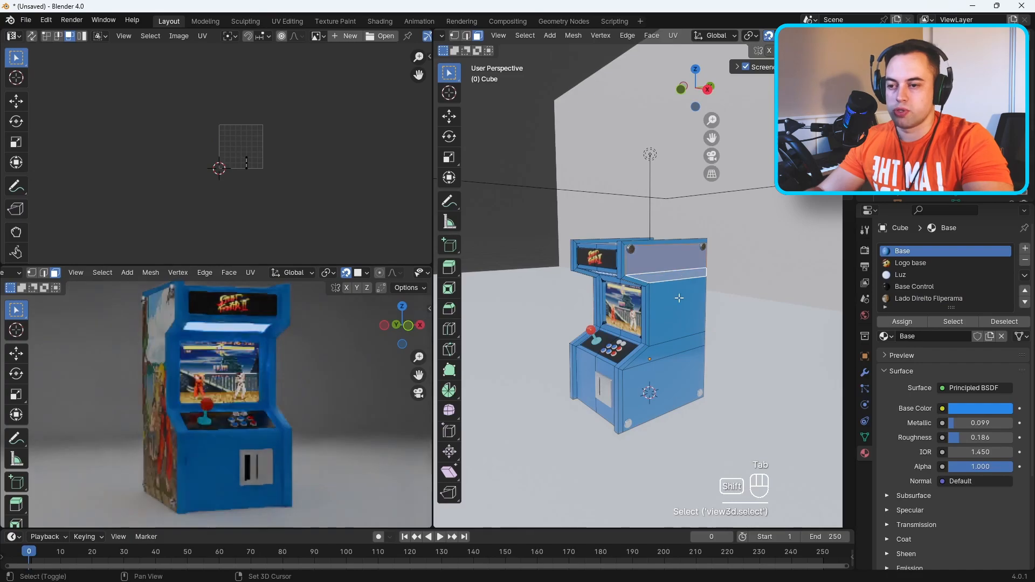
pyautogui.keyDown('shift'); pyautogui.click(679, 344); pyautogui.keyUp('shift')
pyautogui.keyDown('shift'); pyautogui.click(678, 371); pyautogui.keyUp('shift')
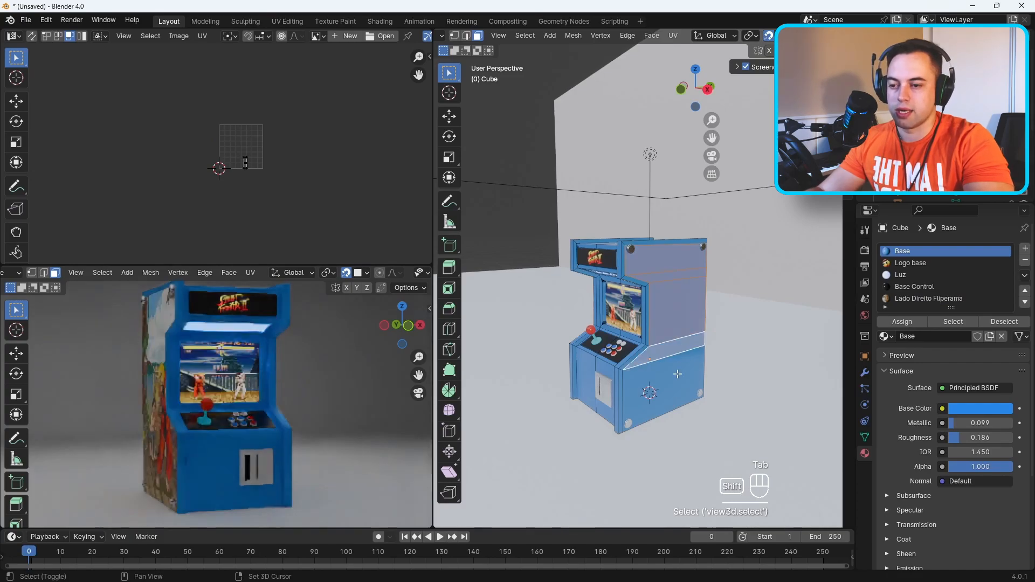
# Step: Create a new material named "Lado Esquedo Fliperama" on the cabinet and assign it to the selected side faces
pyautogui.click(1025, 251)
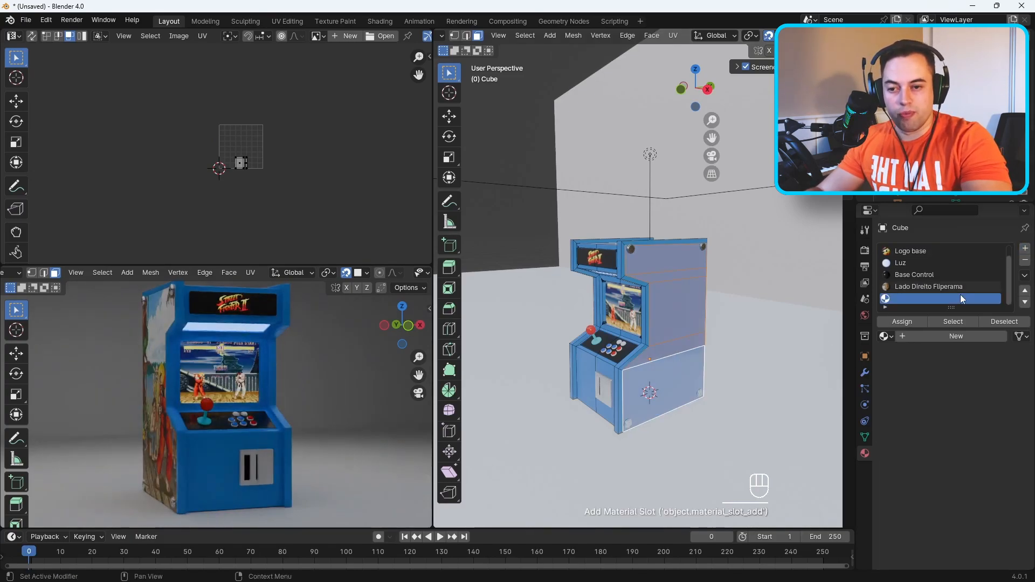
pyautogui.click(925, 336)
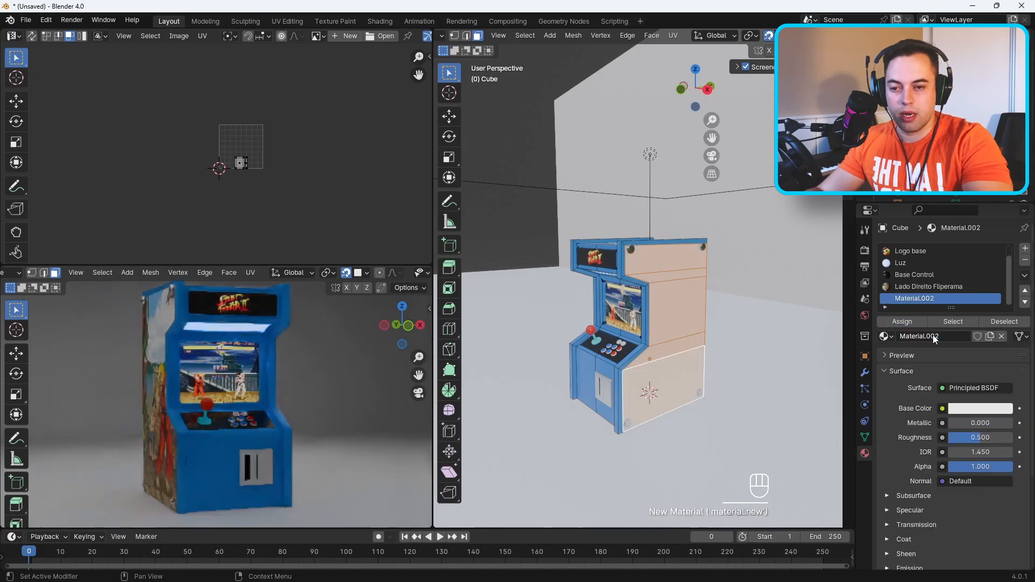
pyautogui.click(934, 337)
pyautogui.write('Lado E')
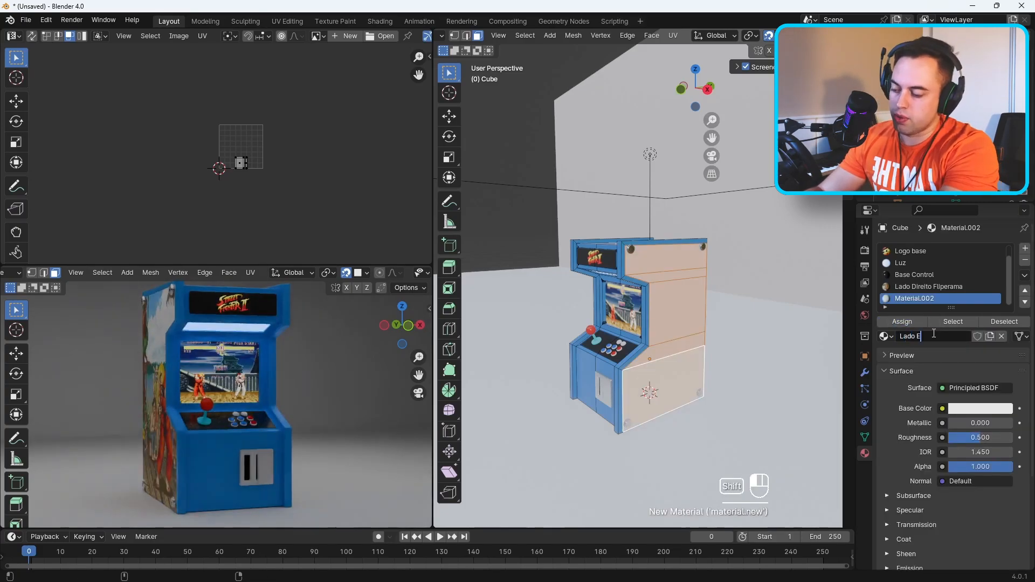
pyautogui.write('squerdo')
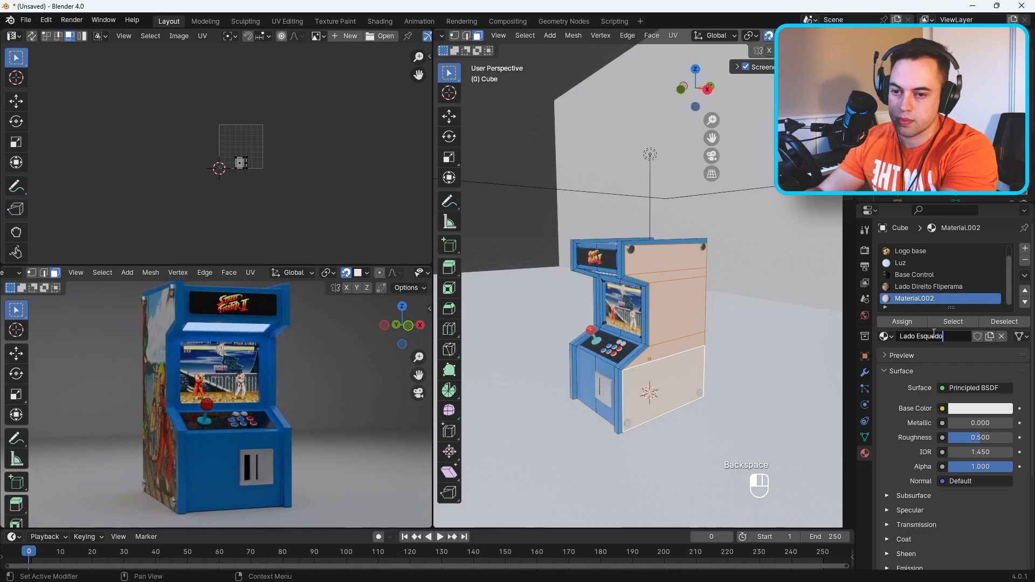
pyautogui.write(' Fliperama')
pyautogui.press('Return')
# Step: Use the already loaded Hadouken.jpg as the new material's base color image texture and unwrap the selected side faces
pyautogui.click(942, 409)
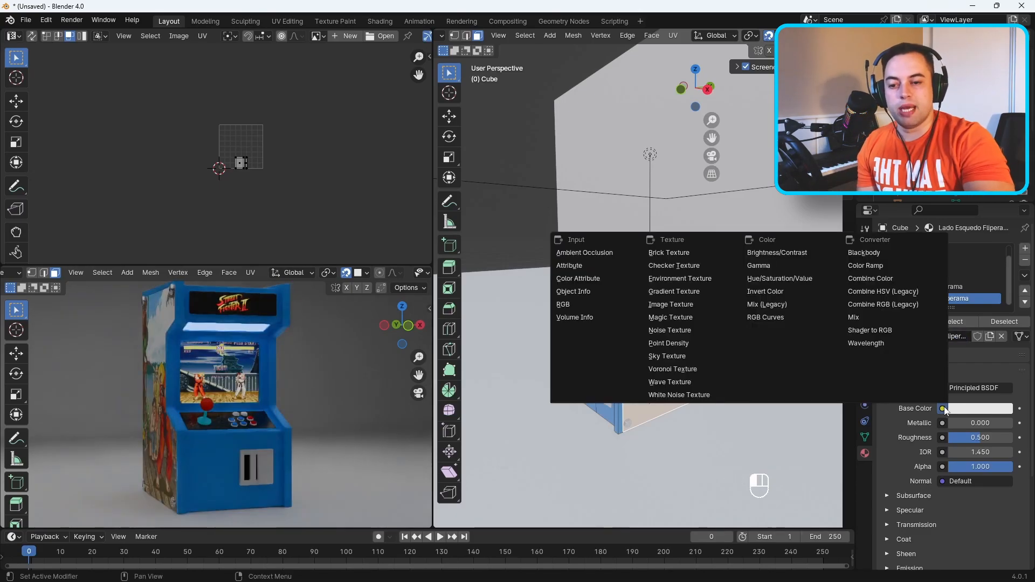
pyautogui.click(688, 300)
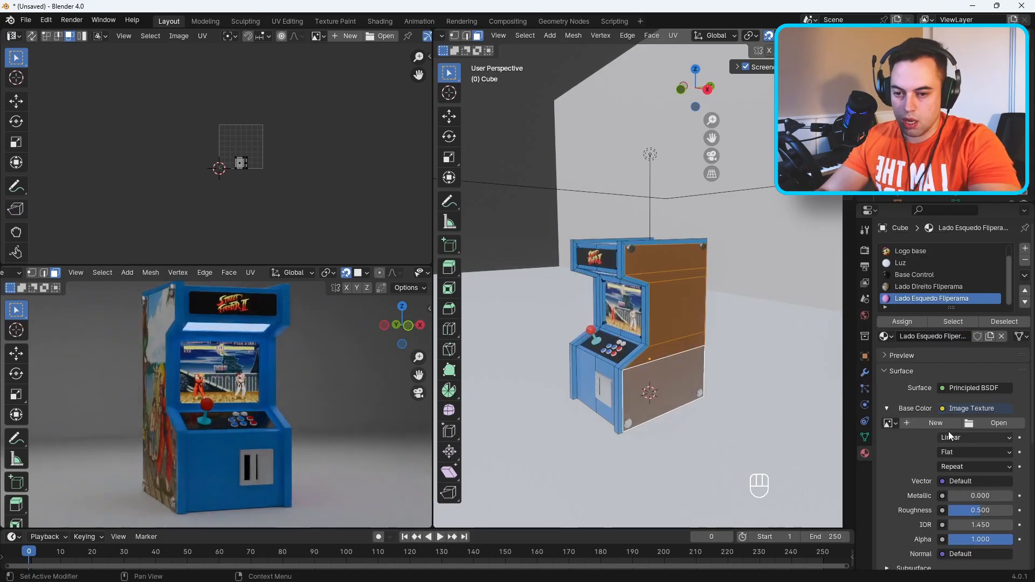
pyautogui.click(889, 423)
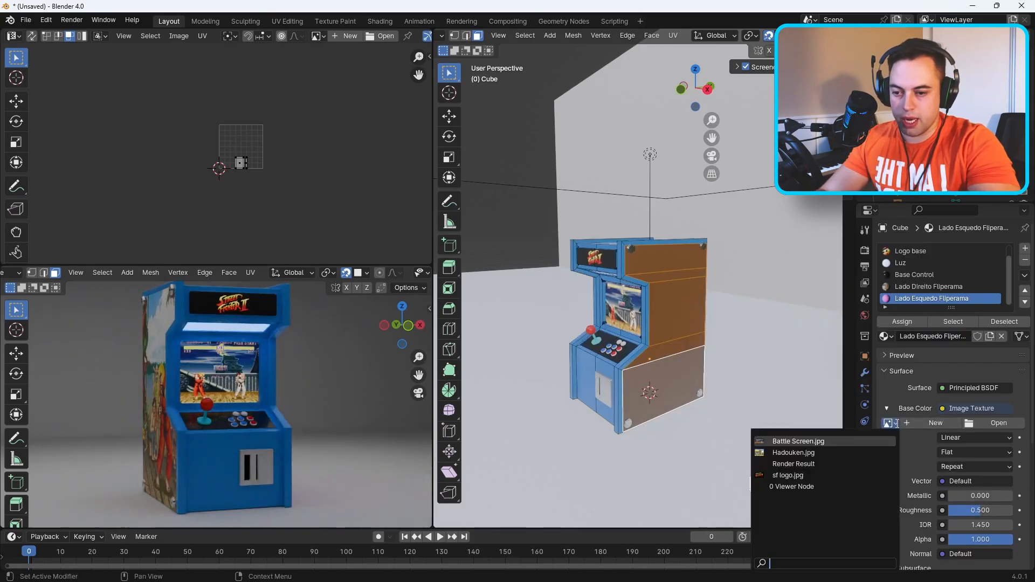
pyautogui.click(863, 453)
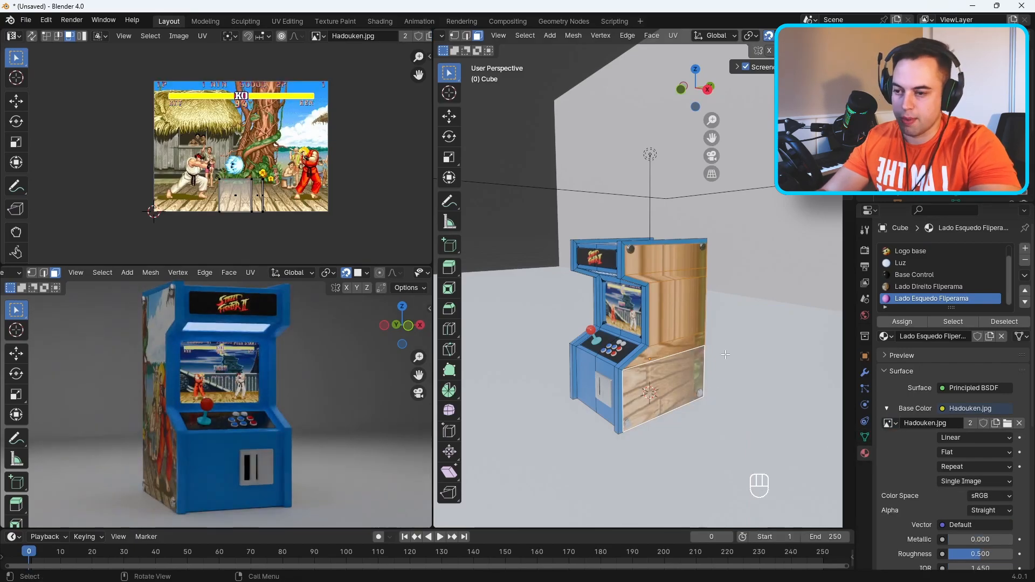
pyautogui.press('u')
pyautogui.click(661, 332)
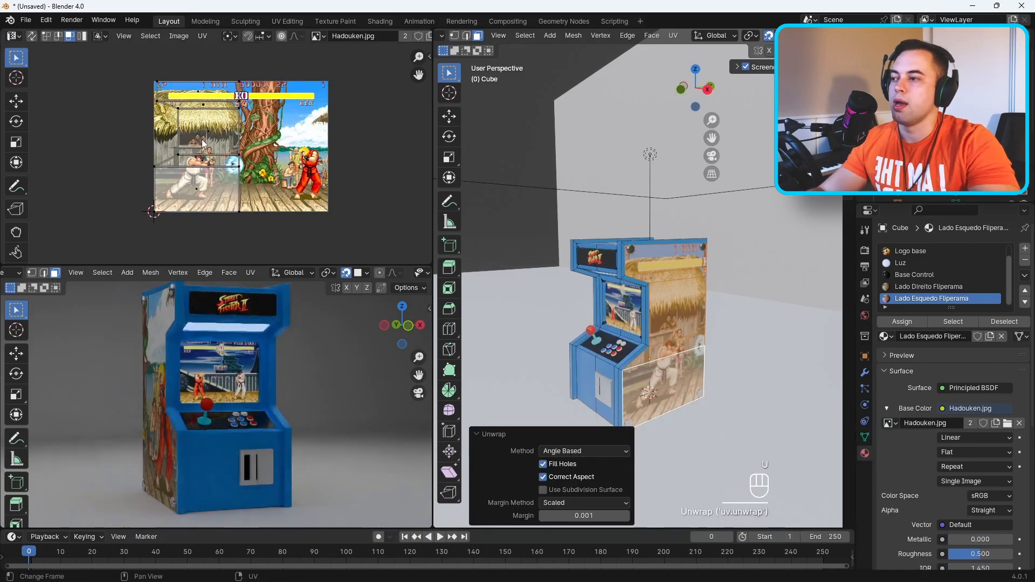
# Step: Select the whole UV layout, scale it to about 0.61 and move it over the white-clad fighter in the Hadouken image
pyautogui.scroll(2, 215, 153)
pyautogui.keyDown('shift'); pyautogui.moveTo(214, 153); pyautogui.dragTo(324, 129, button='middle'); pyautogui.keyUp('shift')
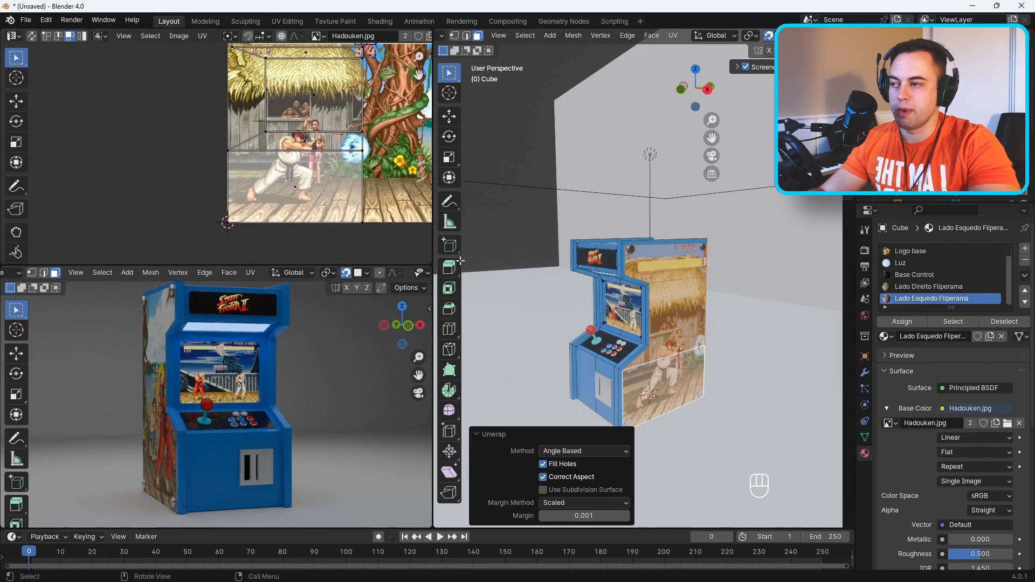
pyautogui.moveTo(386, 242); pyautogui.dragTo(204, 43)
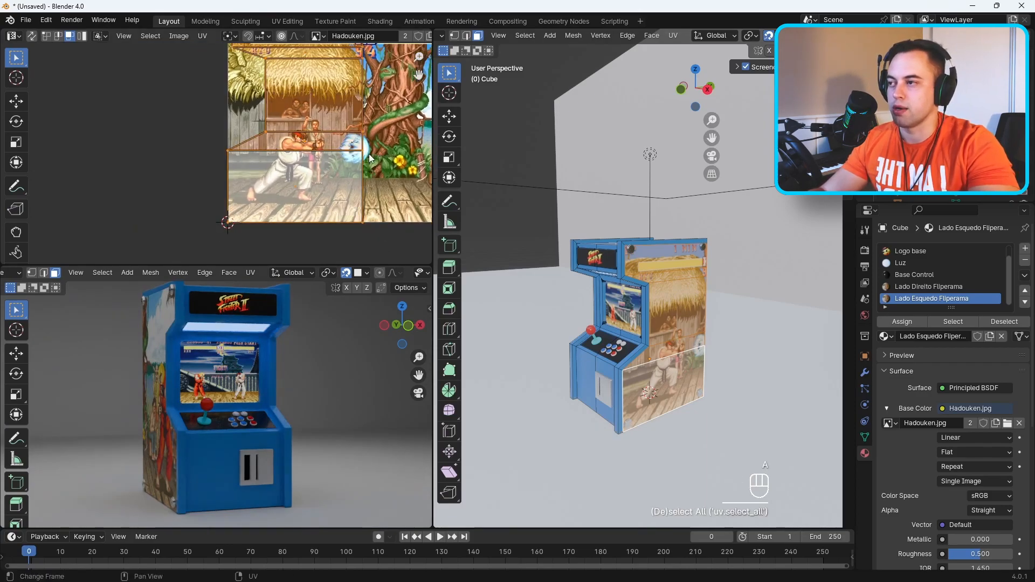
pyautogui.press('s')
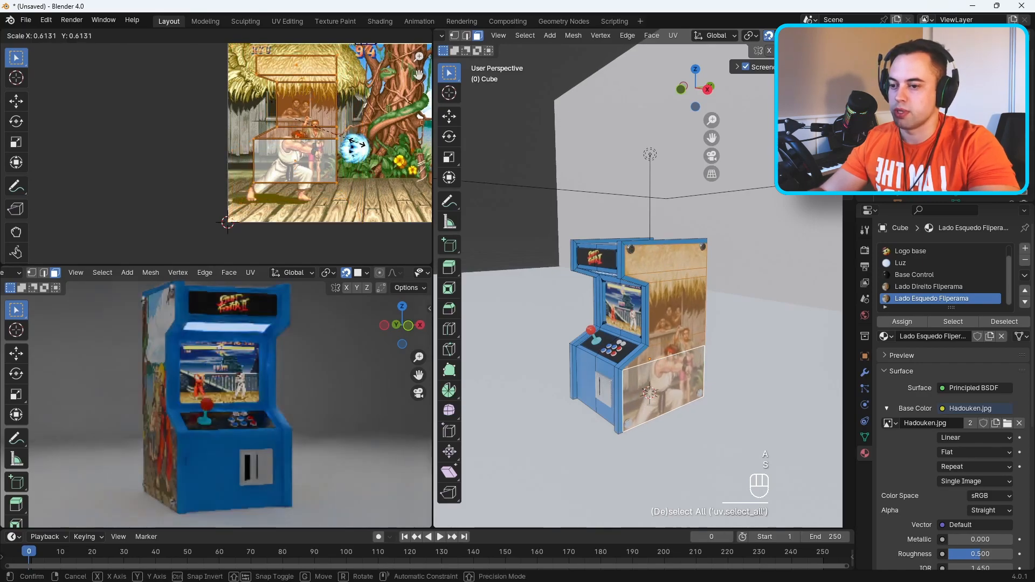
pyautogui.click(358, 147)
pyautogui.press('g')
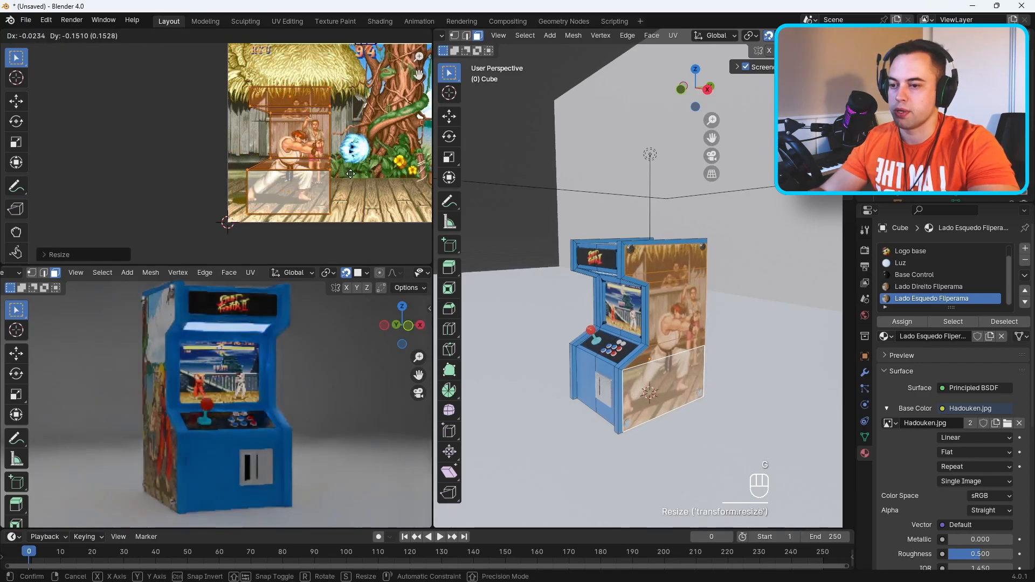
pyautogui.click(349, 175)
# Step: Increase the emission strength of the "Luz" material on the light strip below the marquee
pyautogui.moveTo(694, 326); pyautogui.dragTo(672, 350, button='middle')
pyautogui.click(712, 322)
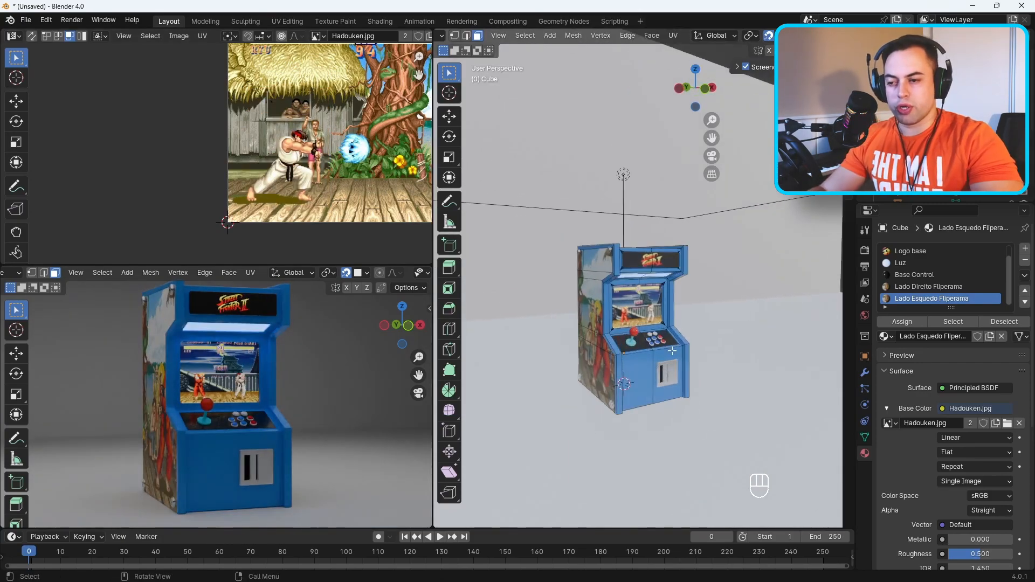
pyautogui.scroll(3, 670, 355)
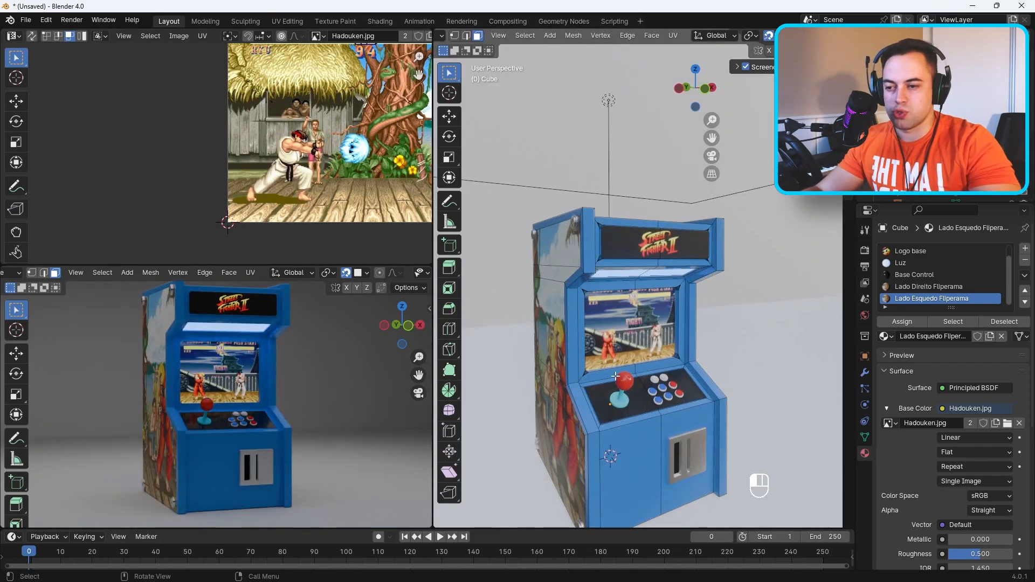
pyautogui.click(615, 376)
pyautogui.moveTo(615, 376); pyautogui.dragTo(666, 260, button='middle')
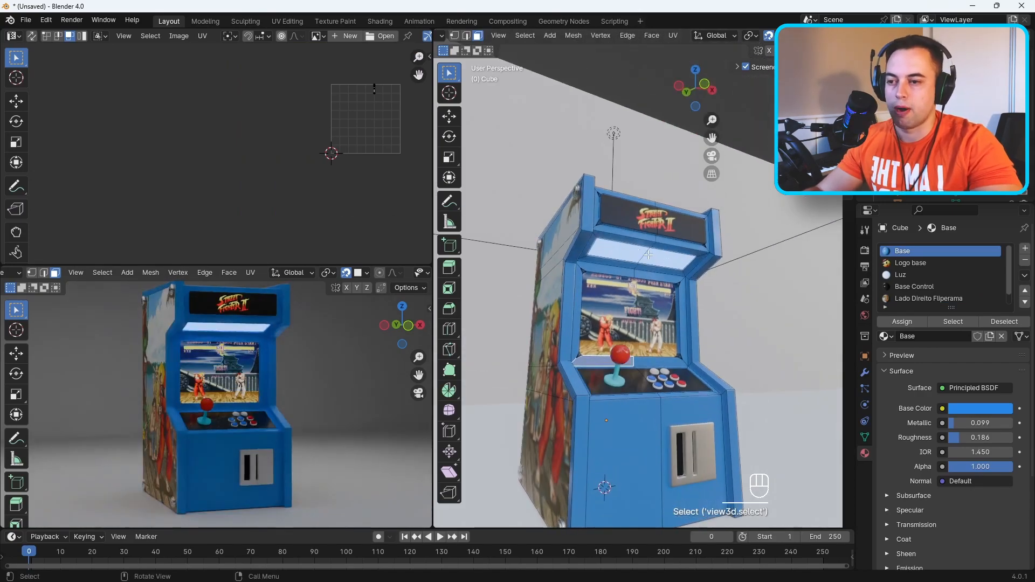
pyautogui.click(900, 275)
pyautogui.scroll(-7, 970, 410)
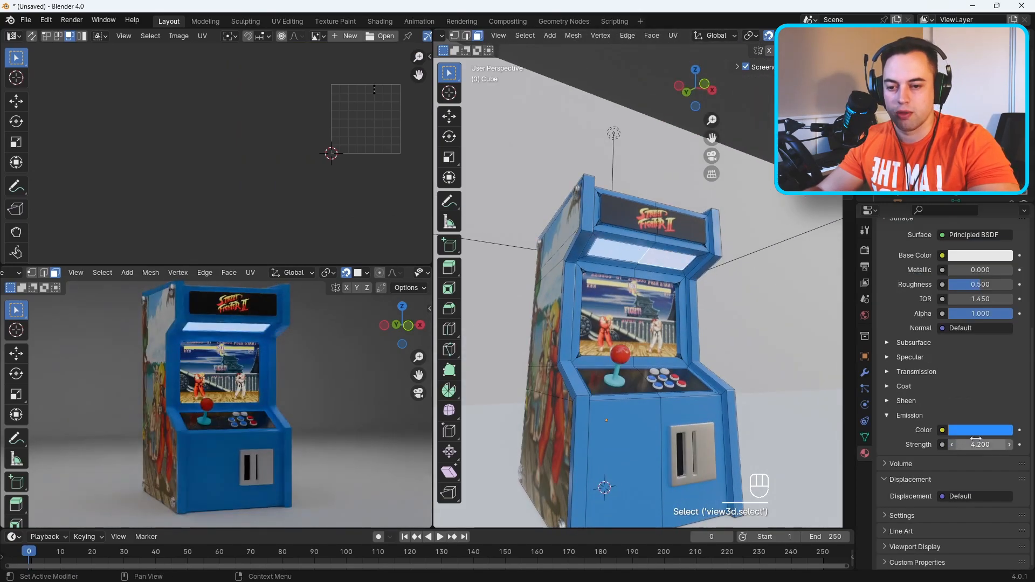
pyautogui.moveTo(974, 444); pyautogui.dragTo(1012, 444)
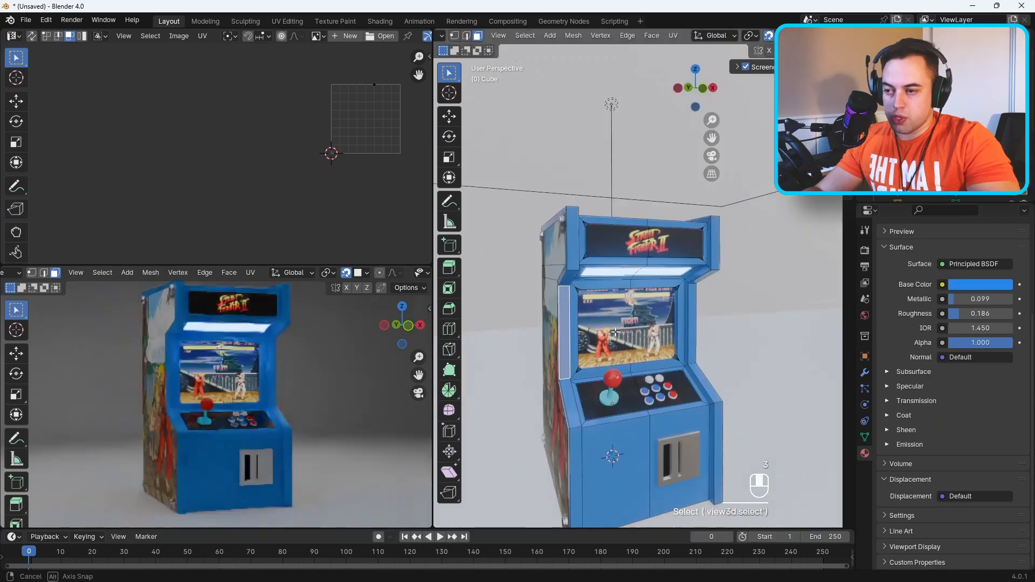
# Step: Select the narrow edge faces of the left side panel, from its top edge down the front to the base
pyautogui.press('3')
pyautogui.click(564, 326)
pyautogui.keyDown('shift'); pyautogui.click(570, 282); pyautogui.keyUp('shift')
pyautogui.keyDown('shift'); pyautogui.click(573, 264); pyautogui.keyUp('shift')
pyautogui.moveTo(573, 264); pyautogui.dragTo(571, 304, button='middle')
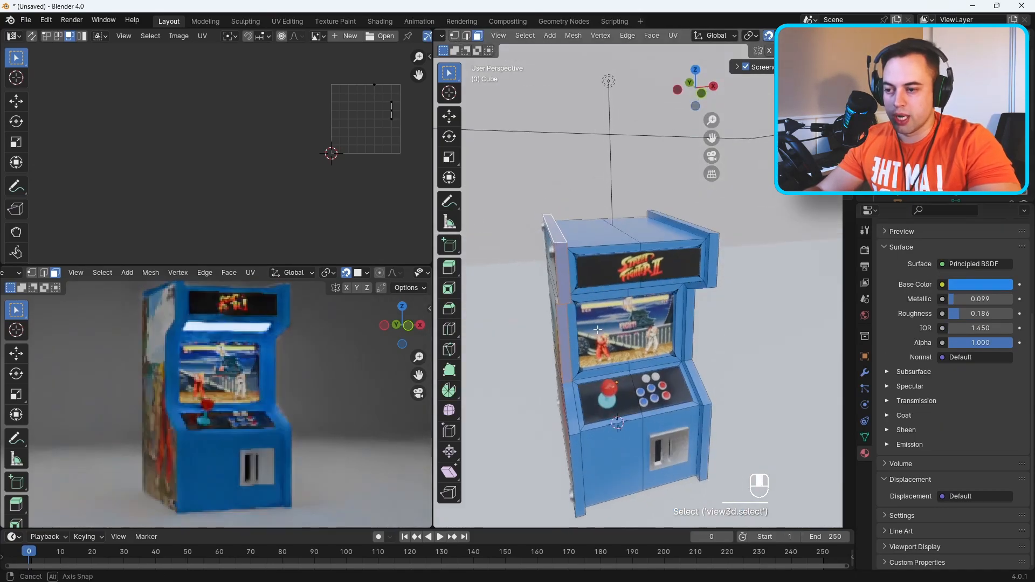
pyautogui.keyDown('shift'); pyautogui.click(560, 223); pyautogui.keyUp('shift')
pyautogui.moveTo(559, 223); pyautogui.dragTo(563, 173, button='middle')
pyautogui.keyDown('shift'); pyautogui.click(563, 421); pyautogui.keyUp('shift')
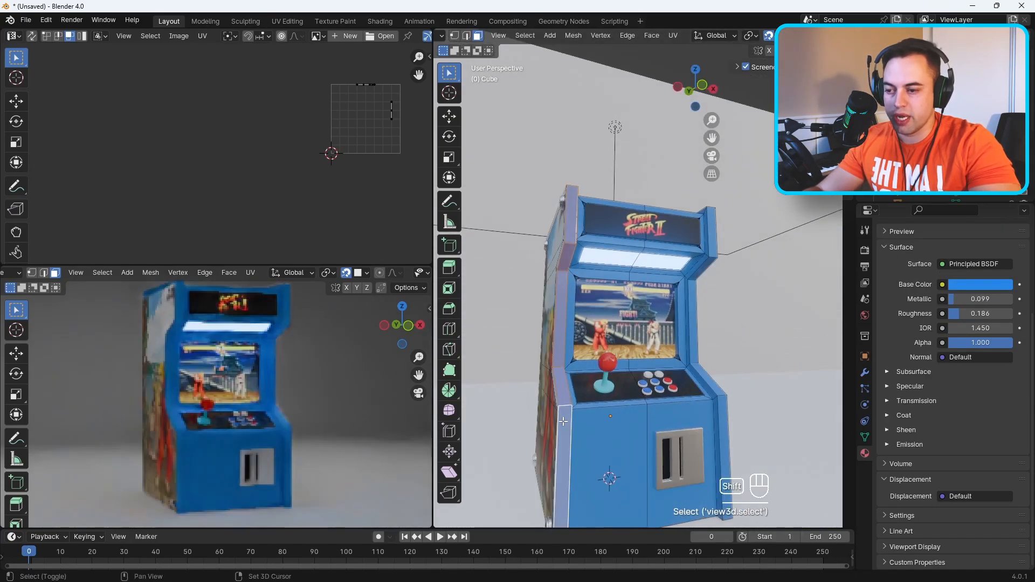
# Step: Add the right side panel's narrow front and top edge faces to the selection
pyautogui.keyDown('shift'); pyautogui.click(722, 410); pyautogui.keyUp('shift')
pyautogui.moveTo(723, 410); pyautogui.dragTo(673, 330, button='middle')
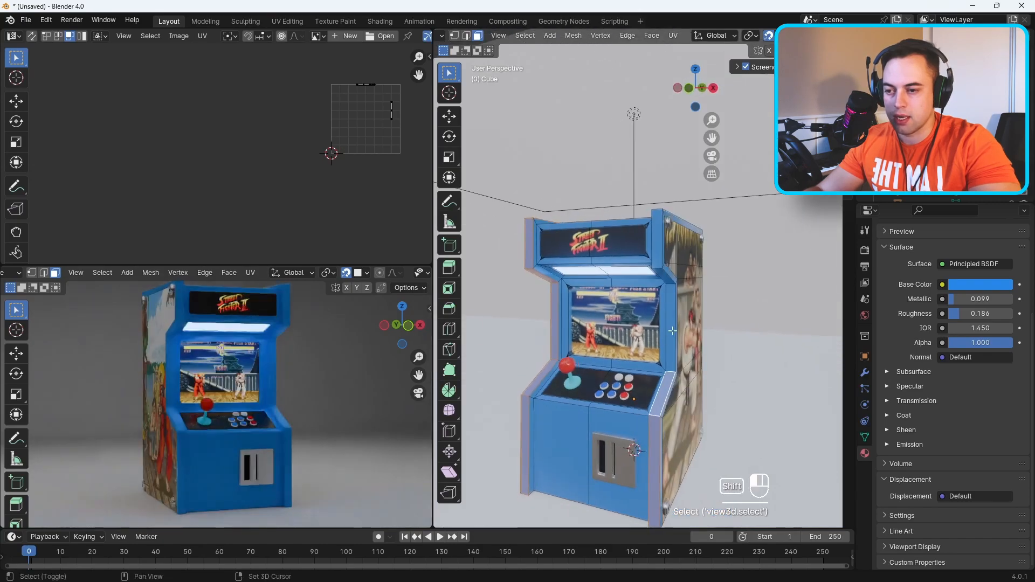
pyautogui.keyDown('shift'); pyautogui.click(659, 252); pyautogui.keyUp('shift')
pyautogui.moveTo(671, 254); pyautogui.dragTo(725, 227, button='middle')
pyautogui.keyDown('shift'); pyautogui.click(676, 240); pyautogui.keyUp('shift')
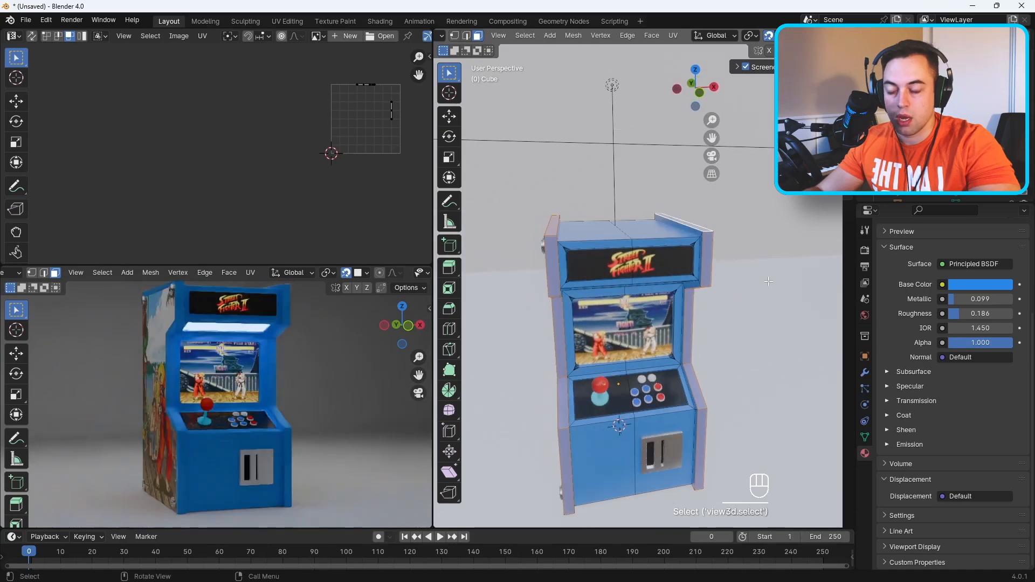
# Step: Create a new material named "Luz Lateral" and assign it to the selected edge faces of both side panels
pyautogui.scroll(4, 928, 307)
pyautogui.click(1024, 246)
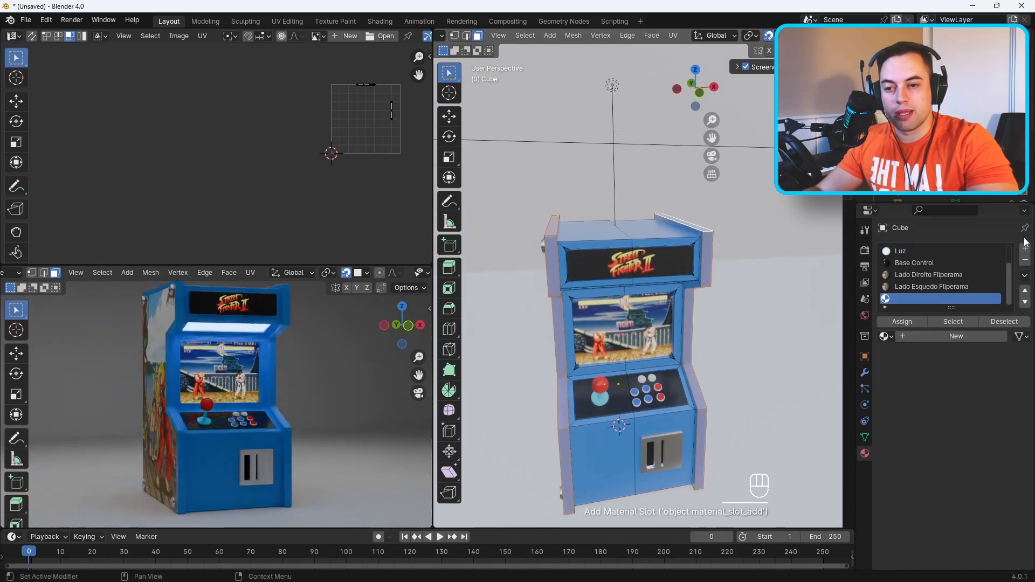
pyautogui.click(930, 337)
pyautogui.write('Luz Later')
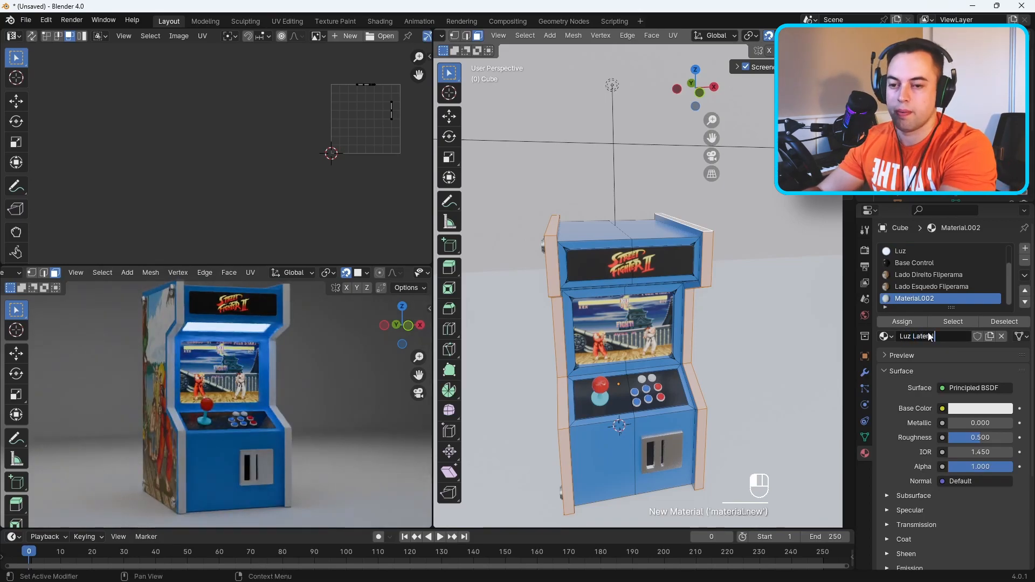
# Step: Make the "Luz Lateral" material emit yellow-orange light at strength 7.9 and set its base color to orange
pyautogui.click(892, 444)
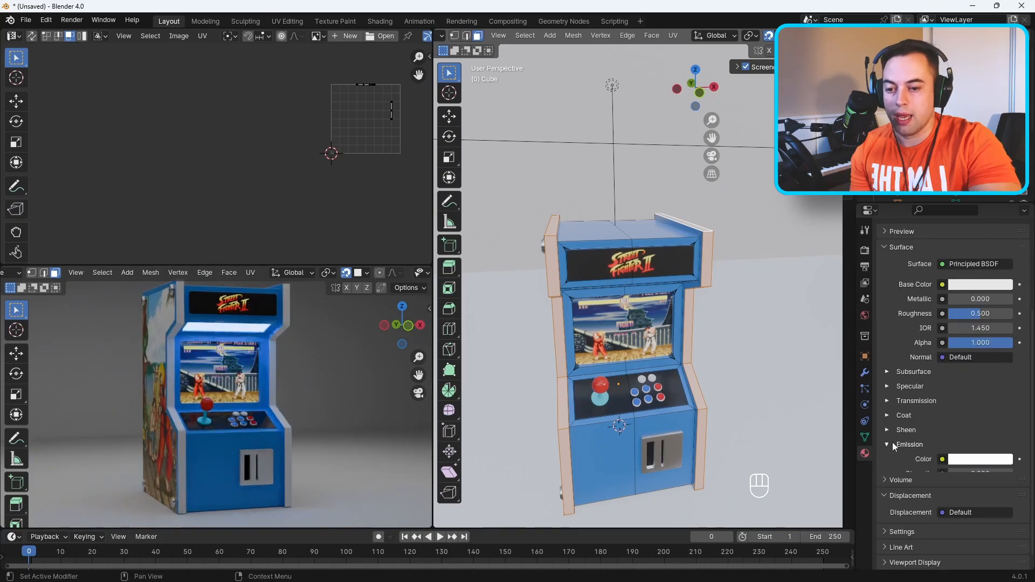
pyautogui.moveTo(973, 474); pyautogui.dragTo(1008, 474)
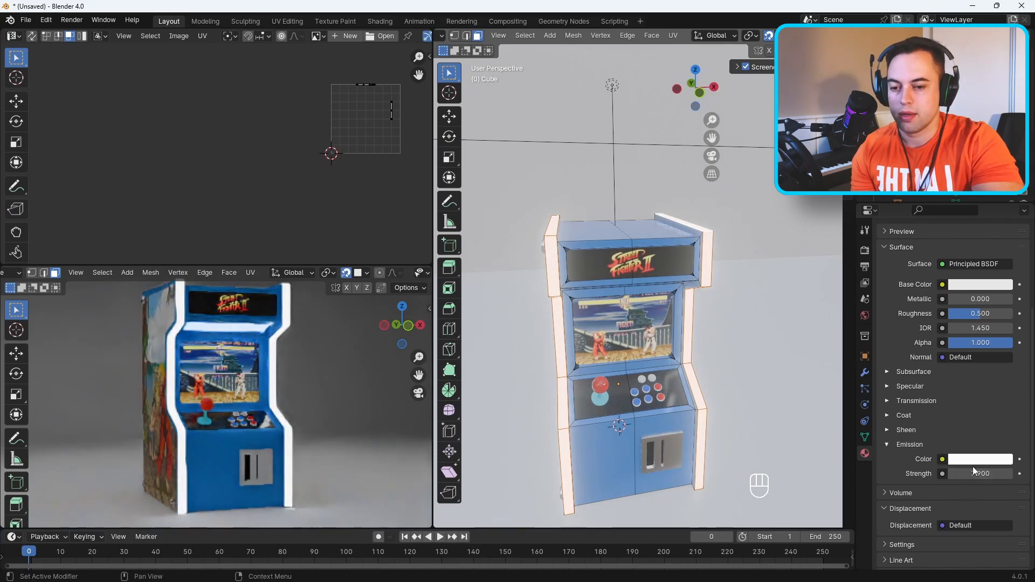
pyautogui.click(973, 460)
pyautogui.moveTo(939, 328); pyautogui.dragTo(902, 360)
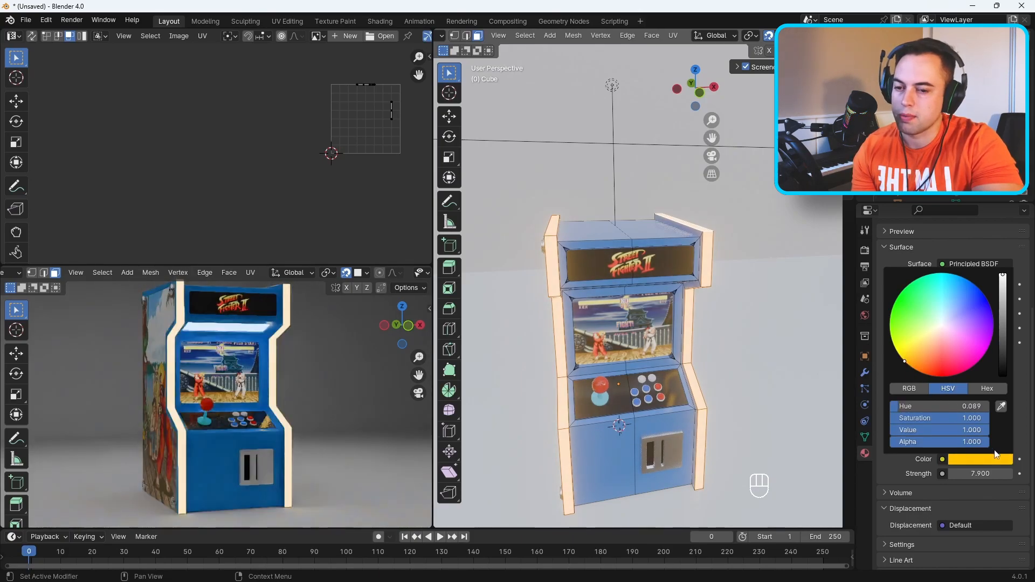
pyautogui.click(980, 284)
pyautogui.moveTo(911, 189); pyautogui.dragTo(913, 191)
pyautogui.moveTo(620, 270); pyautogui.dragTo(600, 259, button='middle')
pyautogui.scroll(2, 550, 275)
pyautogui.hotkey('ctrl', 'r')
pyautogui.rightClick(601, 270)
pyautogui.scroll(-7, 781, 37)
# Step: Show the model in solid shading and add a centered loop cut lengthwise along the left side panel's narrow edge
pyautogui.click(809, 36)
pyautogui.hotkey('ctrl', 'r')
pyautogui.rightClick(638, 103)
pyautogui.moveTo(636, 85); pyautogui.dragTo(662, 98, button='middle')
pyautogui.moveTo(659, 208); pyautogui.dragTo(601, 226, button='middle')
pyautogui.hotkey('ctrl', 'r')
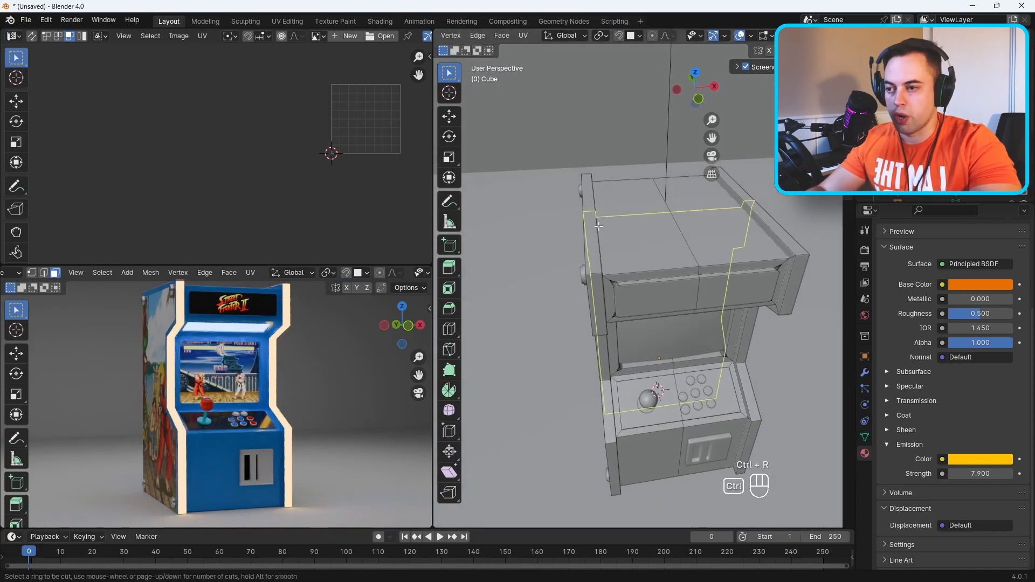
pyautogui.click(587, 174)
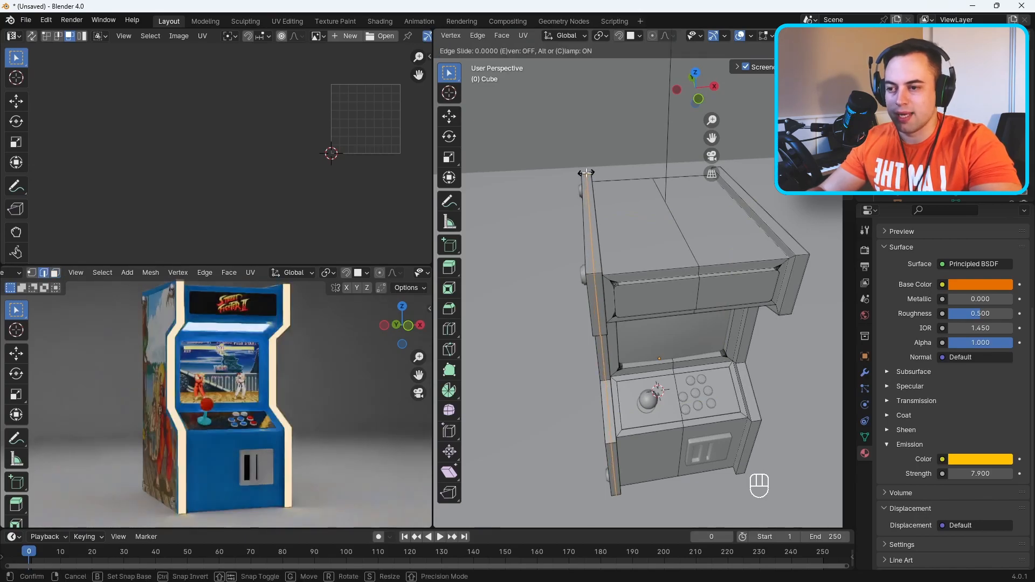
pyautogui.rightClick(587, 175)
# Step: Add a matching centered loop cut lengthwise along the right side panel's narrow edge
pyautogui.moveTo(772, 299); pyautogui.dragTo(776, 253, button='middle')
pyautogui.hotkey('ctrl', 'r')
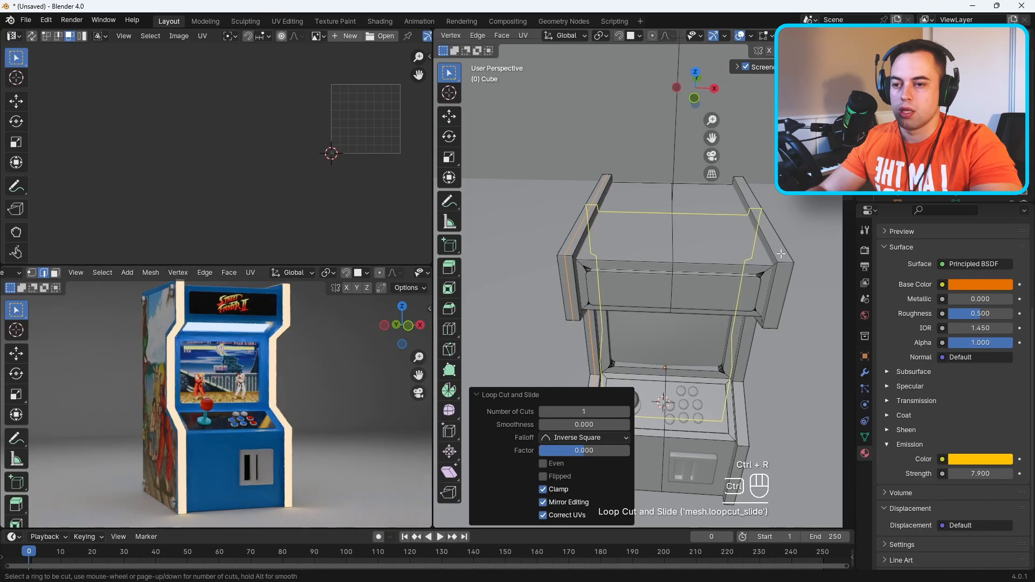
pyautogui.click(735, 175)
pyautogui.rightClick(723, 227)
# Step: Select the inner half of the left side panel's split edge faces, from the top down the front to the base
pyautogui.click(573, 244)
pyautogui.click(573, 243)
pyautogui.click(573, 244)
pyautogui.moveTo(573, 244); pyautogui.dragTo(596, 220, button='middle')
pyautogui.keyDown('shift'); pyautogui.click(584, 227); pyautogui.keyUp('shift')
pyautogui.keyDown('shift'); pyautogui.click(593, 302); pyautogui.keyUp('shift')
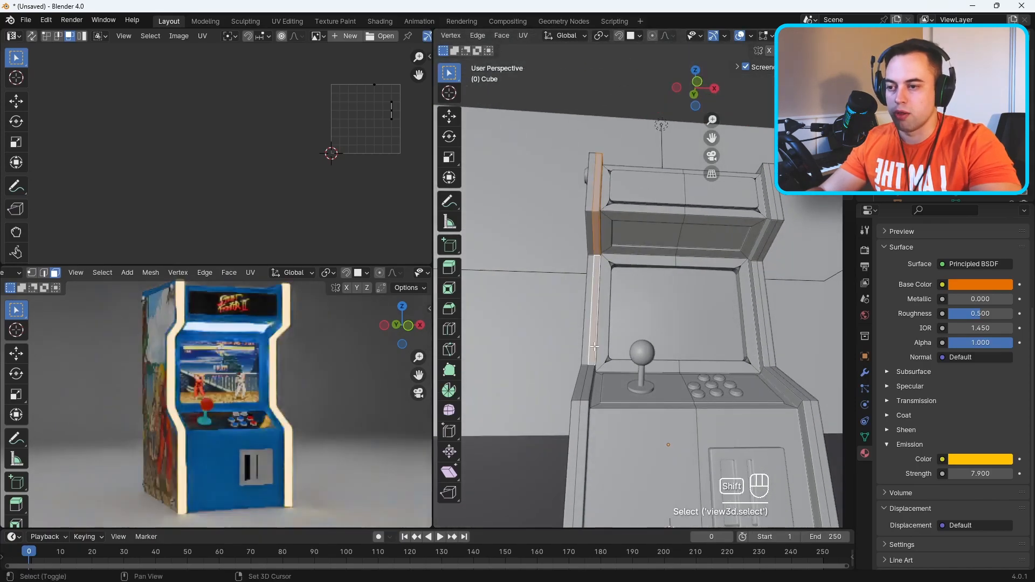
pyautogui.keyDown('shift'); pyautogui.click(585, 401); pyautogui.keyUp('shift')
pyautogui.keyDown('shift'); pyautogui.click(582, 414); pyautogui.keyUp('shift')
# Step: Add the inner half of the right side panel's split edge faces to the selection, from the base up to the top
pyautogui.keyDown('shift'); pyautogui.click(810, 414); pyautogui.keyUp('shift')
pyautogui.keyDown('shift'); pyautogui.click(803, 397); pyautogui.keyUp('shift')
pyautogui.moveTo(800, 361); pyautogui.dragTo(759, 342, button='middle')
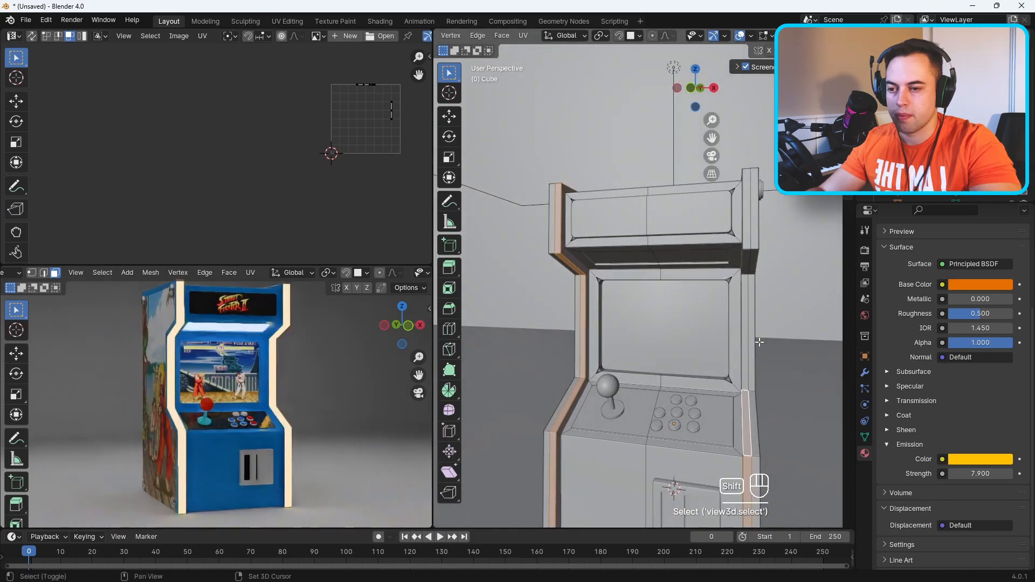
pyautogui.keyDown('shift'); pyautogui.click(744, 303); pyautogui.keyUp('shift')
pyautogui.keyDown('shift'); pyautogui.click(747, 244); pyautogui.keyUp('shift')
pyautogui.moveTo(747, 244); pyautogui.dragTo(811, 336, button='middle')
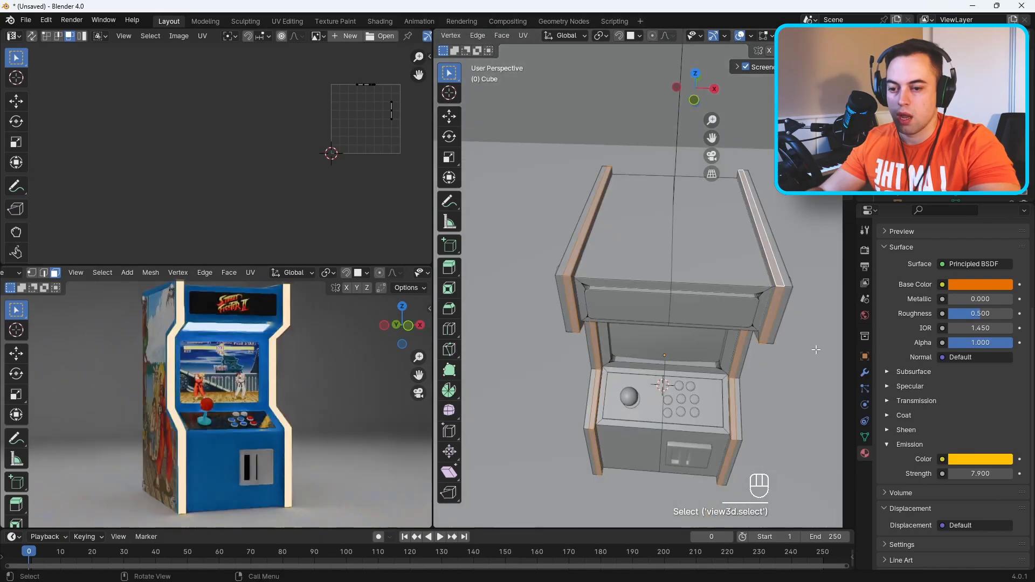
# Step: Assign the blue "Base" material to the selected inner edge faces and show the materials in the viewport
pyautogui.scroll(5, 911, 370)
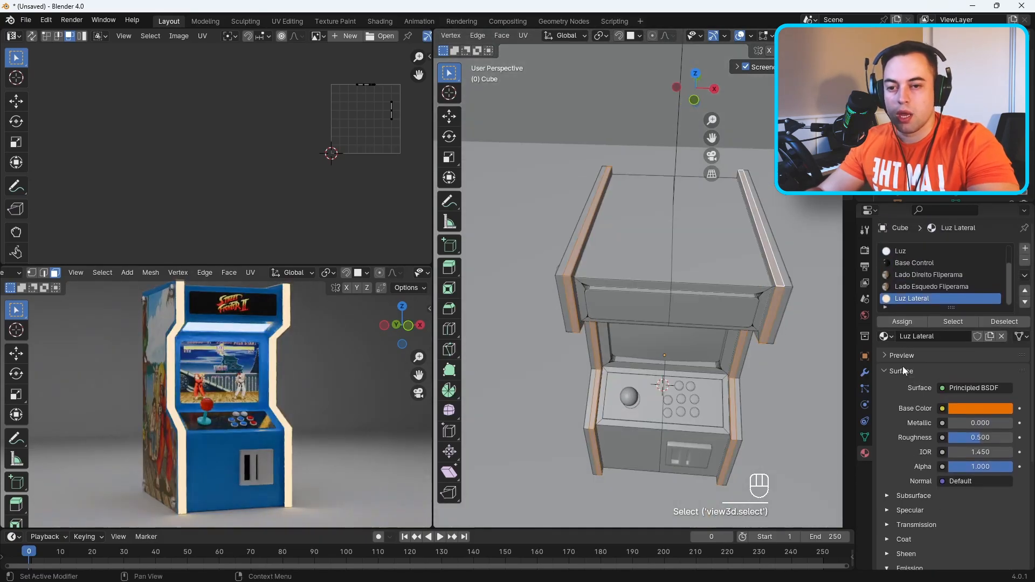
pyautogui.click(910, 251)
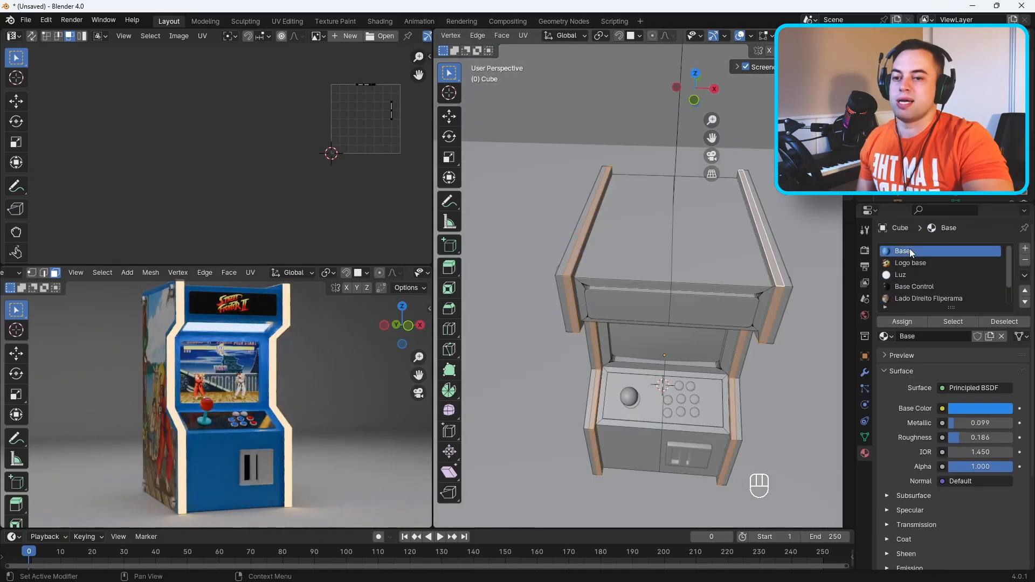
pyautogui.click(825, 36)
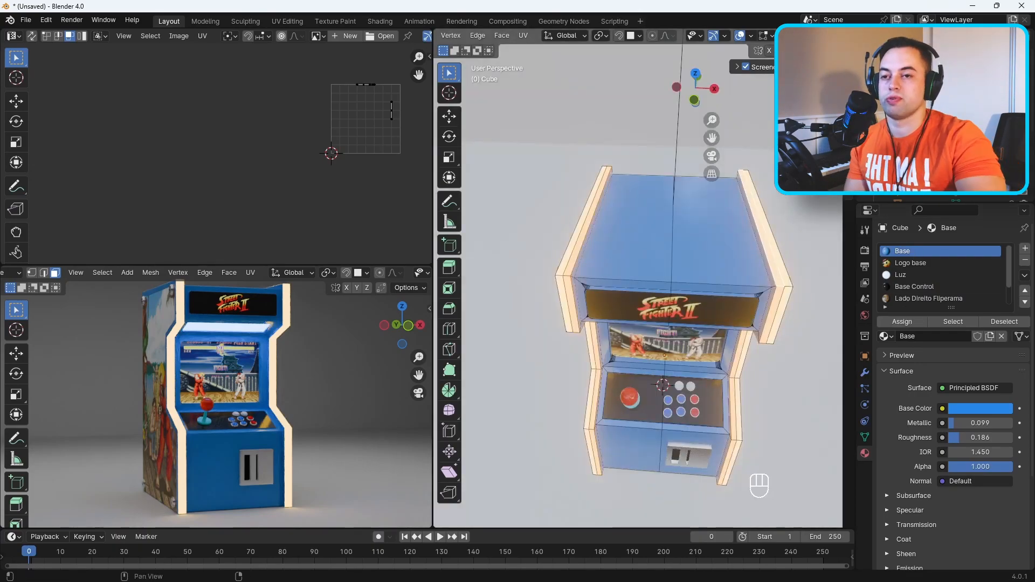
pyautogui.click(912, 323)
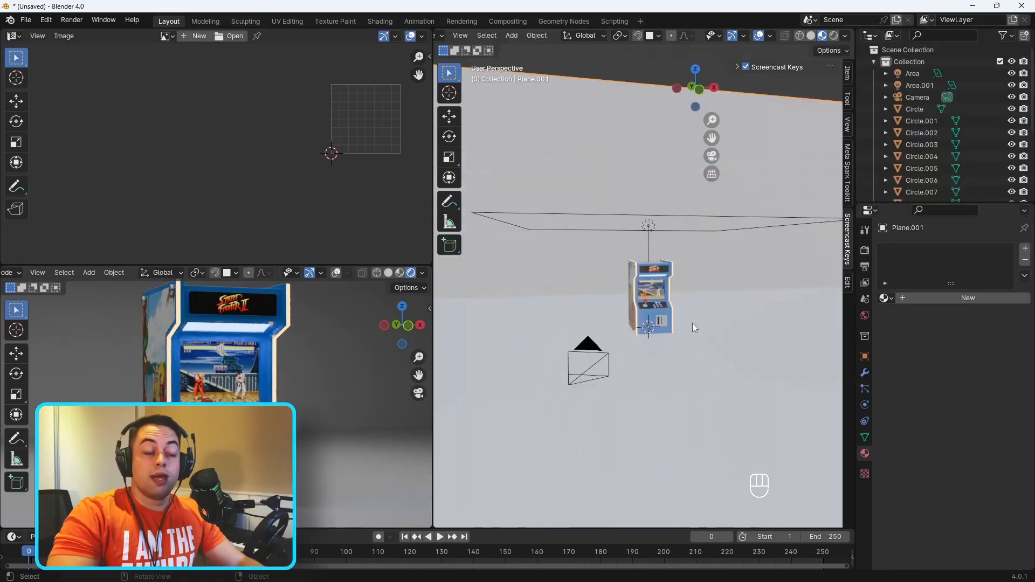
# Step: Frame the arcade cabinet from farther away in the rendered view and align the camera to that view
pyautogui.scroll(2, 693, 323)
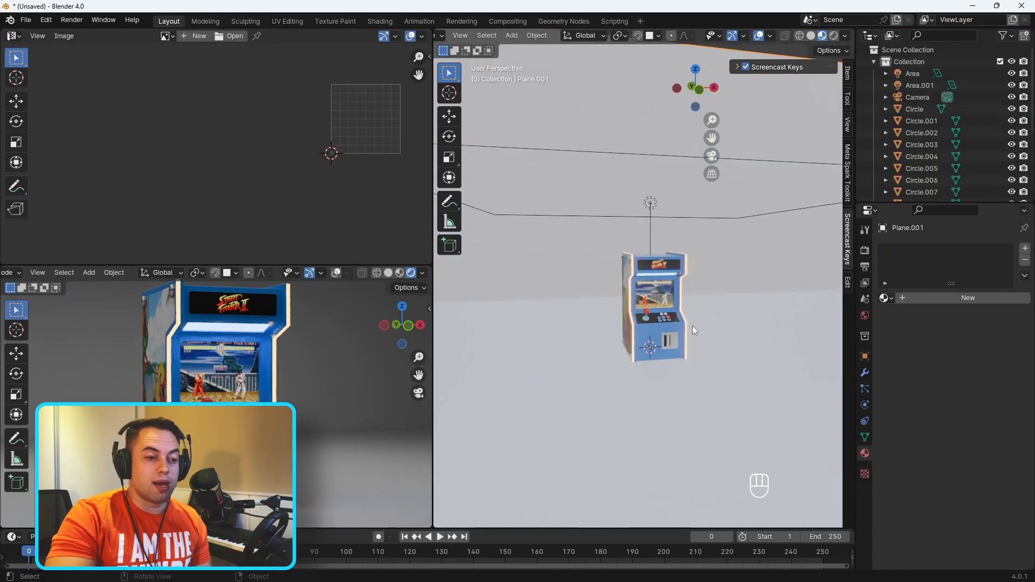
pyautogui.moveTo(691, 326); pyautogui.dragTo(672, 327, button='middle')
pyautogui.scroll(-1, 671, 326)
pyautogui.scroll(-2, 224, 358)
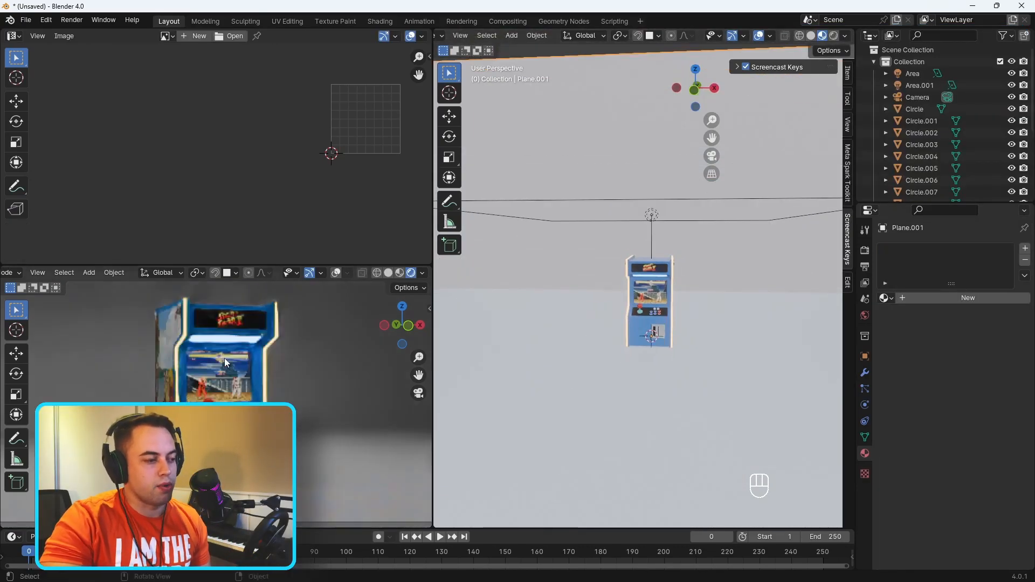
pyautogui.press('ctrl+alt+KP_0')
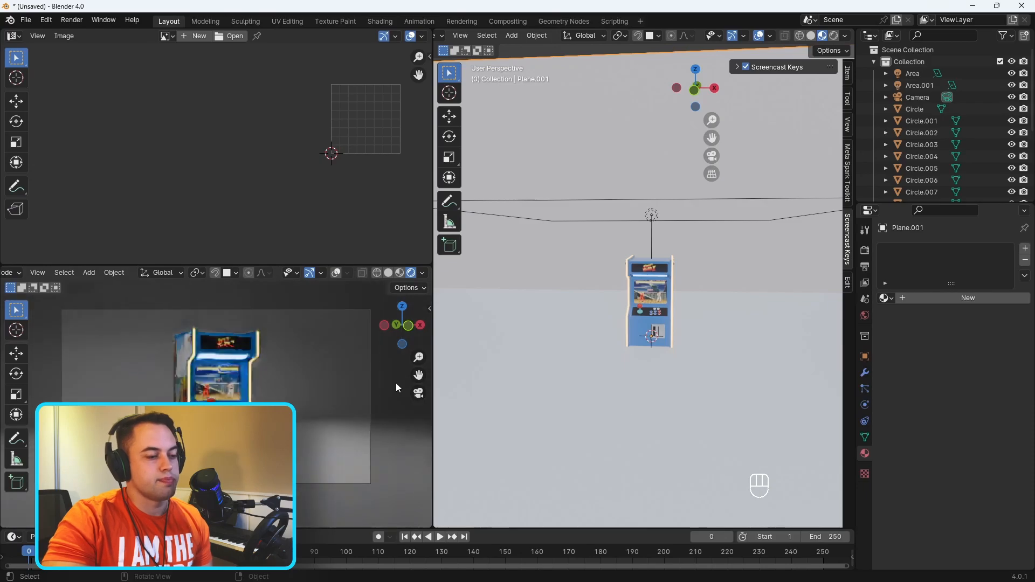
# Step: Give the backdrop plane a new material named "Background" with a strong blue base color
pyautogui.moveTo(737, 396); pyautogui.dragTo(809, 335, button='middle')
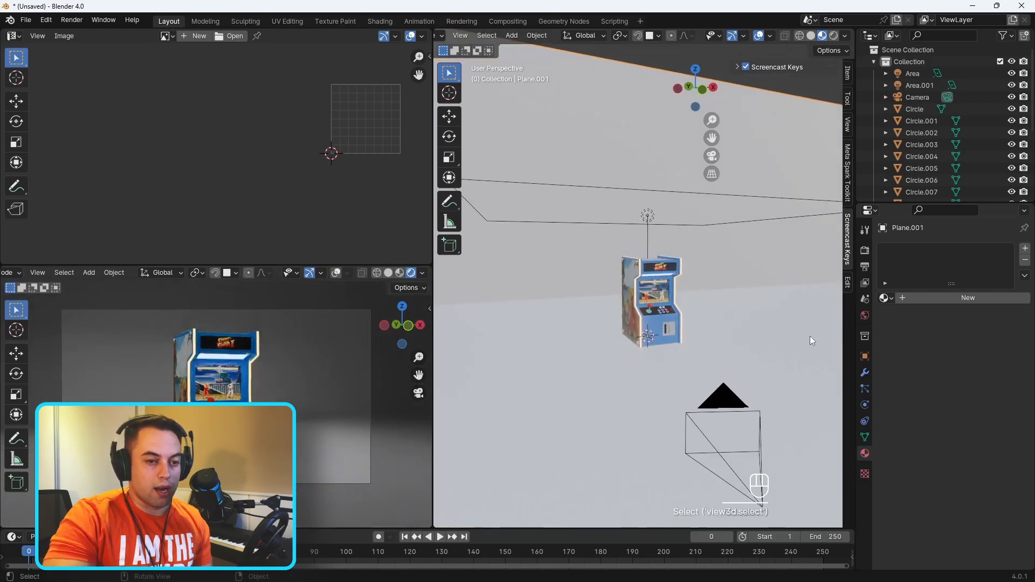
pyautogui.click(936, 299)
pyautogui.doubleClick(926, 251)
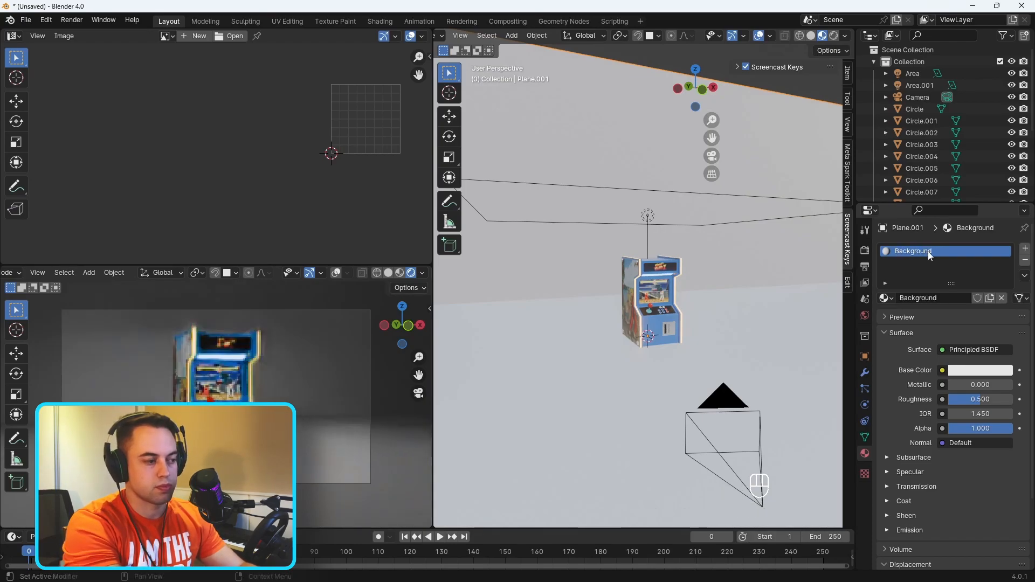
pyautogui.click(972, 370)
pyautogui.click(959, 206)
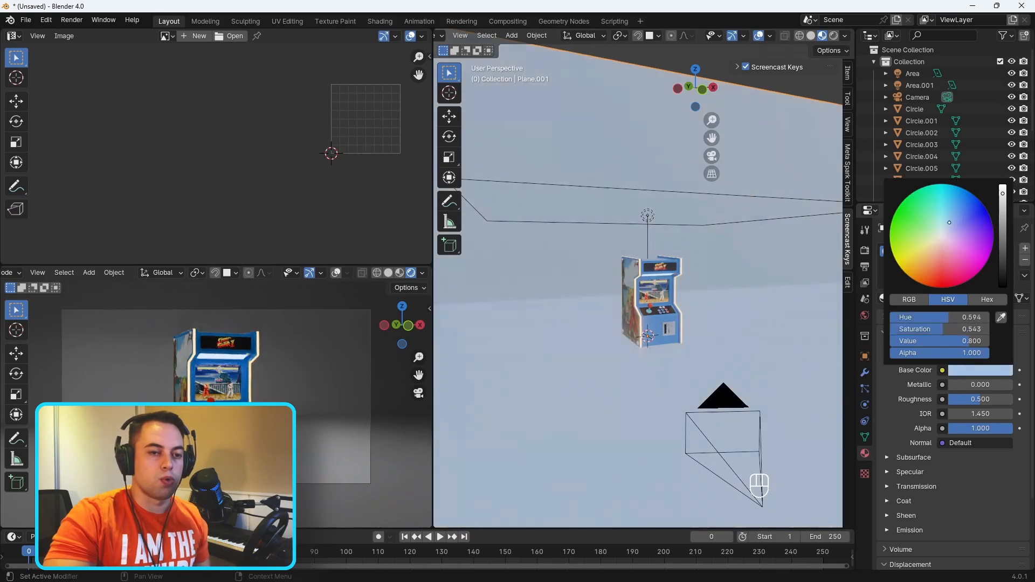
pyautogui.moveTo(964, 203); pyautogui.dragTo(968, 210)
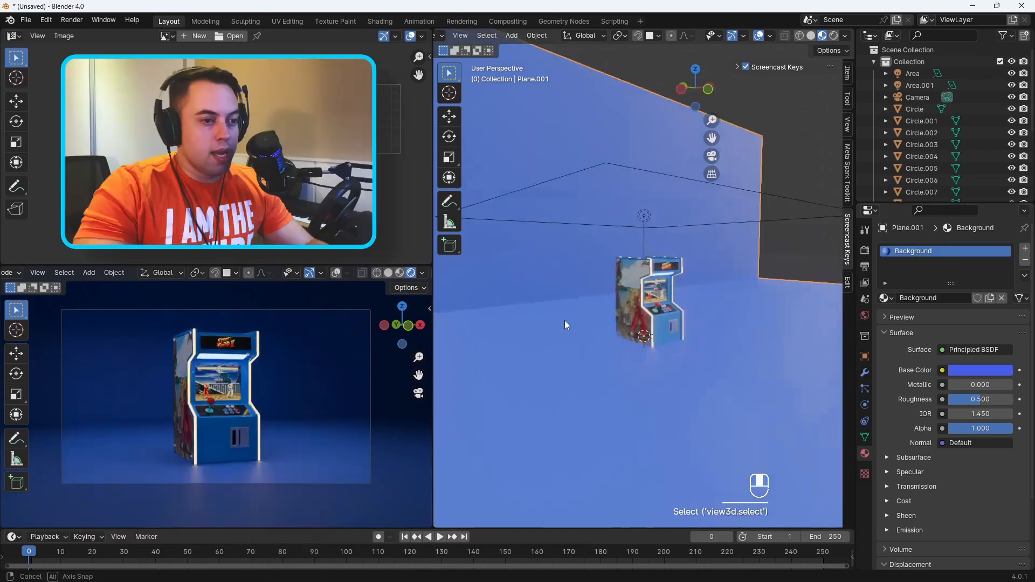
# Step: Duplicate the large area light above the cabinet and move the copy about 8.47 m along the Y axis
pyautogui.moveTo(565, 320); pyautogui.dragTo(590, 310, button='middle')
pyautogui.click(646, 220)
pyautogui.moveTo(645, 219); pyautogui.dragTo(596, 294, button='middle')
pyautogui.scroll(-2, 596, 294)
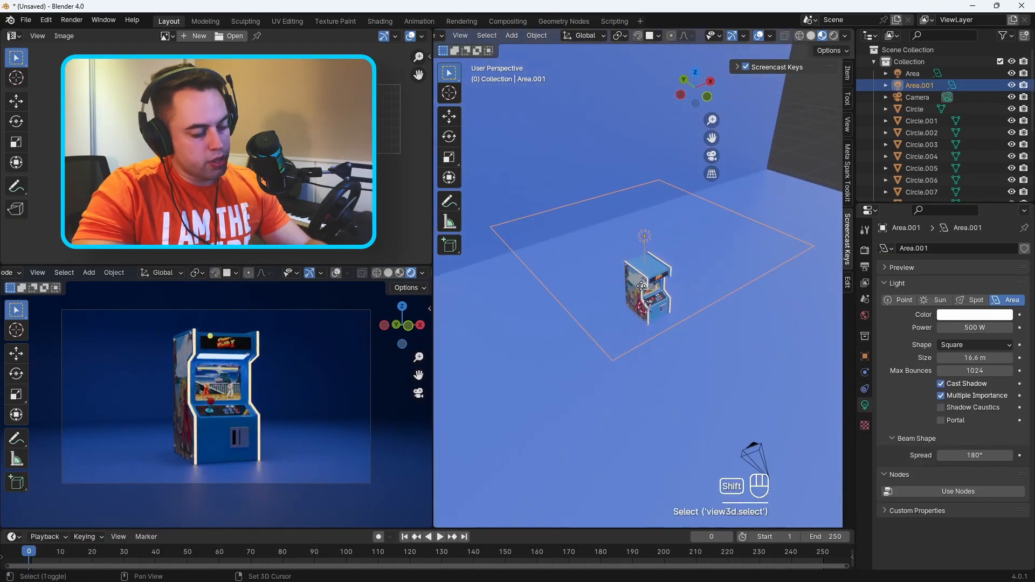
pyautogui.hotkey('shift', 'd')
pyautogui.middleClick(620, 267)
pyautogui.press('y')
pyautogui.click(591, 235)
pyautogui.moveTo(591, 238); pyautogui.dragTo(629, 242, button='middle')
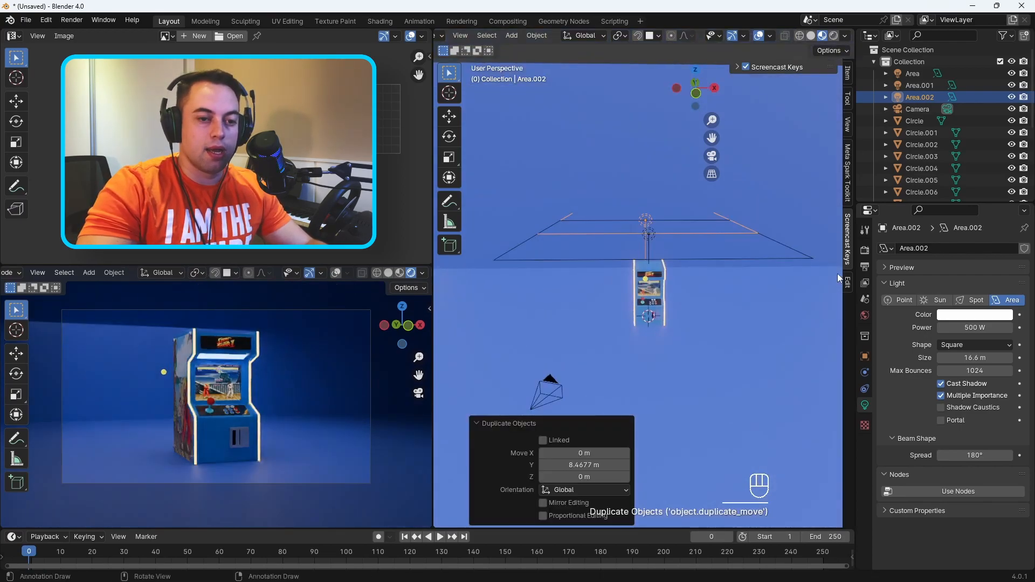
# Step: Turn the duplicated light into a 2000 W Point light, moved about 3.2 m in X, -1.2 m in Y and -3.8 m in Z
pyautogui.click(901, 301)
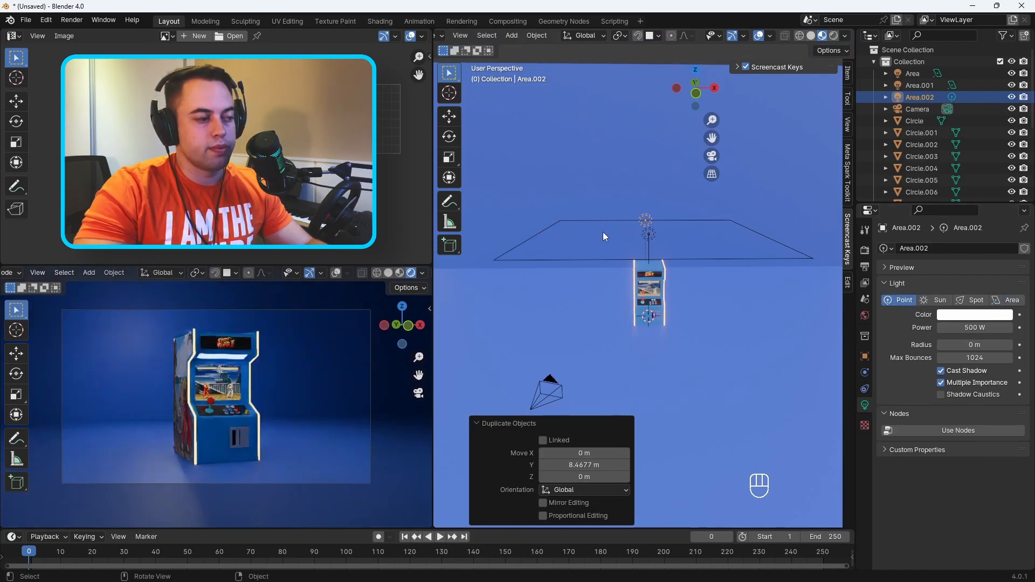
pyautogui.press('g')
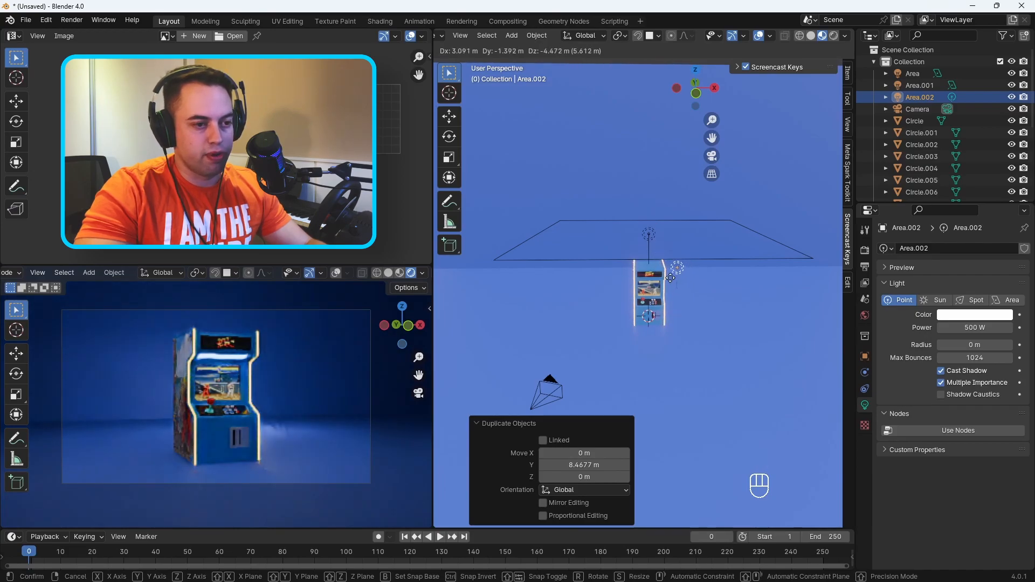
pyautogui.click(674, 278)
pyautogui.click(973, 327)
pyautogui.write('200')
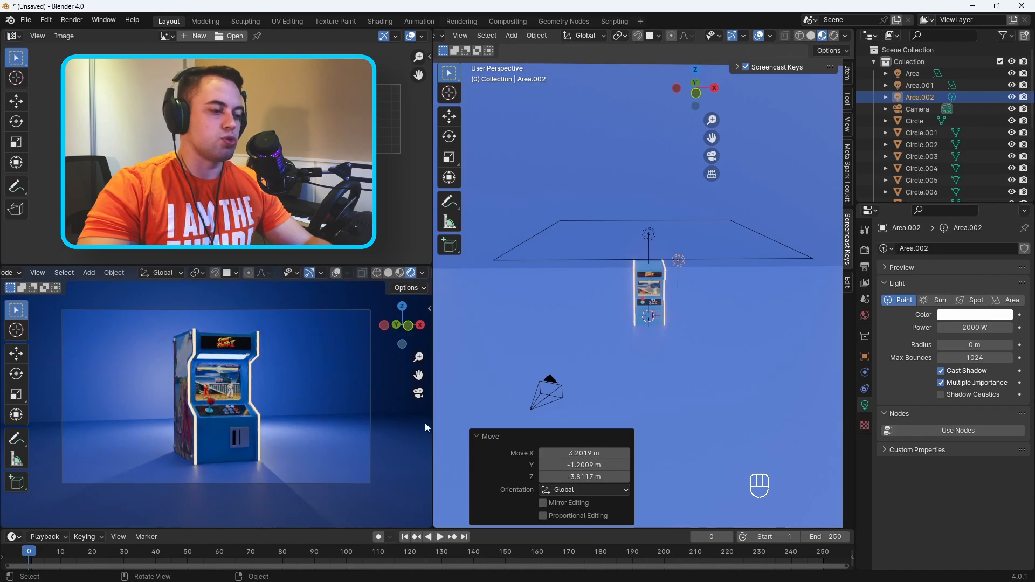
# Step: Bevel the backdrop's edge between wall and floor into a curve with 15 segments and a width of about 0.231 m
pyautogui.moveTo(636, 292); pyautogui.dragTo(666, 274, button='middle')
pyautogui.click(548, 311)
pyautogui.press('Tab')
pyautogui.click(616, 305)
pyautogui.moveTo(615, 305)
pyautogui.mouseDown(button='middle')
pyautogui.moveTo(662, 334)
pyautogui.moveTo(601, 313)
pyautogui.mouseUp(button='middle')
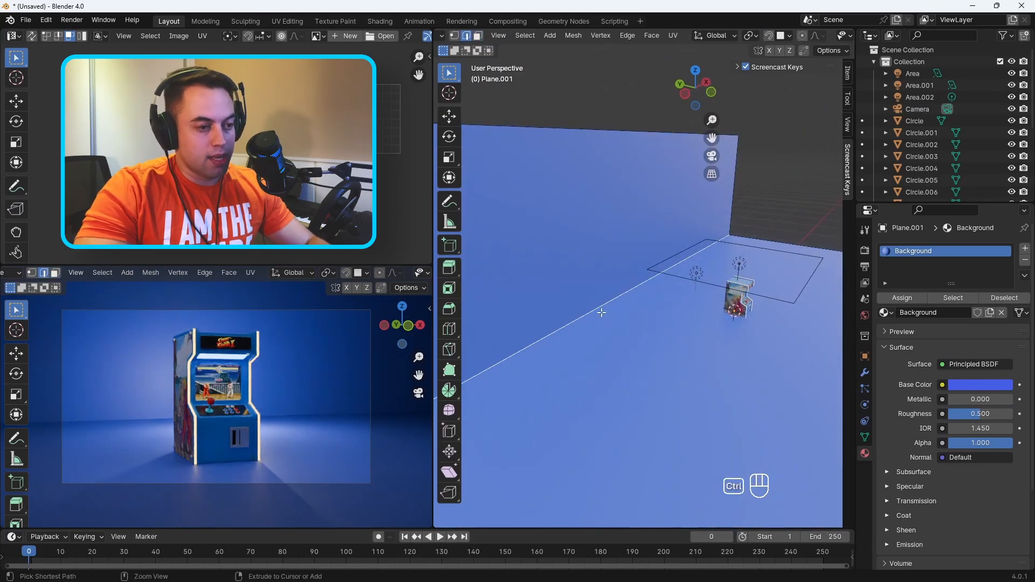
pyautogui.hotkey('ctrl', 'b')
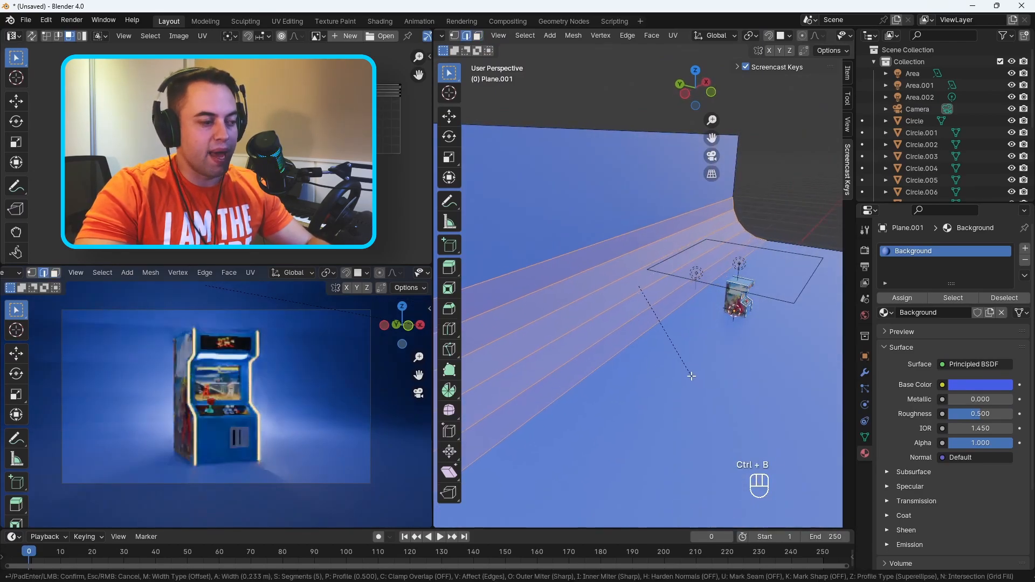
pyautogui.scroll(5, 671, 351)
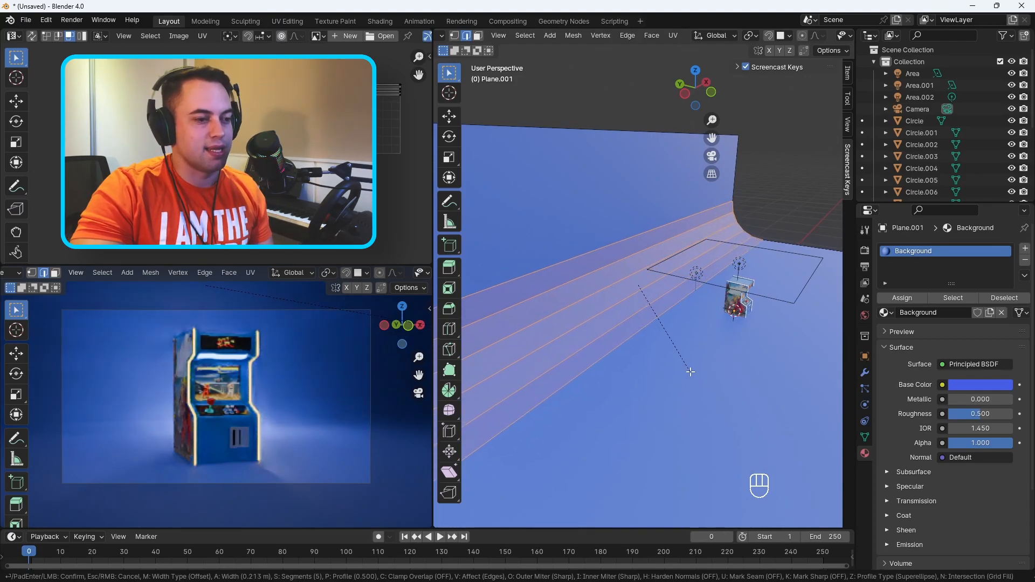
pyautogui.scroll(5, 689, 372)
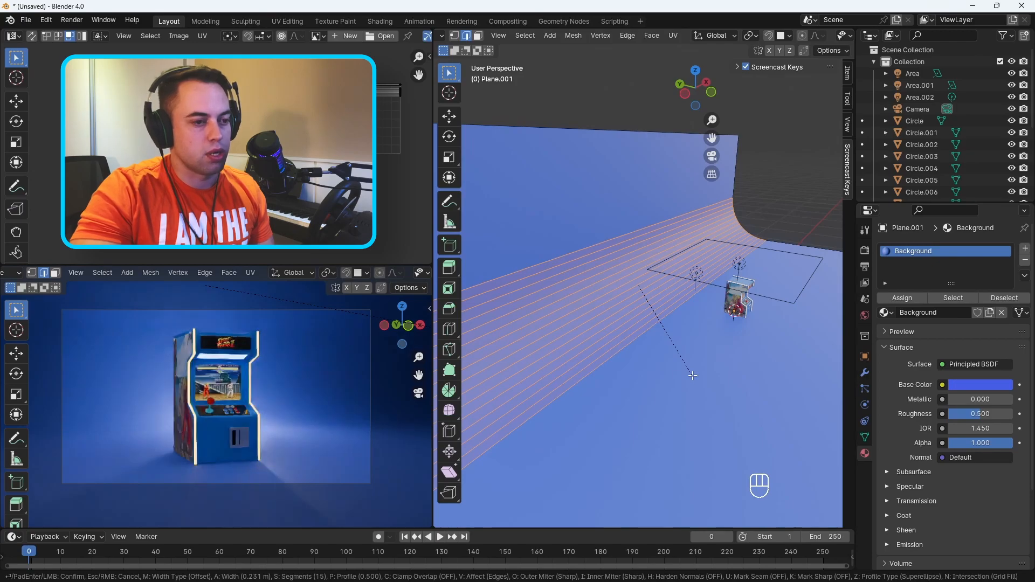
pyautogui.click(692, 376)
# Step: Try smooth shading on the beveled backdrop and undo it
pyautogui.press('Tab')
pyautogui.rightClick(655, 332)
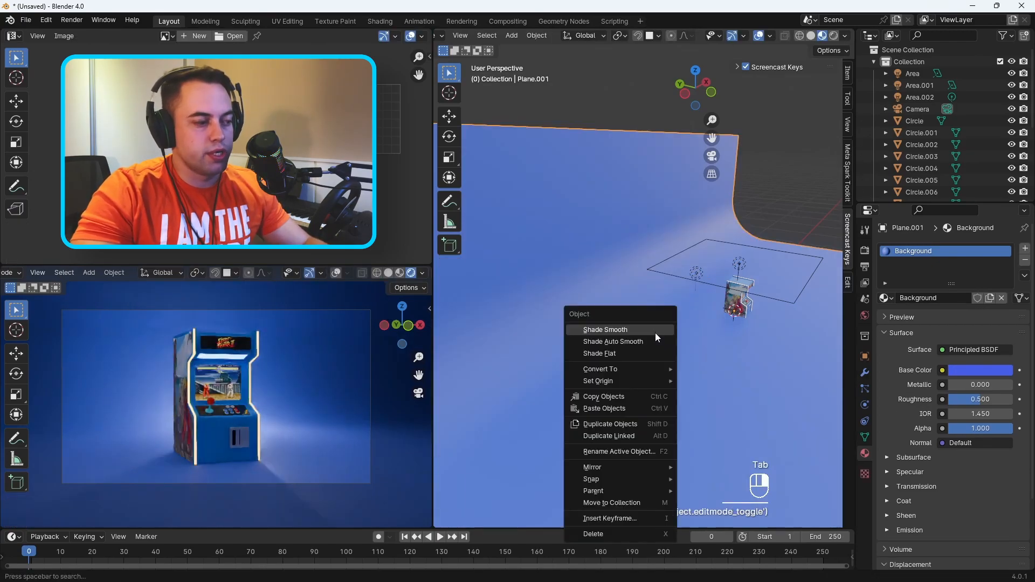
pyautogui.click(655, 331)
pyautogui.hotkey('ctrl', 'z')
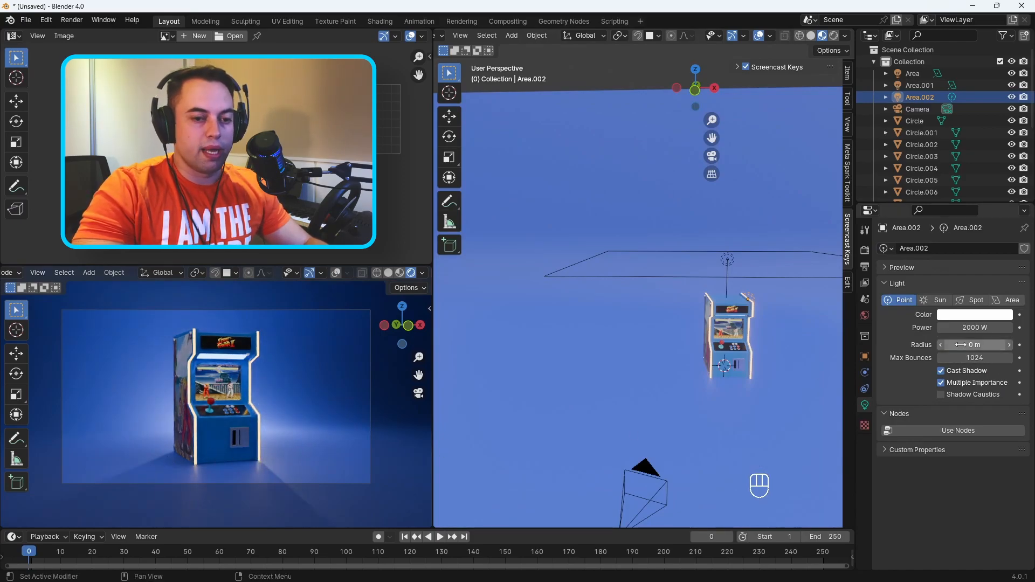
# Step: Set the Point light's radius to 4.5 m and raise the light about 3.55 m along the Z axis
pyautogui.moveTo(974, 345); pyautogui.dragTo(1003, 345)
pyautogui.press('g')
pyautogui.press('z')
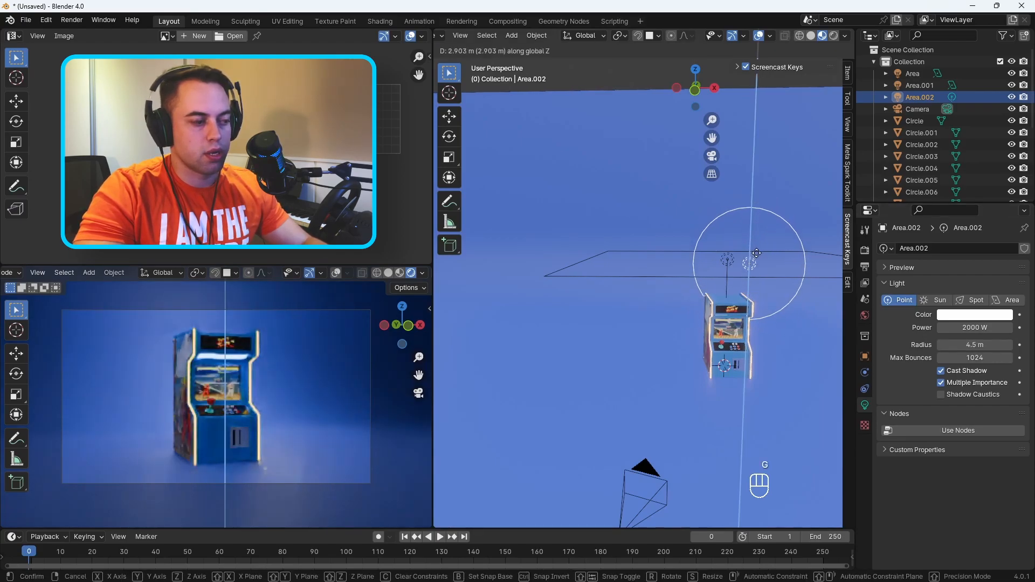
pyautogui.click(758, 246)
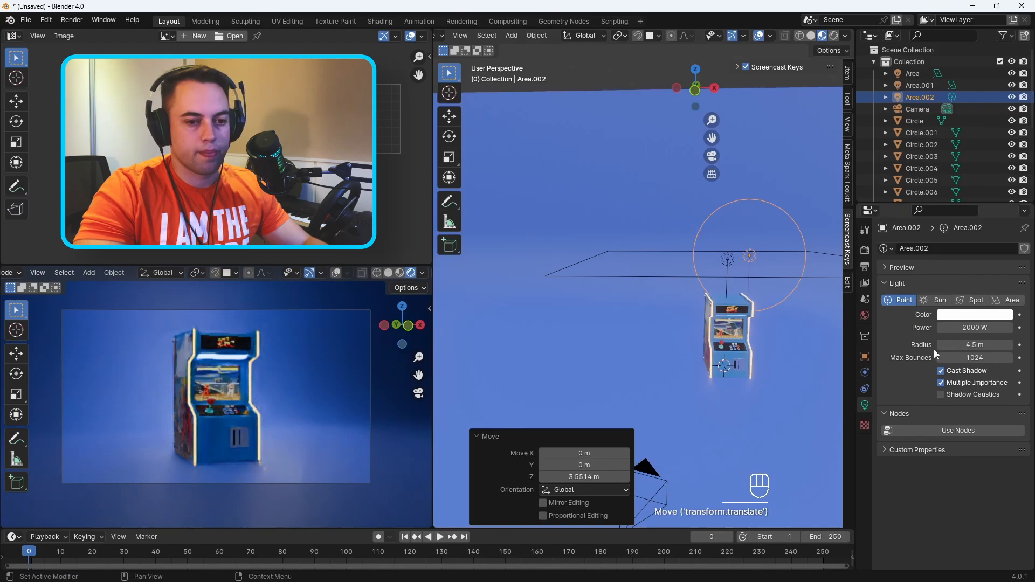
# Step: Set the Point light's radius to 4.67 m and the large overhead Area light's power to 2000 W
pyautogui.moveTo(966, 347); pyautogui.dragTo(977, 346)
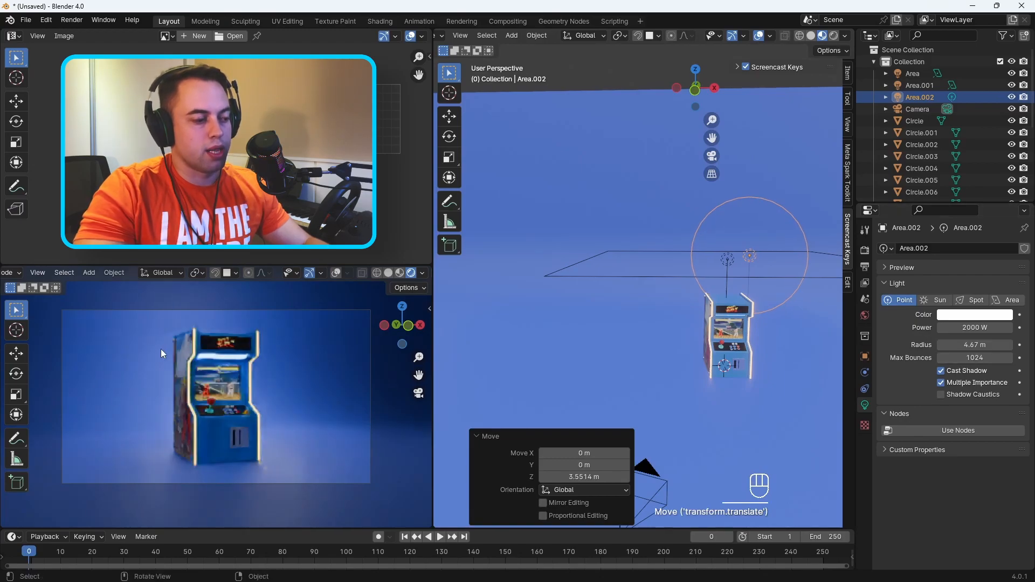
pyautogui.click(725, 260)
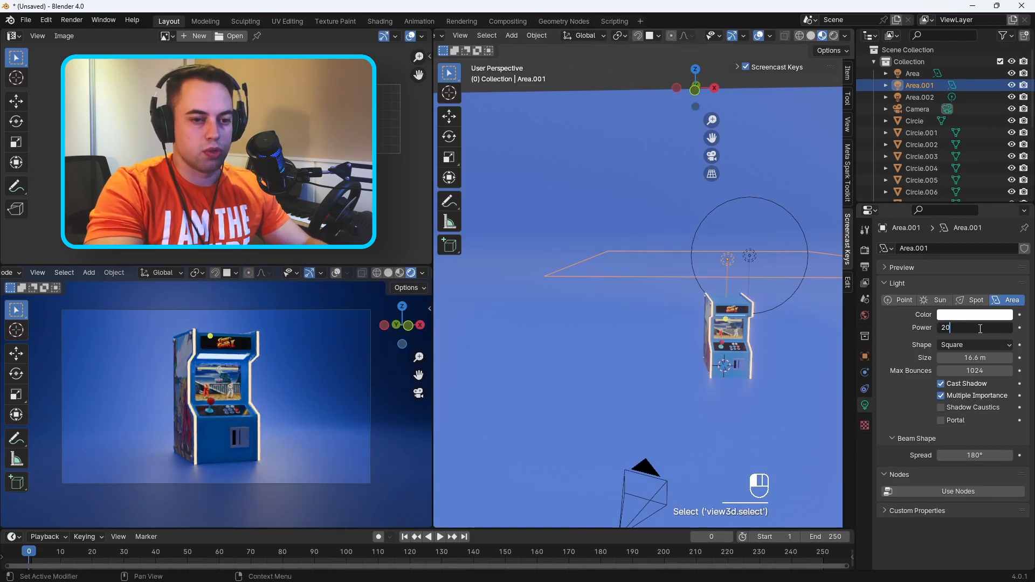
pyautogui.click(980, 328)
pyautogui.write('2000')
pyautogui.press('Return')
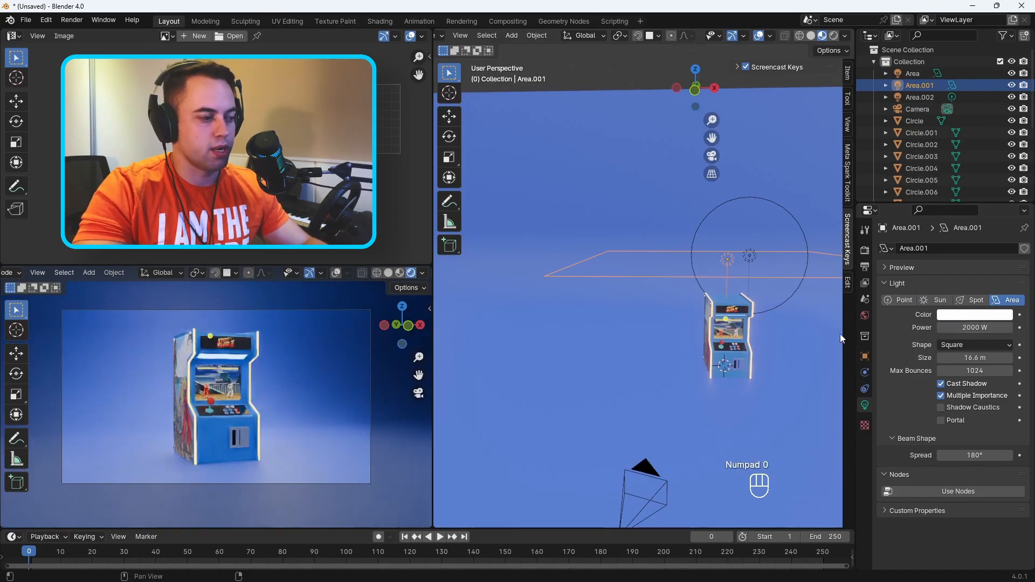
# Step: Turn the overhead Area light into a Point light with a radius of 4.15 m and lower it about 1.9 m along Z
pyautogui.click(908, 302)
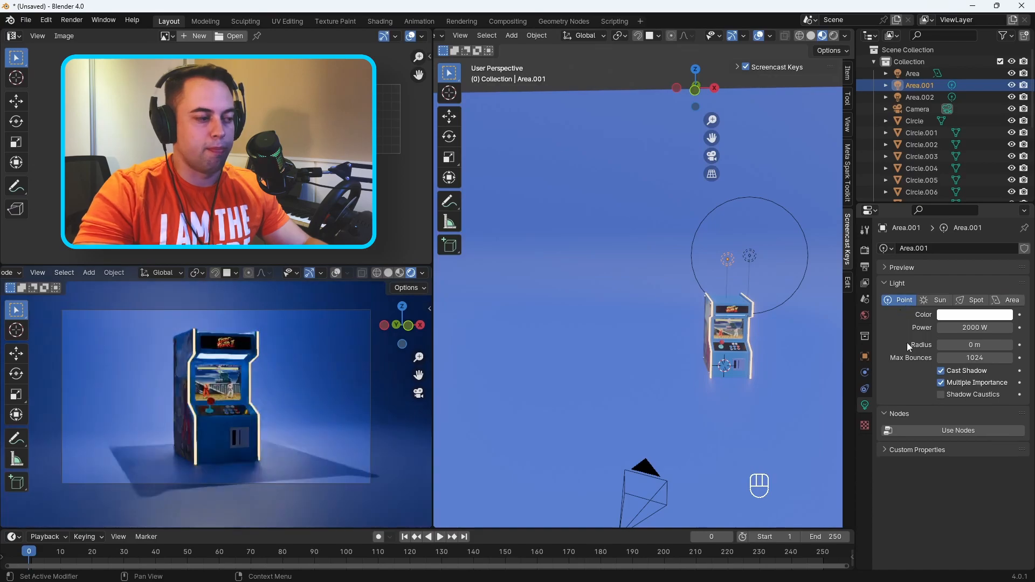
pyautogui.moveTo(974, 345); pyautogui.dragTo(1002, 344)
pyautogui.press('g')
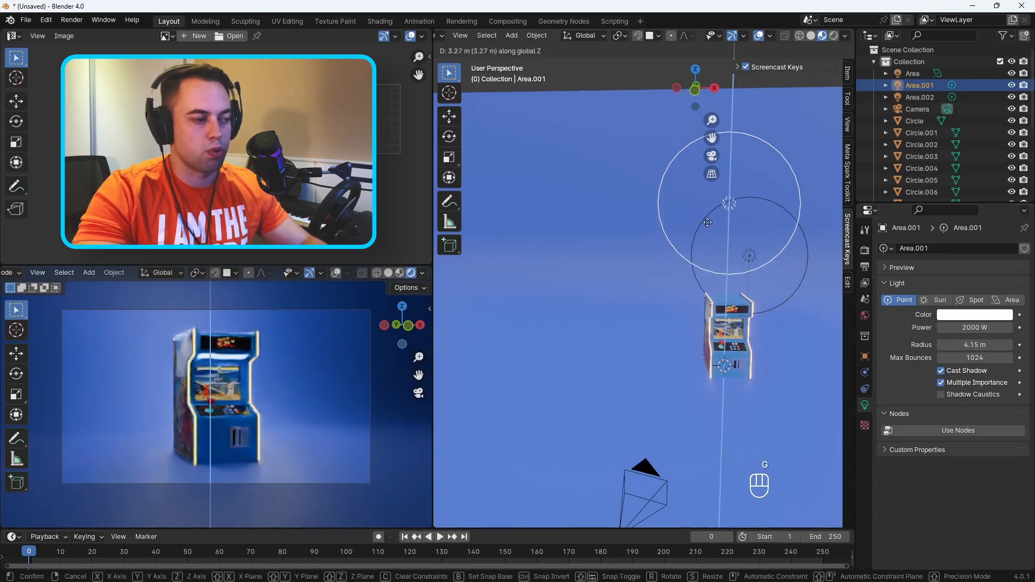
pyautogui.click(772, 279)
# Step: Try moving the light about 3.8 m in front of the cabinet in top view and undo the last changes
pyautogui.press('KP_7')
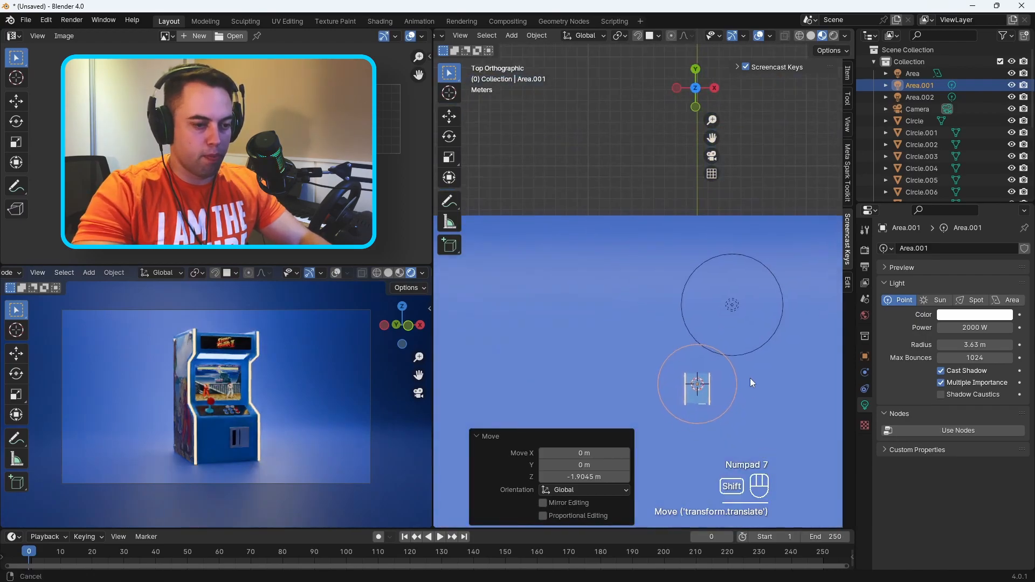
pyautogui.scroll(2, 700, 239)
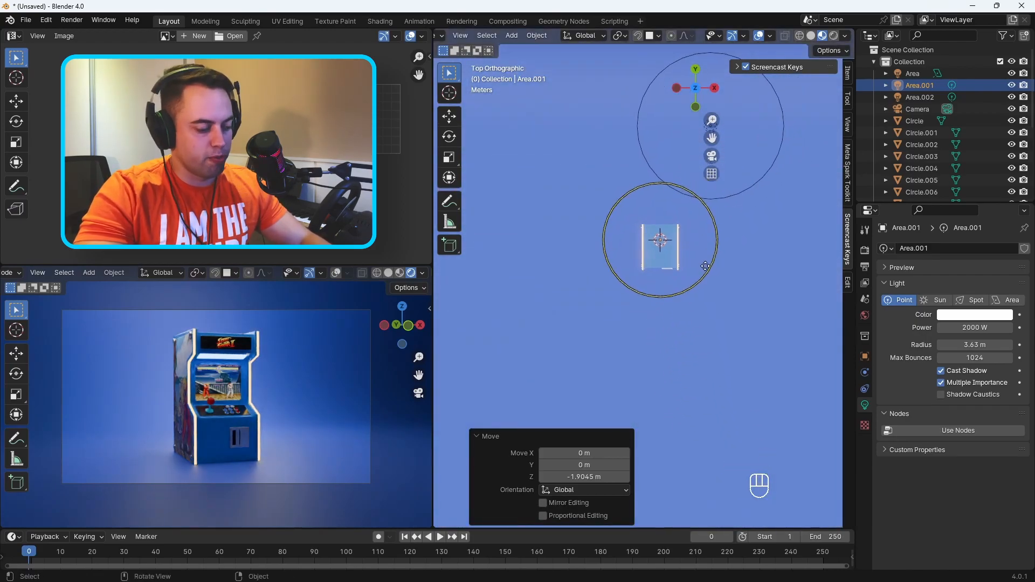
pyautogui.press('g')
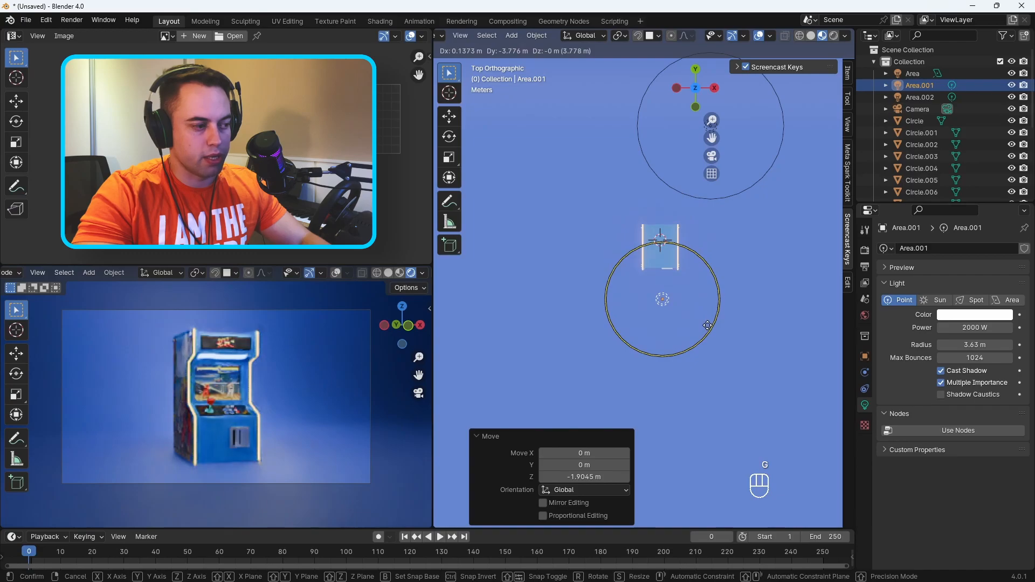
pyautogui.click(706, 328)
pyautogui.hotkey('ctrl', 'z')
pyautogui.hotkey('ctrl', 'z')
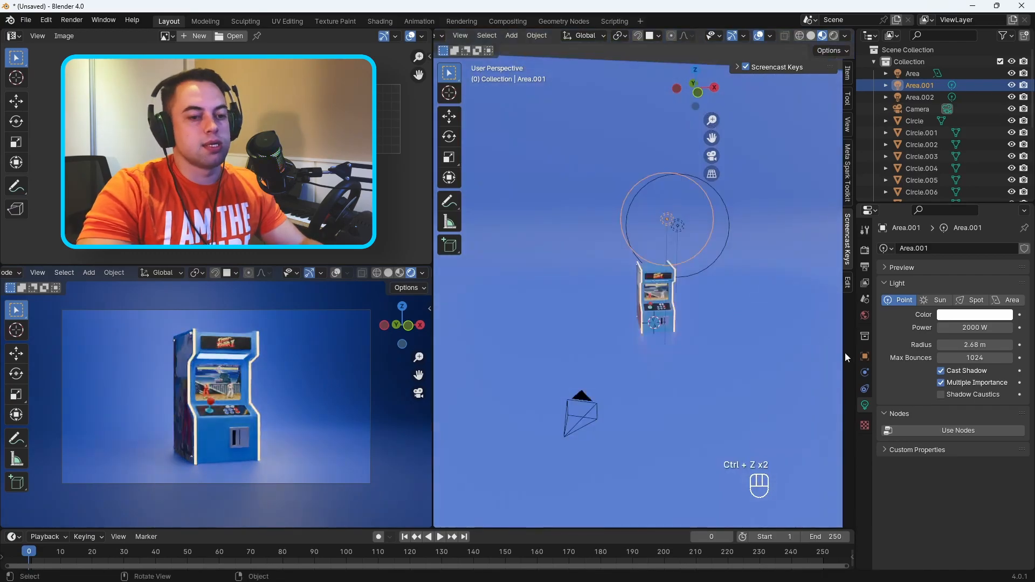
# Step: Change the world background from dark grey to a brighter purple colour
pyautogui.click(864, 315)
pyautogui.click(961, 321)
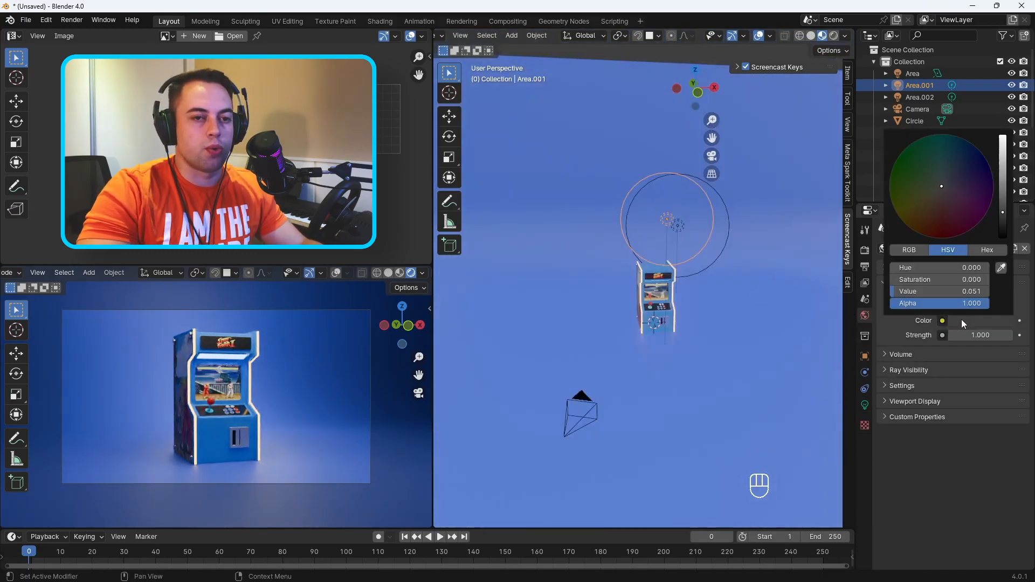
pyautogui.moveTo(1006, 212); pyautogui.dragTo(961, 157)
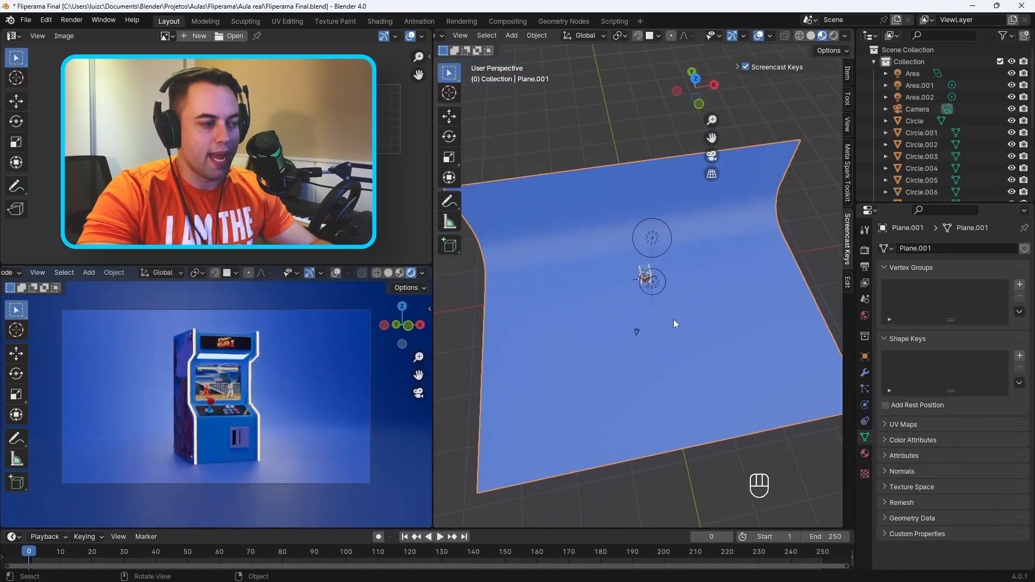
# Step: Rotate the backdrop about -13.8° around the Z axis
pyautogui.scroll(3, 674, 319)
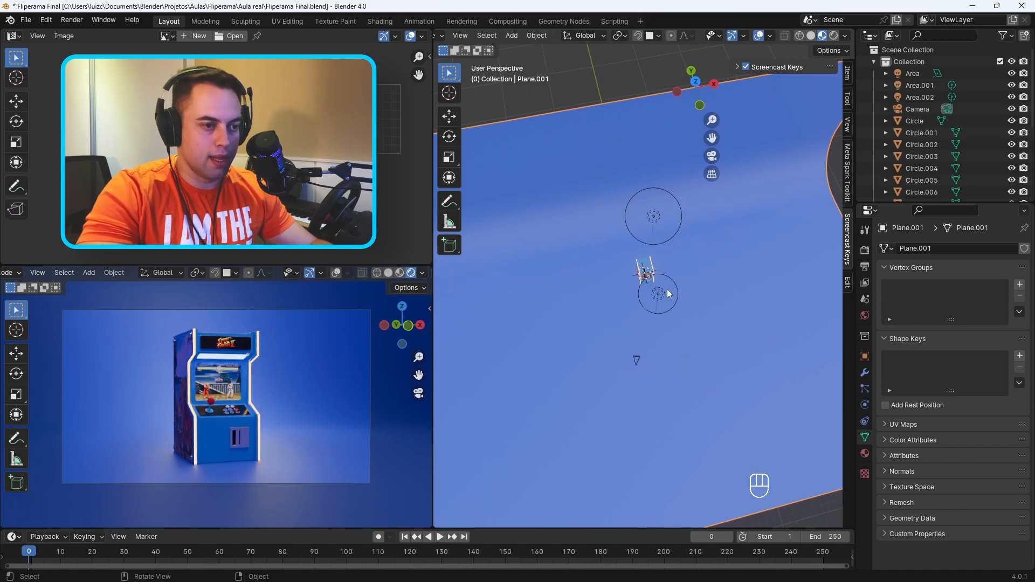
pyautogui.press('r')
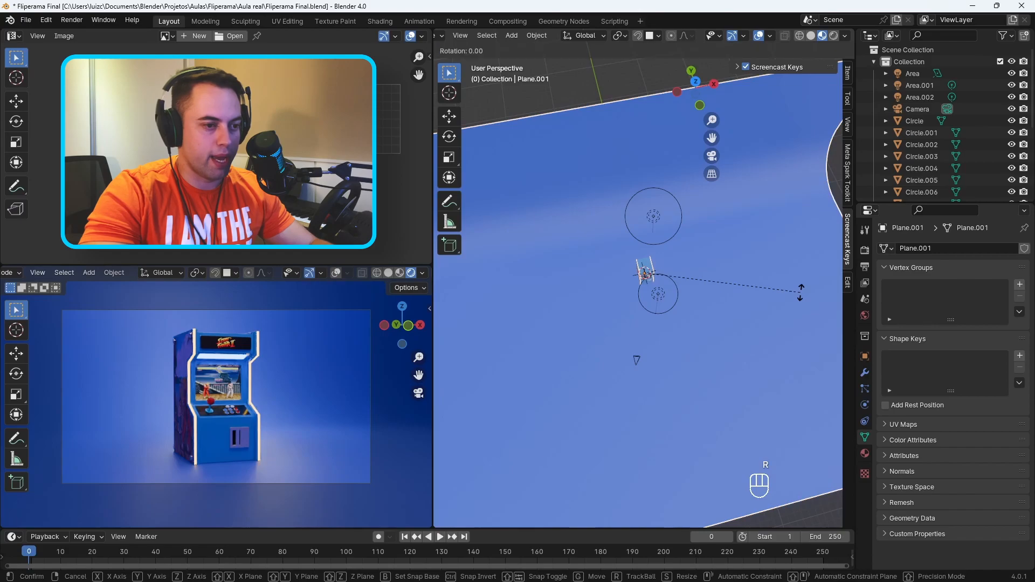
pyautogui.press('z')
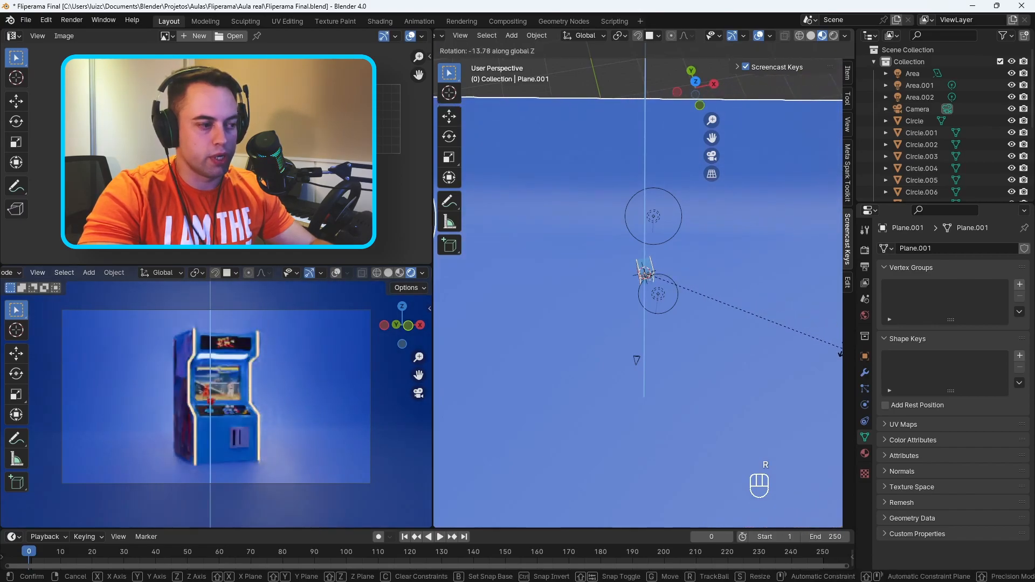
pyautogui.click(840, 356)
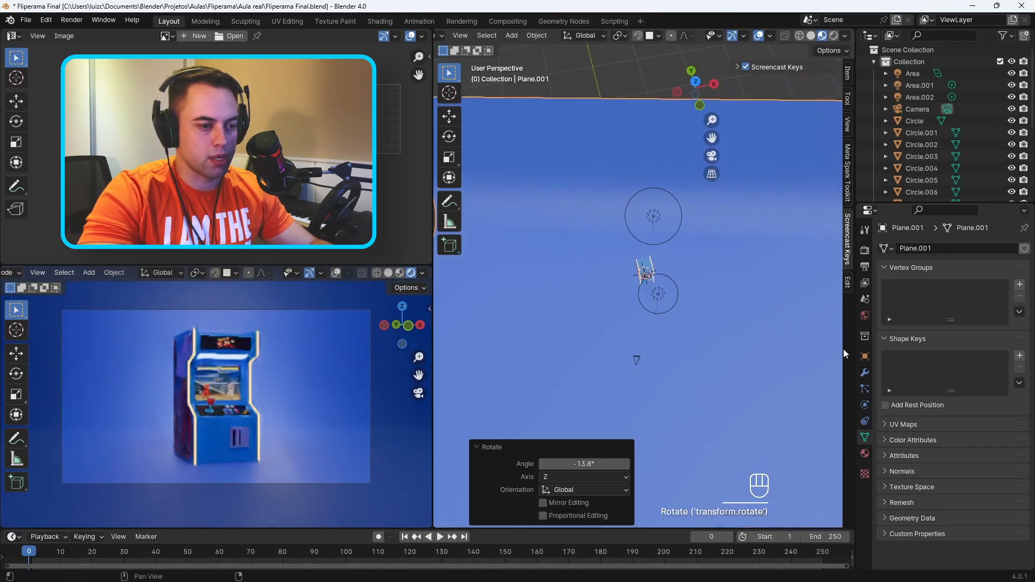
# Step: Adjust the height of a Point light above the cabinet along the Z axis
pyautogui.scroll(3, 657, 354)
pyautogui.moveTo(711, 348); pyautogui.dragTo(630, 215, button='middle')
pyautogui.click(629, 215)
pyautogui.press('g')
pyautogui.press('z')
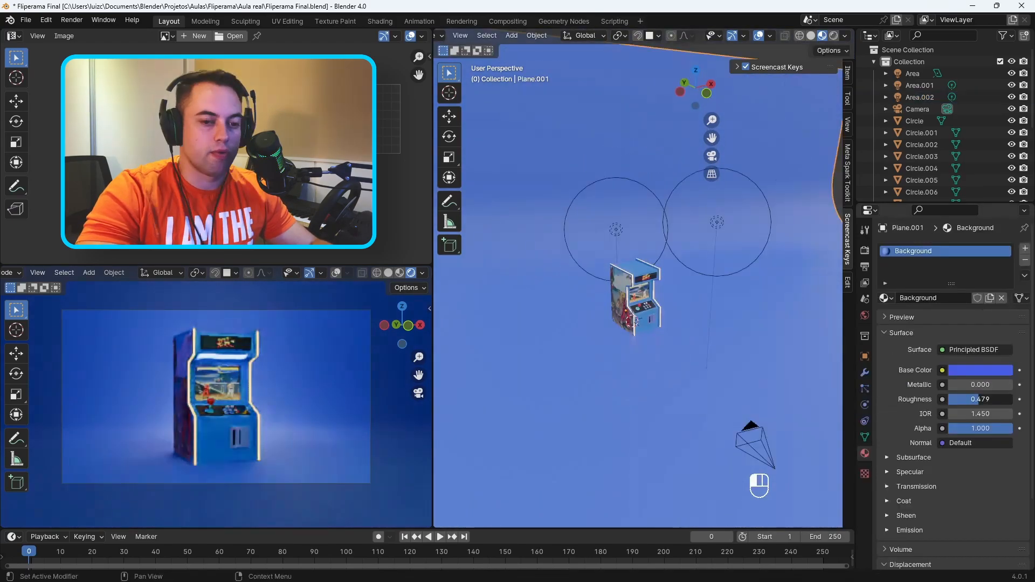
# Step: Set the Background material's roughness to 1.000 and raise the roughness of the cabinet's Base material slightly
pyautogui.moveTo(978, 399); pyautogui.dragTo(1016, 399)
pyautogui.click(655, 421)
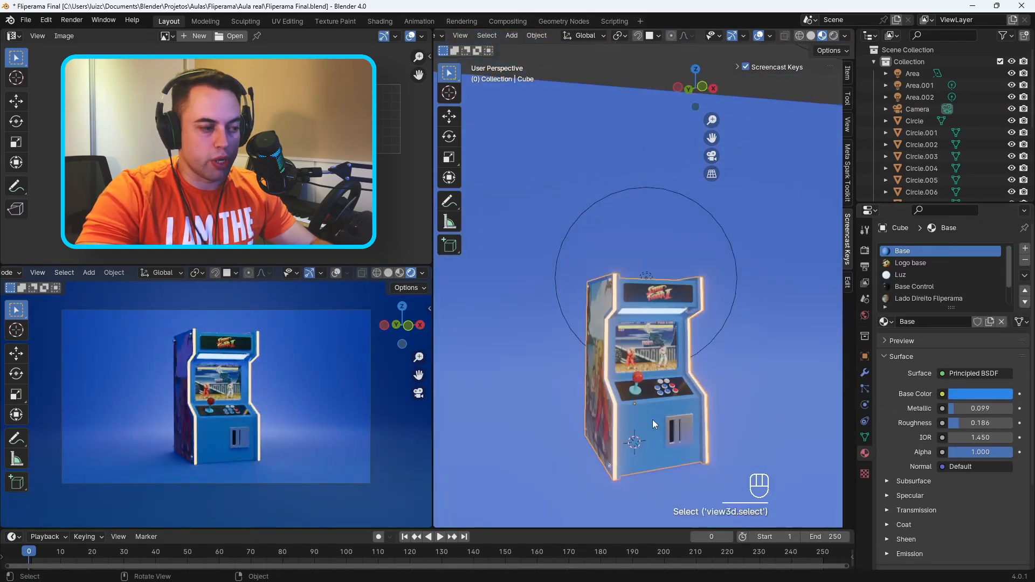
pyautogui.scroll(2, 651, 405)
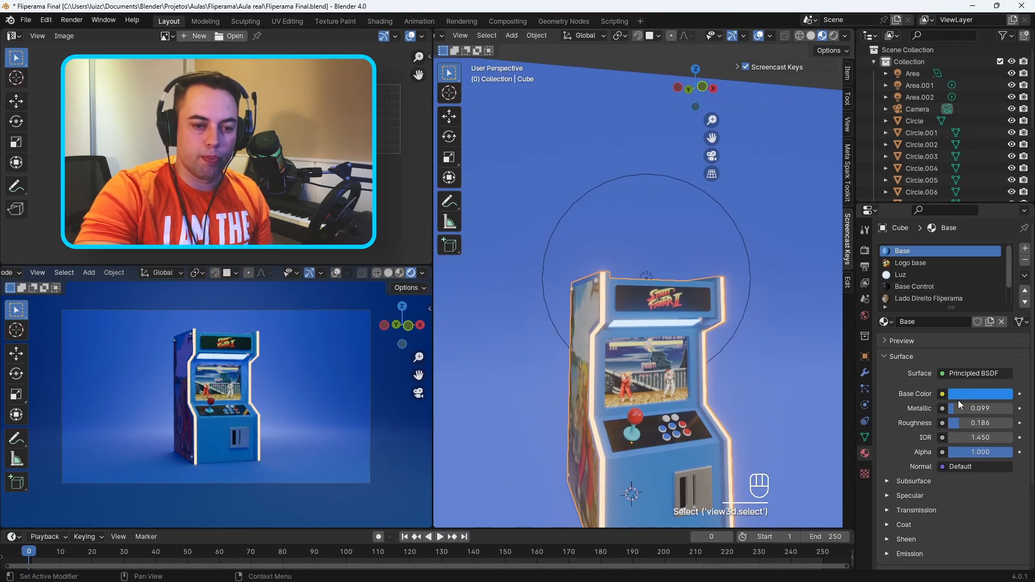
pyautogui.moveTo(958, 423)
pyautogui.mouseDown()
pyautogui.moveTo(997, 408)
pyautogui.moveTo(960, 425)
pyautogui.moveTo(971, 425)
pyautogui.mouseUp()
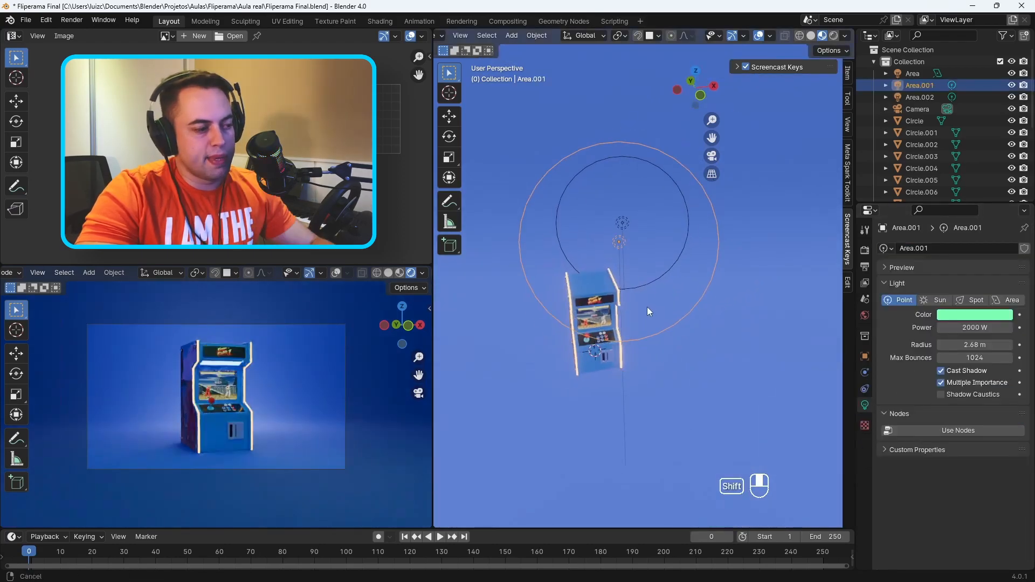
# Step: Change the green 2000 W Point light to an Area light and reduce its size
pyautogui.scroll(2, 639, 264)
pyautogui.keyDown('shift'); pyautogui.moveTo(646, 306); pyautogui.dragTo(681, 246, button='middle'); pyautogui.keyUp('shift')
pyautogui.click(1004, 302)
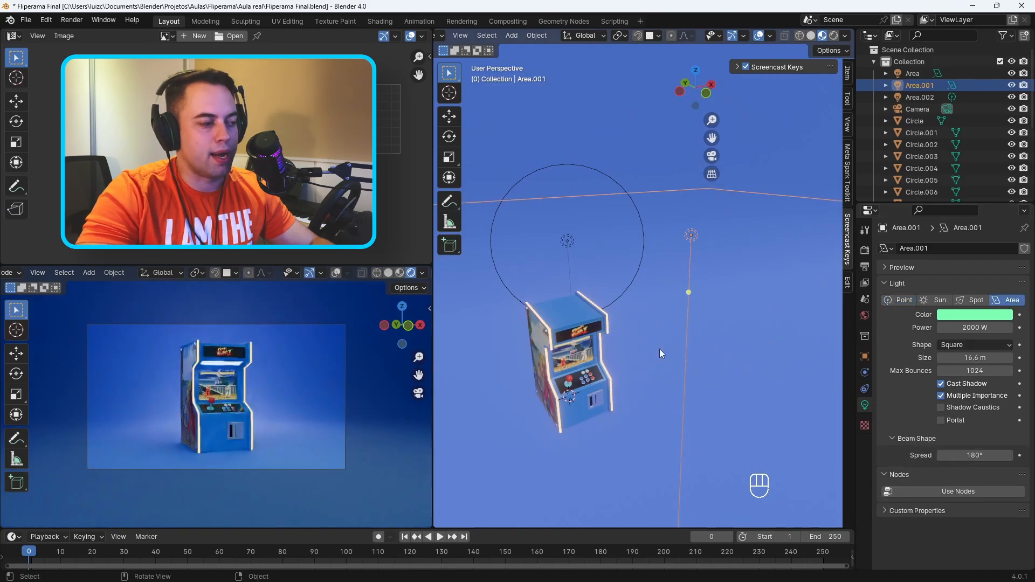
pyautogui.scroll(-2, 612, 343)
pyautogui.moveTo(975, 358); pyautogui.dragTo(937, 358)
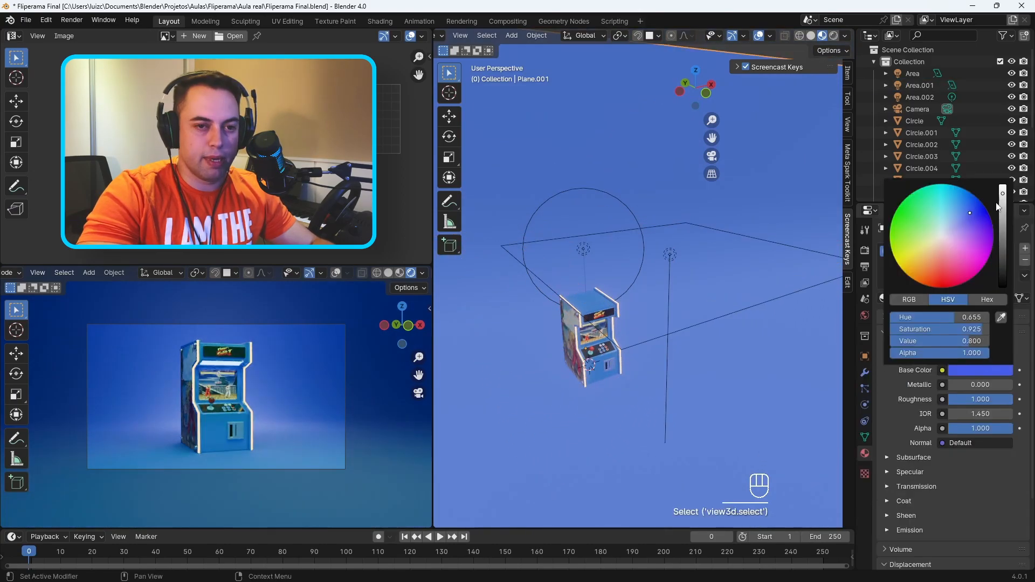
# Step: Darken the blue base colour of the backdrop's Background material
pyautogui.moveTo(997, 208); pyautogui.dragTo(1002, 224)
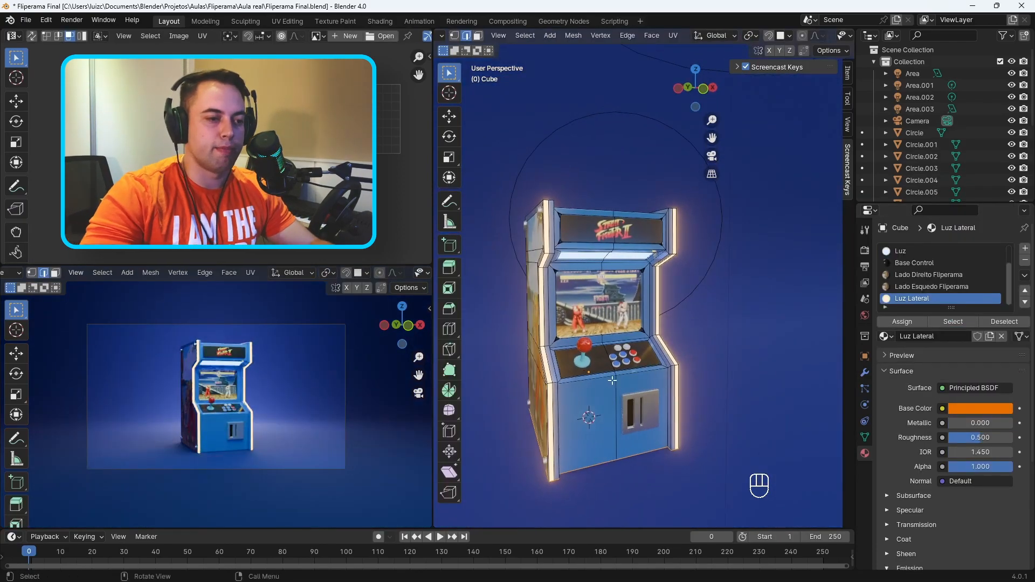
# Step: Raise the cabinet mesh's bottom edges about 0.36 m along the Z axis to shorten the cabinet
pyautogui.press('Tab')
pyautogui.moveTo(694, 403); pyautogui.dragTo(691, 373, button='middle')
pyautogui.press('Tab')
pyautogui.moveTo(691, 373); pyautogui.dragTo(671, 380, button='middle')
pyautogui.press('KP_1')
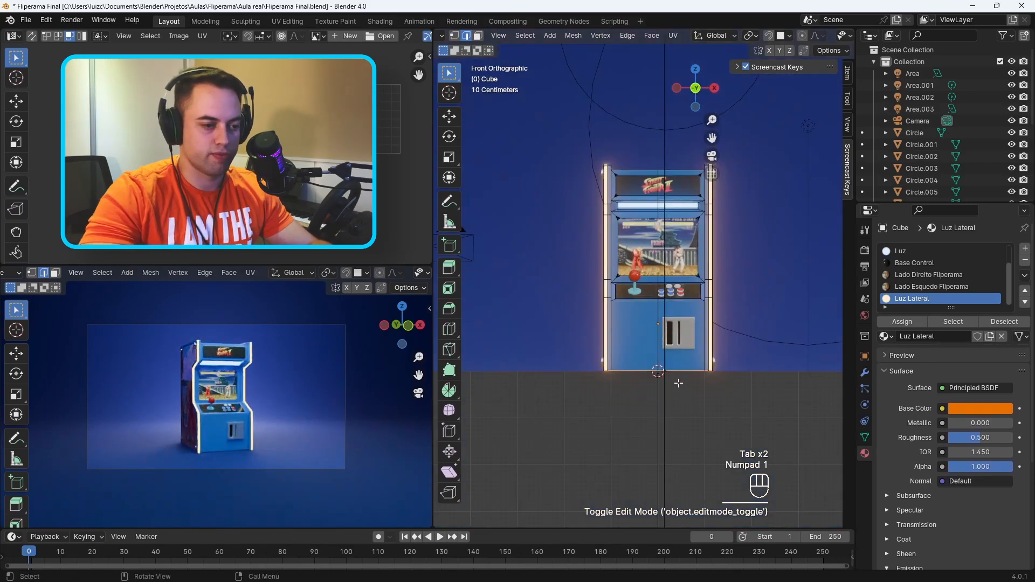
pyautogui.hotkey('shift', 'z')
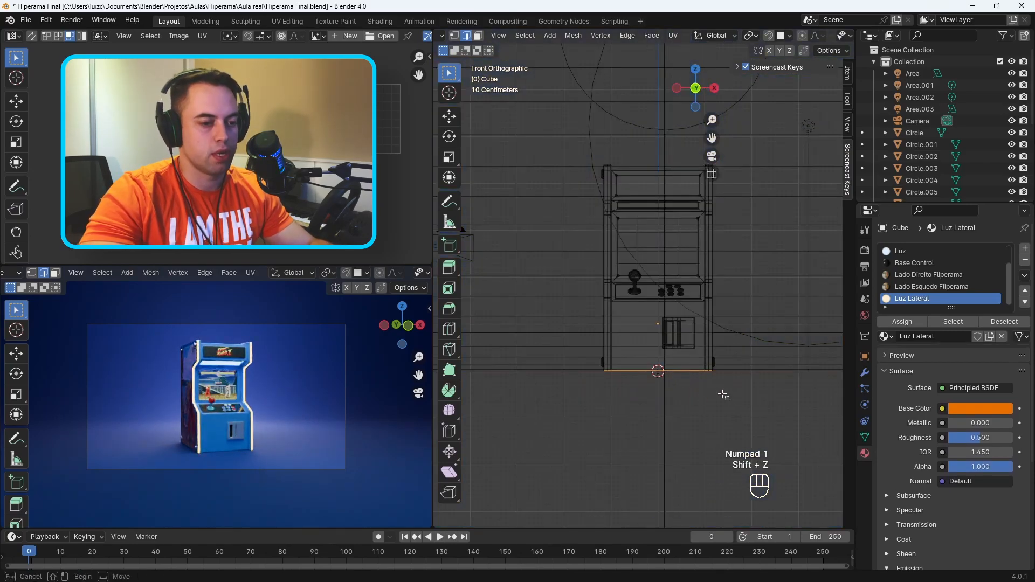
pyautogui.moveTo(726, 397); pyautogui.dragTo(552, 308)
pyautogui.press('g')
pyautogui.press('z')
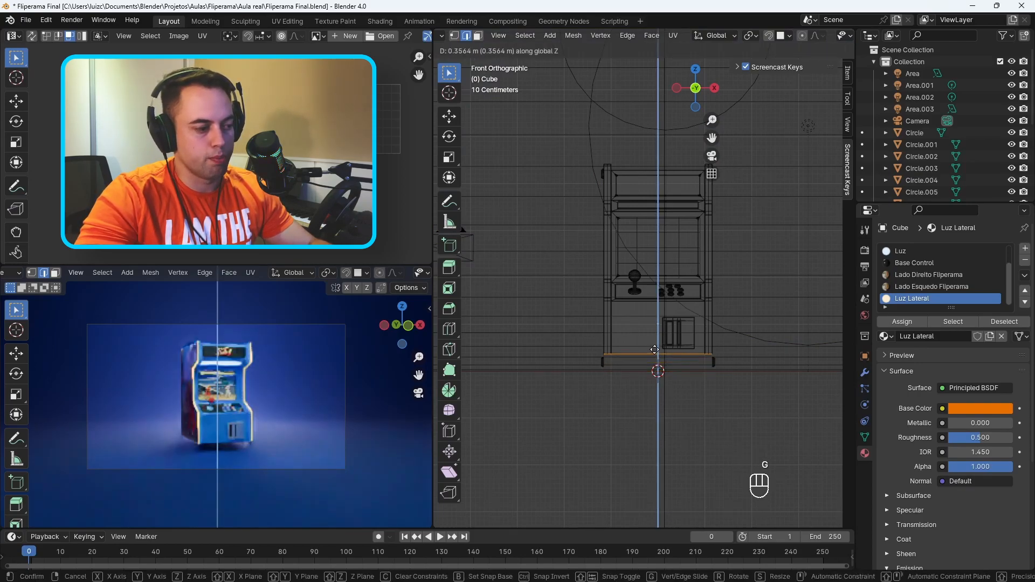
pyautogui.click(654, 349)
pyautogui.moveTo(654, 348); pyautogui.dragTo(718, 360, button='middle')
pyautogui.press('Tab')
pyautogui.hotkey('shift', 'z')
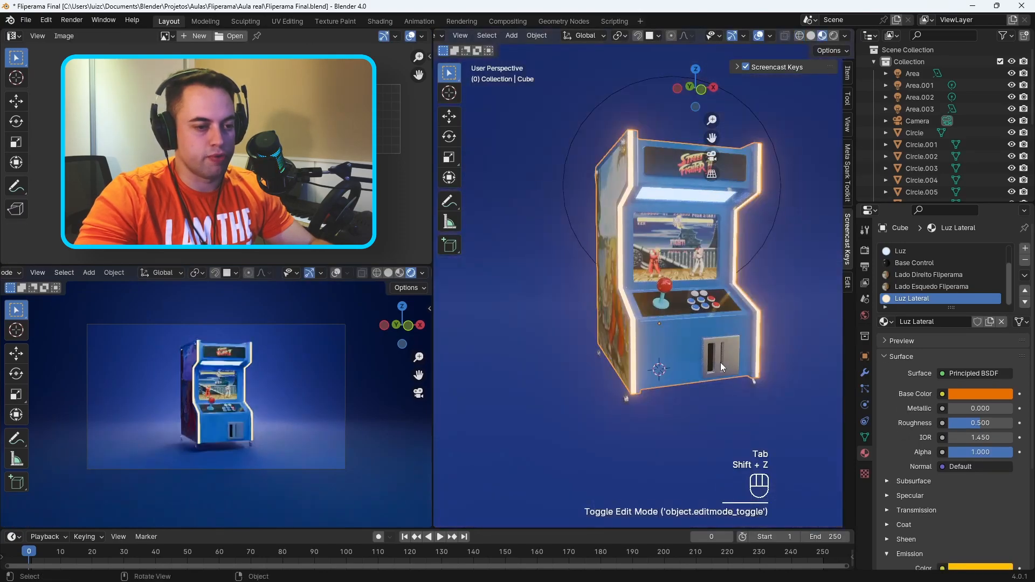
# Step: Move the coin slot panel slightly up along the Z axis
pyautogui.click(721, 361)
pyautogui.press('g')
pyautogui.press('z')
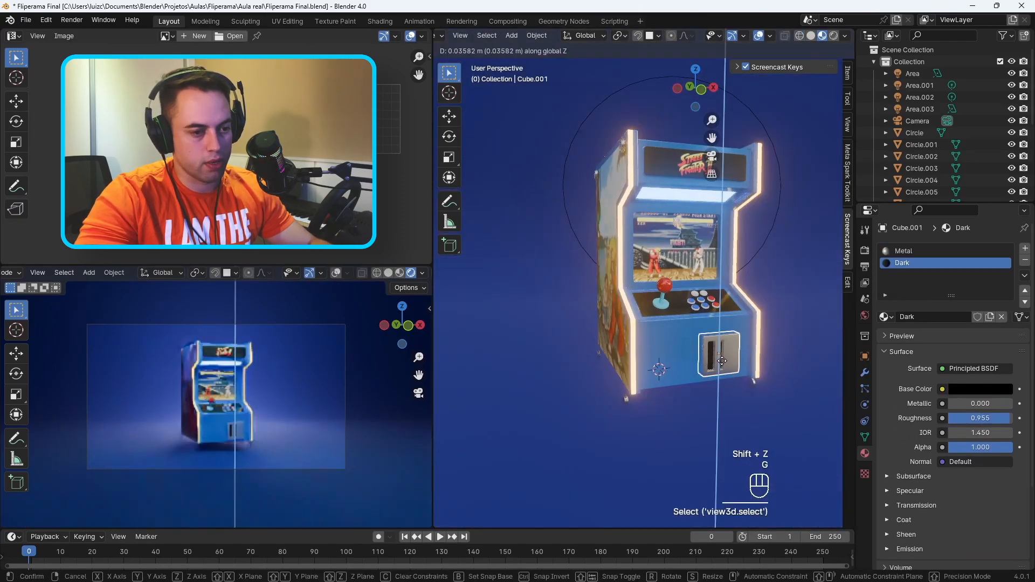
pyautogui.click(722, 355)
# Step: Select the metal feet under the cabinet and raise them along the Z axis to meet the shortened base
pyautogui.moveTo(719, 358); pyautogui.dragTo(679, 399, button='middle')
pyautogui.keyDown('shift'); pyautogui.click(675, 399); pyautogui.keyUp('shift')
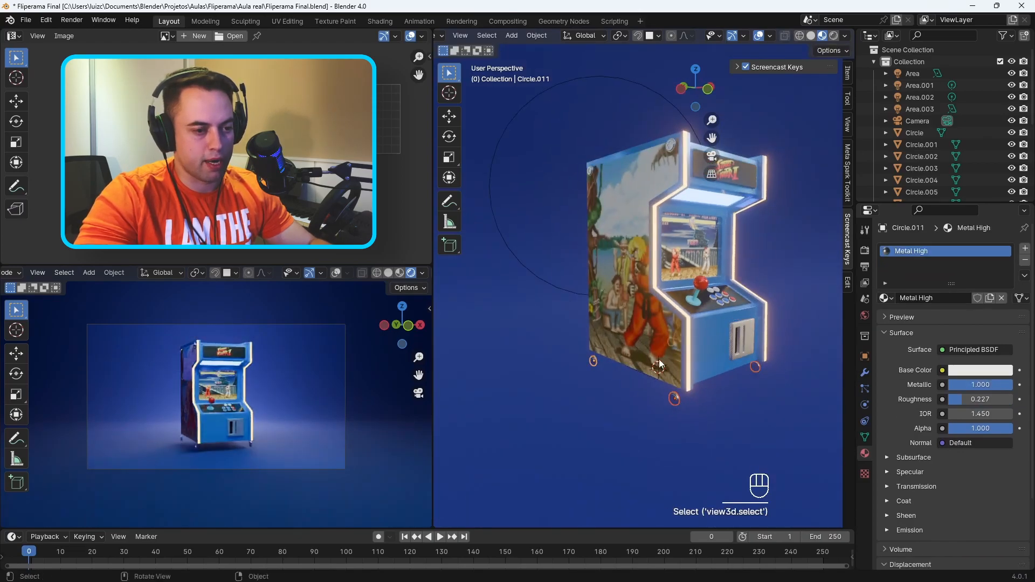
pyautogui.press('g')
pyautogui.press('z')
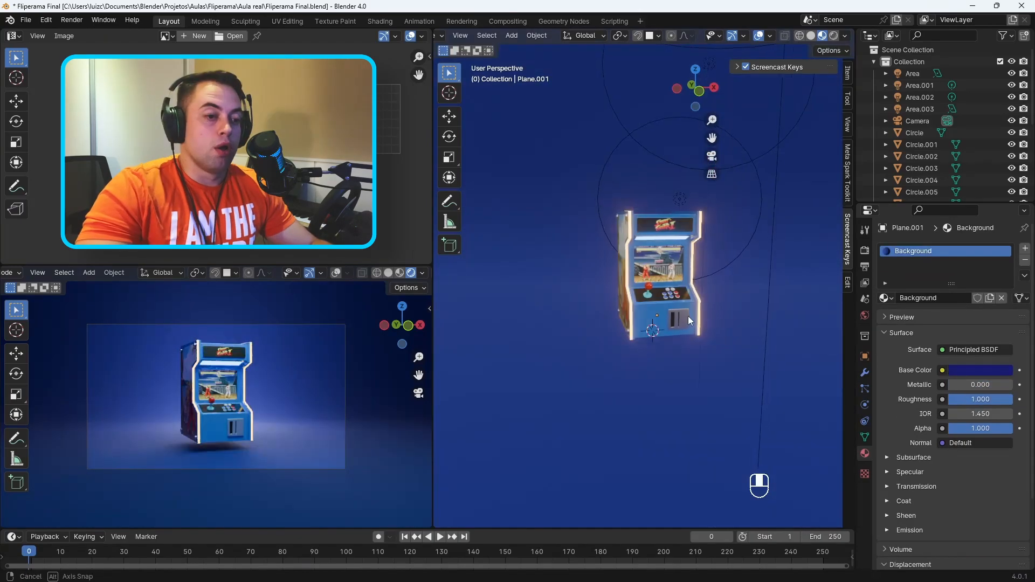
# Step: Hide the backdrop plane in the viewport
pyautogui.moveTo(688, 318); pyautogui.dragTo(693, 317, button='middle')
pyautogui.scroll(1, 693, 317)
pyautogui.scroll(-3, 693, 316)
pyautogui.scroll(-2, 693, 318)
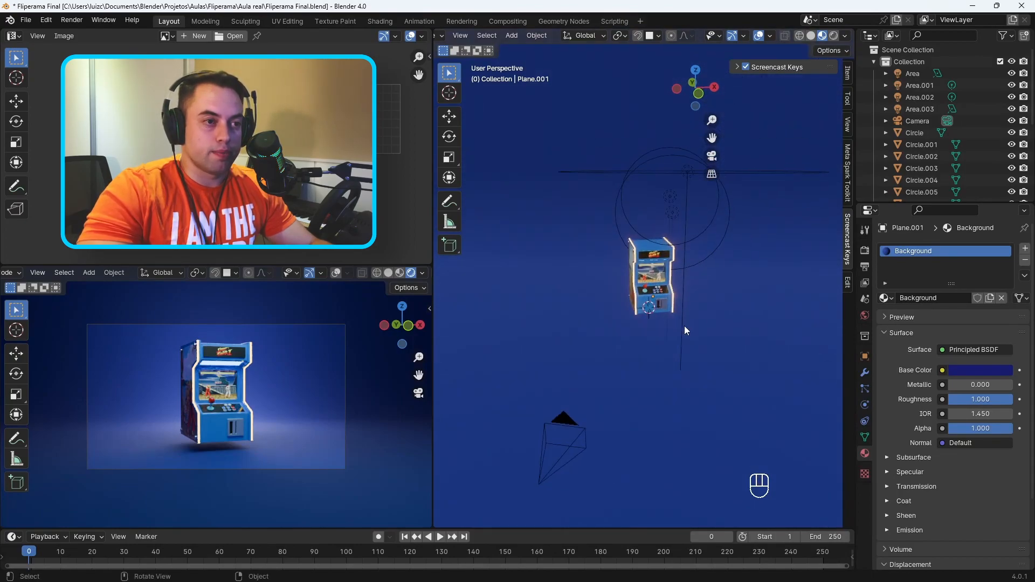
pyautogui.click(722, 342)
pyautogui.scroll(-2, 732, 332)
pyautogui.press('h')
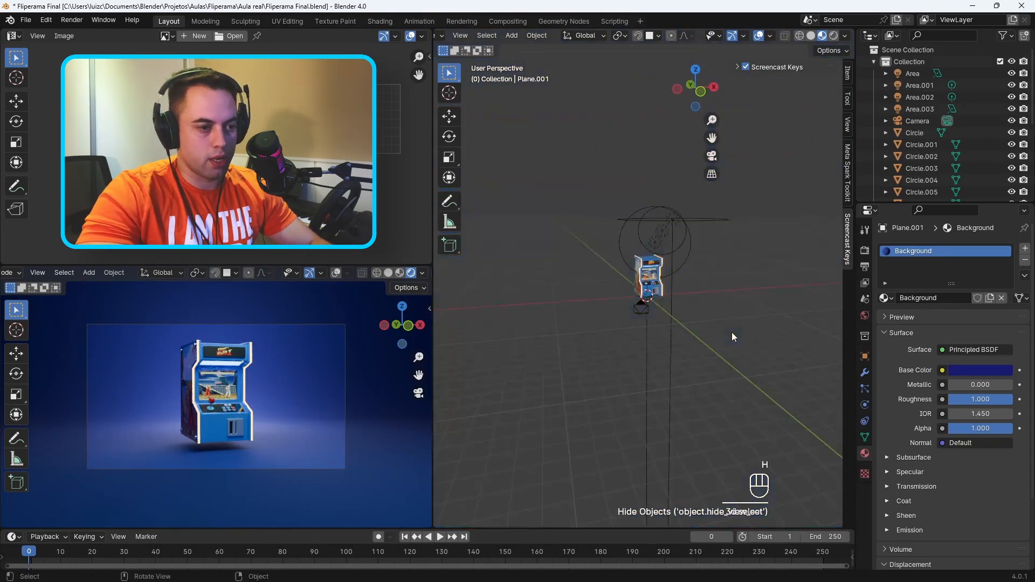
# Step: Hide the four lights and the camera so that only the arcade cabinet is shown
pyautogui.moveTo(751, 205); pyautogui.dragTo(580, 251)
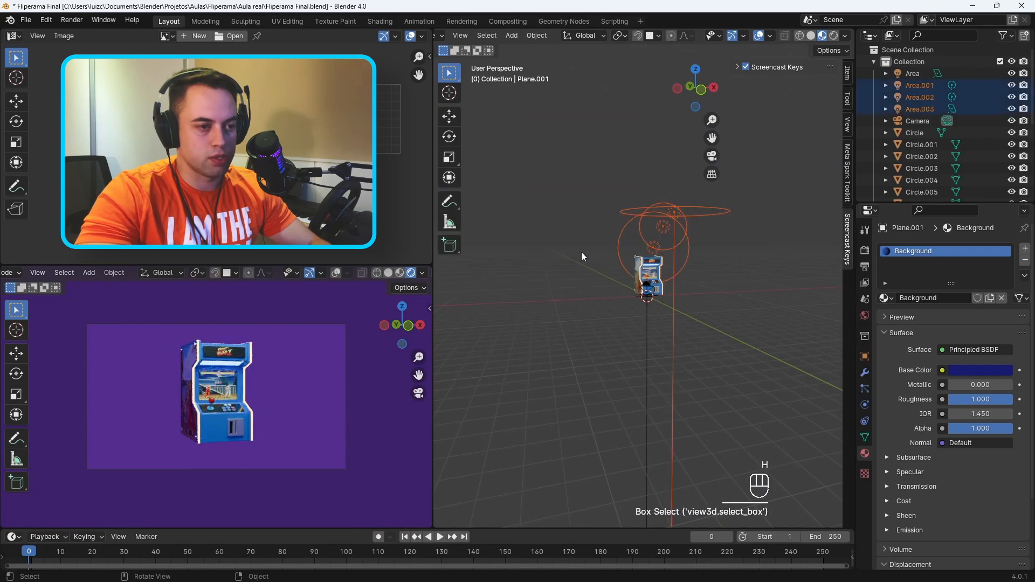
pyautogui.press('h')
pyautogui.click(648, 316)
pyautogui.scroll(3, 668, 320)
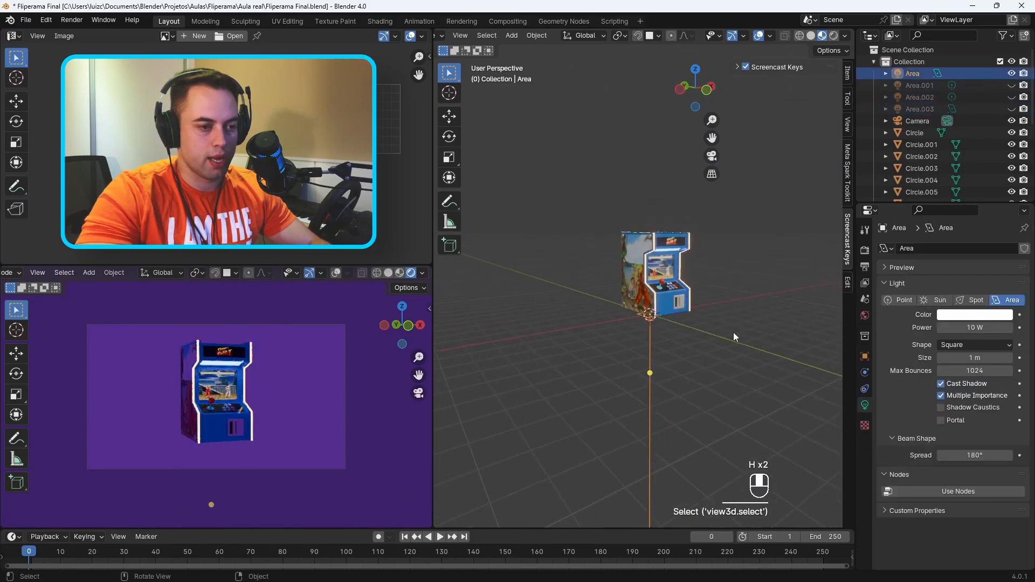
pyautogui.press('h')
pyautogui.scroll(-2, 723, 332)
pyautogui.click(677, 297)
pyautogui.moveTo(677, 296); pyautogui.dragTo(725, 320, button='middle')
pyautogui.press('h')
# Step: Move all the arcade cabinet's parts into a new collection named Fliperama and unhide the lights, camera and backdrop plane
pyautogui.scroll(3, 669, 313)
pyautogui.hotkey('shift', 'z')
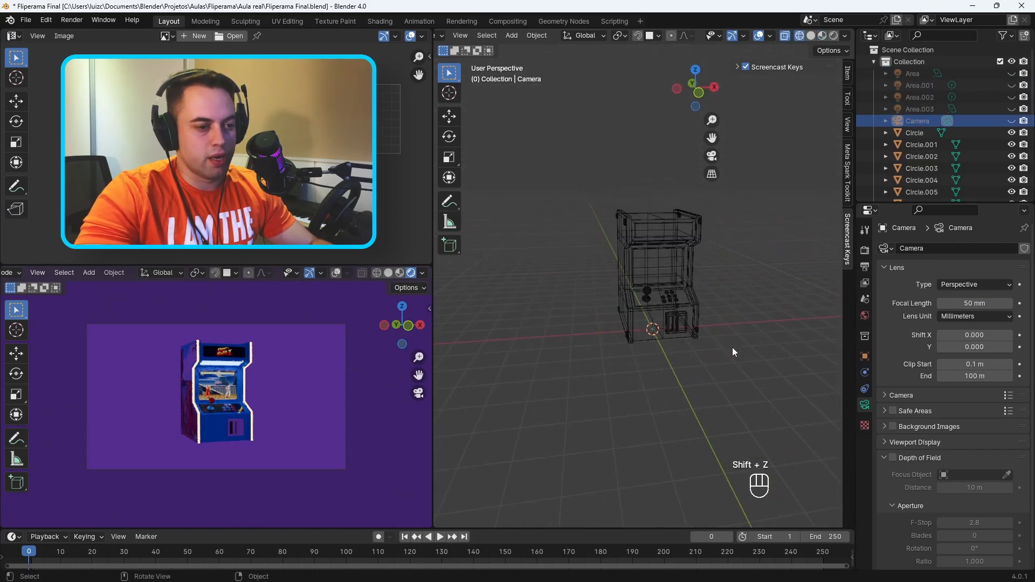
pyautogui.moveTo(742, 399); pyautogui.dragTo(548, 147)
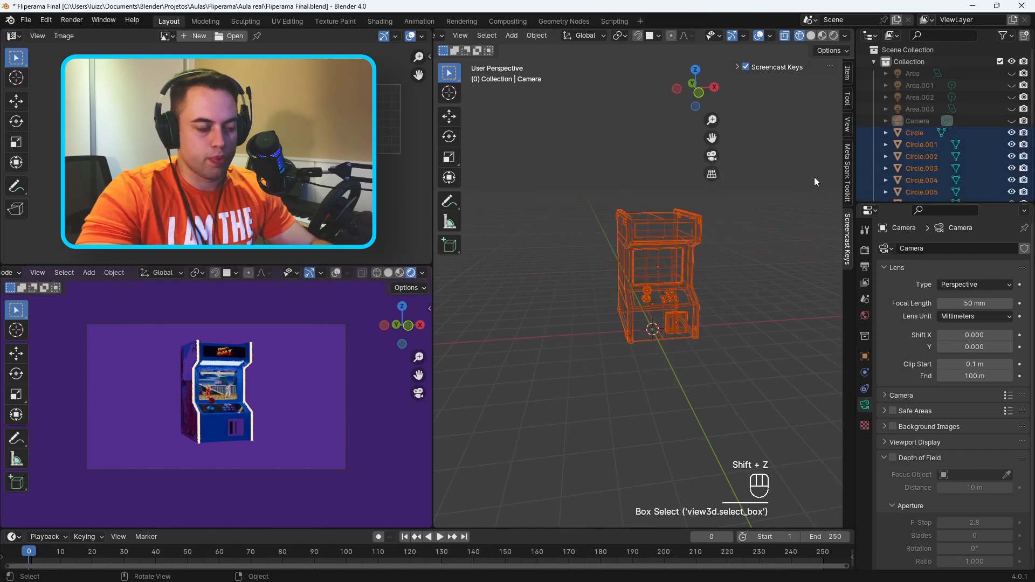
pyautogui.press('m')
pyautogui.click(721, 228)
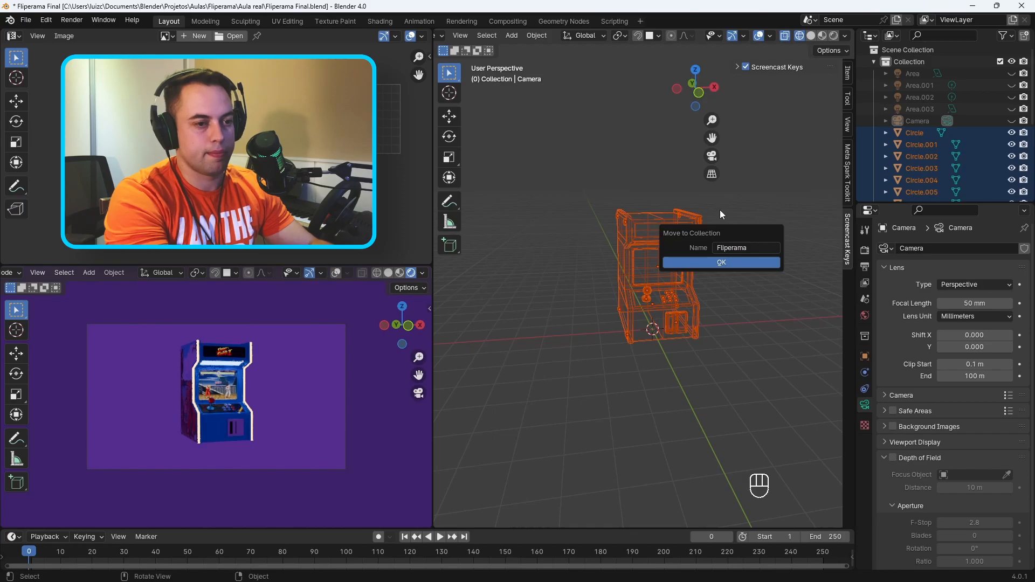
pyautogui.click(745, 261)
pyautogui.hotkey('shift', 'z')
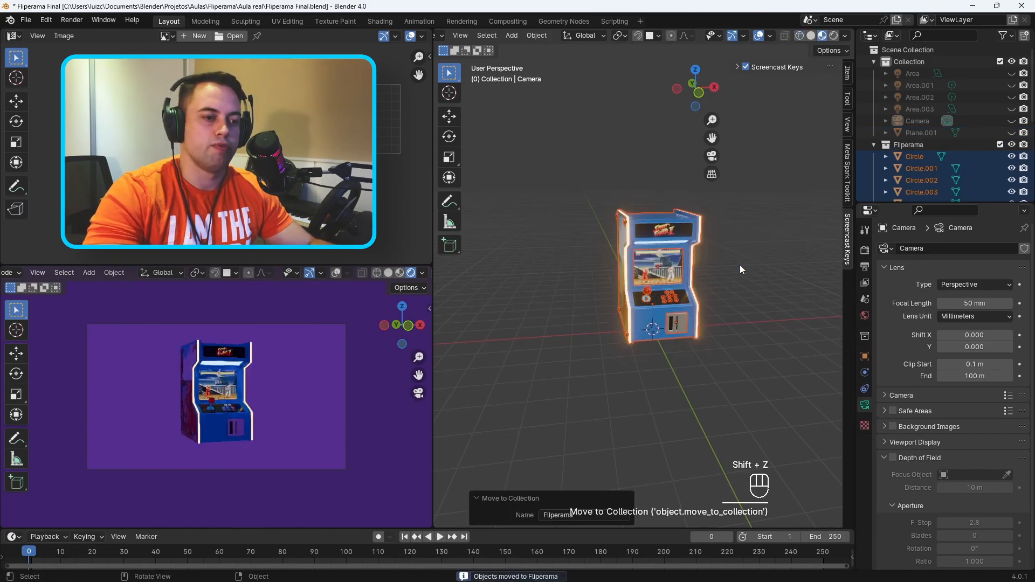
pyautogui.hotkey('alt', 'h')
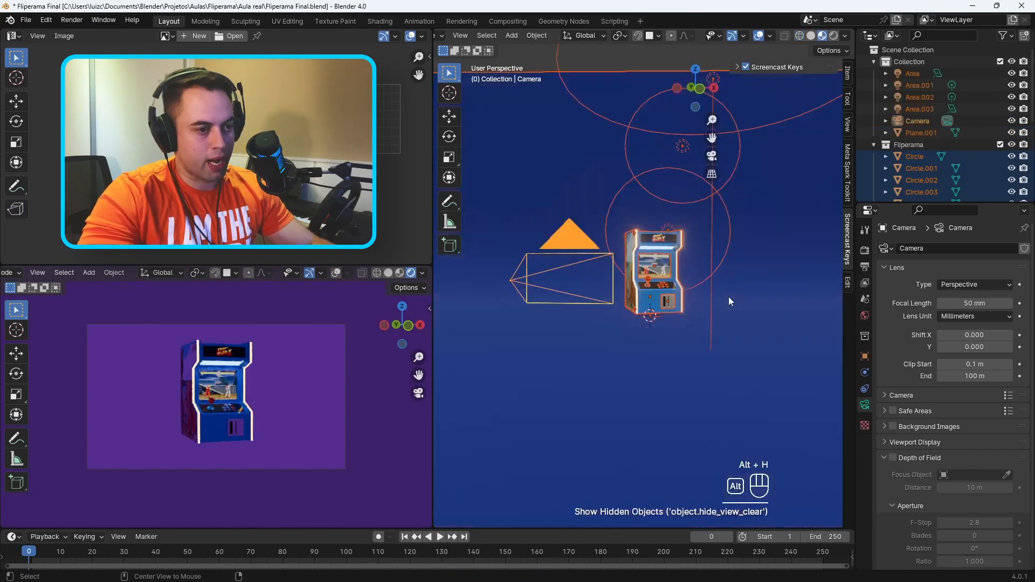
# Step: Select all objects in the Fliperama collection and lower them about 0.376 m along the Z axis
pyautogui.click(911, 145)
pyautogui.rightClick(931, 144)
pyautogui.rightClick(913, 144)
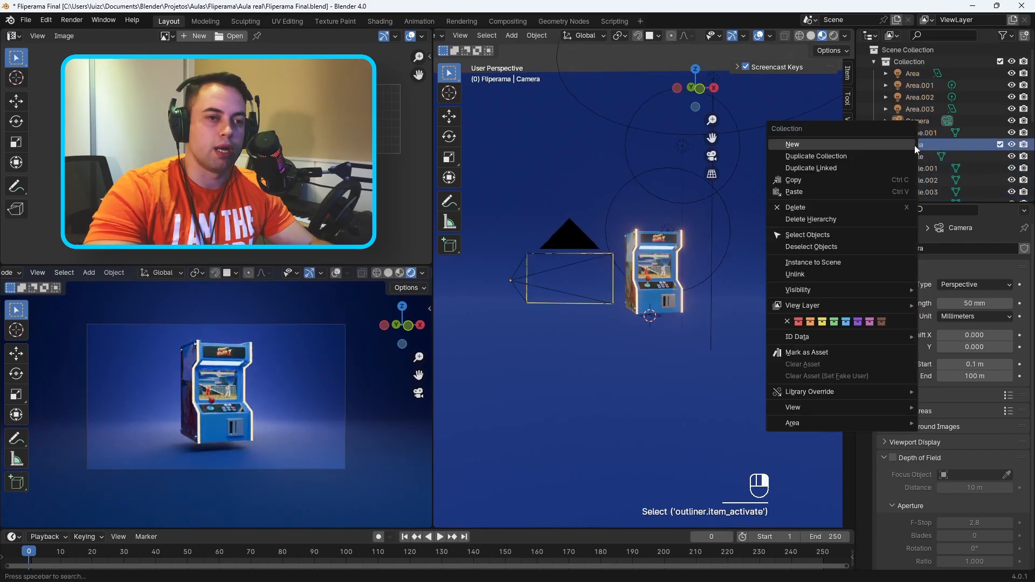
pyautogui.click(871, 235)
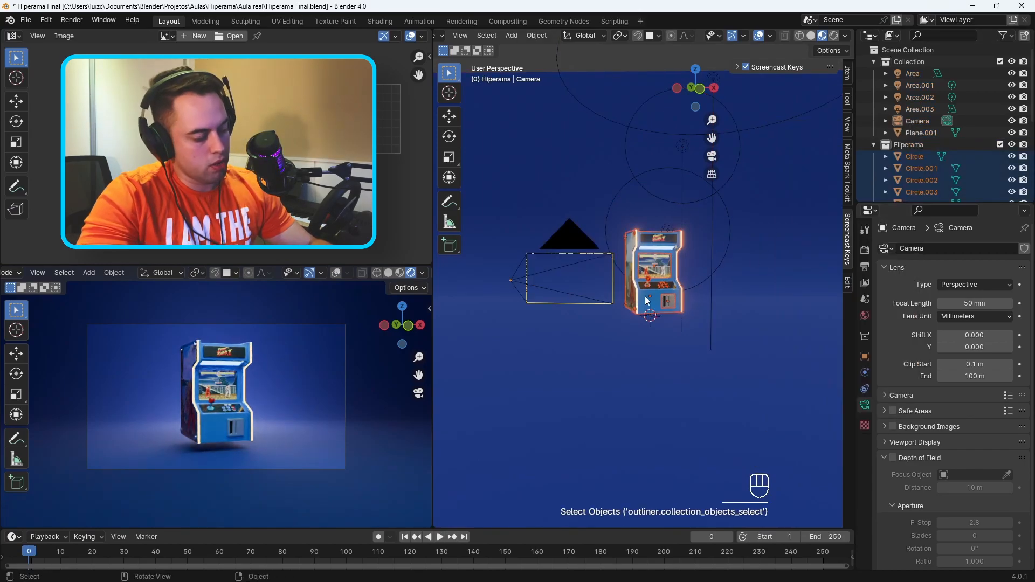
pyautogui.press('g')
pyautogui.press('z')
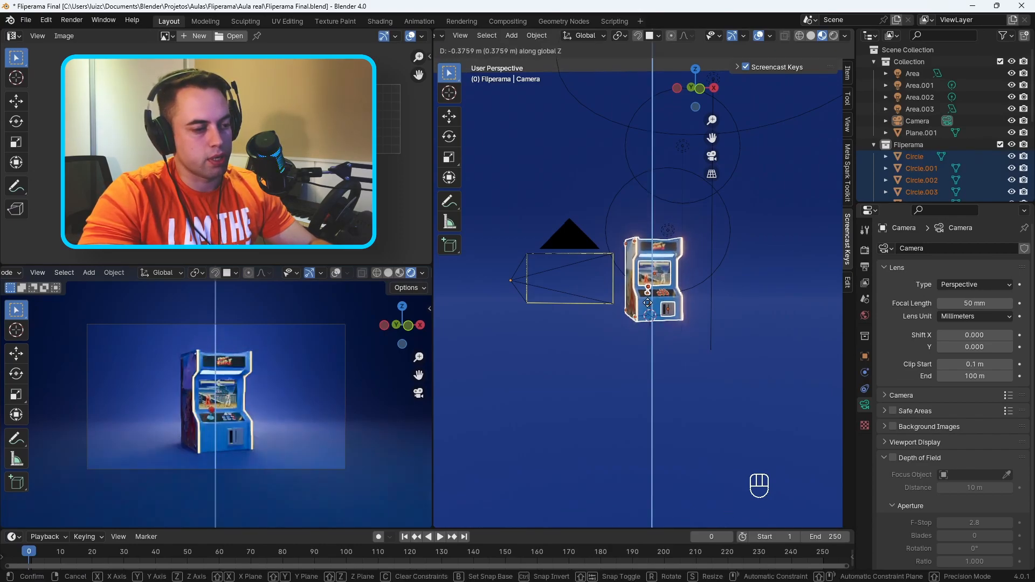
pyautogui.click(649, 307)
pyautogui.hotkey('shift', 'z')
pyautogui.hotkey('shift', 'z')
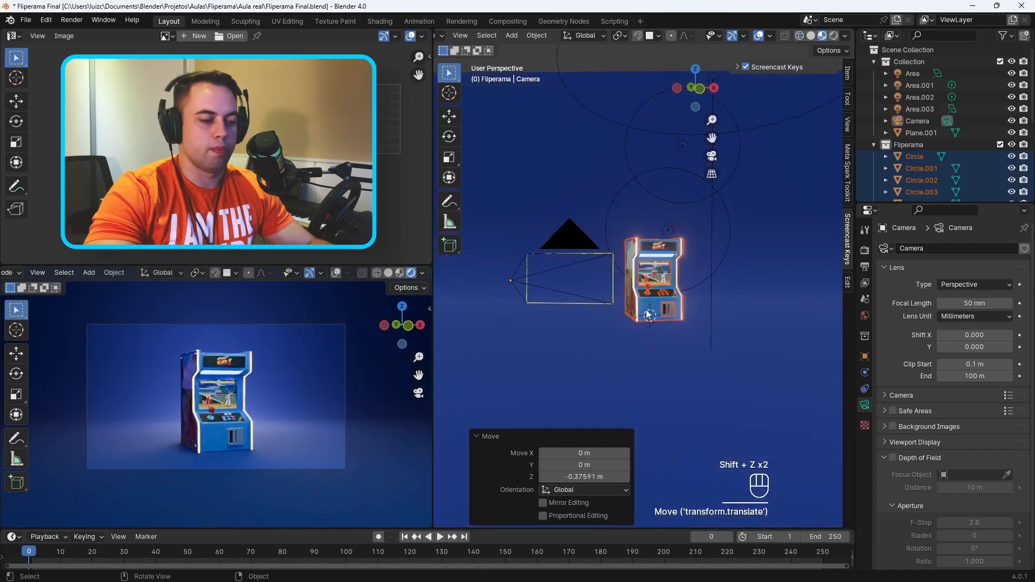
# Step: In front orthographic view, fine-tune the cabinet's height by about -0.007 m along Z so its base meets the floor
pyautogui.press('KP_1')
pyautogui.scroll(8, 652, 318)
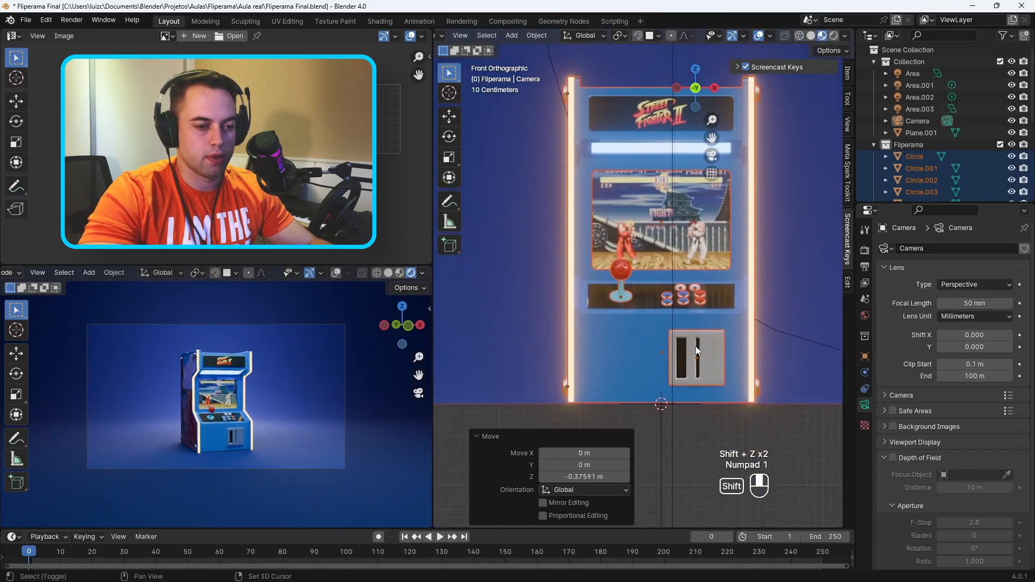
pyautogui.press('g')
pyautogui.press('z')
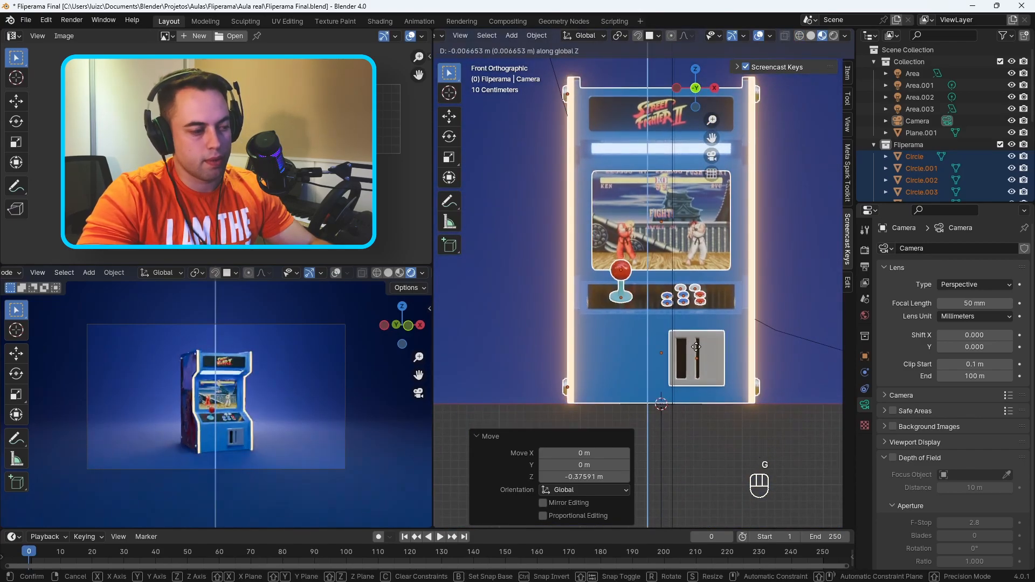
pyautogui.click(695, 346)
pyautogui.click(513, 348)
# Step: Select the camera and lower it about 0.314 m along the Z axis to reframe the cabinet
pyautogui.scroll(-5, 513, 348)
pyautogui.moveTo(513, 348); pyautogui.dragTo(606, 322, button='middle')
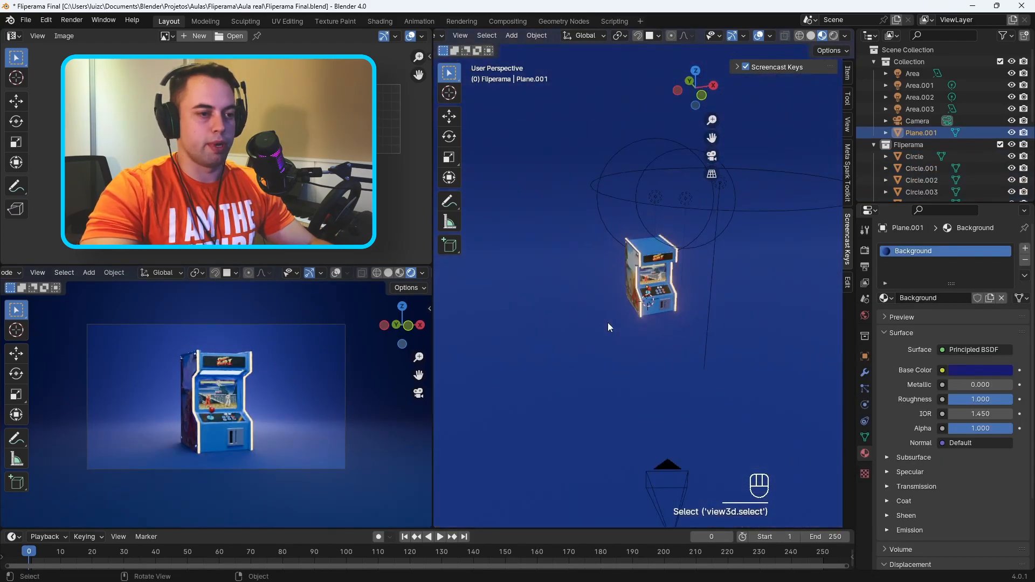
pyautogui.click(669, 468)
pyautogui.press('g')
pyautogui.press('z')
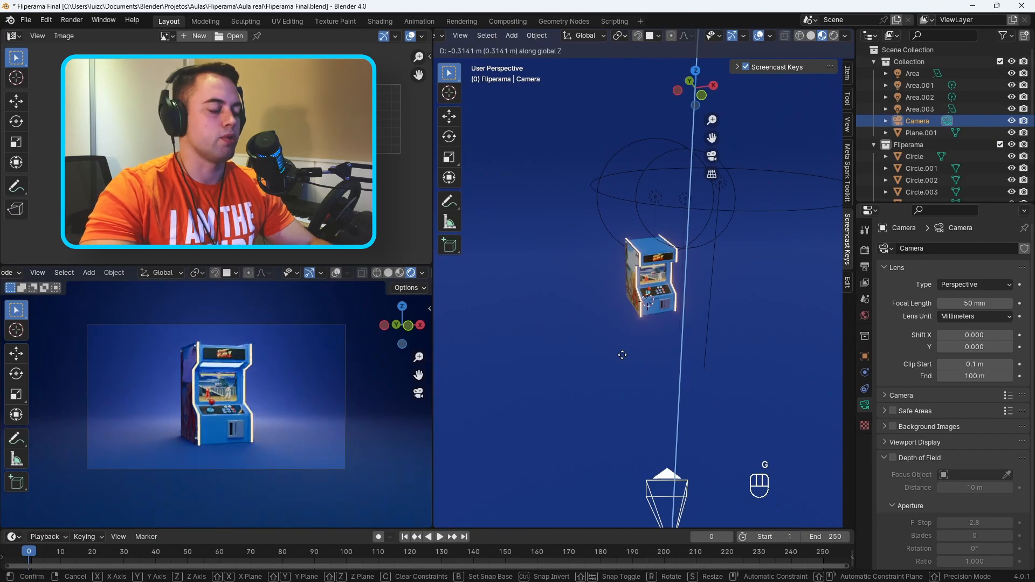
pyautogui.click(622, 355)
# Step: Set the Cycles render sampling to a maximum of 152 samples
pyautogui.click(865, 251)
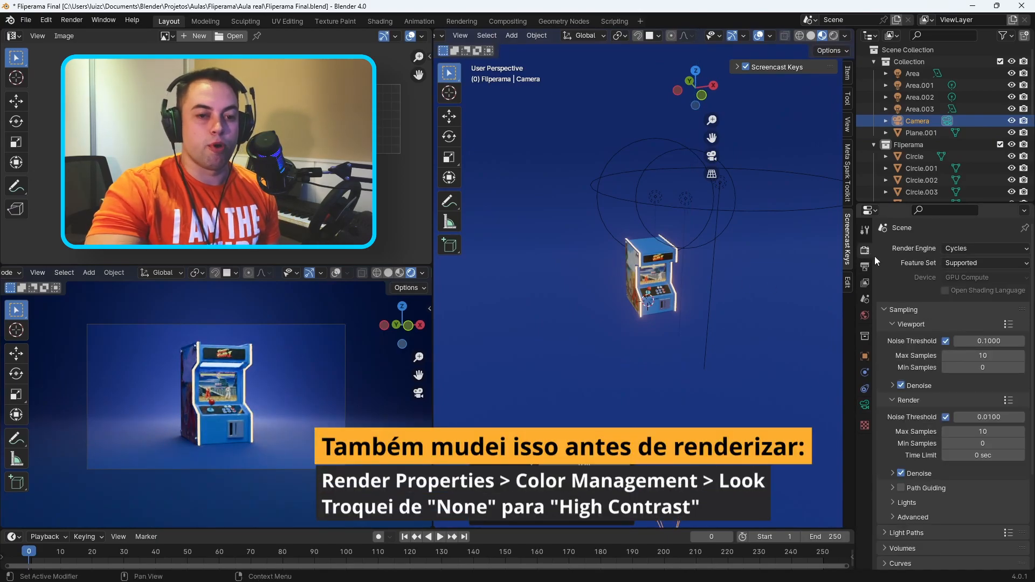
pyautogui.scroll(-2, 969, 338)
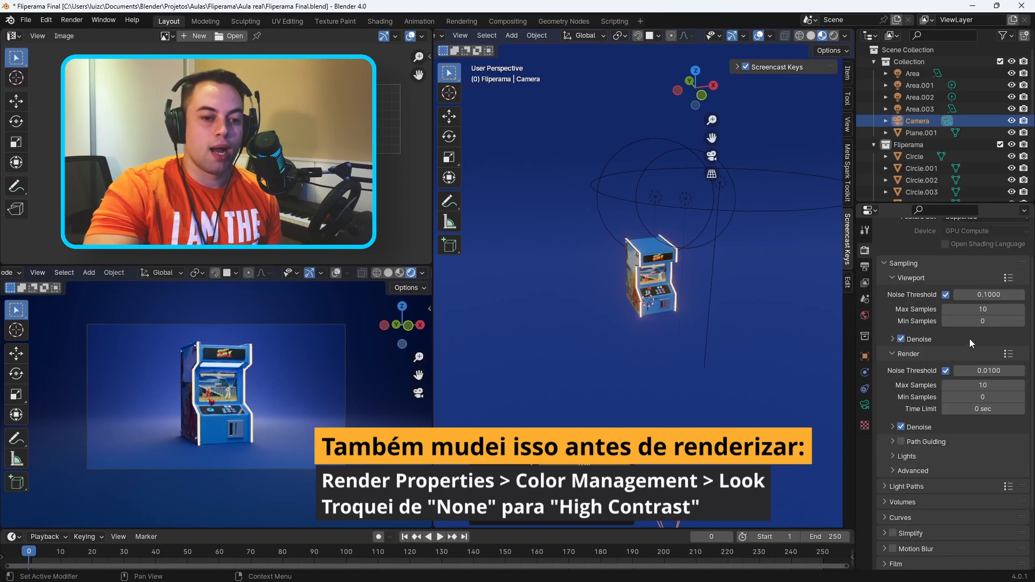
pyautogui.click(983, 385)
pyautogui.write('1')
pyautogui.press('Return')
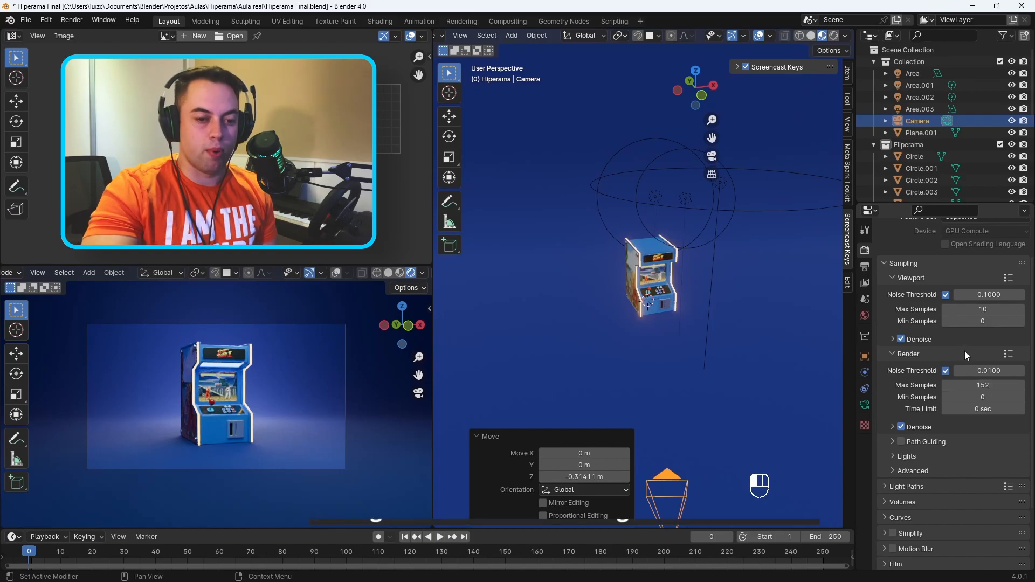
# Step: Start rendering the still image of the cabinet scene
pyautogui.scroll(1, 909, 425)
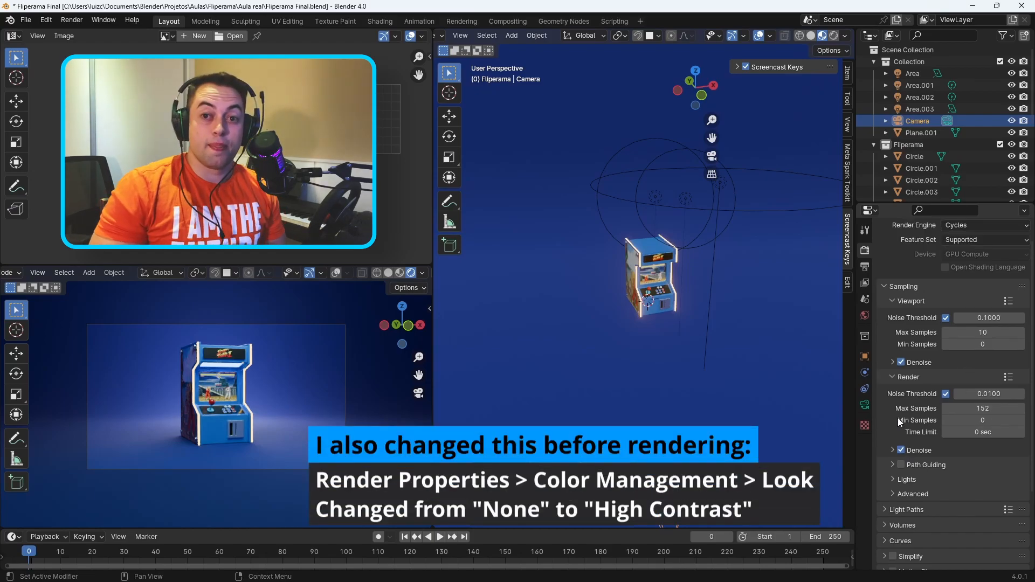
pyautogui.click(74, 20)
pyautogui.click(87, 33)
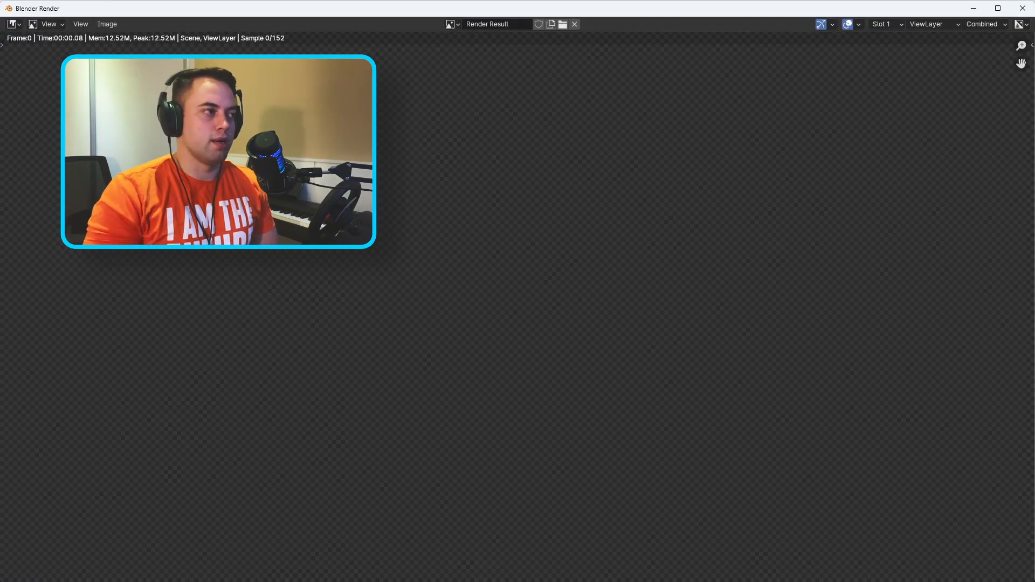